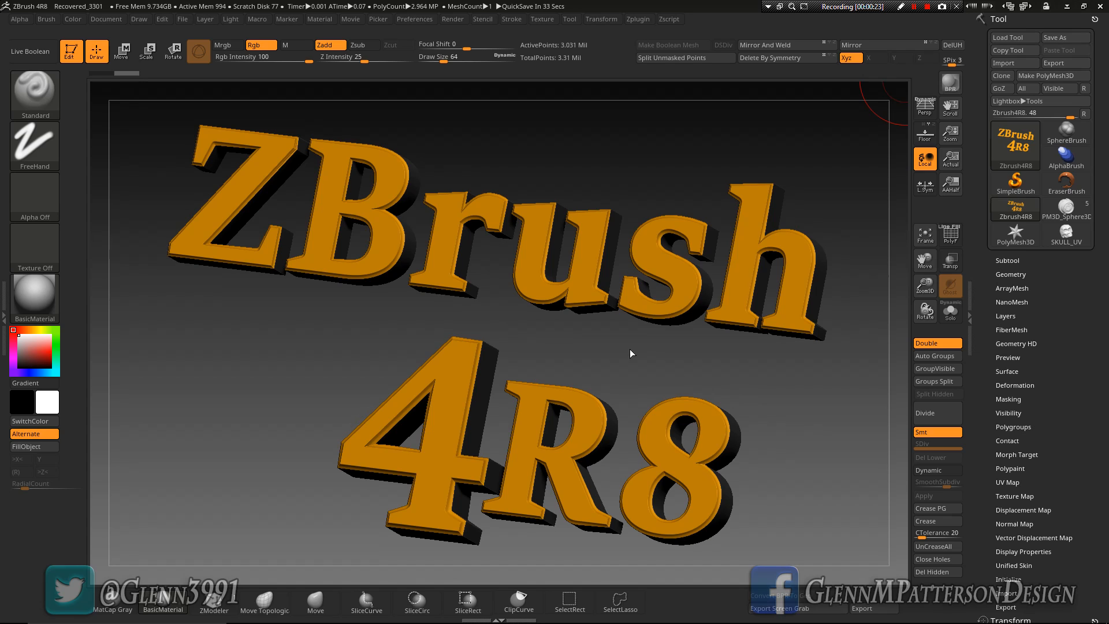
Switch to the PM3D_Sphere3D model with several subtools and frame the whole model in the view
left_click_drag(799, 441, 802, 450)
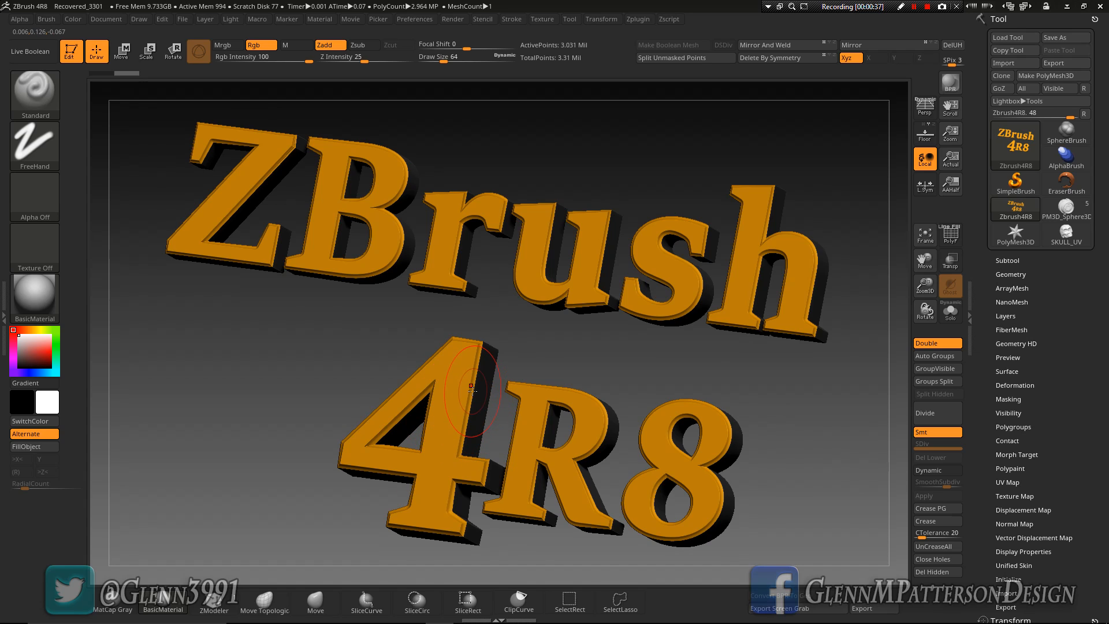
left_click(1067, 207)
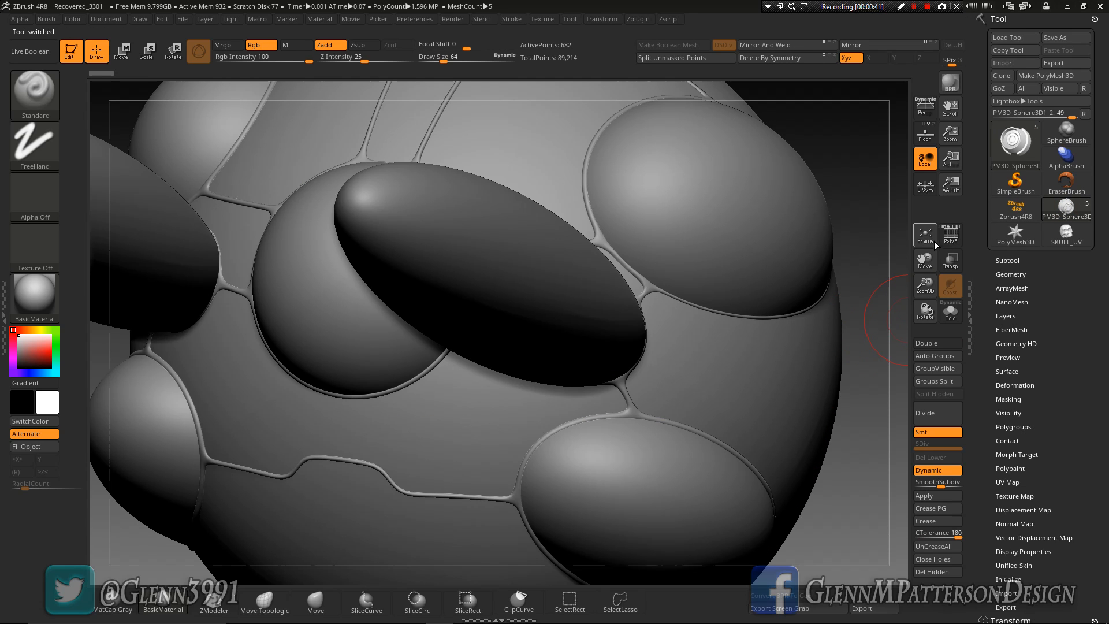
left_click(925, 236)
left_click_drag(925, 284, 927, 264)
left_click_drag(809, 374, 811, 413)
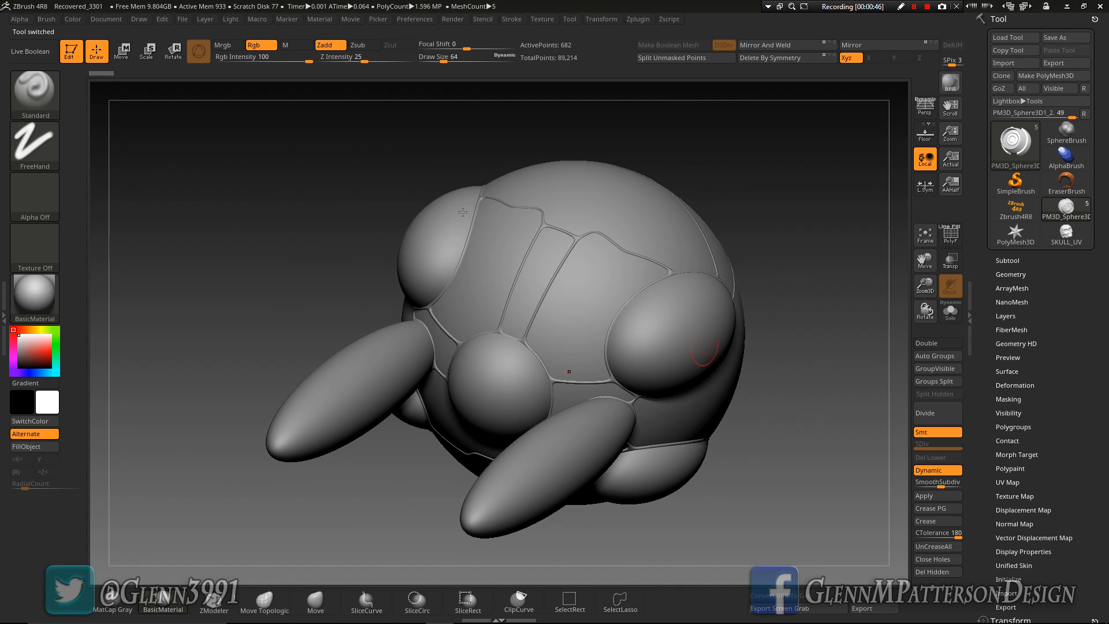
Turn on Live Boolean and inspect the cavities cut into the sphere model from several angles
left_click(17, 51)
mouse_move(291, 416)
left_mouse_down()
mouse_move(315, 382)
mouse_move(297, 411)
mouse_move(282, 380)
mouse_move(272, 412)
mouse_move(319, 459)
mouse_move(337, 444)
mouse_move(300, 486)
mouse_move(282, 480)
left_mouse_up()
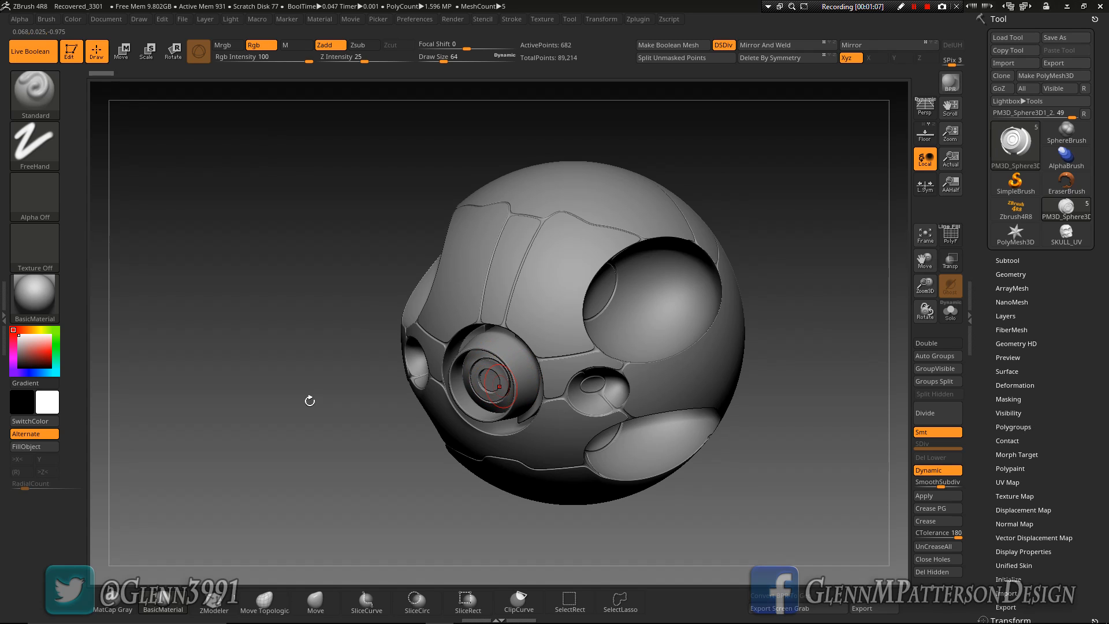
mouse_move(347, 452)
left_mouse_down()
mouse_move(341, 424)
mouse_move(421, 444)
mouse_move(398, 459)
mouse_move(342, 455)
mouse_move(483, 248)
left_mouse_up()
left_click_drag(560, 227, 610, 236)
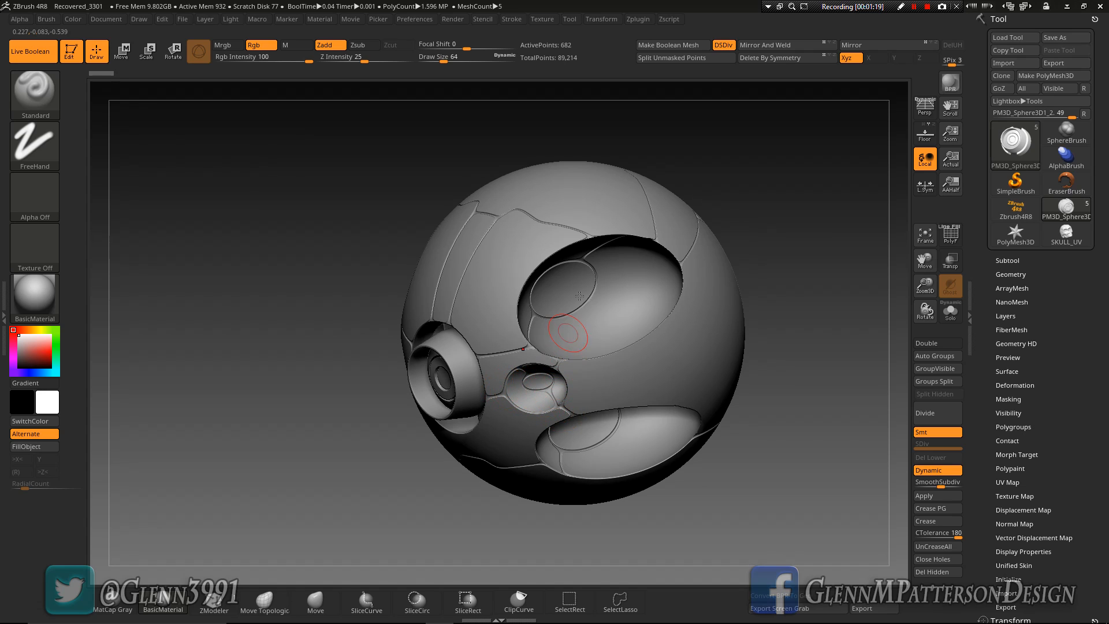
mouse_move(613, 385)
right_mouse_down()
mouse_move(720, 382)
mouse_move(617, 381)
right_mouse_up()
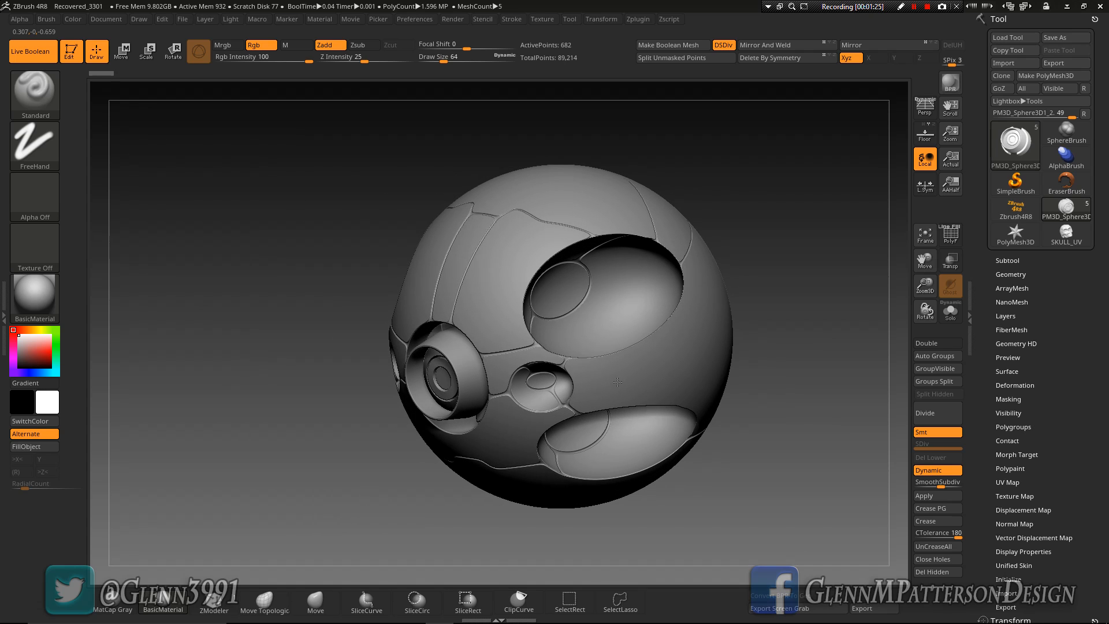
right_click_drag(618, 382, 768, 378)
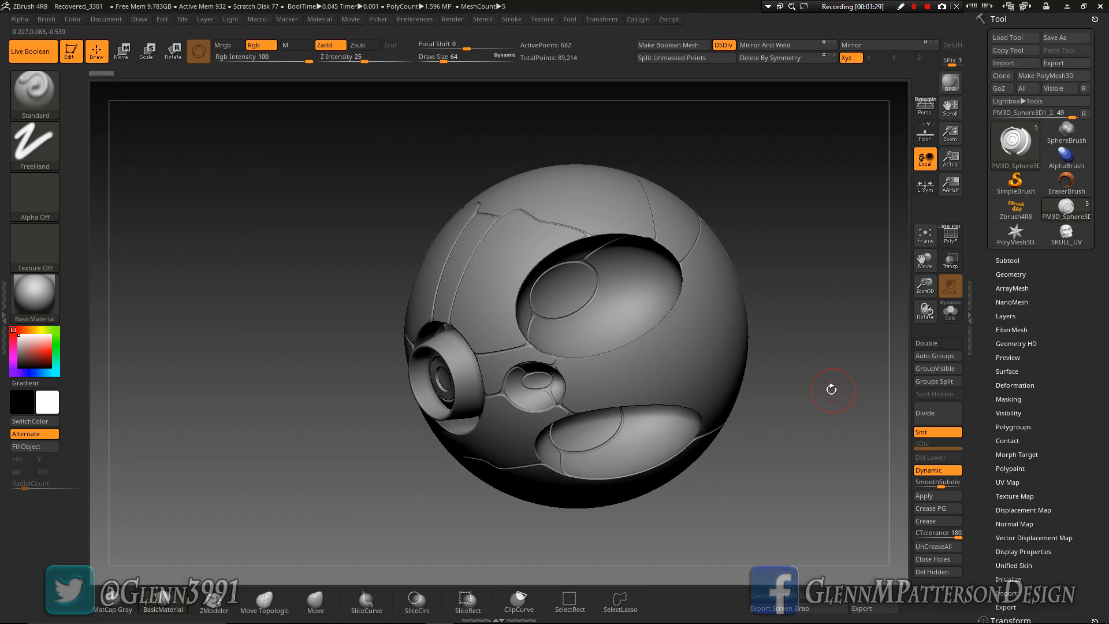
mouse_move(504, 277)
right_mouse_down()
mouse_move(568, 293)
mouse_move(488, 279)
right_mouse_up()
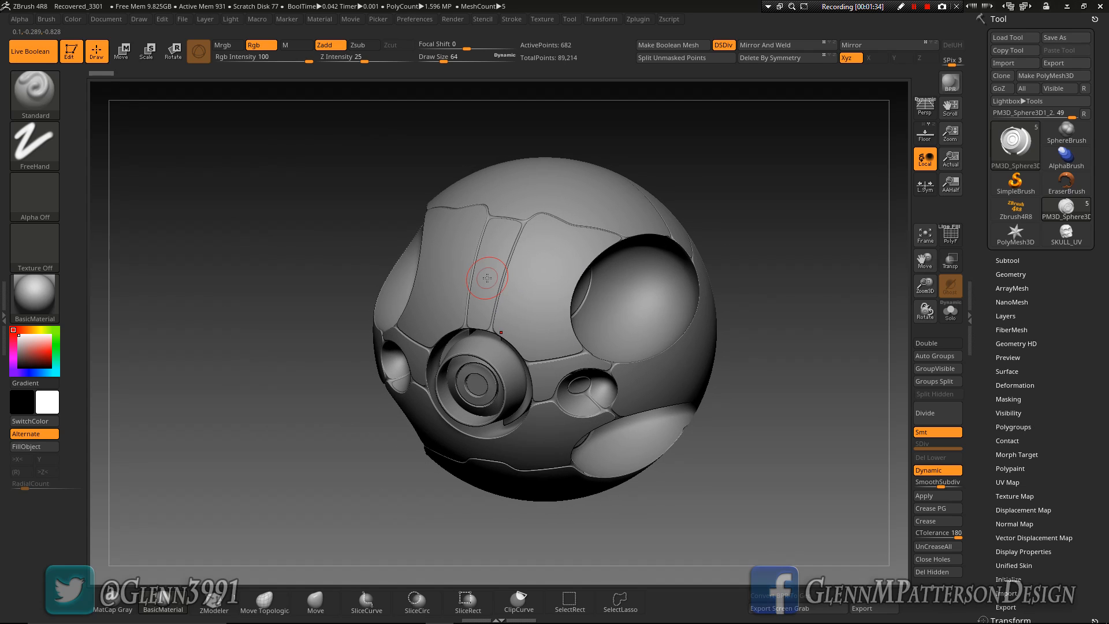
Switch to the SKULL_UV model
left_click(1072, 240)
mouse_move(744, 488)
right_mouse_down()
mouse_move(661, 455)
mouse_move(757, 431)
mouse_move(725, 476)
right_mouse_up()
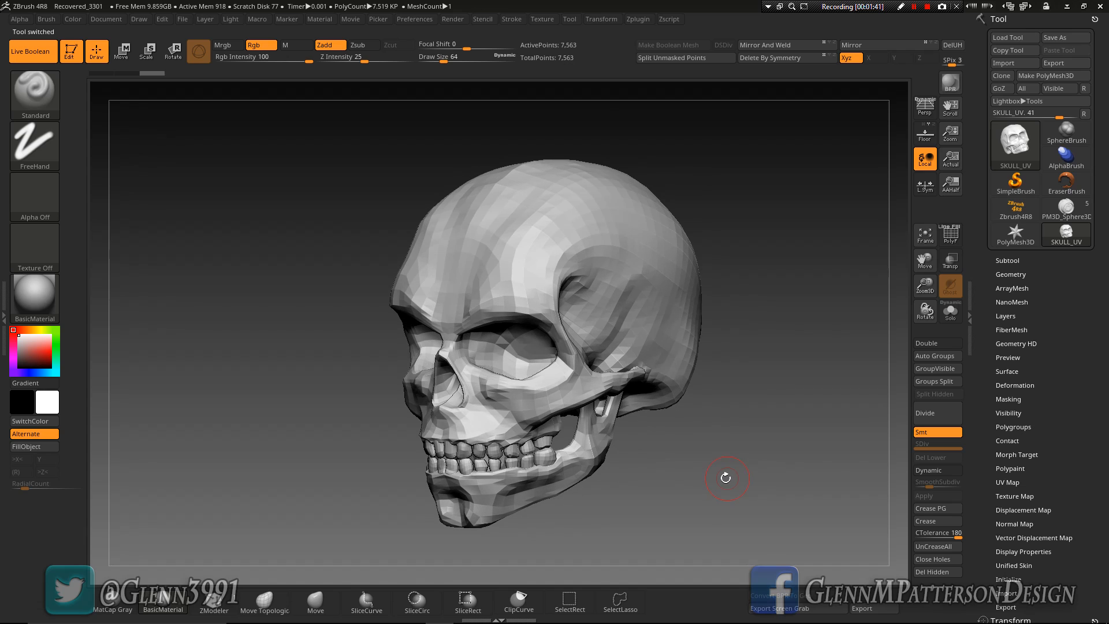
Switch to the browser, look through the products on the Gumroad profile page, and return to ZBrush
left_click(1067, 7)
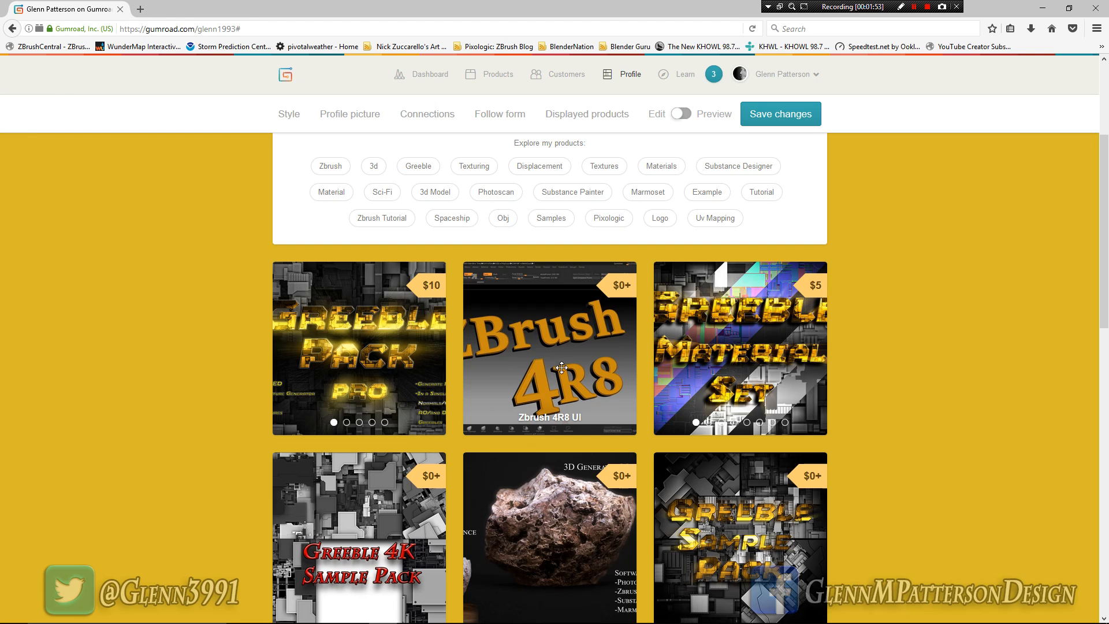
scroll(913, 466, "down", 10)
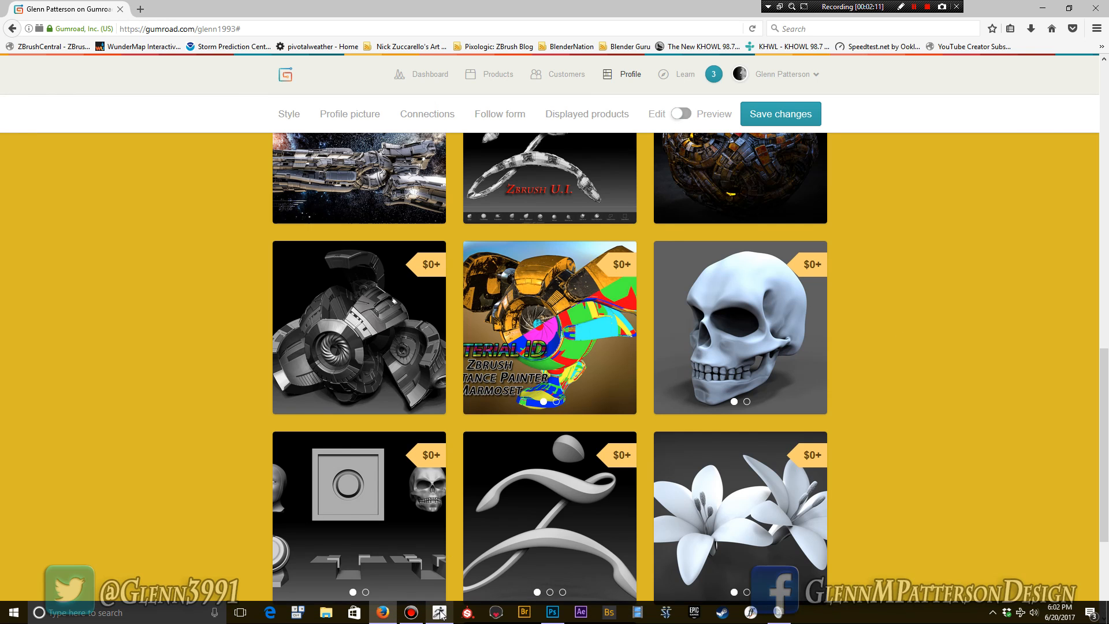
left_click(440, 613)
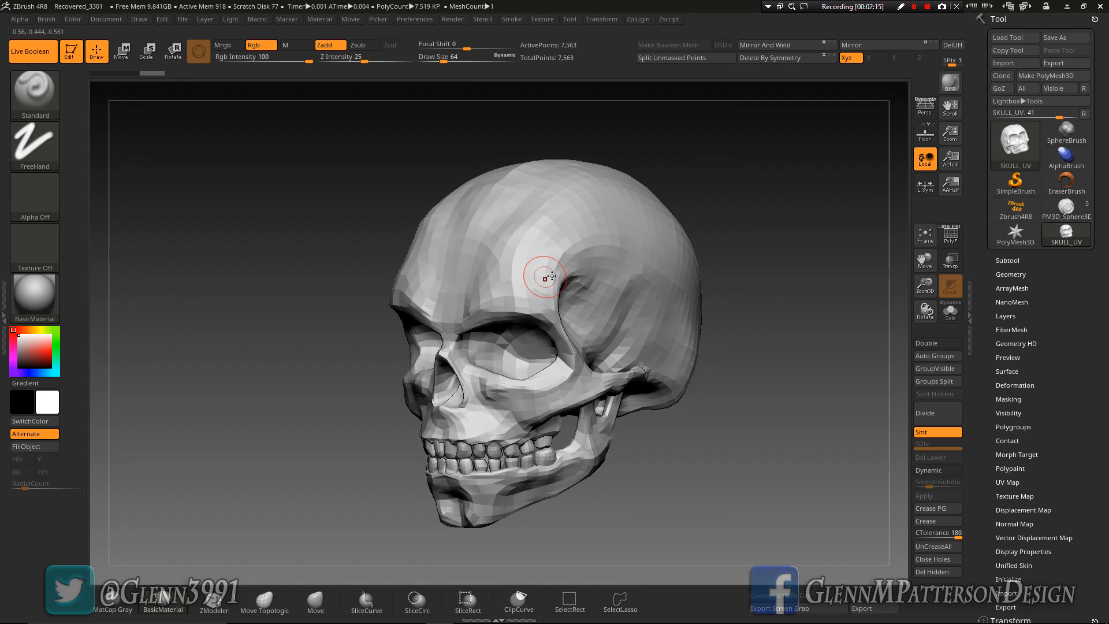
Show the skull's subtool list and turn on Dynamic Subdiv for the skull, accepting auto-activation with Always YES
mouse_move(695, 487)
left_mouse_down()
mouse_move(706, 360)
mouse_move(750, 482)
mouse_move(692, 491)
left_mouse_up()
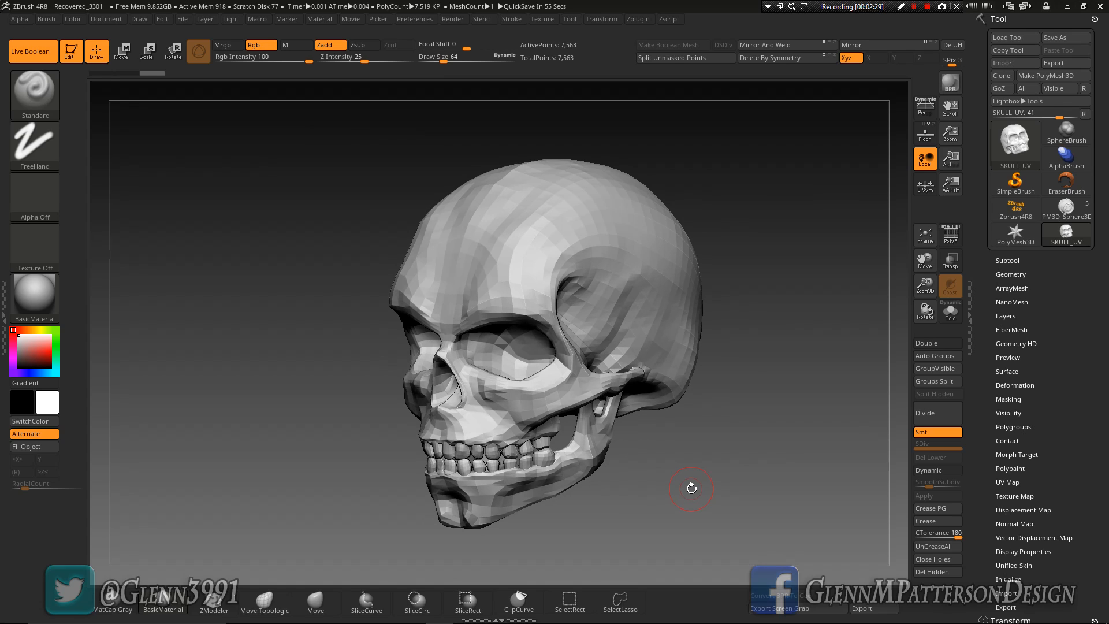
left_click_drag(690, 489, 730, 435)
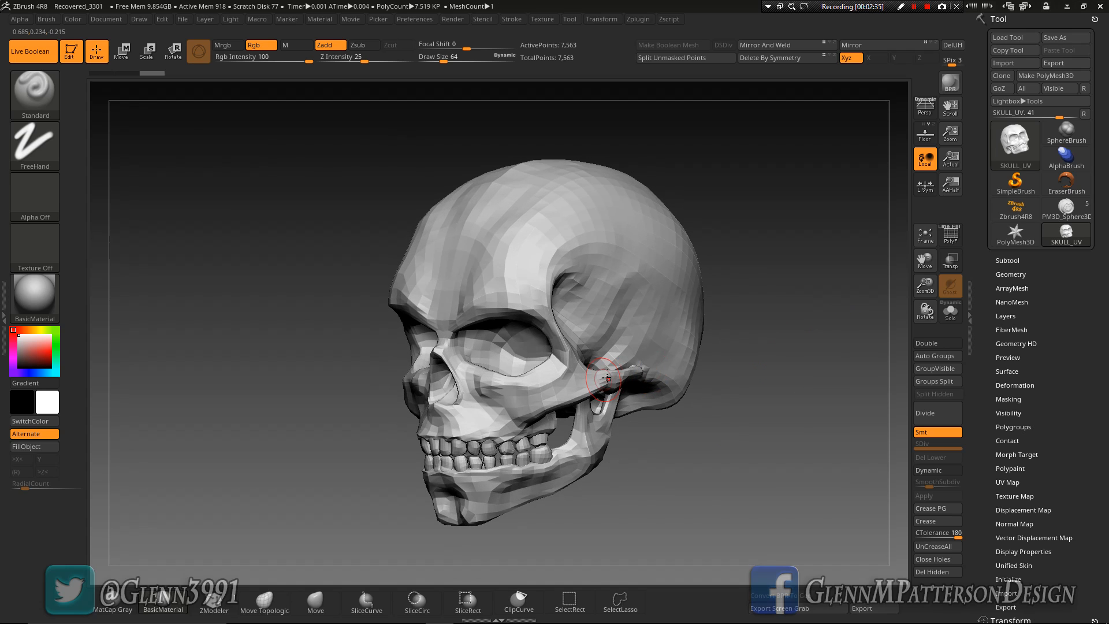
left_click(1006, 261)
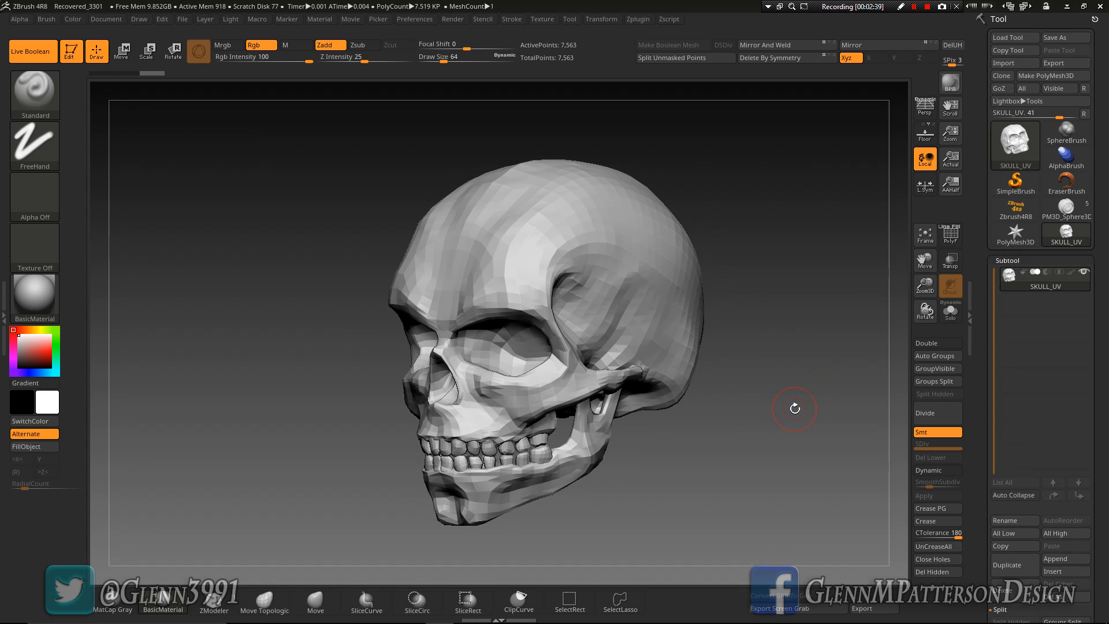
key("d")
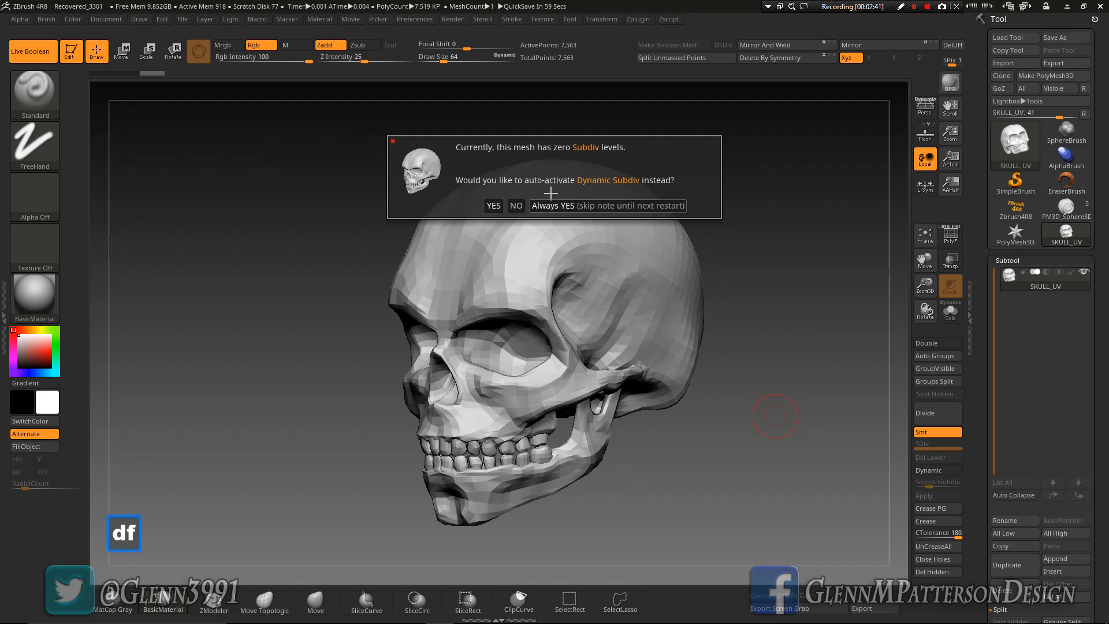
left_click(592, 206)
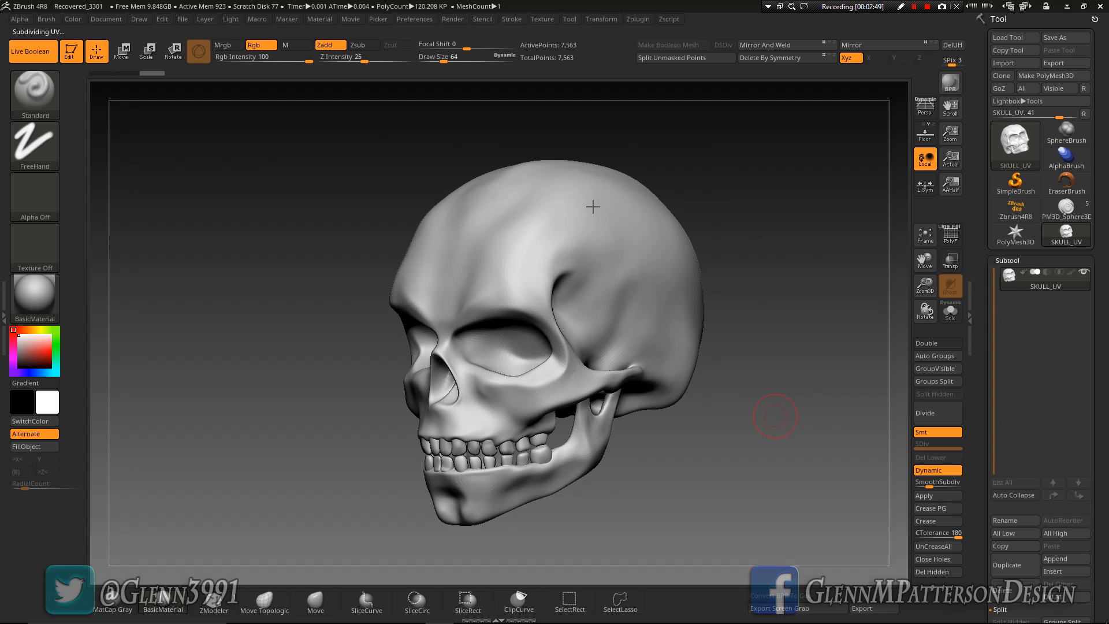
left_click_drag(696, 460, 685, 469)
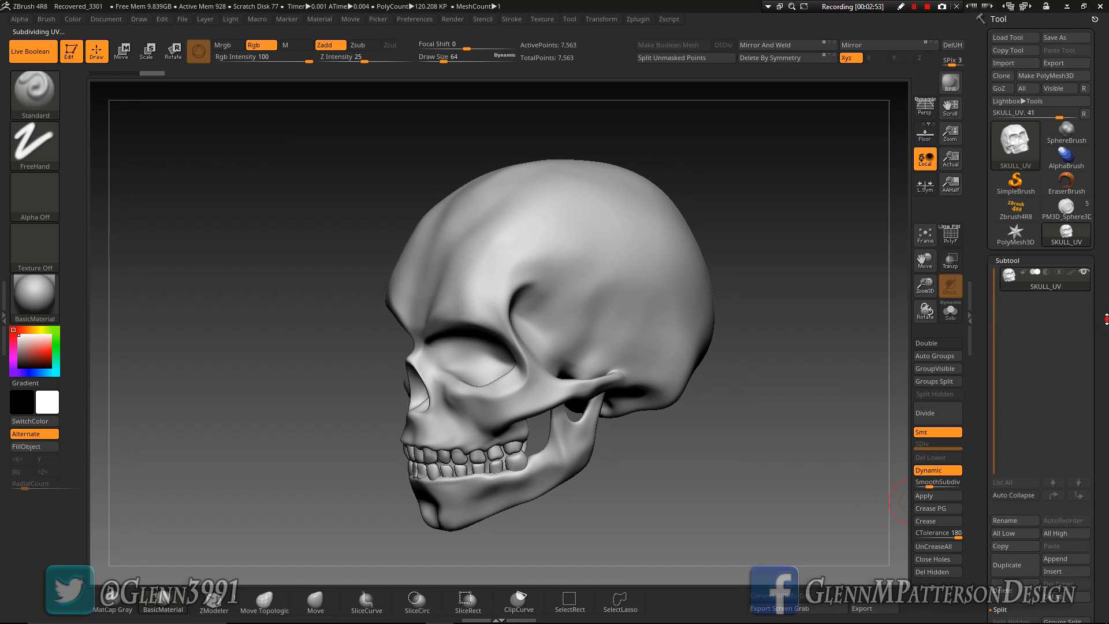
Set the skull's Dynamic Subdiv SmoothSubdiv level to 3
scroll(989, 426, "down", 6)
left_click(1009, 390)
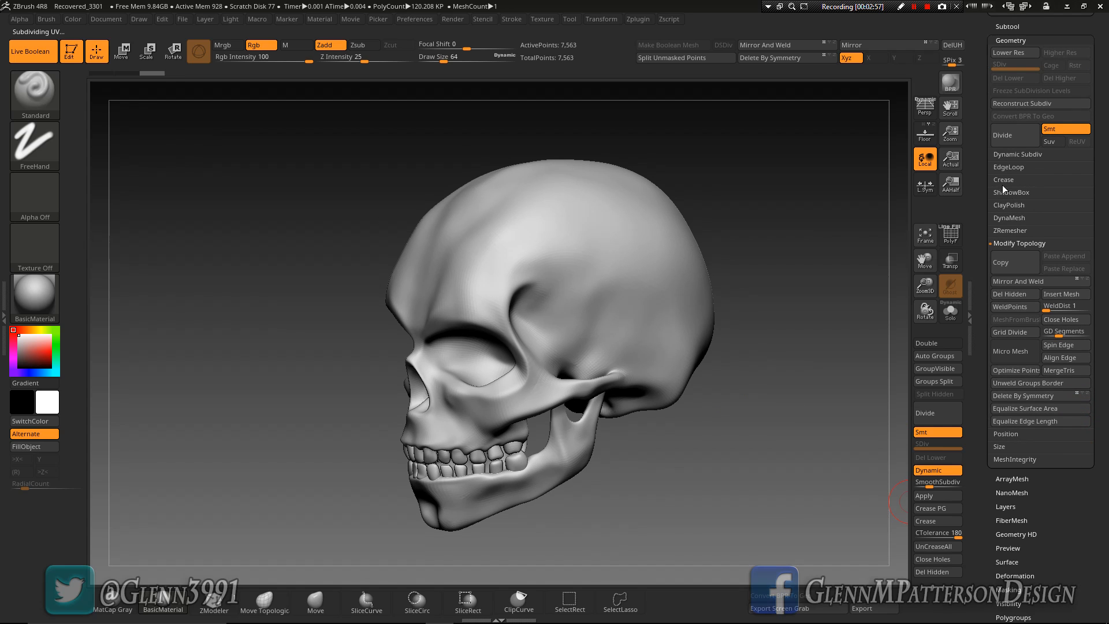
left_click(1004, 153)
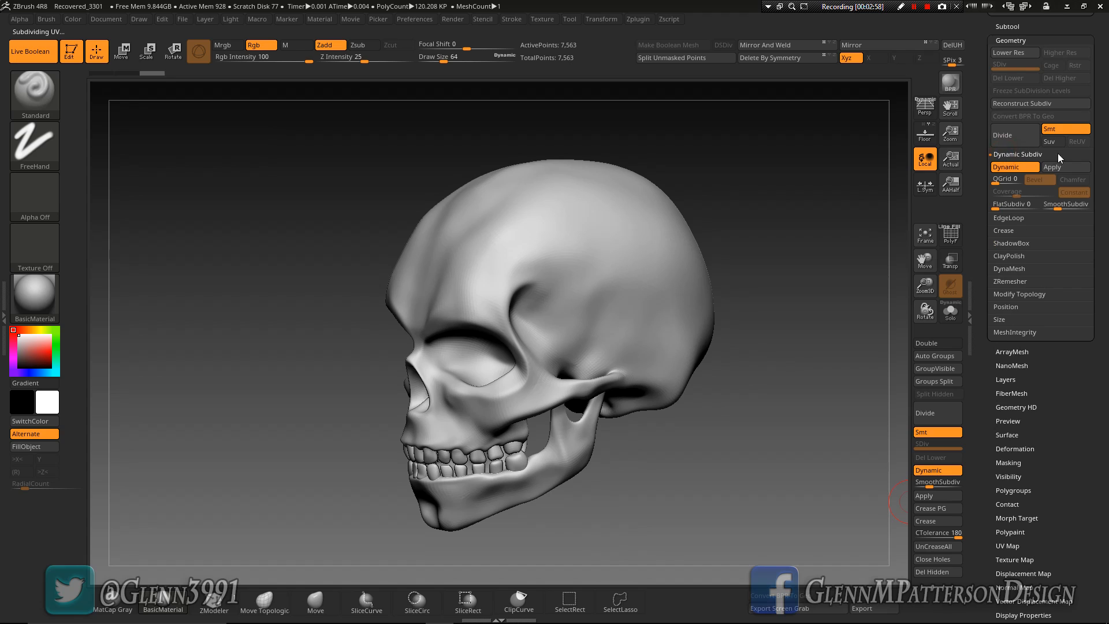
left_click(1059, 206)
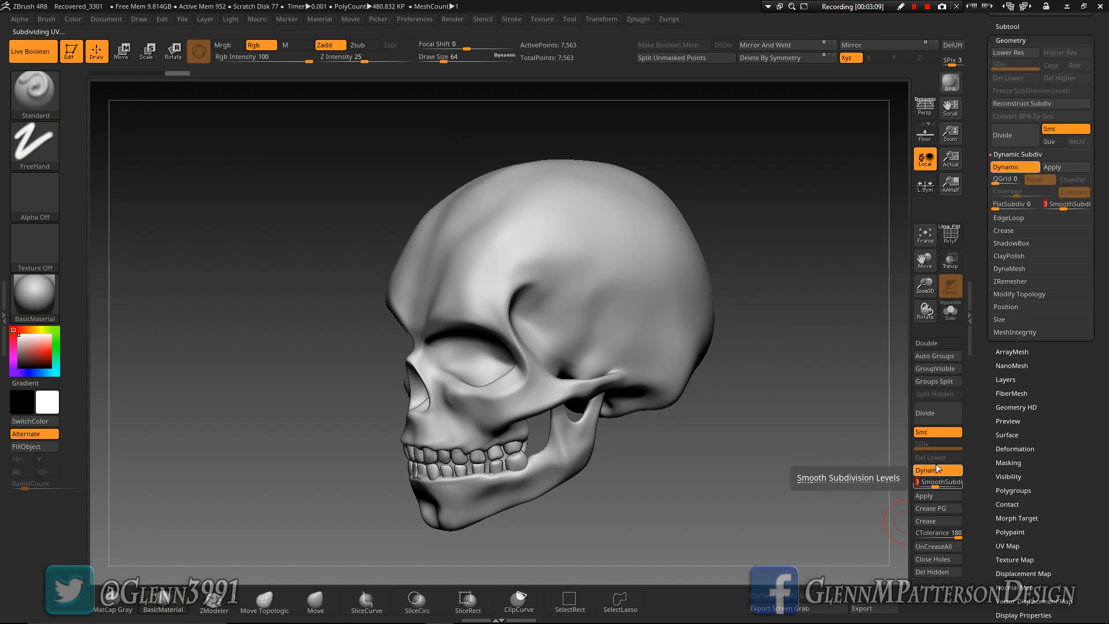
mouse_move(644, 489)
left_mouse_down()
mouse_move(664, 485)
mouse_move(644, 489)
mouse_move(657, 476)
left_mouse_up()
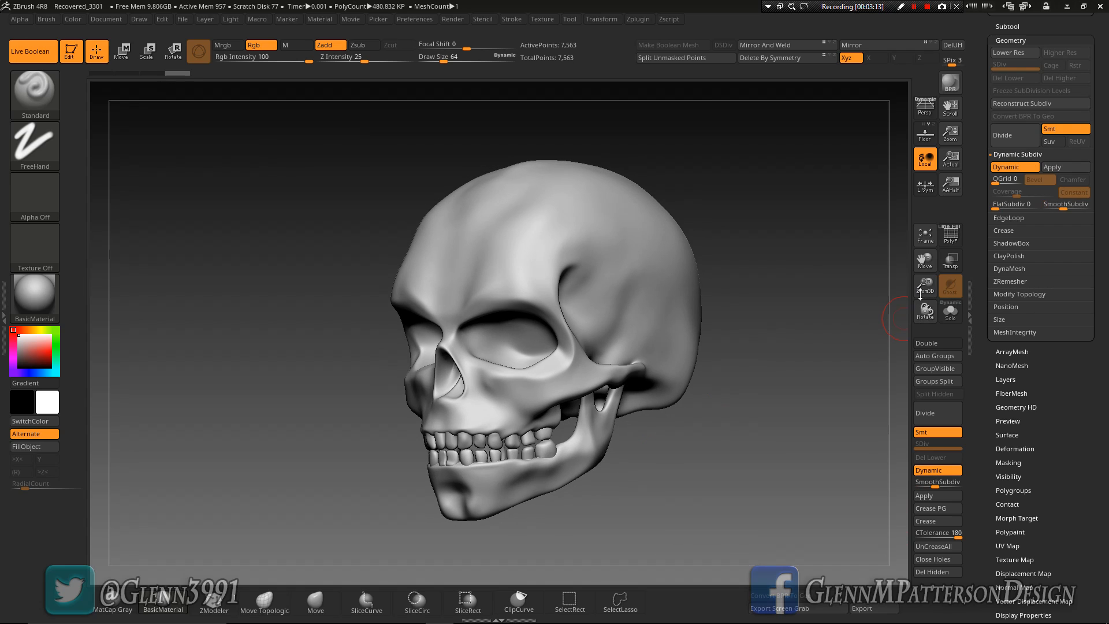
left_click(925, 234)
left_click_drag(792, 389, 724, 453)
Mark the SKULL_UV subtool as the Start mesh for the boolean operation
left_click_drag(1066, 398, 1077, 481)
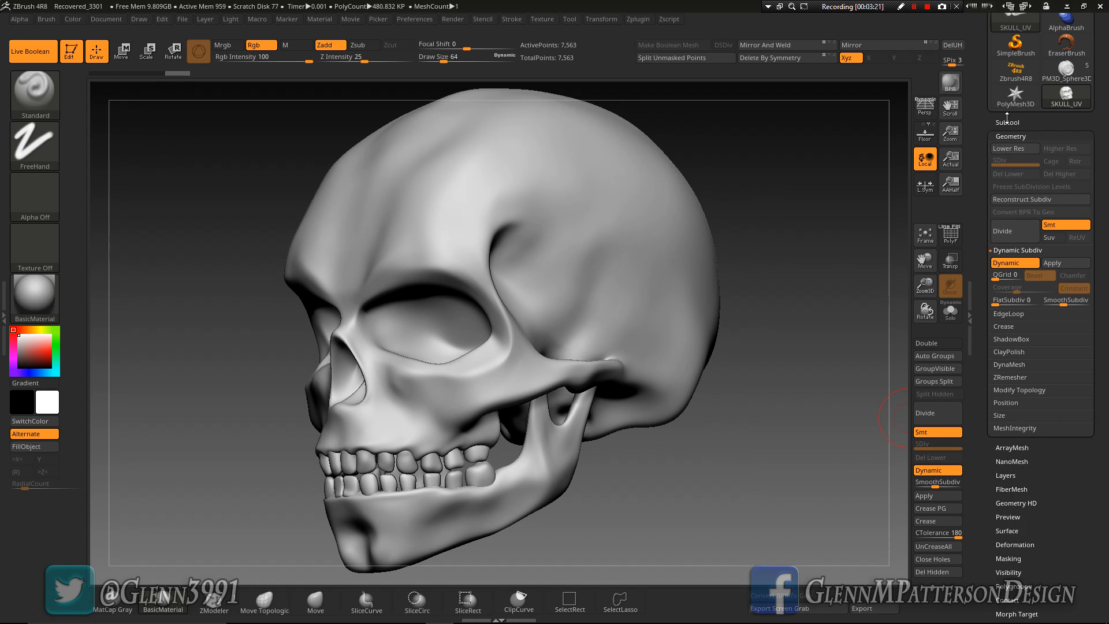
left_click(1006, 119)
left_click_drag(1106, 183, 1107, 235)
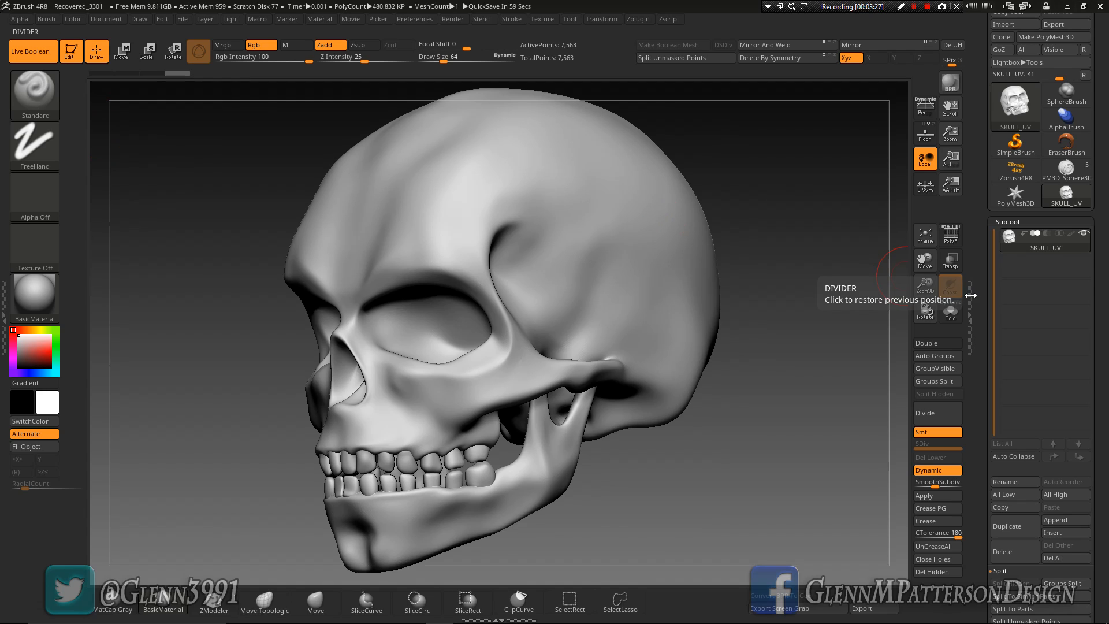
mouse_move(1024, 238)
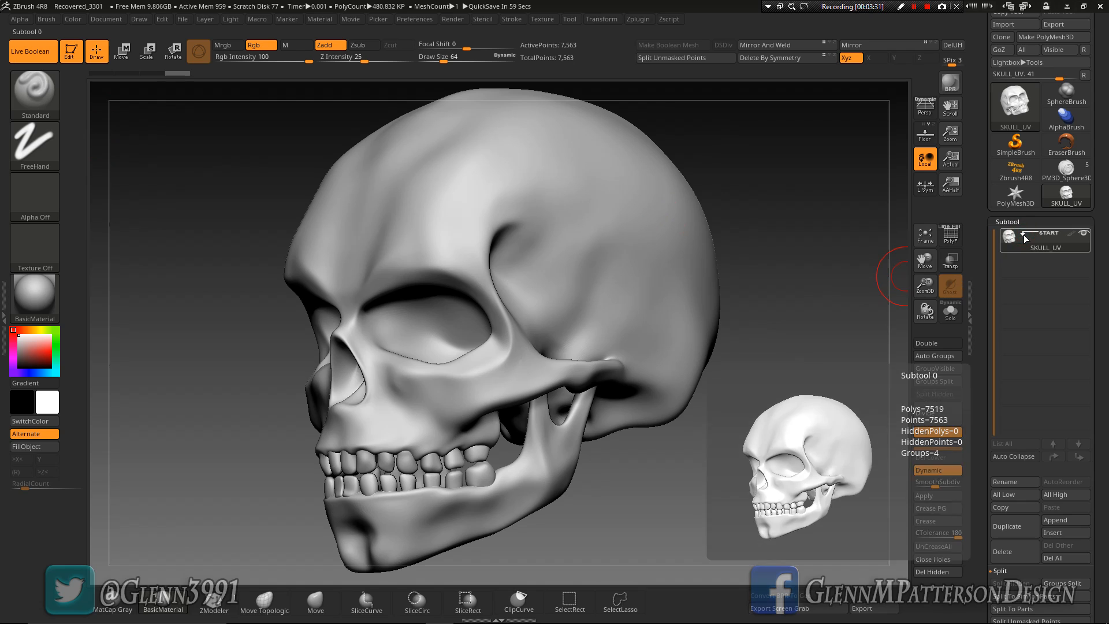
left_click_drag(742, 435, 742, 454)
left_click_drag(713, 454, 892, 427)
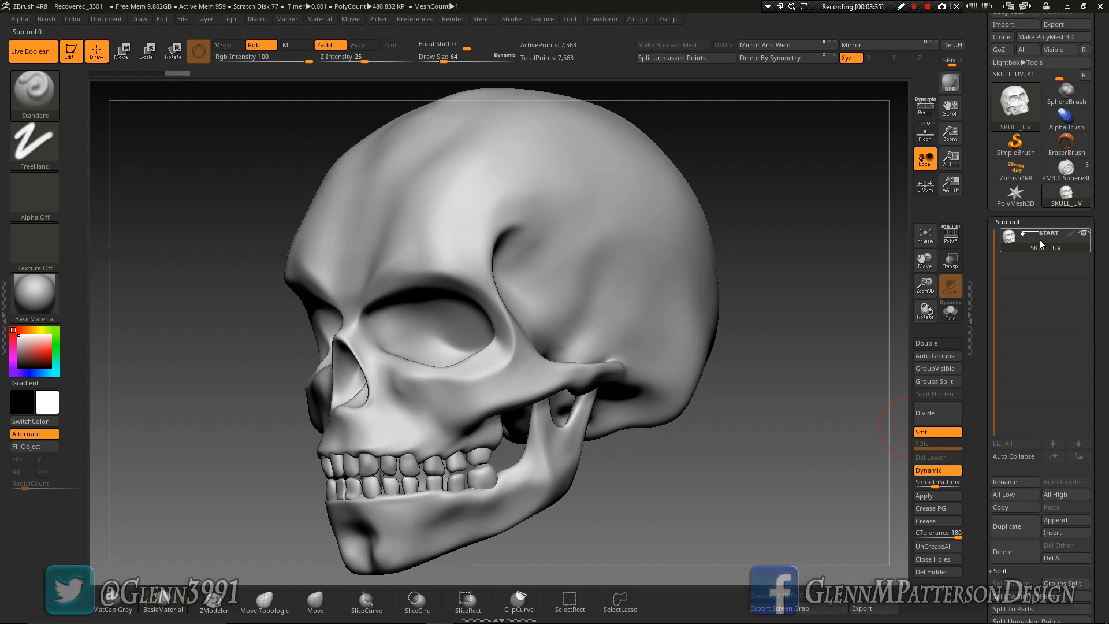
mouse_move(1026, 236)
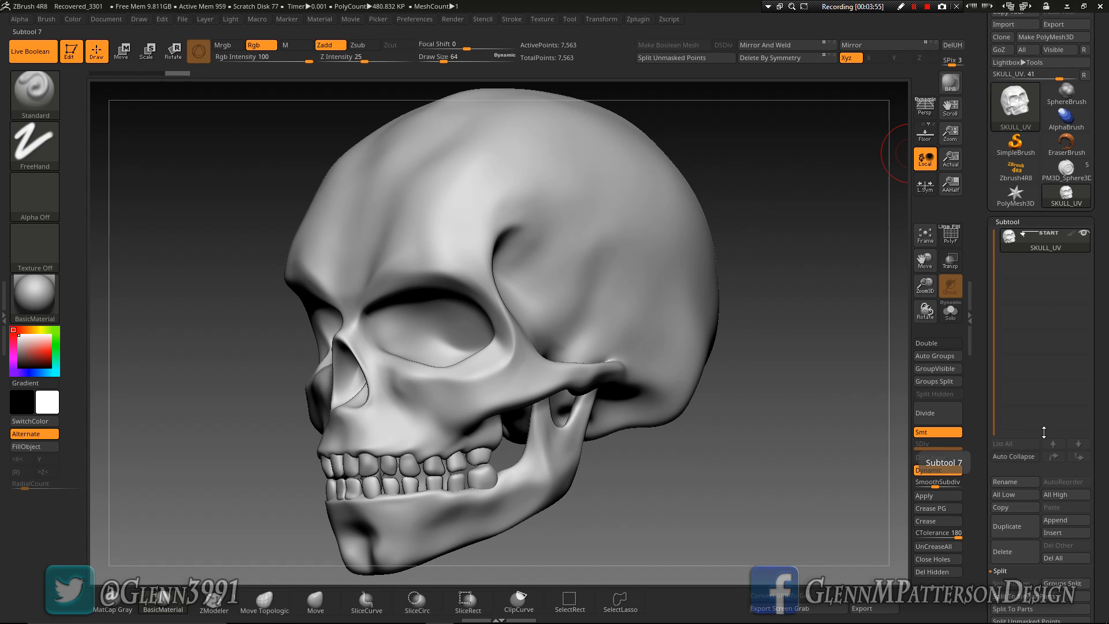
mouse_move(739, 457)
left_mouse_down()
mouse_move(705, 416)
mouse_move(731, 468)
mouse_move(755, 461)
left_mouse_up()
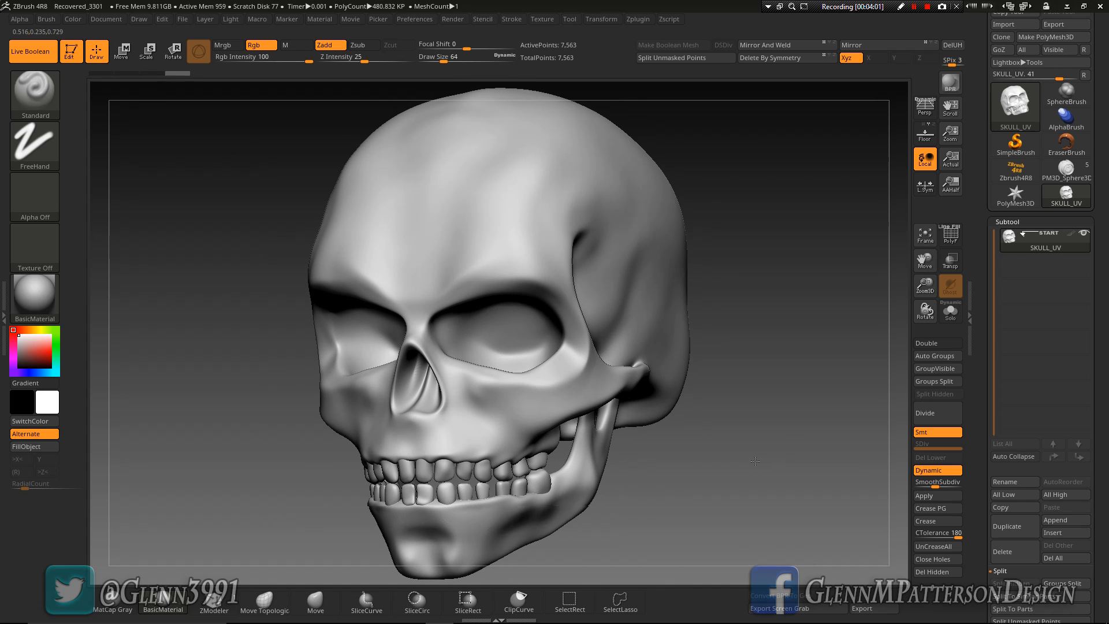
Append a Sphere3D mesh to the skull as a new subtool and make the sphere the active subtool
left_click(1066, 524)
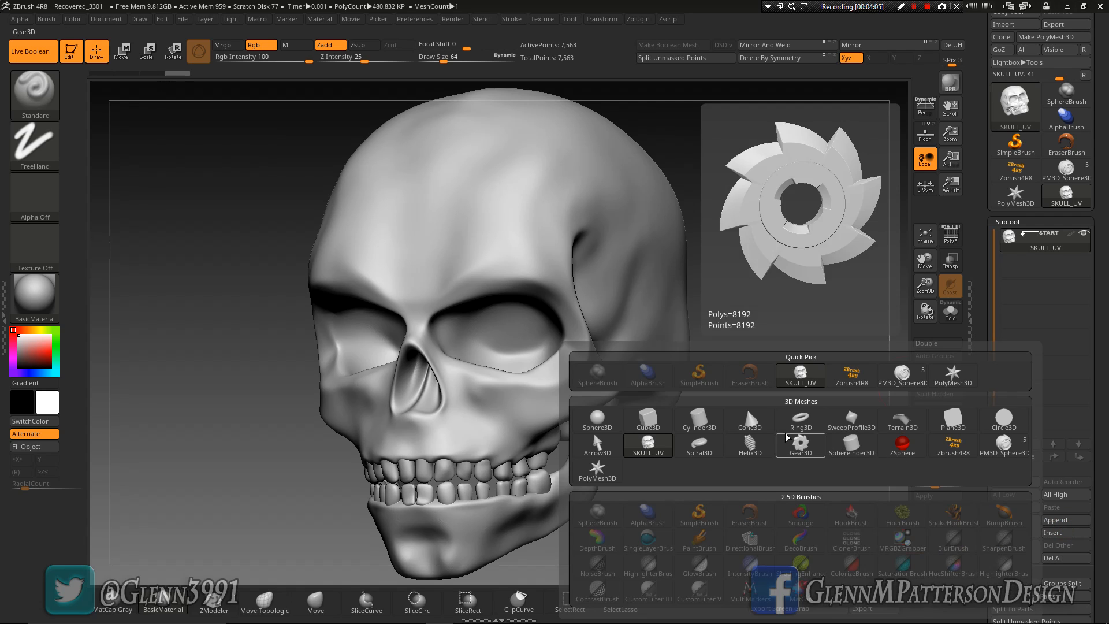
left_click(598, 420)
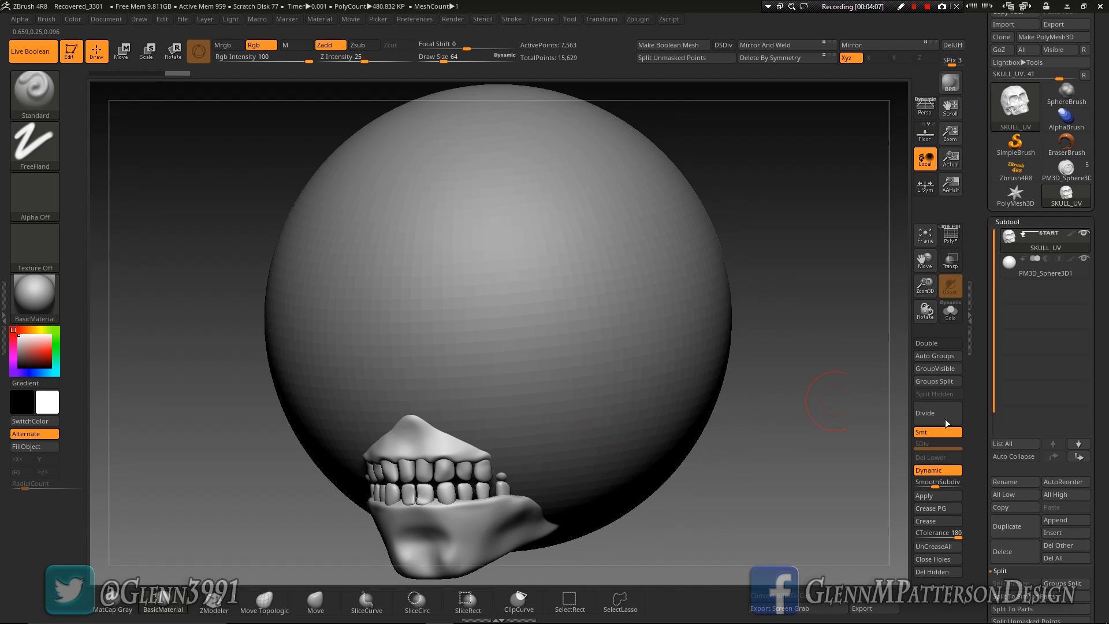
left_click(1084, 272)
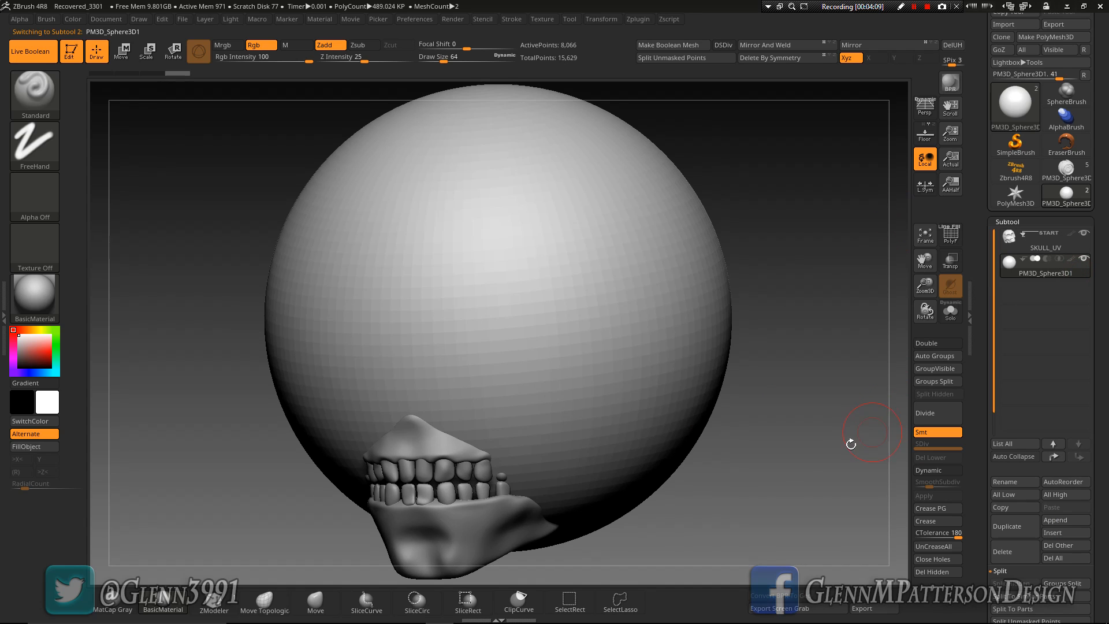
Turn on Dynamic Subdiv for the sphere subtool and activate the Move gizmo on it
left_click_drag(766, 481, 773, 481)
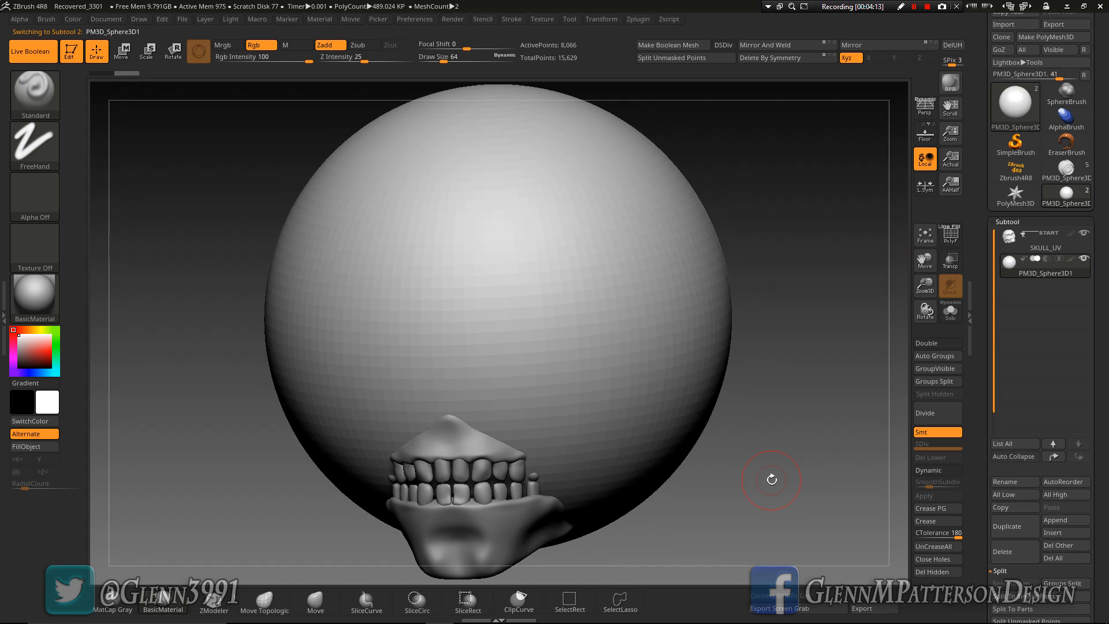
key("d")
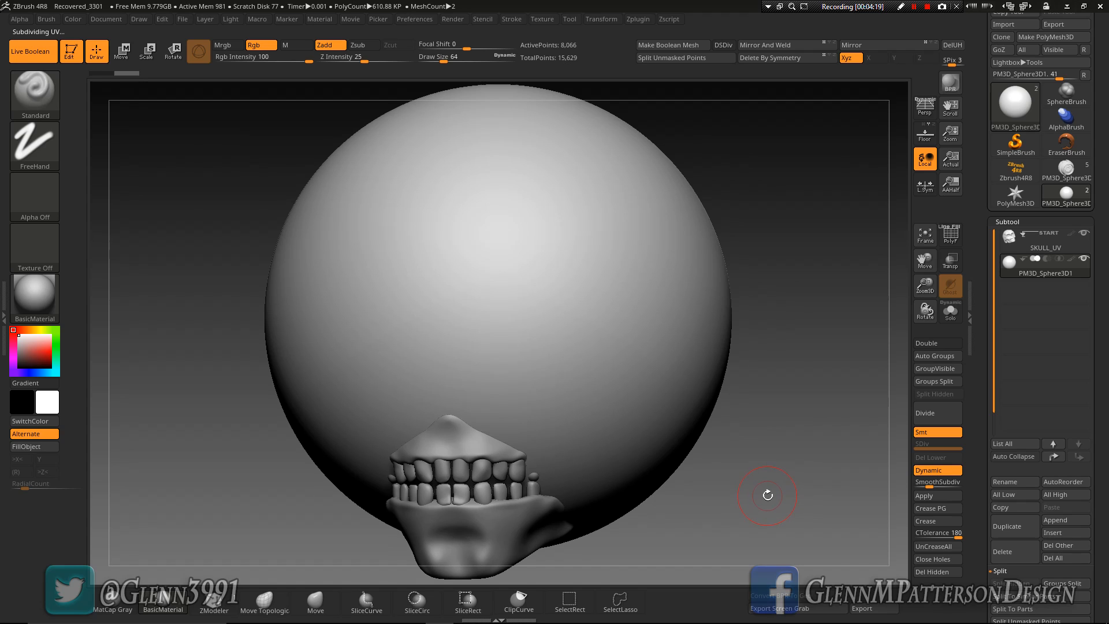
key("w")
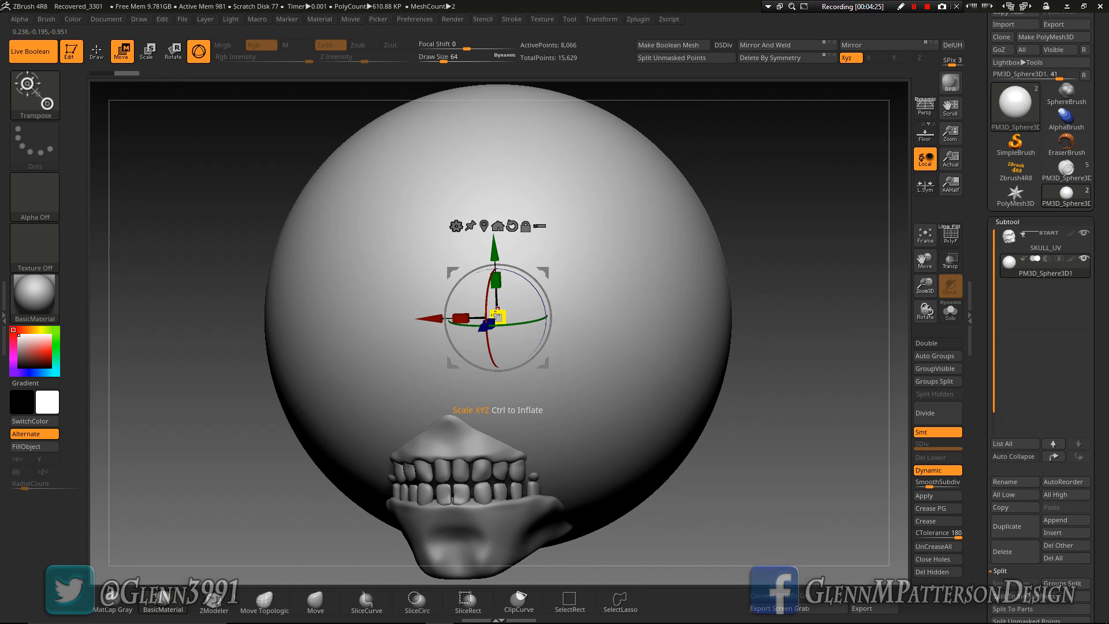
left_click_drag(806, 444, 795, 460)
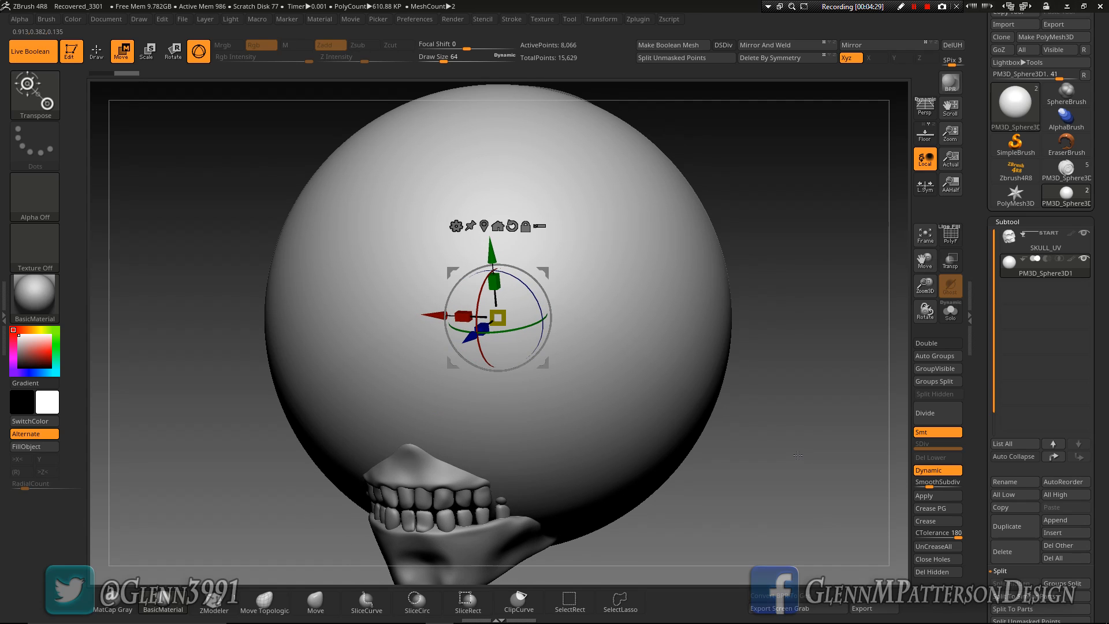
Shrink the sphere, move it to the top of the skull, and set its subtool to boolean subtraction
left_click_drag(503, 316, 316, 353)
left_click_drag(492, 254, 474, 84)
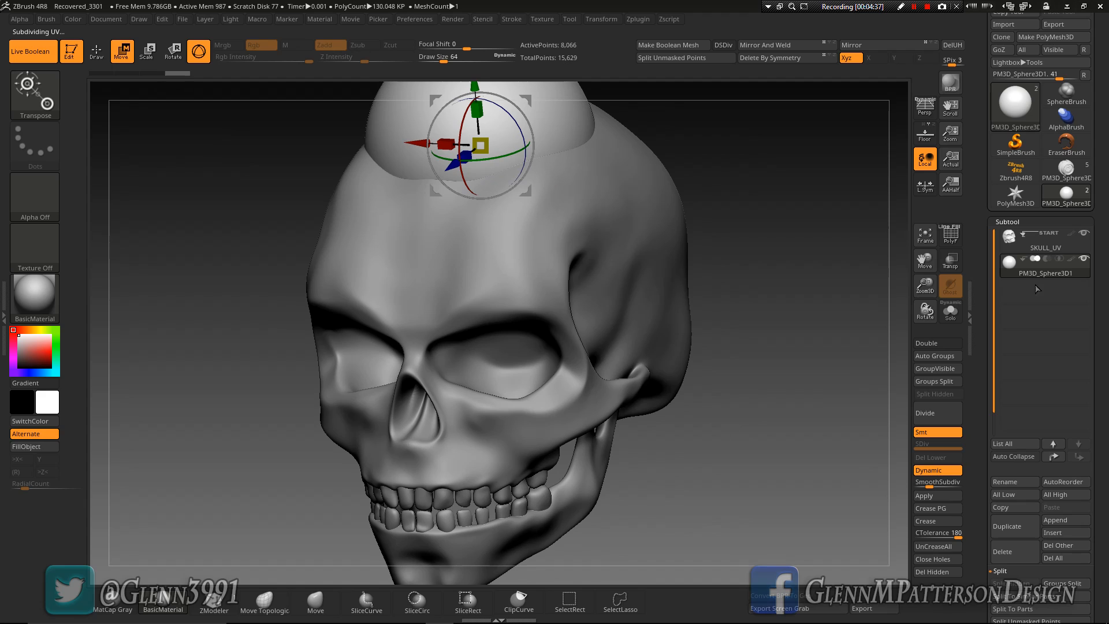
mouse_move(1049, 264)
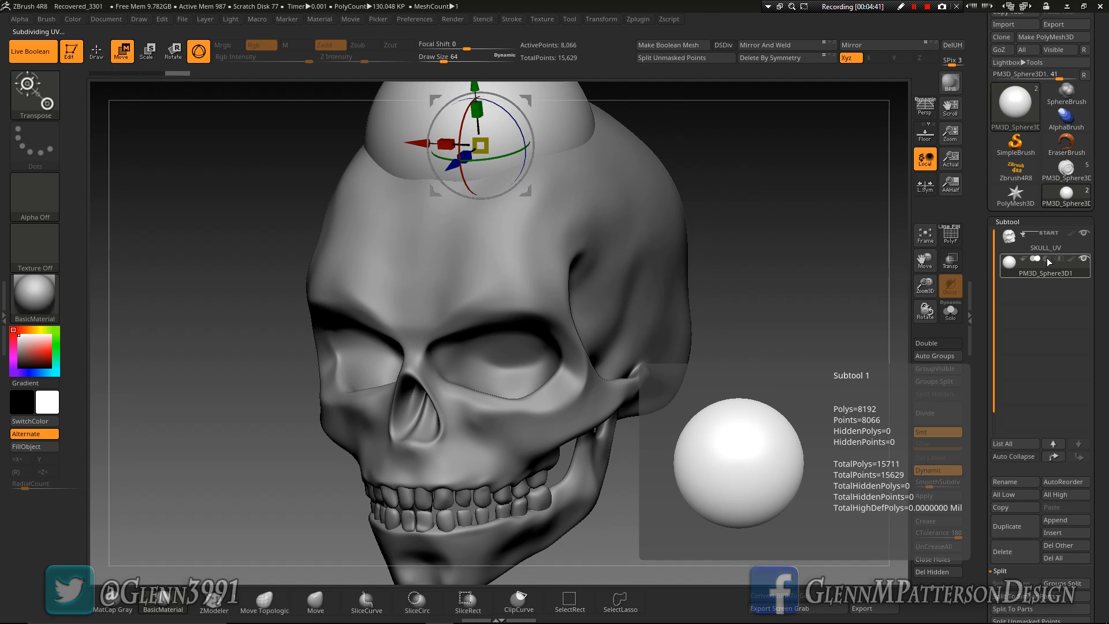
left_click(1047, 259)
left_click_drag(759, 373, 880, 341)
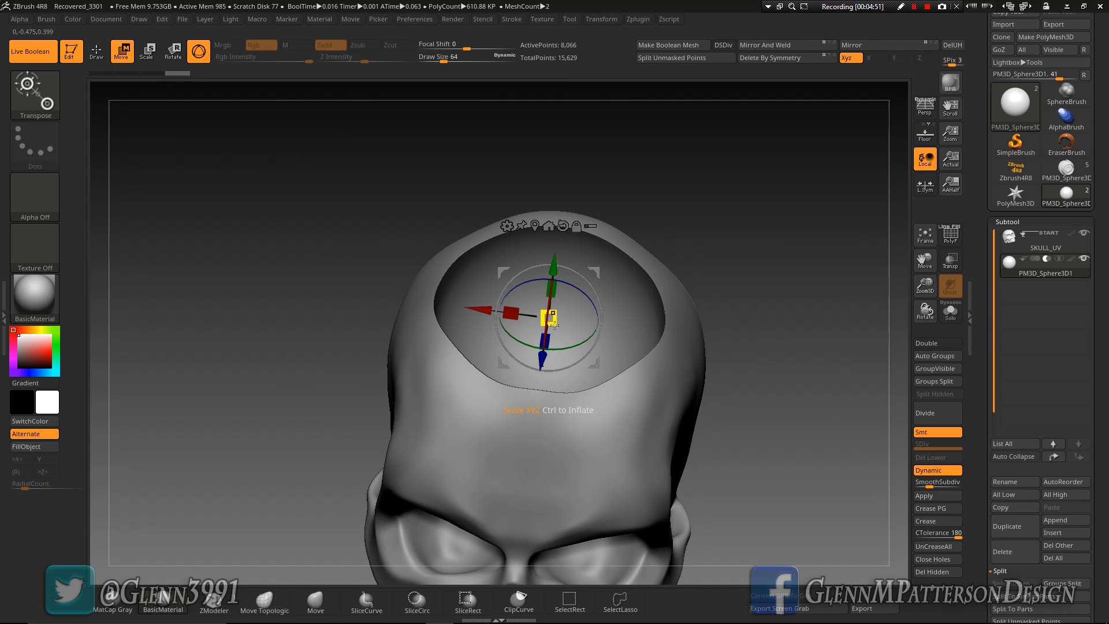
Stretch the subtracting sphere along its Z axis and narrow it along its X axis
left_click_drag(829, 420, 751, 417)
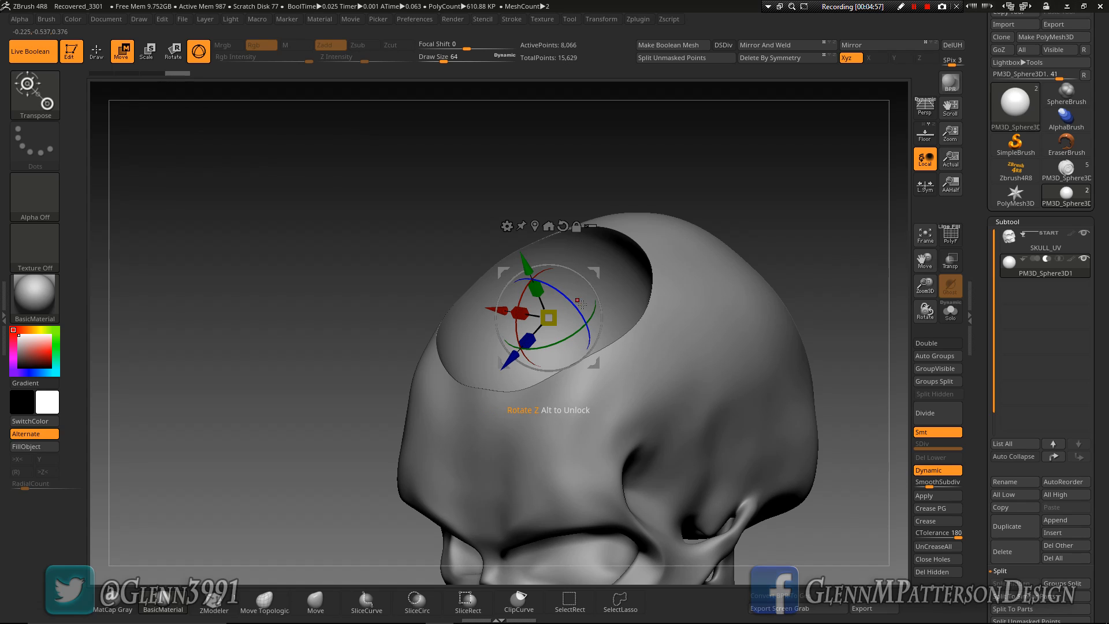
left_click_drag(527, 344, 420, 386)
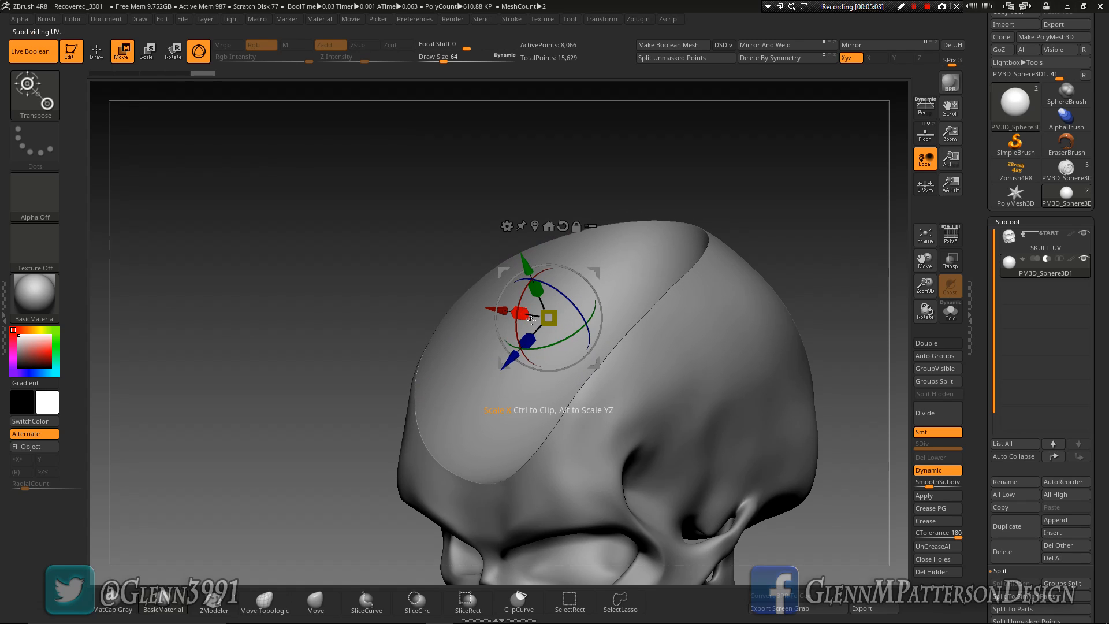
left_click_drag(552, 315, 488, 337)
left_click_drag(816, 539, 913, 530)
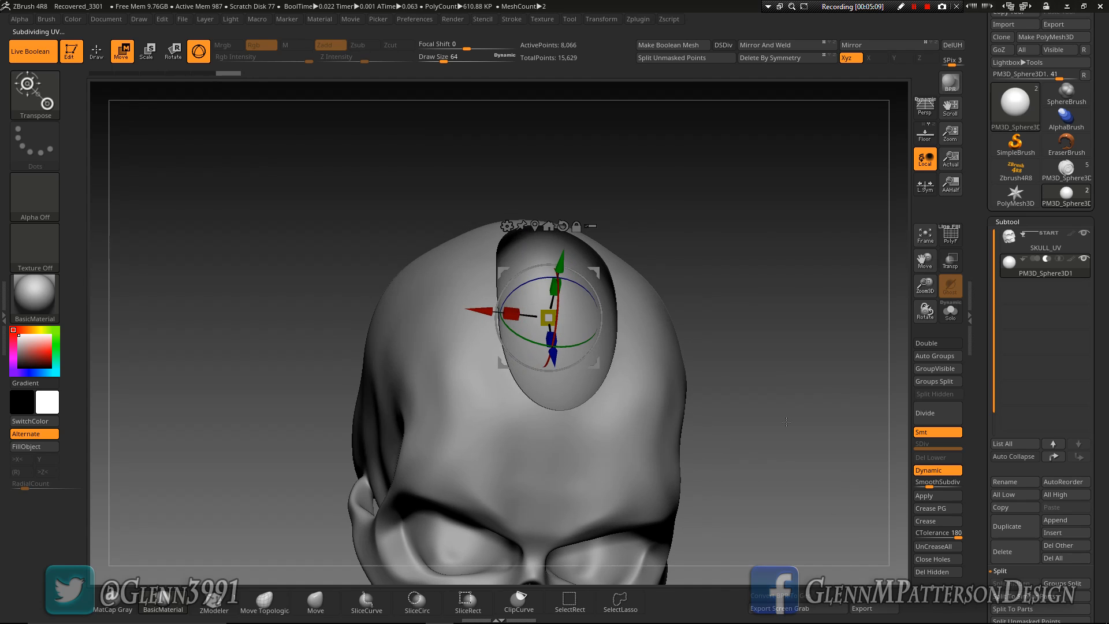
Adjust the sphere's height and position so it cuts an oval recess in the middle of the upper forehead
left_click_drag(553, 287, 591, 182)
left_click_drag(570, 282, 577, 378)
left_click_drag(796, 360, 816, 349)
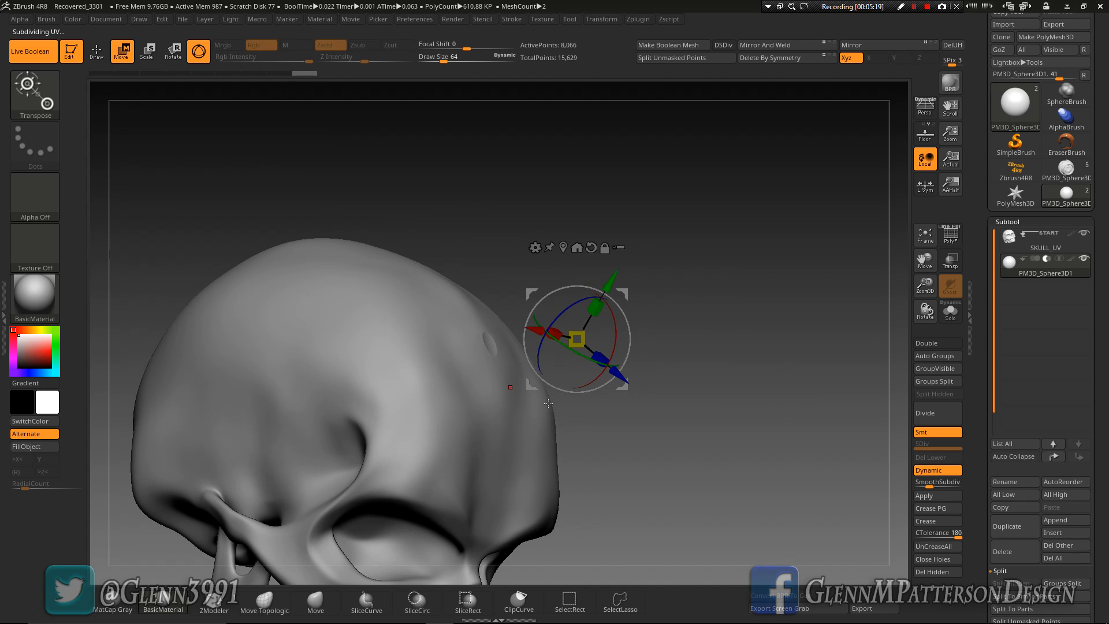
left_click_drag(595, 307, 605, 323)
left_click_drag(823, 458, 754, 470)
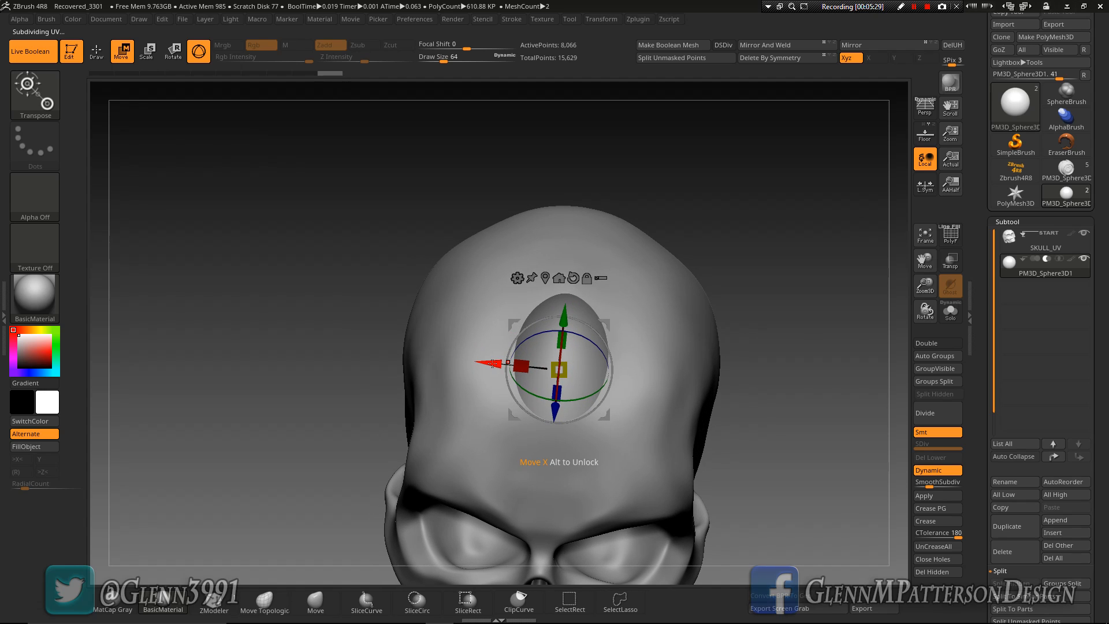
Duplicate the sphere within its subtool along the X axis to cut a second recess beside the first
key("ctrl")
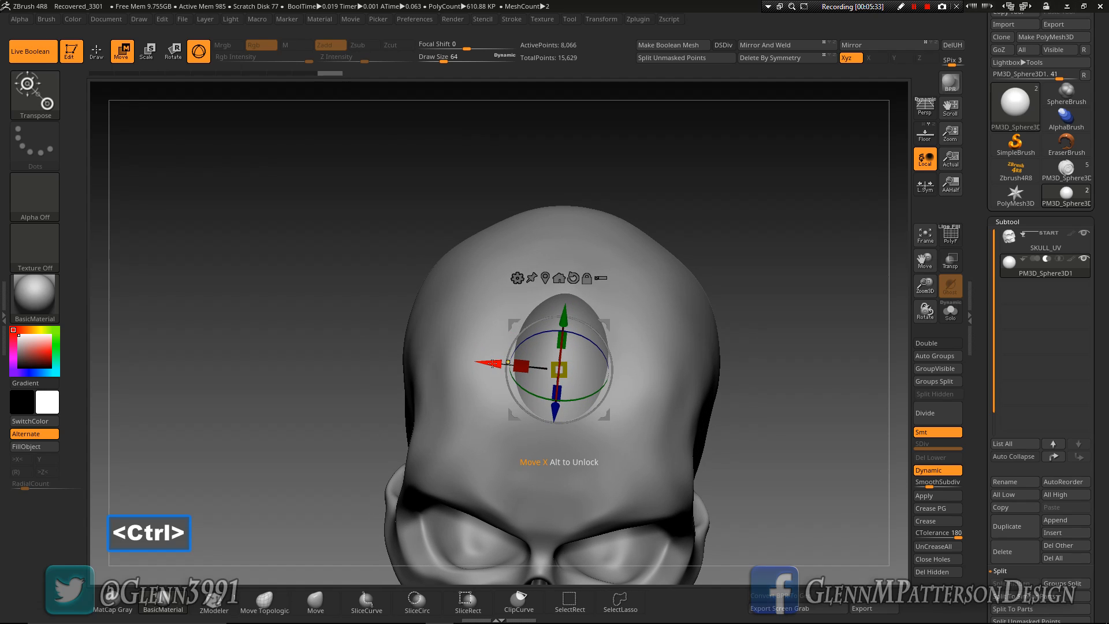
left_click_drag(492, 362, 389, 360, "ctrl")
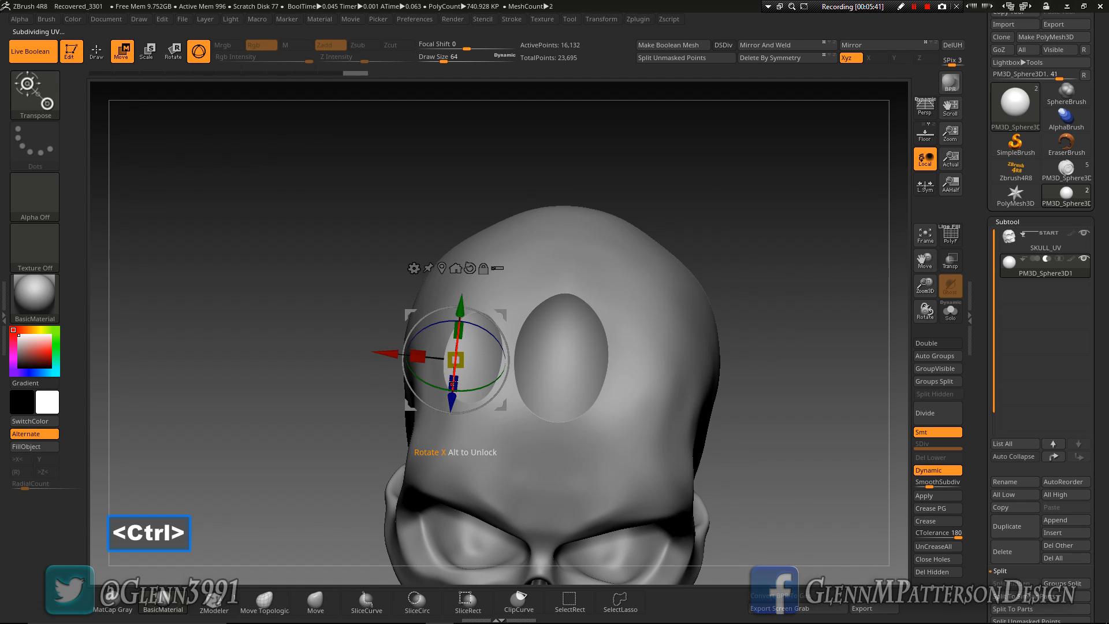
left_click_drag(454, 382, 450, 355)
Tilt the duplicated sphere about its X axis in side view to follow the slope of the forehead
left_click_drag(788, 453, 798, 392)
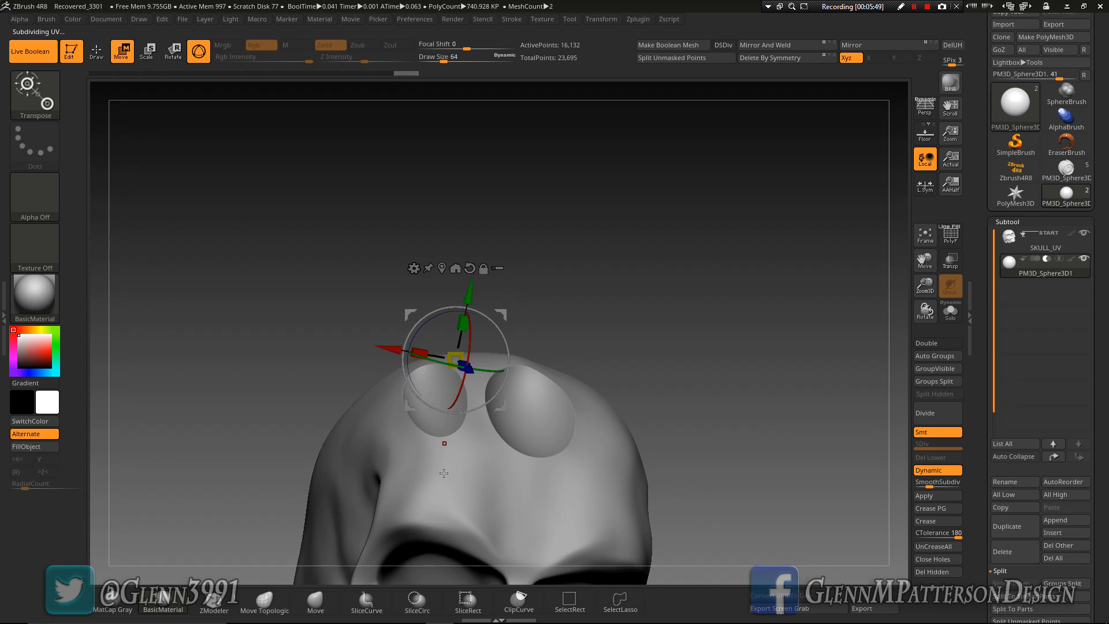
left_click_drag(770, 447, 647, 384)
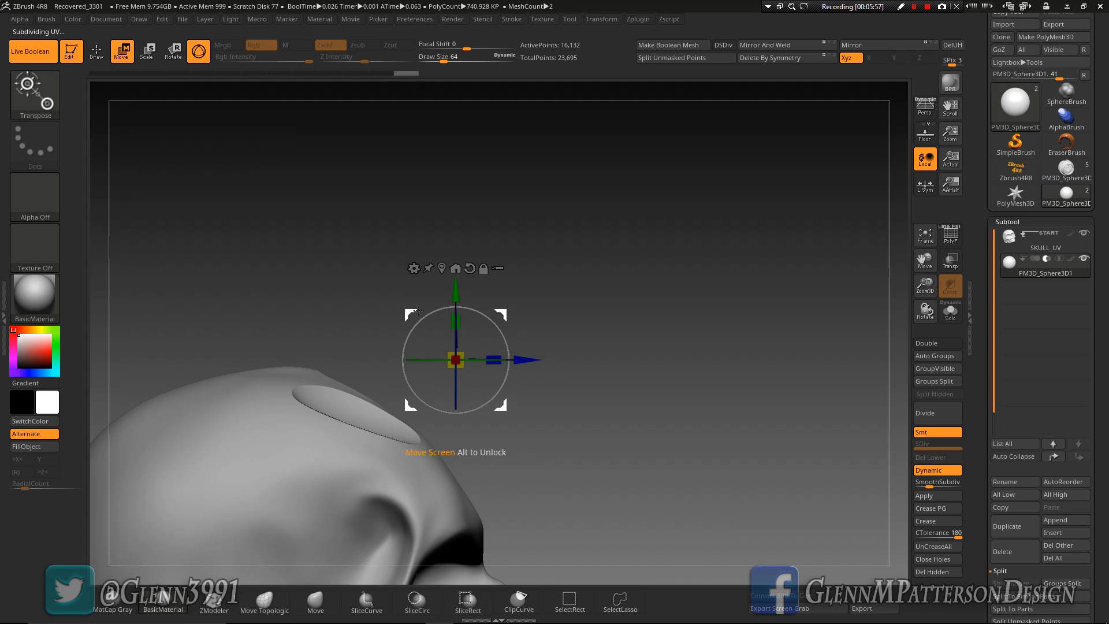
left_click_drag(484, 315, 632, 462)
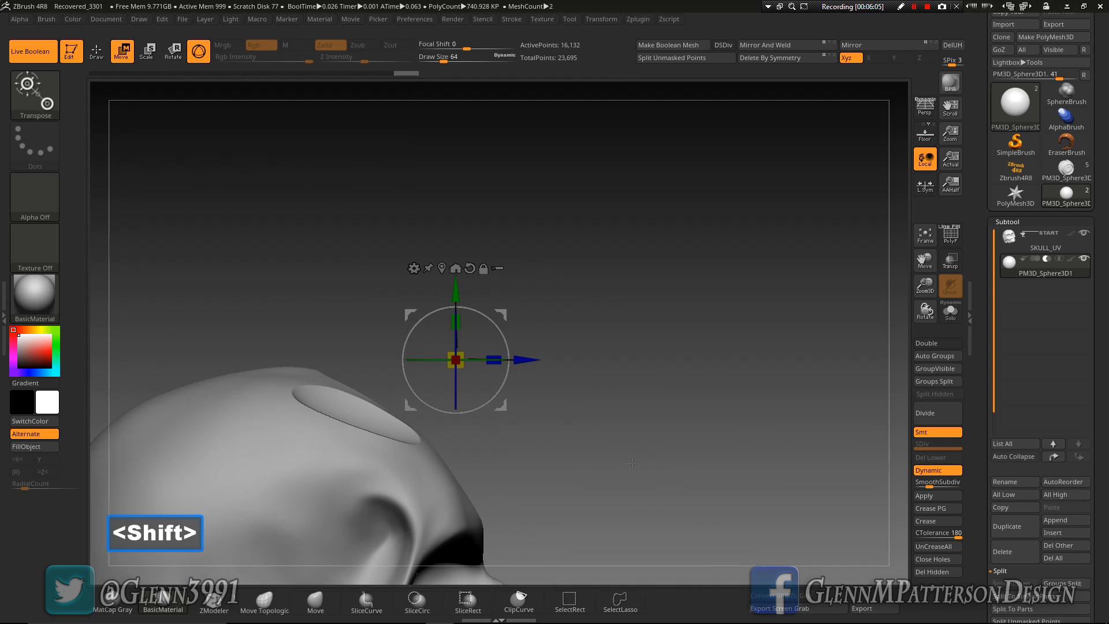
left_click_drag(924, 261, 1092, 135)
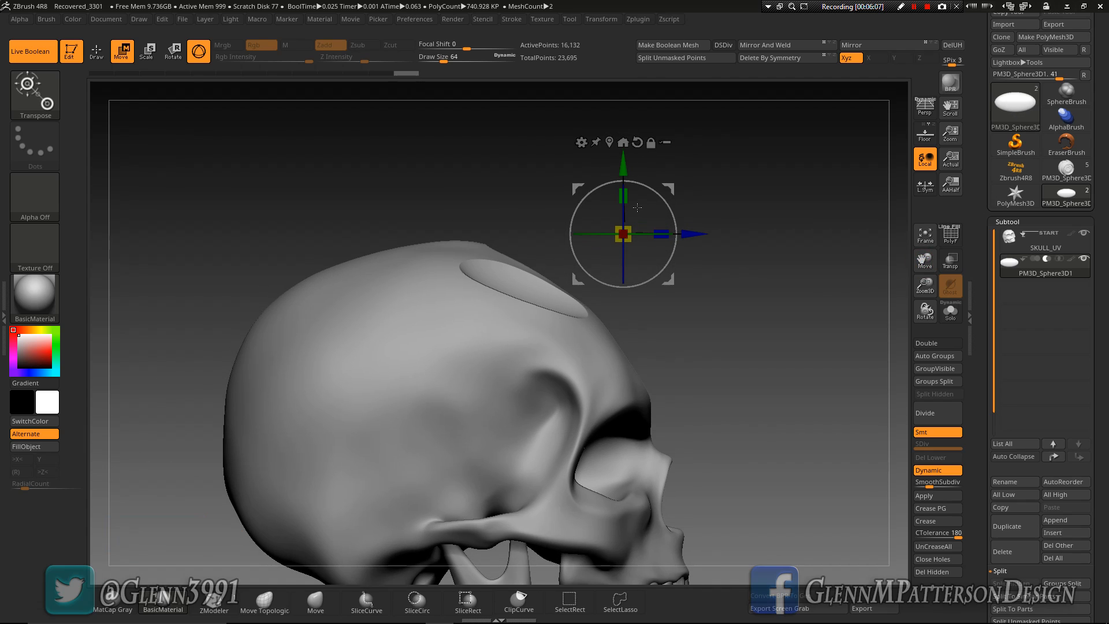
left_click_drag(661, 198, 674, 206)
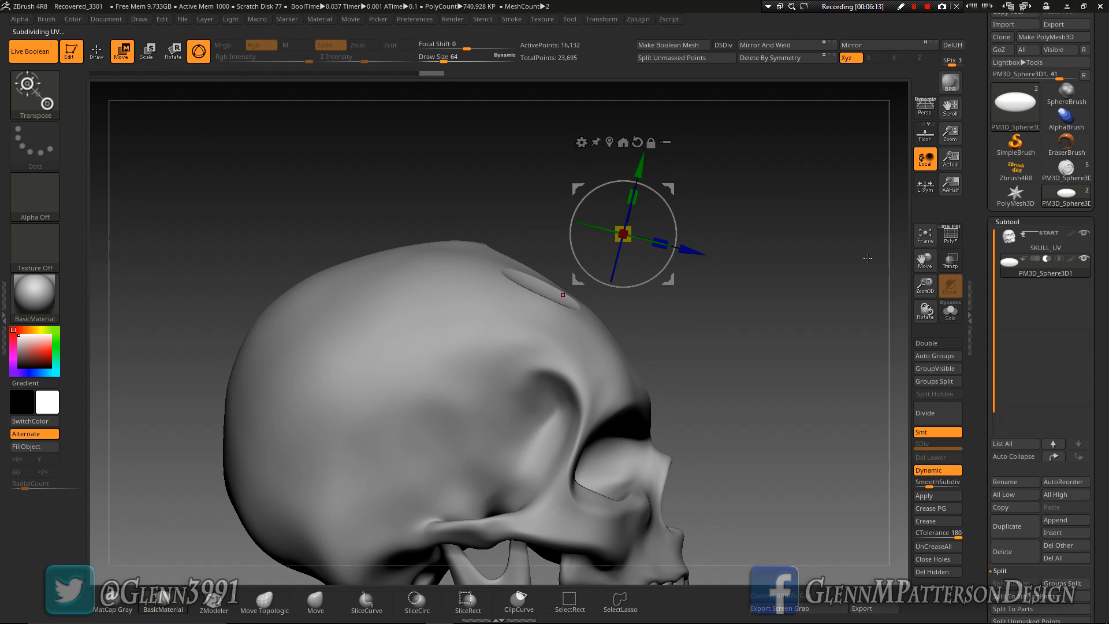
With the polyframe temporarily shown, shift the duplicated sphere backward over the skull in side view
left_click(952, 238)
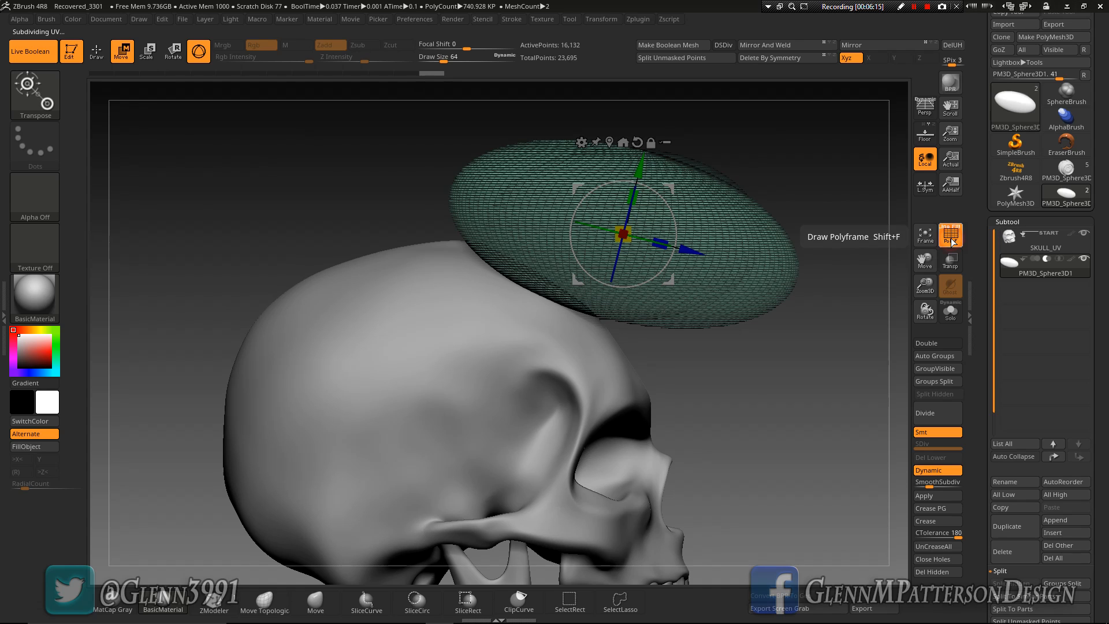
mouse_move(815, 409)
left_mouse_down()
mouse_move(735, 403)
mouse_move(814, 426)
left_mouse_up()
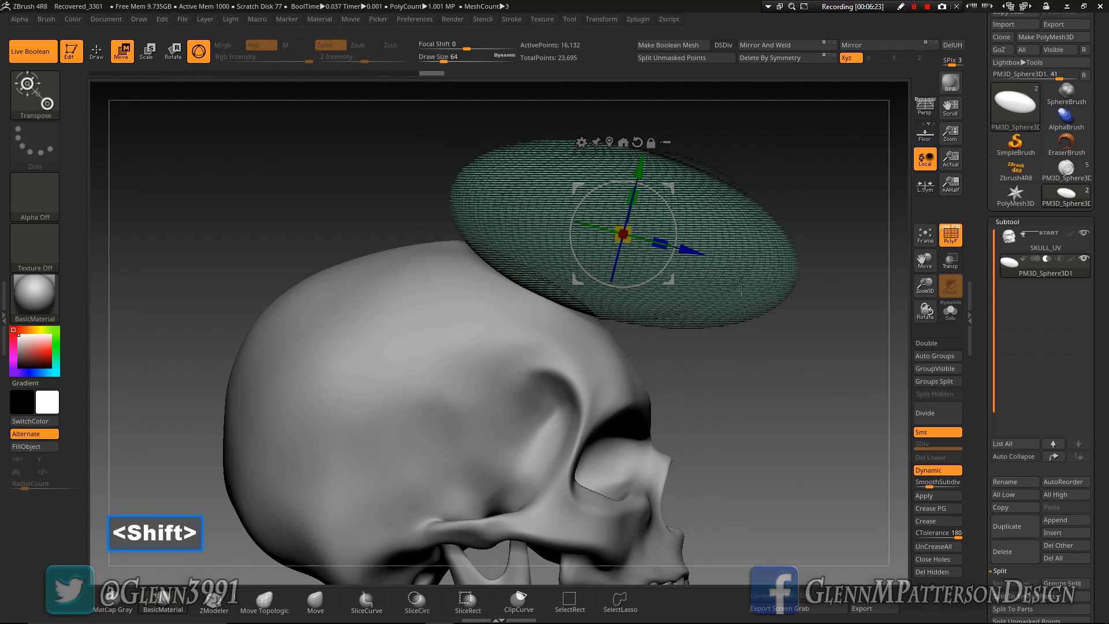
left_click_drag(672, 190, 614, 186)
left_click_drag(809, 414, 767, 414)
left_click(941, 243)
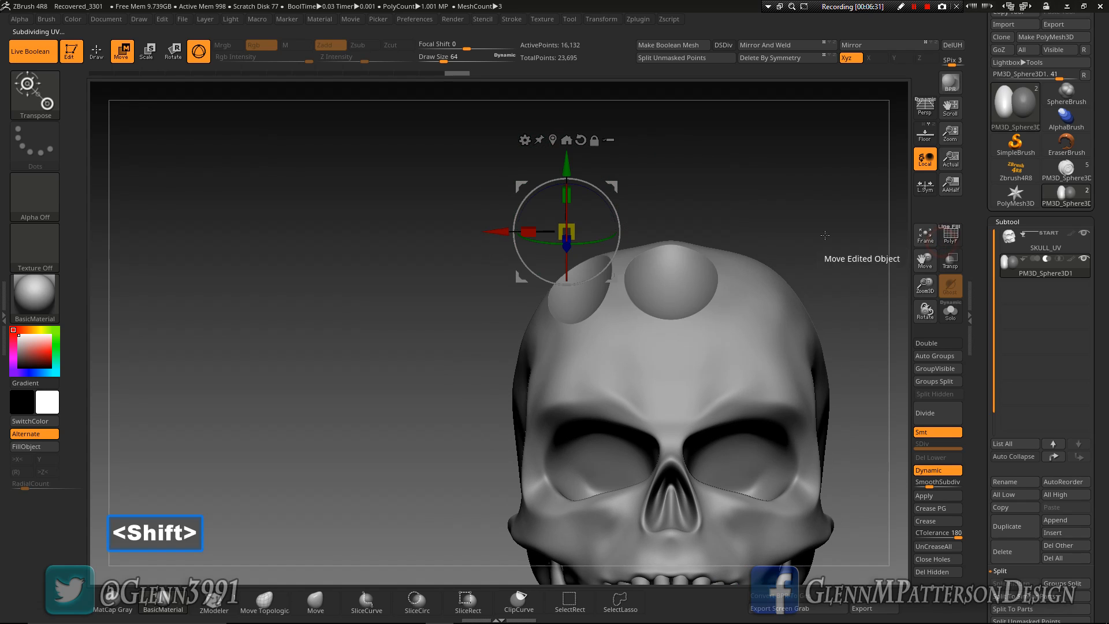
Frame the skull in side view, duplicate the tilted sphere again, and place the copy at the back of the skull
left_click_drag(794, 196, 815, 244)
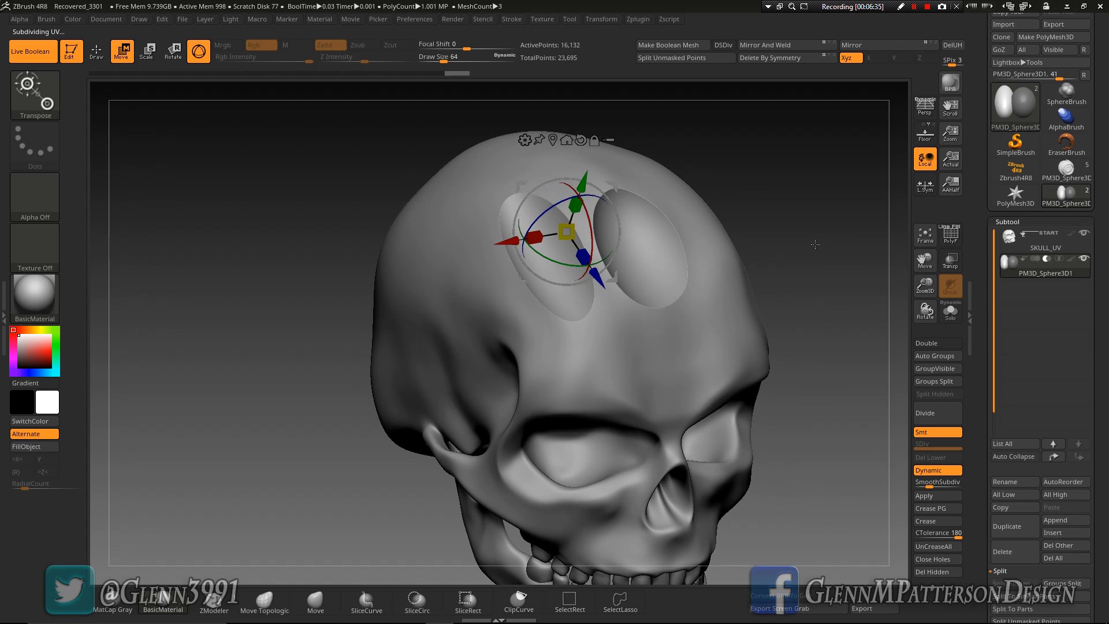
left_click_drag(799, 438, 802, 352)
left_click_drag(925, 260, 930, 202)
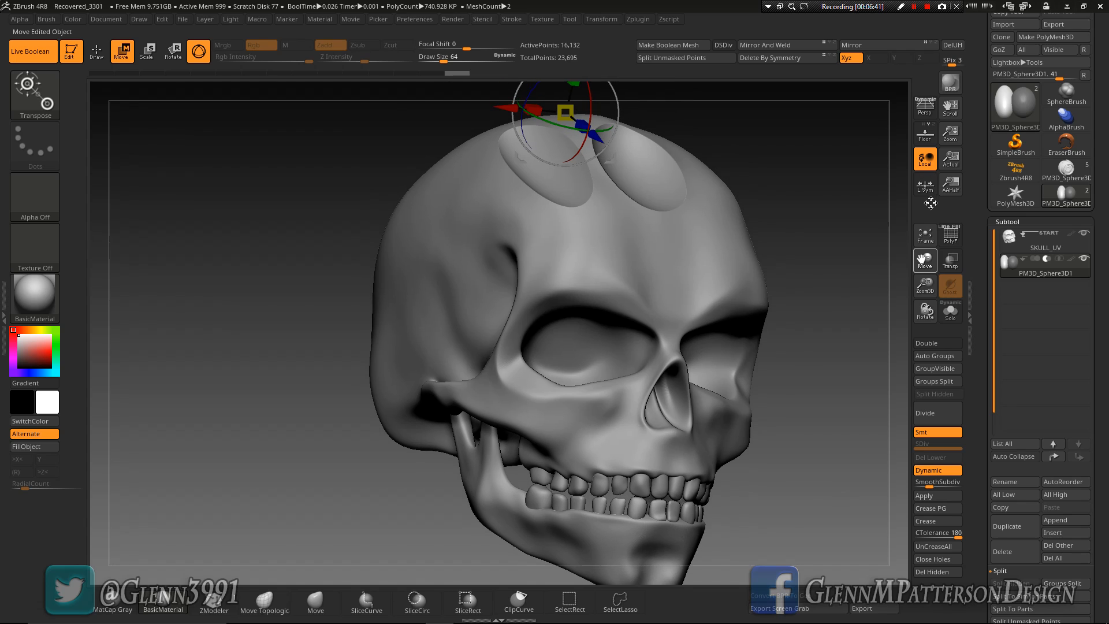
left_click_drag(802, 222, 835, 223)
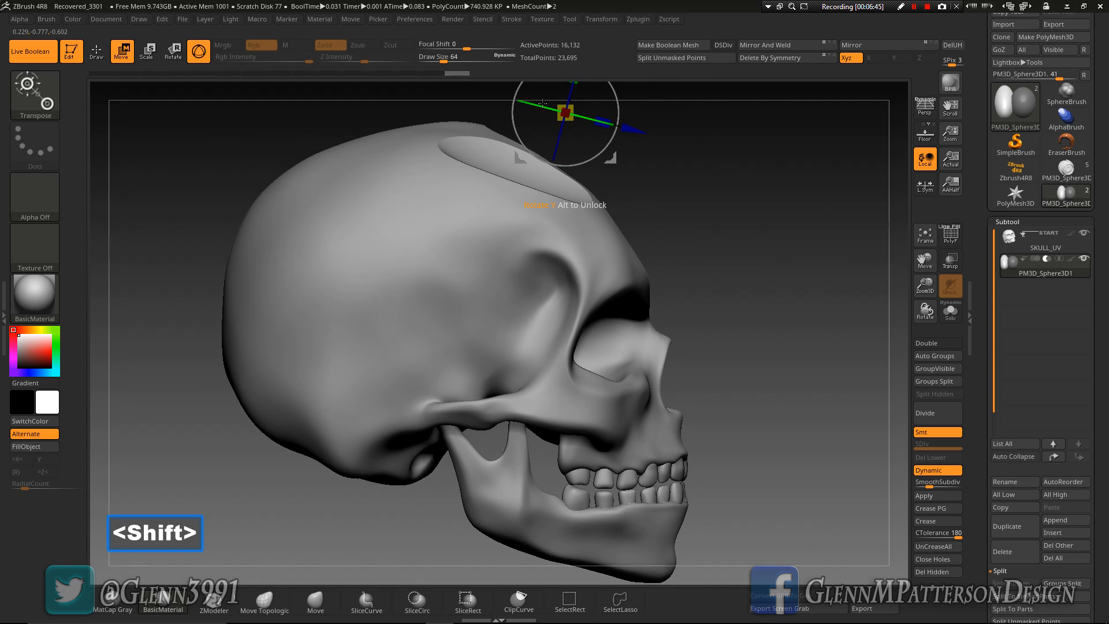
left_click(930, 239)
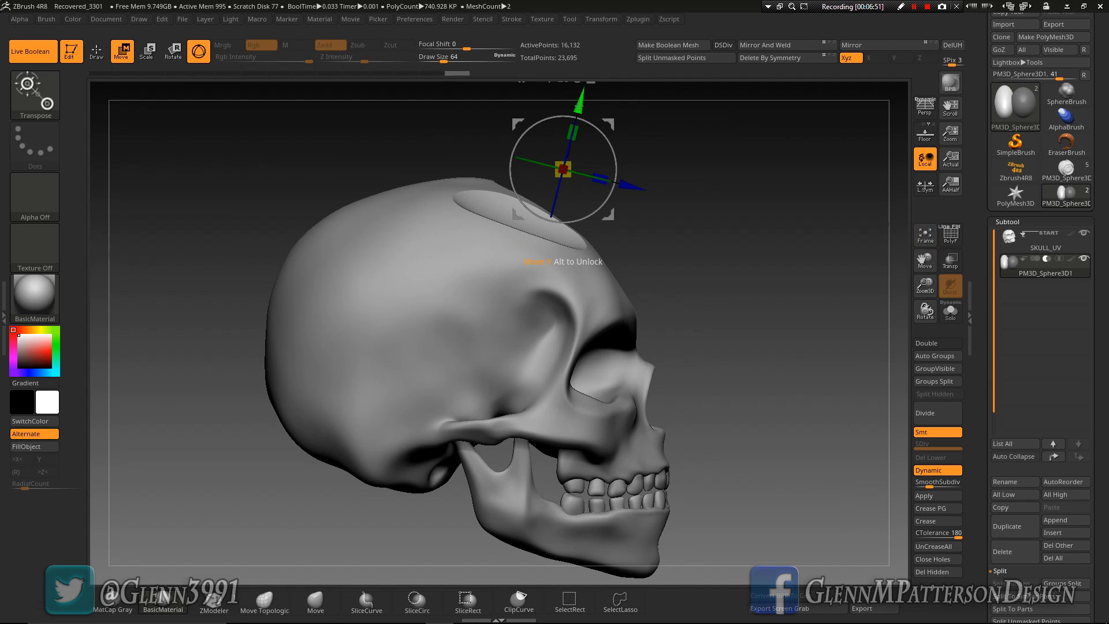
key("ctrl")
left_click_drag(579, 113, 519, 280, "ctrl")
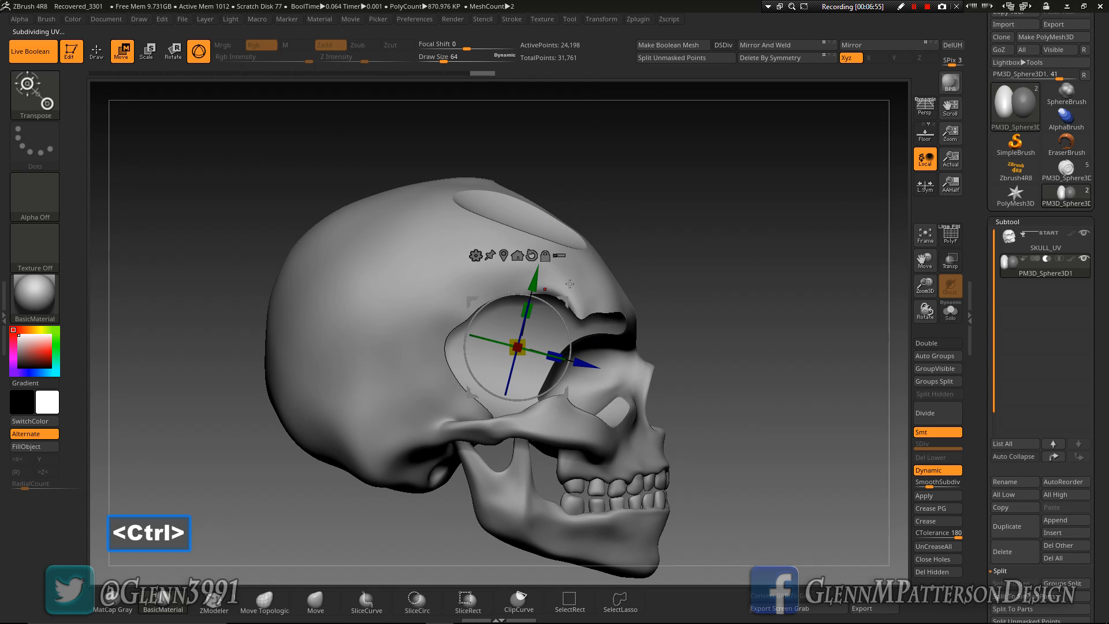
left_click_drag(588, 370, 232, 271)
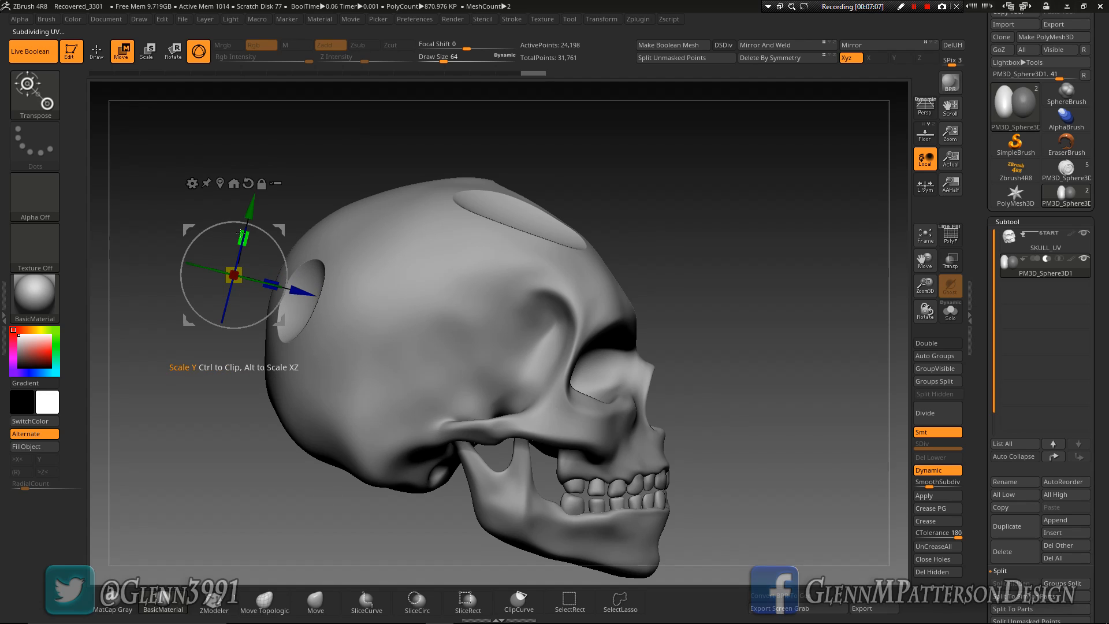
Stretch the rear sphere copy along its Y axis by a factor of about 1.77
left_click_drag(241, 232, 240, 232)
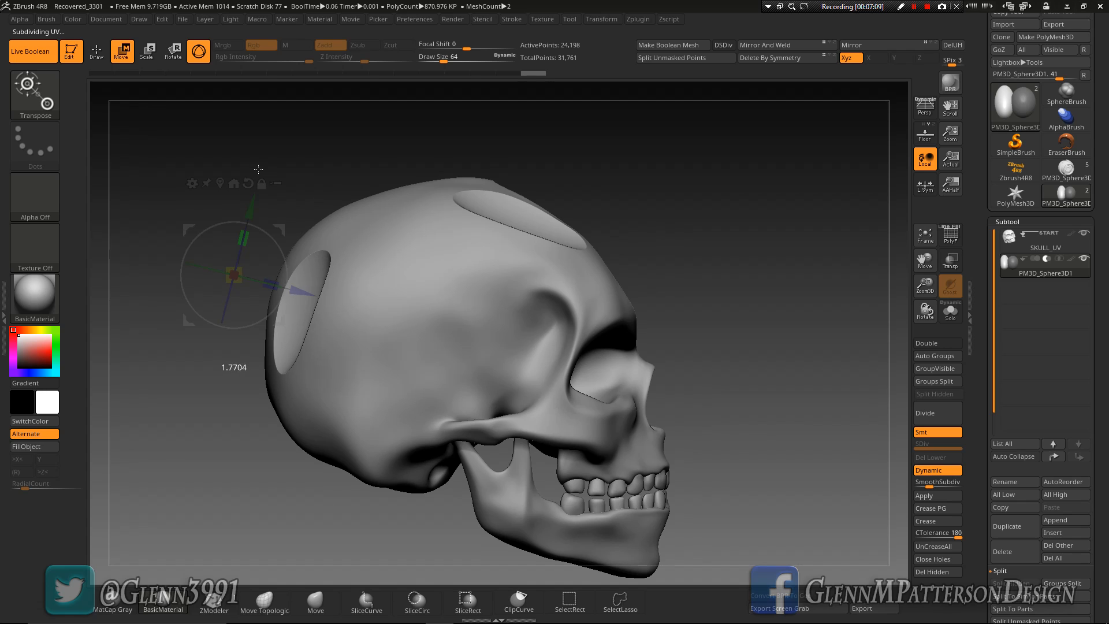
left_click_drag(312, 156, 433, 271)
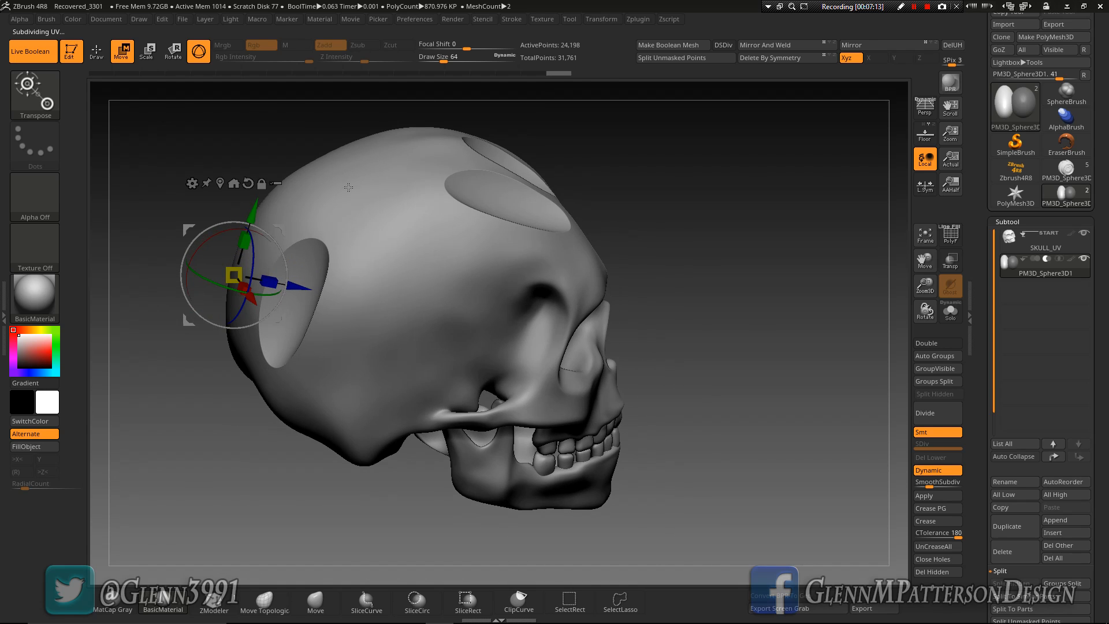
left_click_drag(747, 293, 772, 284)
left_click_drag(272, 275, 592, 314)
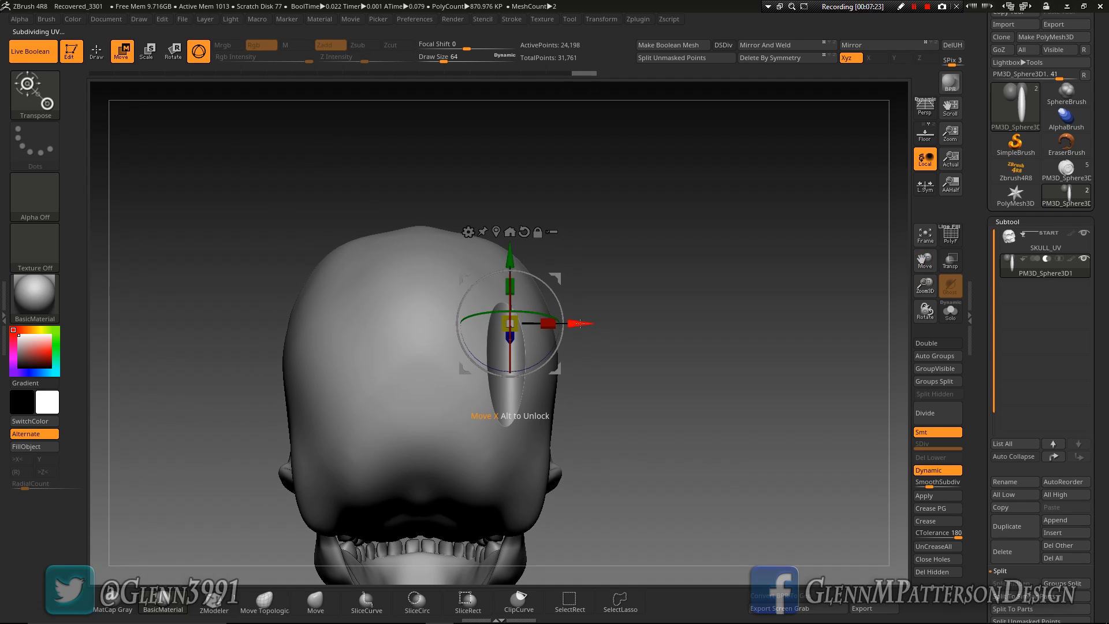
Duplicate the rear sphere outward along its X axis and move the copy forward along its Z axis
left_click_drag(579, 323, 620, 326, "ctrl")
left_click_drag(770, 434, 715, 435)
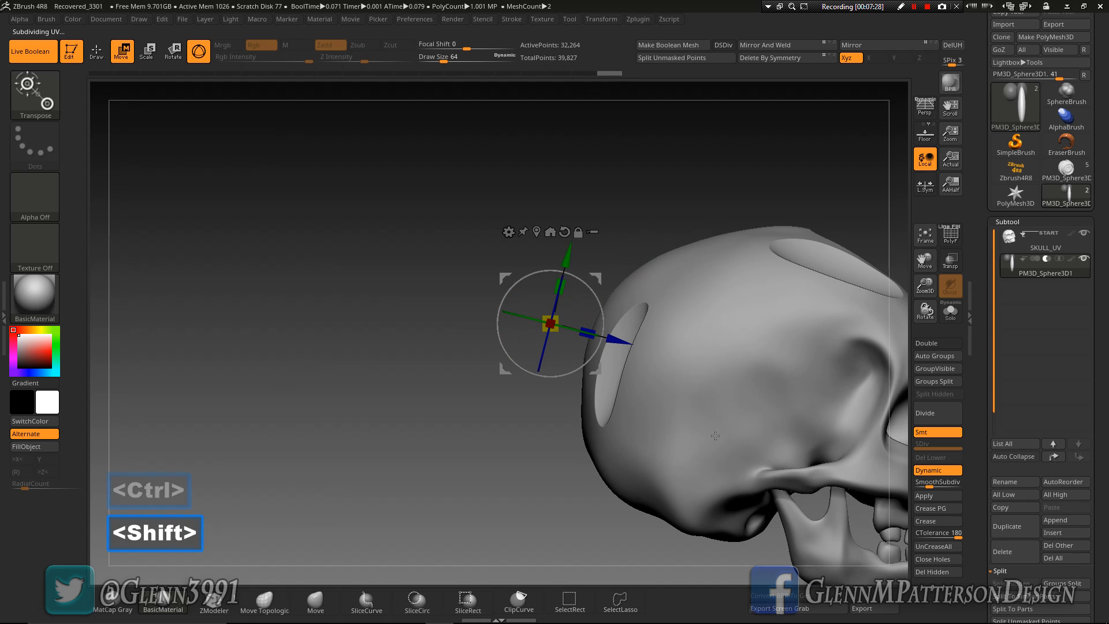
left_click(951, 238)
left_click_drag(619, 343, 683, 349)
left_click(941, 242)
Widen the second rear sphere copy along its X axis
left_click_drag(470, 260, 544, 258)
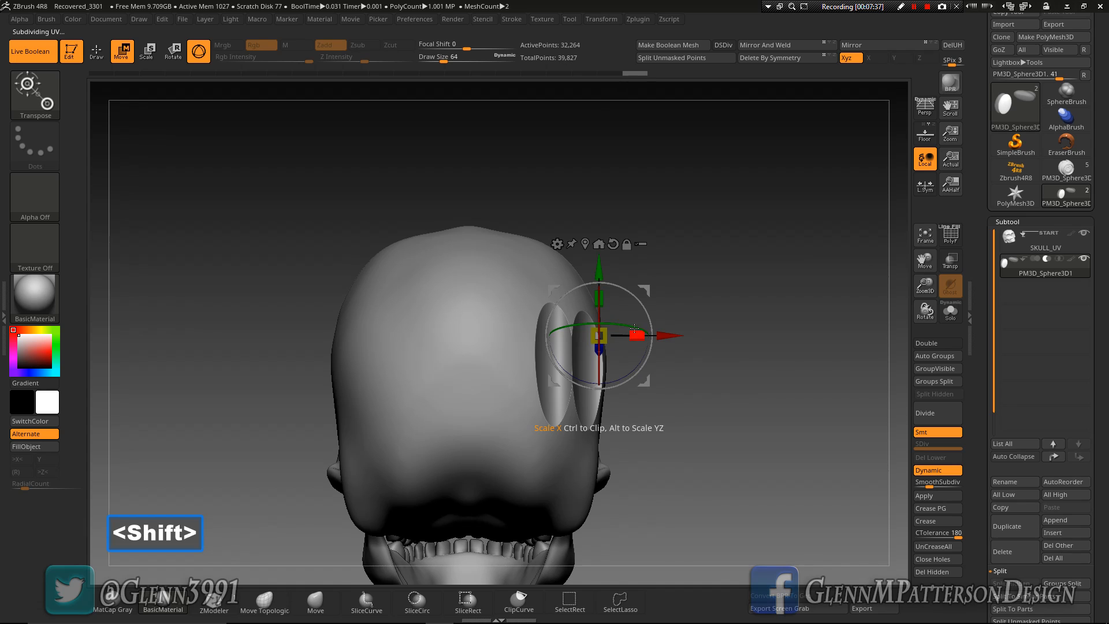
left_click_drag(635, 330, 675, 336)
left_click_drag(838, 397, 779, 413)
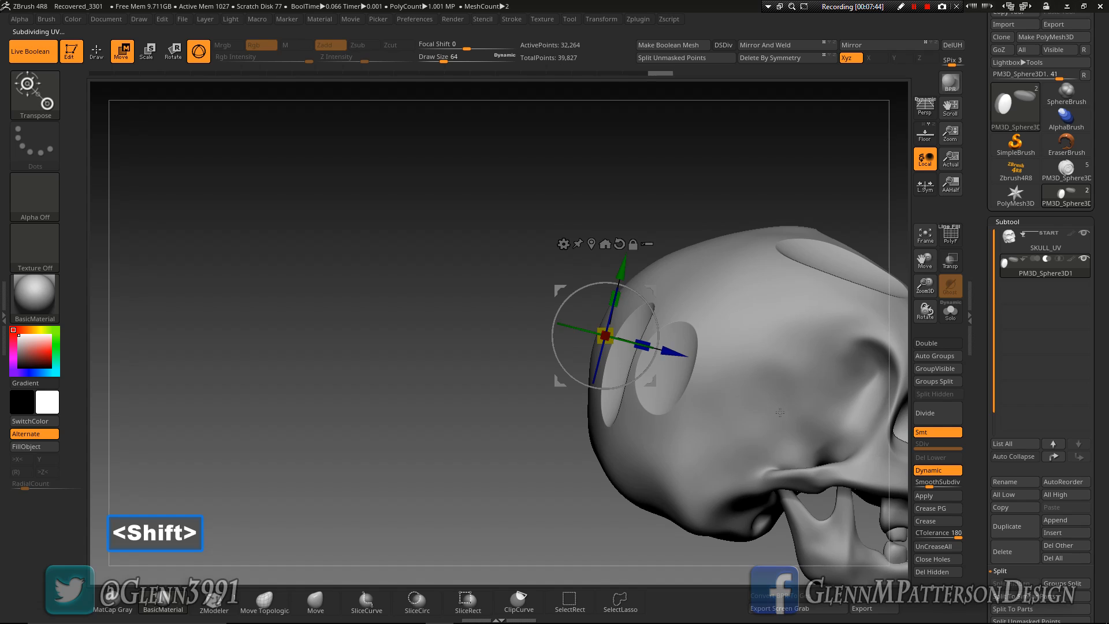
Undo the trial adjustment of the second rear sphere and lengthen it along its Y axis instead
left_click_drag(623, 271, 624, 248)
key("ctrl+z")
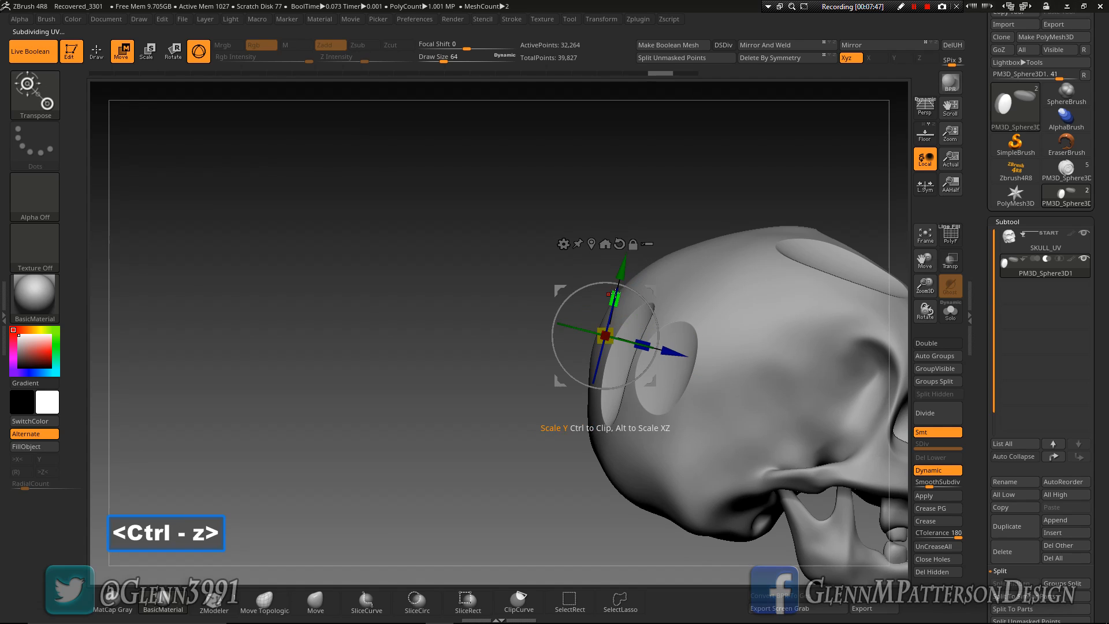
left_click_drag(614, 293, 614, 290)
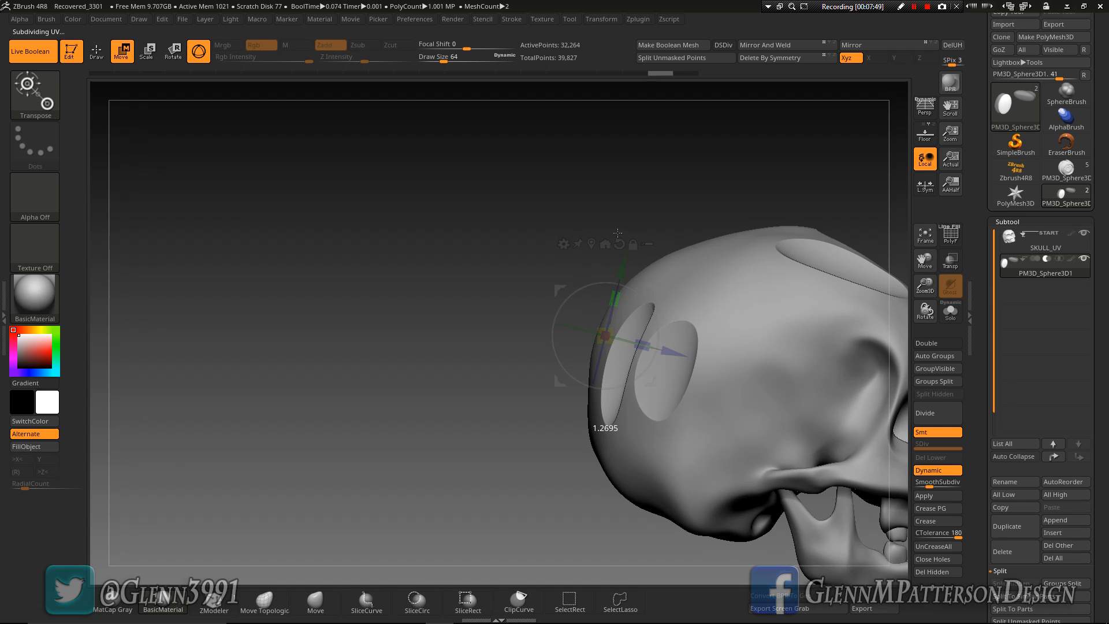
left_click_drag(666, 77, 667, 77)
mouse_move(442, 396)
left_mouse_down()
mouse_move(508, 397)
mouse_move(454, 393)
left_mouse_up()
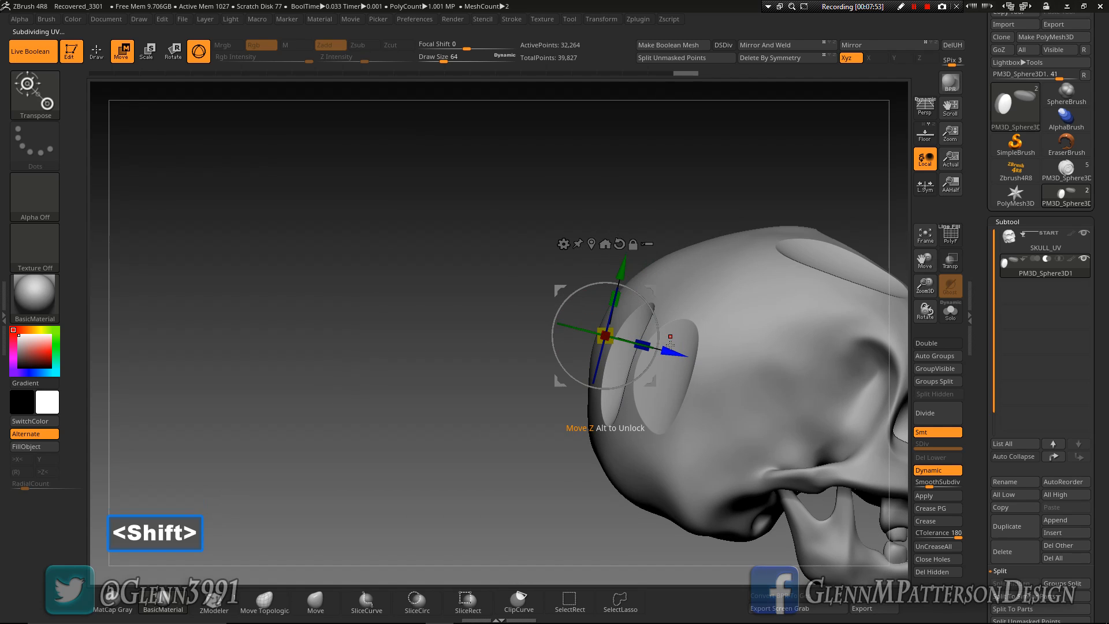
Move the second rear sphere along its Z axis so it cuts a smaller oval recess beside the first one
left_click_drag(667, 353, 534, 310)
left_click_drag(375, 347, 524, 369)
left_click_drag(848, 418, 786, 434)
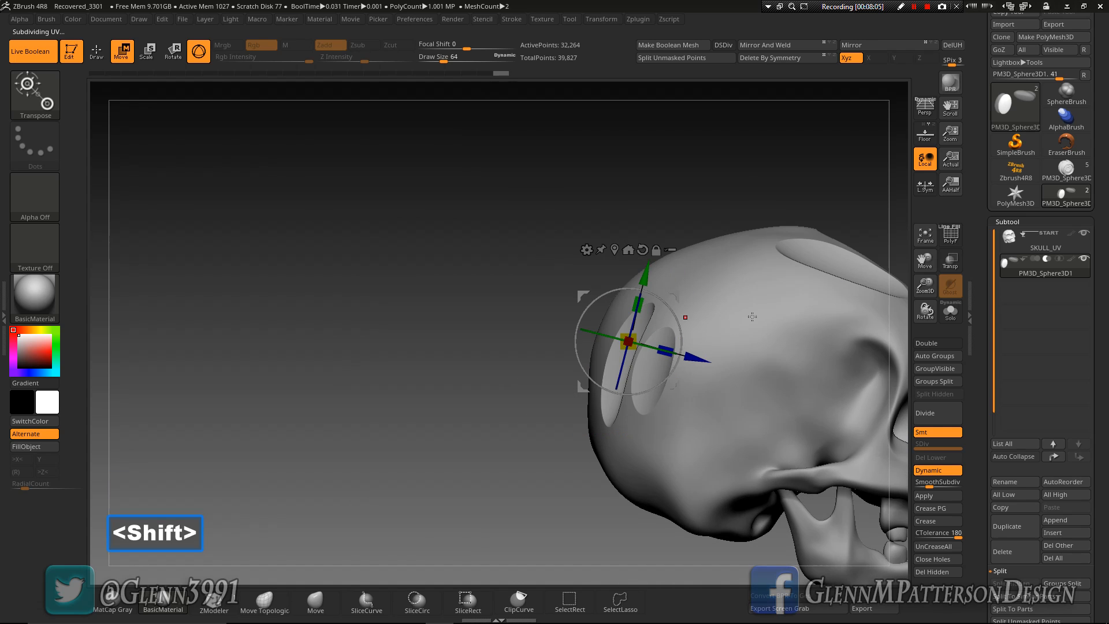
Duplicate the second rear sphere outward along its X axis and place the copy forward beside the skull's temple
left_click_drag(736, 152, 730, 176)
left_click_drag(455, 226, 524, 257)
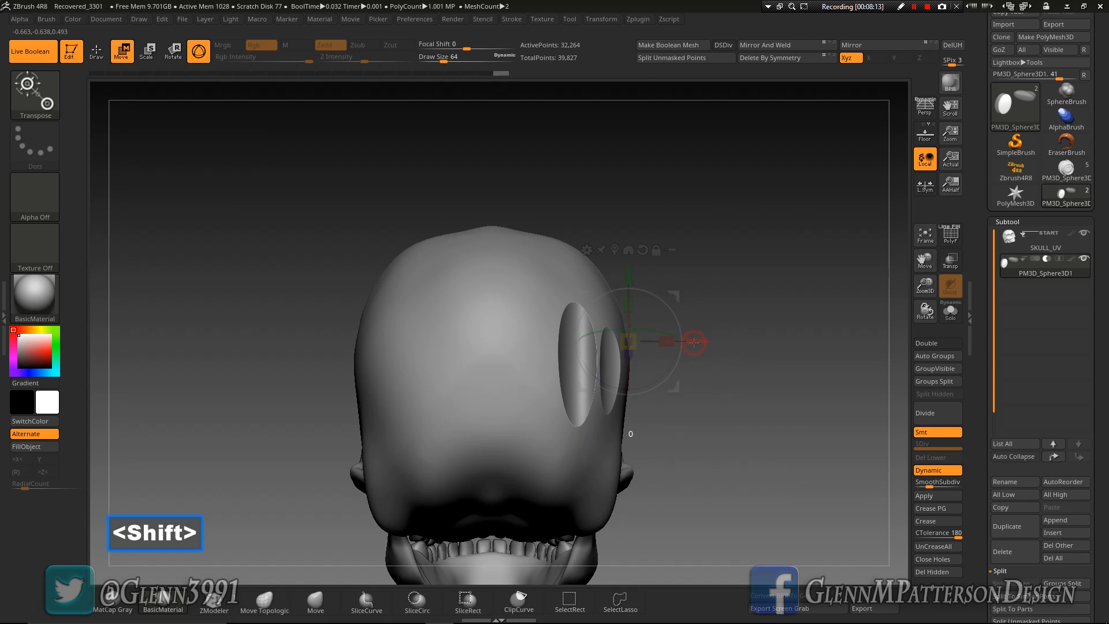
left_click_drag(693, 342, 730, 341, "ctrl")
left_click_drag(787, 257, 852, 399)
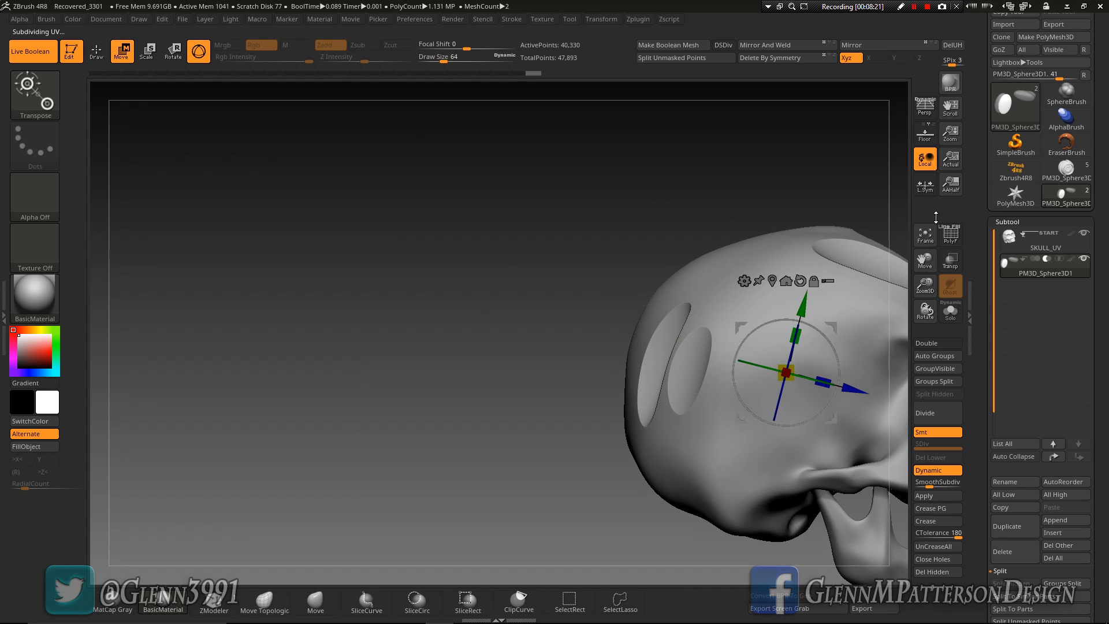
Display the cutters' wireframe, shrink the elongated temple copy to a compact oval and adjust its width along the Z axis
left_click(951, 235)
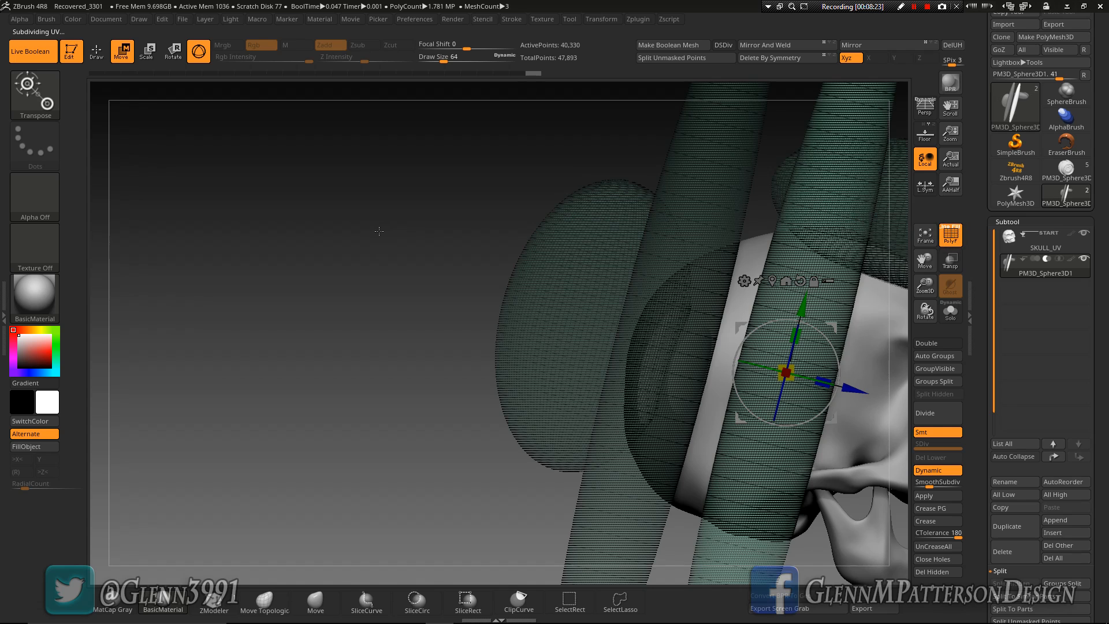
left_click_drag(924, 261, 800, 254)
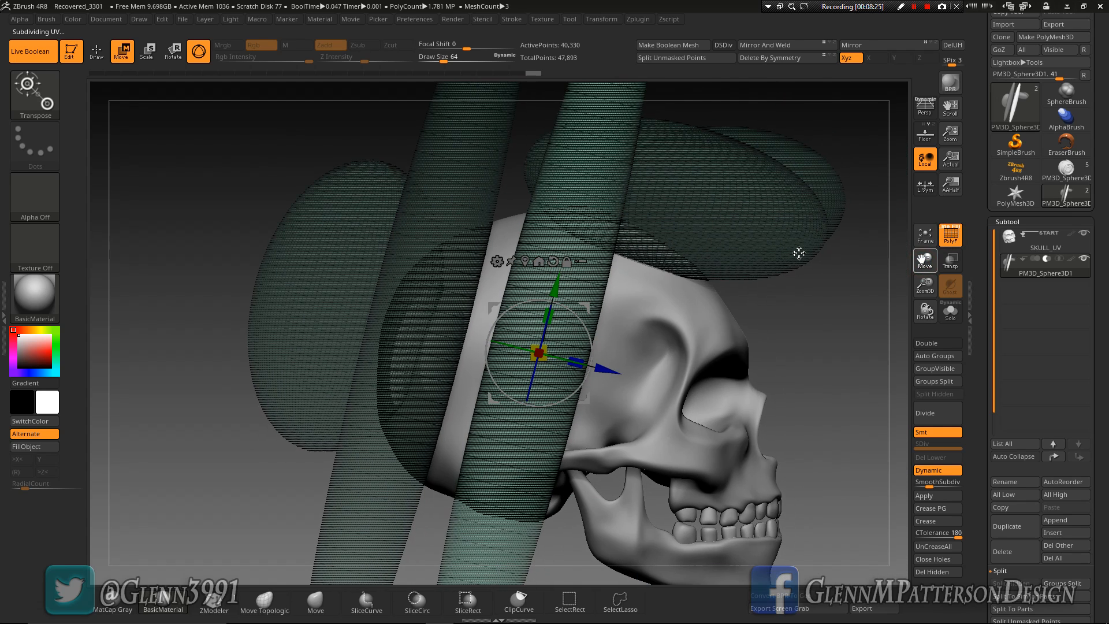
mouse_move(925, 284)
left_mouse_down()
mouse_move(927, 233)
mouse_move(926, 267)
left_mouse_up()
left_click_drag(538, 353, 478, 498)
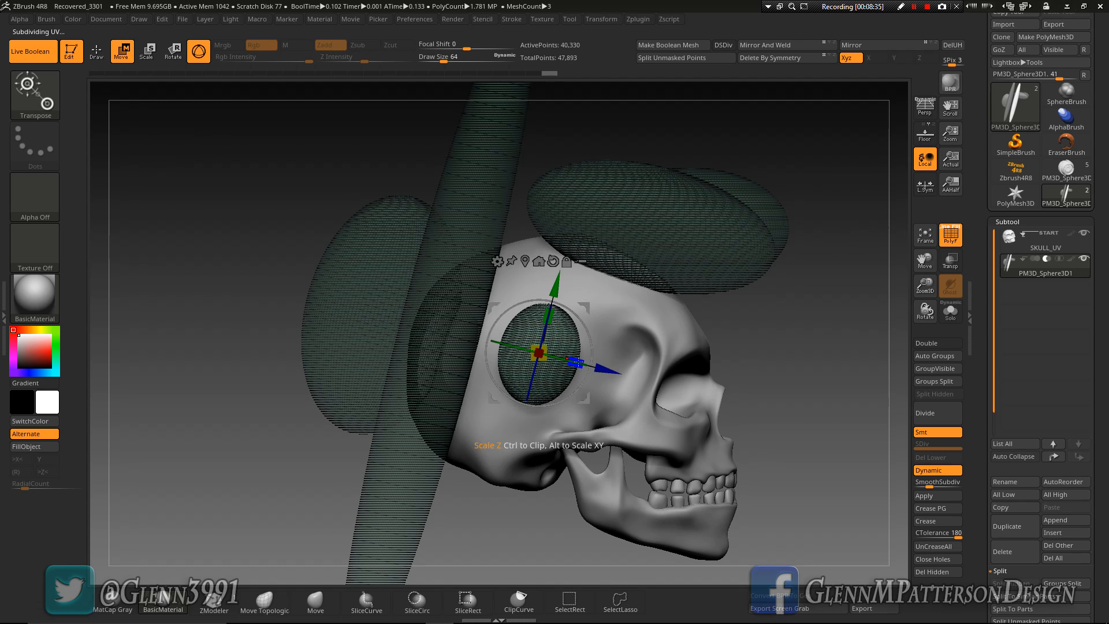
left_click_drag(576, 362, 588, 365)
left_click_drag(871, 366, 826, 375)
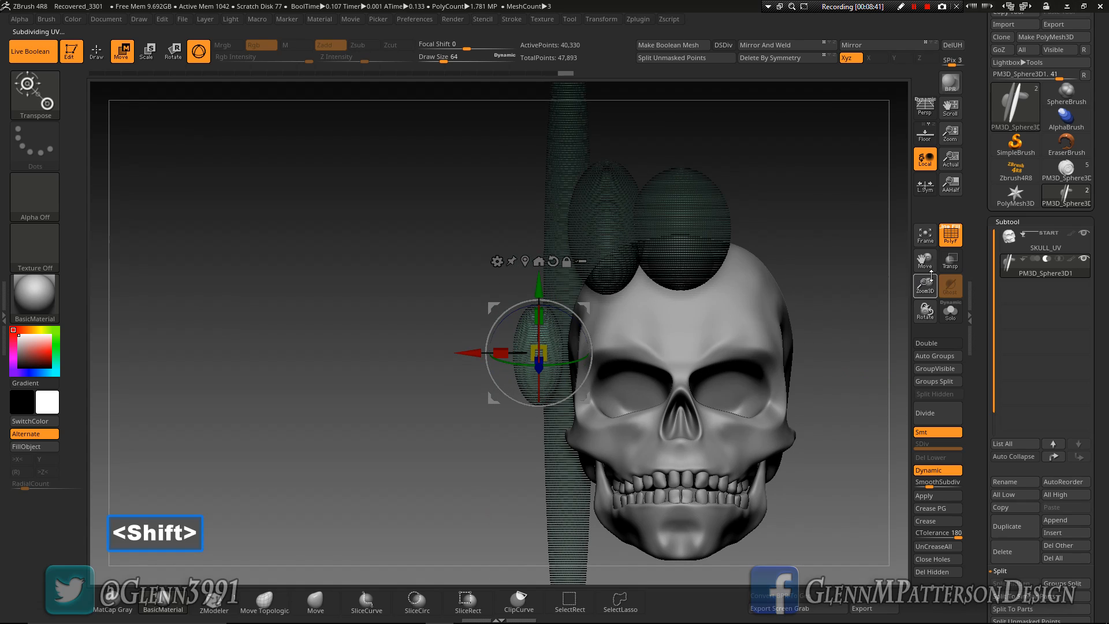
Hide the wireframe and move the temple sphere inward along its X axis to cut a recess in the skull's side
left_click(948, 237)
left_click_drag(96, 483, 136, 475)
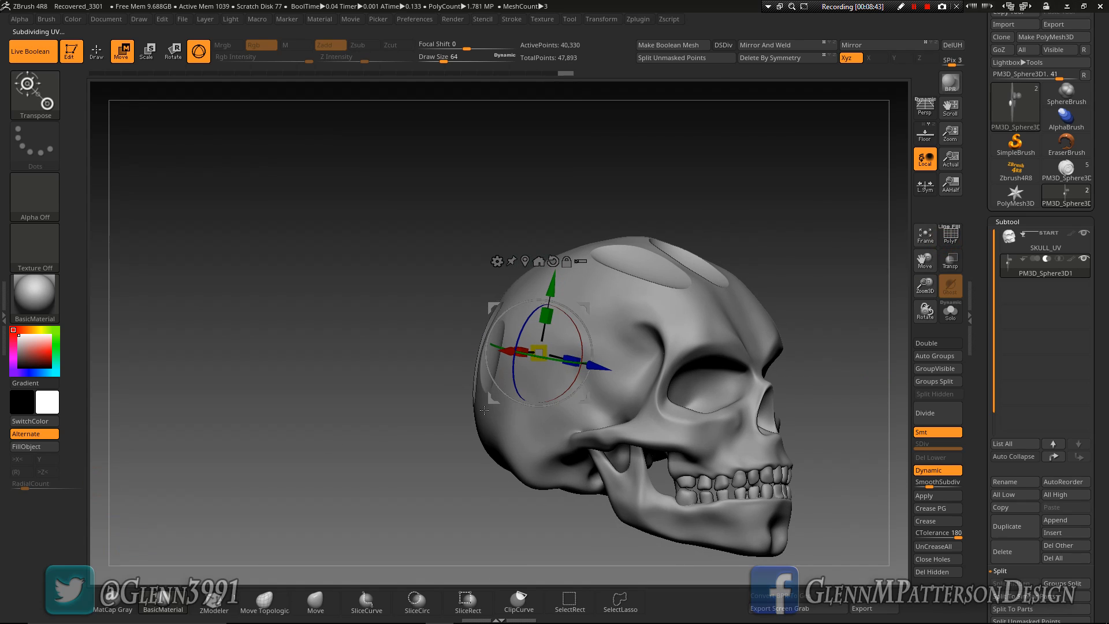
left_click_drag(507, 352, 512, 352)
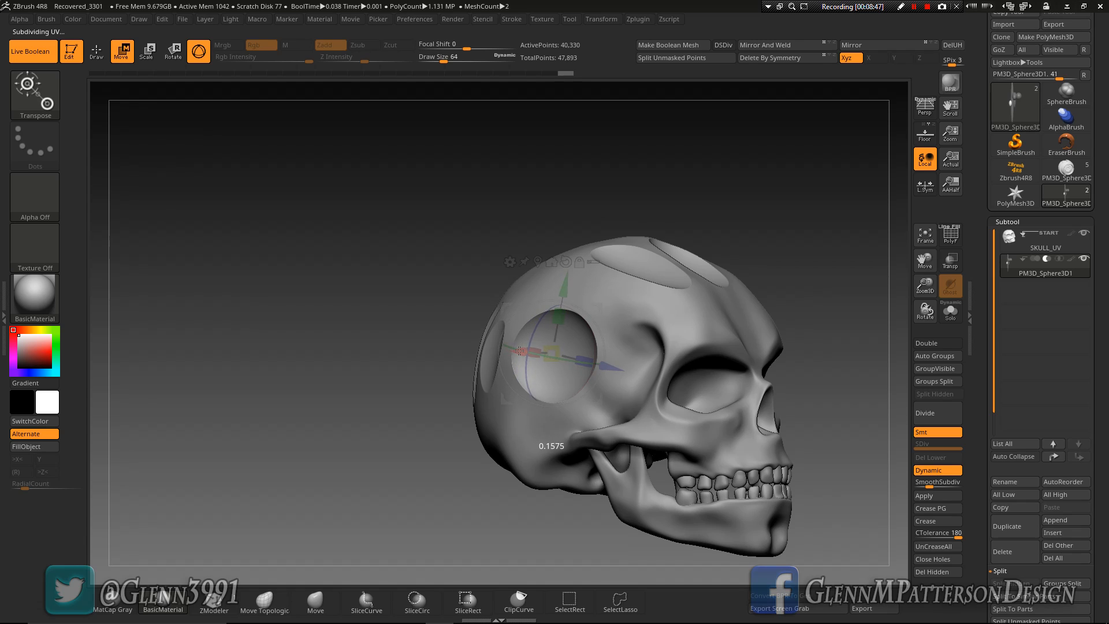
left_click_drag(520, 351, 522, 351)
Scale the temple sphere along its Y and Z axes to shape the recess in the skull's side
left_click_drag(559, 312, 560, 299)
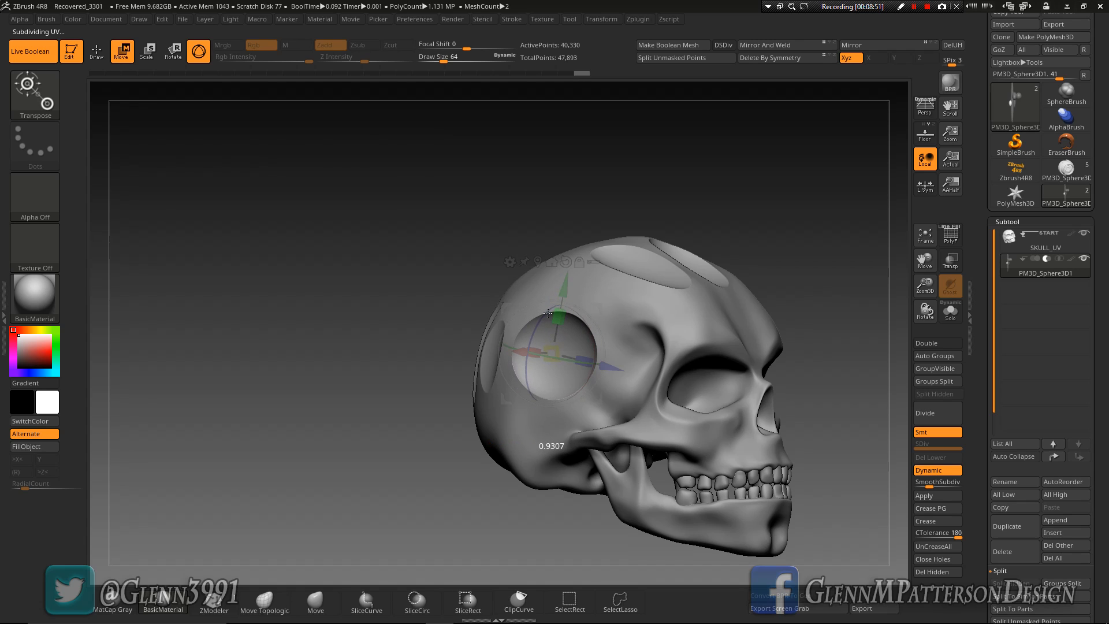
left_click_drag(564, 347, 580, 357)
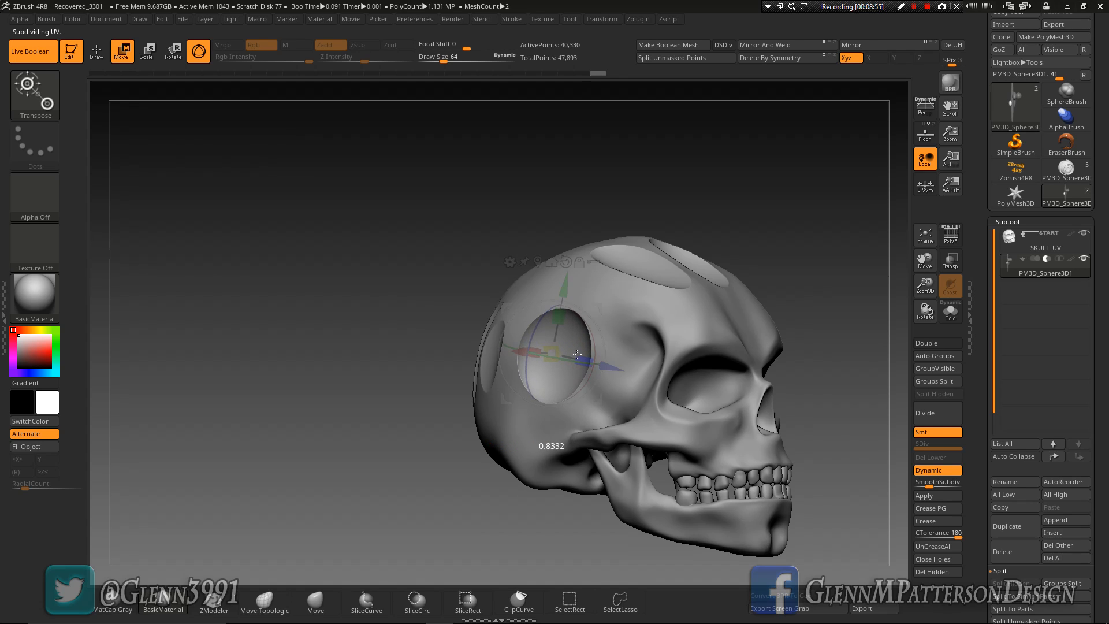
left_click_drag(569, 352, 569, 353)
left_click_drag(213, 423, 236, 445)
left_click_drag(599, 307, 630, 299)
left_click_drag(761, 279, 735, 271)
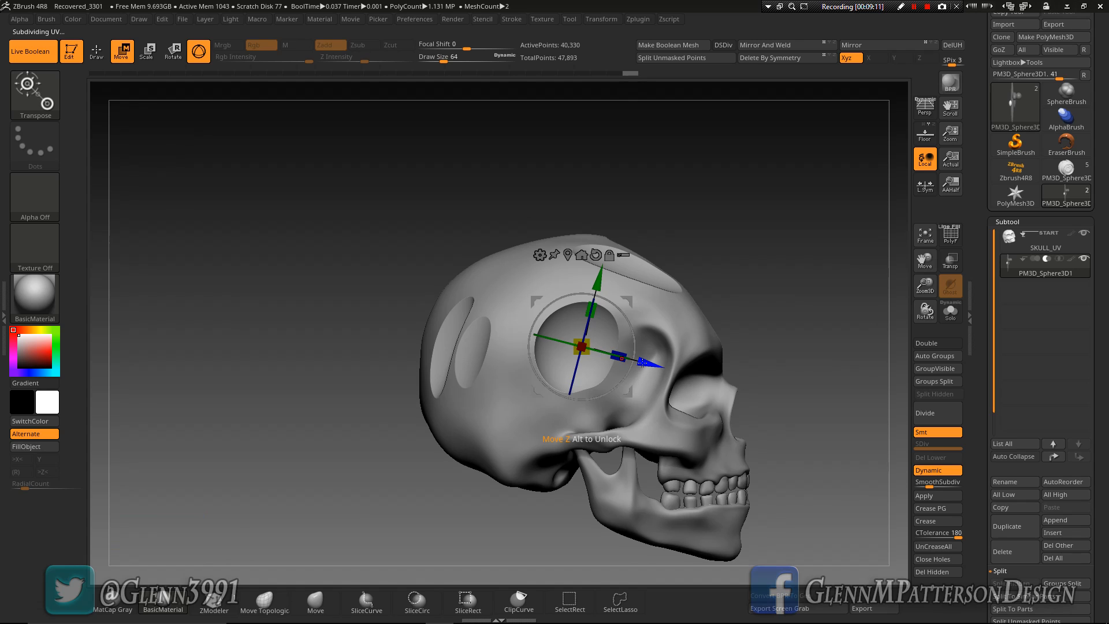
Duplicate the temple sphere forward and down to the cheekbone, and duplicate that copy inward along its X axis
left_click_drag(642, 362, 642, 363, "ctrl")
mouse_move(716, 408)
left_mouse_down("ctrl")
mouse_move(736, 370)
mouse_move(740, 320)
mouse_move(710, 379)
left_mouse_up("ctrl")
left_click_drag(839, 356, 771, 395)
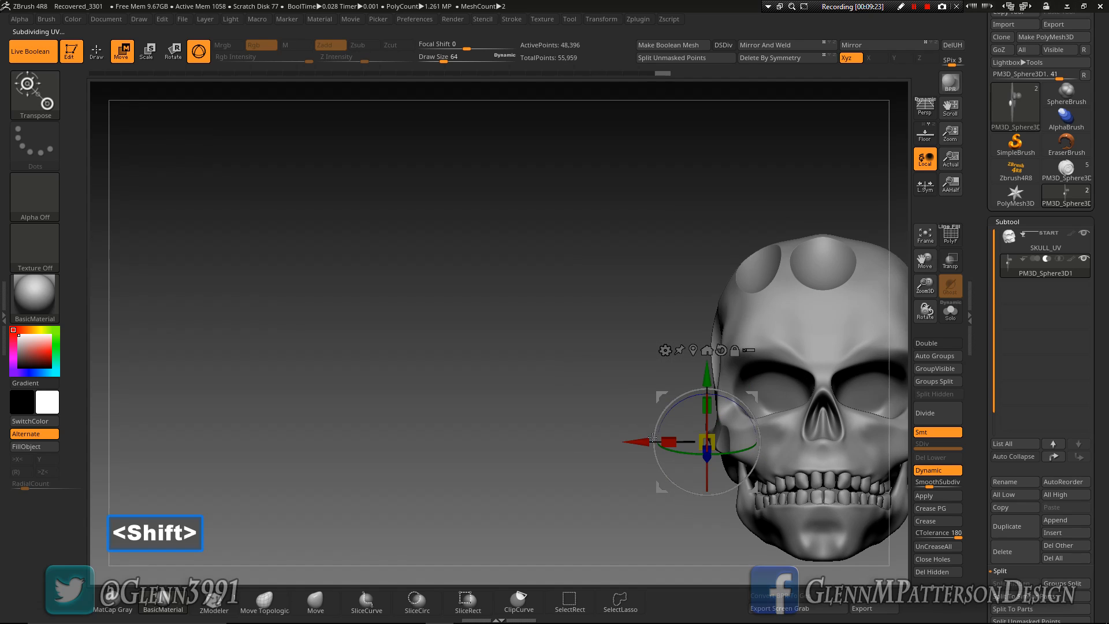
key("ctrl")
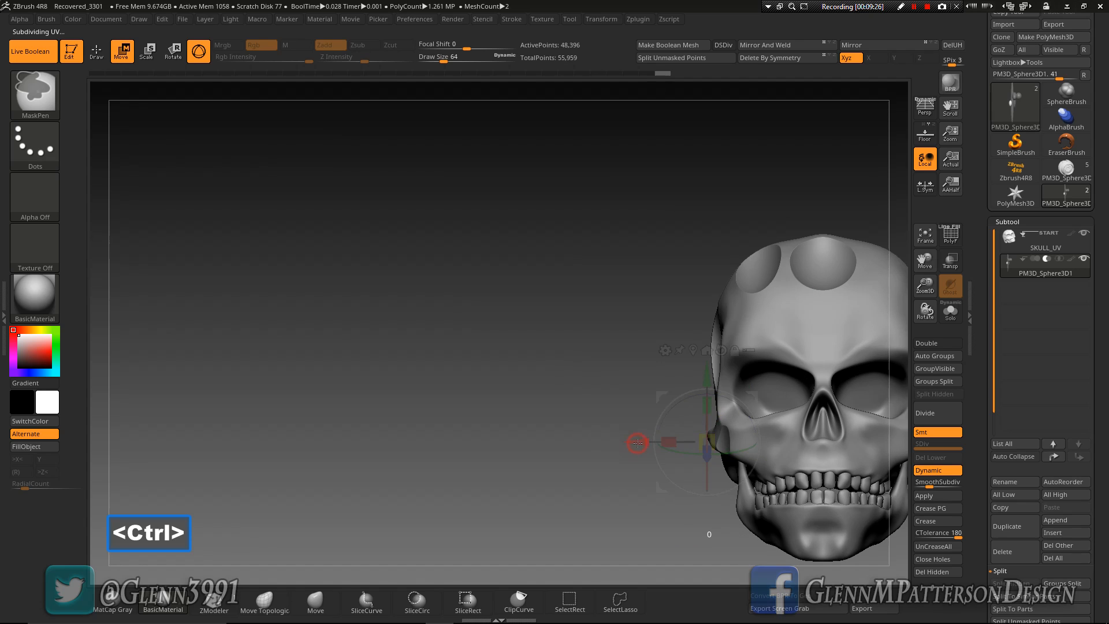
mouse_move(661, 446)
left_mouse_down("ctrl")
mouse_move(752, 440)
mouse_move(731, 441)
left_mouse_up("ctrl")
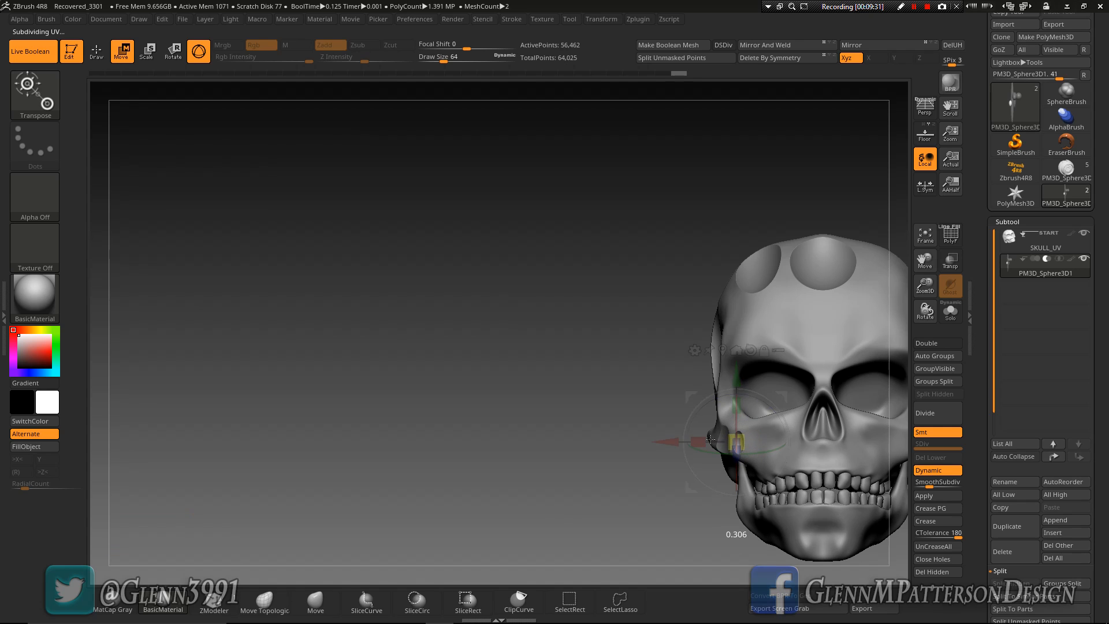
Try enlarging the second cheek sphere by a factor of about 1.2 with the wireframe shown, and undo the scaling
left_click_drag(543, 398, 582, 388)
left_click(950, 234)
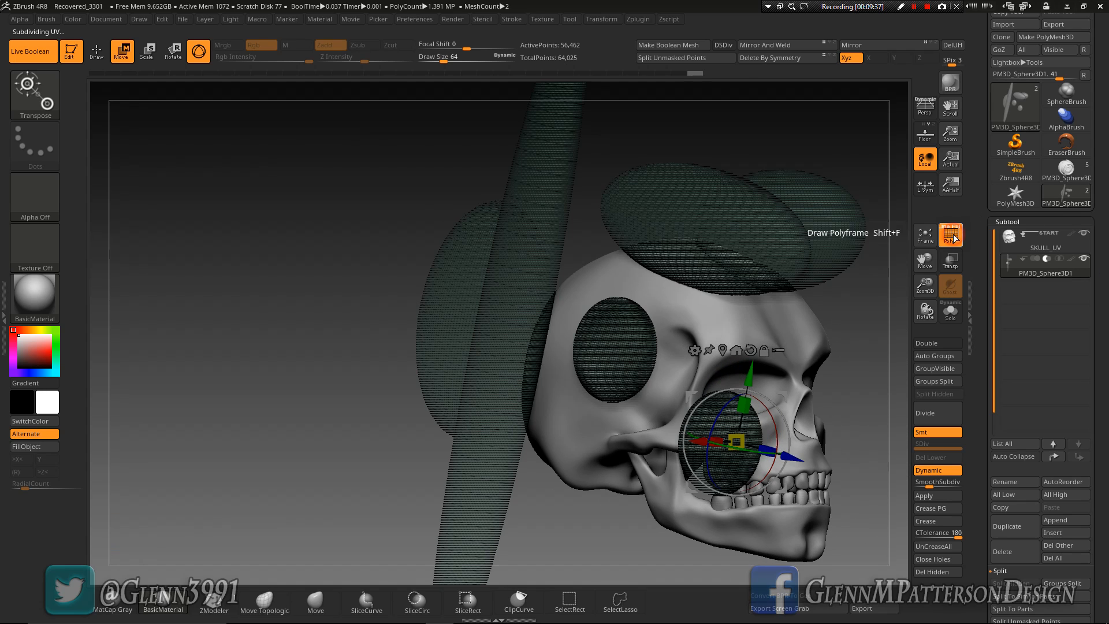
left_click_drag(744, 439, 745, 439, "ctrl")
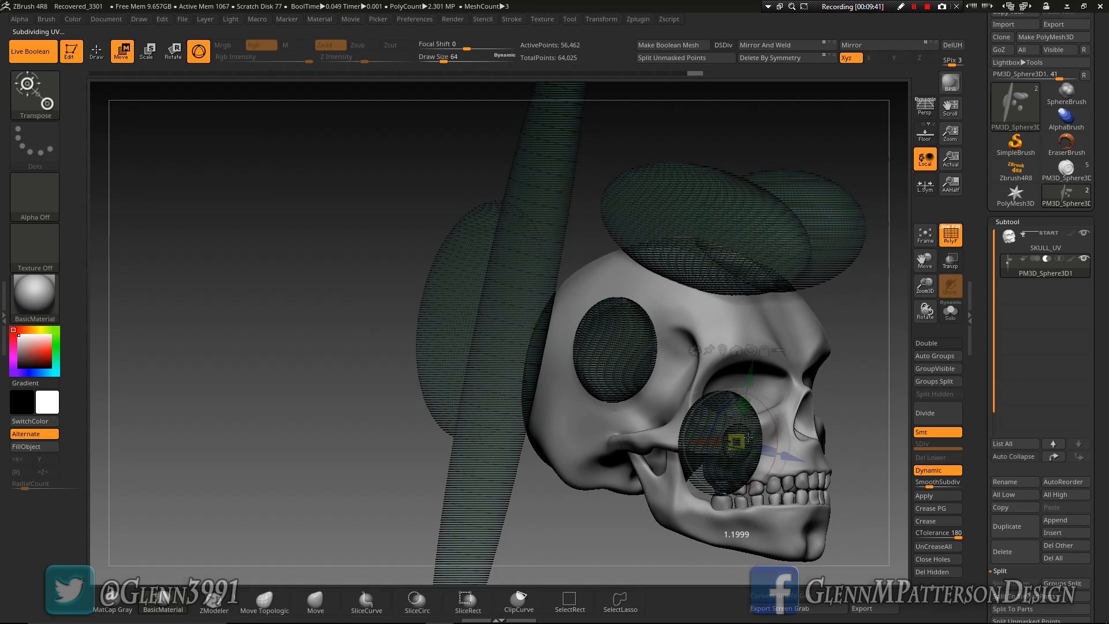
left_click(949, 236)
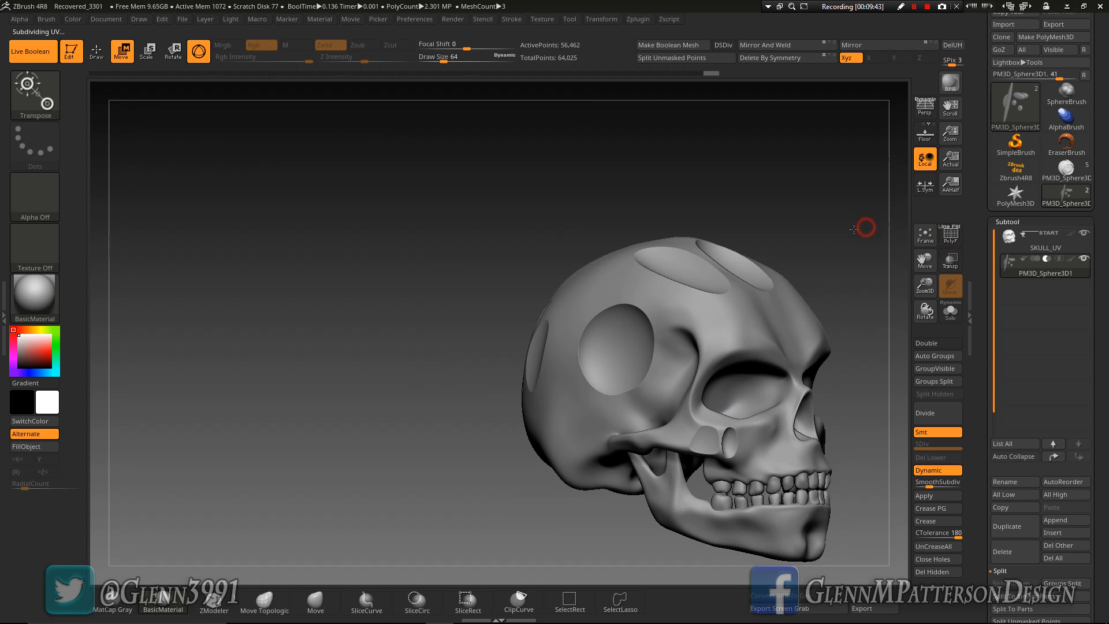
key("ctrl+z")
key("ctrl+z")
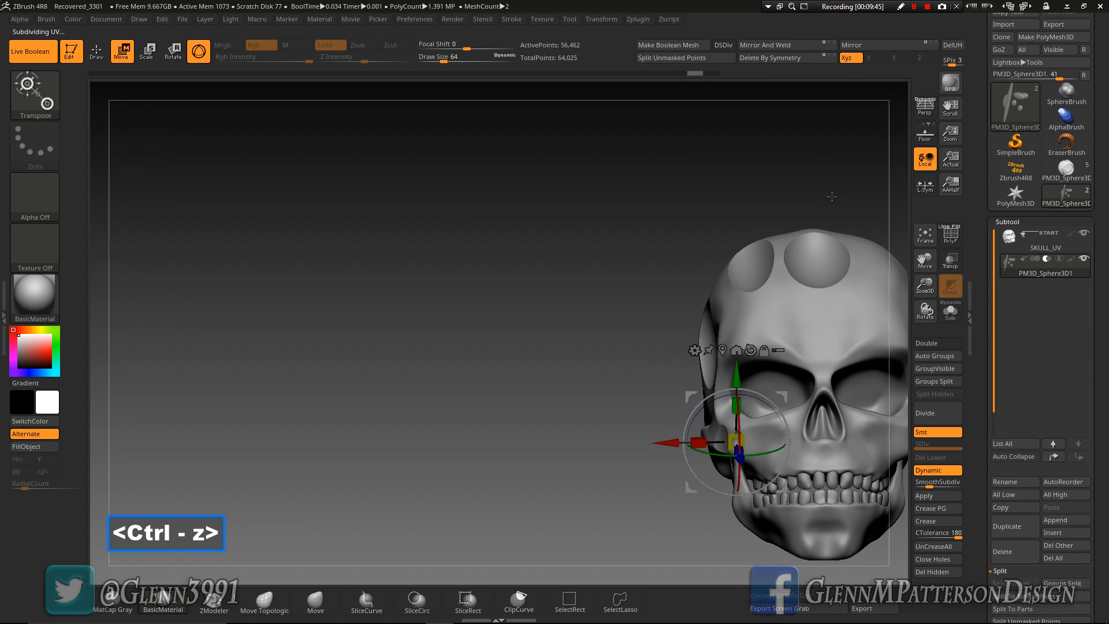
Duplicate the second cheek sphere inward along its X axis to cut a third recess under the eye socket
left_click_drag(831, 195, 832, 197, "shift")
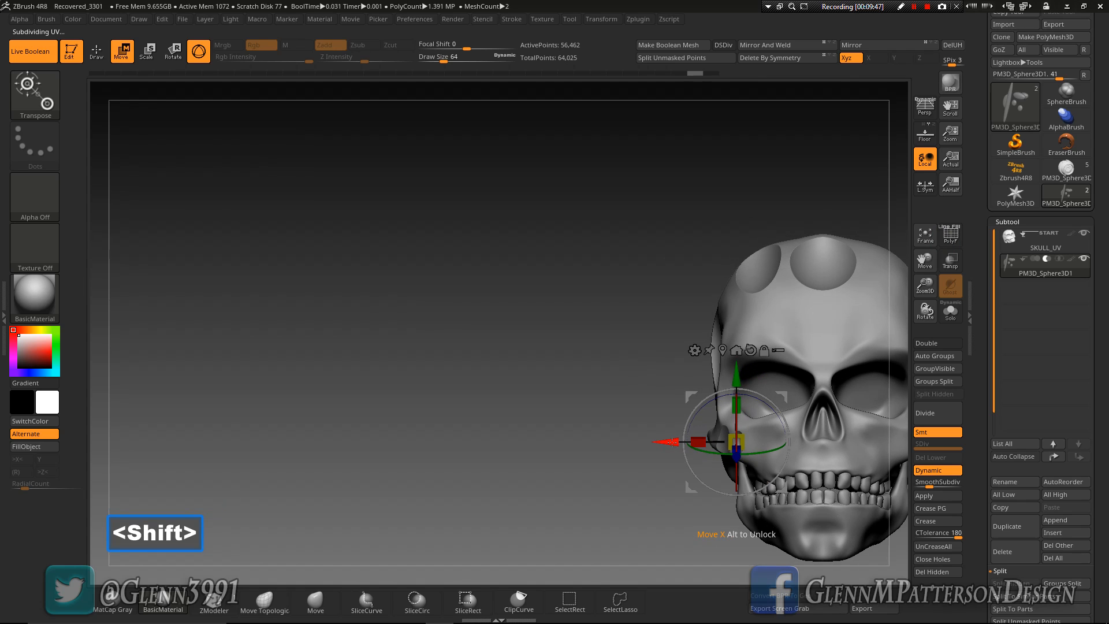
key("ctrl")
mouse_move(683, 443)
left_mouse_down("ctrl")
mouse_move(695, 447)
mouse_move(673, 446)
mouse_move(693, 443)
left_mouse_up("ctrl")
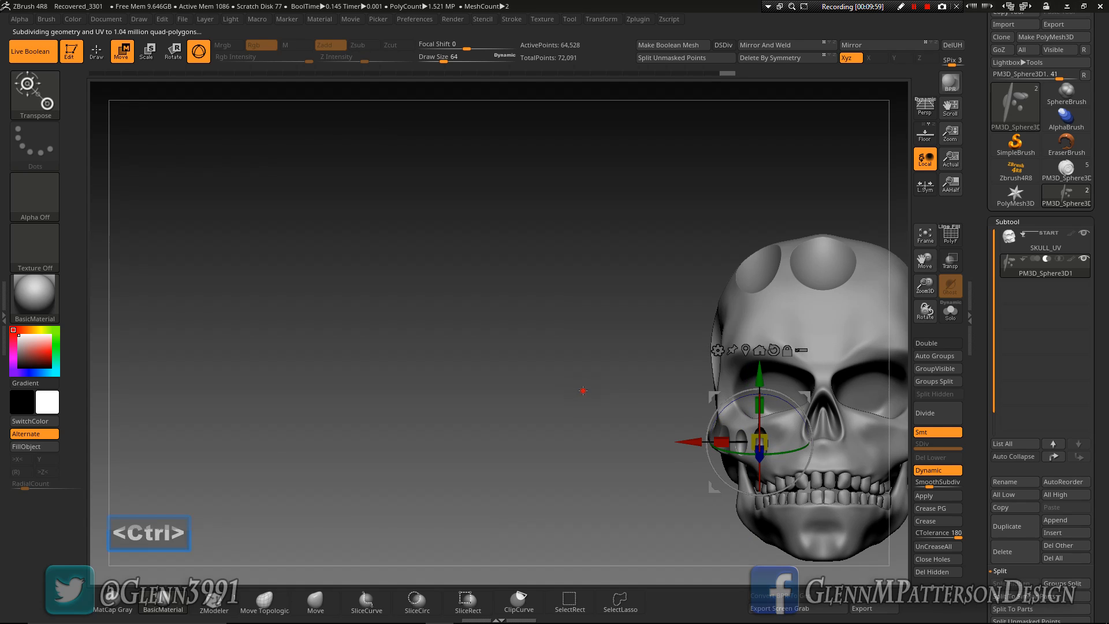
Rotate the third cheek sphere about its Z axis to tilt its recess beneath the eye socket
left_click_drag(587, 388, 594, 399)
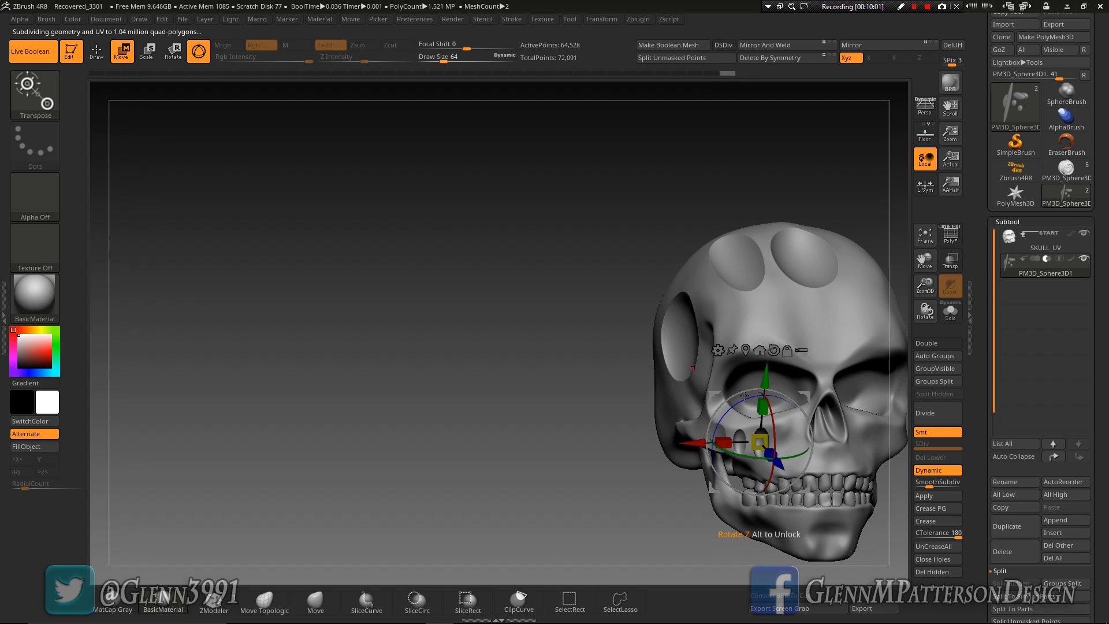
left_click_drag(579, 438, 581, 465)
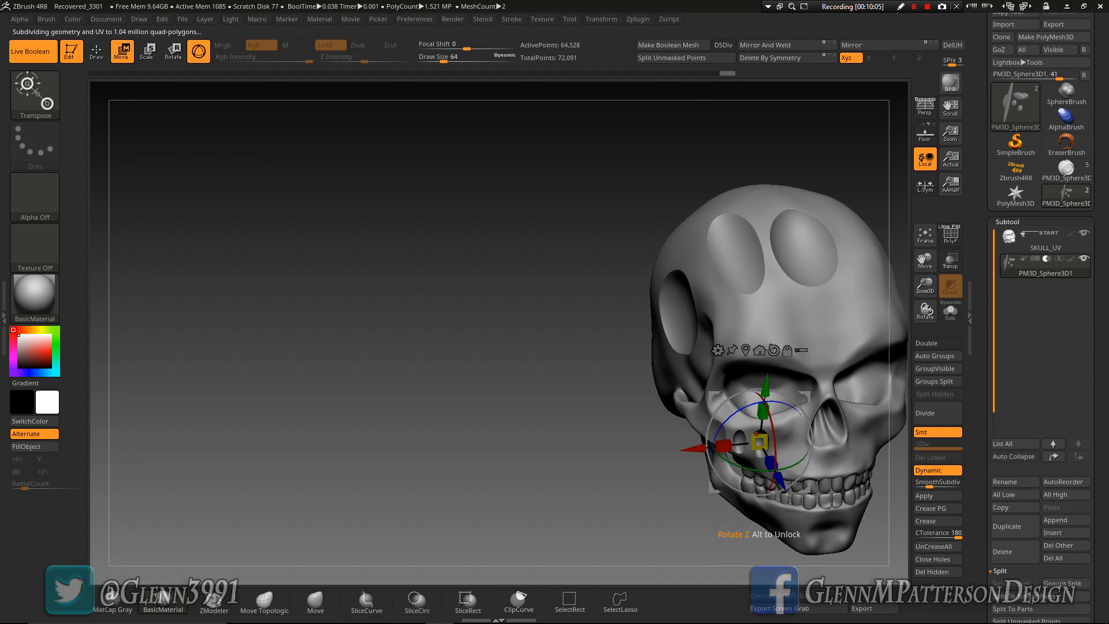
left_click_drag(743, 408, 729, 413)
left_click_drag(572, 453, 578, 410)
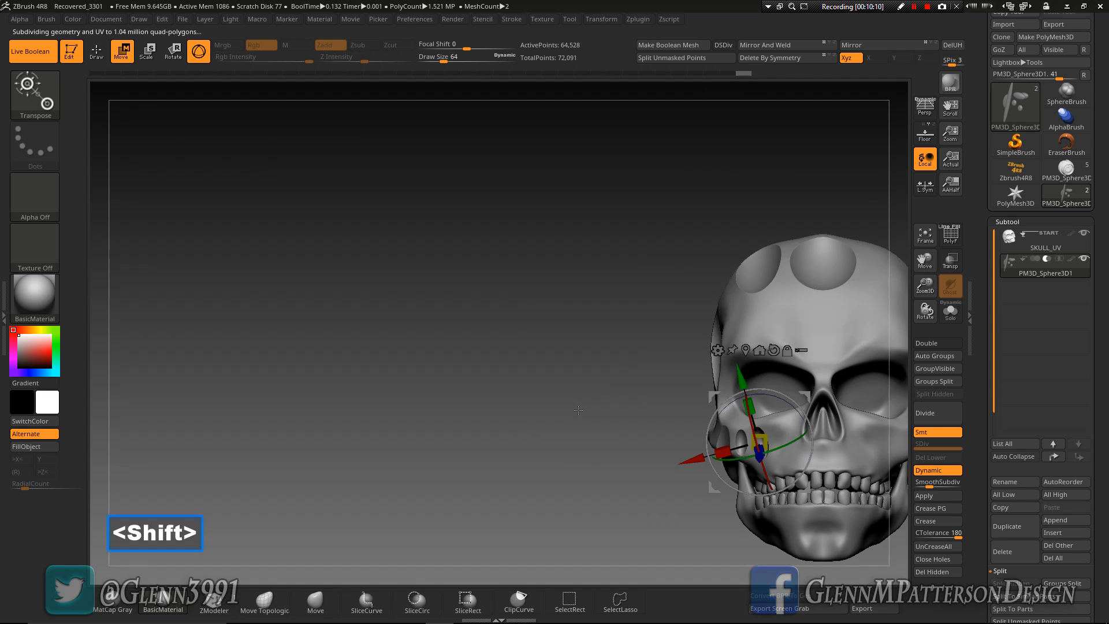
Duplicate the third cheek sphere down and back onto the rear corner of the lower jaw
left_click(926, 236)
left_click_drag(746, 435, 742, 385)
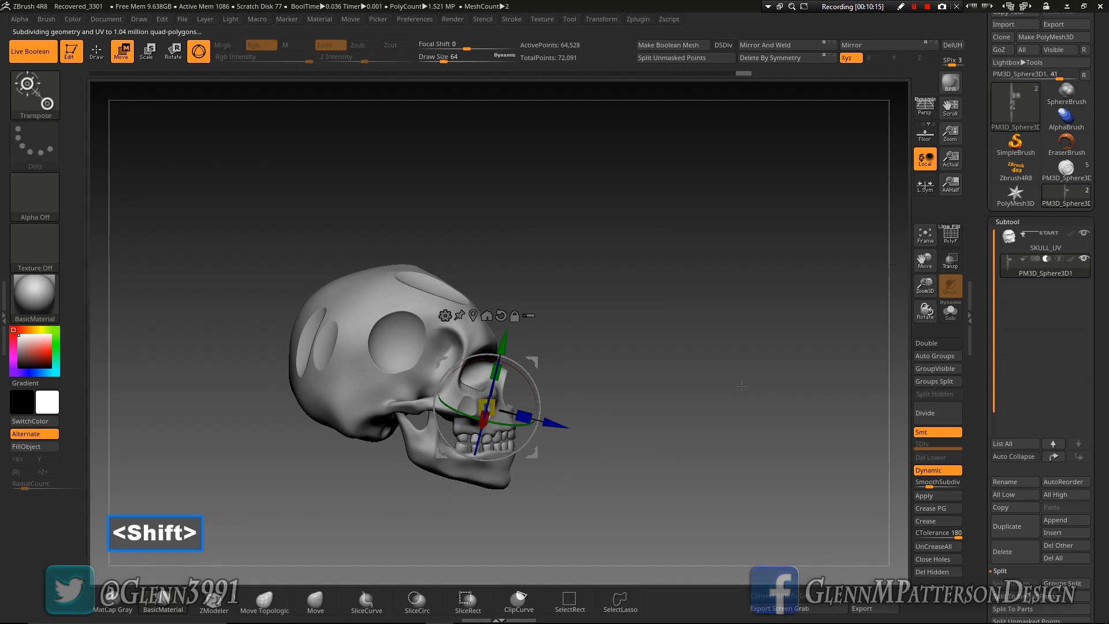
left_click_drag(923, 284, 1067, 147)
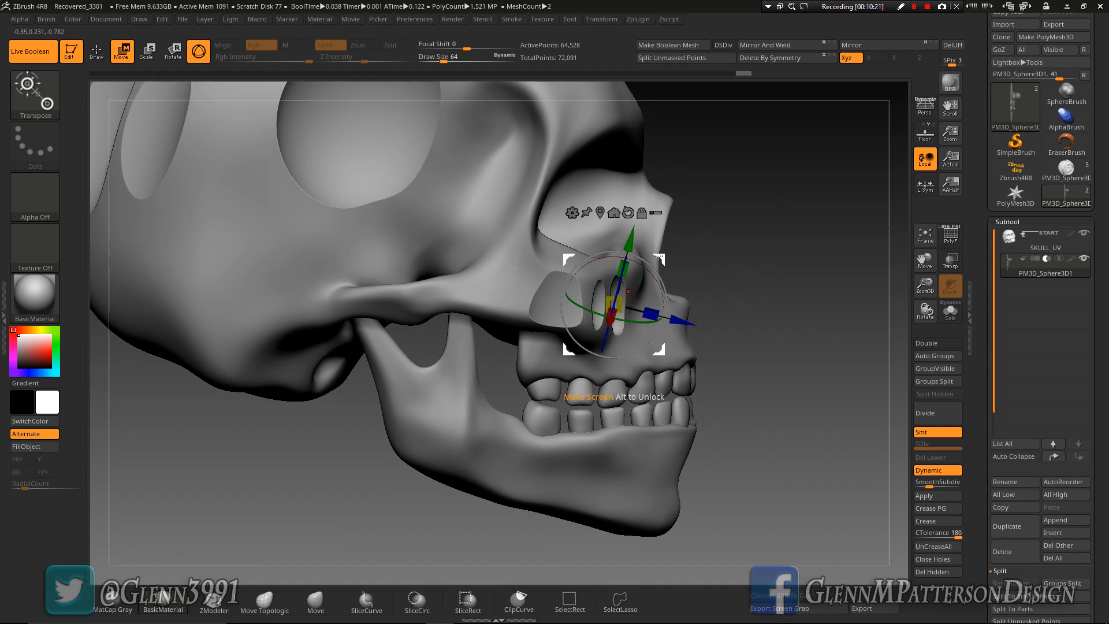
key("ctrl")
left_click_drag(617, 290, 352, 408, "ctrl")
left_click_drag(367, 448, 312, 458)
left_click_drag(236, 413, 286, 406)
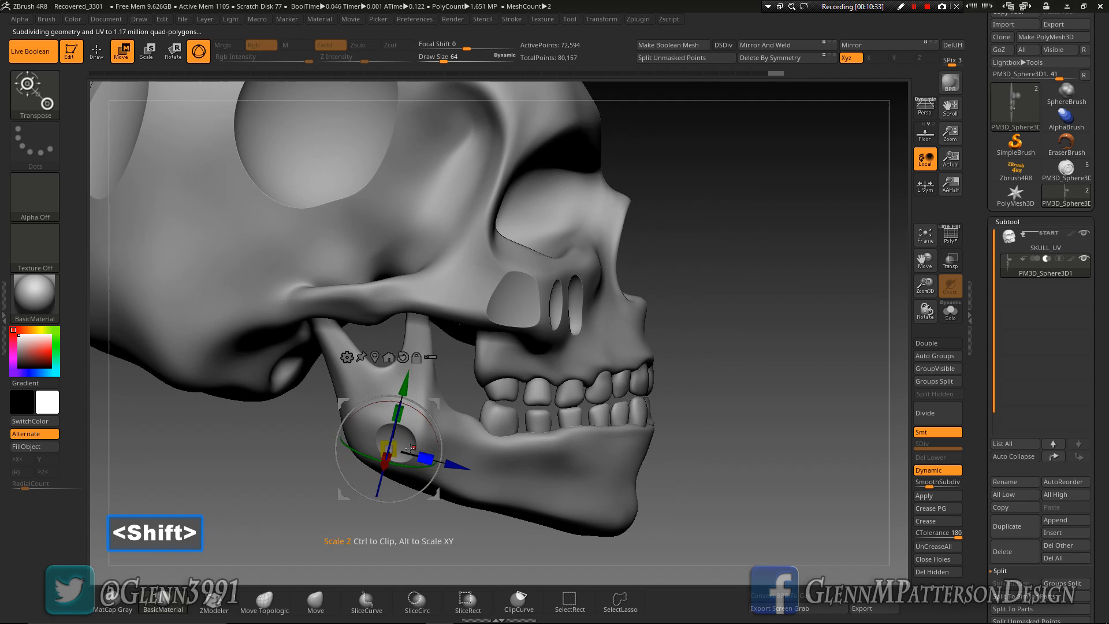
Enlarge the sphere at the rear corner of the jaw by a factor of about 1.74
left_click_drag(410, 448, 424, 449)
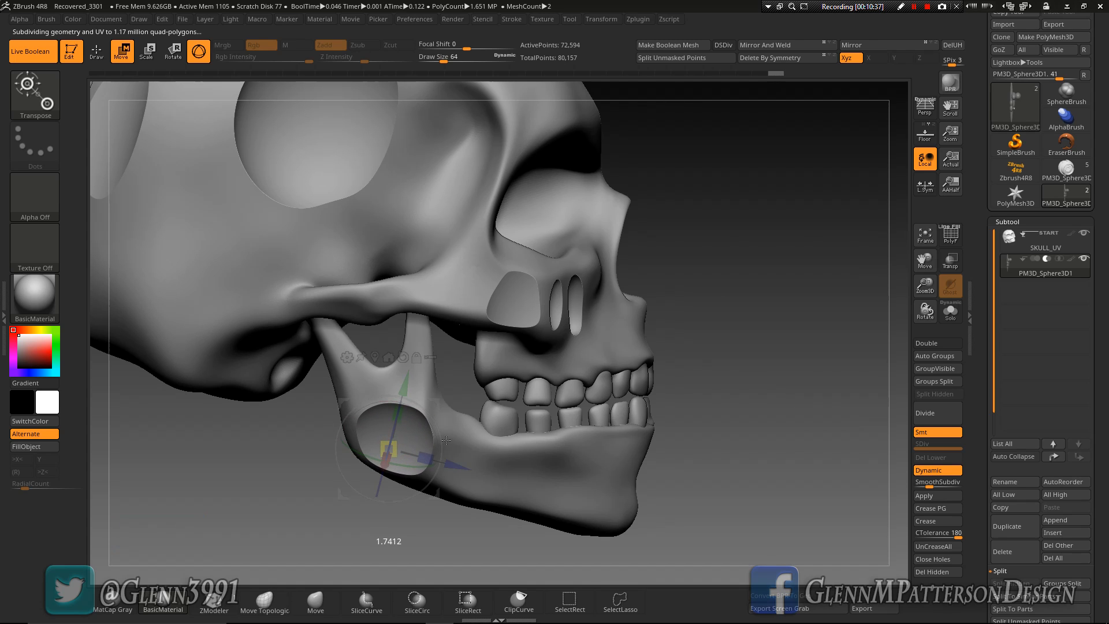
left_click_drag(747, 396, 712, 398)
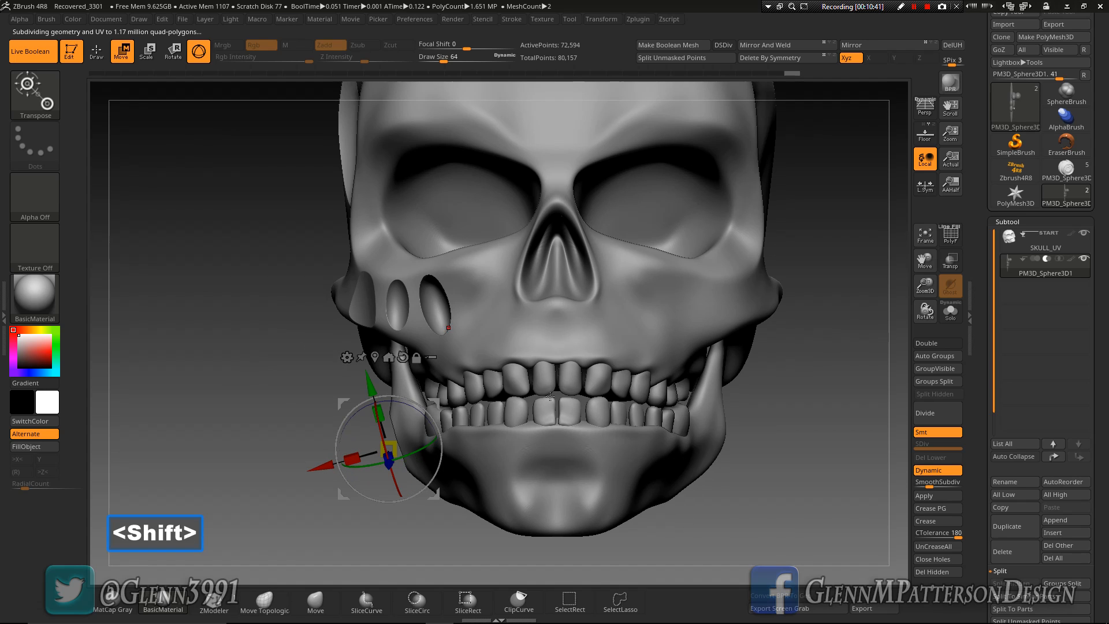
left_click_drag(802, 420, 751, 431)
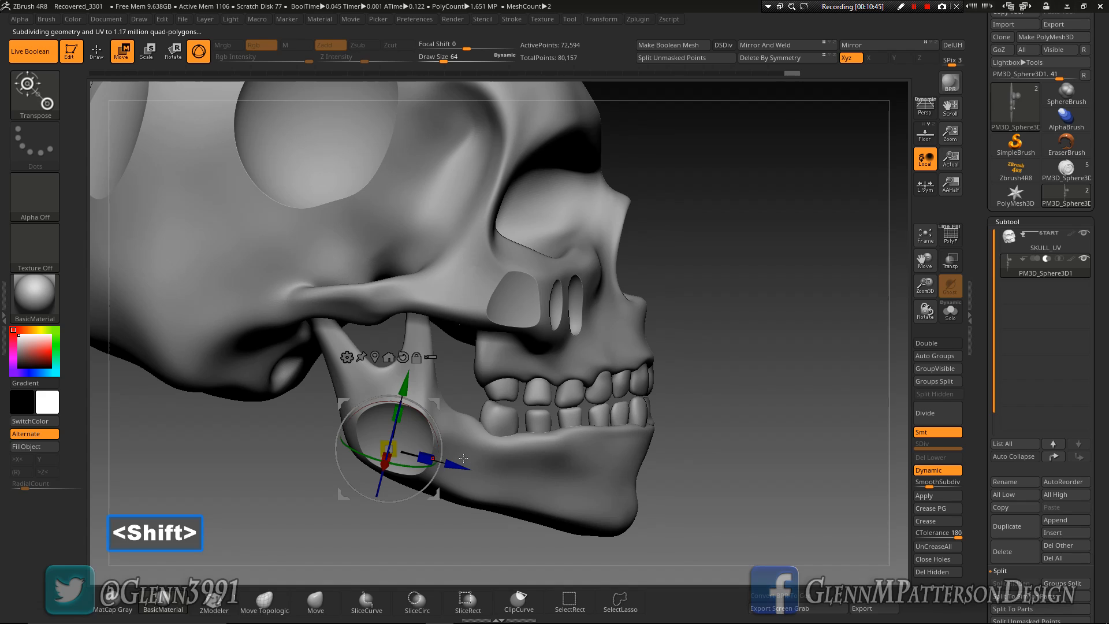
Duplicate the jaw sphere forward to the chin area and move the copy inward along its X axis
left_click_drag(435, 403, 643, 432, "ctrl")
left_click_drag(777, 440, 693, 446)
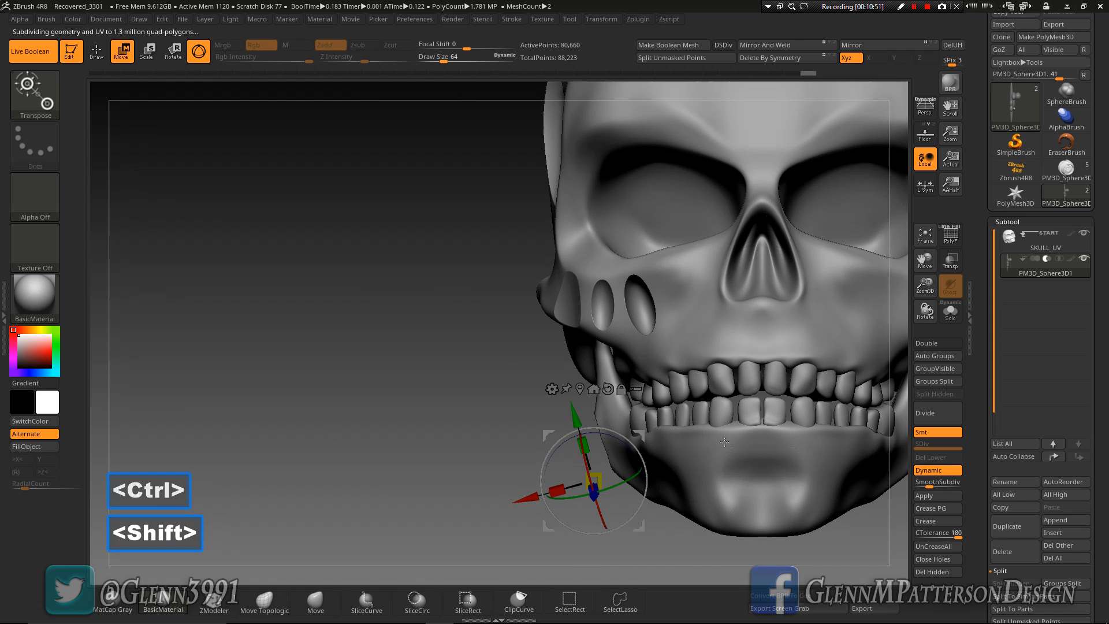
left_click_drag(532, 497, 590, 496)
left_click_drag(625, 405, 643, 424)
Fine-tune the chin sphere's position along its Z axis and its size
left_click_drag(415, 496, 567, 503)
left_click_drag(693, 496, 700, 497)
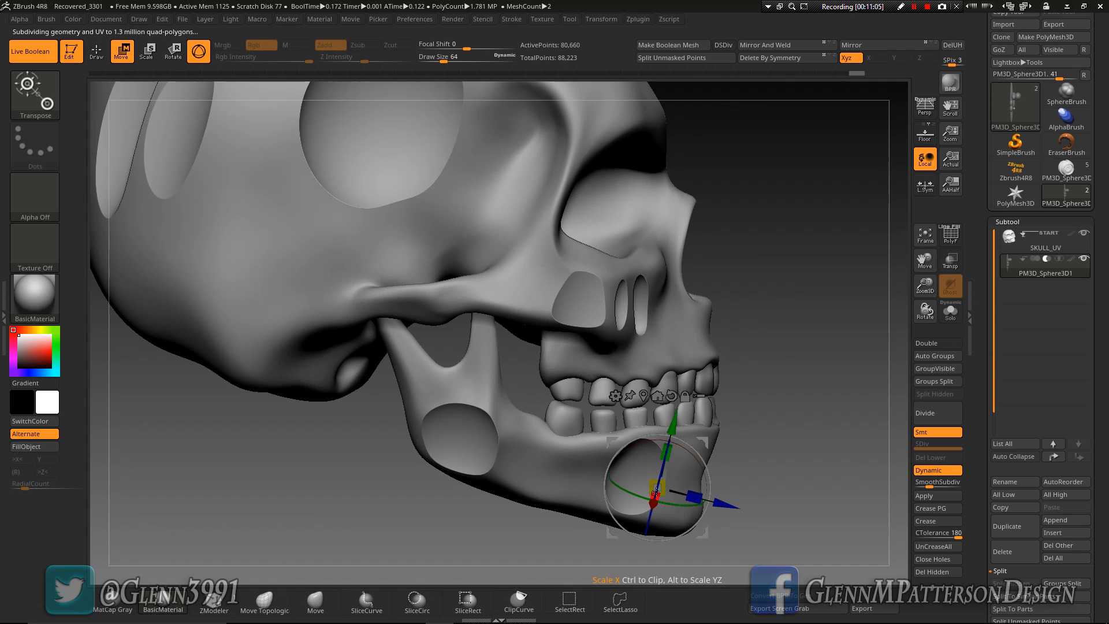
left_click_drag(722, 501, 744, 510)
left_click_drag(683, 491, 699, 490)
Frame the whole skull to review all its recesses and switch to Draw mode
left_click_drag(832, 417, 902, 302)
left_click(924, 235)
mouse_move(626, 352)
left_mouse_down()
mouse_move(662, 357)
mouse_move(659, 418)
mouse_move(641, 416)
left_mouse_up()
left_click(96, 52)
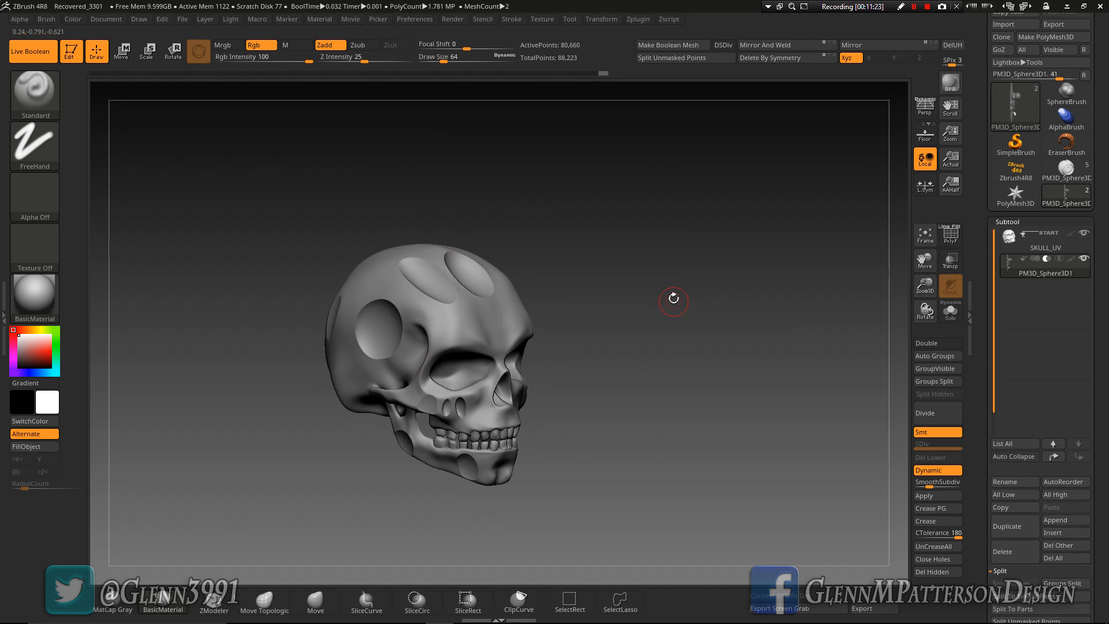
Mirror and weld the subtracted spheres so the recesses also cut the opposite side of the skull
scroll(1008, 393, "down", 5)
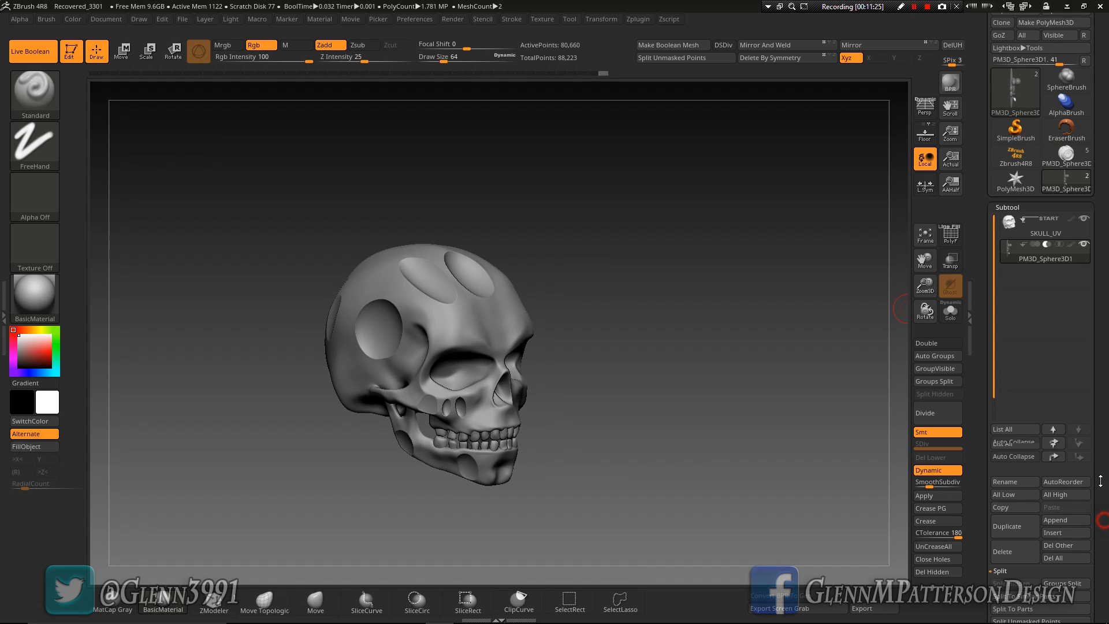
left_click(1011, 448)
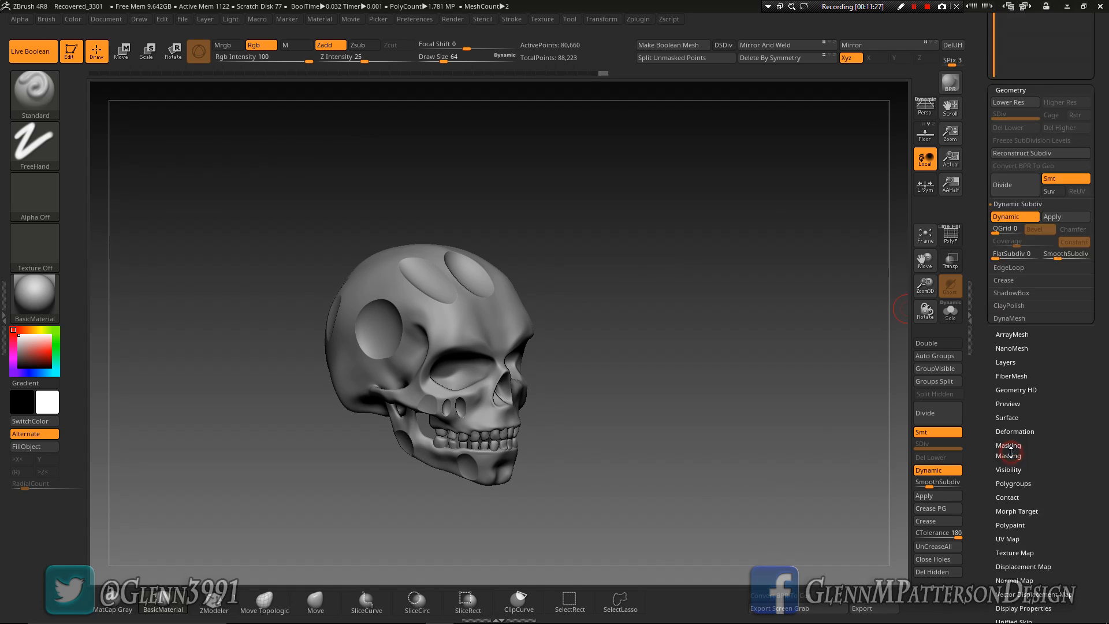
left_click(1023, 218)
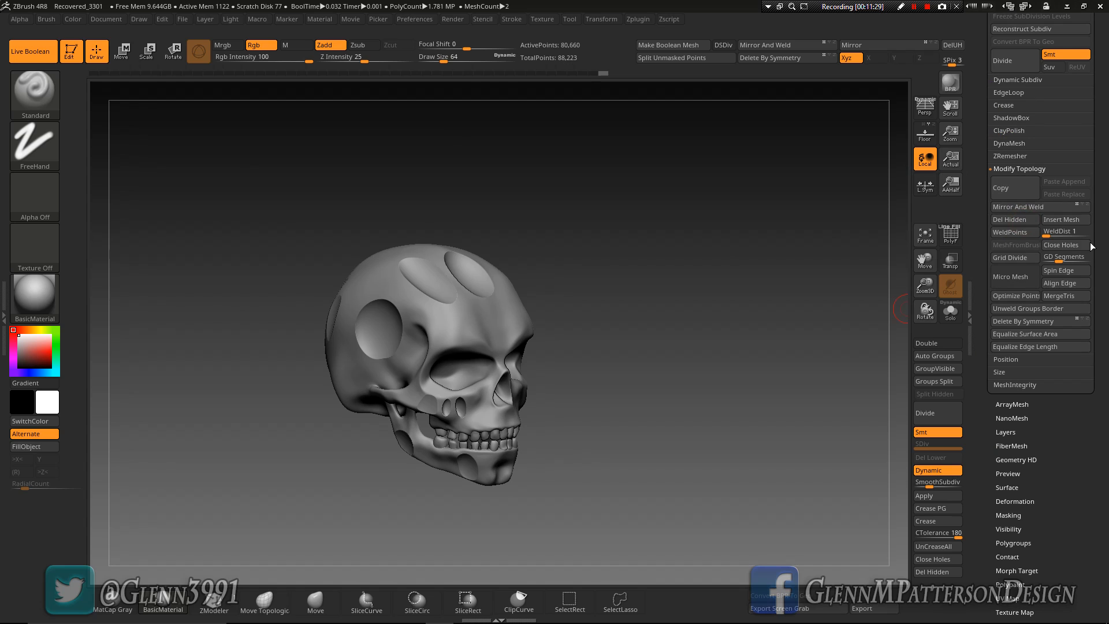
left_click(1041, 204)
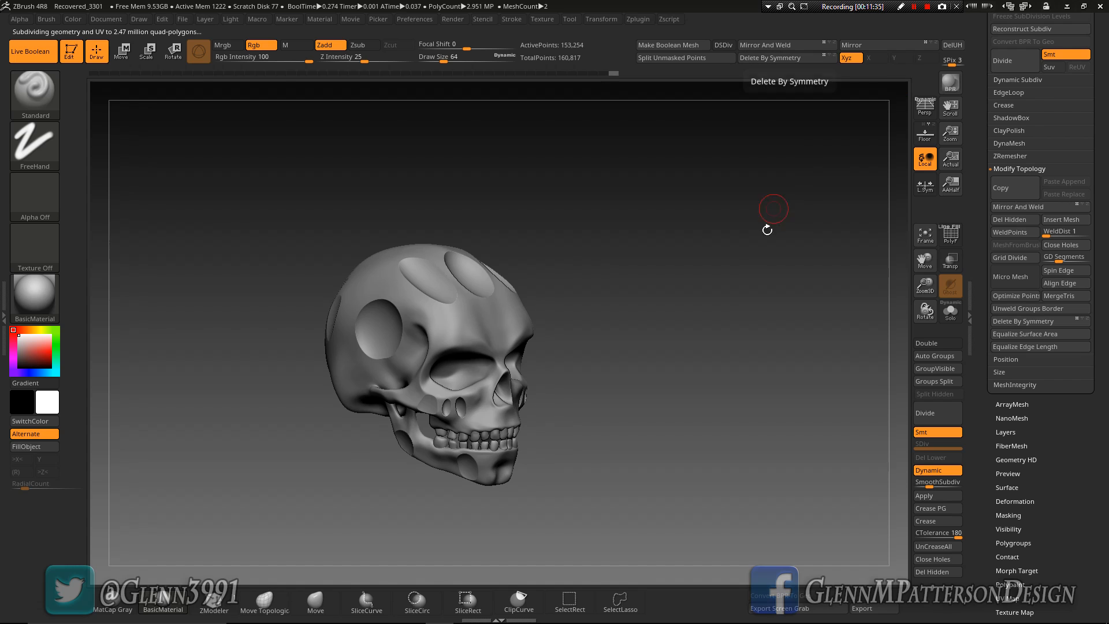
left_click_drag(727, 322, 874, 298)
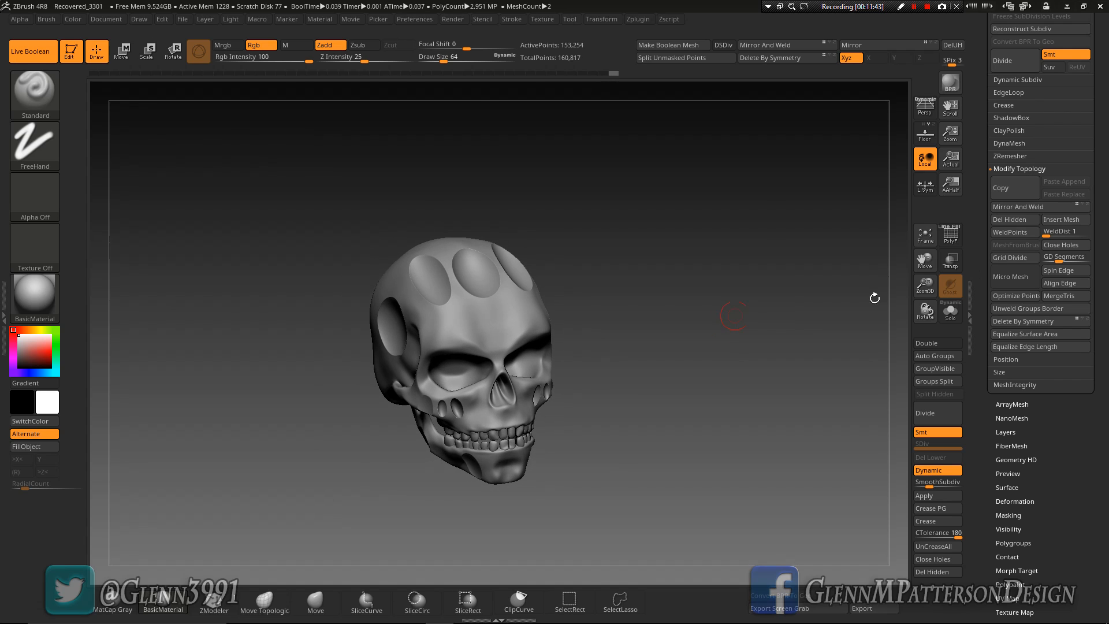
With the PM3D_Sphere3D1 subtool active, choose the IMM MachineParts insert brush
left_click_drag(926, 264, 966, 316)
mouse_move(742, 405)
left_mouse_down()
mouse_move(779, 380)
mouse_move(733, 406)
mouse_move(722, 394)
mouse_move(733, 393)
left_mouse_up()
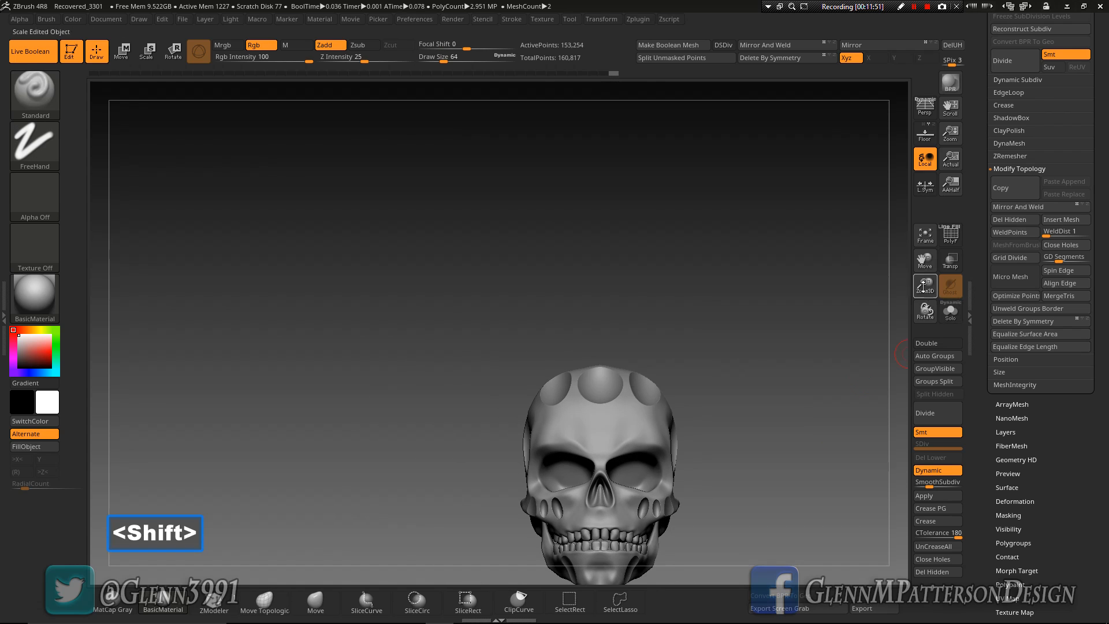
left_click(925, 237)
left_click_drag(925, 285, 910, 422)
left_click_drag(925, 261, 930, 212)
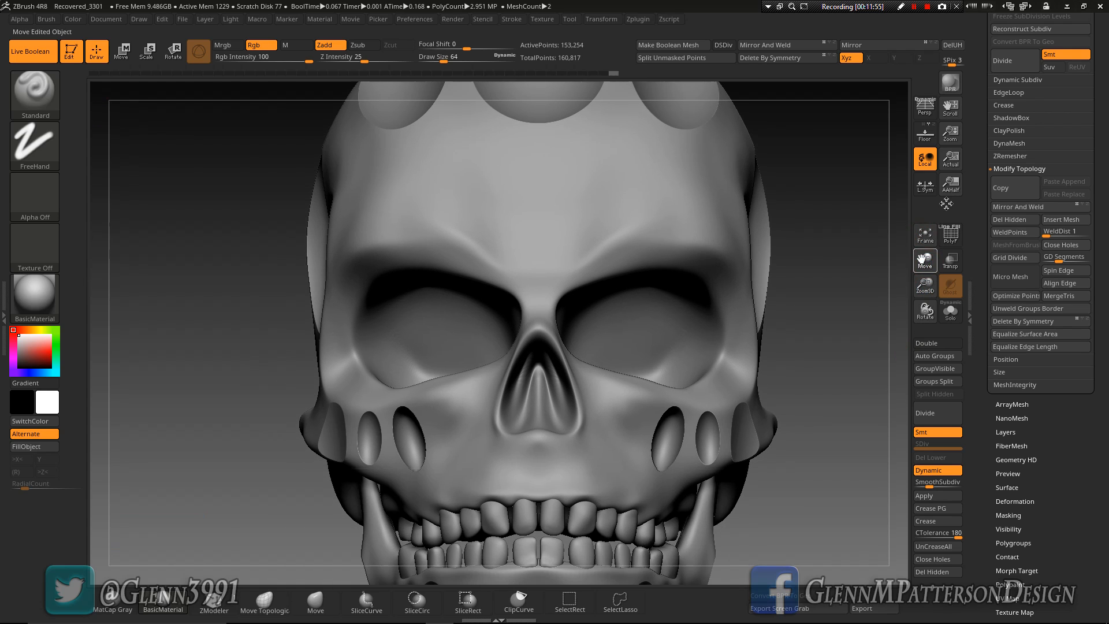
left_click_drag(1107, 242, 1106, 357)
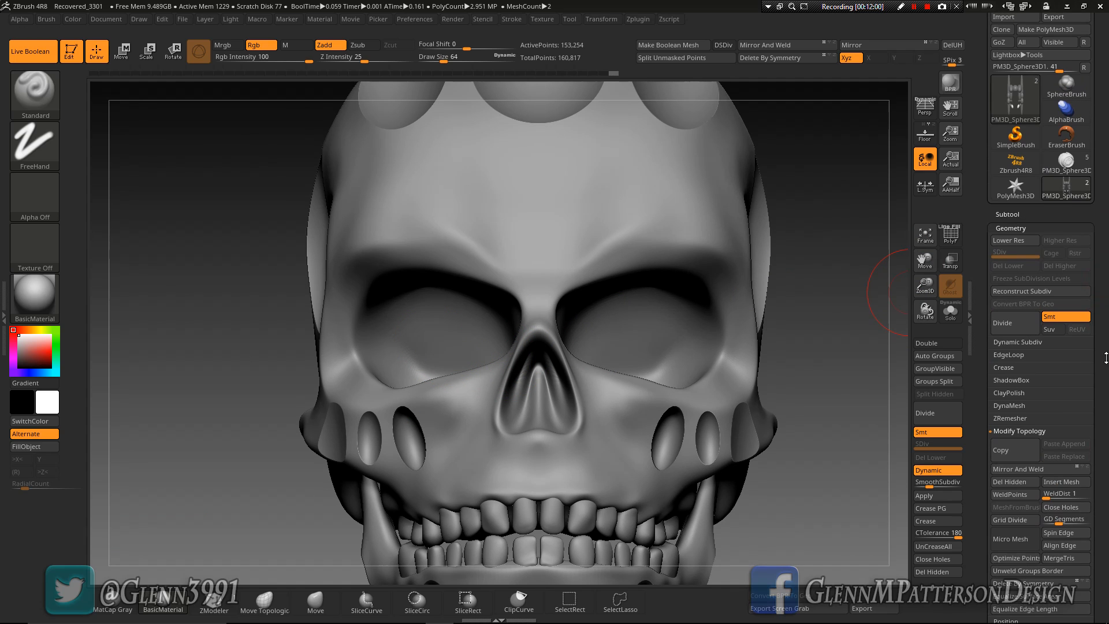
left_click(1002, 214)
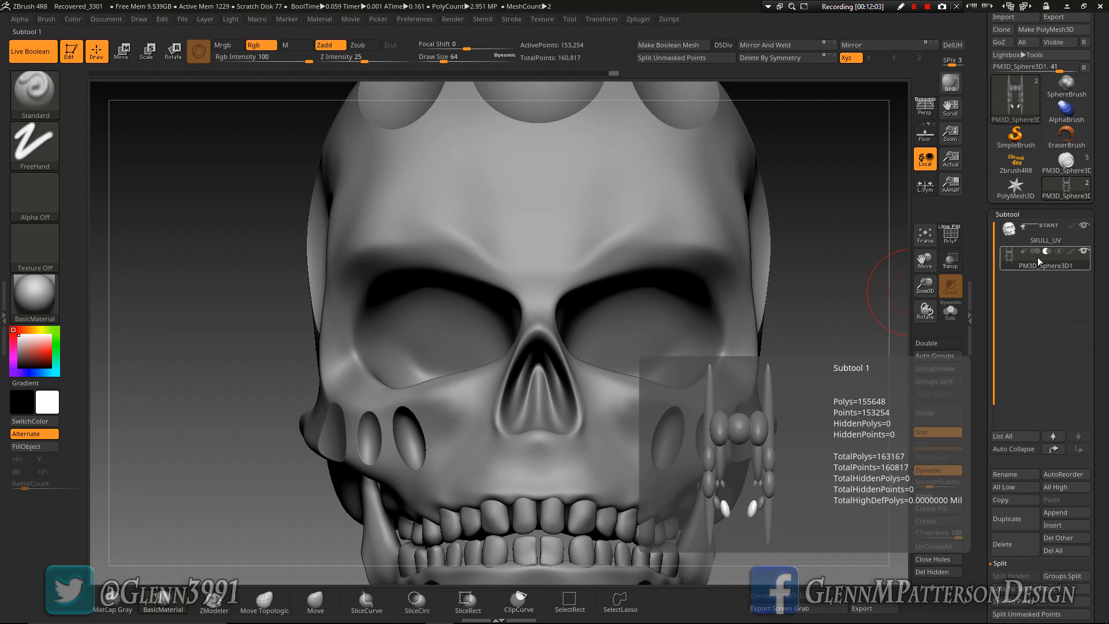
key("ctrl+d")
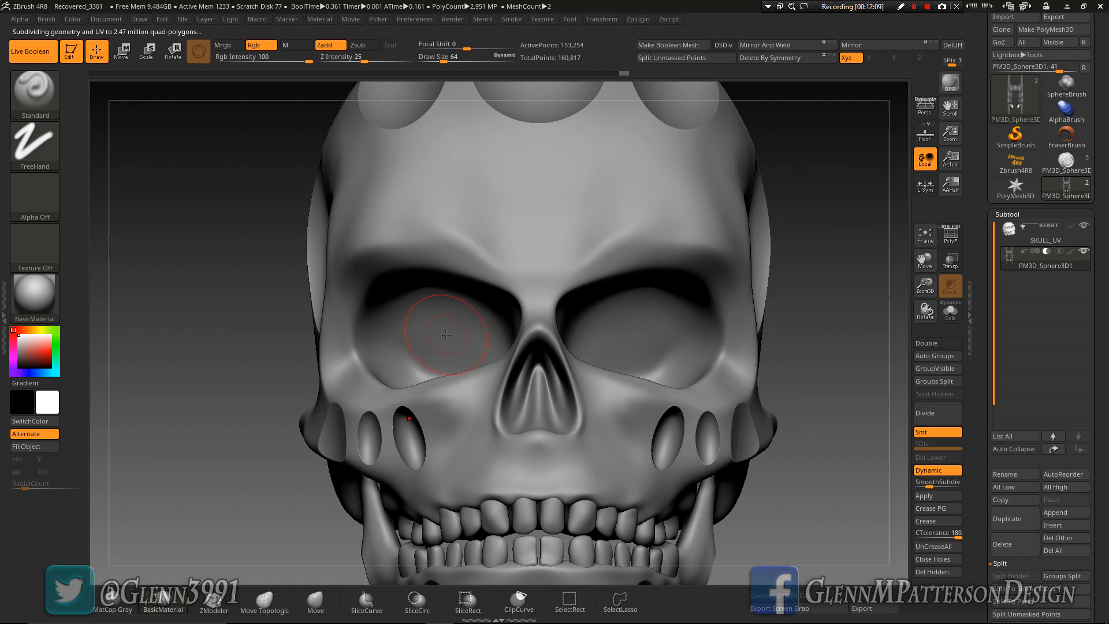
key("b")
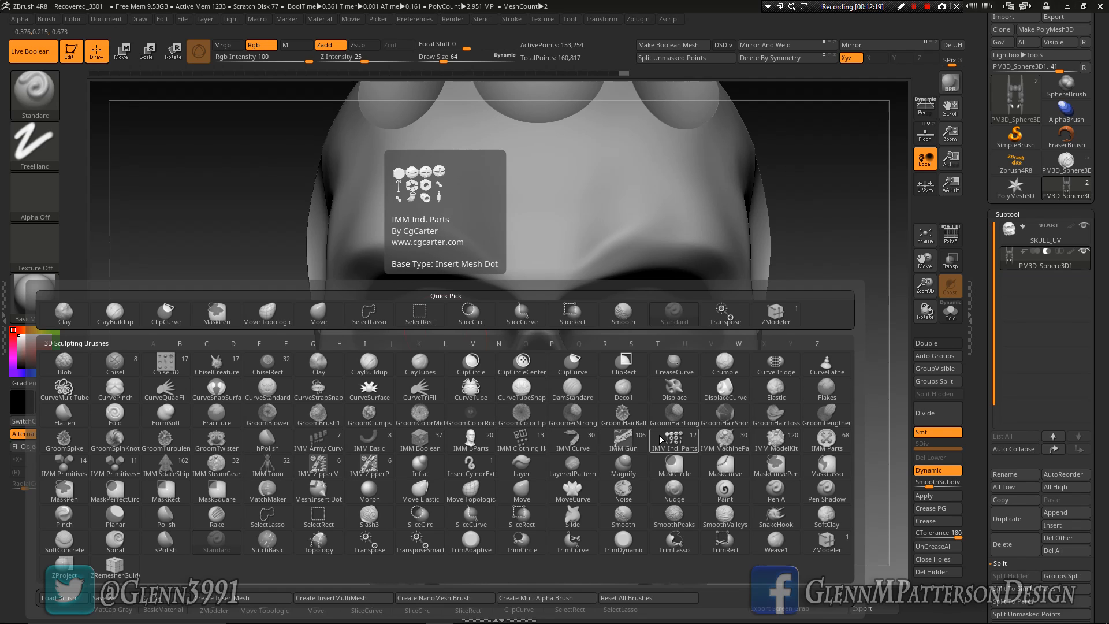
key("i")
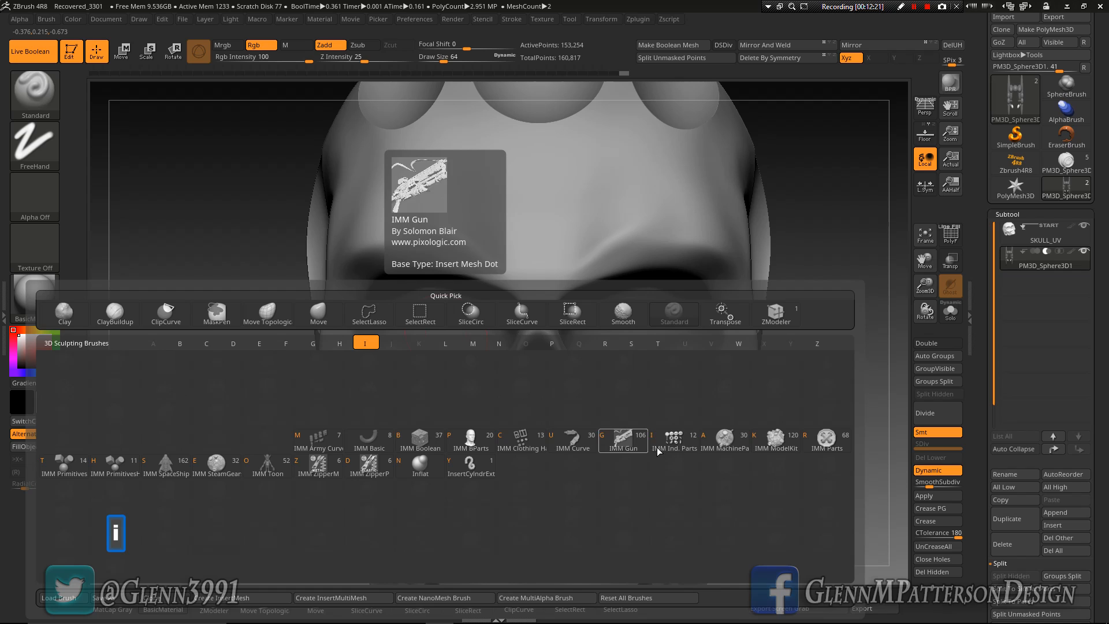
left_click(725, 441)
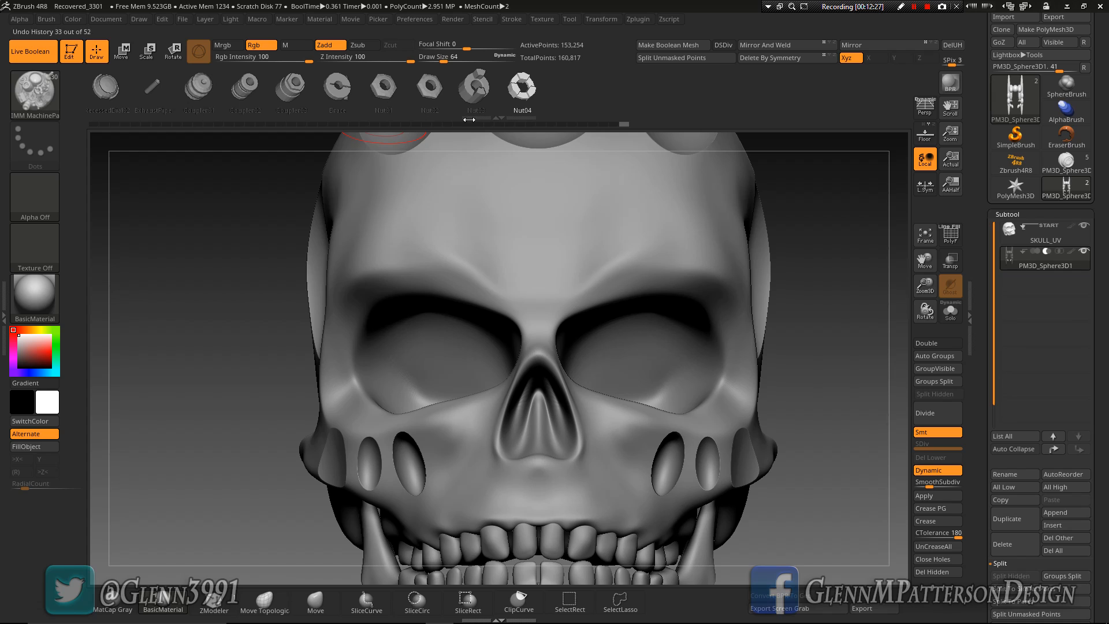
Insert the Coupler01 machine part into the skull's right eye socket as a subtracted shape
key("m")
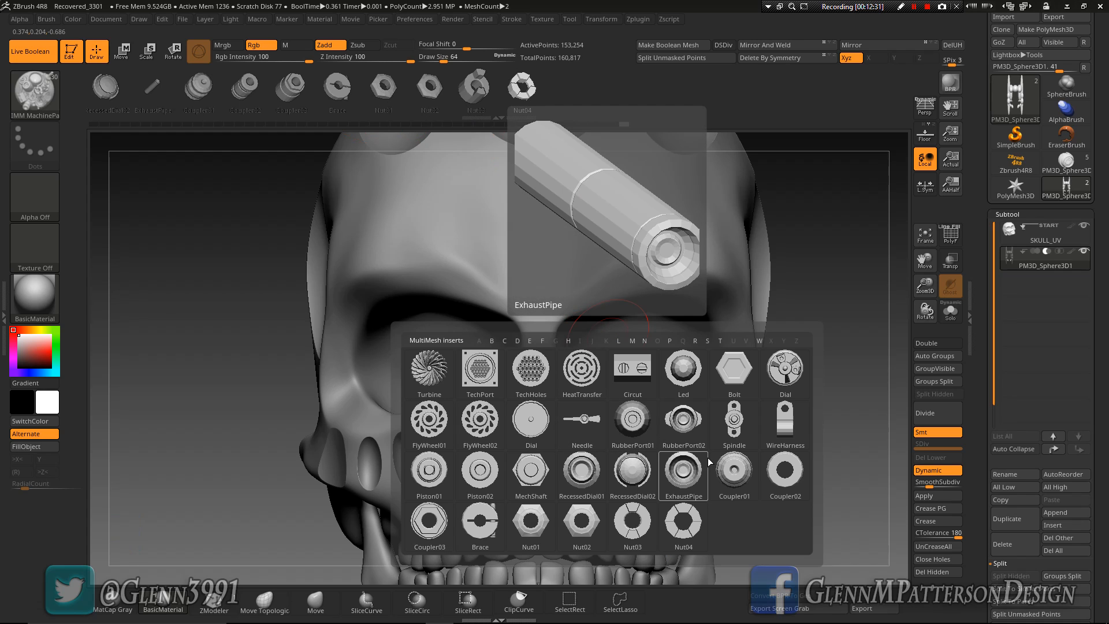
left_click(743, 478)
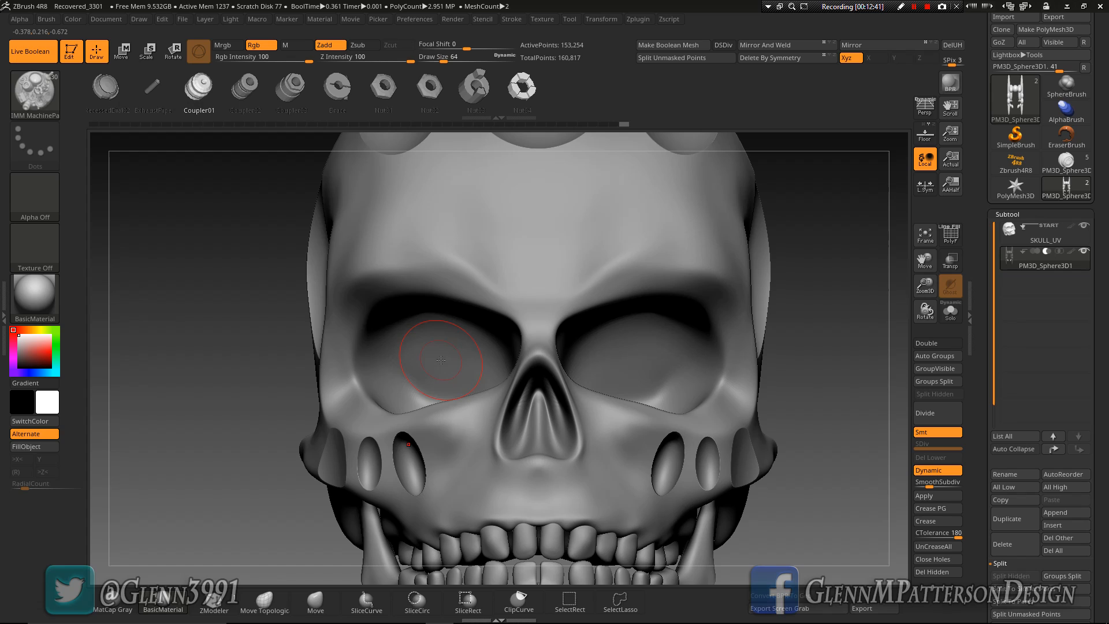
left_click_drag(442, 377, 435, 419)
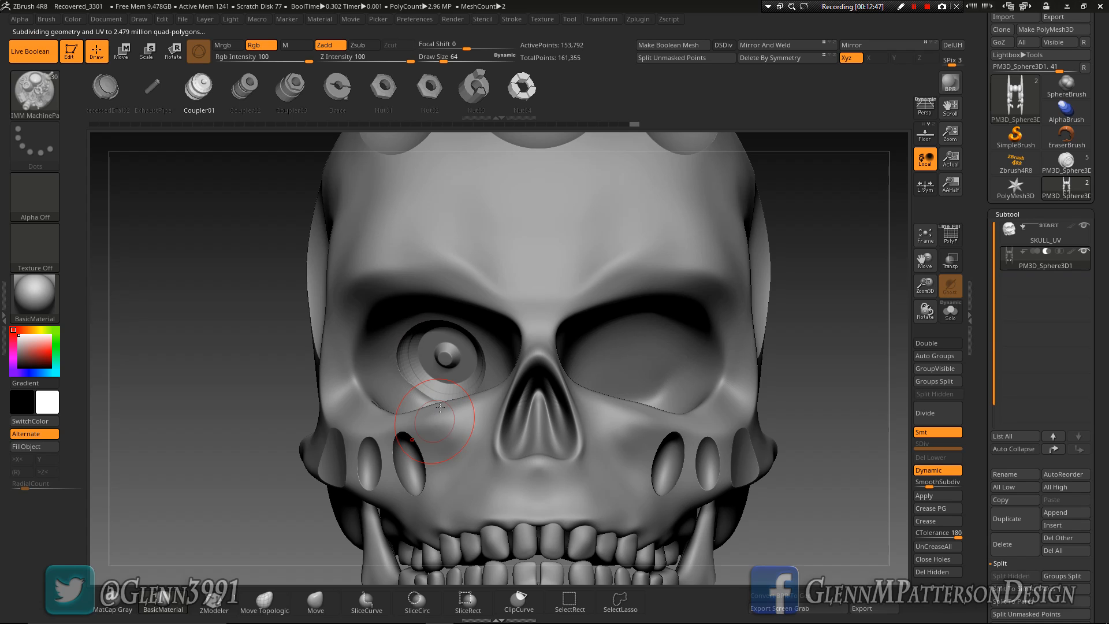
Isolate the active subtool, split the unmasked coupler from the spheres into its own subtool, and select it
left_click(951, 312)
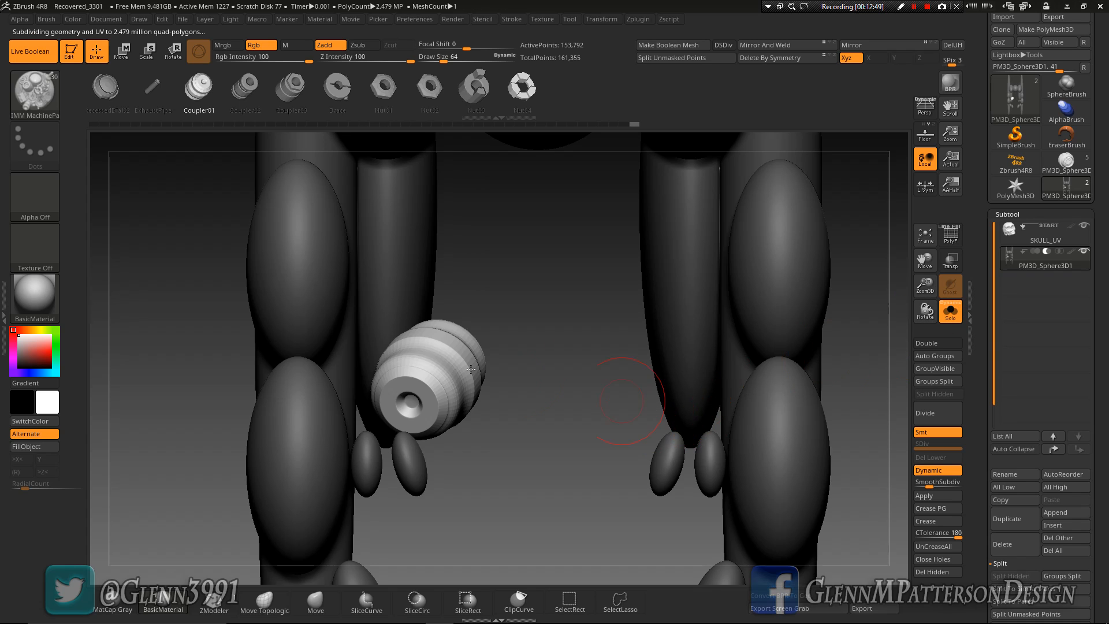
mouse_move(541, 370)
left_mouse_down()
mouse_move(526, 263)
mouse_move(548, 379)
left_mouse_up()
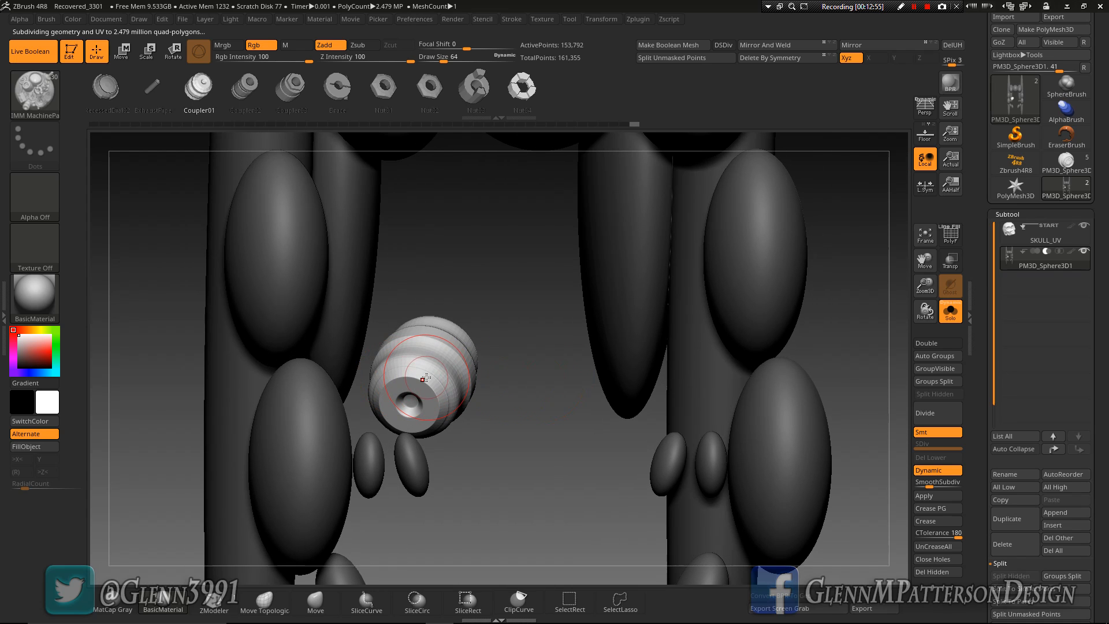
left_click_drag(1105, 365, 1105, 23)
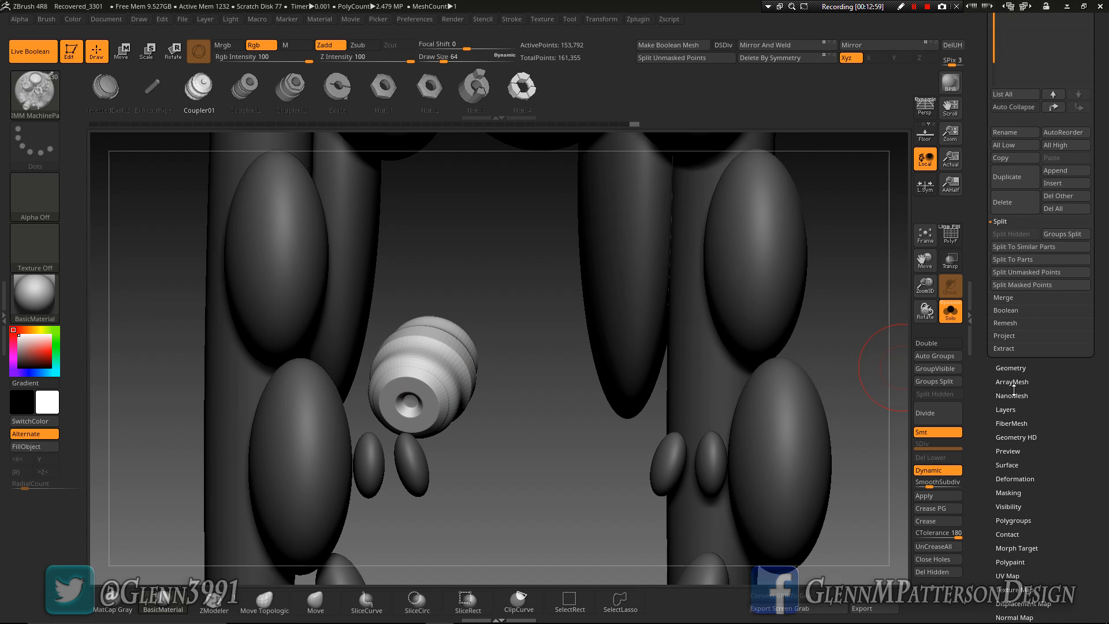
left_click(1017, 272)
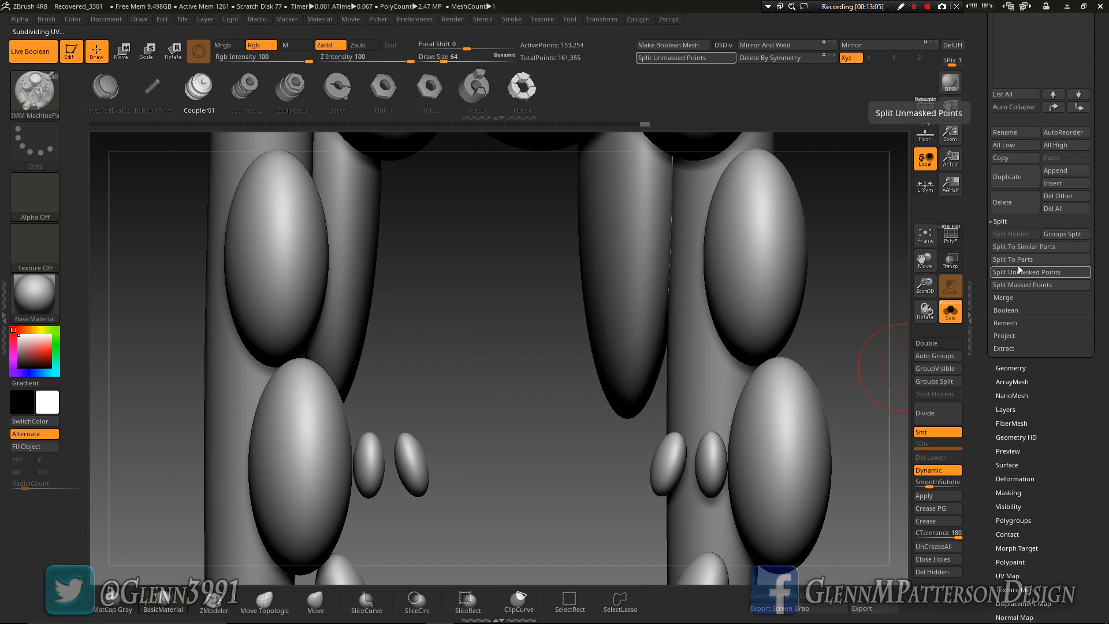
left_click_drag(1104, 111, 1103, 303)
left_click(1086, 275)
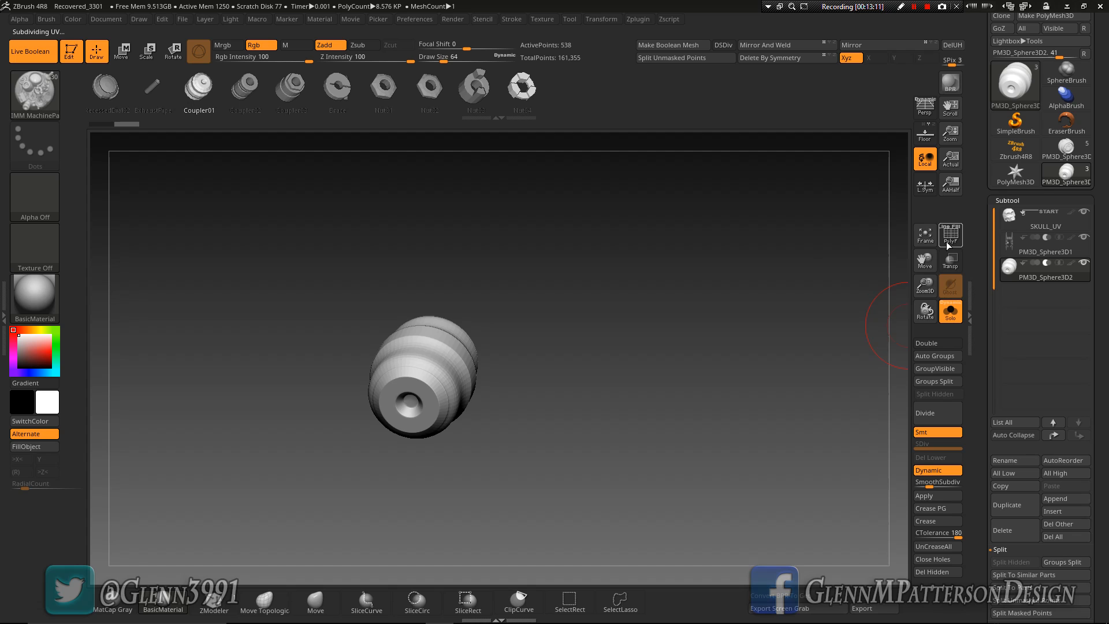
Display the coupler's polyframe and turn off its dynamic subdivision to inspect the base topology
left_click(948, 246)
left_click_drag(925, 284, 915, 407)
right_click_drag(463, 344, 465, 291)
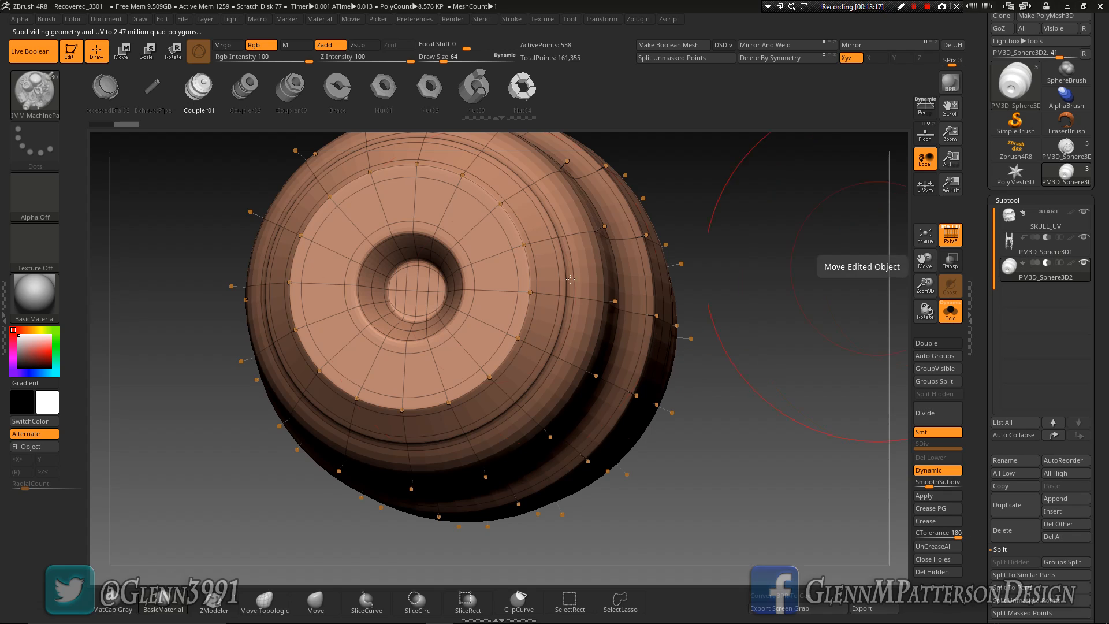
right_click_drag(483, 308, 492, 331)
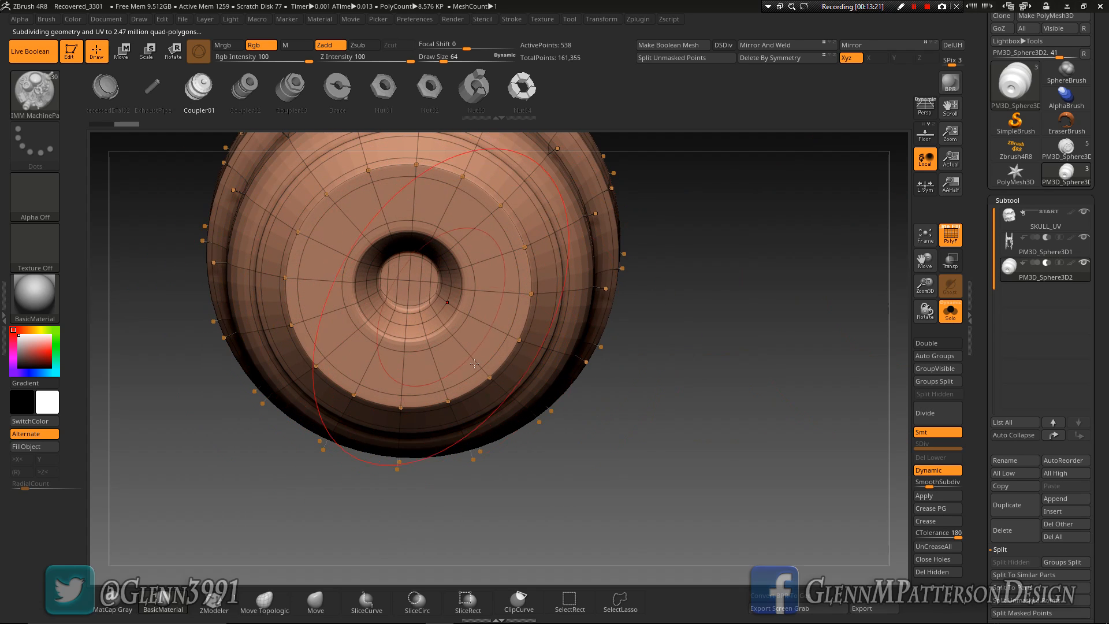
key("shift+d")
key("shift+d")
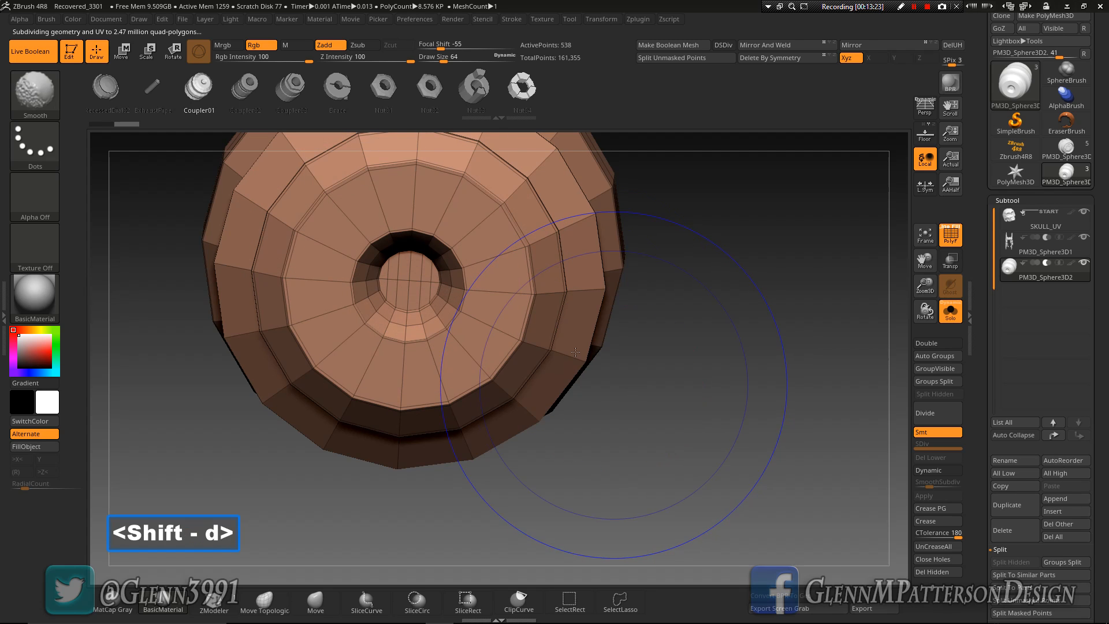
Assign a new polygroup to the flat disc inside the coupler's central hole, using ZModeler's PolyGroup action with the Flat Island target
right_click_drag(432, 279, 410, 295)
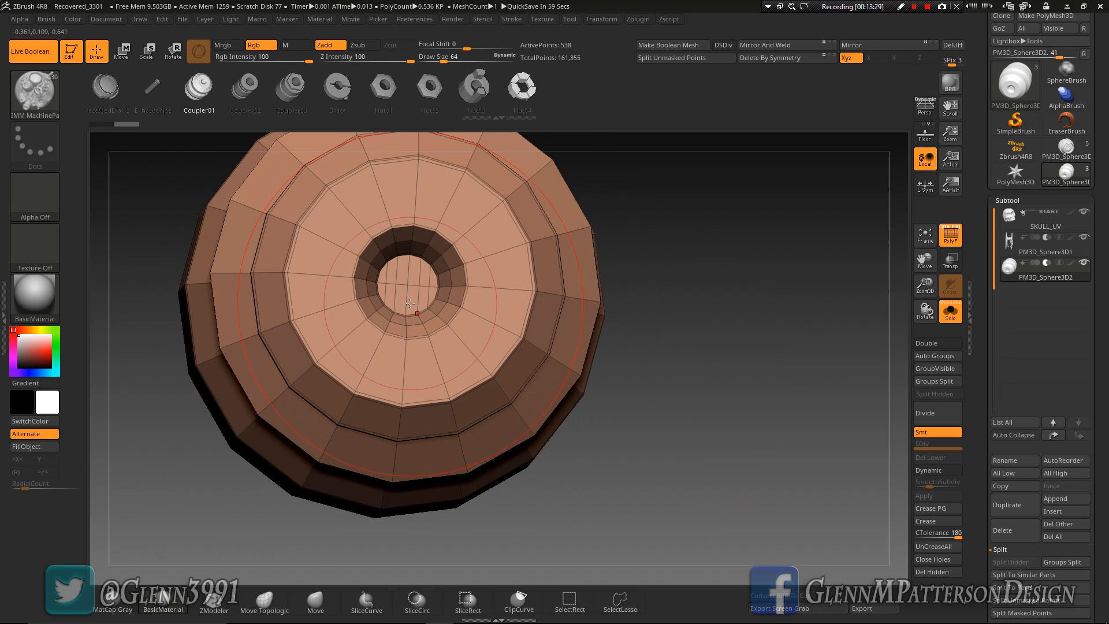
key("b")
key("z")
key("m")
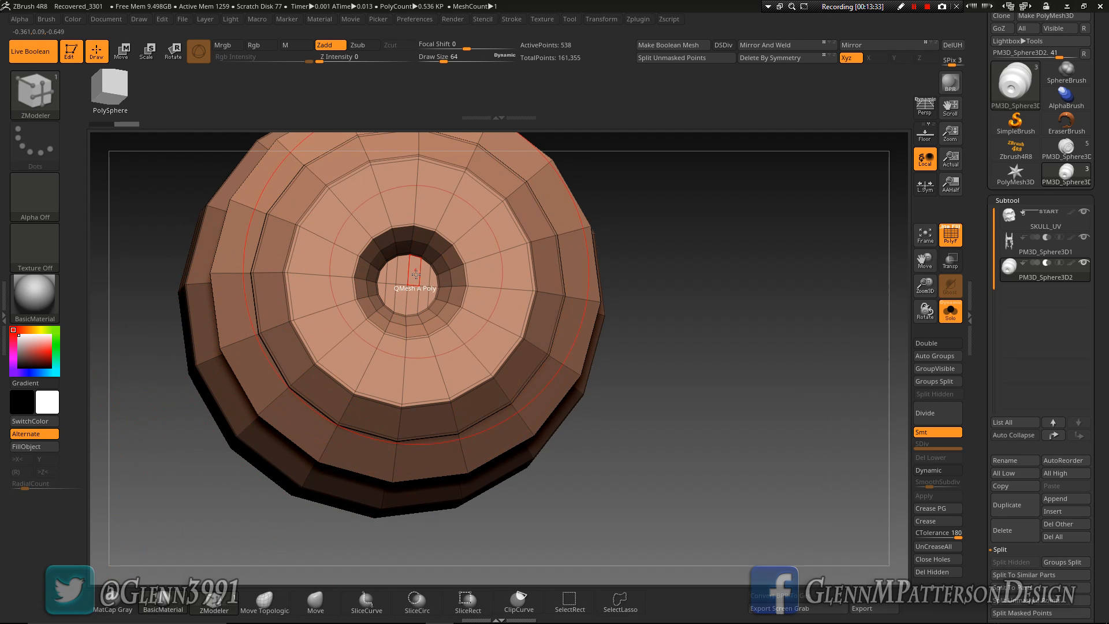
key("space")
left_click(390, 283)
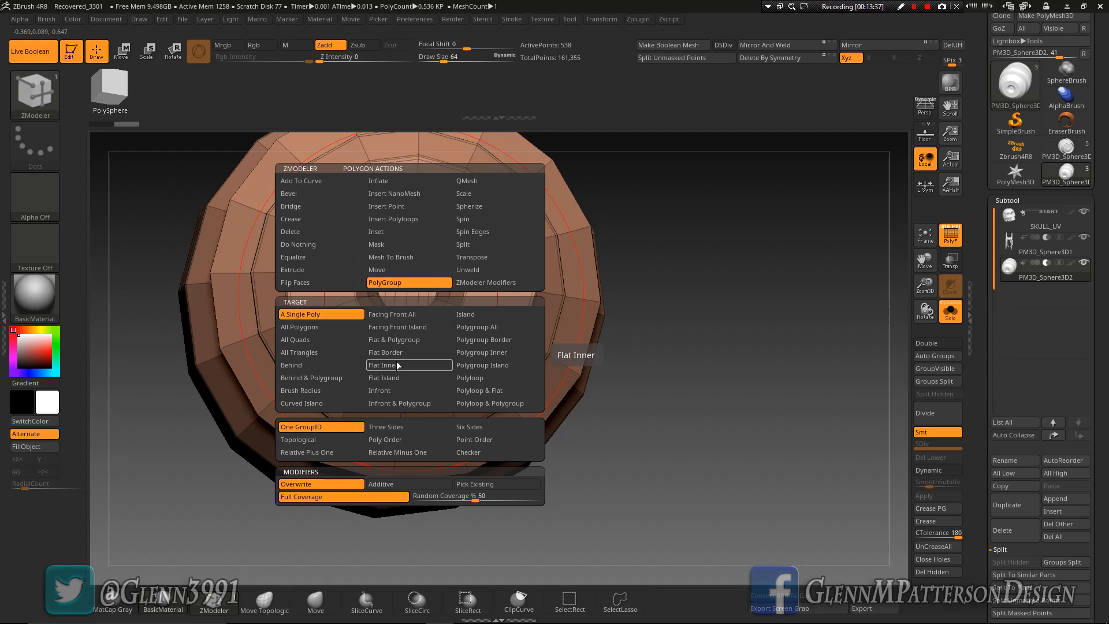
left_click(384, 378)
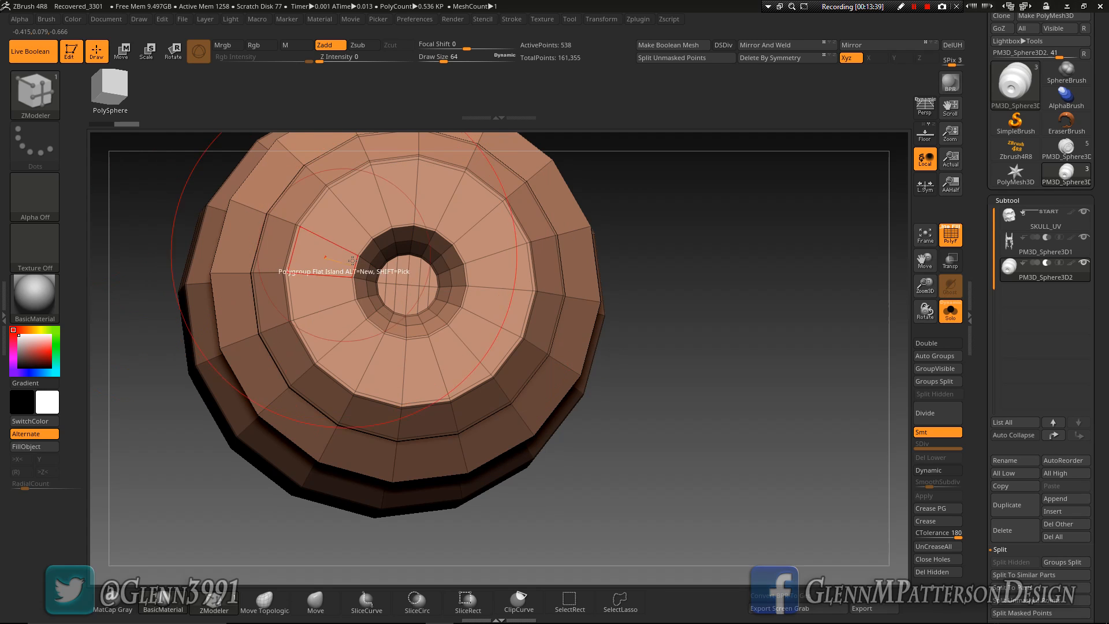
left_click(413, 278)
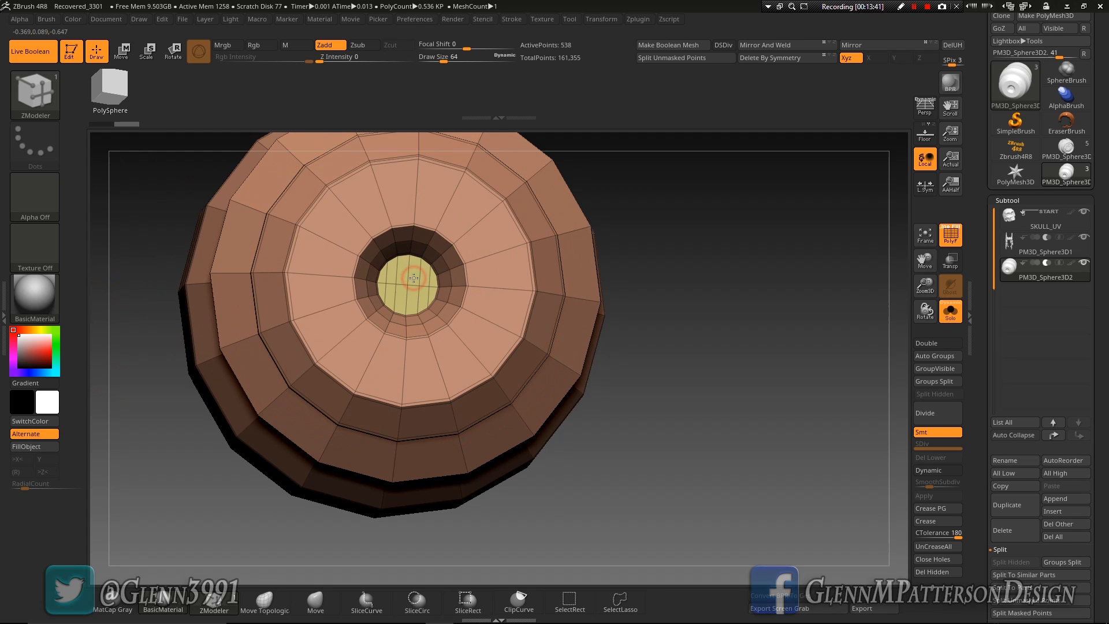
left_click(413, 278, "alt")
left_click(413, 279, "alt")
left_click(413, 279, "alt")
left_click(414, 278, "alt")
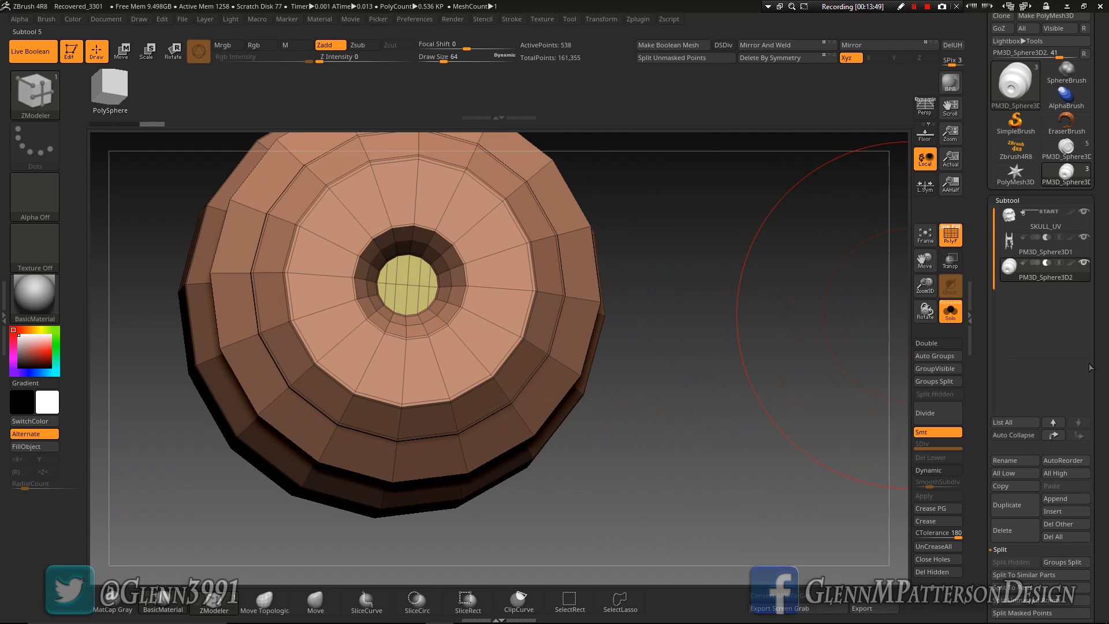
Open the coupler's Crease settings under its geometry options and turn its dynamic subdivision back on
left_click_drag(1106, 375, 1106, 281)
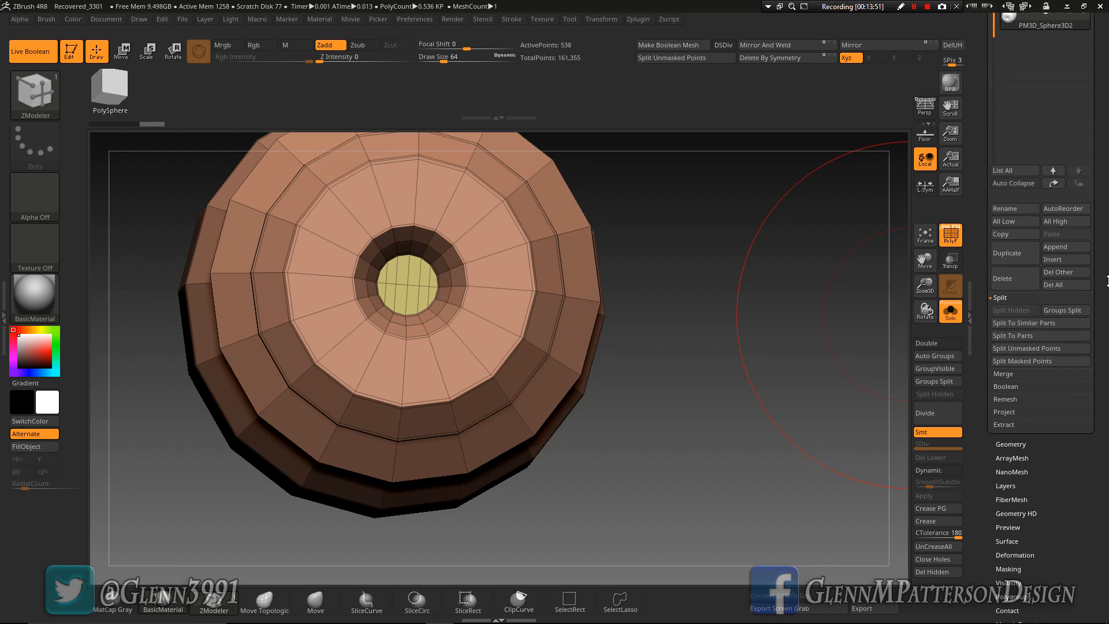
left_click_drag(1057, 478, 1068, 410)
left_click(1020, 465)
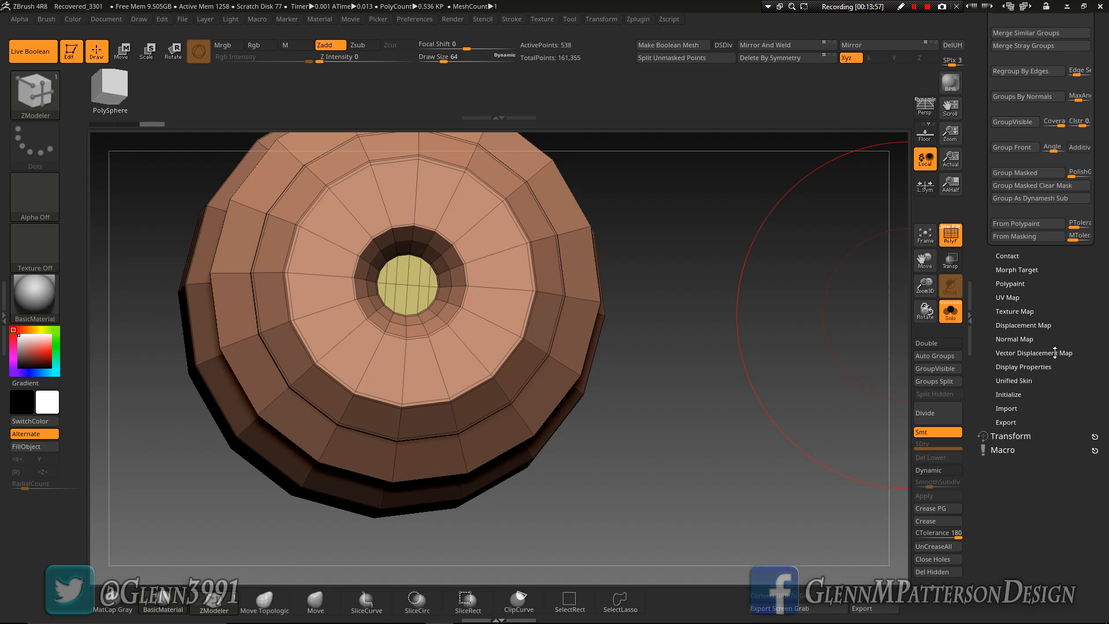
left_click_drag(1081, 293, 1092, 459)
left_click(1008, 275)
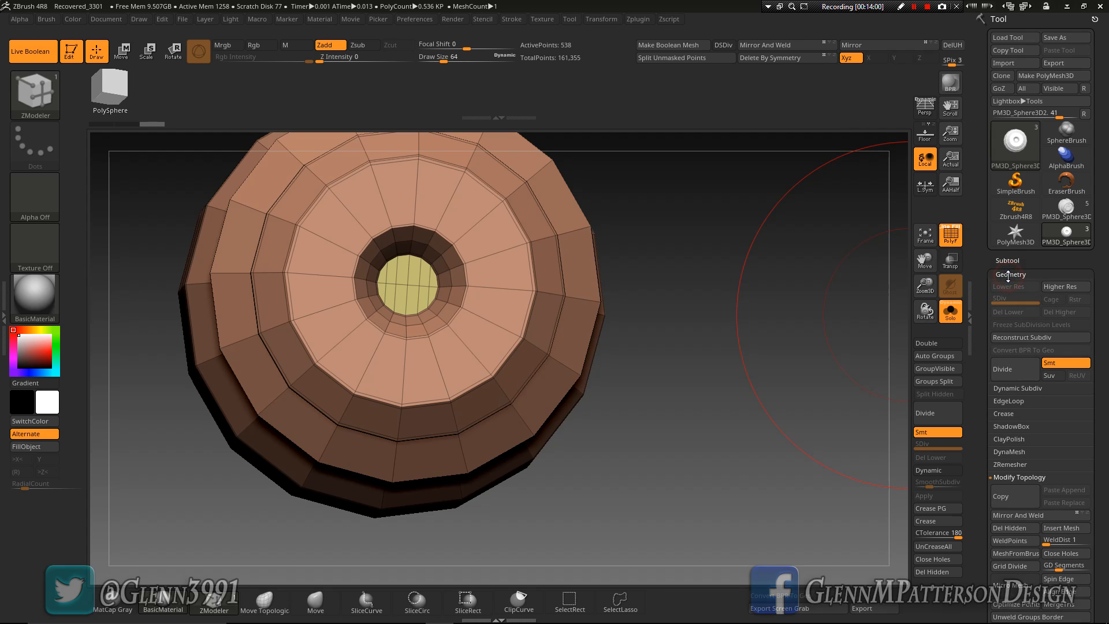
left_click(1006, 413)
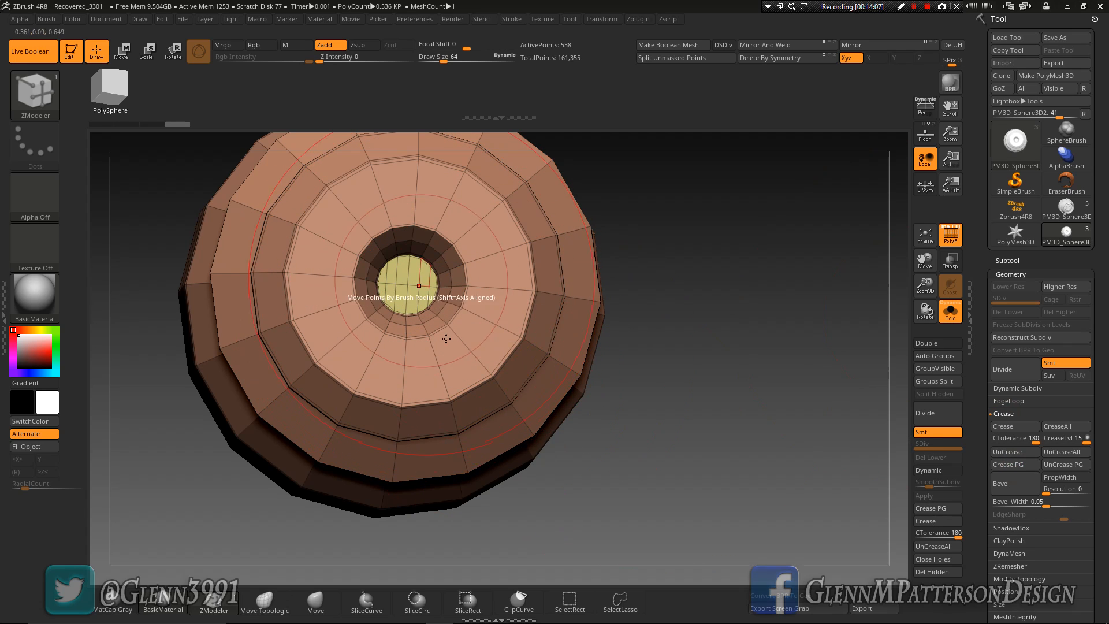
key("d")
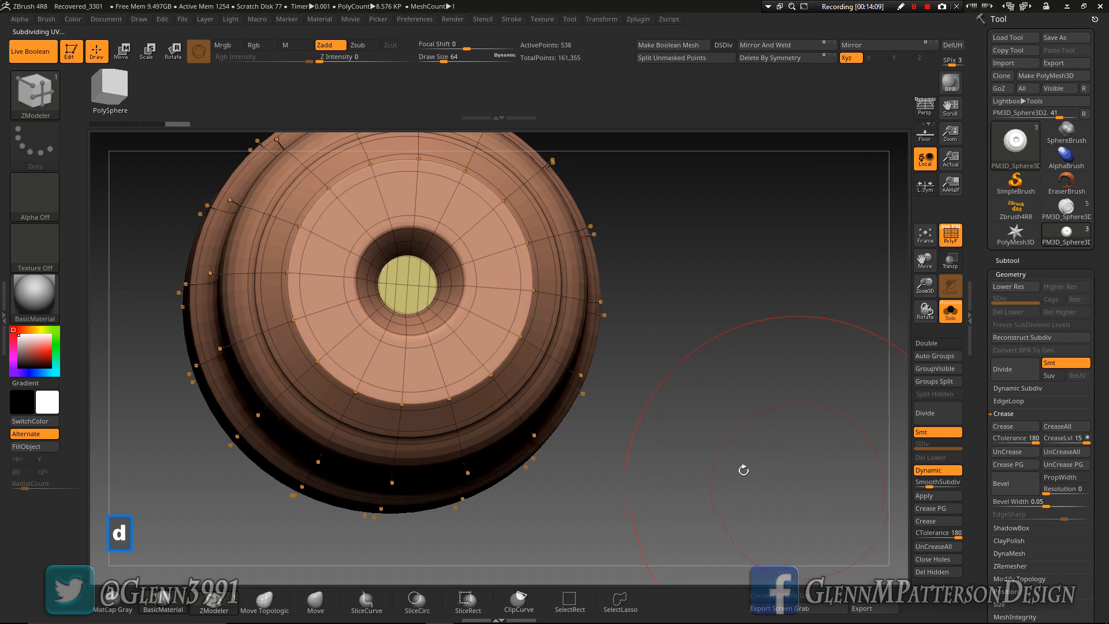
Crease the complete edge loop around the rim of the coupler's central hole with ZModeler and set the smooth subdivision level to 3
left_click_drag(717, 429, 676, 419)
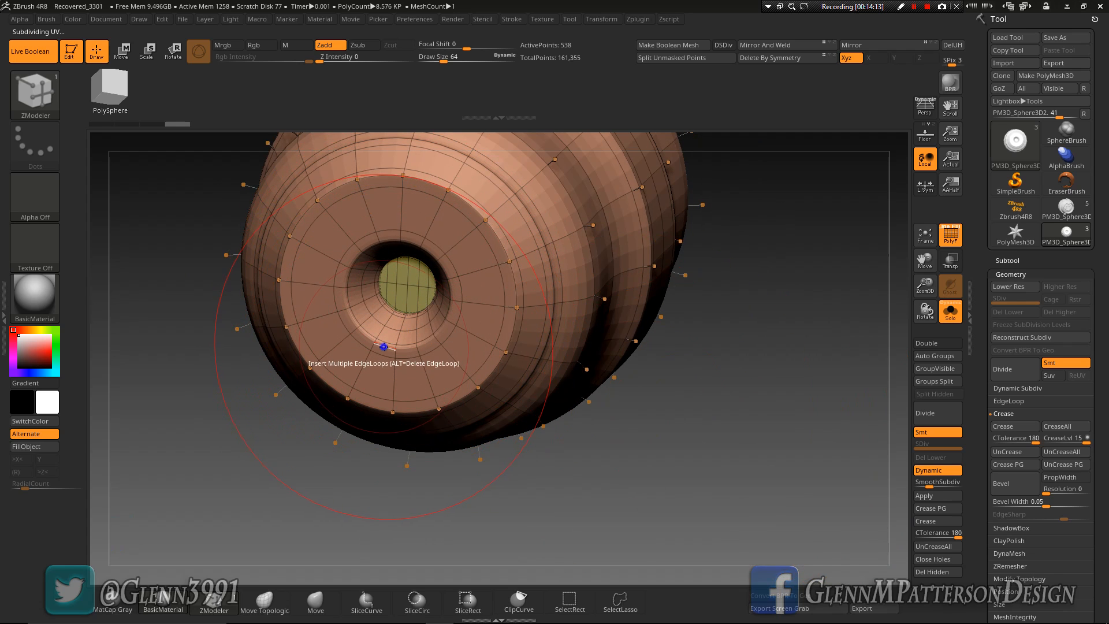
key("space")
left_click(271, 372)
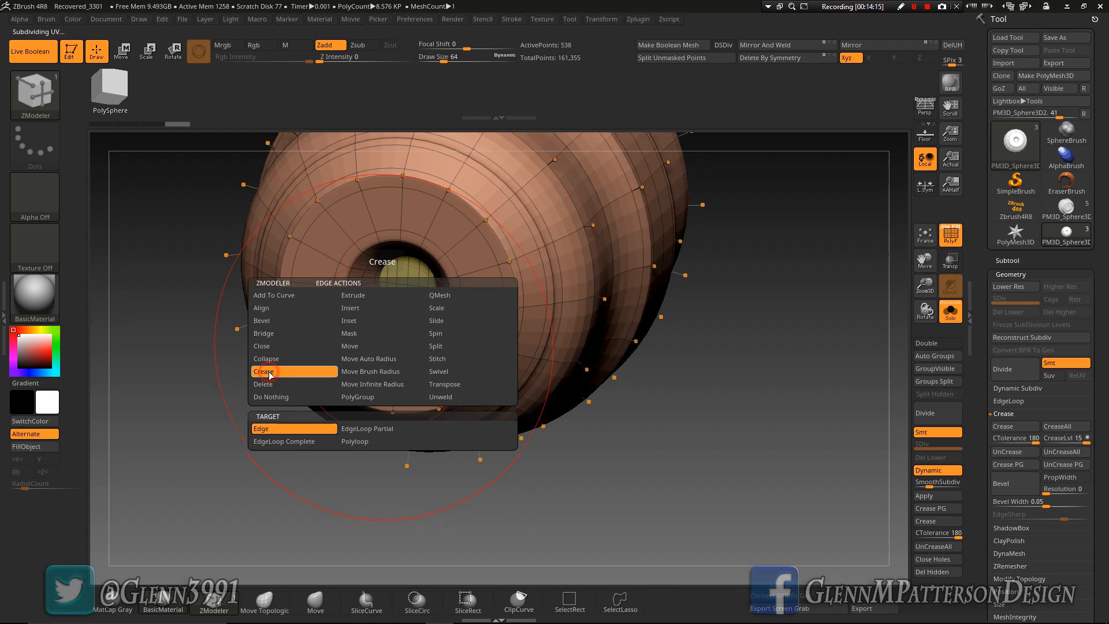
left_click(295, 442)
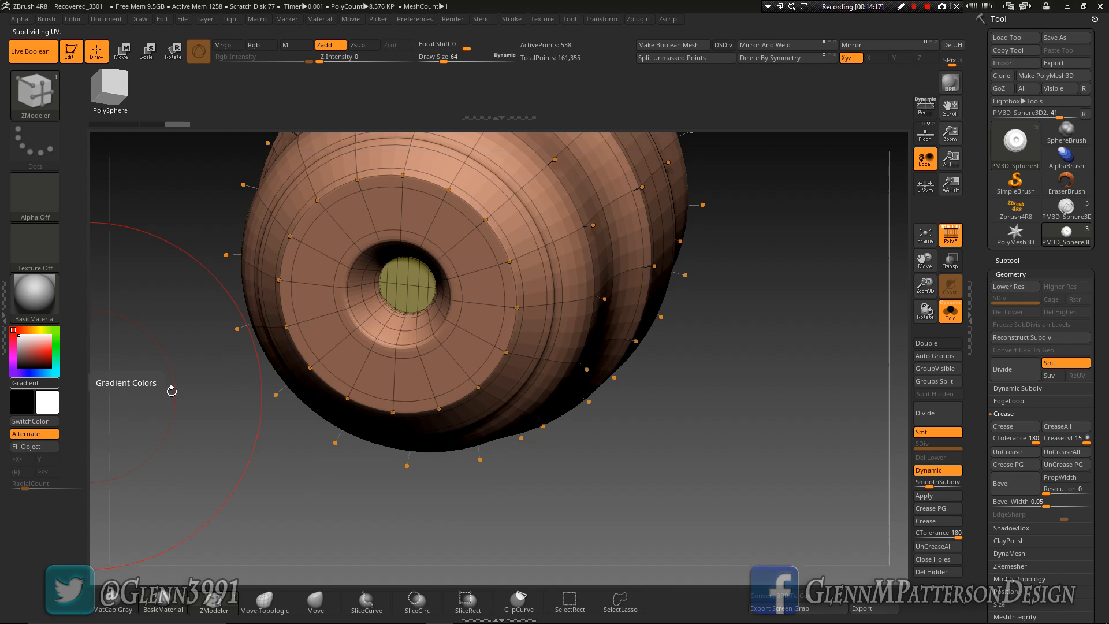
left_click(388, 346)
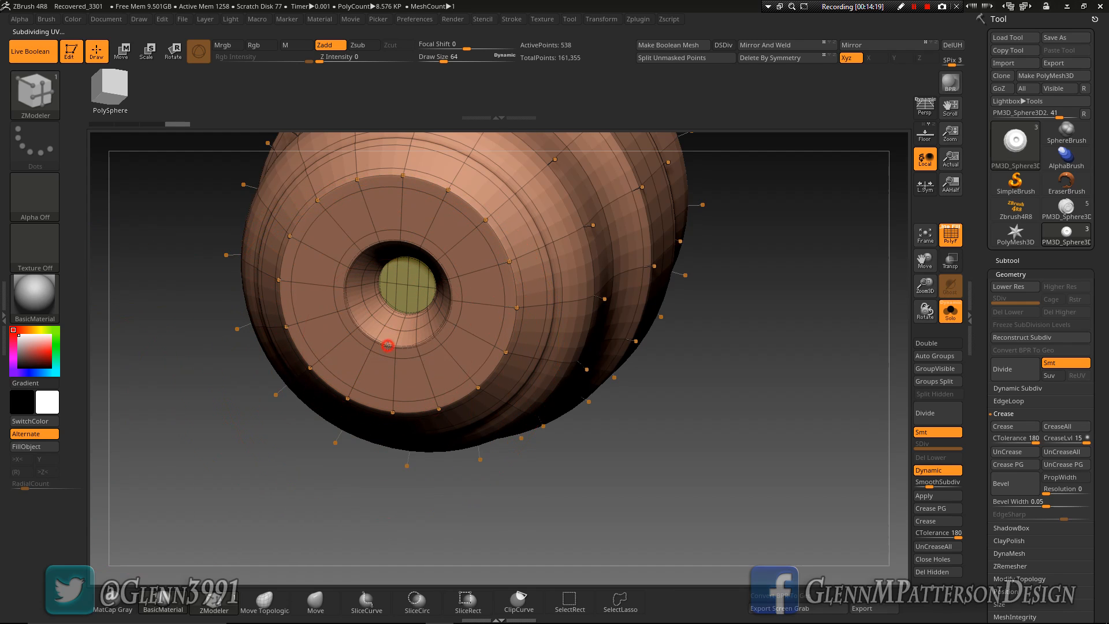
right_click_drag(428, 357, 442, 331)
left_click_drag(932, 482, 934, 485)
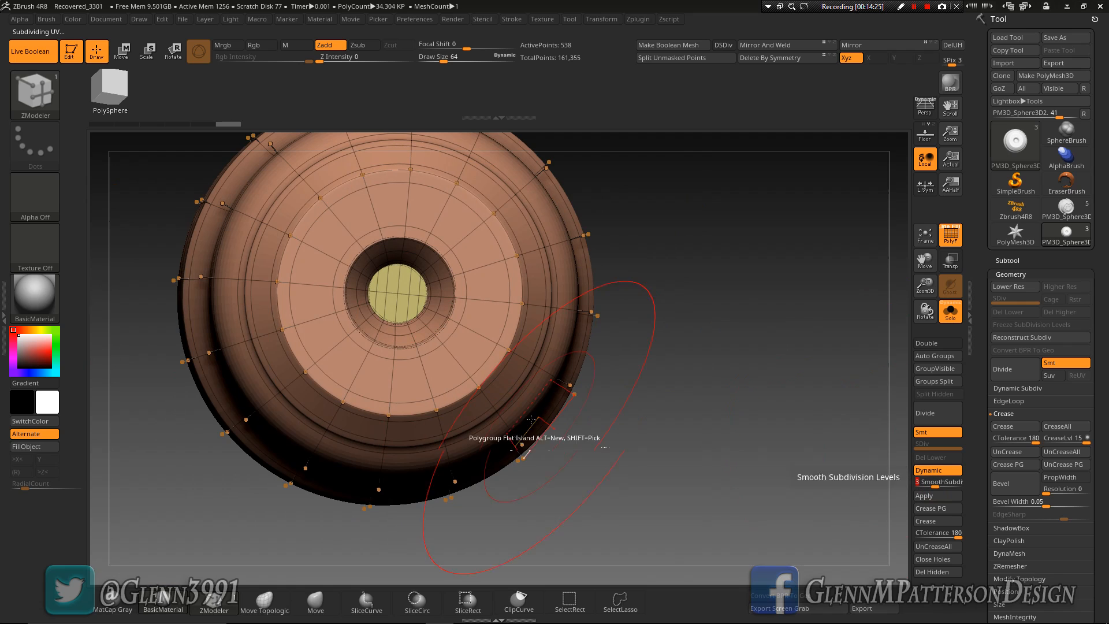
right_click_drag(621, 438, 644, 425)
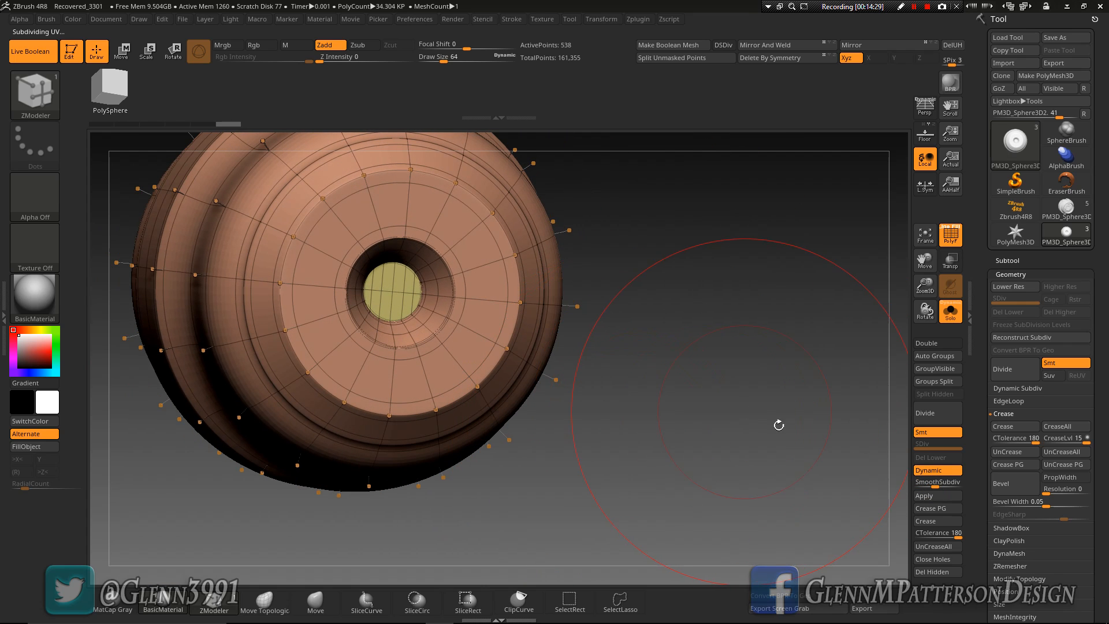
Display all subtools to check the coupler against the skull, and isolate the coupler again
left_click(956, 323)
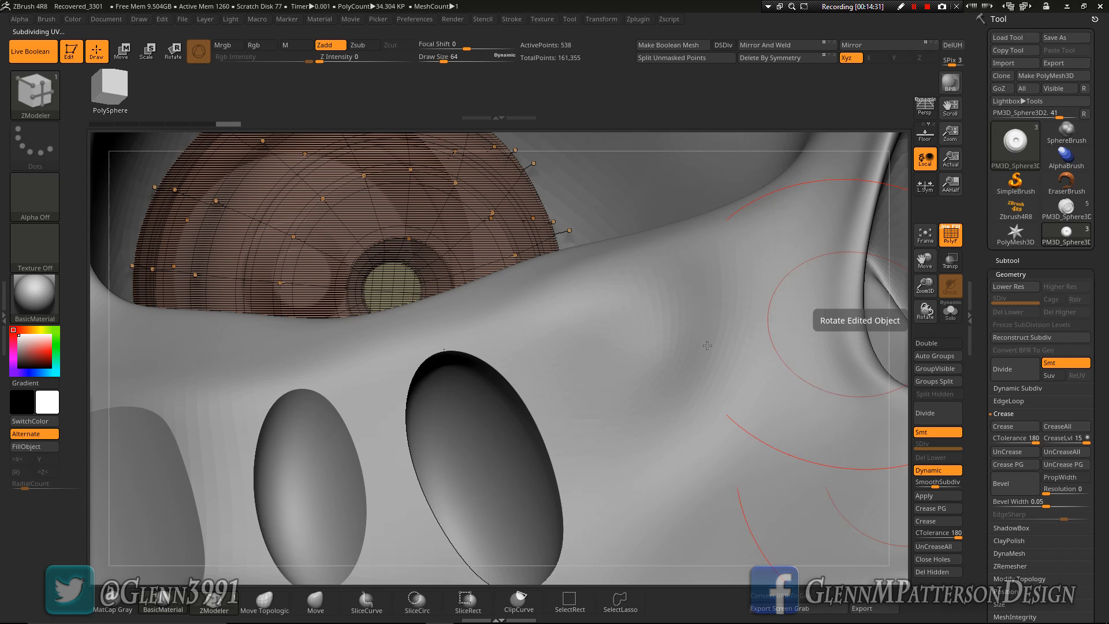
right_click_drag(530, 372, 491, 374)
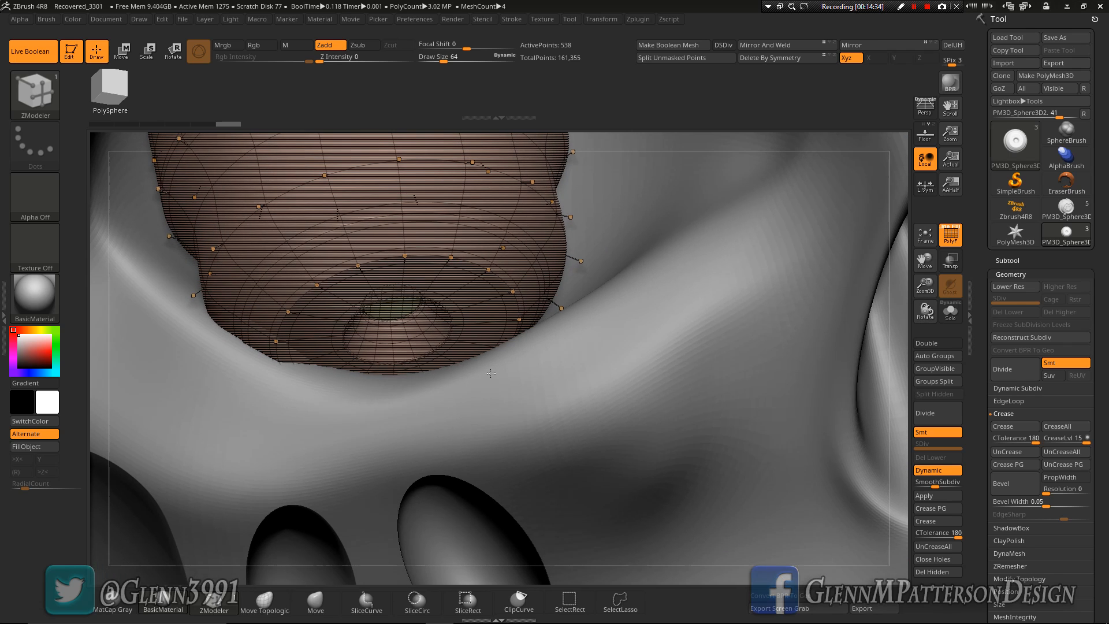
left_click_drag(932, 291, 937, 245)
left_click(951, 314)
mouse_move(365, 283)
right_mouse_down()
mouse_move(464, 295)
mouse_move(361, 236)
right_mouse_up()
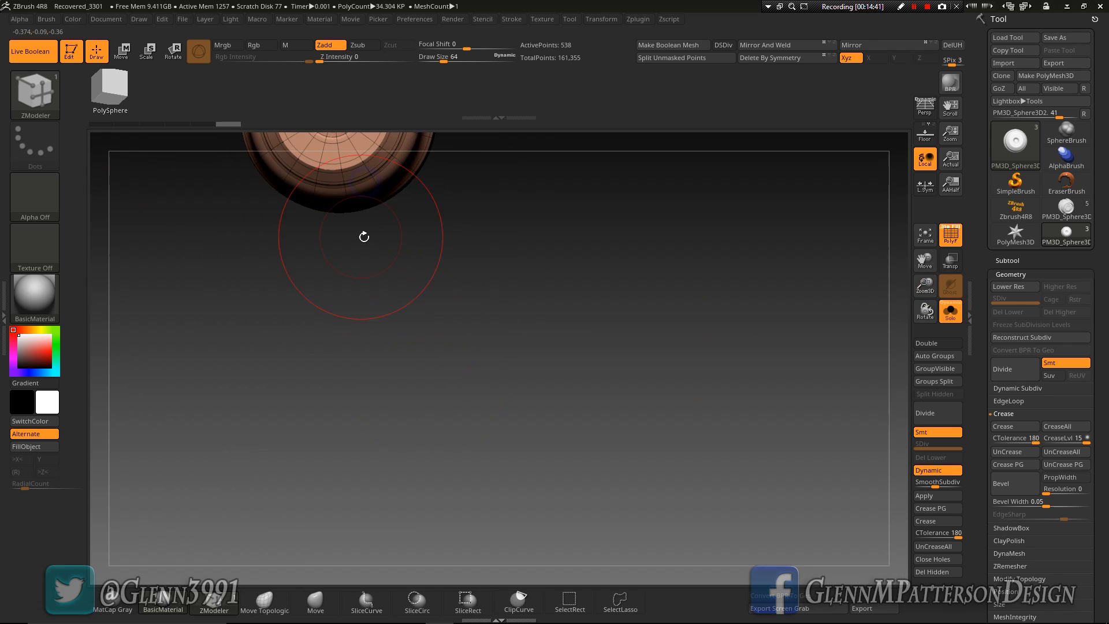
Assign a new polygroup to the flat disc inside the hole at the coupler's other end and crease that hole's edge loop
left_click_drag(923, 266, 1045, 517)
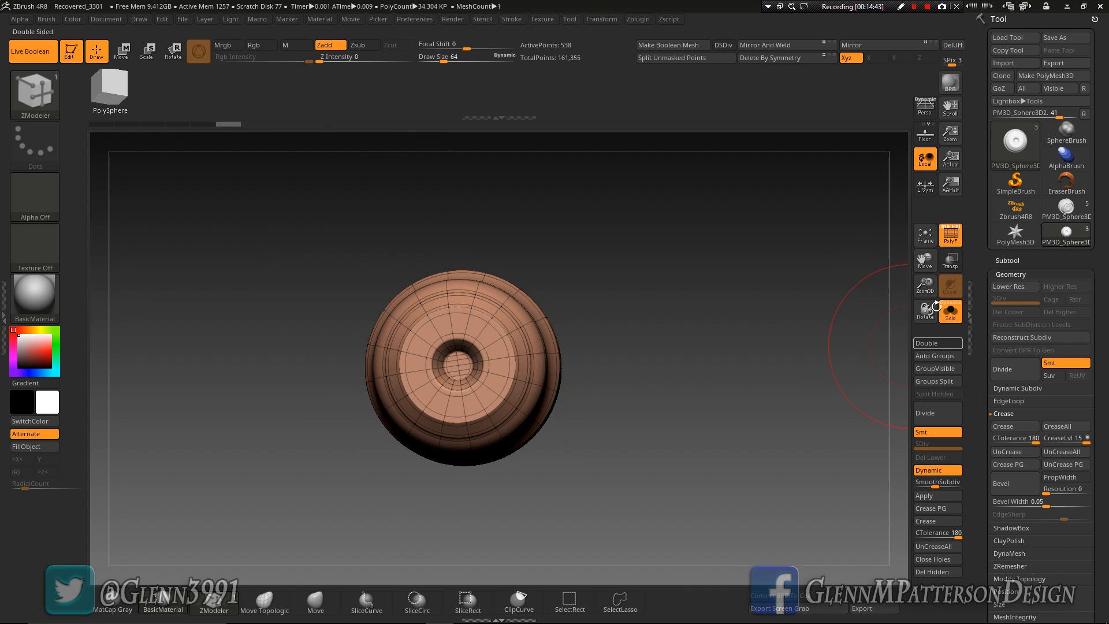
left_click_drag(925, 285, 900, 352)
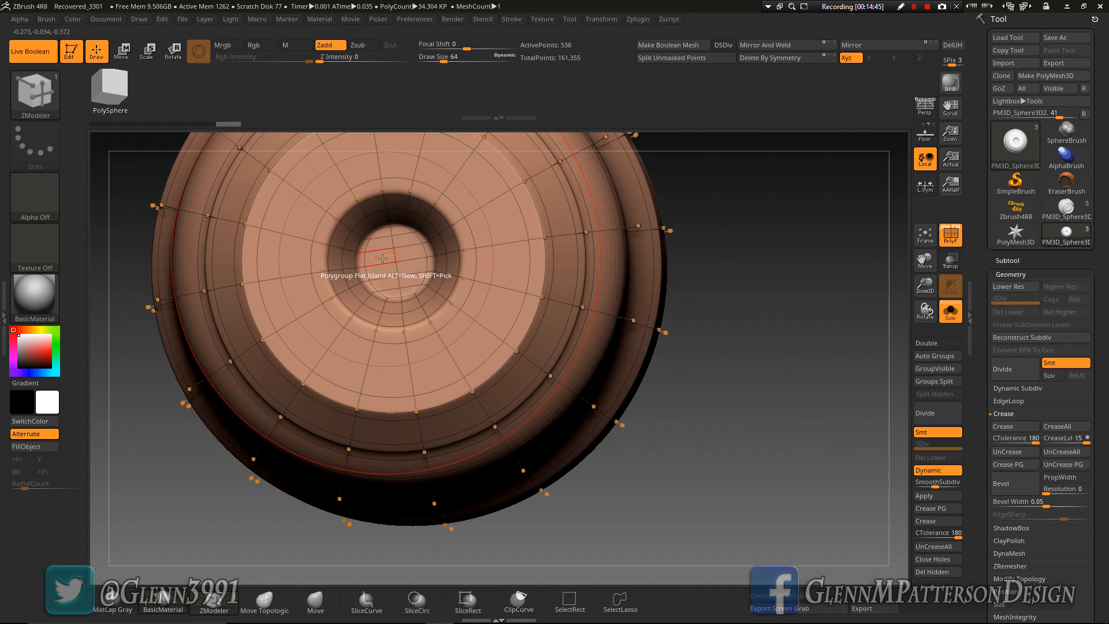
left_click(381, 257)
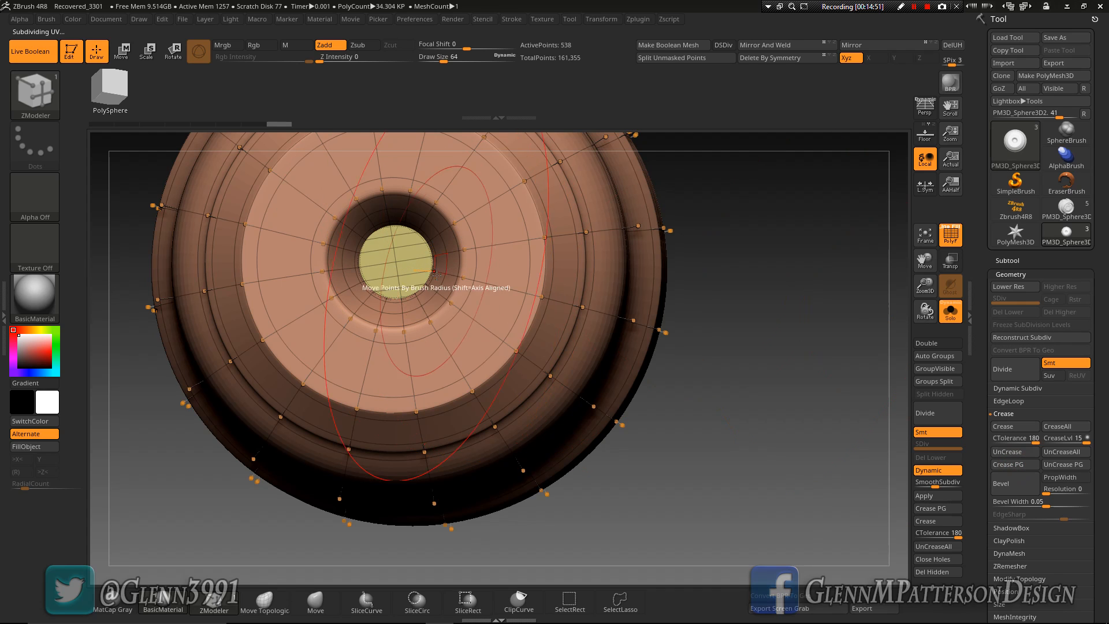
left_click(457, 294)
Inspect the coupler's smoothed surface, end hole and side profile
right_click_drag(508, 325, 449, 156)
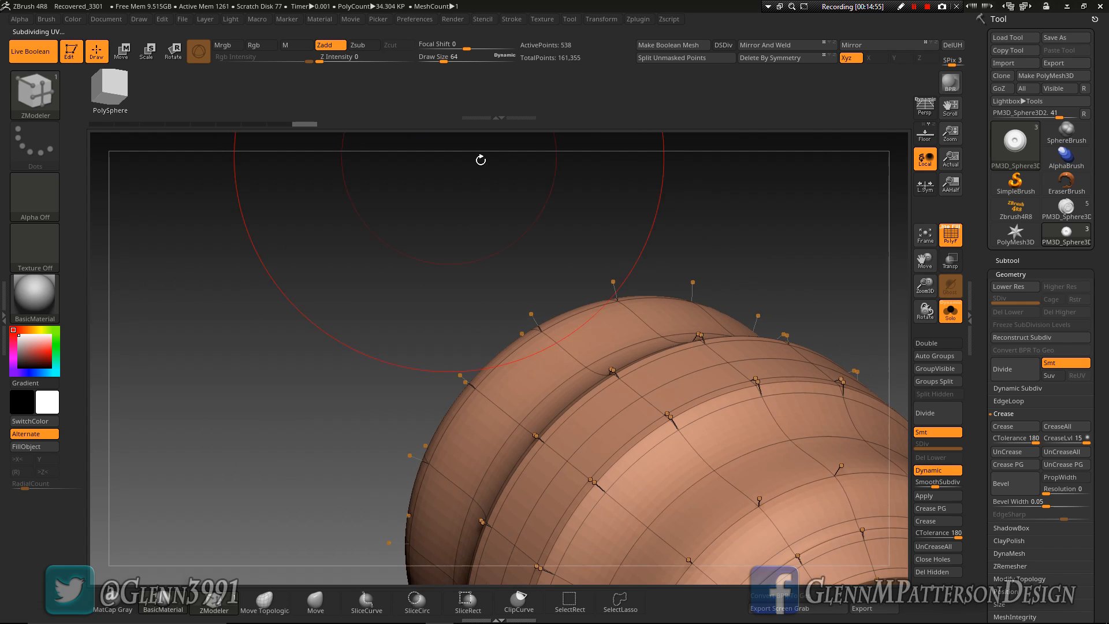
left_click_drag(925, 260, 832, 134)
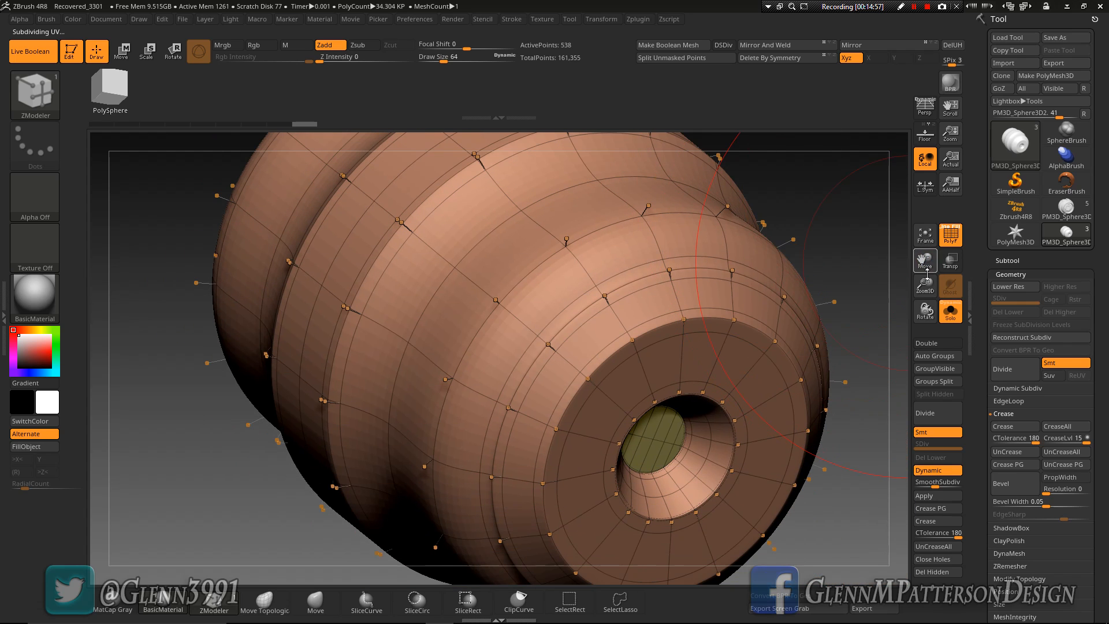
left_click_drag(923, 274, 923, 237)
left_click_drag(604, 429, 680, 418)
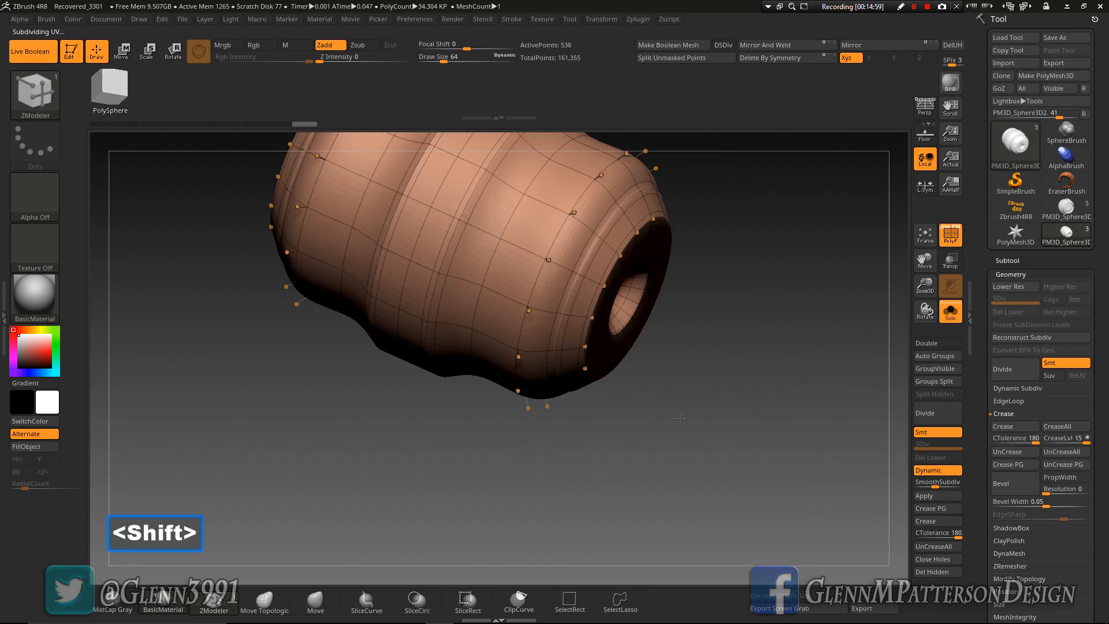
mouse_move(740, 376)
left_mouse_down("shift")
mouse_move(733, 364)
mouse_move(752, 380)
left_mouse_up("shift")
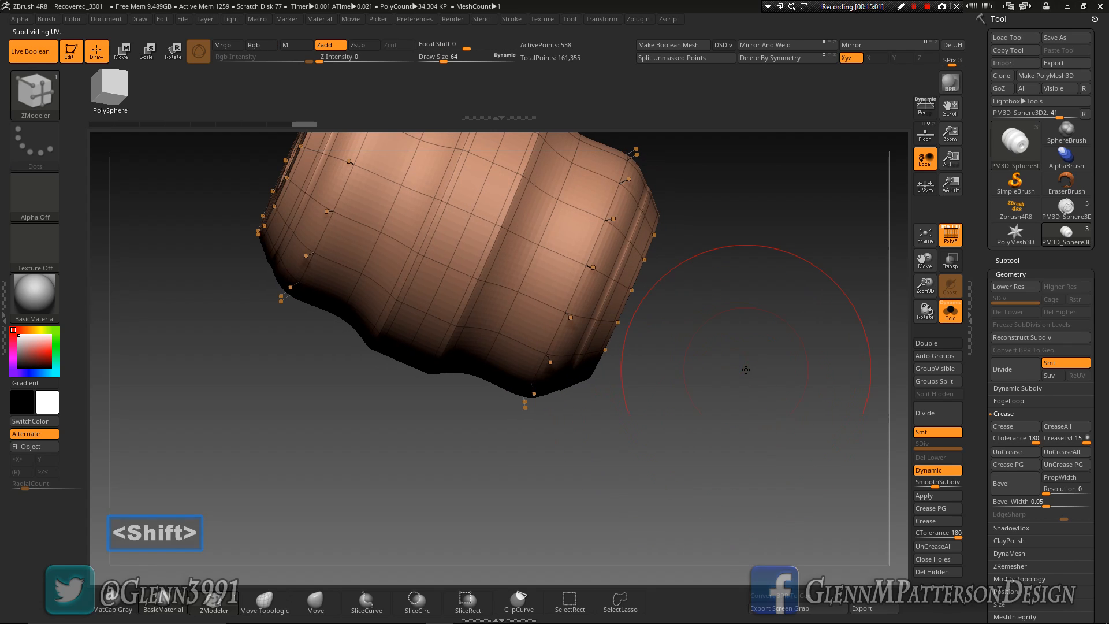
left_click_drag(924, 284, 926, 312)
mouse_move(660, 364)
left_mouse_down()
mouse_move(666, 391)
mouse_move(665, 372)
left_mouse_up()
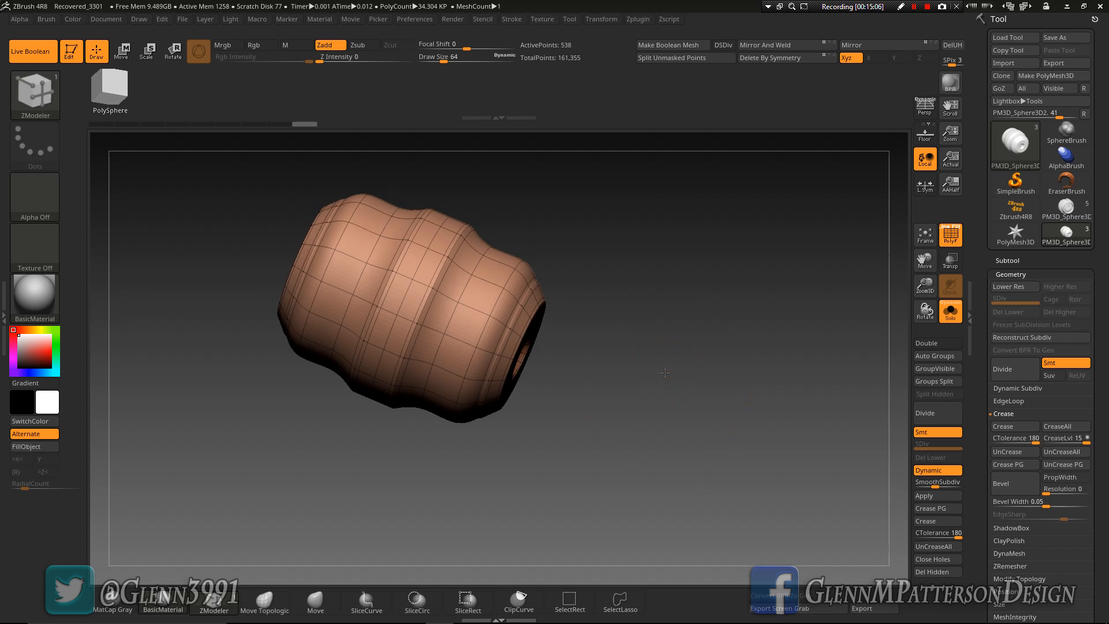
Try to hide the holed end and middle of the coupler with SelectRect, keeping only the opposite end cap
left_click(569, 600)
left_click(576, 608)
key("ctrl")
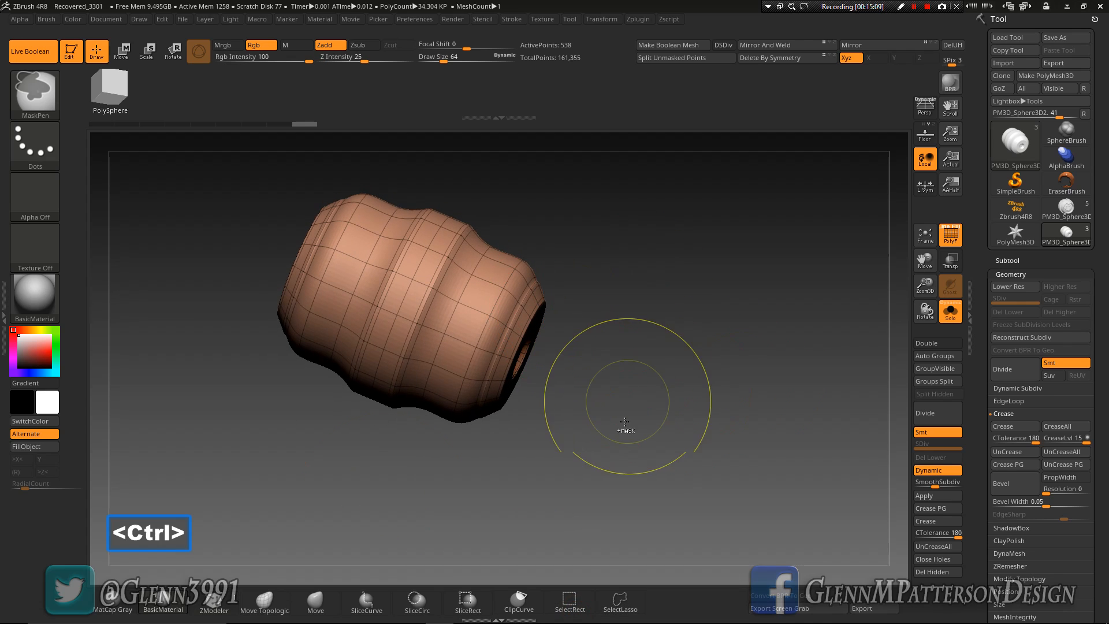
left_click_drag(636, 430, 642, 426)
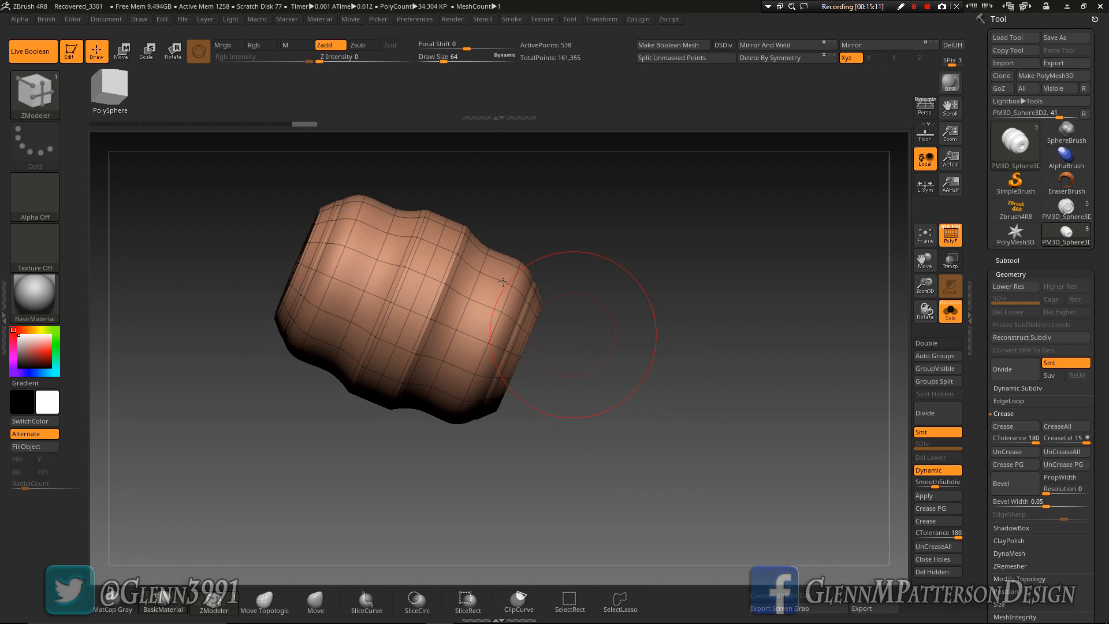
key("space")
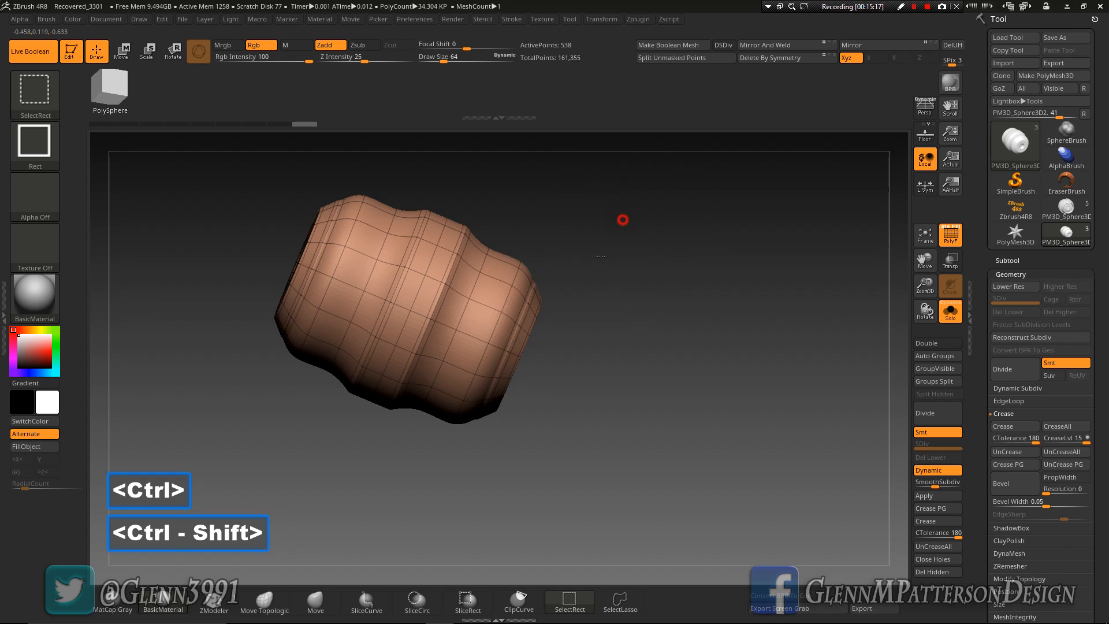
mouse_move(622, 219)
left_mouse_down("ctrl+shift")
mouse_move(501, 386)
mouse_move(462, 409)
left_mouse_up("ctrl+shift")
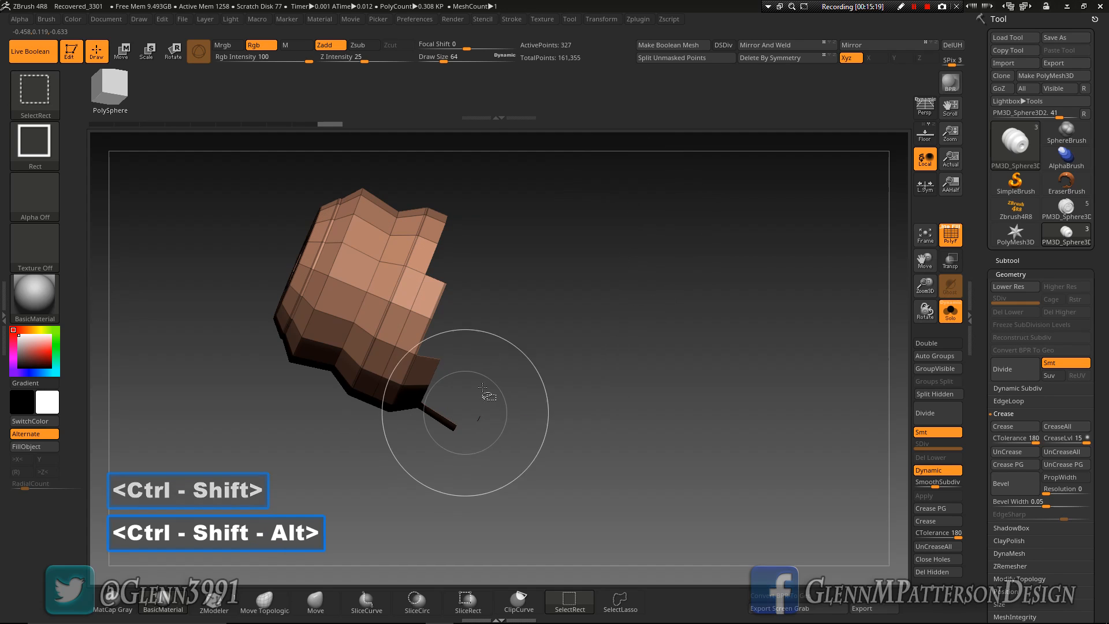
left_click_drag(528, 317, 416, 440, "ctrl+alt+shift")
left_click_drag(436, 390, 376, 431, "ctrl+alt+shift")
left_click_drag(580, 482, 508, 462)
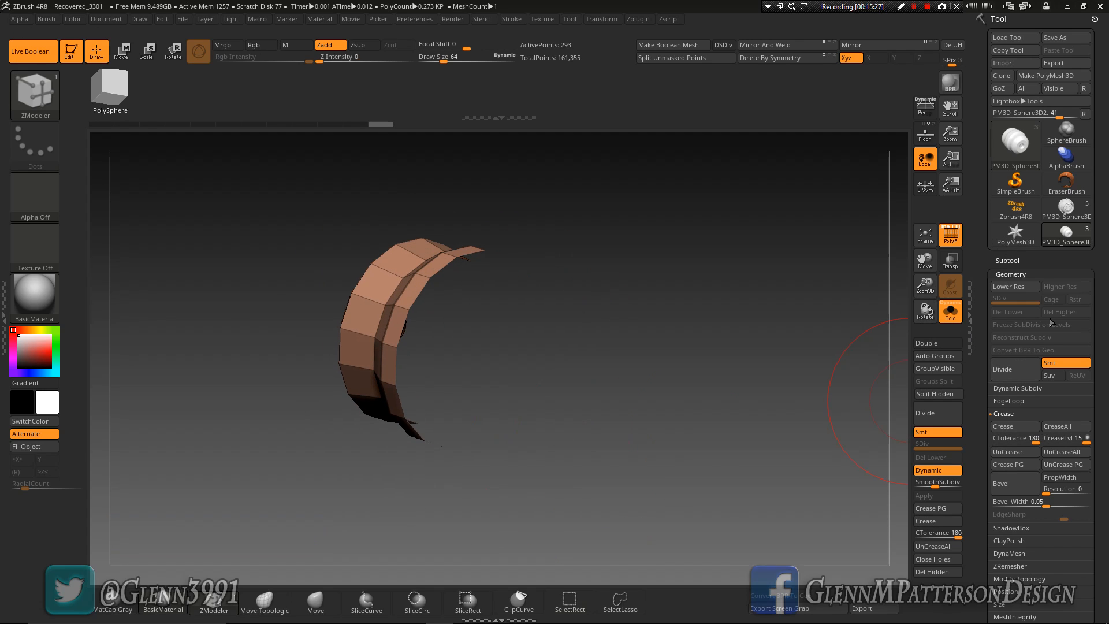
Try deleting the hidden polygons and closing the holes of the remaining cap, and undo both operations
scroll(1077, 396, "down", 5)
left_click(1036, 441)
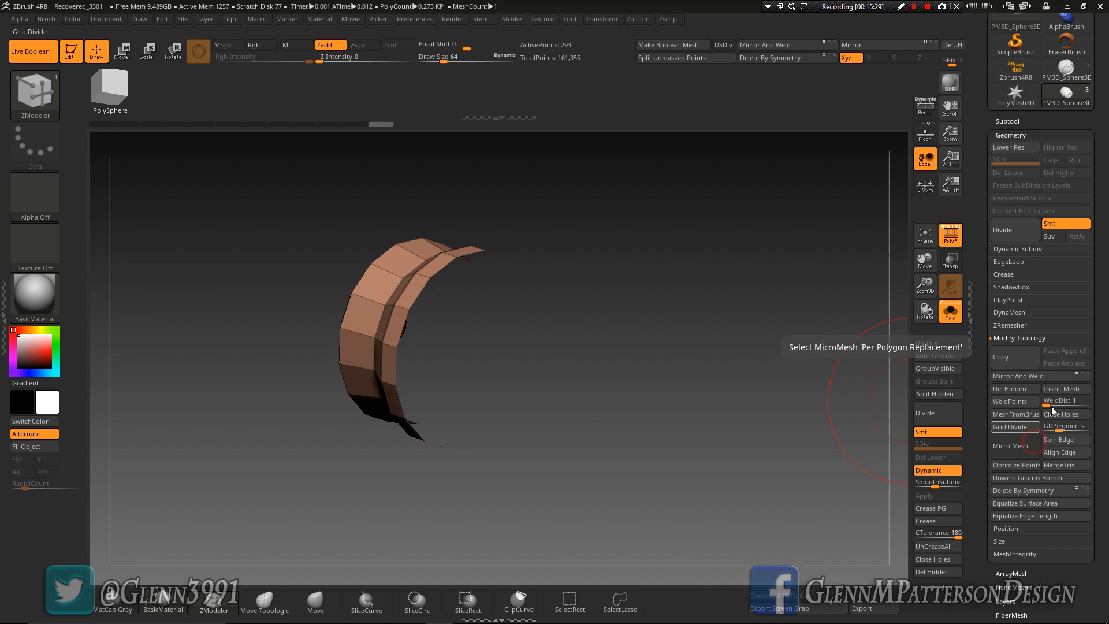
left_click(1017, 391)
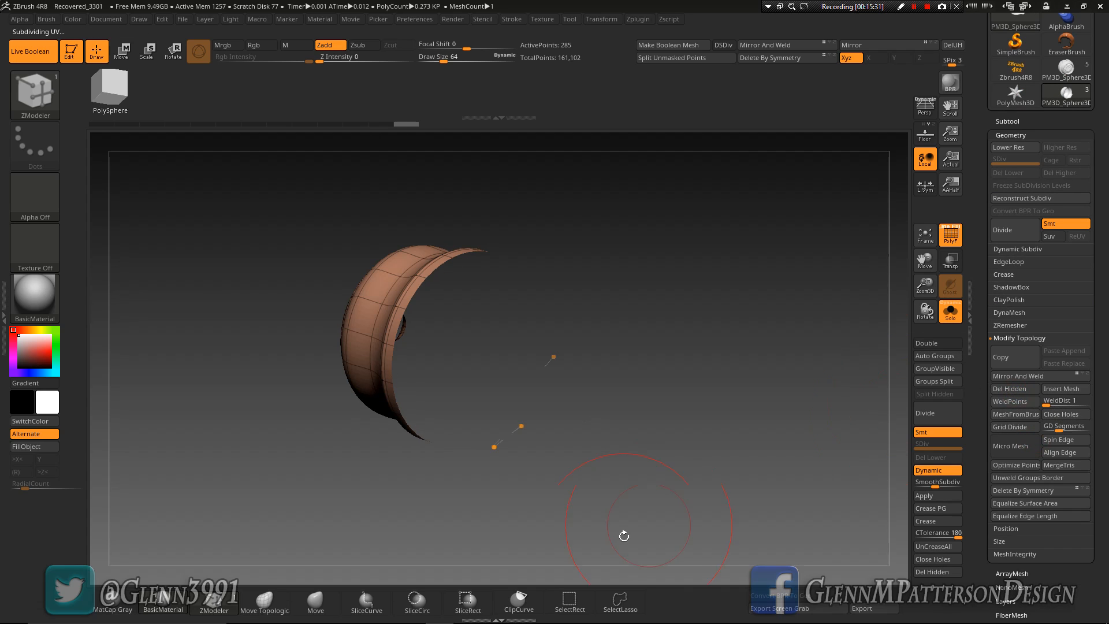
left_click_drag(670, 462, 449, 326)
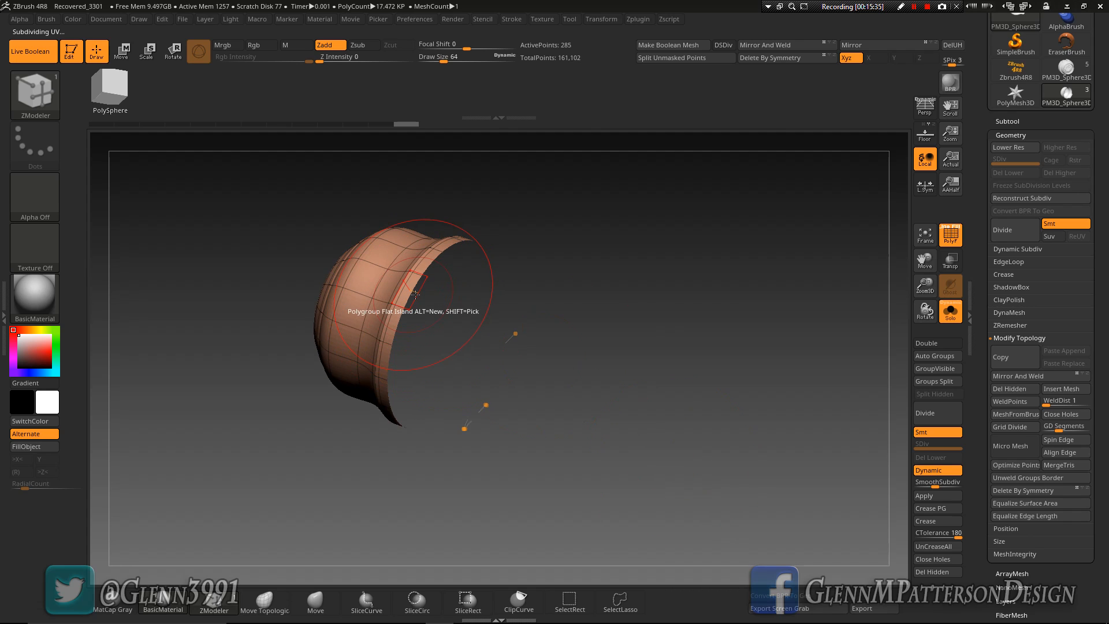
left_click(1076, 417)
left_click_drag(800, 448, 631, 425)
key("ctrl+z")
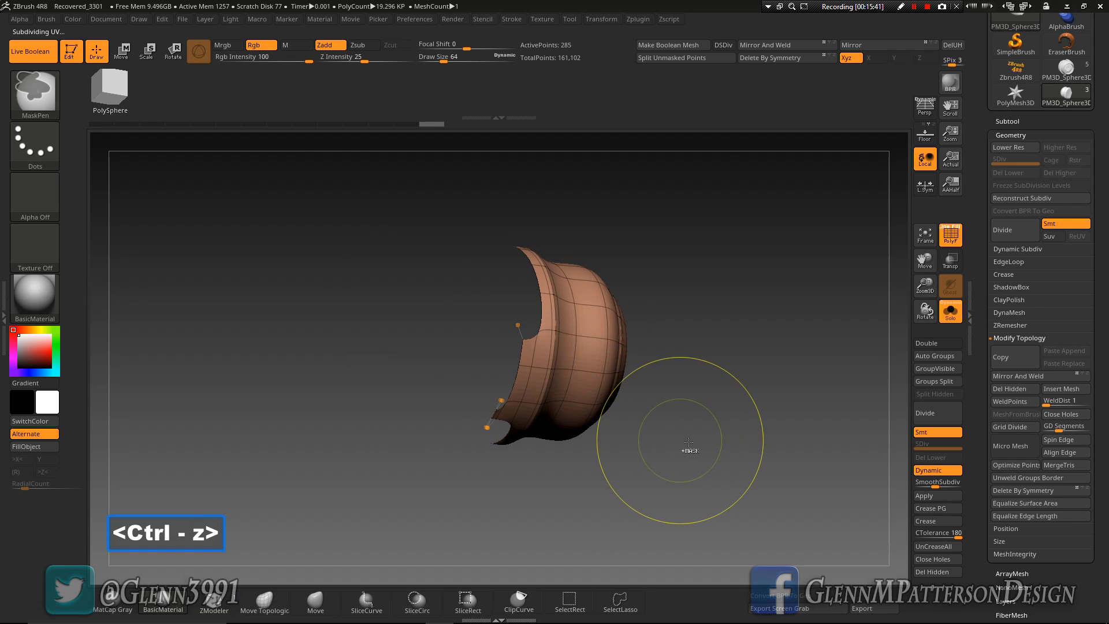
key("ctrl+z")
Try to trim the polygons protruding from the cap's cut edge with Del Hidden and close its holes
left_click_drag(741, 452, 684, 385)
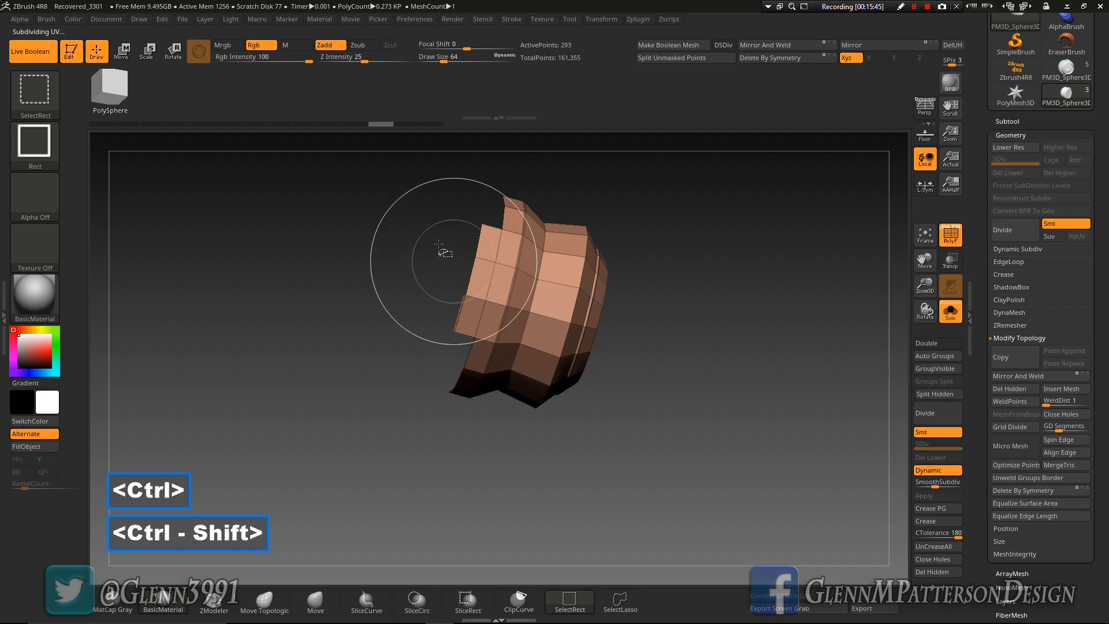
left_click_drag(426, 223, 479, 307, "ctrl+alt+shift")
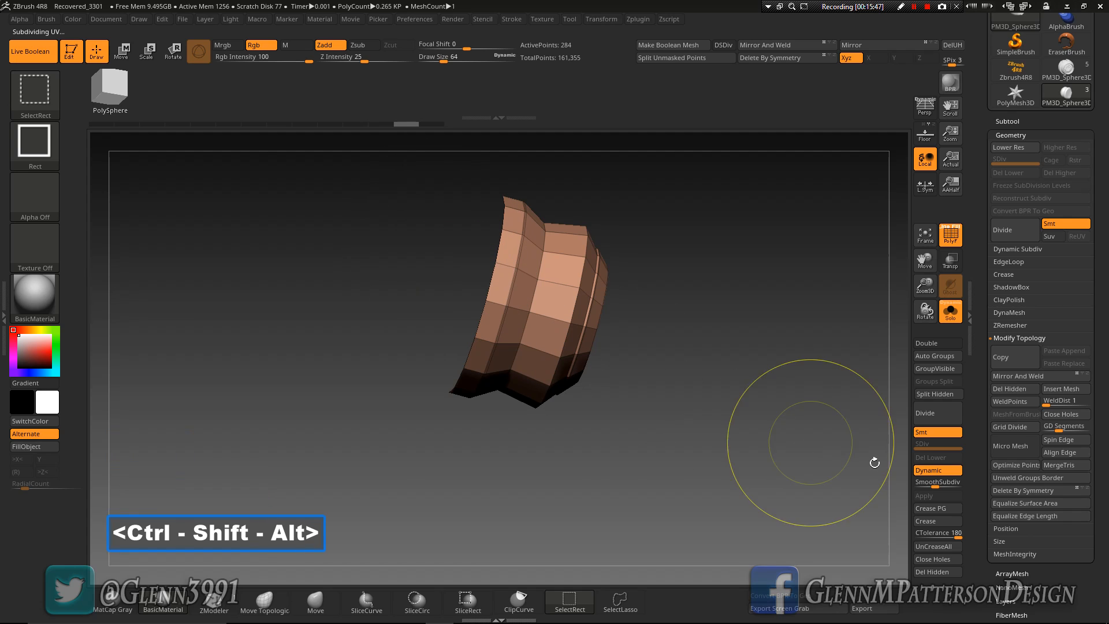
left_click(1025, 388)
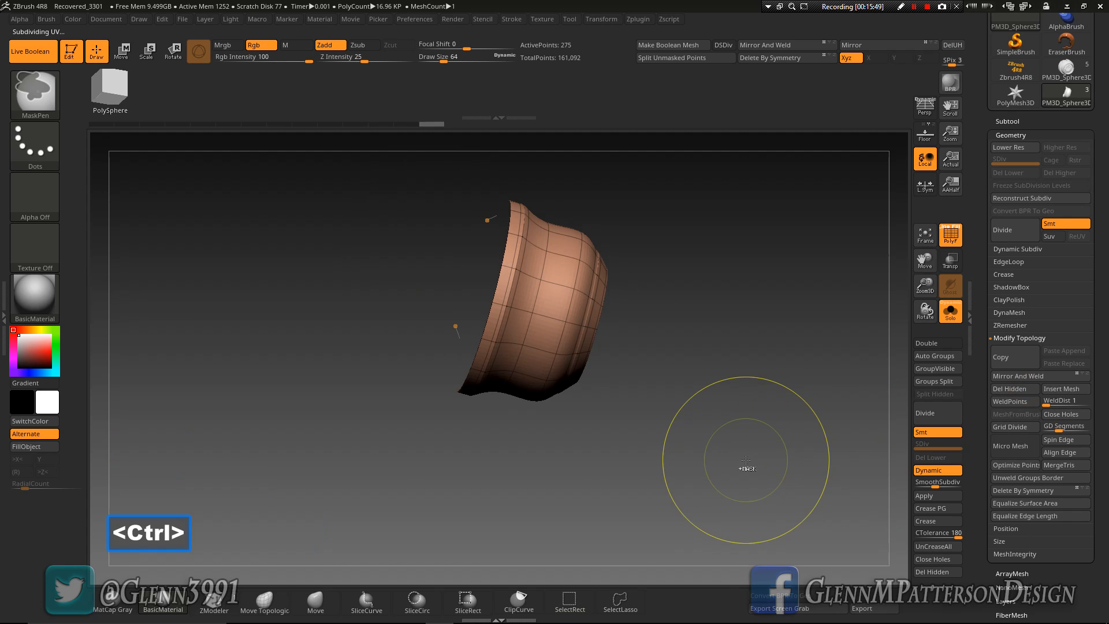
left_click_drag(736, 414, 832, 425)
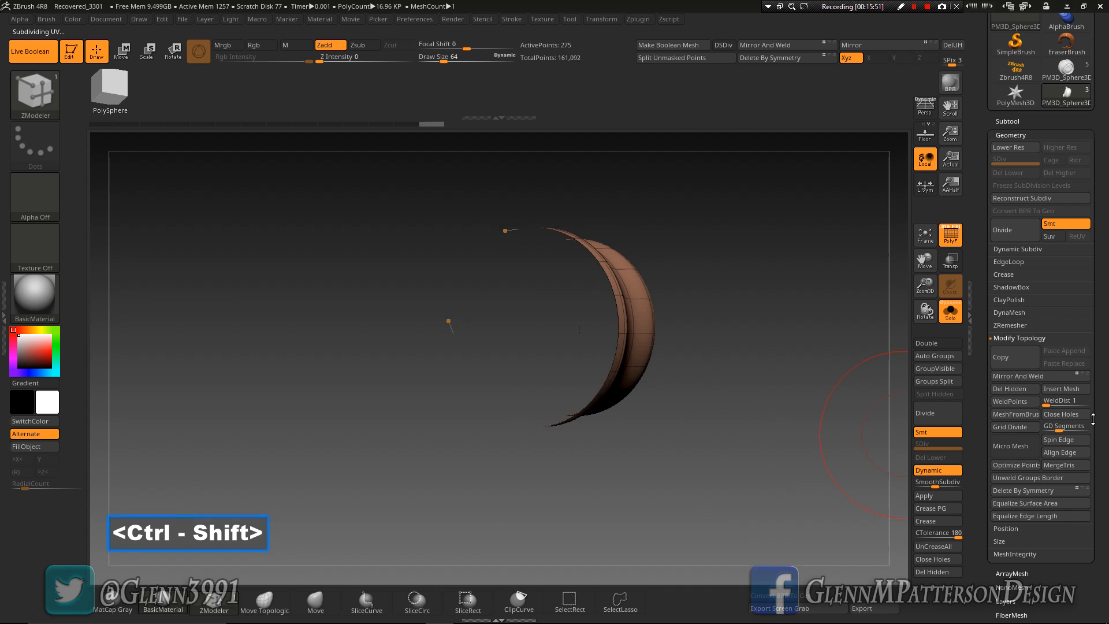
left_click(1076, 419)
left_click_drag(750, 463, 765, 417)
Undo the hole closing, deletion and hiding operations to restore the complete coupler
key("ctrl+z")
key("ctrl+z")
key("ctrl+z")
key("ctrl+z")
key("ctrl+z")
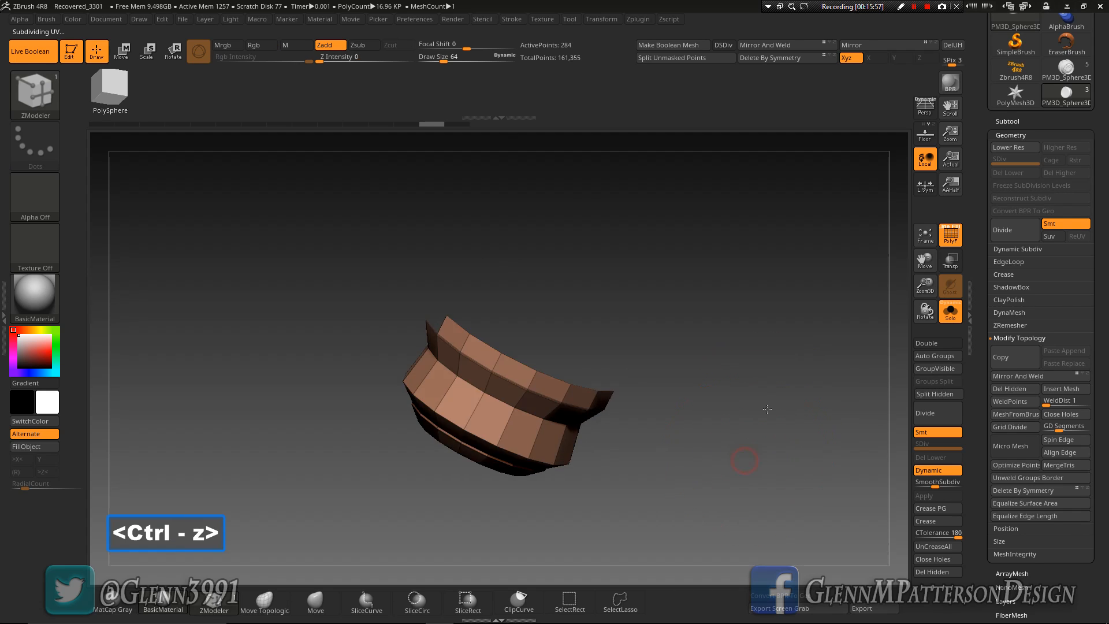
left_click_drag(680, 399, 703, 475)
key("ctrl+z")
key("ctrl+z")
key("ctrl+z")
key("ctrl+z")
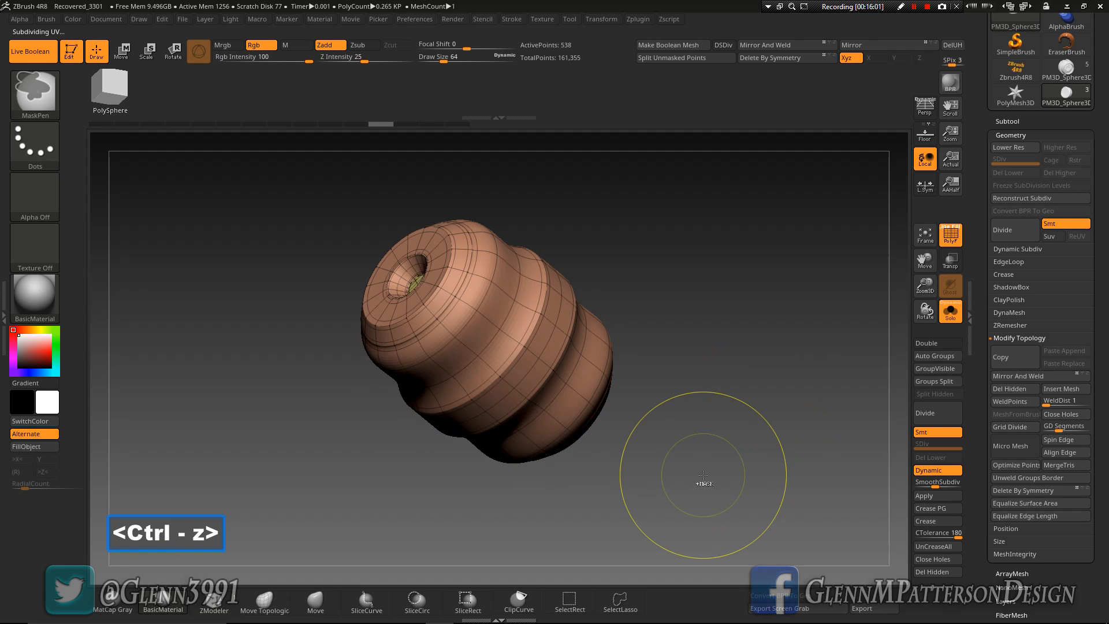
Hide the holed end and middle of the coupler with successive rectangular selections, keeping the opposite end cap
left_click_drag(284, 203, 423, 289, "ctrl+alt+shift")
mouse_move(258, 256)
left_mouse_down("ctrl+alt+shift")
mouse_move(291, 308)
mouse_move(384, 359)
mouse_move(347, 378)
left_mouse_up("ctrl+alt+shift")
left_click_drag(350, 173, 480, 252, "ctrl+alt+shift")
mouse_move(520, 199)
left_mouse_down()
mouse_move(730, 334)
mouse_move(823, 362)
mouse_move(807, 363)
left_mouse_up()
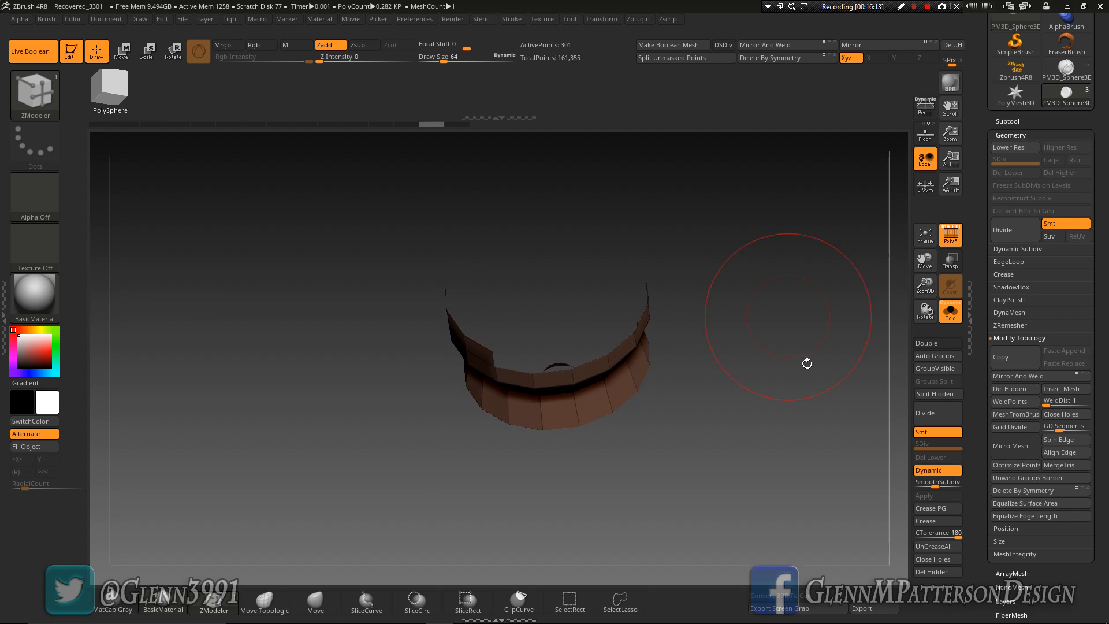
Turn on double-sided display for the remaining coupler cap
left_click_drag(1074, 591, 1078, 446)
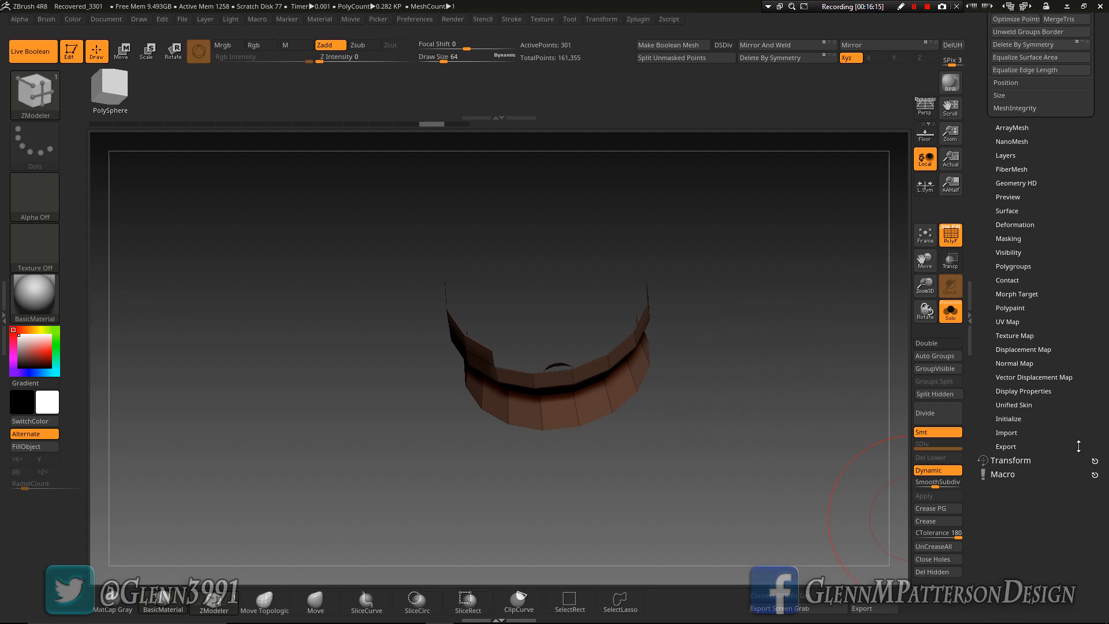
left_click(1019, 391)
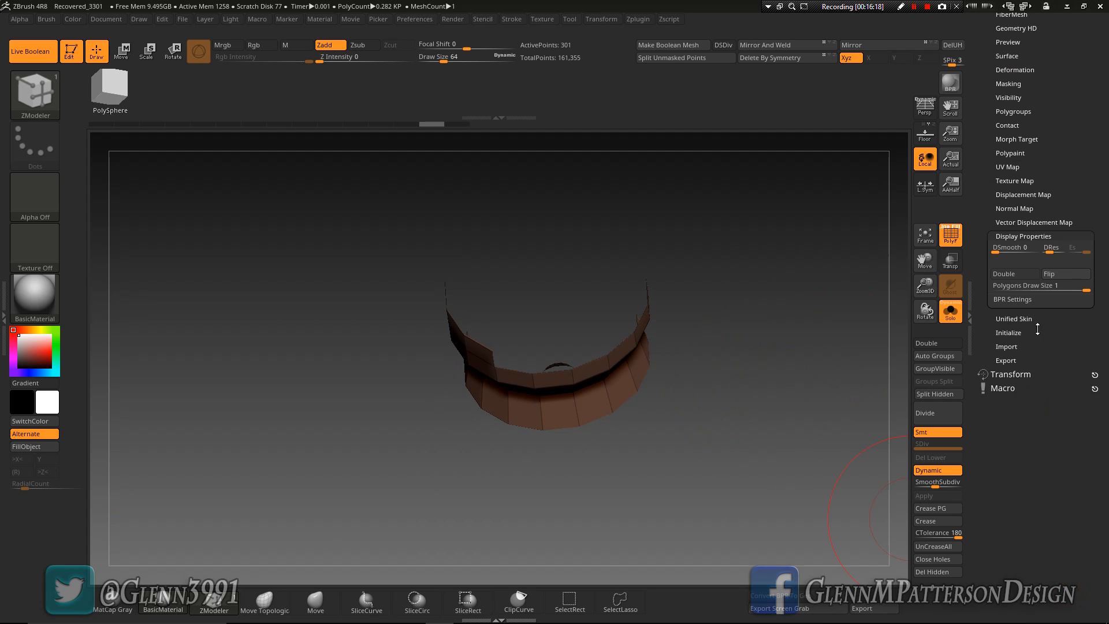
left_click(1016, 274)
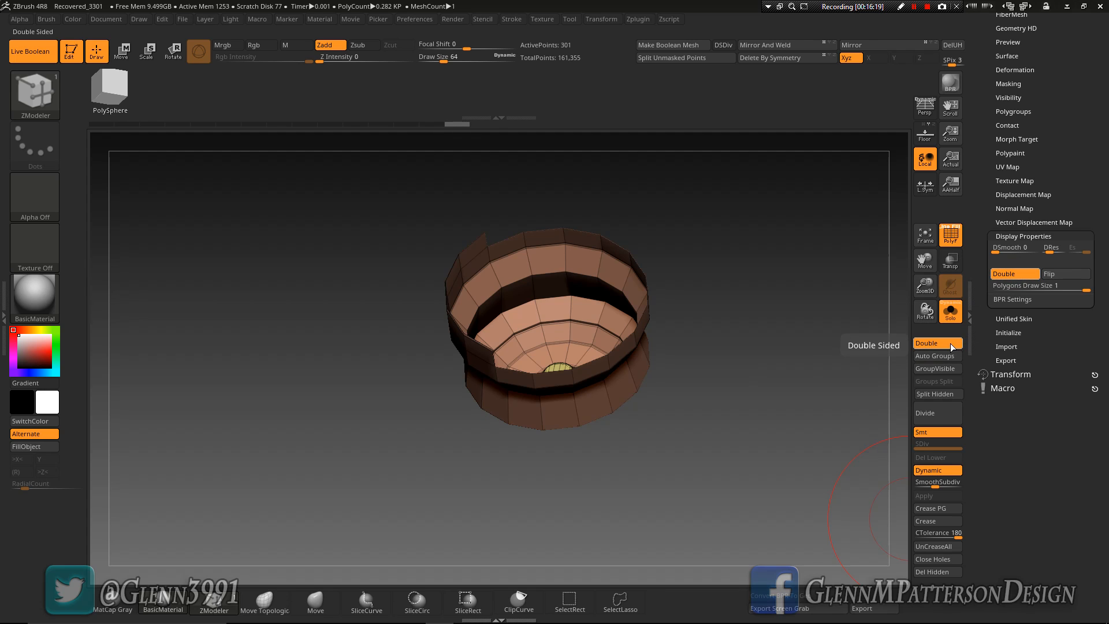
Hide the polygons protruding from the cap's cut edge and grow the visible area once
mouse_move(676, 462)
left_mouse_down()
mouse_move(670, 430)
mouse_move(639, 413)
left_mouse_up()
key("ctrl")
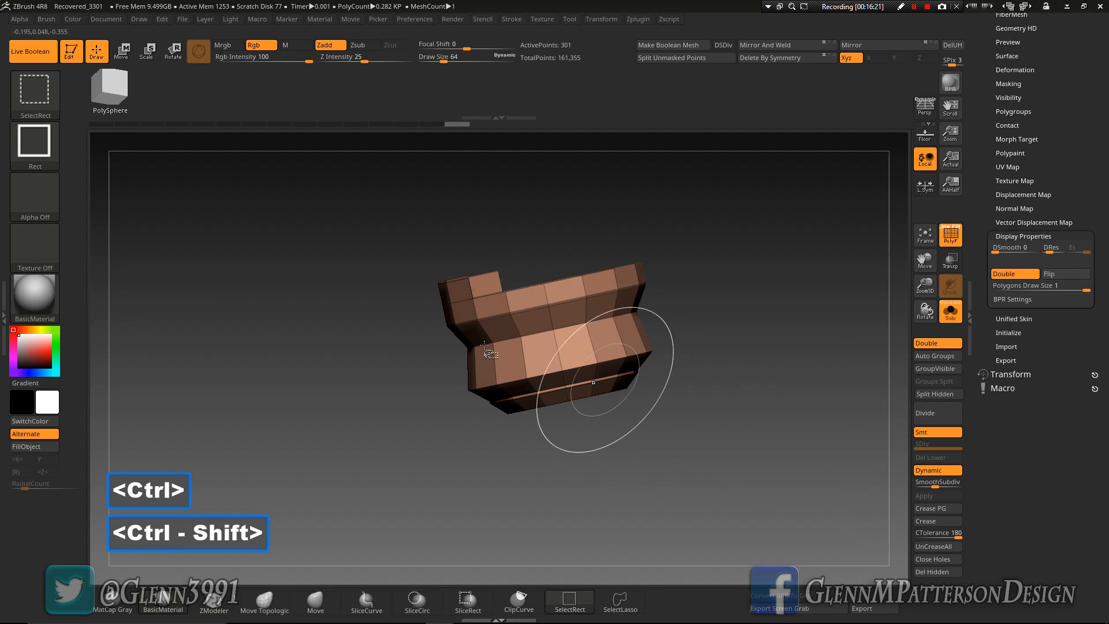
left_click_drag(389, 252, 471, 293, "ctrl+alt+shift")
left_click_drag(1000, 119, 1001, 272)
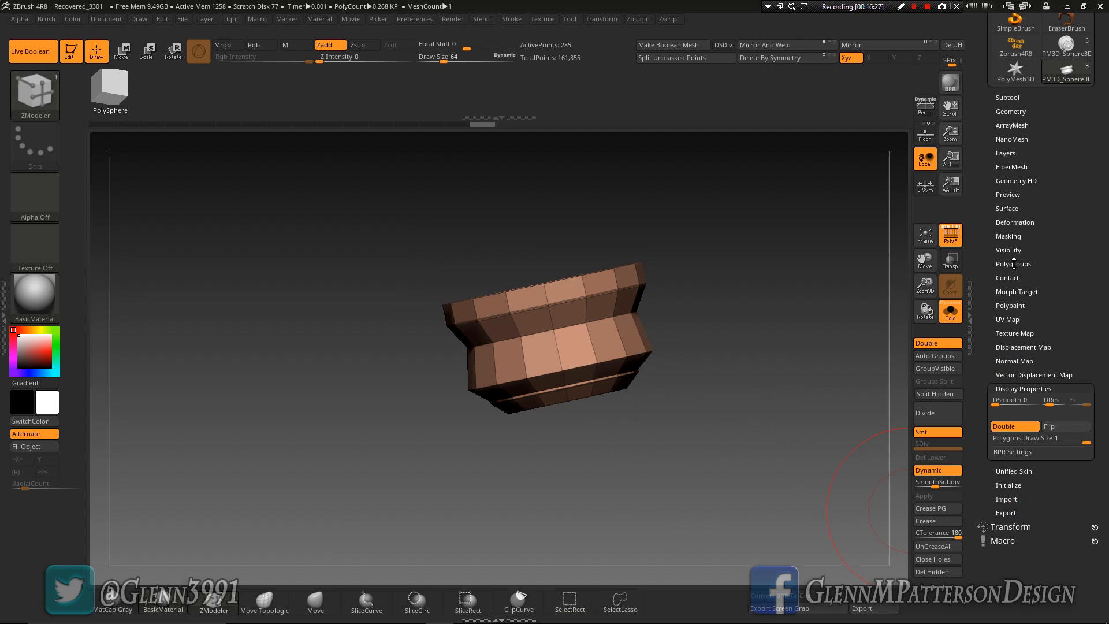
left_click(1010, 250)
left_click(1017, 275)
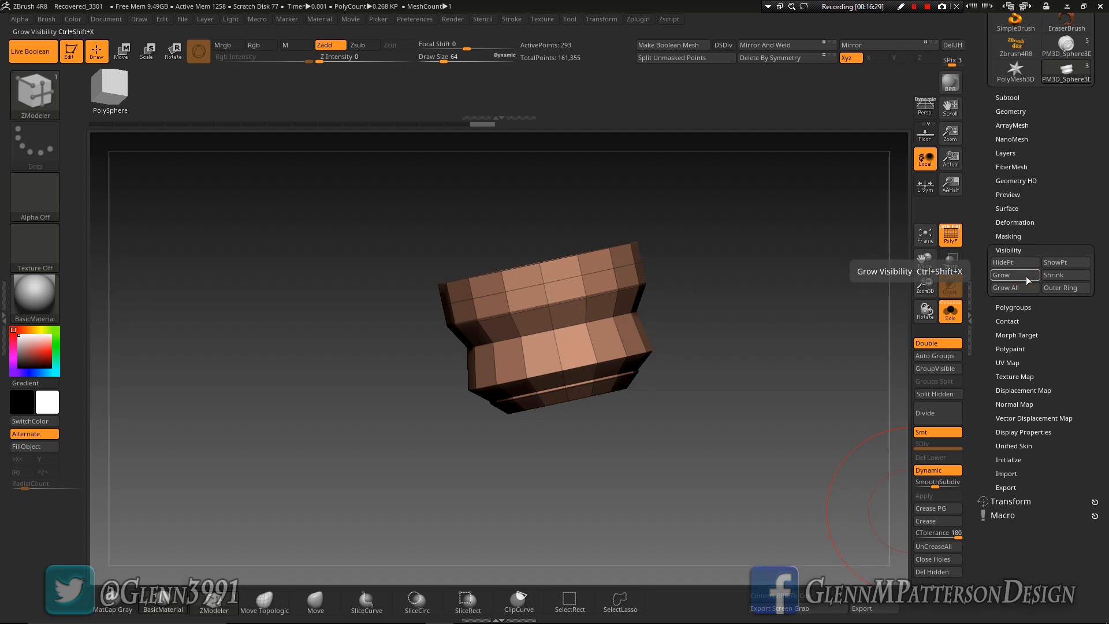
left_click_drag(778, 339, 788, 403)
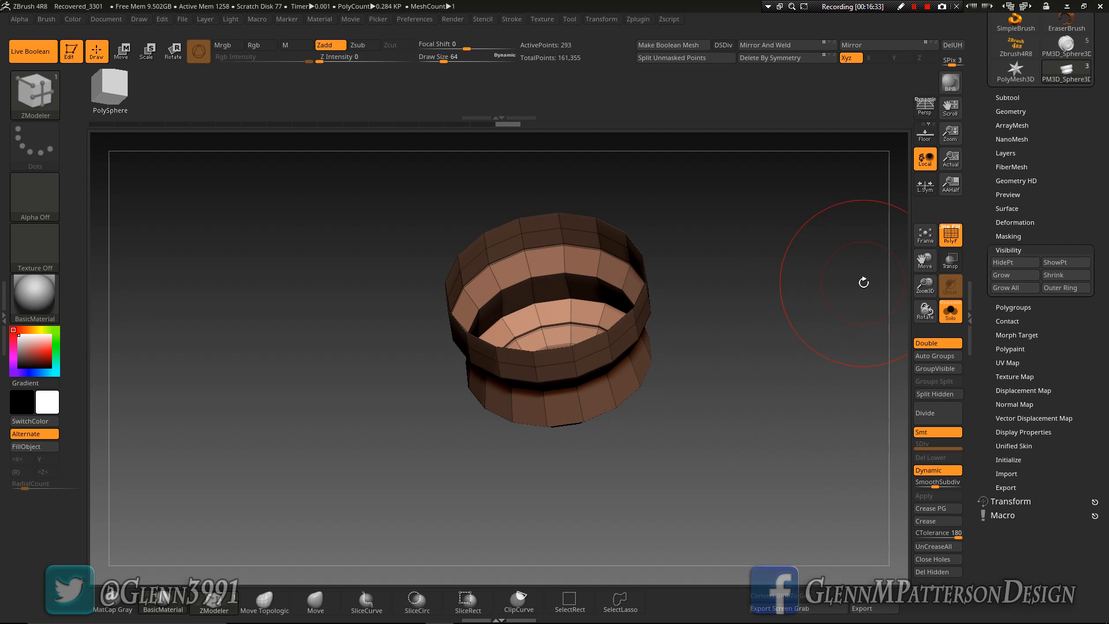
Delete the cap's hidden polygons and close its open end
left_click_drag(1020, 111, 1007, 114)
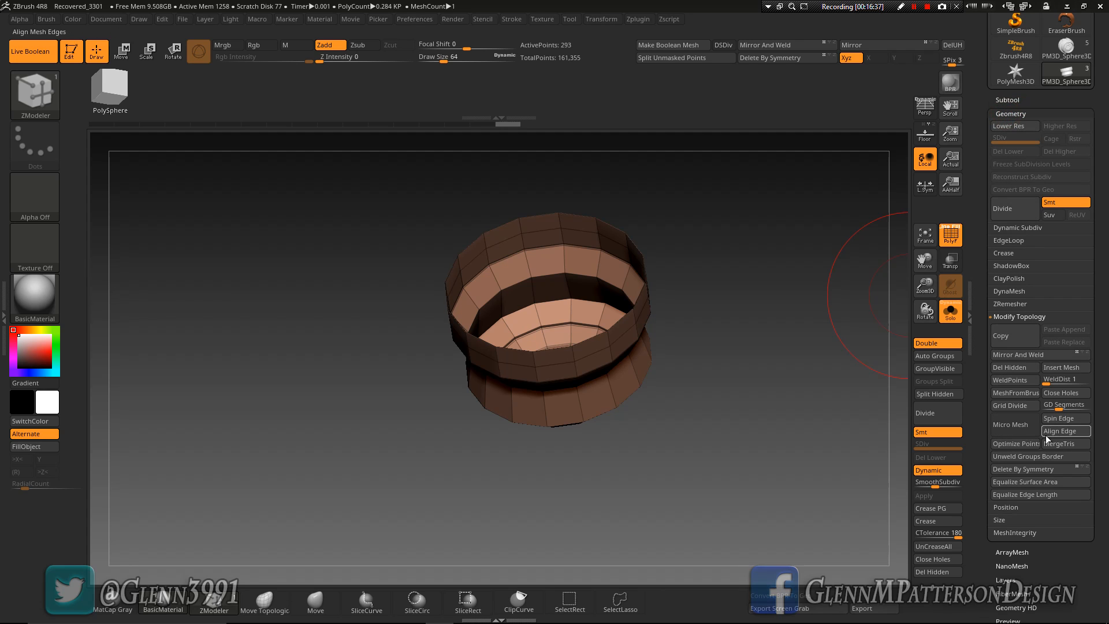
left_click(1015, 367)
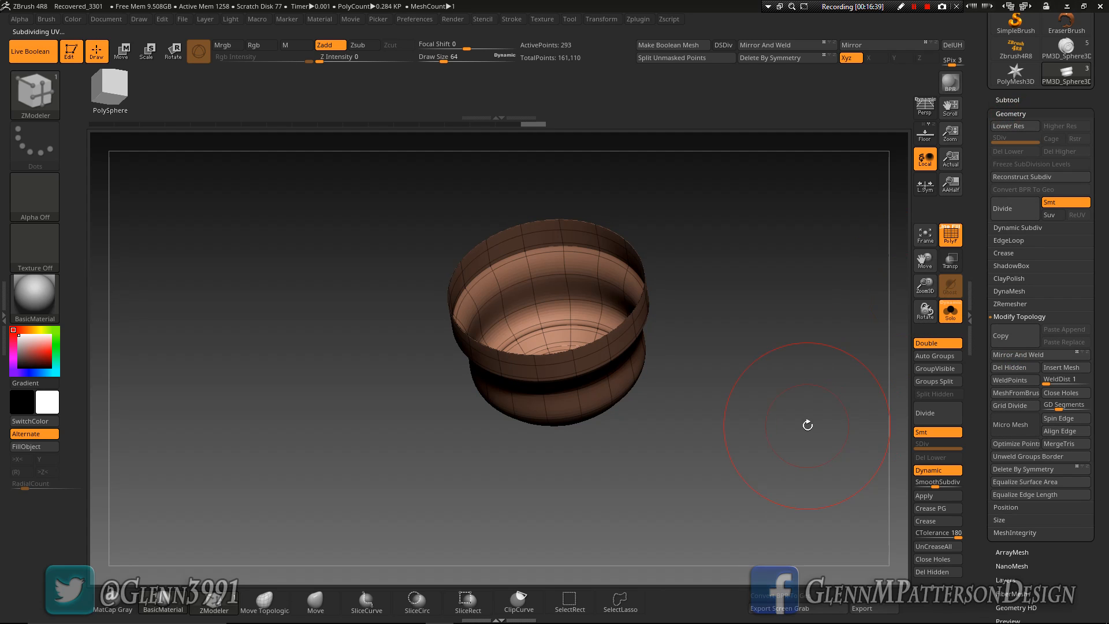
left_click(1068, 394)
left_click_drag(746, 453, 840, 447)
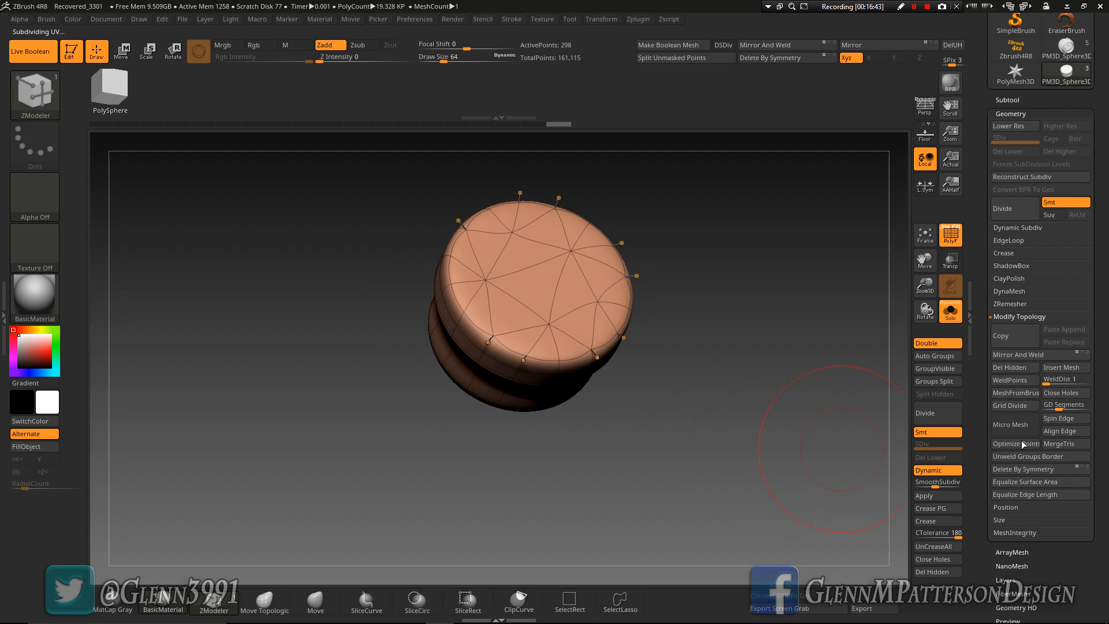
Crease the cap's edges by polygroup
left_click(938, 508)
left_click_drag(697, 431, 708, 477)
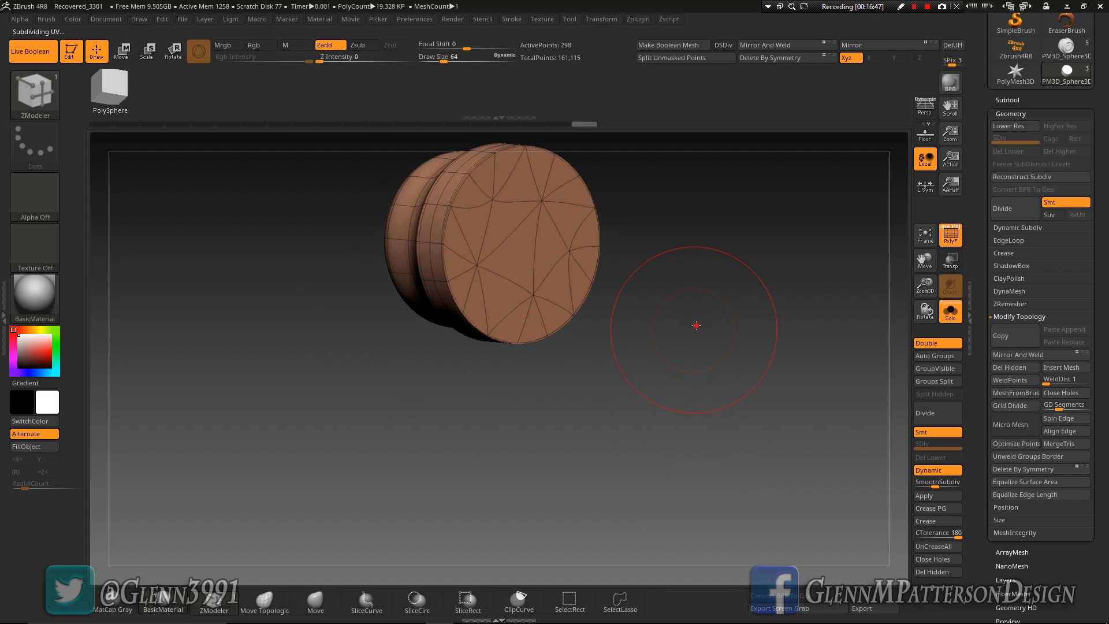
left_click_drag(696, 325, 700, 343)
Show the complete skull around the cap, turn off the polyframe, and face the eye sockets from the front
left_click(947, 315)
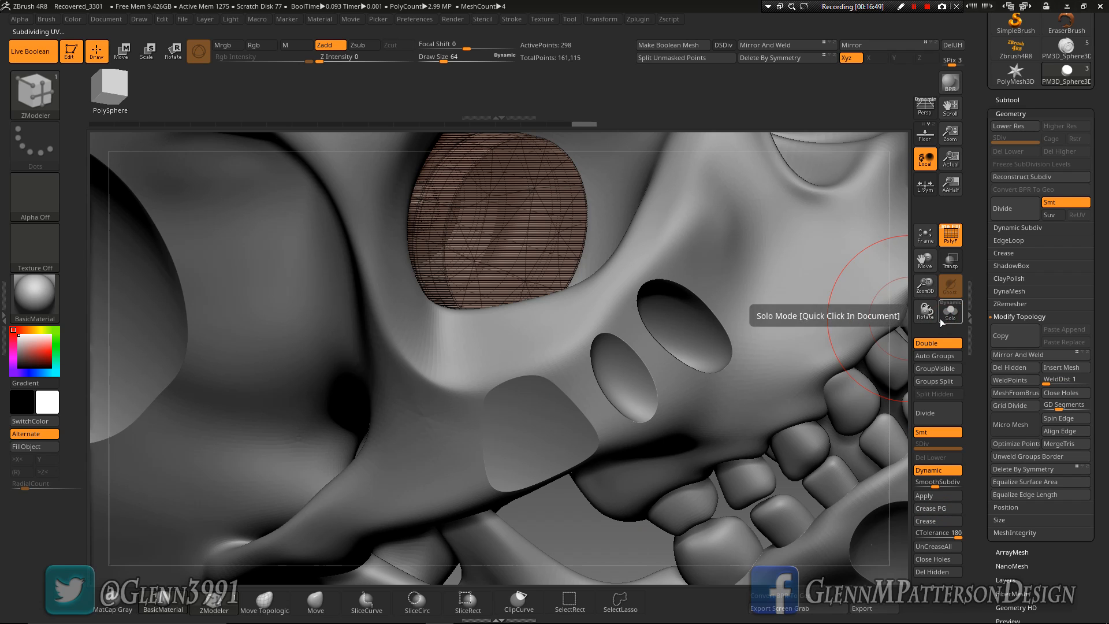
left_click_drag(682, 212, 662, 267)
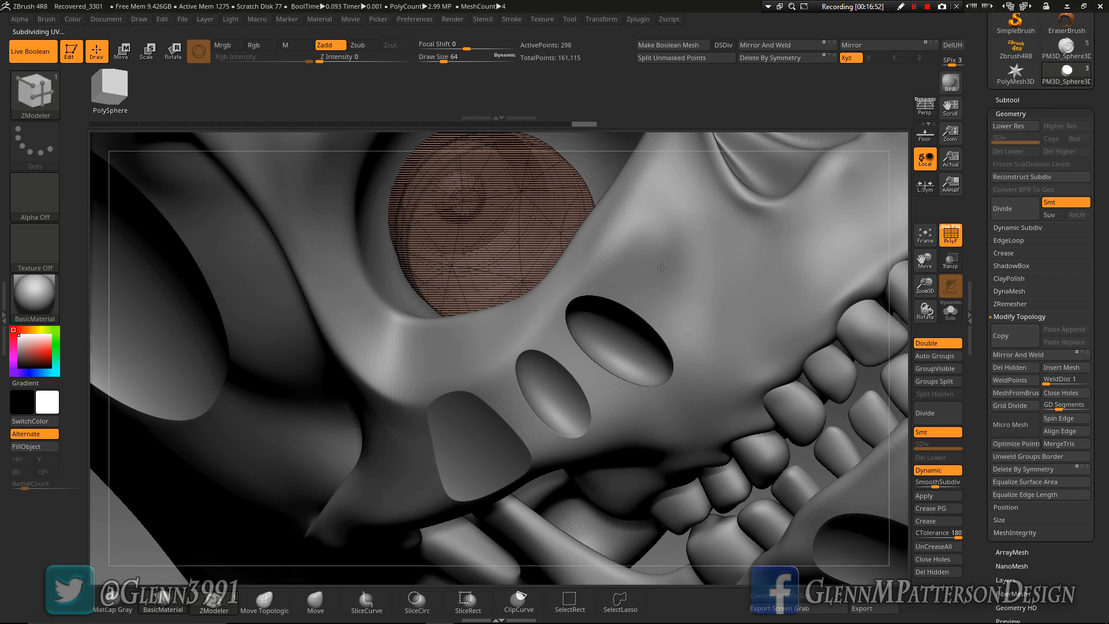
left_click(943, 247)
mouse_move(660, 282)
right_mouse_down()
mouse_move(595, 257)
mouse_move(673, 286)
mouse_move(681, 295)
mouse_move(667, 307)
mouse_move(719, 276)
right_mouse_up()
left_click(924, 234)
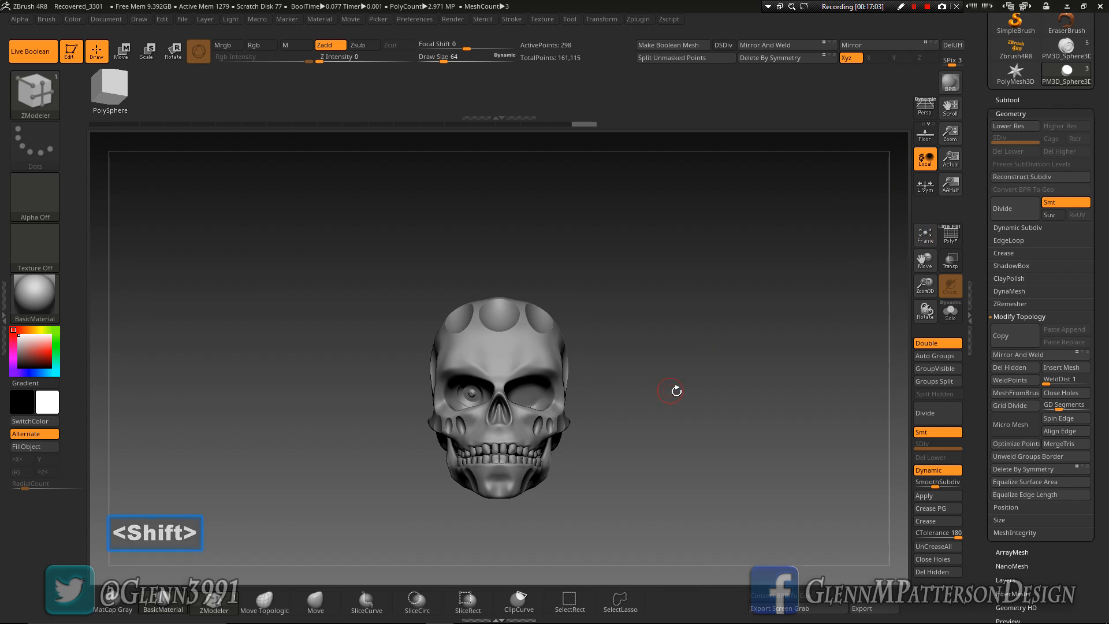
left_click_drag(925, 287, 877, 405)
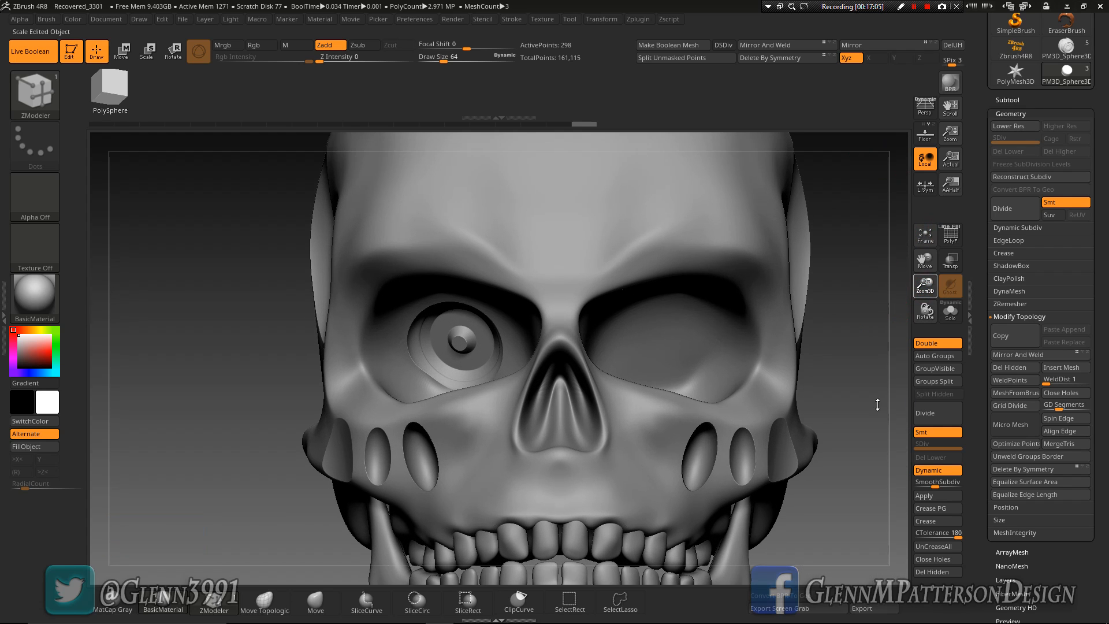
Rotate the cap to face forward and adjust its placement in the eye socket
left_click(122, 50)
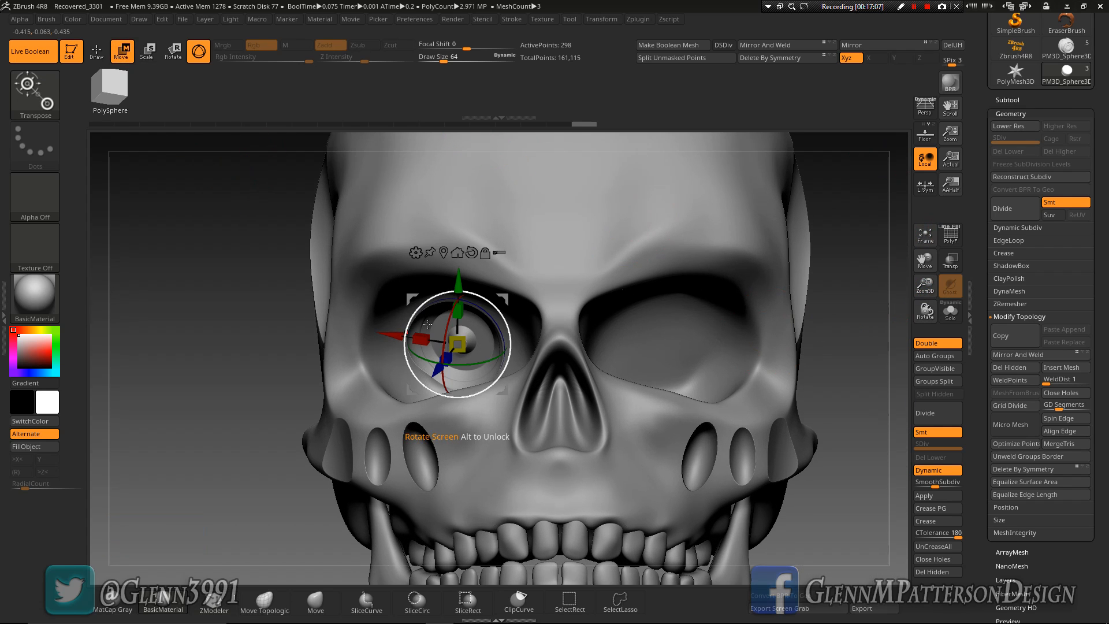
left_click_drag(476, 362, 445, 314)
right_click_drag(491, 338, 468, 345)
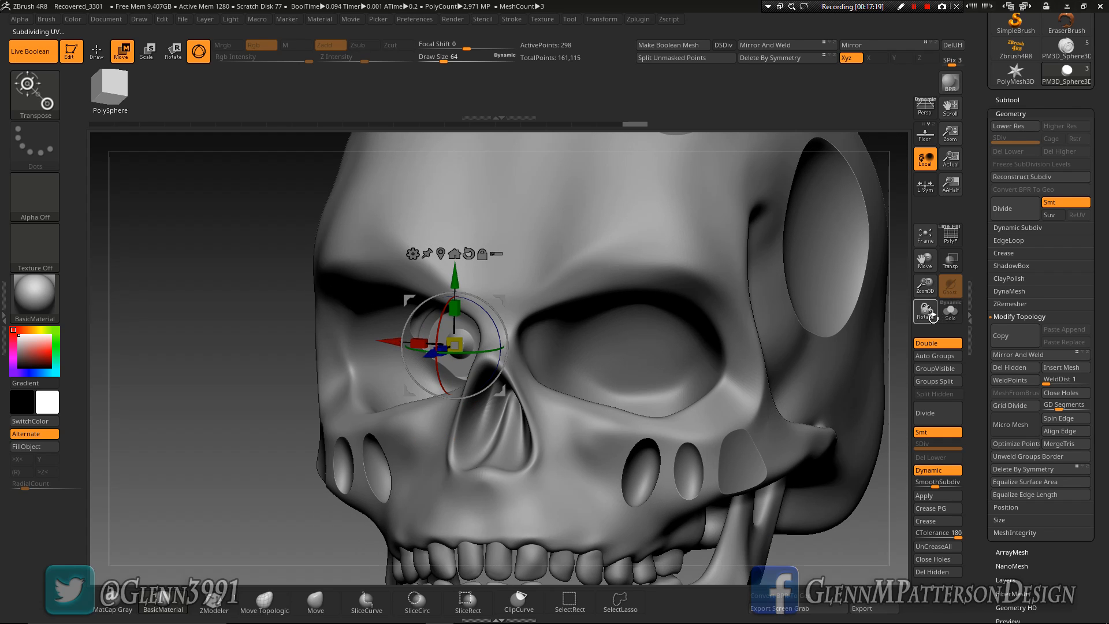
Isolate the cap and extend its flat end face outward with the ZModeler Move action targeting Flat Island
left_click(950, 314)
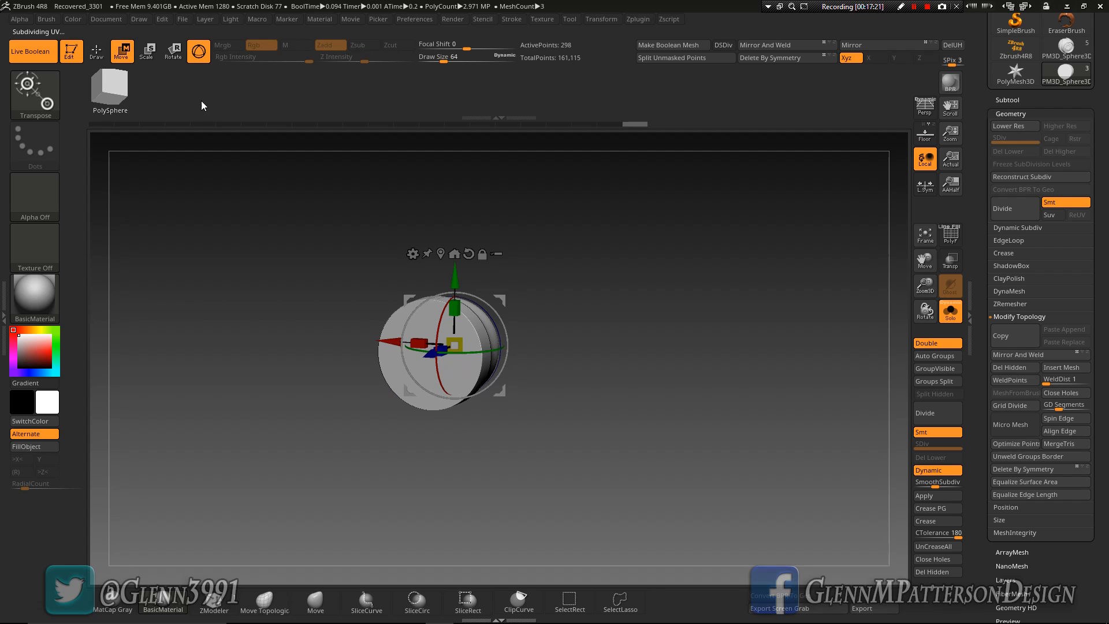
left_click(98, 54)
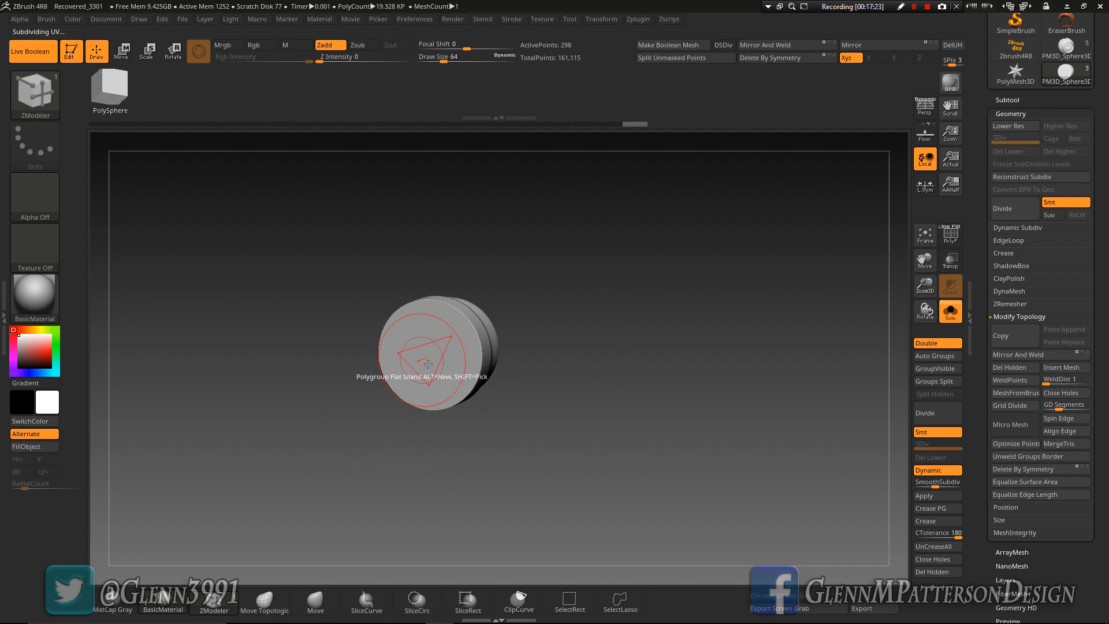
key("space")
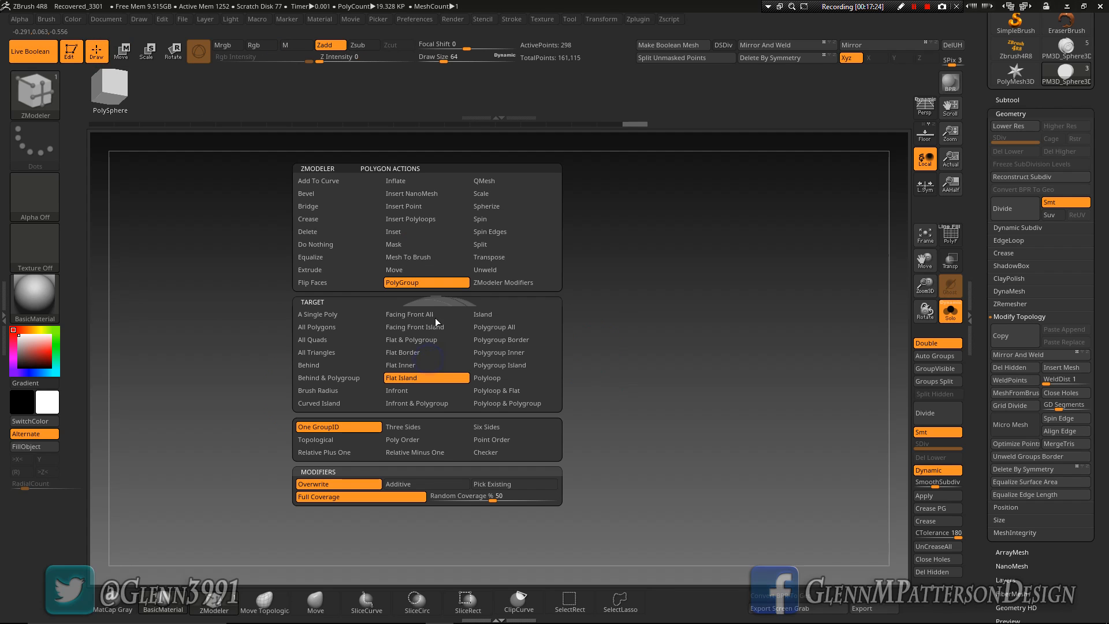
left_click(420, 270)
left_click(419, 378)
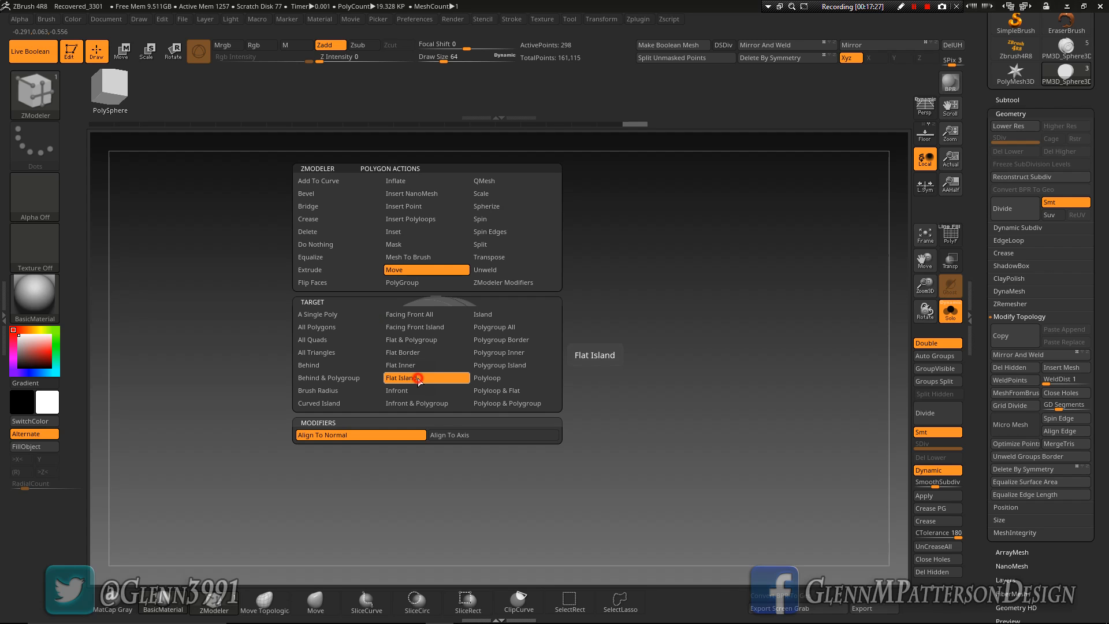
left_click_drag(429, 363, 339, 420)
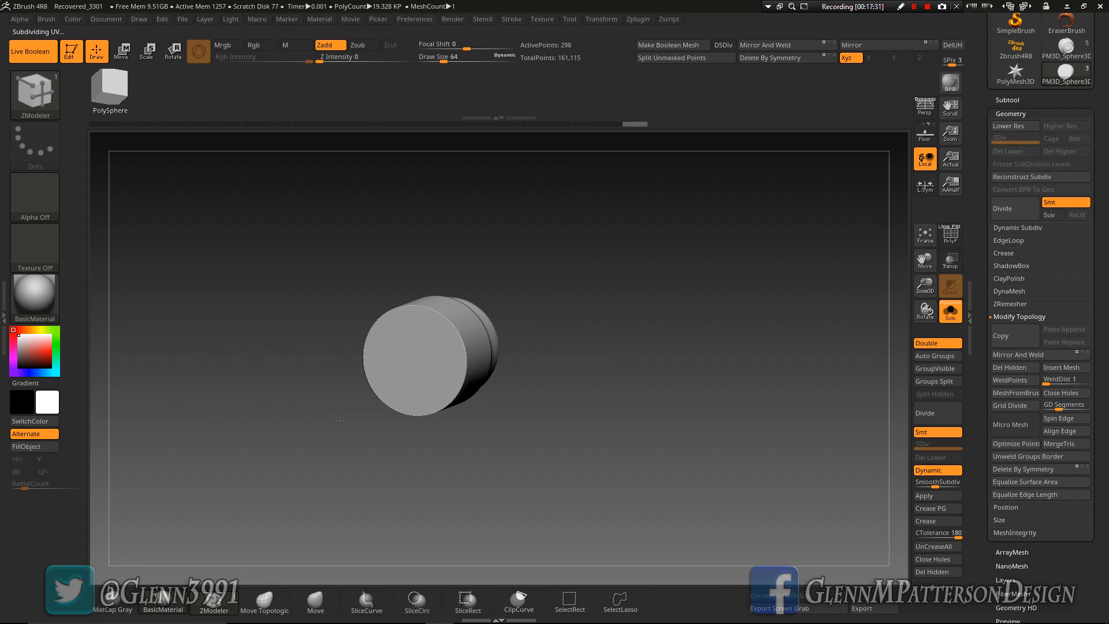
Examine the extended cap's cut in the eye socket from the front and side, with and without the skull
left_click(953, 313)
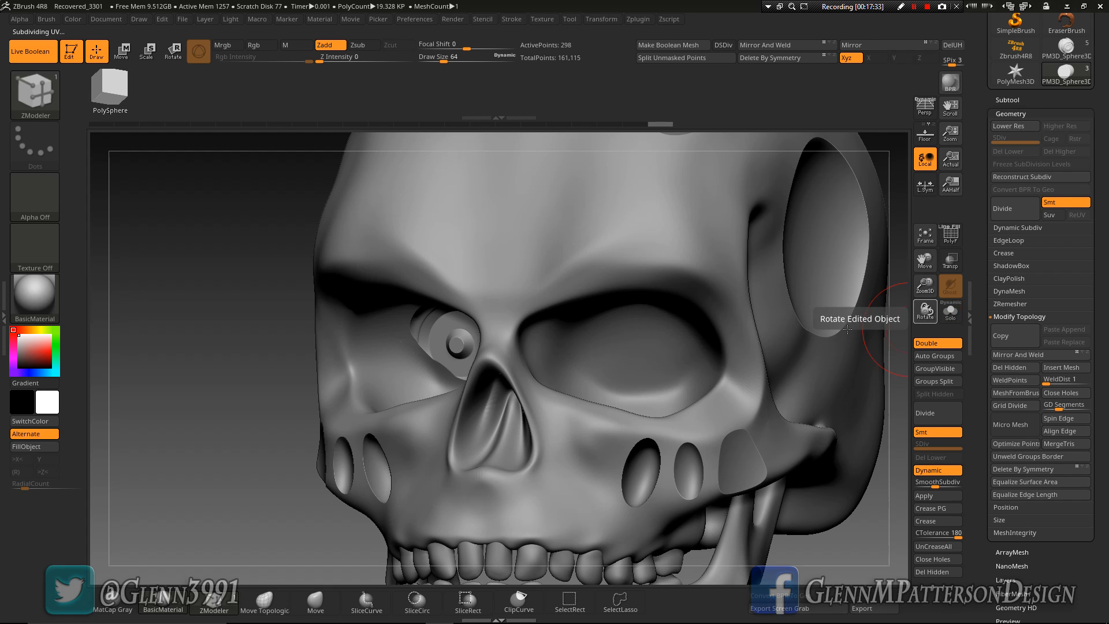
left_click_drag(597, 376, 567, 375)
right_click_drag(568, 376, 567, 375)
left_click_drag(423, 339, 593, 354)
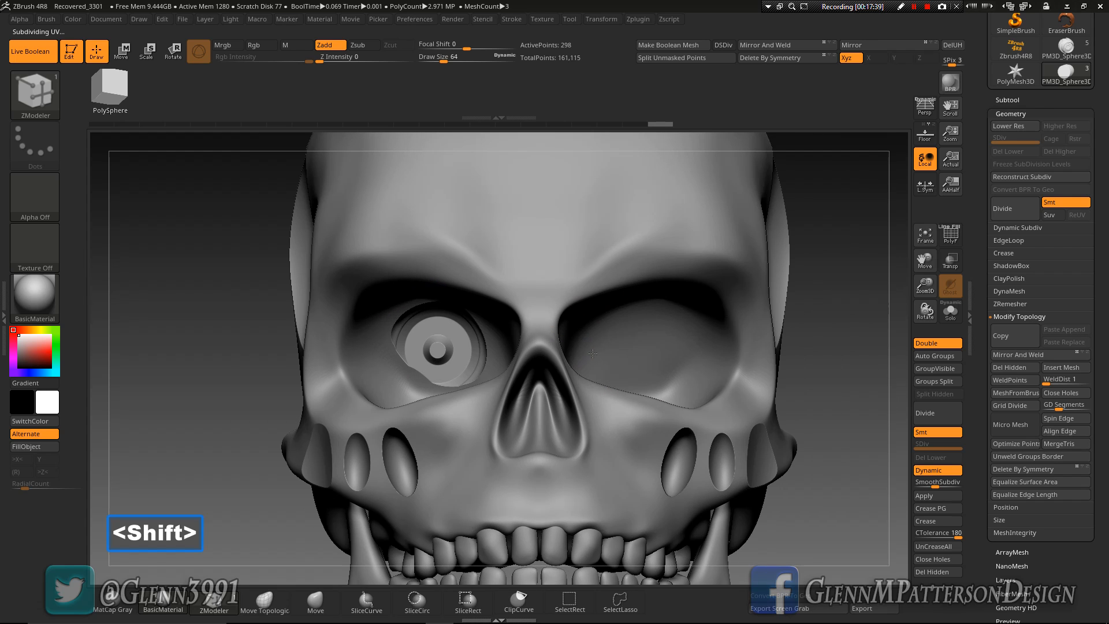
mouse_move(434, 370)
right_mouse_down()
mouse_move(346, 398)
mouse_move(442, 372)
right_mouse_up()
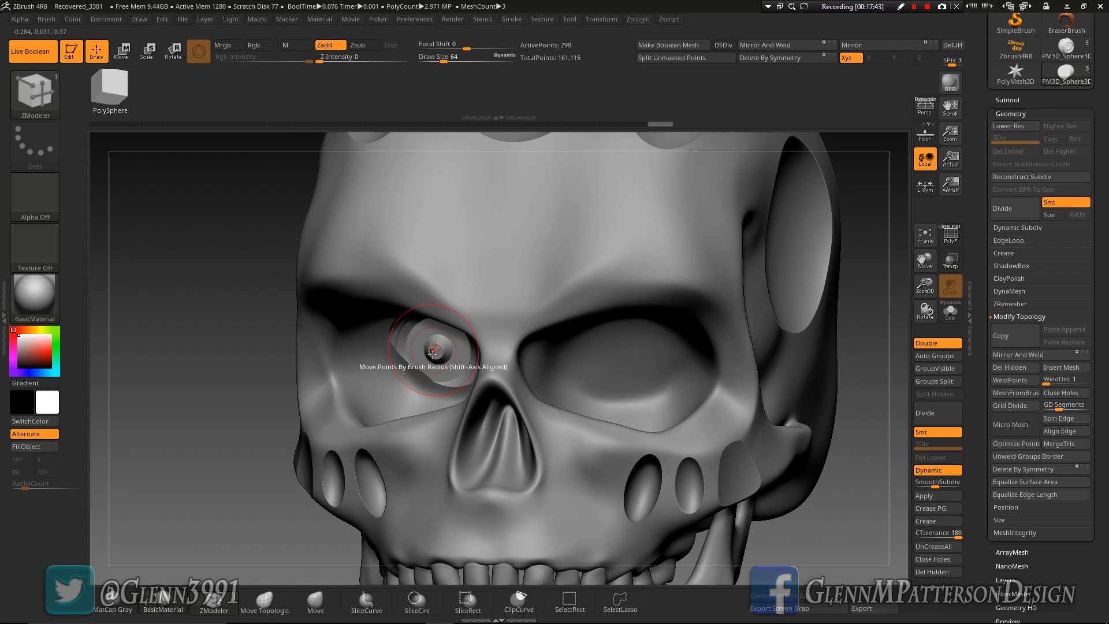
left_click(950, 311)
right_click_drag(496, 393, 554, 366)
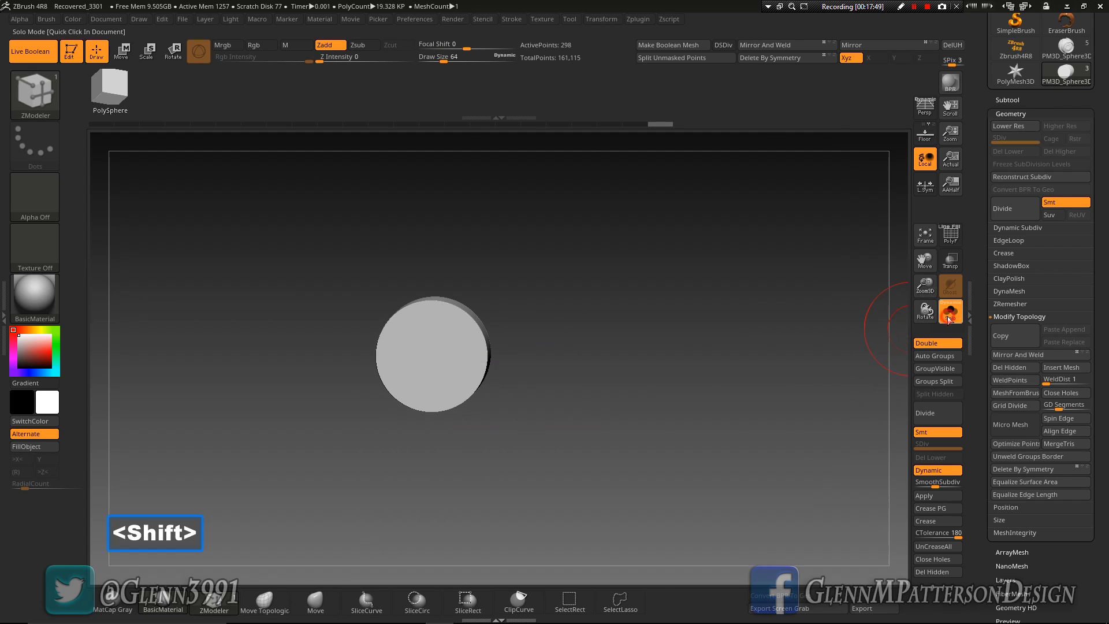
left_click(950, 316)
Reposition and enlarge the cap inside the eye socket with the Move gizmo
left_click(123, 53)
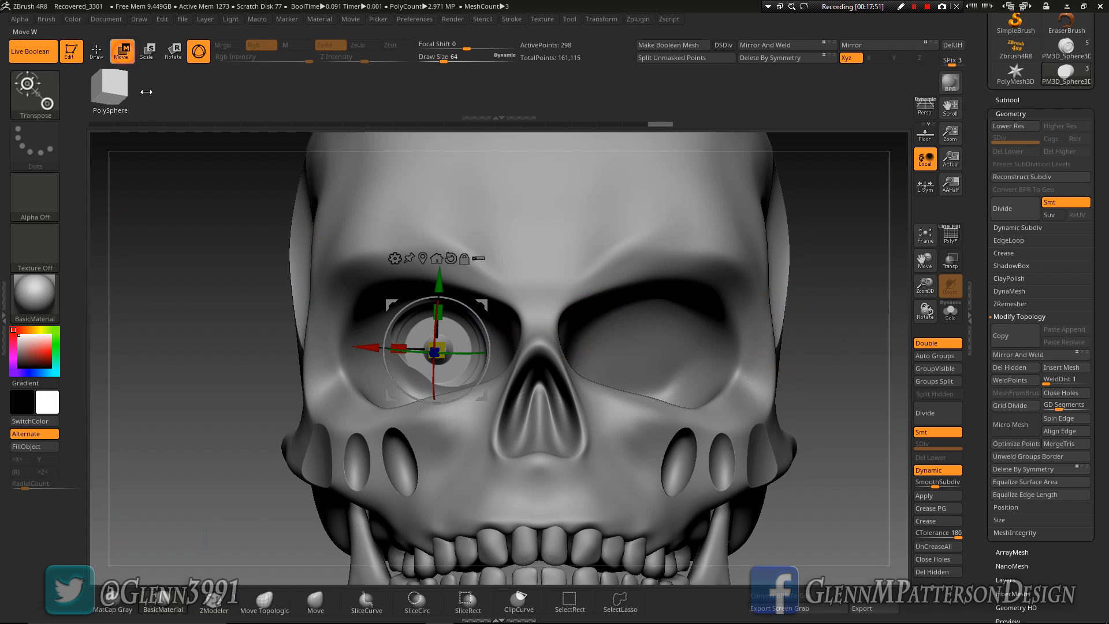
left_click_drag(443, 349, 453, 349)
right_click_drag(455, 377, 420, 377)
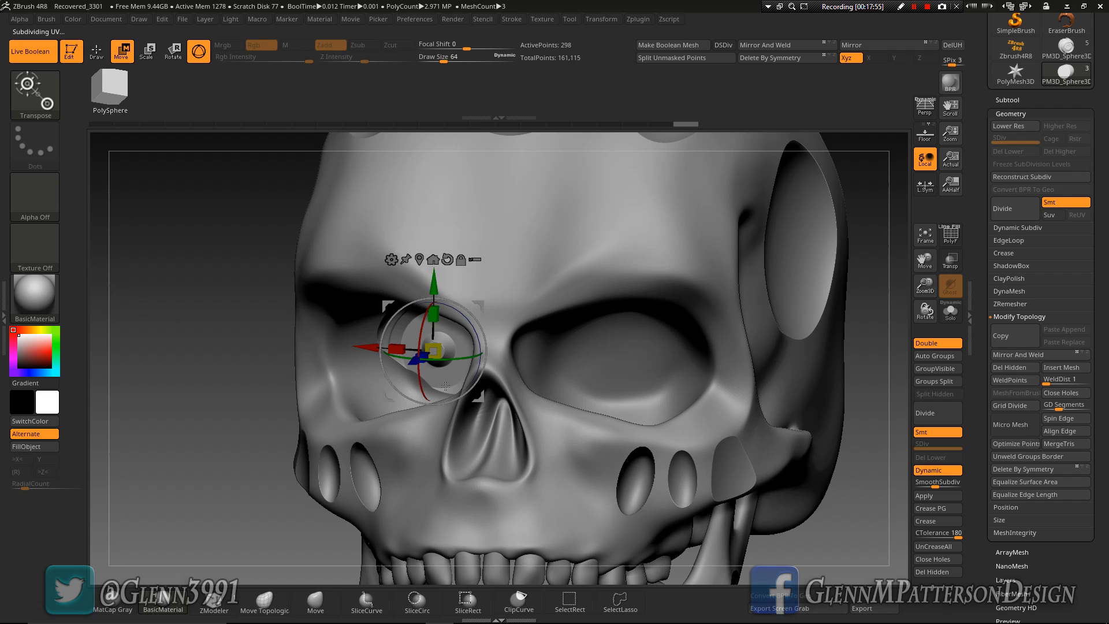
left_click_drag(413, 361, 418, 360)
right_click_drag(411, 368, 720, 381)
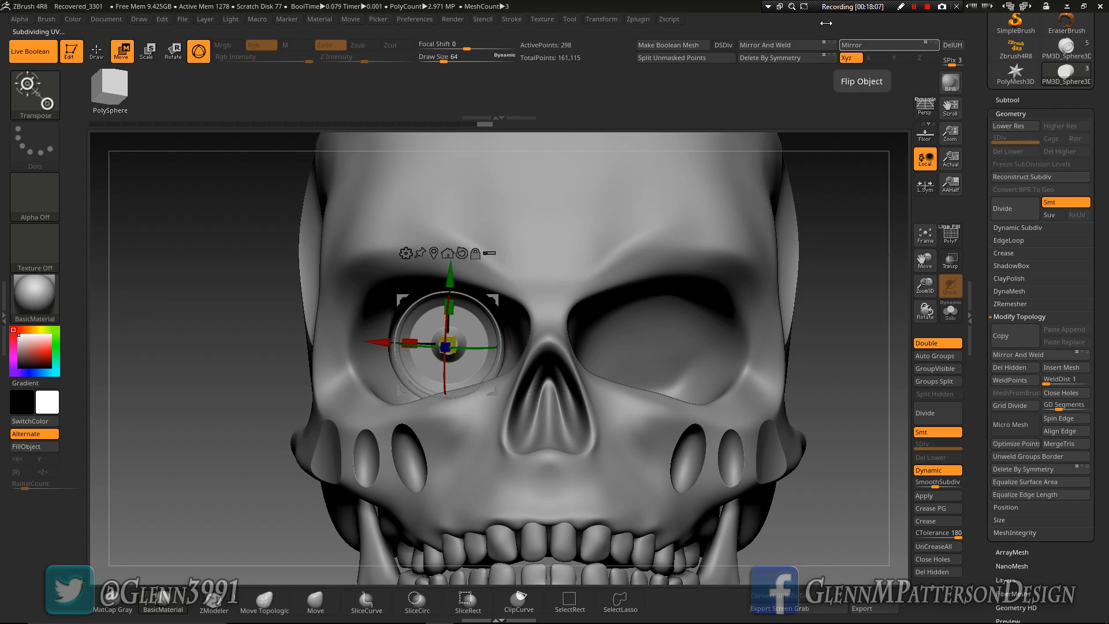
Mirror and weld the cap across to the opposite eye socket
left_click(788, 44)
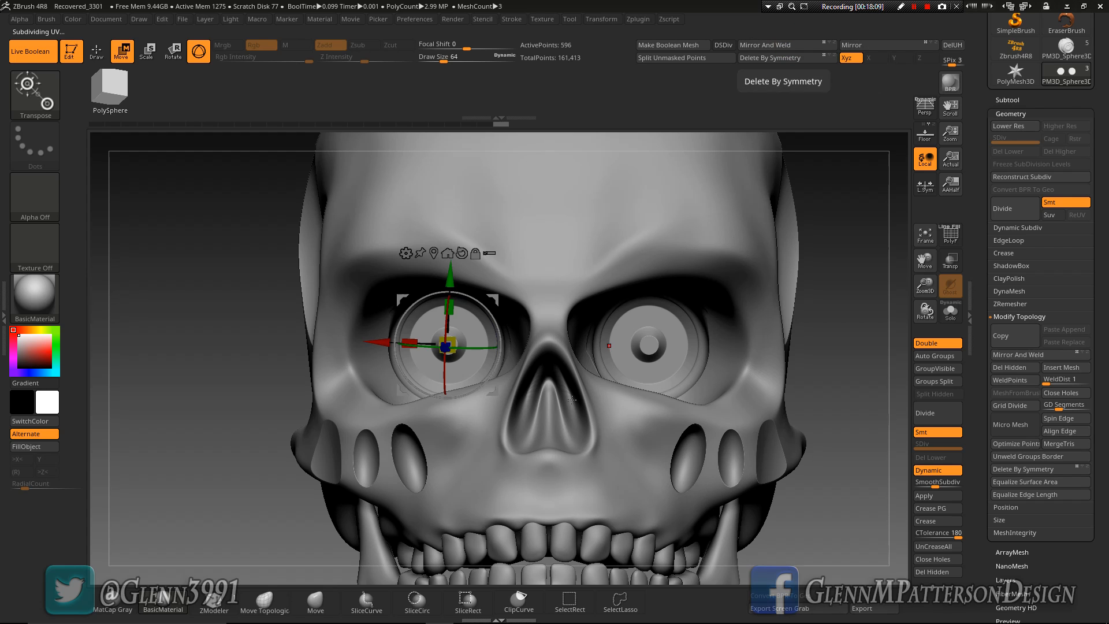
mouse_move(573, 456)
right_mouse_down()
mouse_move(584, 461)
mouse_move(556, 465)
right_mouse_up()
mouse_move(782, 383)
right_mouse_down()
mouse_move(759, 361)
mouse_move(774, 372)
right_mouse_up()
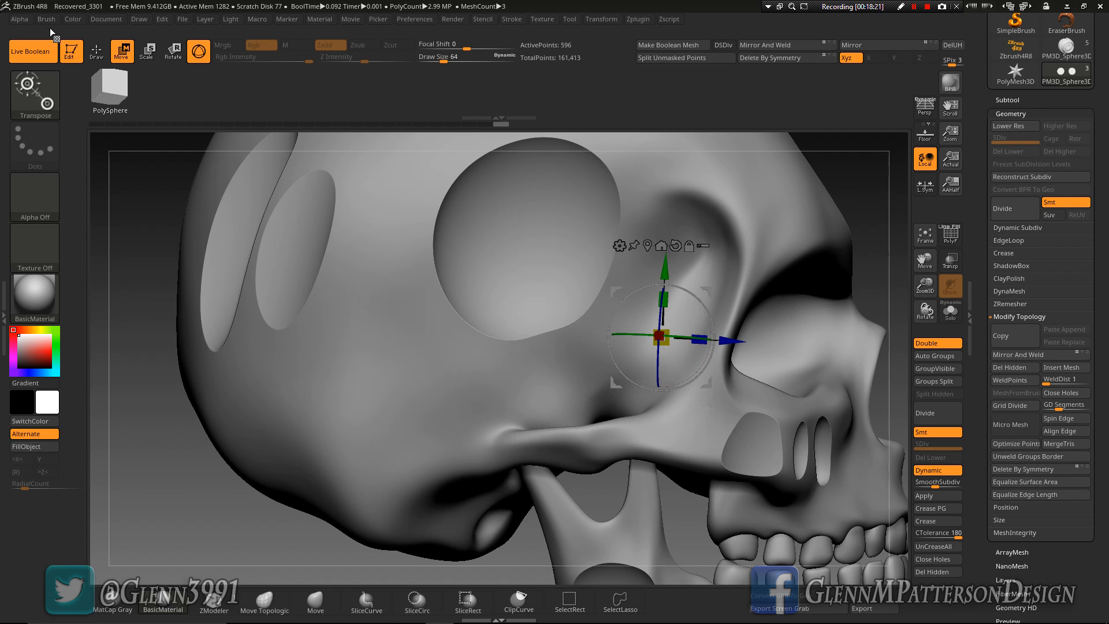
Return to Draw mode and examine the mirrored eye-socket cuts up close and on the whole skull
left_click(97, 53)
mouse_move(768, 430)
right_mouse_down()
mouse_move(681, 444)
mouse_move(754, 436)
right_mouse_up()
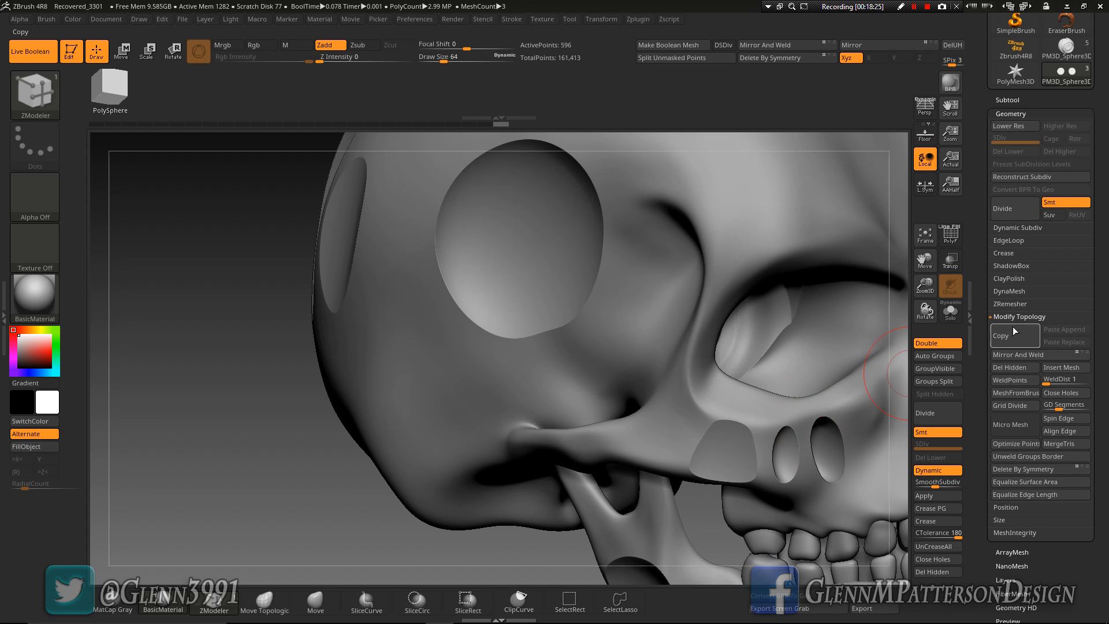
left_click(925, 240)
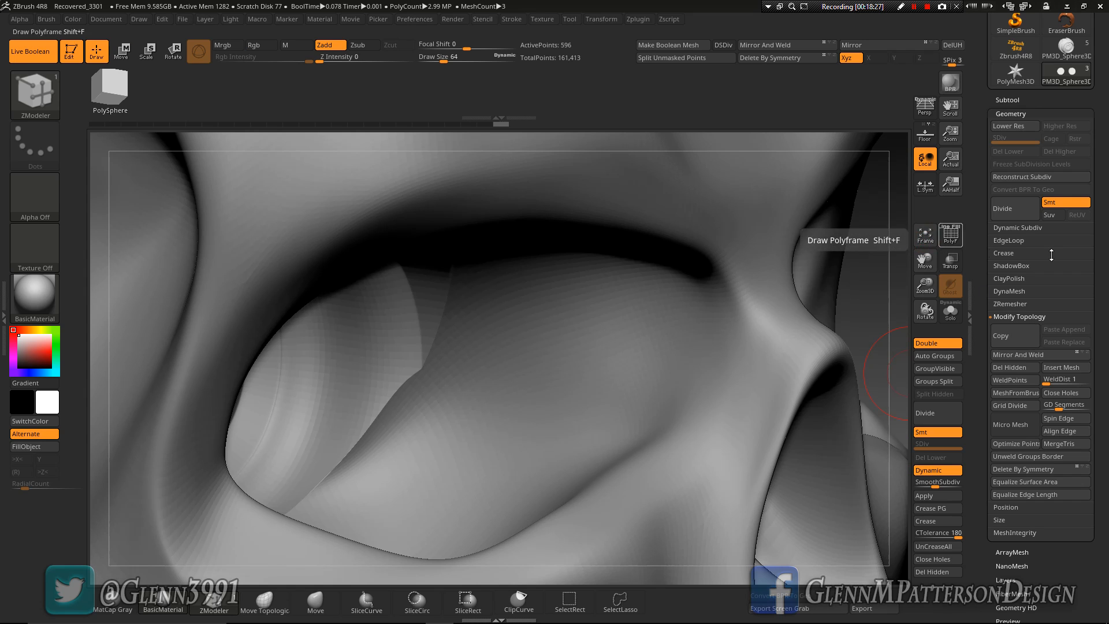
left_click(925, 240)
left_click_drag(925, 286, 917, 376)
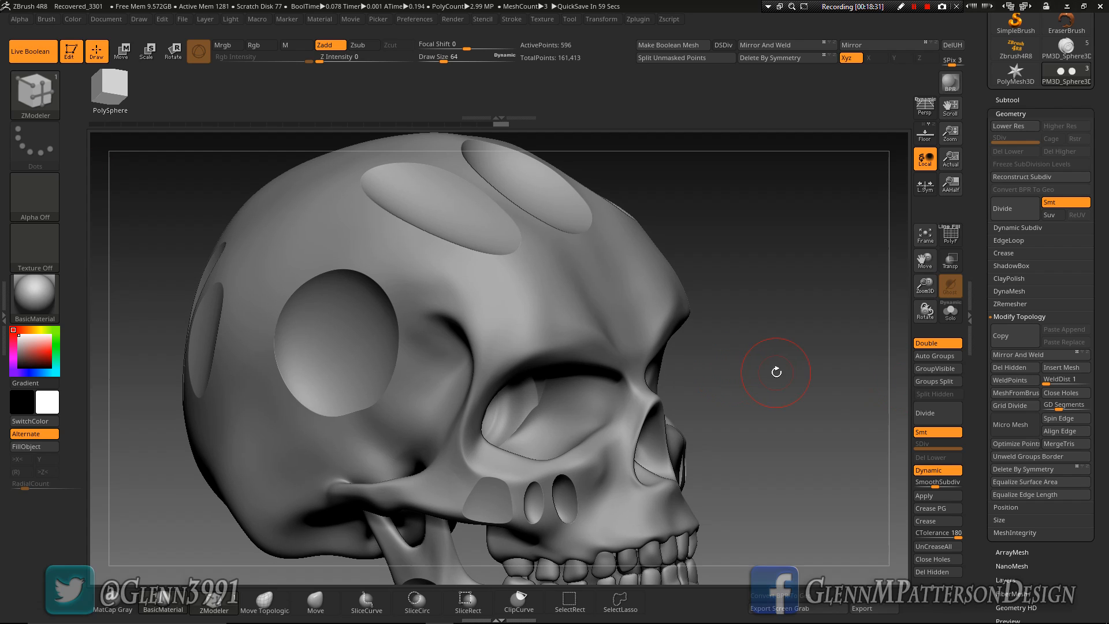
Make the skull the active subtool and subdivide it
key("n")
left_click(649, 410)
key("ctrl+d")
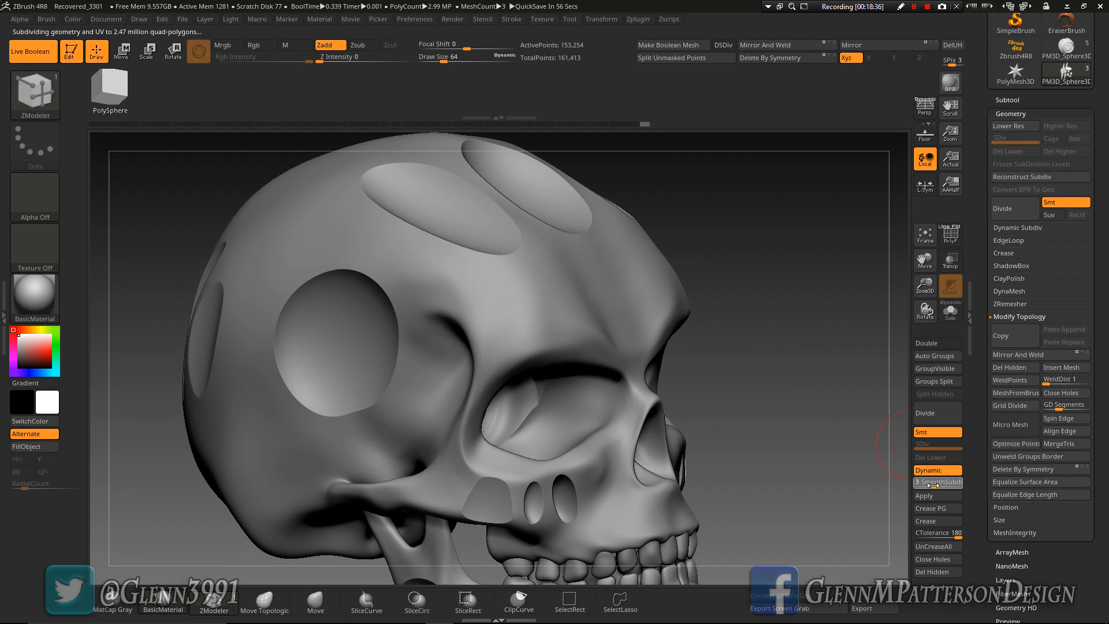
Generate the Boolean mesh from the skull subtools with the DSDiv option enabled
mouse_move(779, 435)
left_mouse_down()
mouse_move(664, 435)
mouse_move(777, 436)
mouse_move(874, 354)
left_mouse_up()
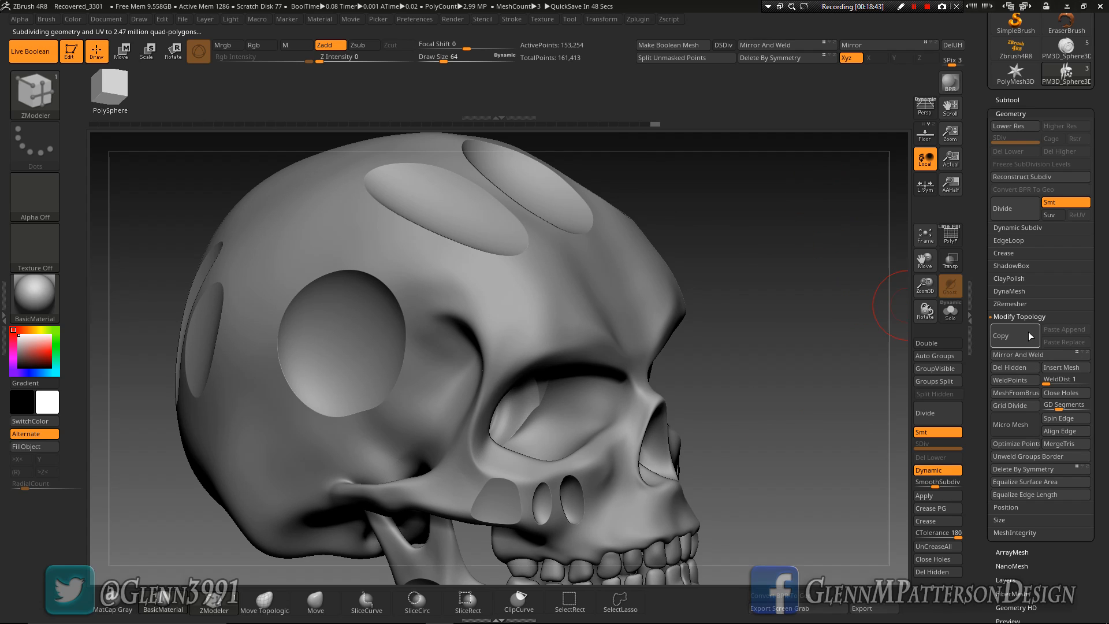
left_click(1008, 100)
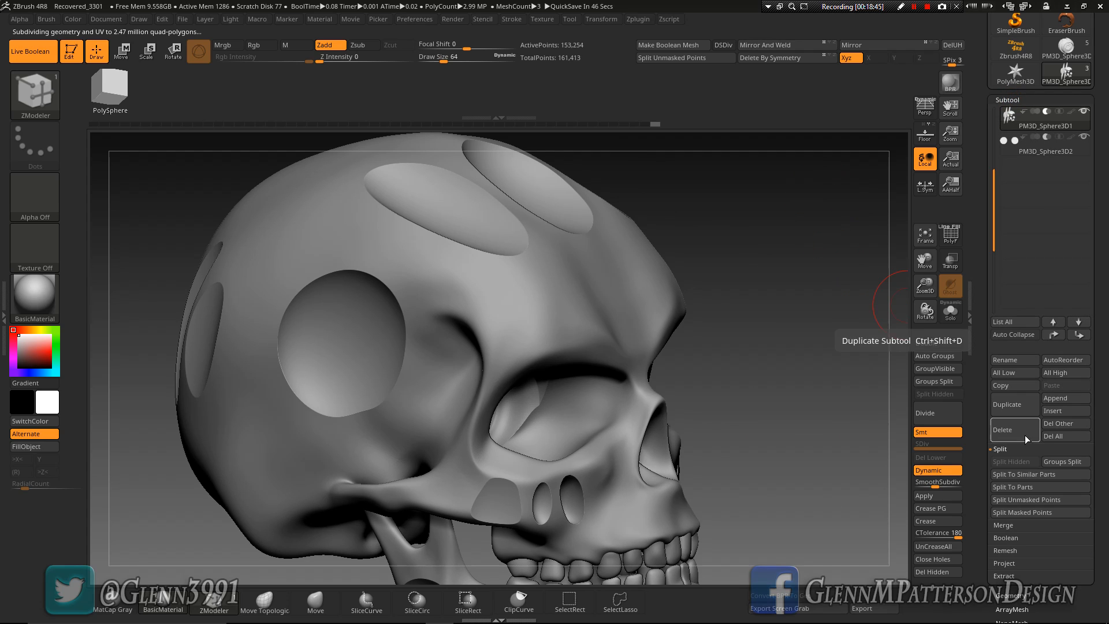
left_click(1011, 537)
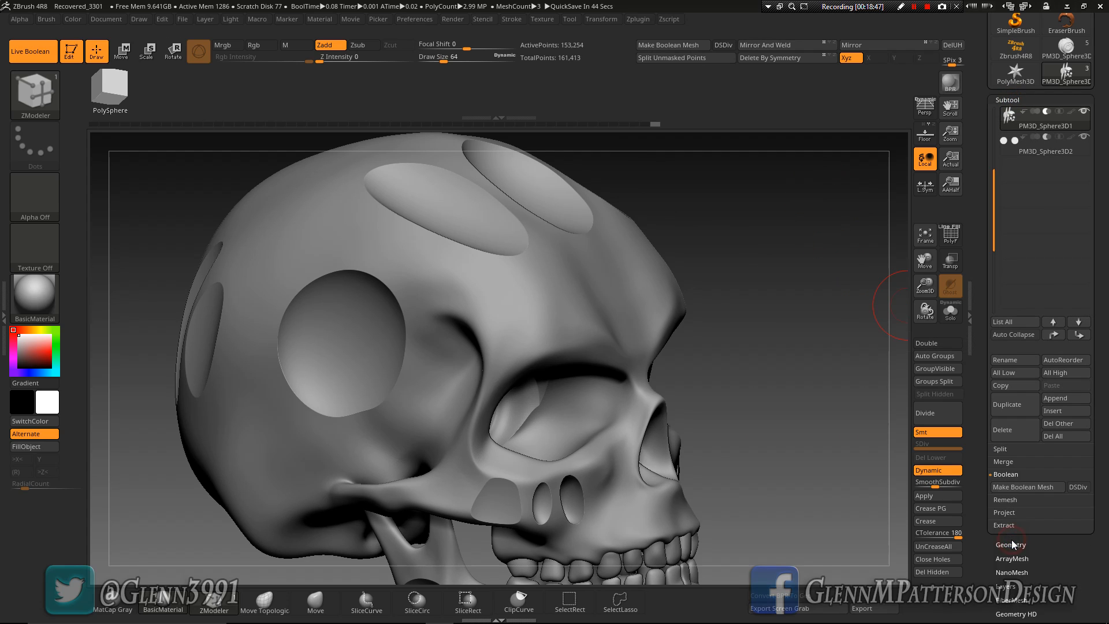
left_click(1078, 487)
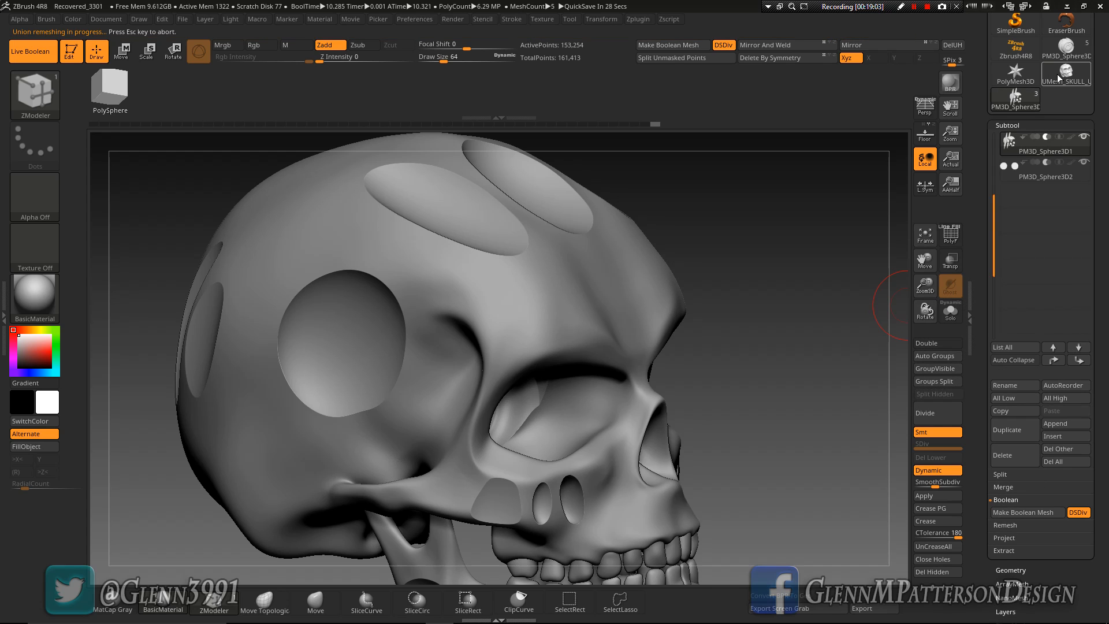
Switch to the generated UMesh_SKULL_UV tool and turn on PolyFrame to examine its topology and polygroups
left_click(1060, 78)
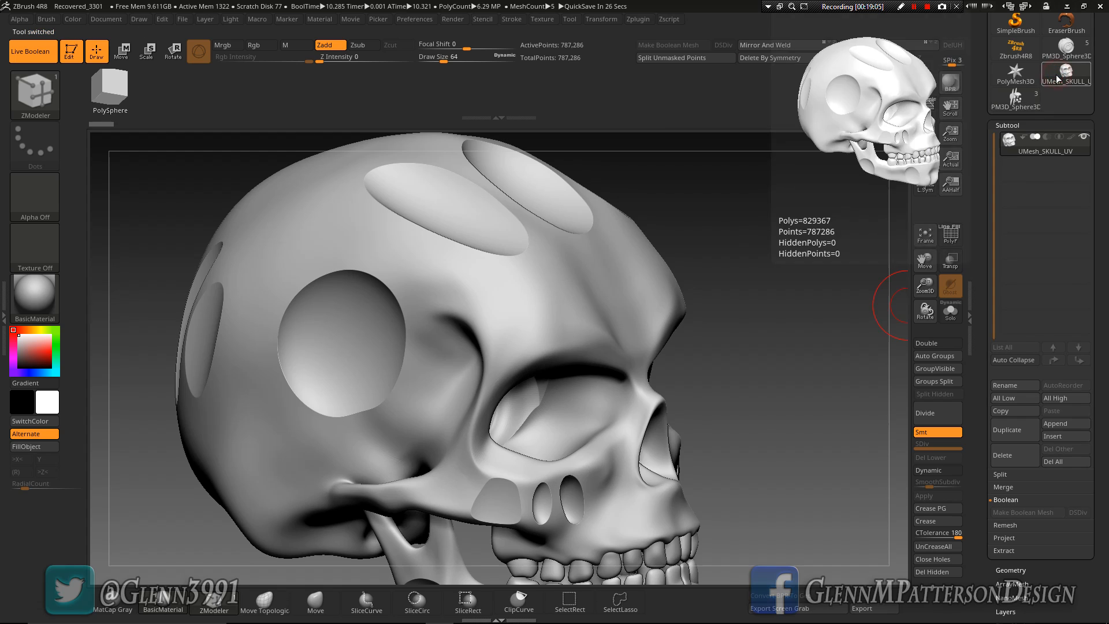
right_click_drag(623, 445, 508, 442)
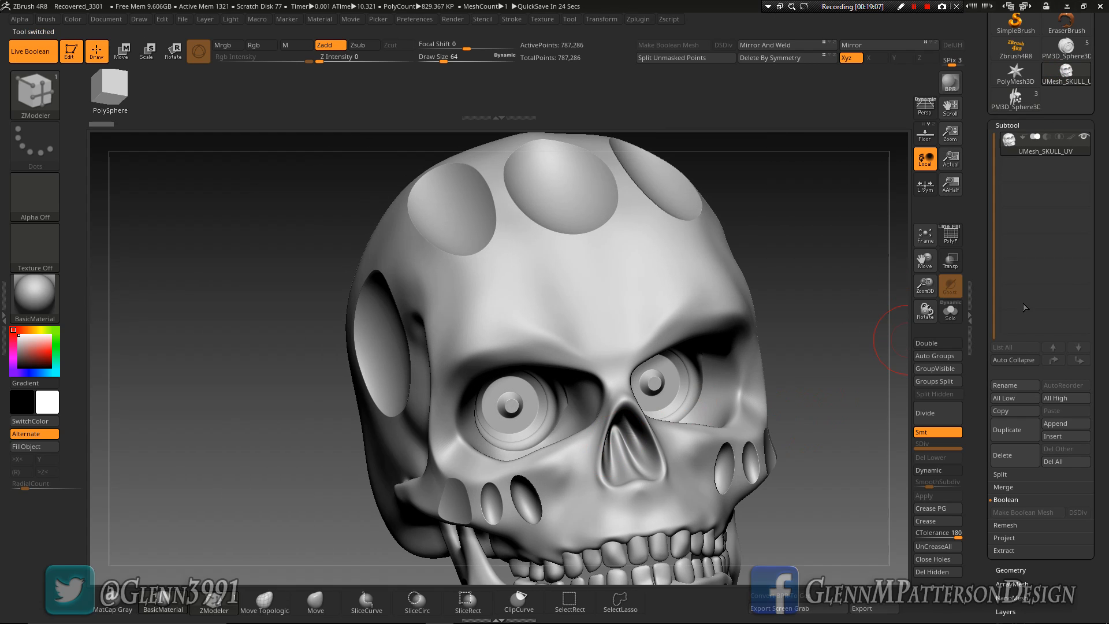
left_click(948, 236)
right_click_drag(630, 411, 684, 449)
left_click(683, 449)
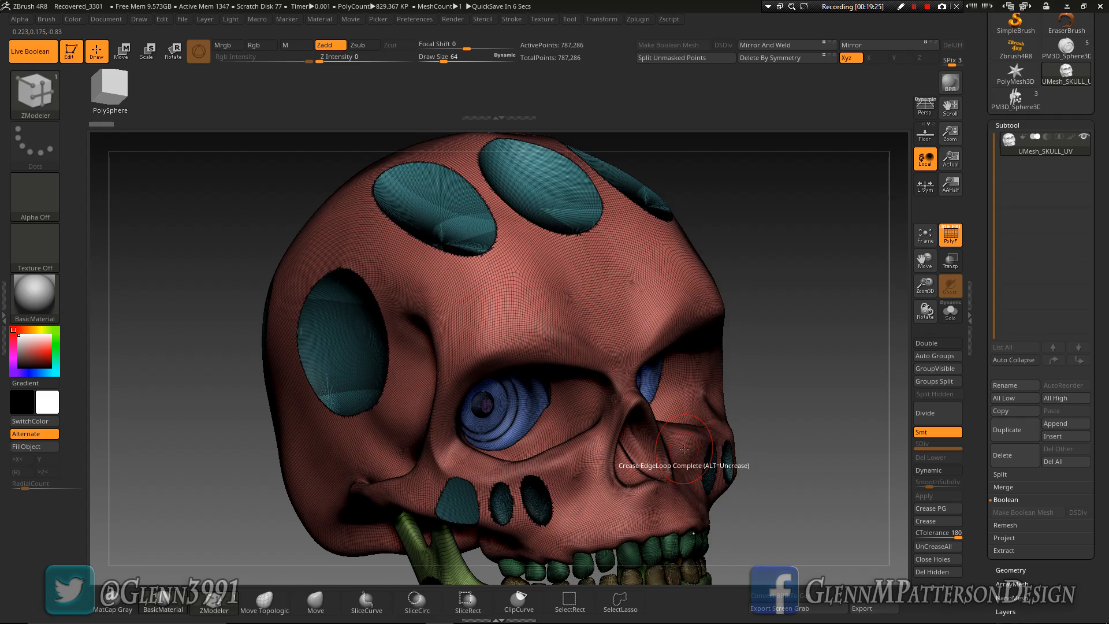
key("F9")
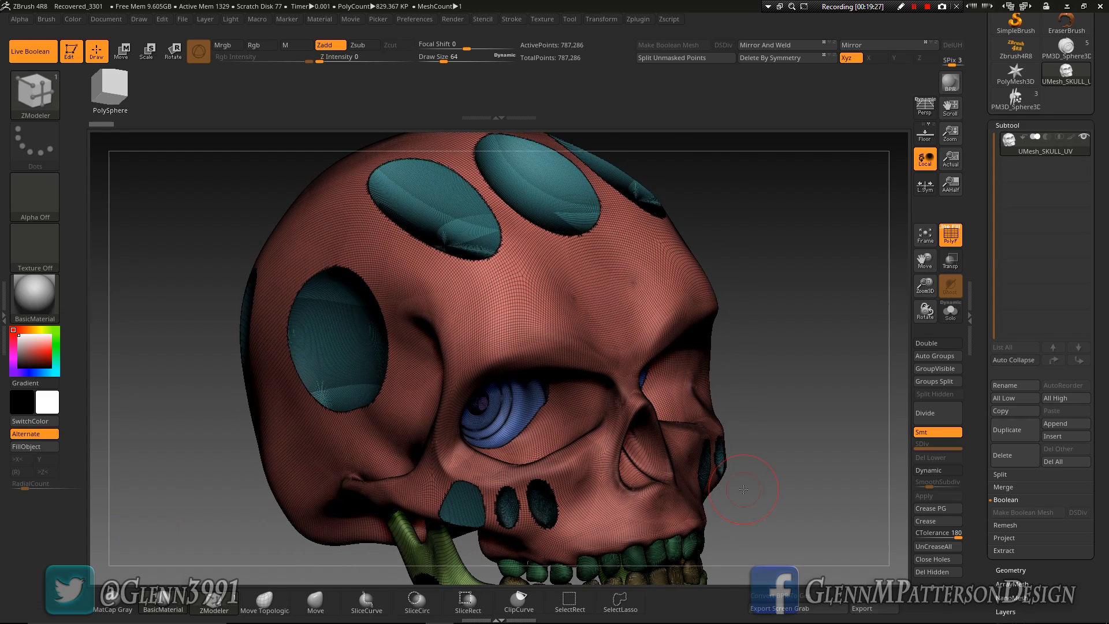
Fit the whole skull in side view and choose the SliceCurve brush
right_click_drag(599, 332, 797, 272)
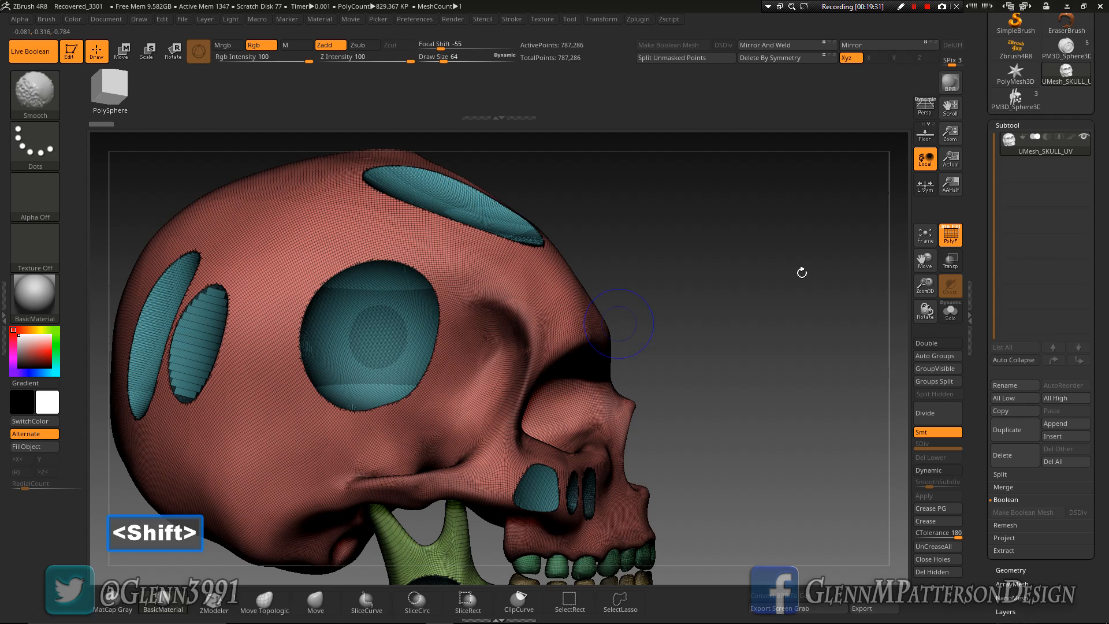
left_click(926, 242)
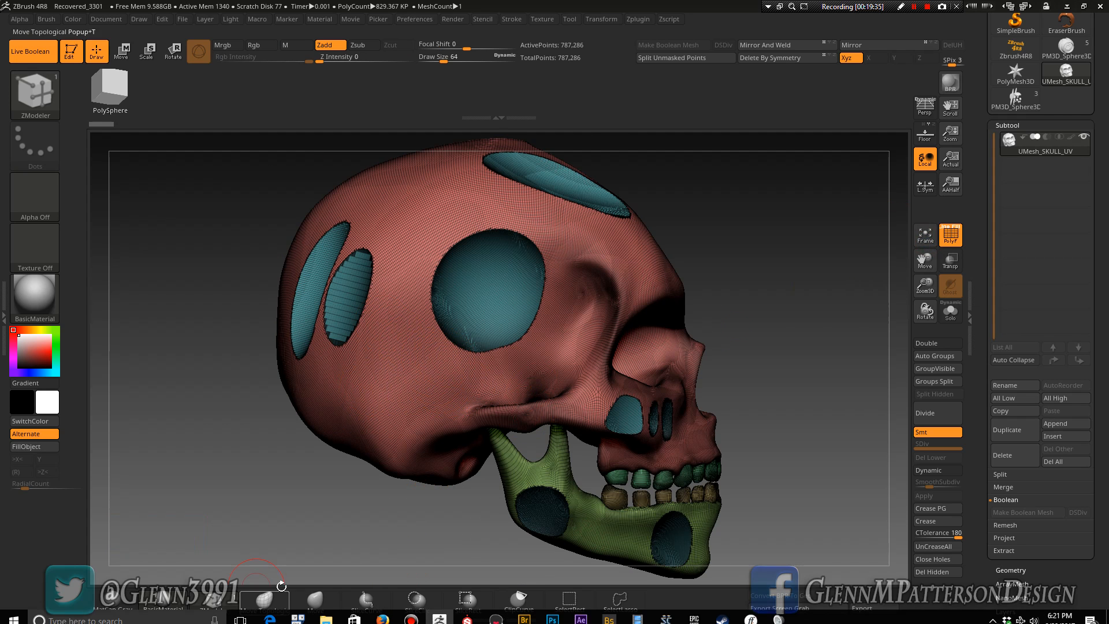
key("b")
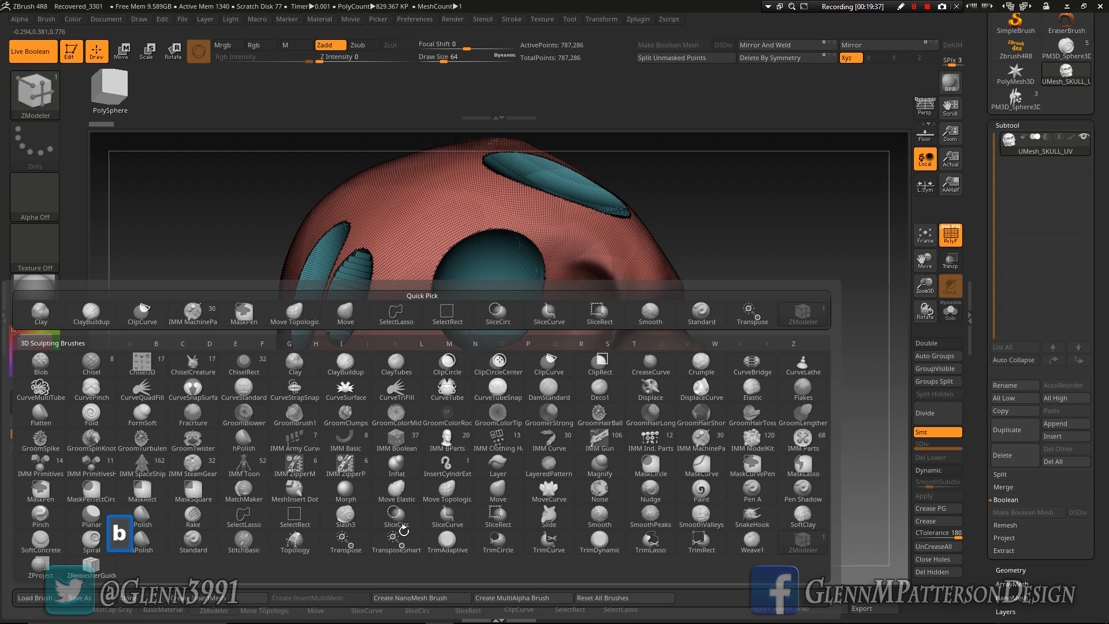
key("s")
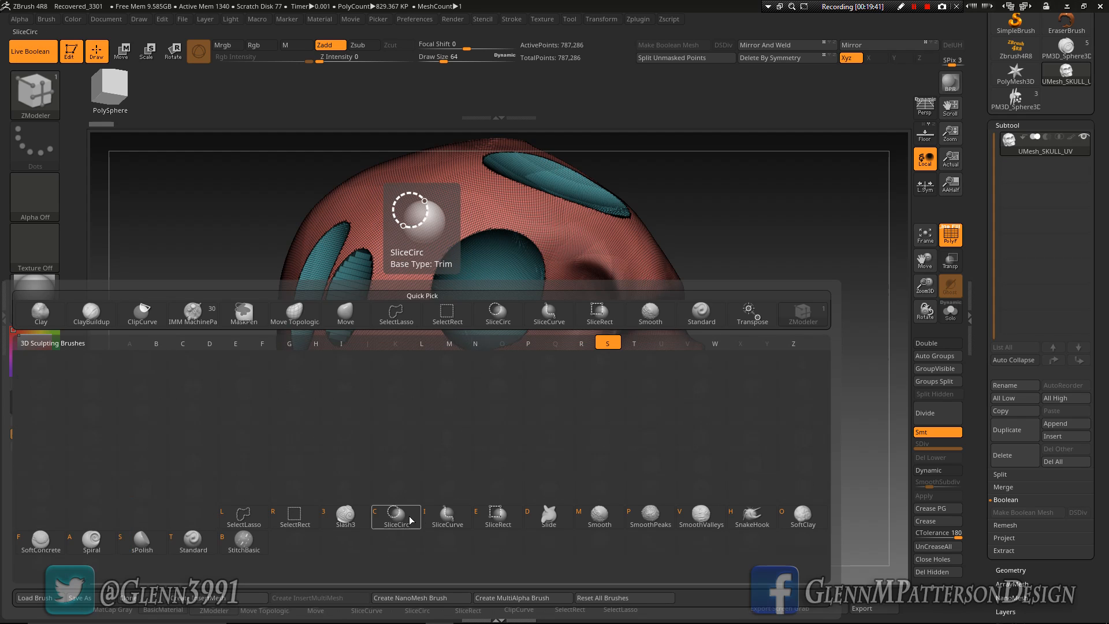
left_click(452, 519)
key("ctrl+shift")
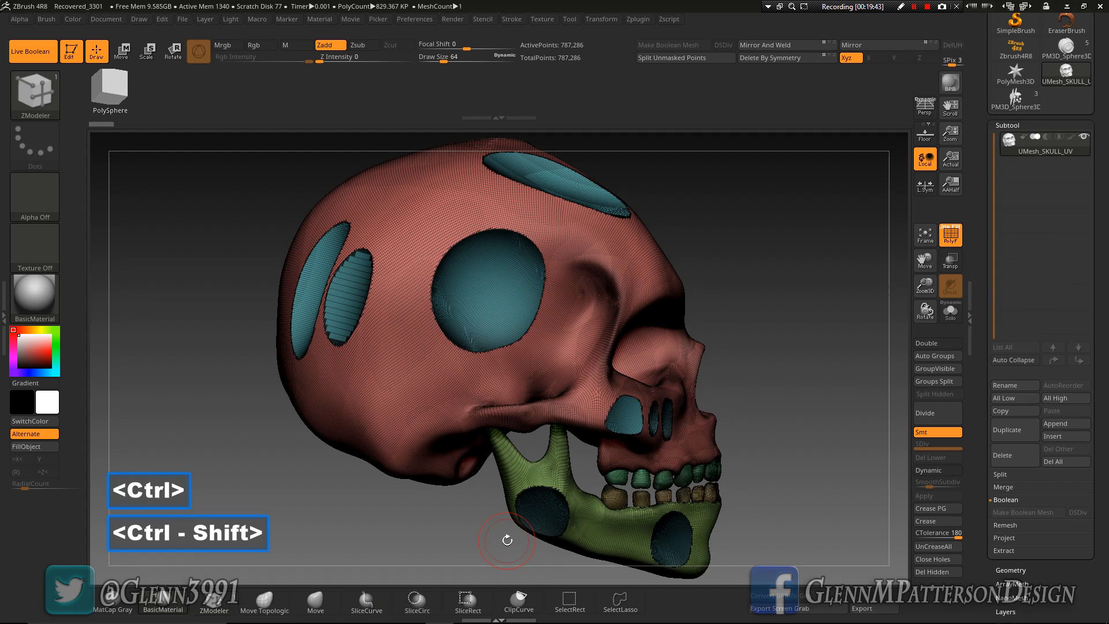
Isolate the cranium polygroup, hiding the cut surfaces, teeth and jaw, and enable double-sided display
key("ctrl")
key("ctrl+shift")
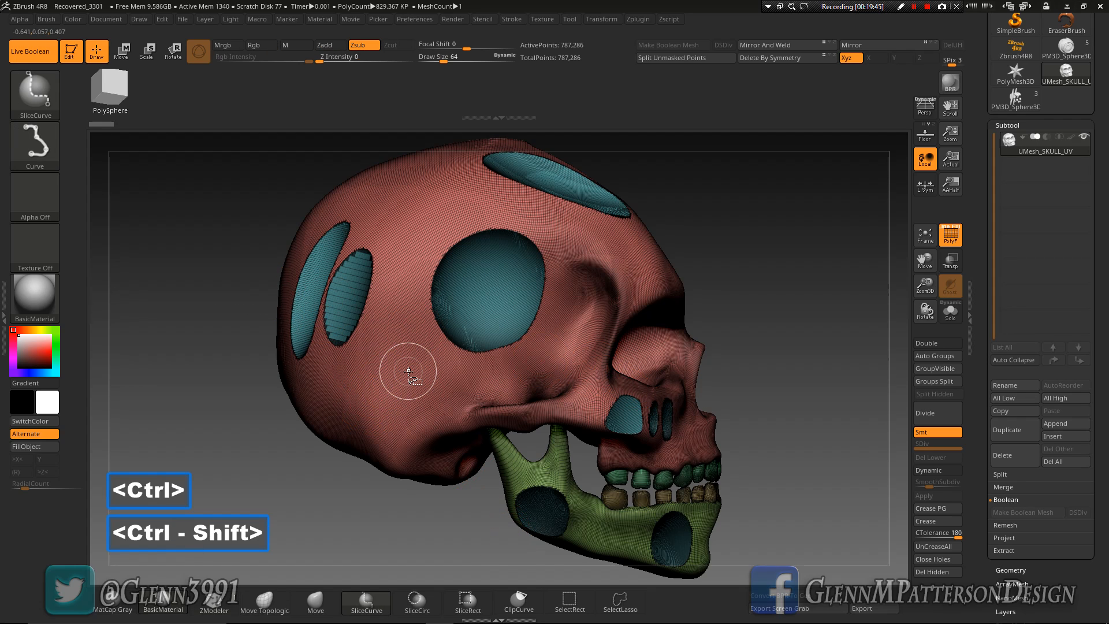
left_click(419, 362, "ctrl+shift")
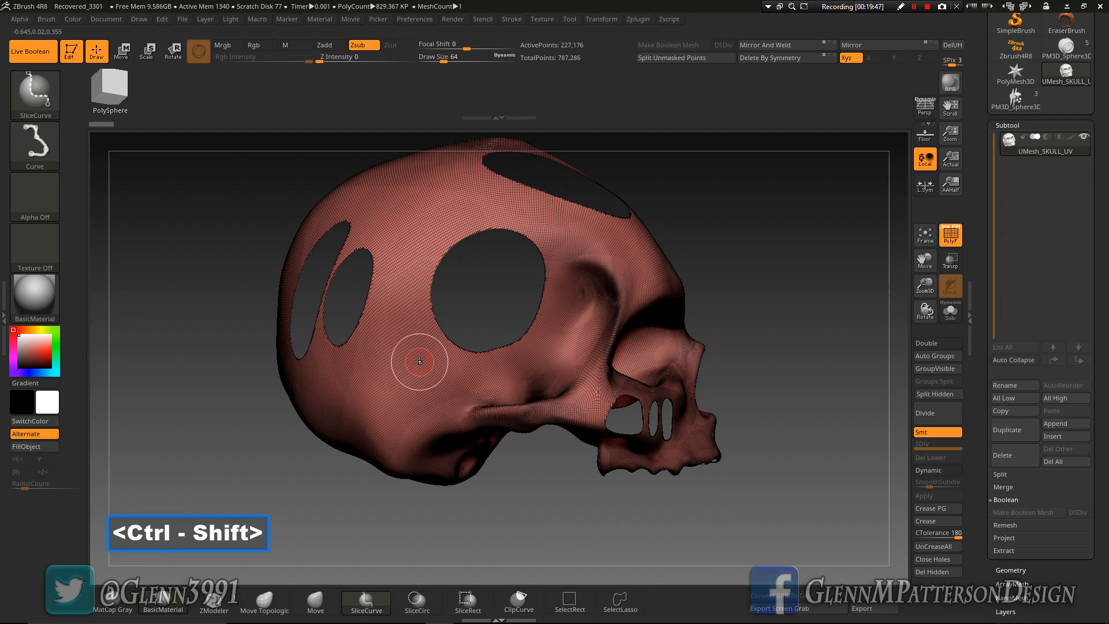
mouse_move(785, 379)
left_mouse_down()
mouse_move(690, 392)
mouse_move(820, 383)
left_mouse_up()
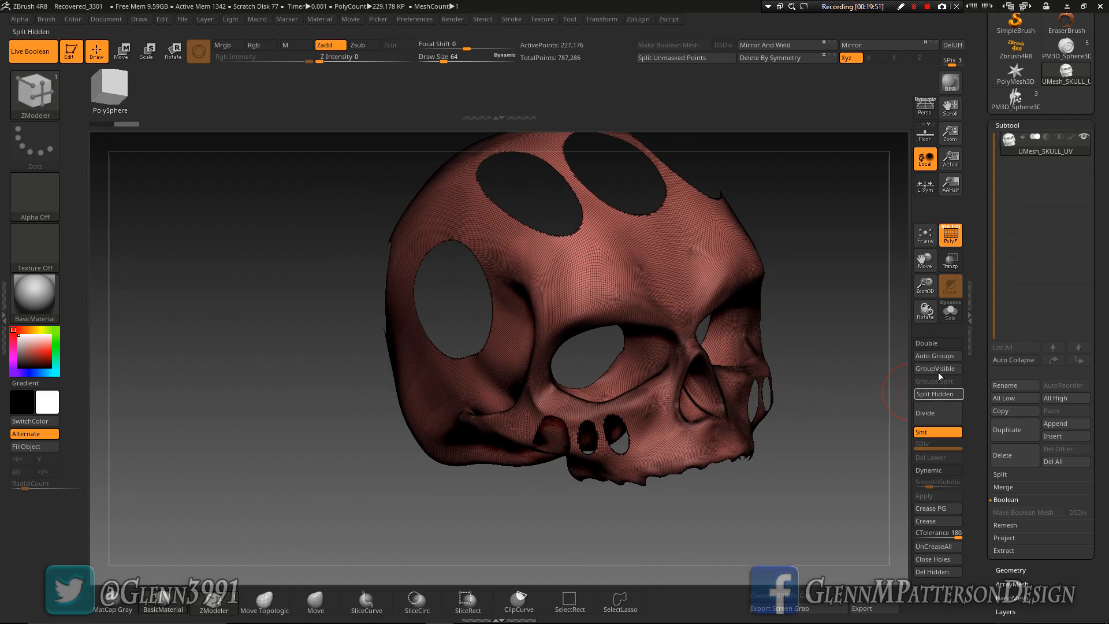
left_click(928, 345)
Slice the cranium in side view with a bent curve from above the forehead through the round temple hole to the back
left_click_drag(744, 507, 718, 370)
left_click_drag(761, 290, 777, 287)
left_click_drag(921, 259, 918, 311)
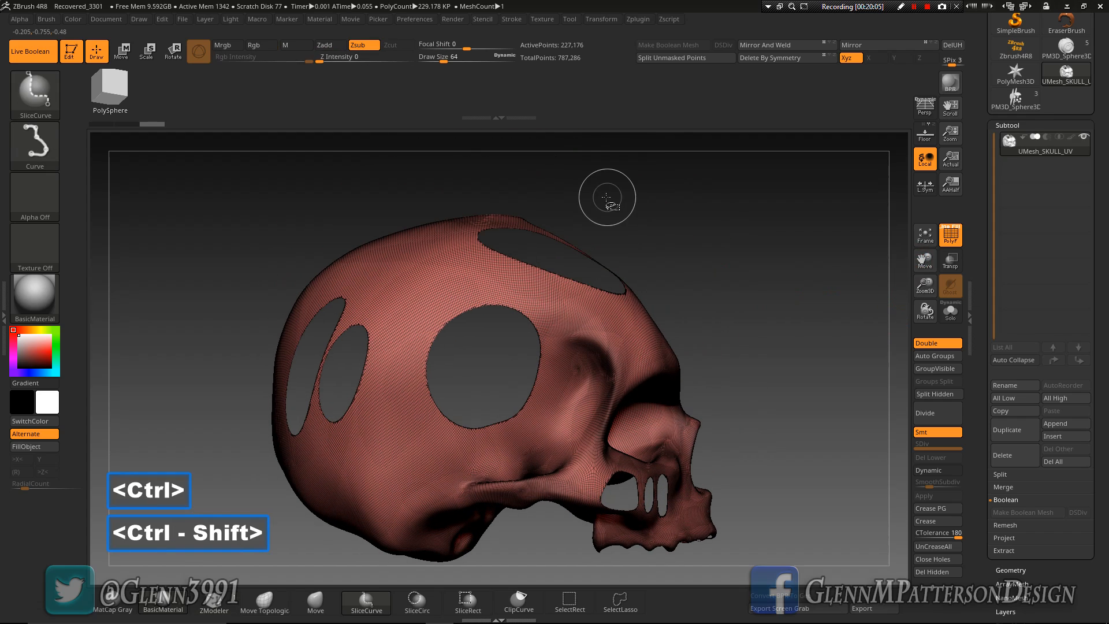
mouse_move(609, 189)
left_mouse_down("ctrl+shift")
mouse_move(565, 261)
mouse_move(589, 276)
mouse_move(528, 323)
left_mouse_up("ctrl+shift")
key("alt")
key("alt")
mouse_move(512, 342)
left_mouse_down()
mouse_move(480, 371)
mouse_move(207, 385)
left_mouse_up()
key("alt")
key("alt")
left_click_drag(785, 312, 760, 348)
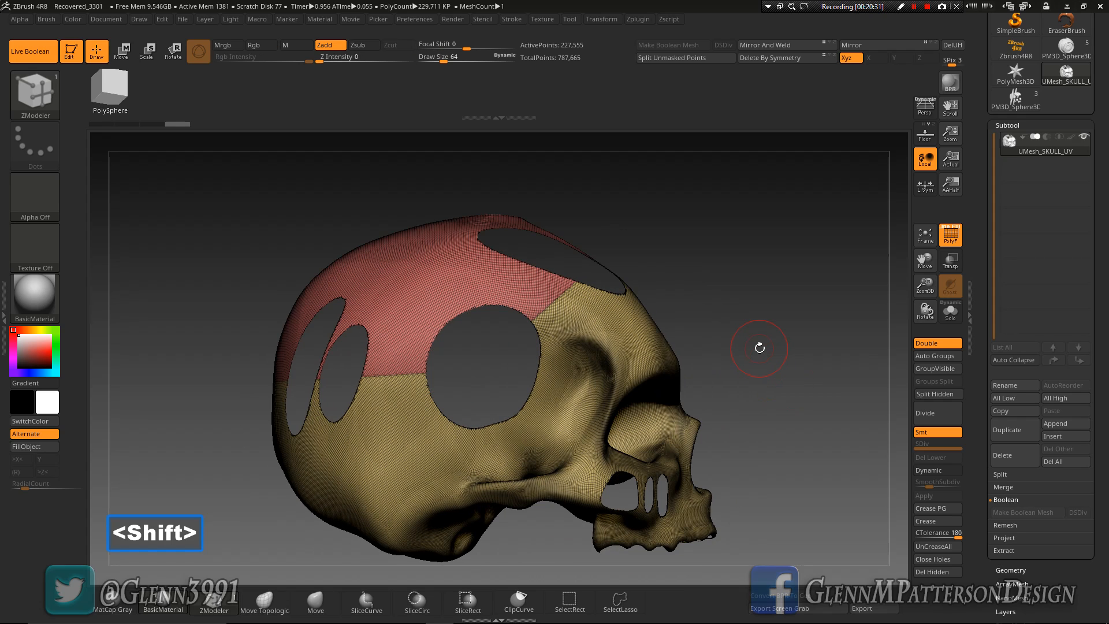
Slice the skull with a curved line from in front of the forehead down behind the eye socket, past the cheekbone
key("ctrl")
key("ctrl+shift")
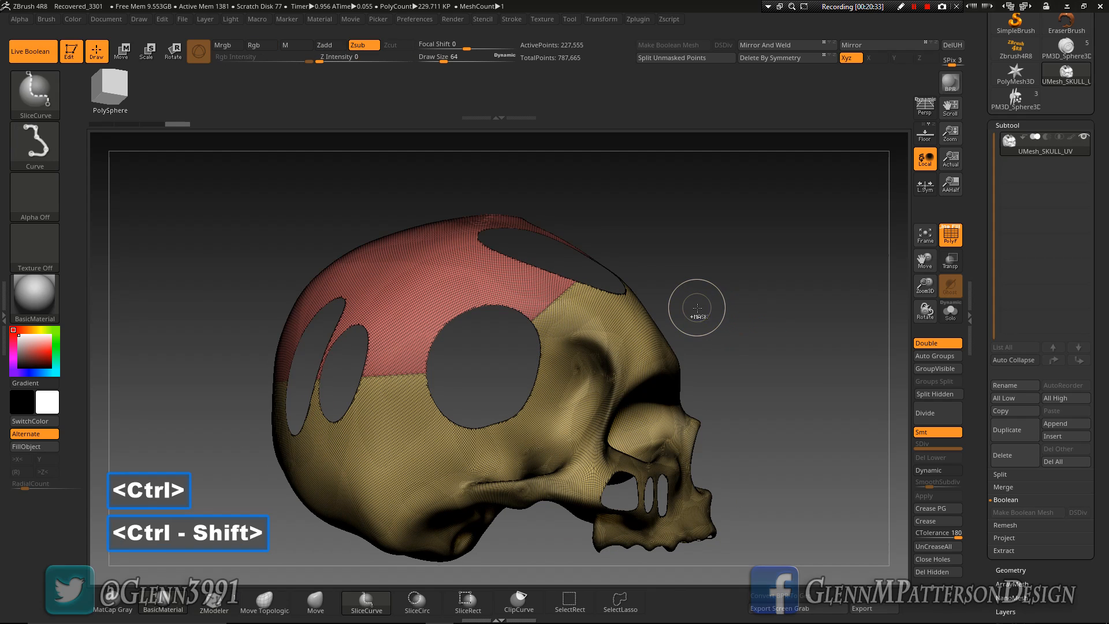
key("ctrl+shift")
left_click_drag(698, 291, 651, 337, "ctrl+shift")
key("alt")
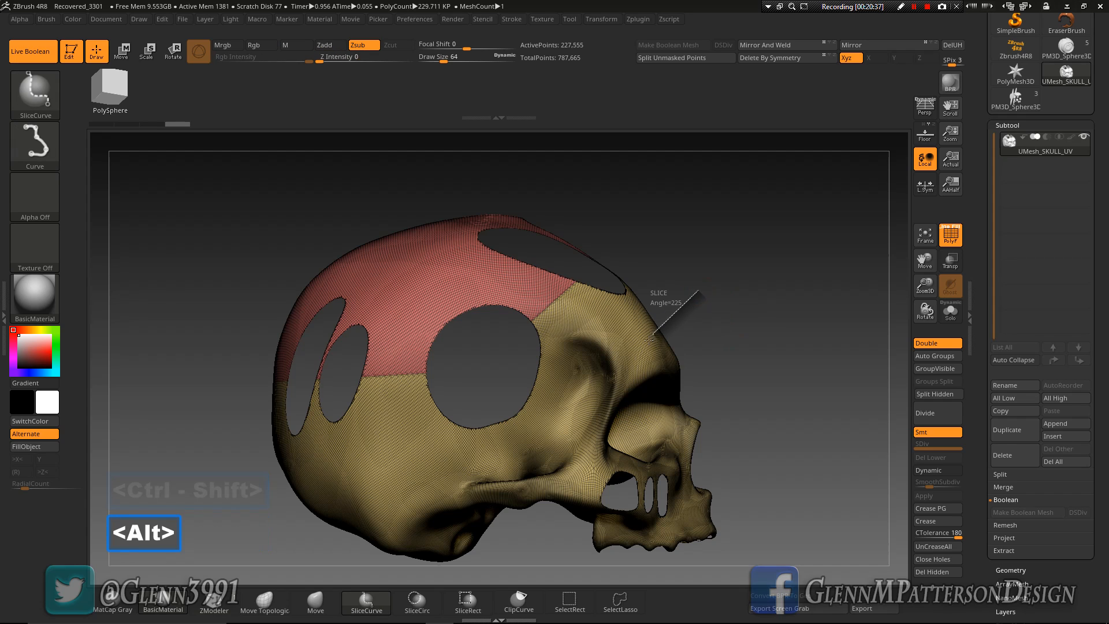
left_click_drag(614, 398, 599, 424, "ctrl+shift")
key("alt")
left_click_drag(582, 462, 570, 494, "ctrl+shift")
key("alt")
left_click_drag(552, 532, 537, 568, "ctrl+shift")
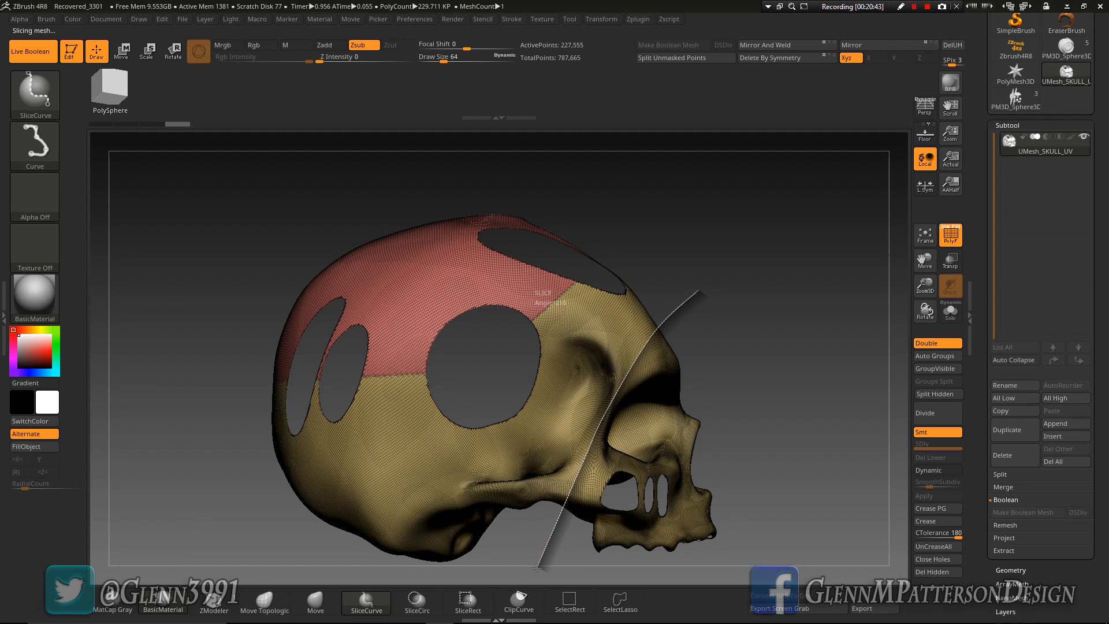
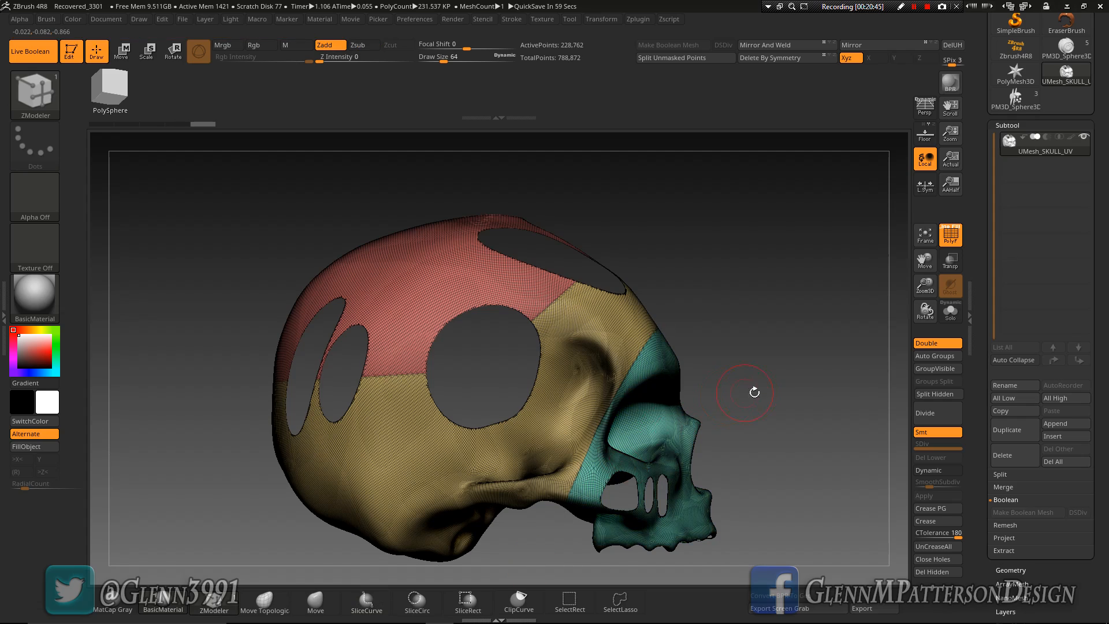
Isolate the face polygroup with the eye sockets and cheekbones, and turn it to a straight front view
left_click_drag(795, 400, 822, 390)
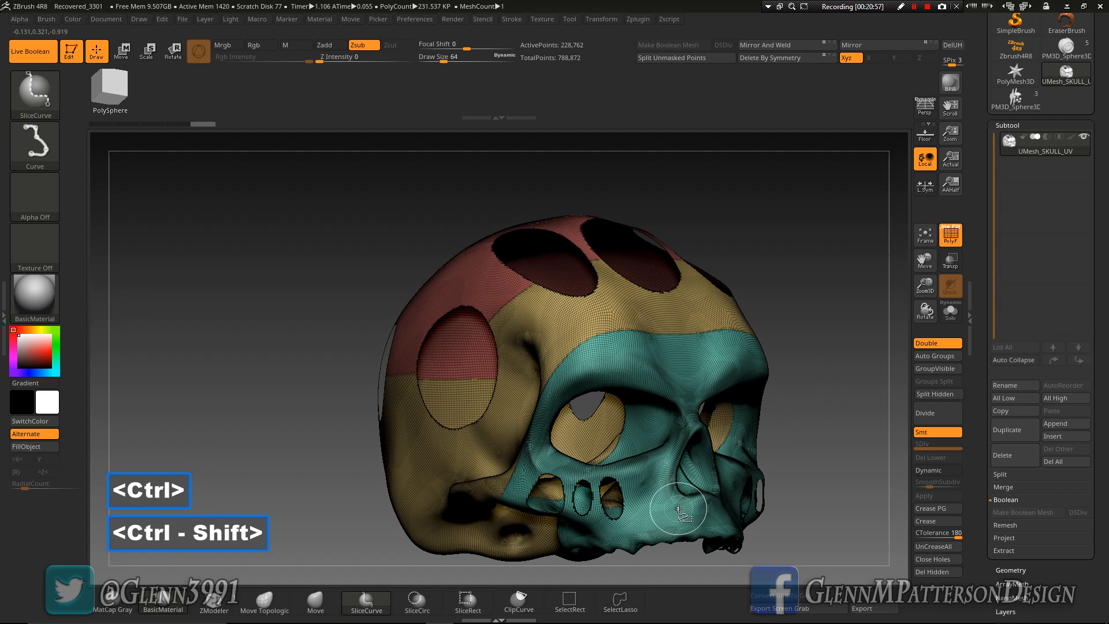
left_click(678, 508, "ctrl+shift")
left_click(761, 230, "ctrl+shift")
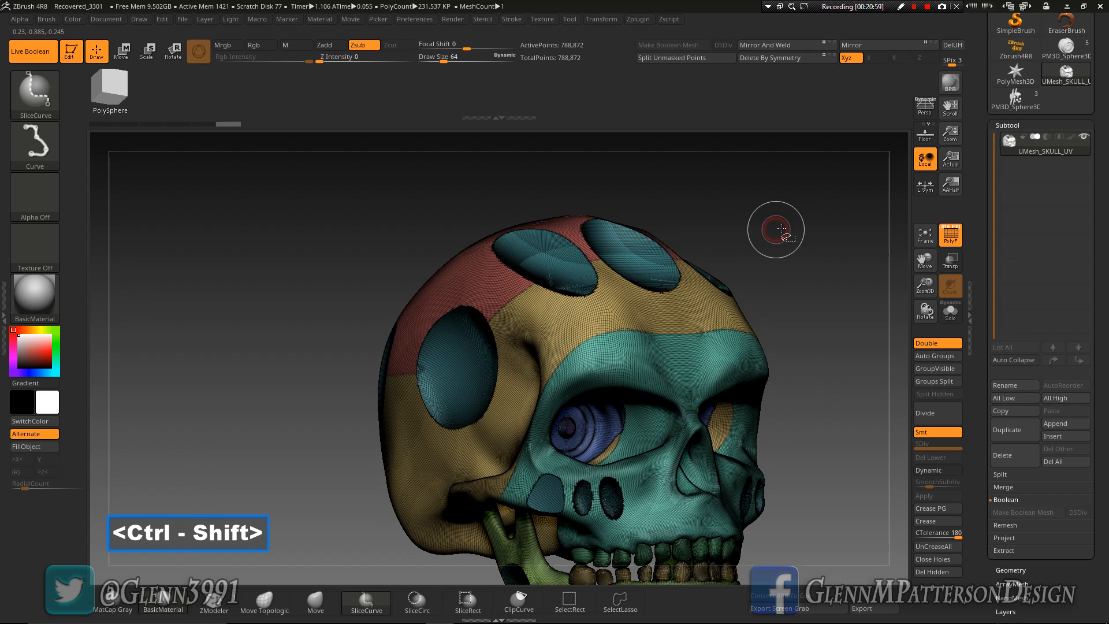
left_click(651, 498, "ctrl+shift")
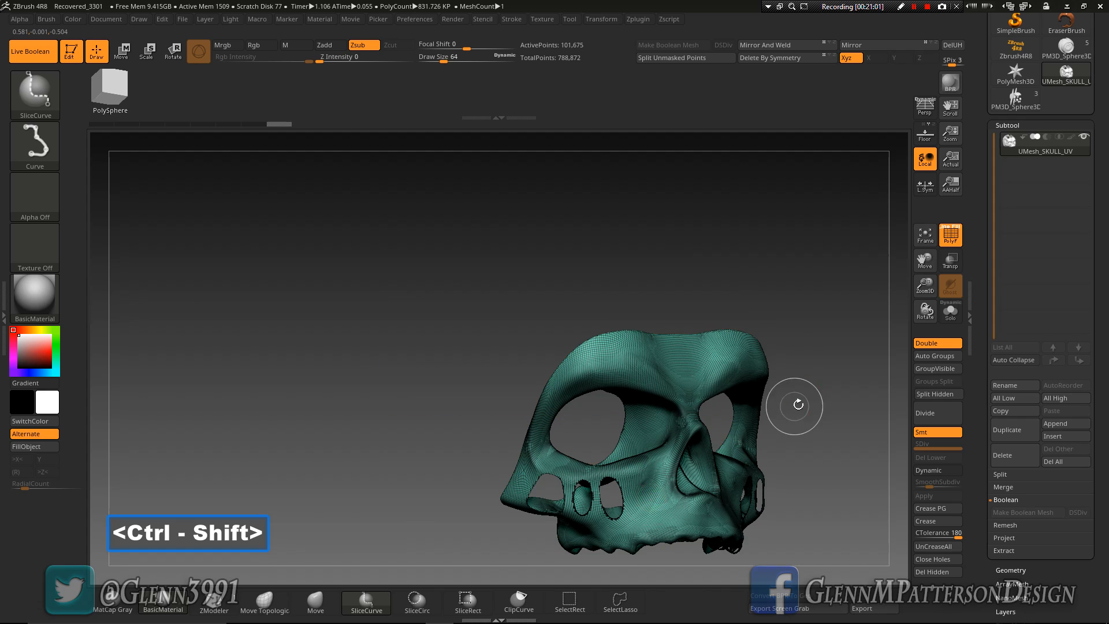
left_click_drag(828, 418, 804, 419)
left_click_drag(465, 407, 446, 391)
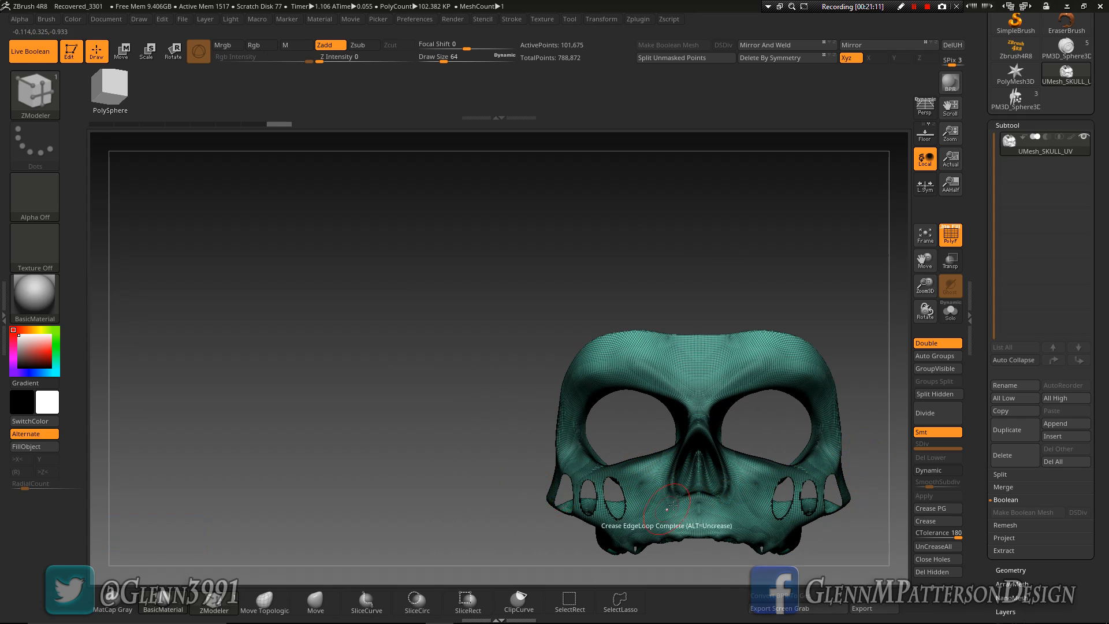
Slice the face with a stepped curve from outside one cheekbone, through the cheek holes, and straight across below the nose
key("ctrl+shift")
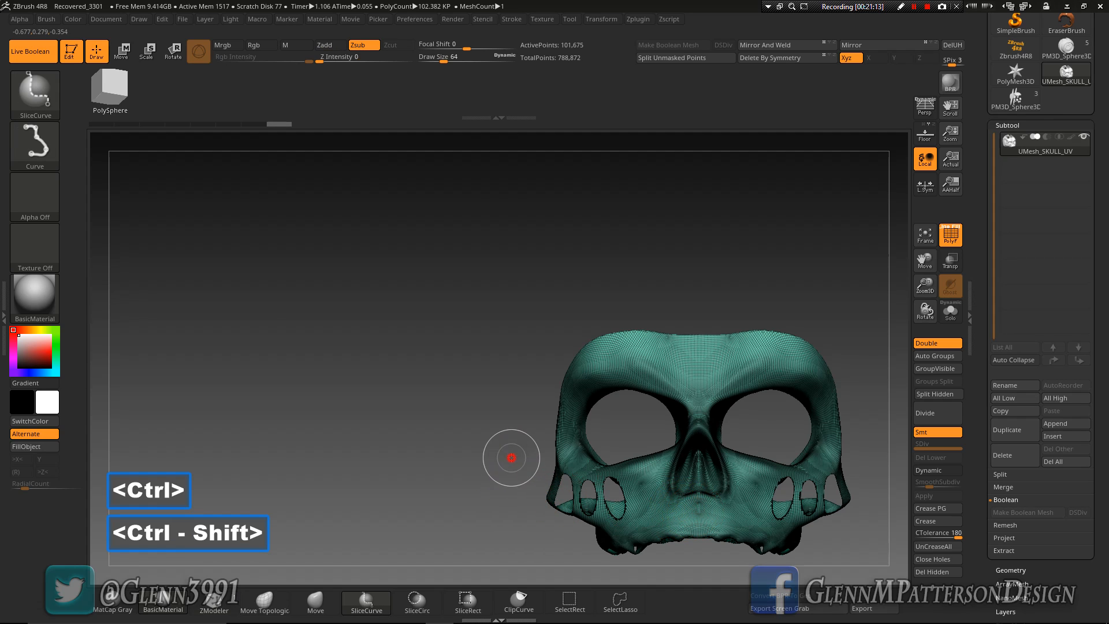
left_click_drag(542, 482, 677, 518, "ctrl+shift")
key("alt")
key("alt")
key("alt")
key("alt")
key("alt")
key("alt")
key("alt")
key("alt")
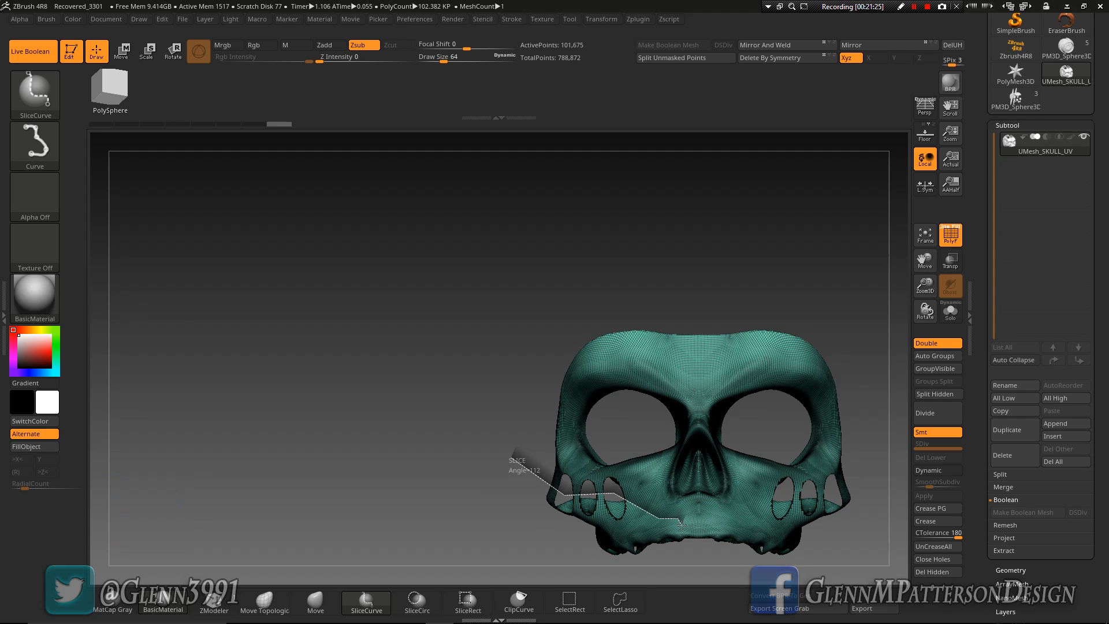
key("alt")
key("alt")
left_click_drag(788, 525, 876, 522)
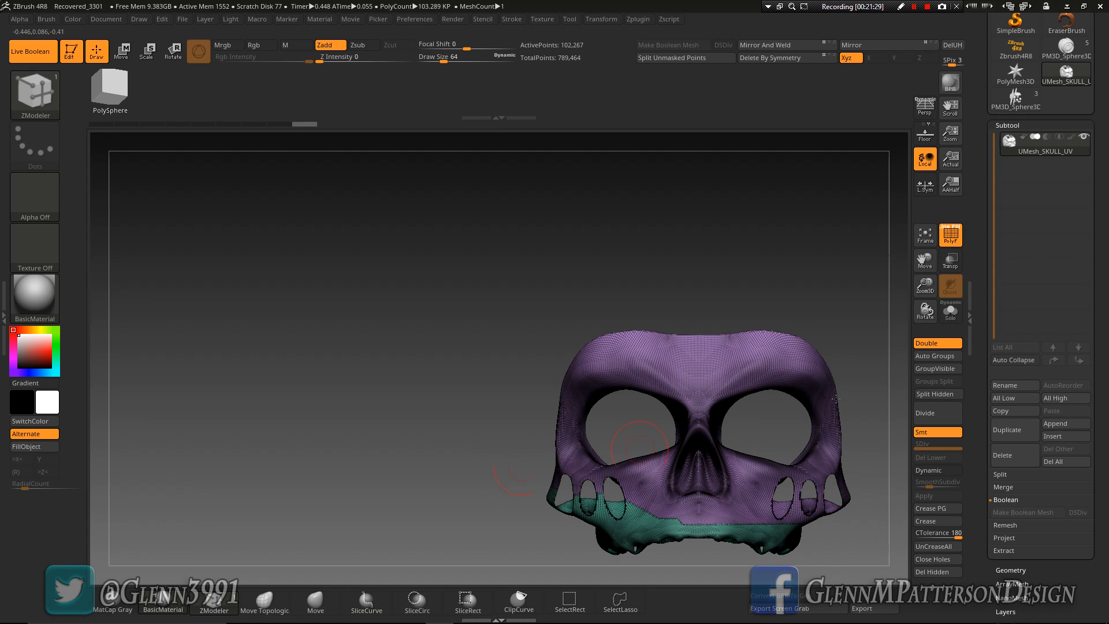
Show the whole skull and apply Mirror And Weld to make the new face panel symmetrical
left_click(274, 450, "ctrl+shift")
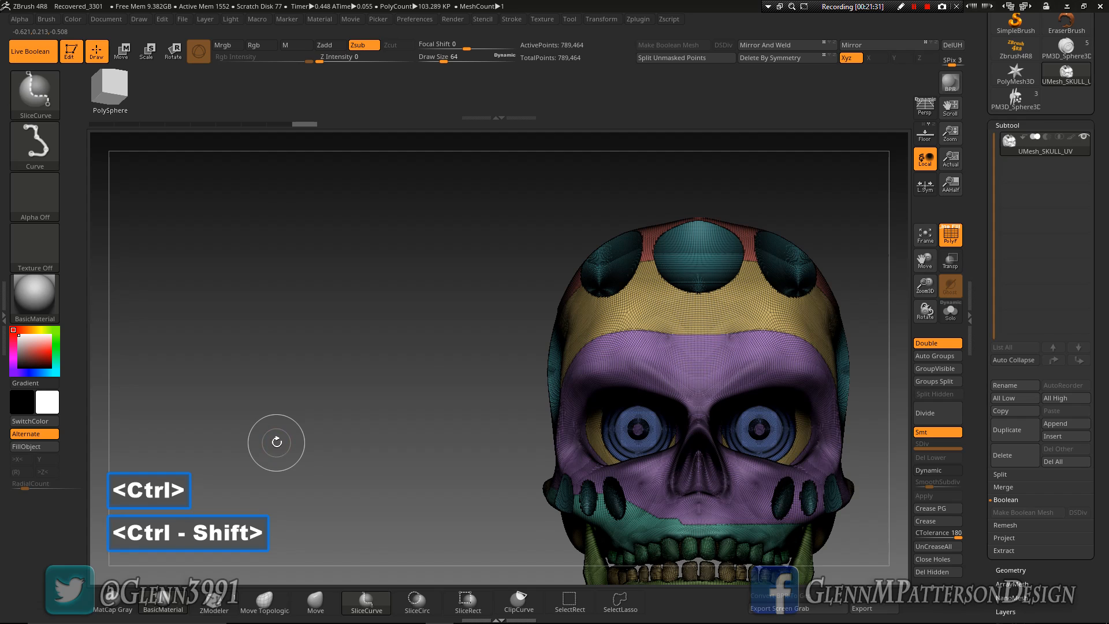
left_click(777, 45)
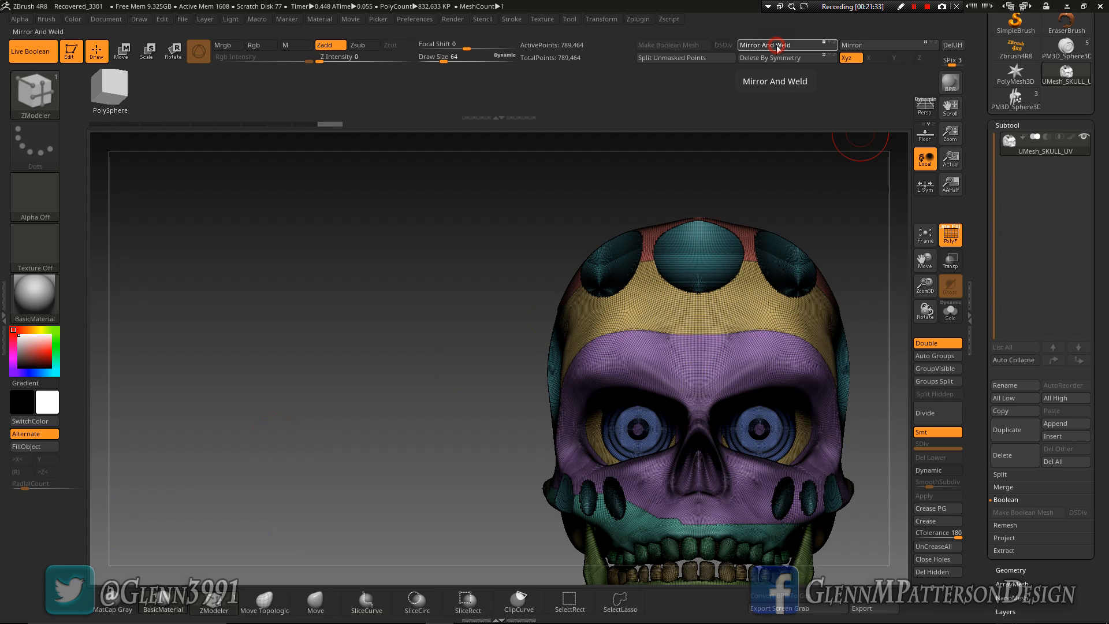
left_click_drag(376, 433, 431, 431)
left_click_drag(930, 263, 922, 202)
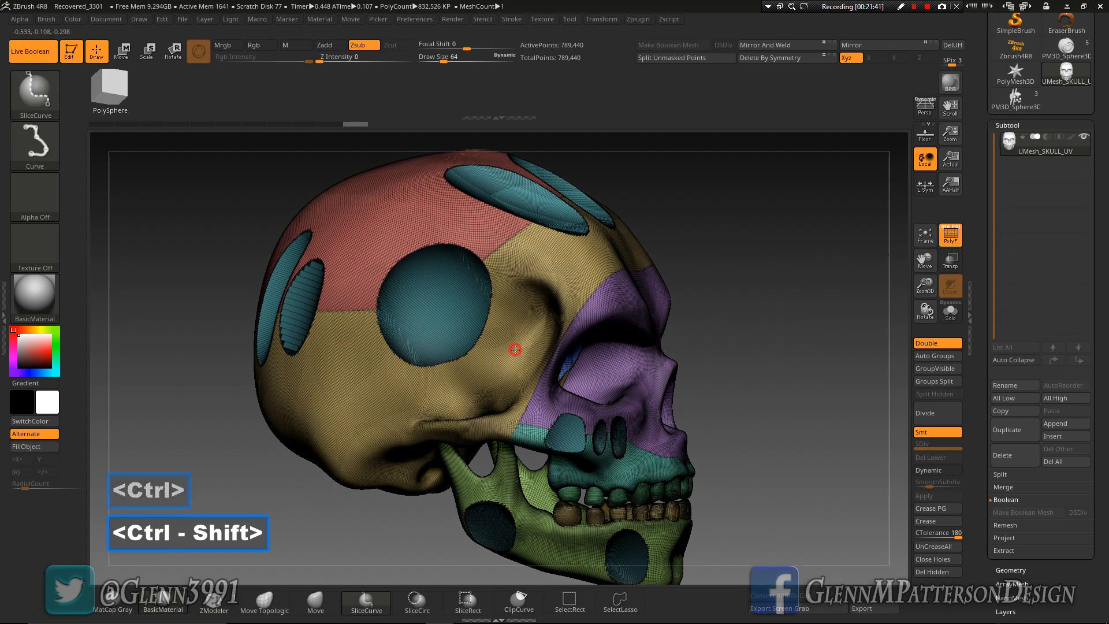
Examine the eye socket opening and the cranium polygroup behind the eyeball, temporarily isolating surfaces to see where the pieces meet
left_click(515, 349, "ctrl+shift")
mouse_move(678, 453)
left_mouse_down()
mouse_move(706, 464)
mouse_move(640, 423)
mouse_move(782, 490)
mouse_move(804, 505)
mouse_move(789, 514)
mouse_move(804, 527)
mouse_move(819, 517)
left_mouse_up()
left_click(791, 485, "ctrl+shift")
left_click_drag(923, 284, 911, 358)
key("ctrl+shift")
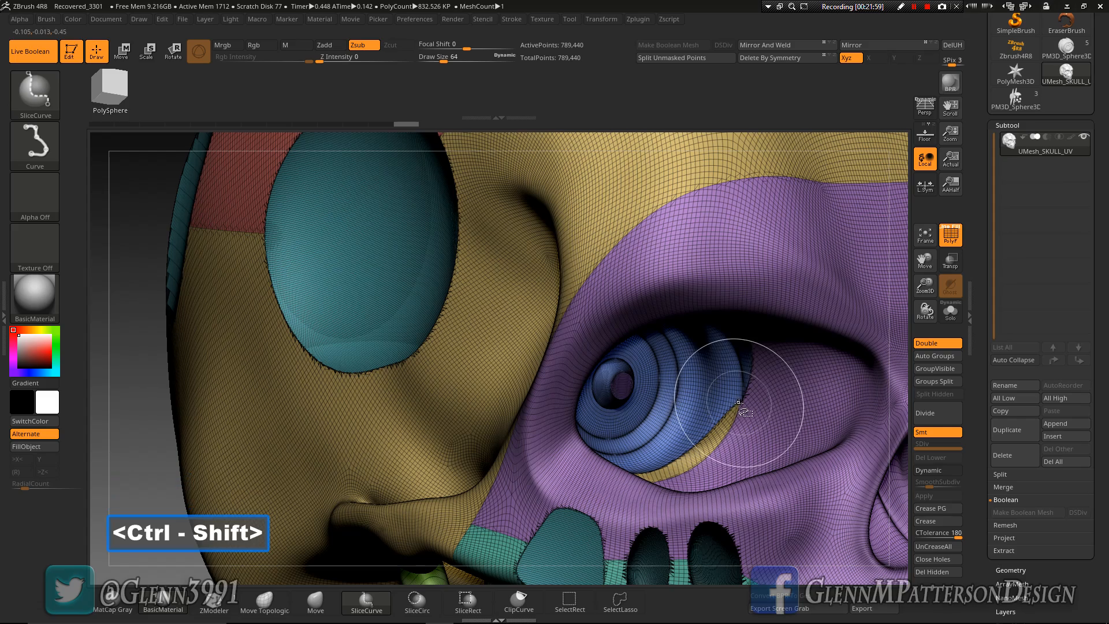
left_click(739, 404, "ctrl+shift")
mouse_move(755, 437)
right_mouse_down()
mouse_move(780, 431)
mouse_move(718, 417)
mouse_move(755, 427)
right_mouse_up()
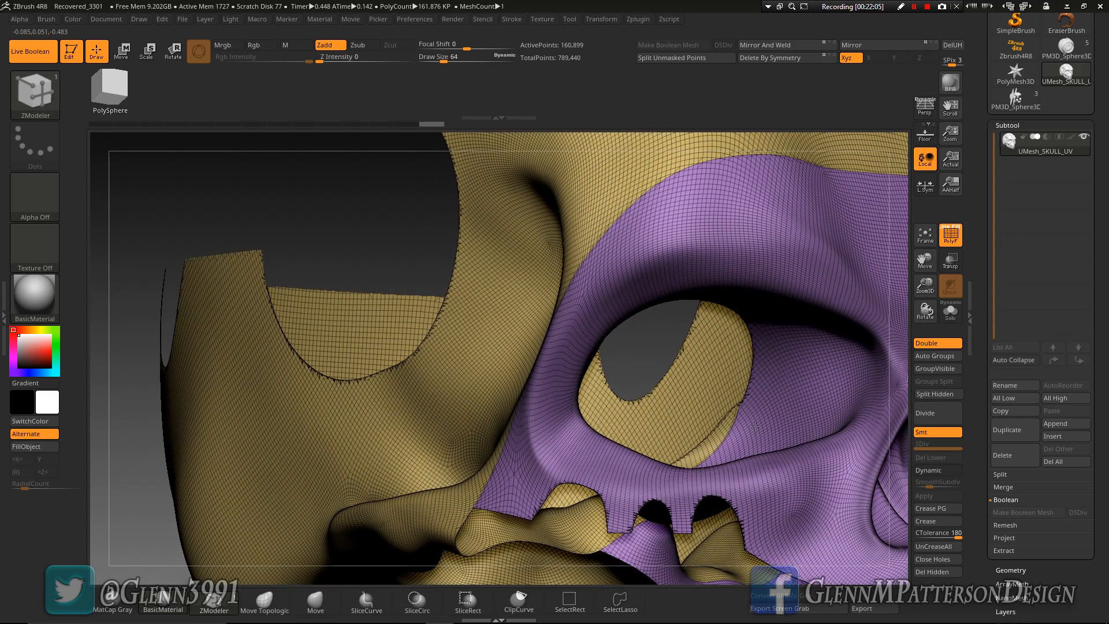
left_click(354, 215, "ctrl+shift")
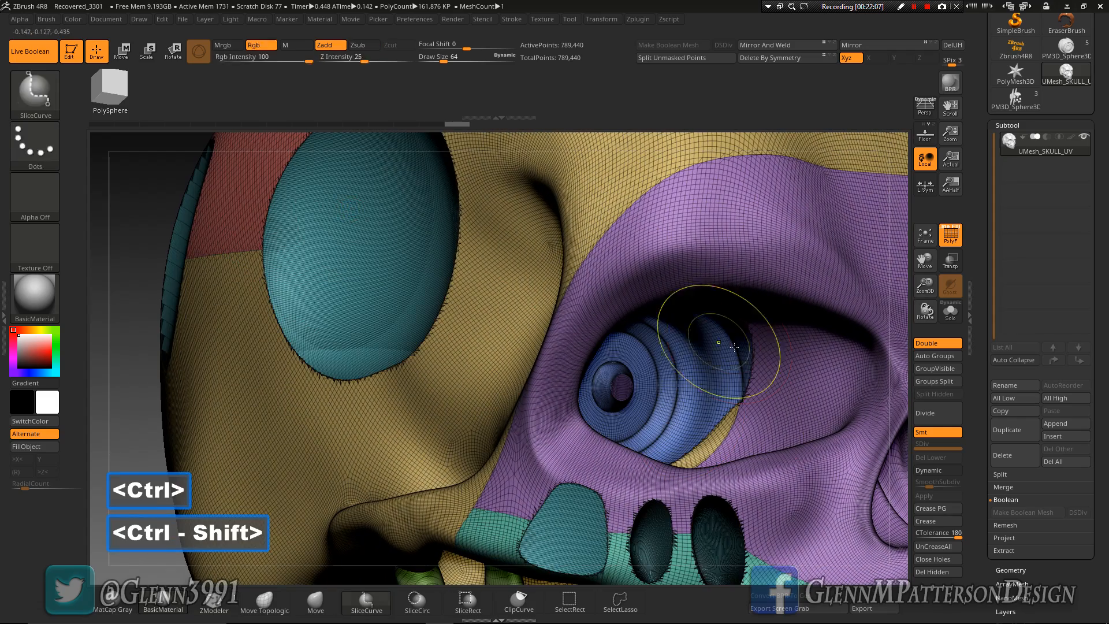
mouse_move(730, 440)
right_mouse_down()
mouse_move(722, 408)
mouse_move(725, 429)
right_mouse_up()
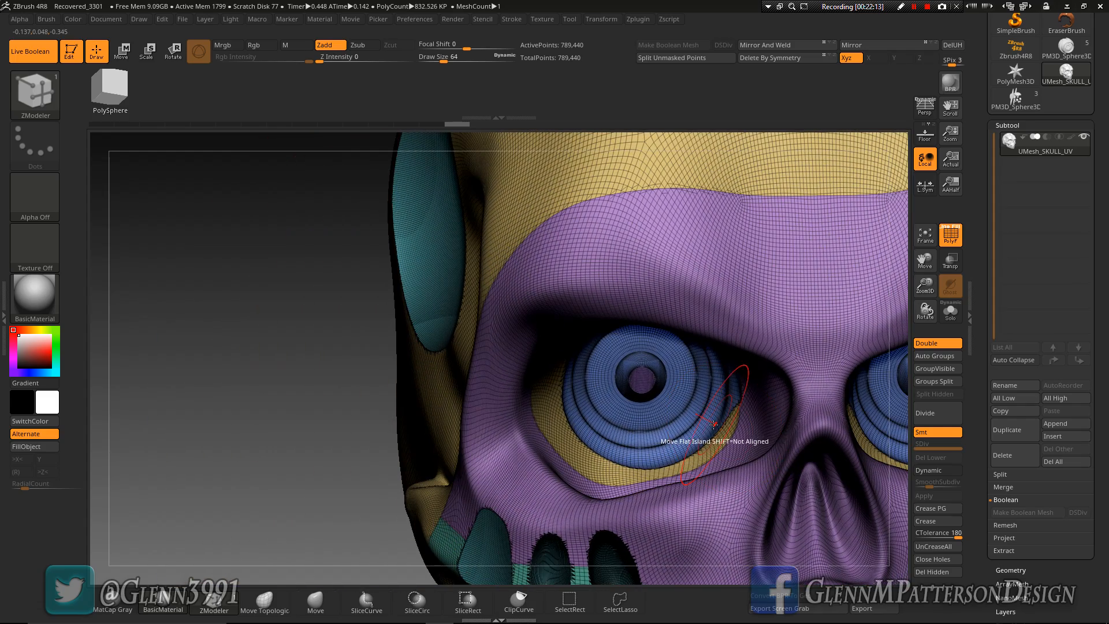
mouse_move(647, 430)
right_mouse_down()
mouse_move(638, 445)
mouse_move(624, 435)
right_mouse_up()
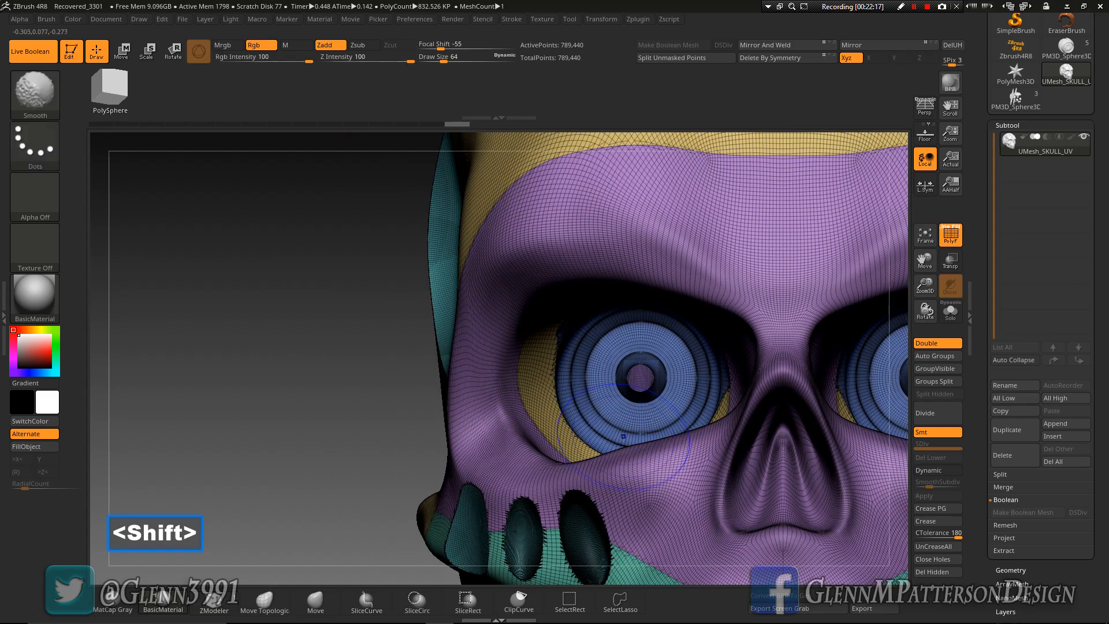
left_click_drag(925, 286, 925, 250)
right_click_drag(675, 446, 736, 378)
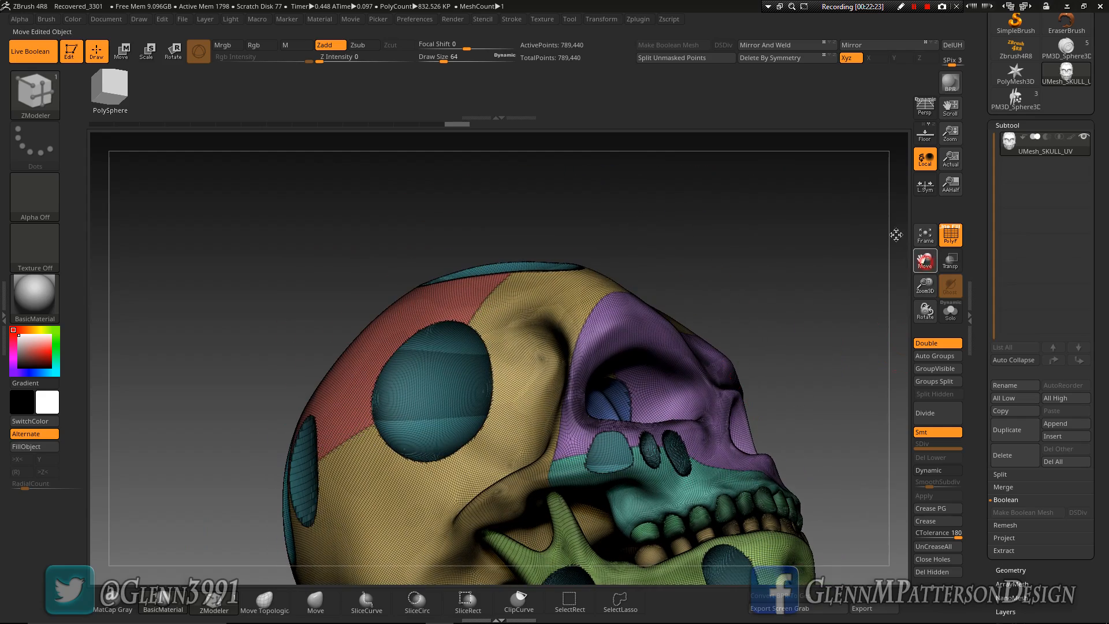
Isolate the lower jaw polygroup in side view
left_click_drag(902, 240, 849, 223)
right_click_drag(780, 279, 793, 307, "shift")
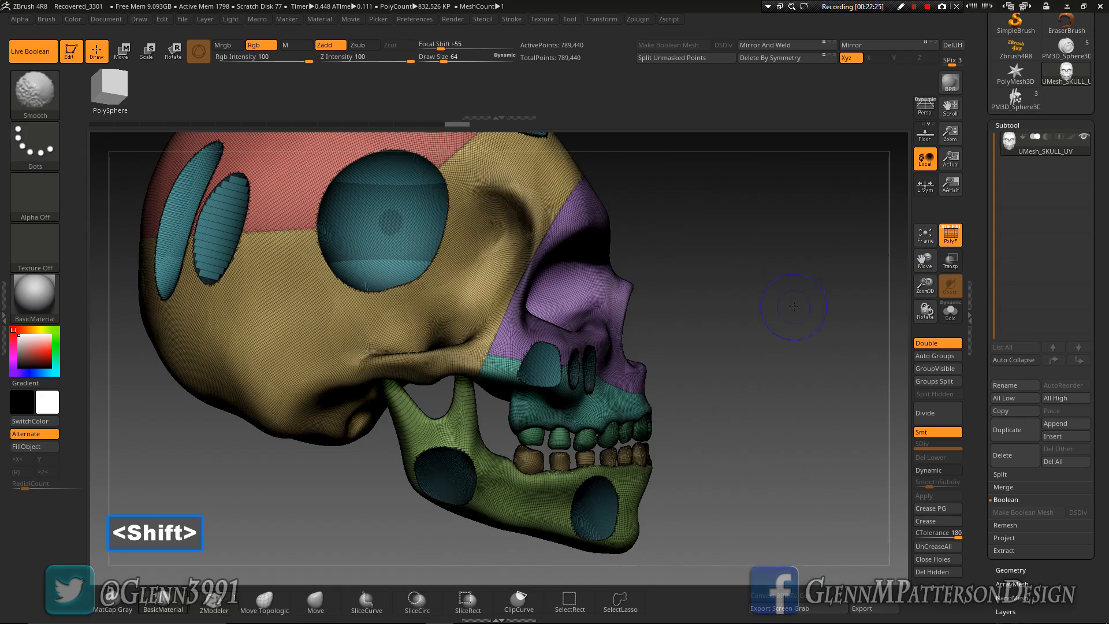
left_click(522, 498, "ctrl+shift")
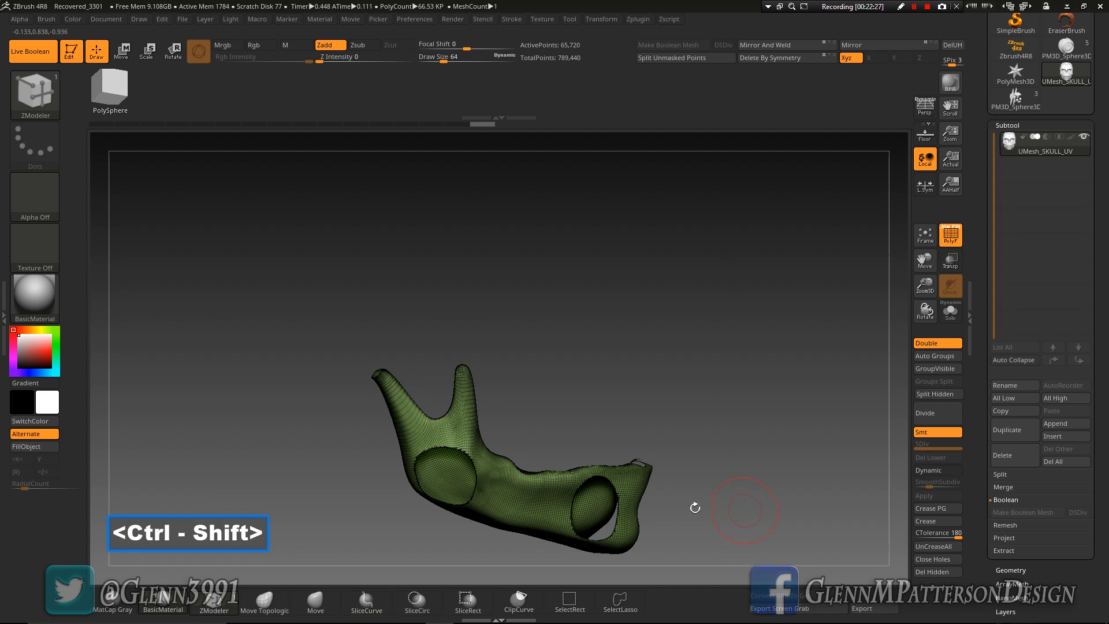
Slice the jaw from between its two upper prongs through the rear and front holes past the chin, and unhide the skull
key("ctrl+shift")
mouse_move(416, 296)
left_mouse_down("ctrl+shift")
mouse_move(447, 488)
mouse_move(477, 494)
left_mouse_up("ctrl+shift")
key("alt")
key("alt")
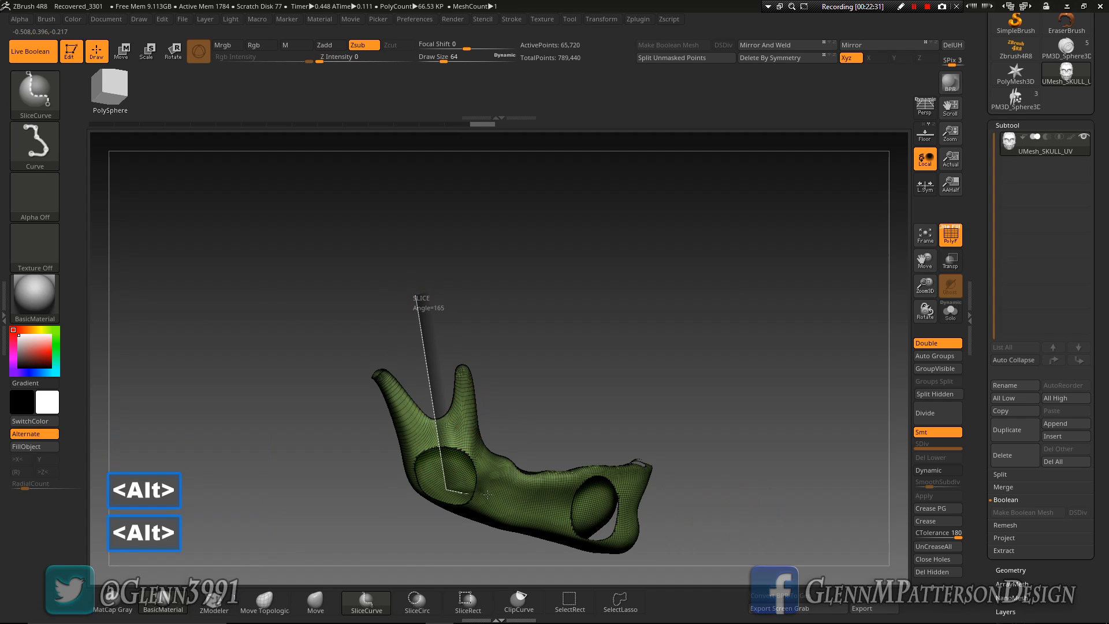
left_click_drag(582, 516, 627, 516, "ctrl+shift")
key("alt")
key("alt")
mouse_move(682, 492)
left_mouse_down("ctrl+shift")
mouse_move(690, 485)
mouse_move(750, 508)
mouse_move(652, 522)
left_mouse_up("ctrl+shift")
mouse_move(825, 512)
left_mouse_down("ctrl+shift")
mouse_move(795, 528)
mouse_move(814, 512)
mouse_move(770, 487)
mouse_move(831, 487)
left_mouse_up("ctrl+shift")
left_click(825, 512, "ctrl+shift")
Turn the skull to back view and isolate its upper and lower cranium polygroups
left_click_drag(749, 407, 621, 331)
key("ctrl+shift")
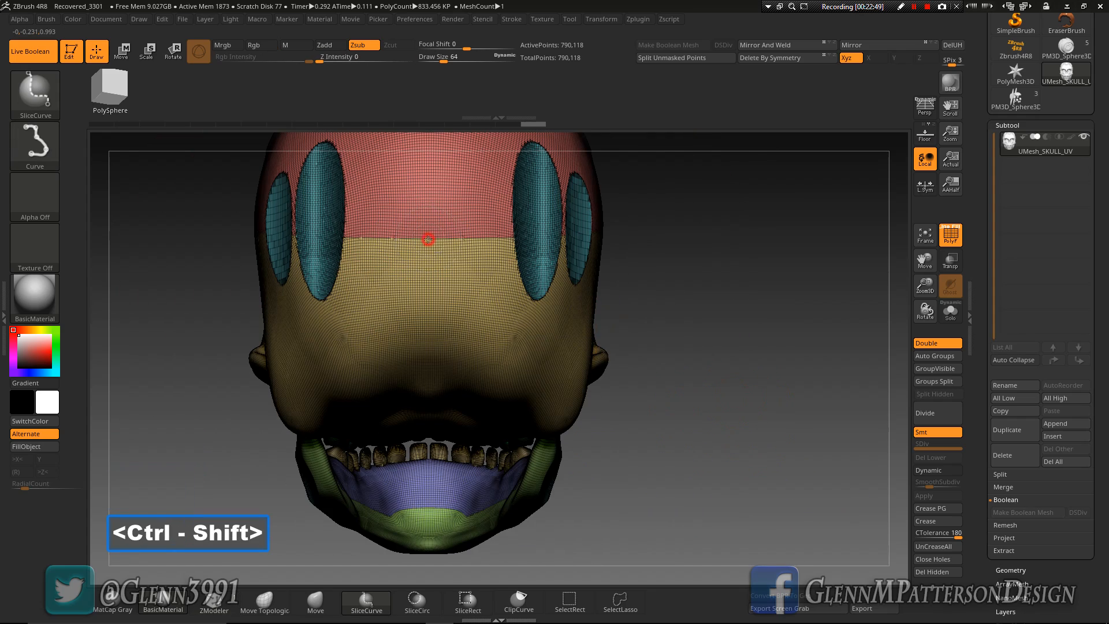
left_click(428, 240, "ctrl+shift")
left_click(737, 372, "ctrl+shift")
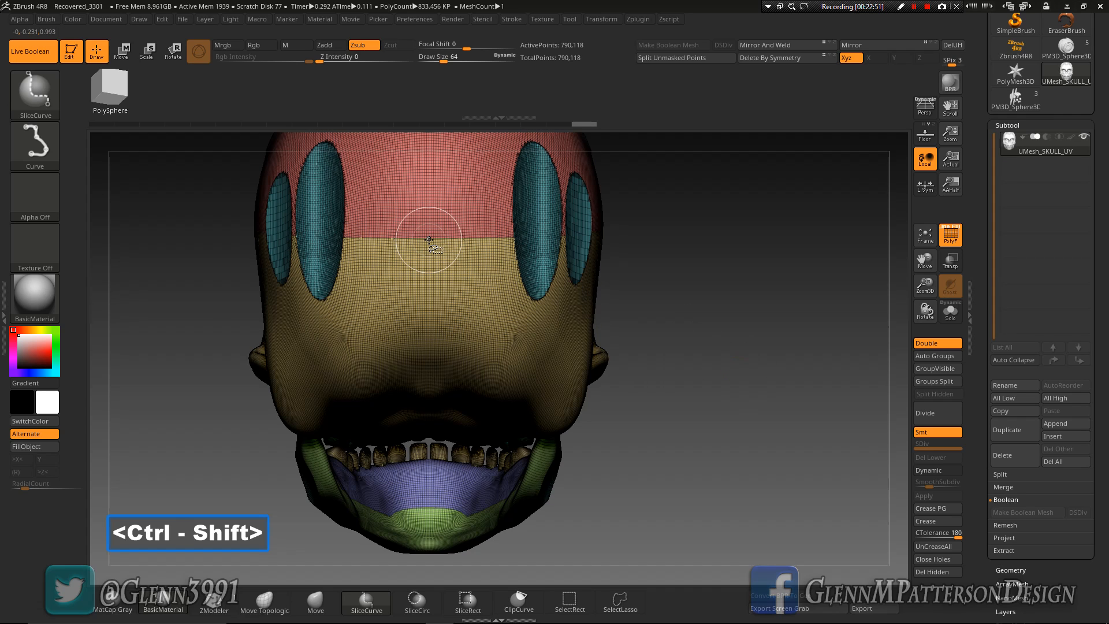
left_click(428, 240, "ctrl+shift")
left_click(710, 402, "ctrl+shift")
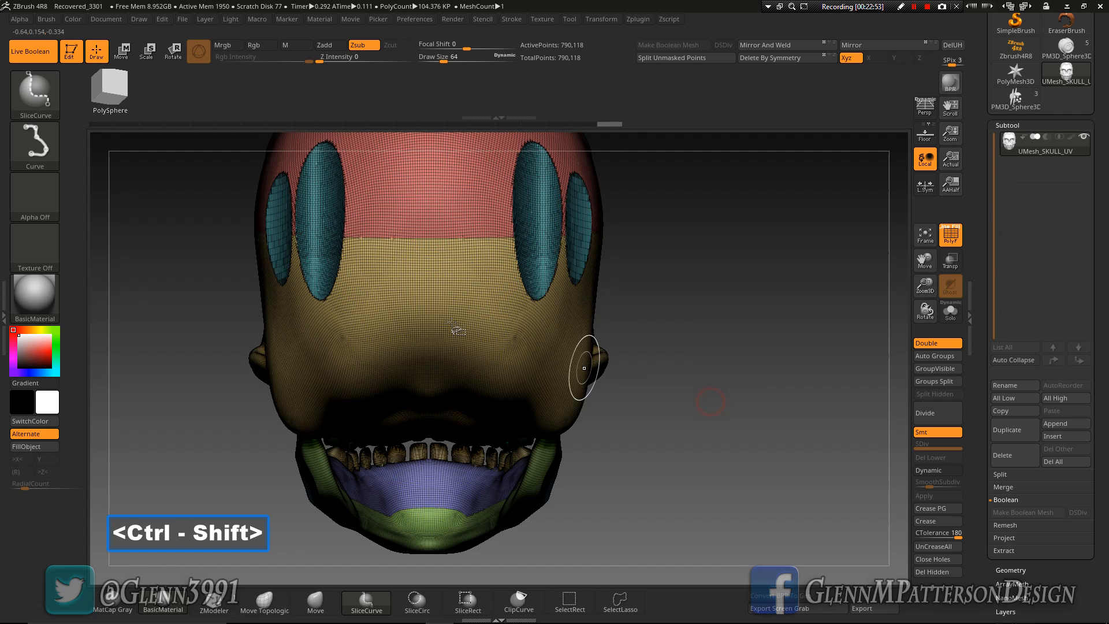
left_click(428, 317, "ctrl+shift")
left_click(432, 266, "ctrl+shift")
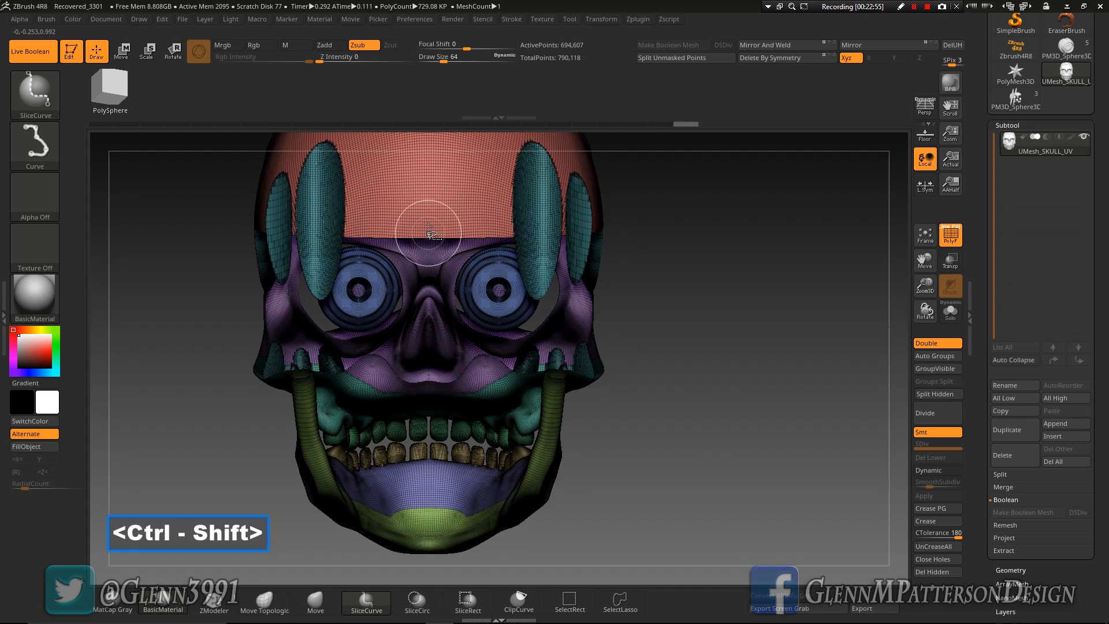
left_click(428, 217, "ctrl+shift")
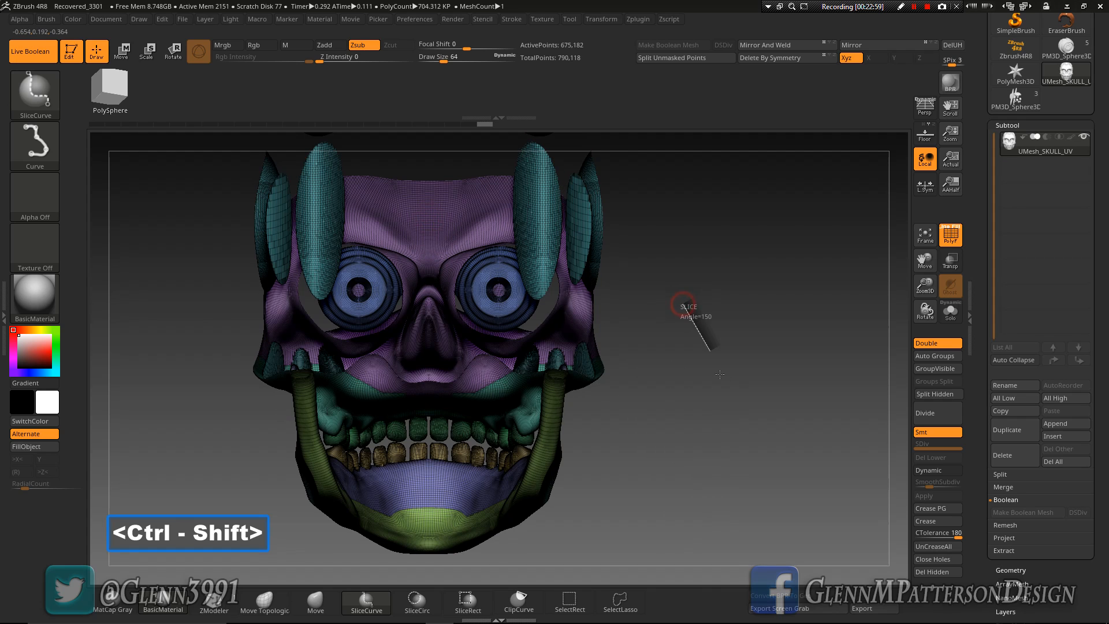
left_click_drag(752, 428, 764, 435, "ctrl+shift")
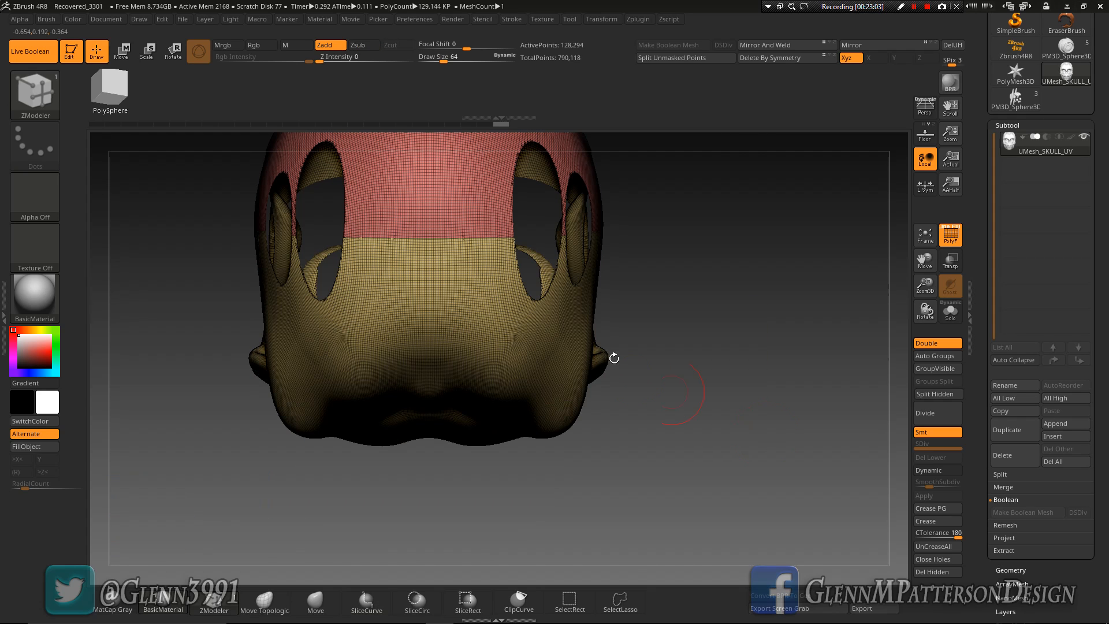
Isolate the lower cranium polygroup and regroup its disconnected pieces with Auto Groups
left_click_drag(924, 261, 929, 362)
mouse_move(866, 322)
left_mouse_down()
mouse_move(751, 373)
mouse_move(786, 367)
mouse_move(771, 372)
mouse_move(685, 387)
left_mouse_up()
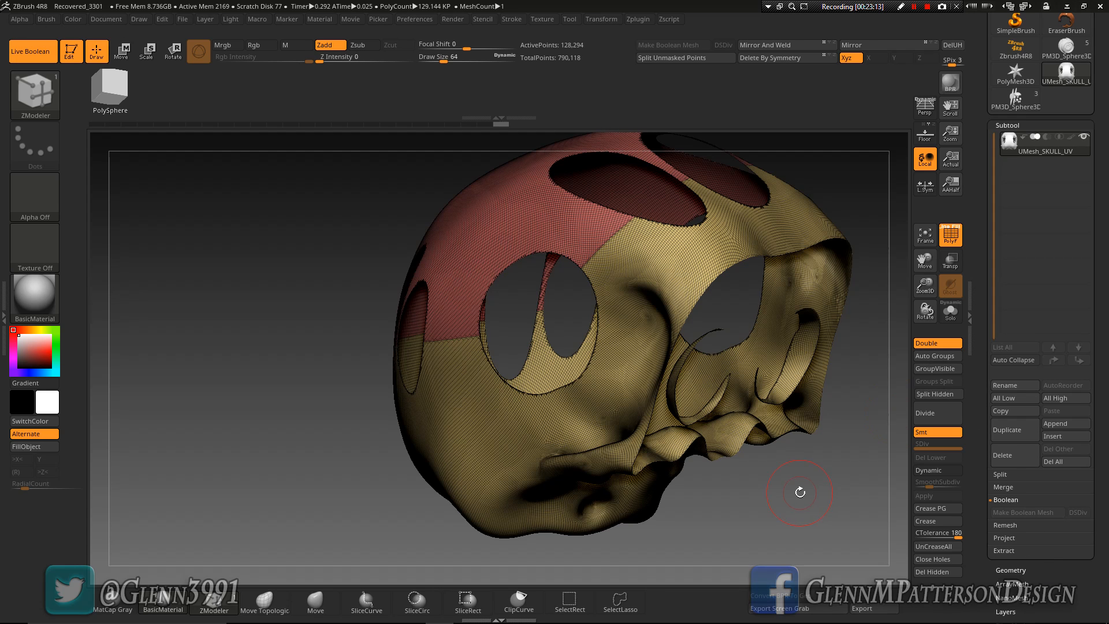
left_click_drag(820, 540, 824, 530)
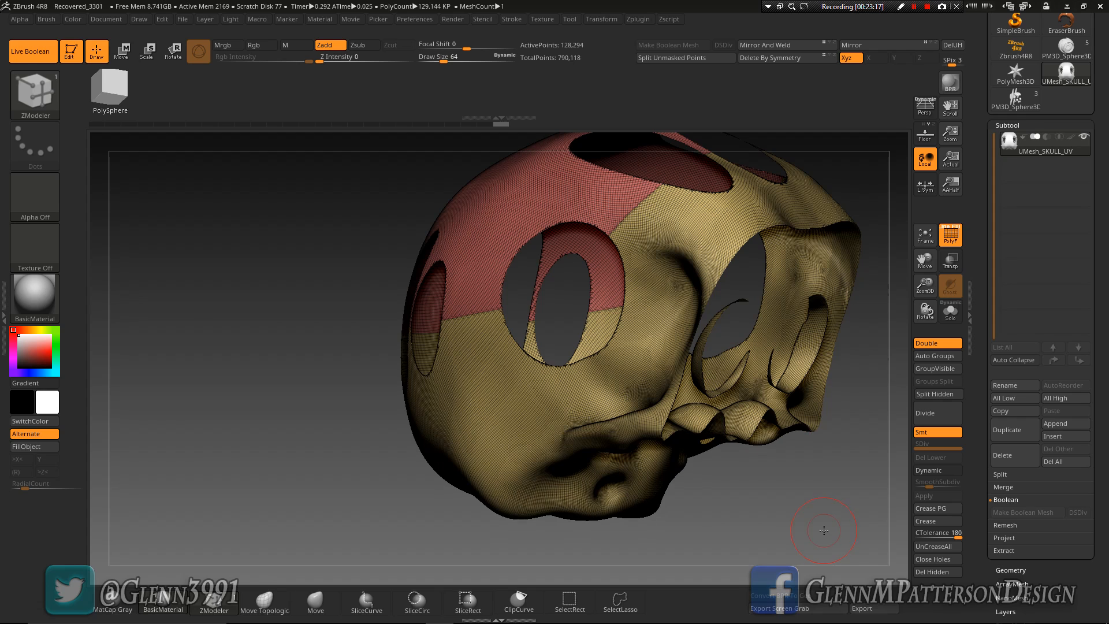
key("ctrl+shift")
left_click(292, 389, "ctrl+shift")
left_click(502, 434, "ctrl+shift")
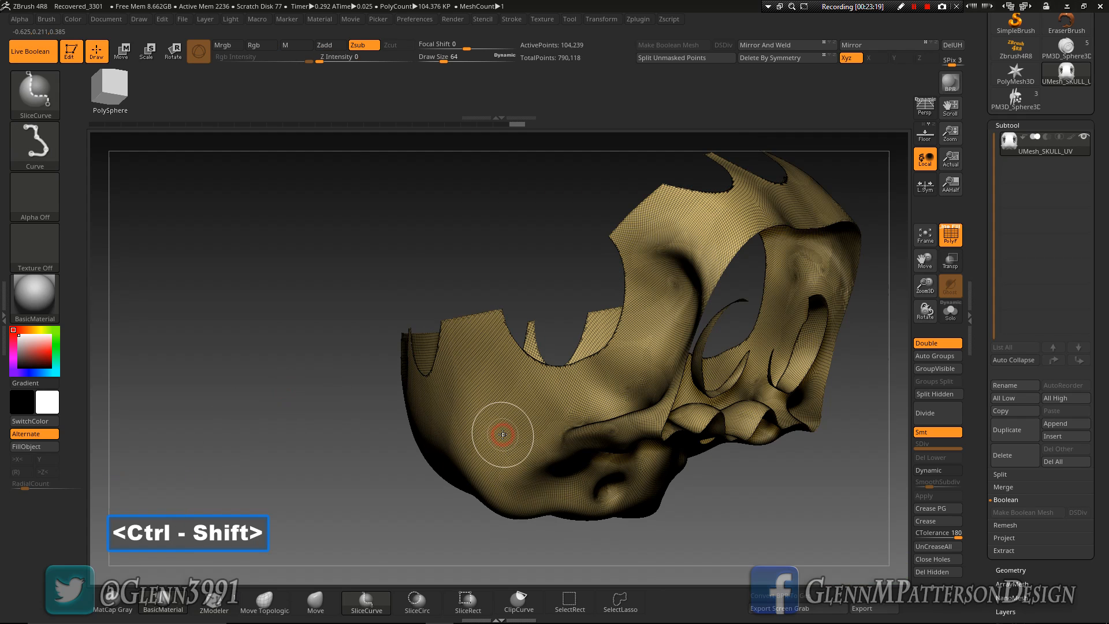
left_click(1056, 575)
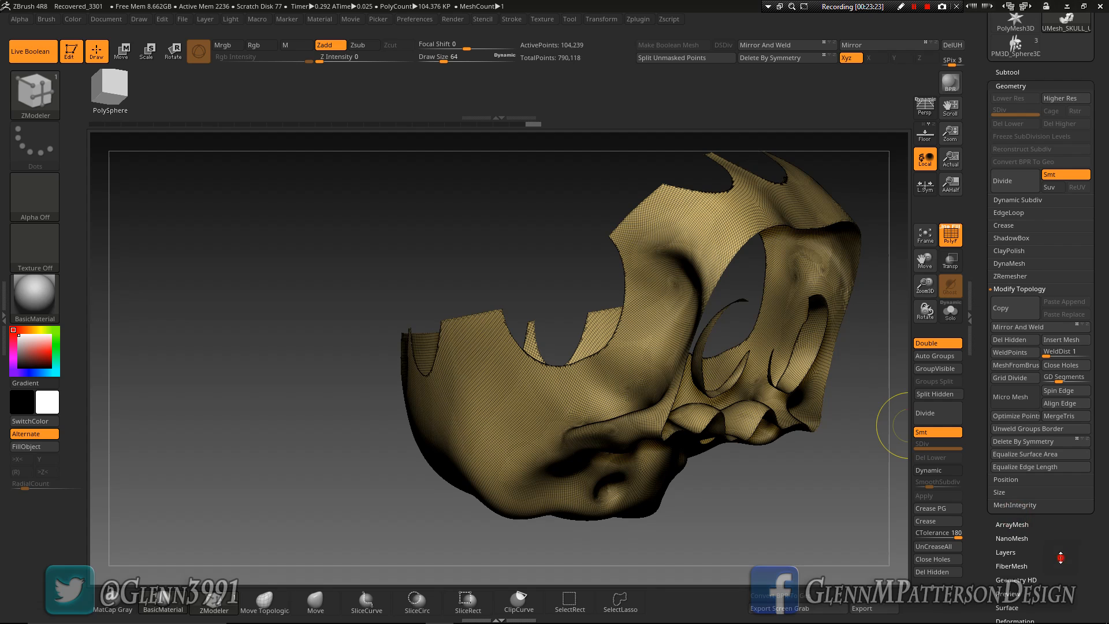
scroll(1061, 556, "down", 3)
left_click(1014, 550)
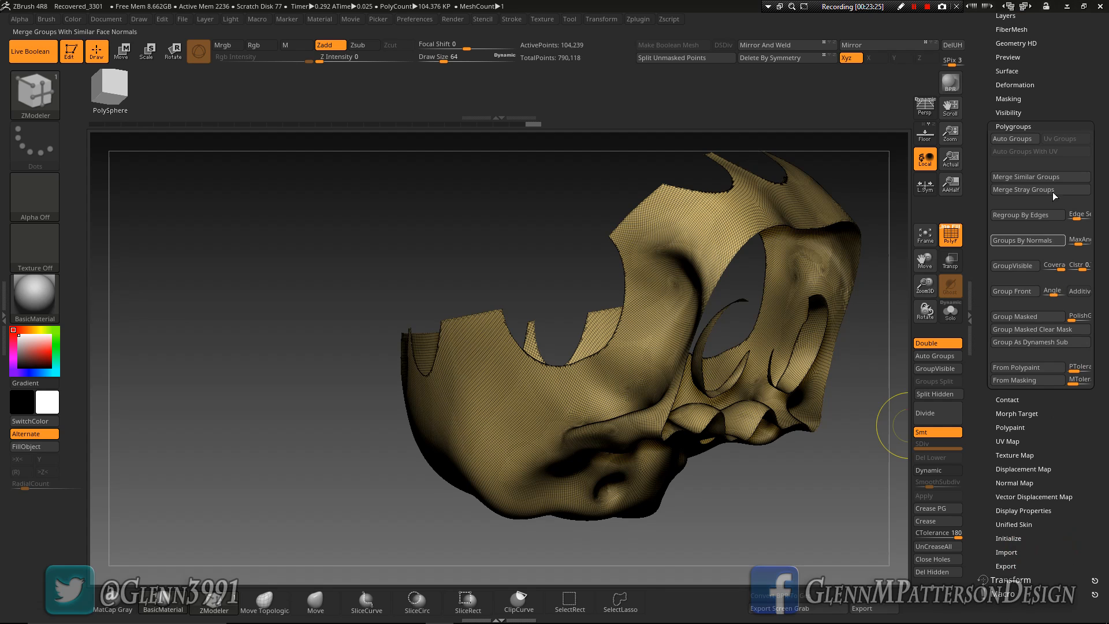
left_click(1020, 138)
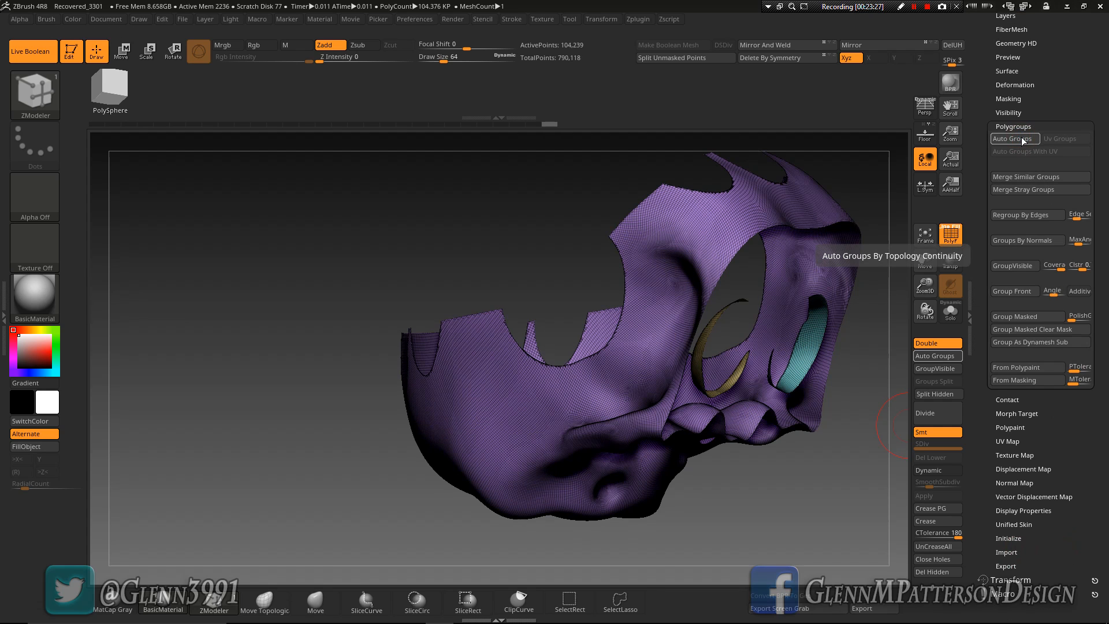
Mirror and weld the whole skull, and isolate the upper and lower cranium polygroups centred in back view
left_click(821, 514, "ctrl+shift")
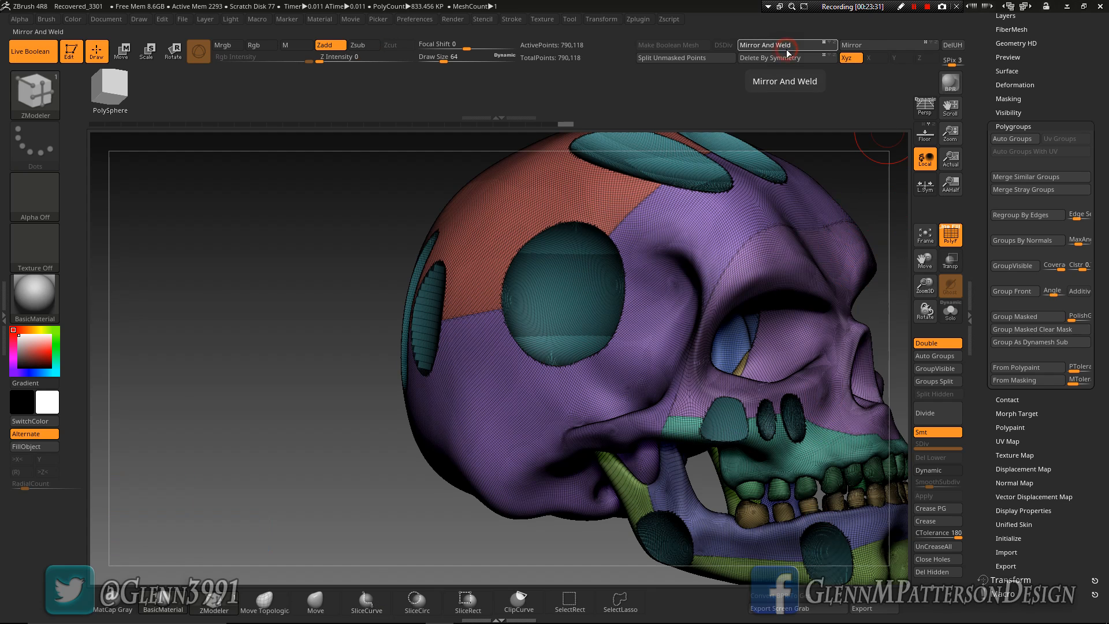
mouse_move(722, 390)
right_mouse_down()
mouse_move(703, 398)
mouse_move(745, 378)
mouse_move(776, 381)
right_mouse_up()
left_click(429, 315, "ctrl+shift")
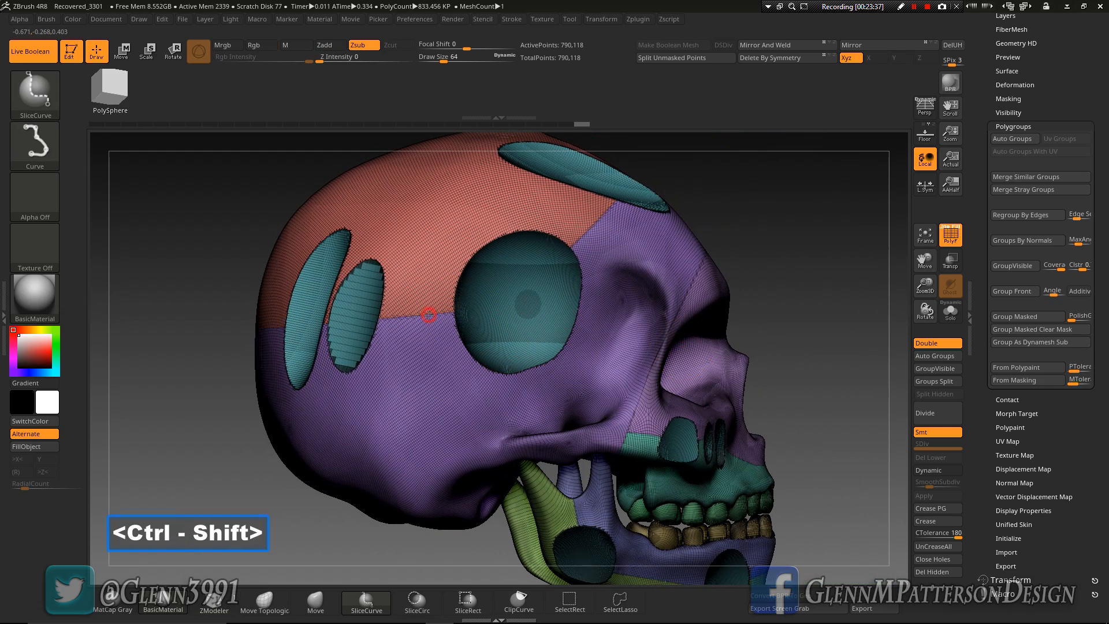
right_click_drag(716, 471, 523, 314)
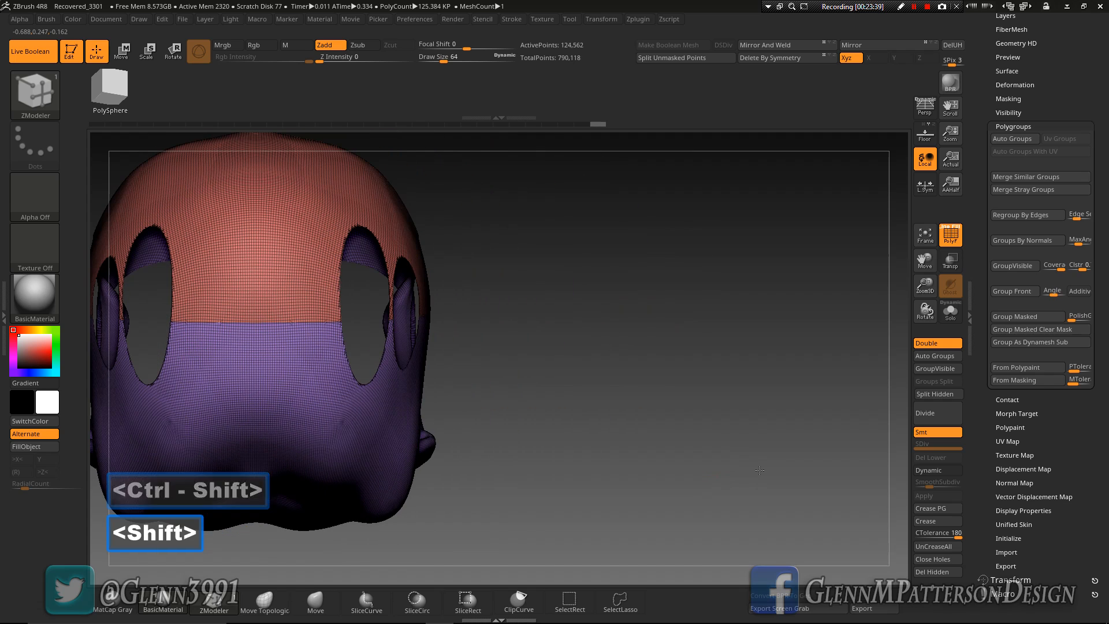
left_click_drag(924, 267, 976, 284)
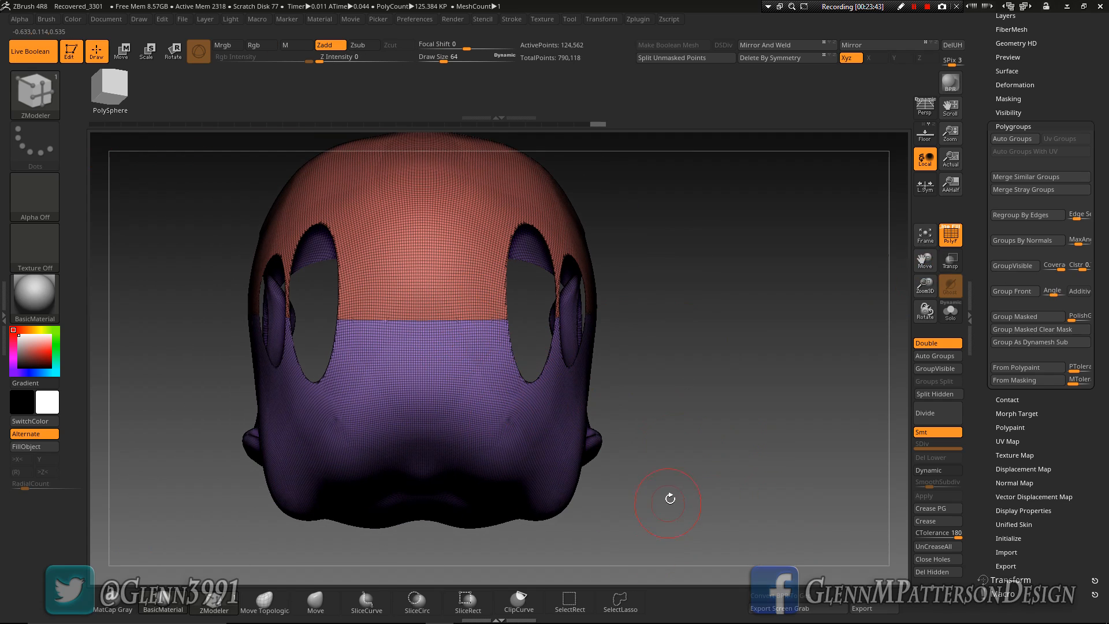
Slice a tall oval with SliceCirc into the back of the head, centred across the upper and lower cranium polygroups
left_click(415, 604)
key("ctrl+shift")
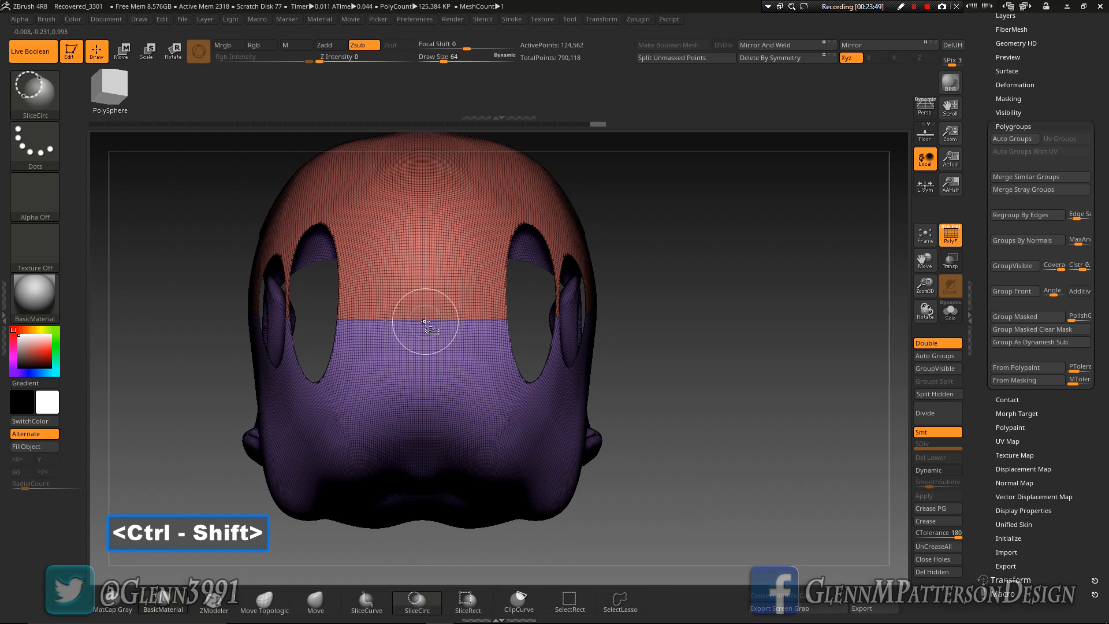
key("ctrl")
key("ctrl+shift")
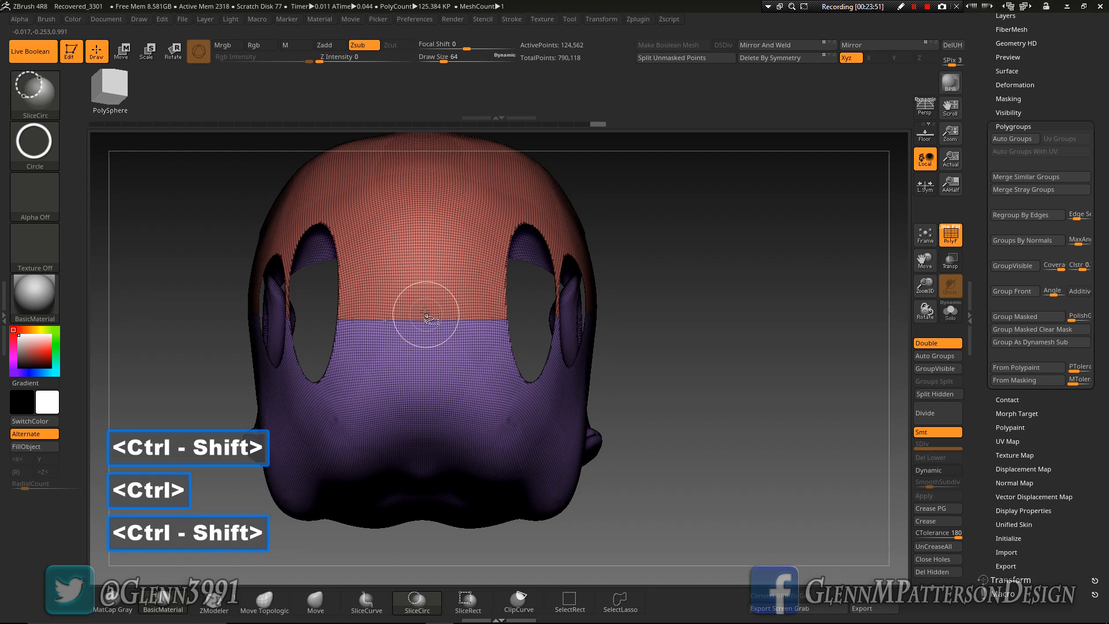
left_click_drag(652, 343, 481, 440, "ctrl+shift")
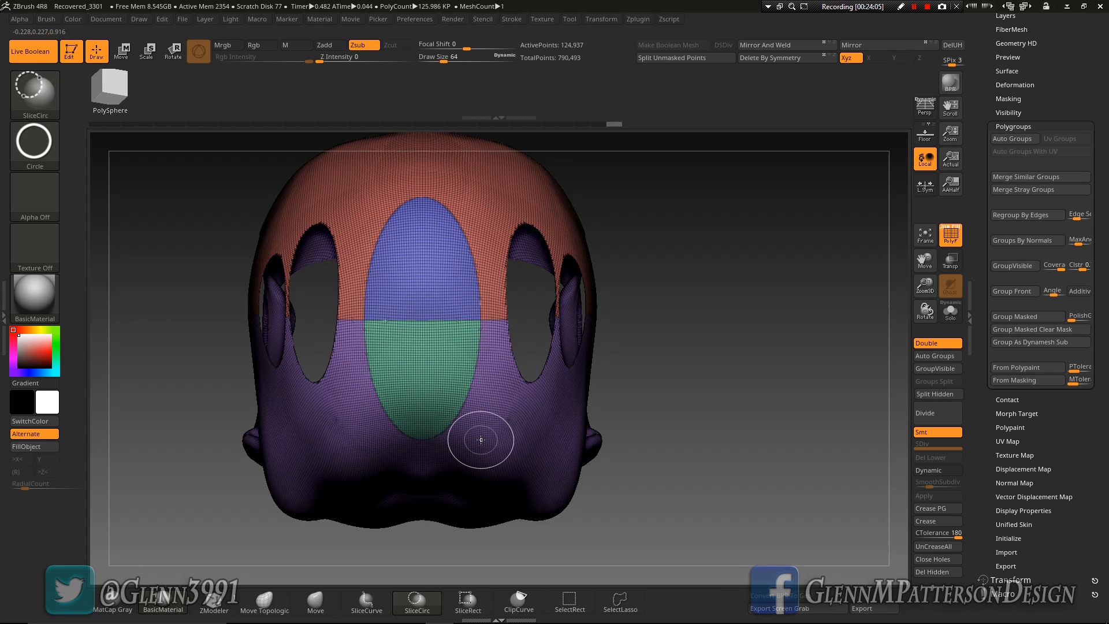
left_click(421, 322, "ctrl+shift")
left_click(421, 319, "ctrl+shift")
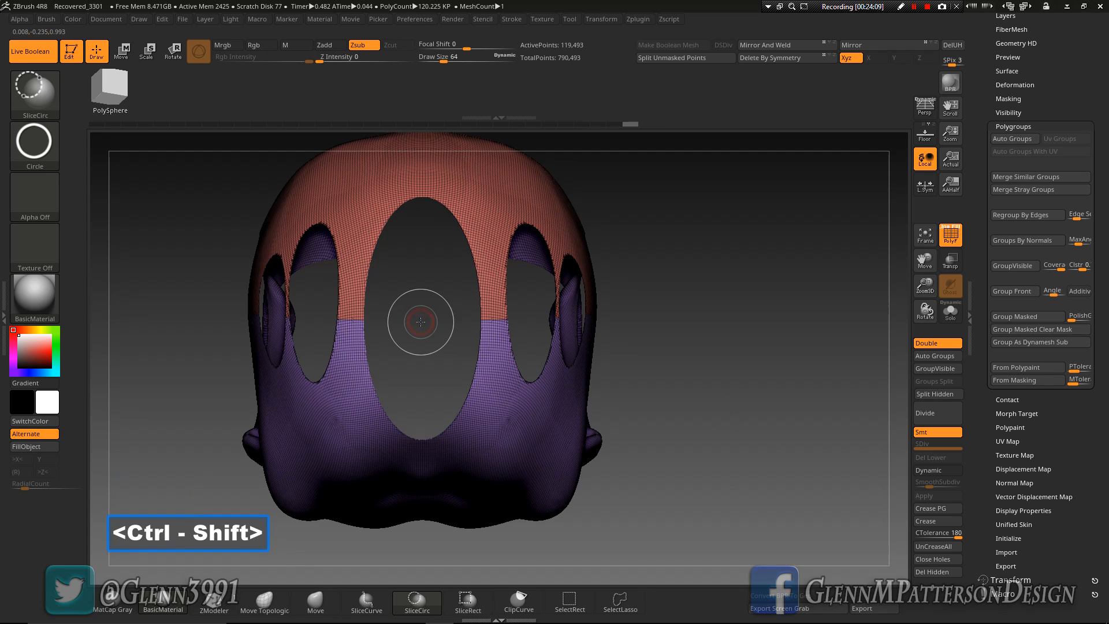
left_click(779, 436, "ctrl+shift")
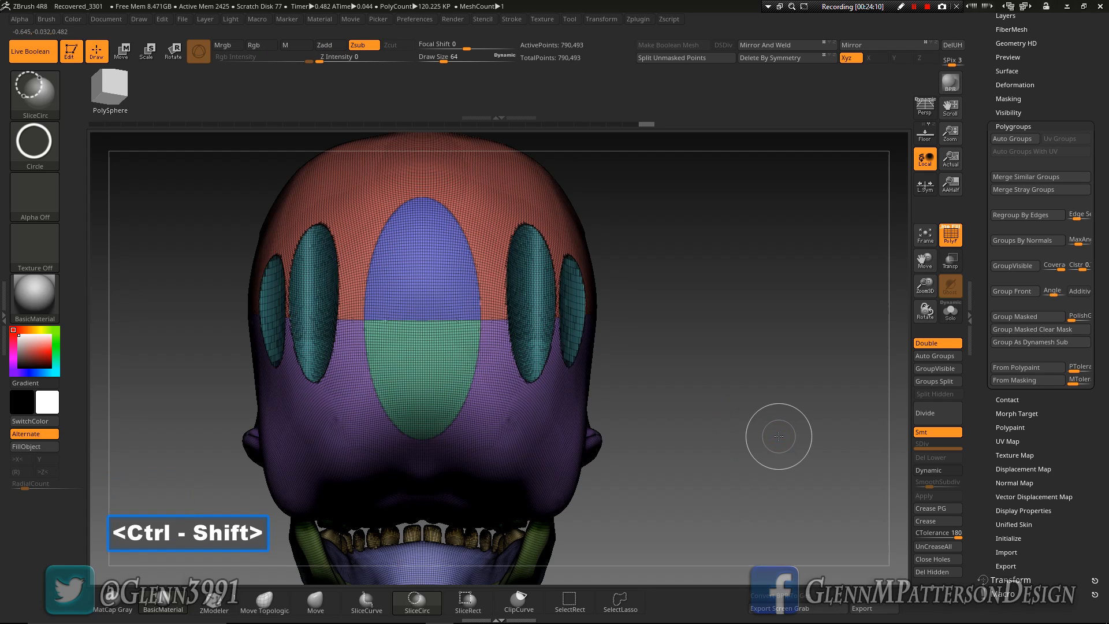
left_click(431, 322, "ctrl+shift")
mouse_move(743, 435)
left_mouse_down()
mouse_move(658, 437)
mouse_move(742, 439)
left_mouse_up()
key("ctrl+z")
key("ctrl+z")
key("ctrl+z")
key("ctrl+z")
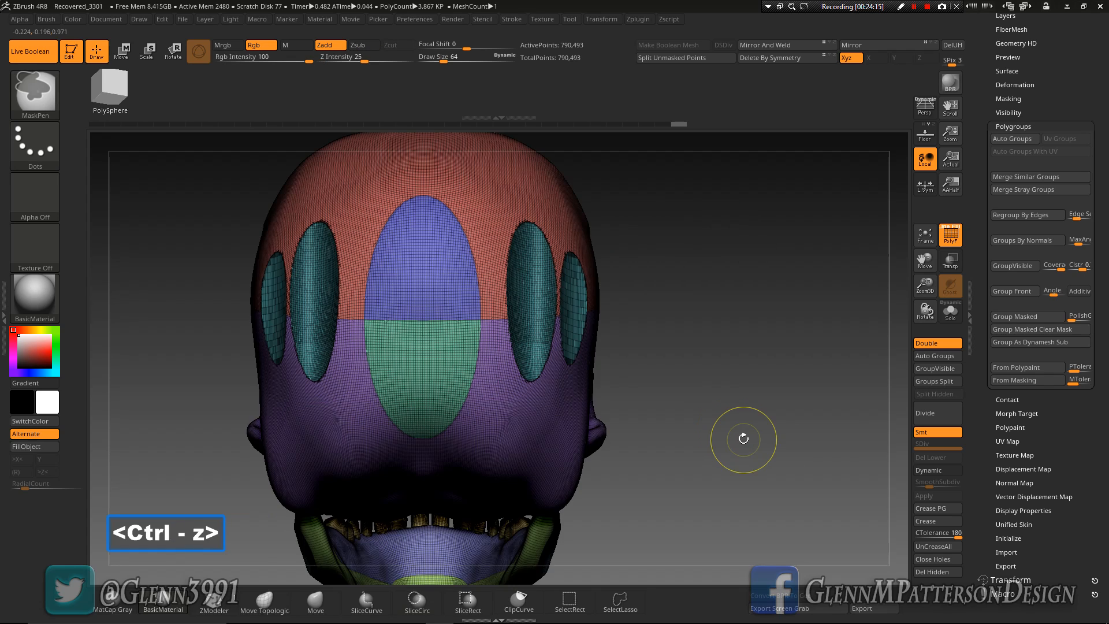
Isolate both halves of the rear oval, regroup them with Auto Groups, and unhide the skull
mouse_move(672, 448)
right_mouse_down()
mouse_move(752, 458)
mouse_move(737, 454)
right_mouse_up()
key("ctrl+shift")
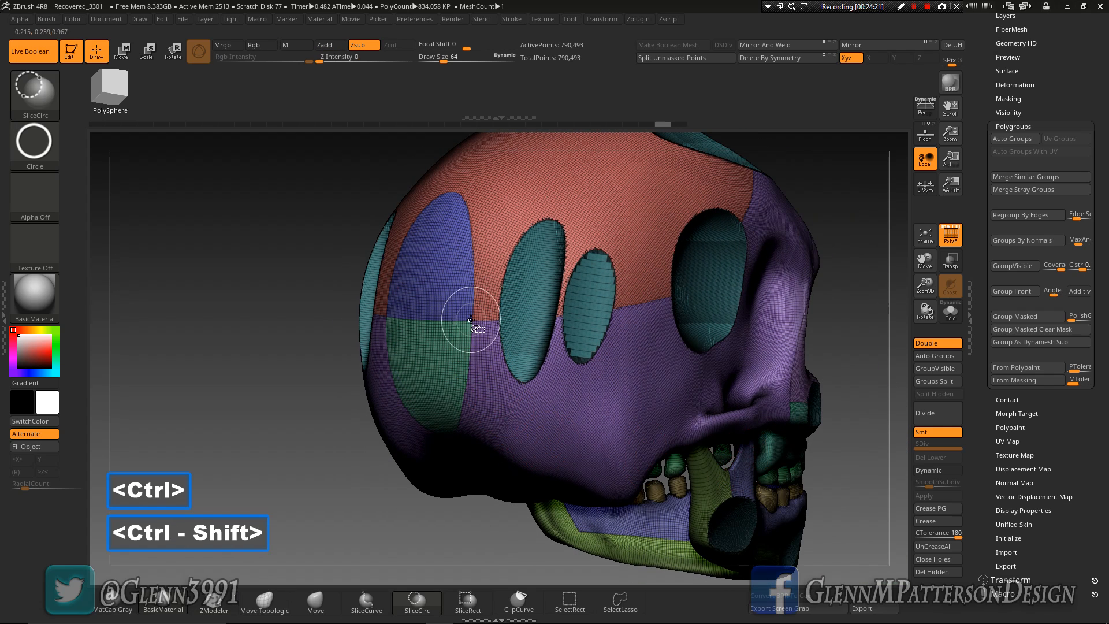
left_click(466, 319, "ctrl+shift")
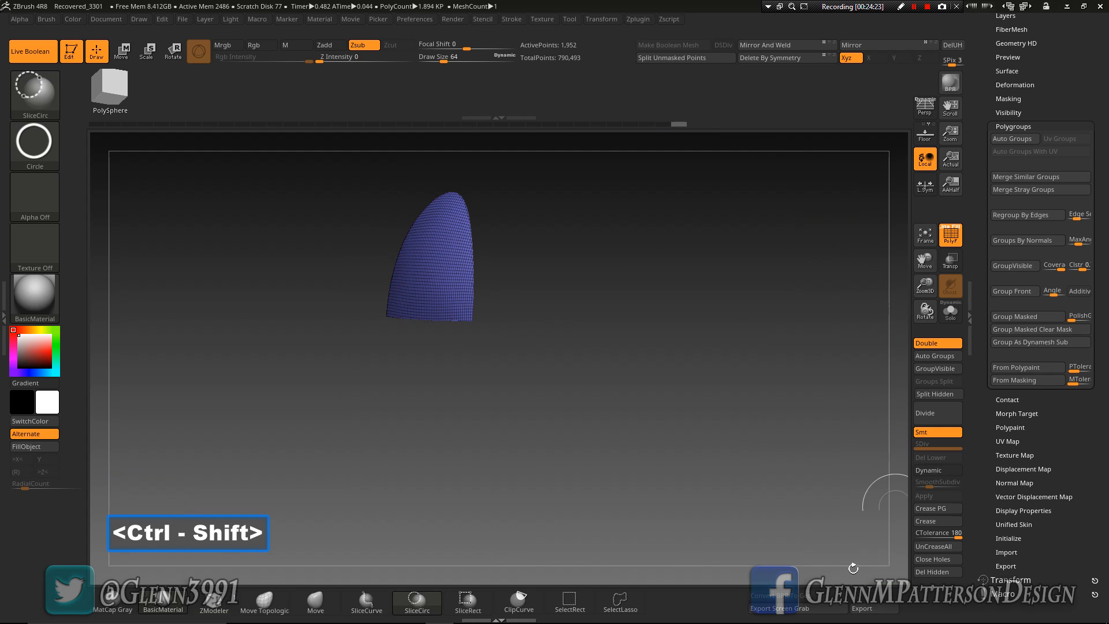
left_click(571, 605)
left_click(634, 383, "ctrl+shift")
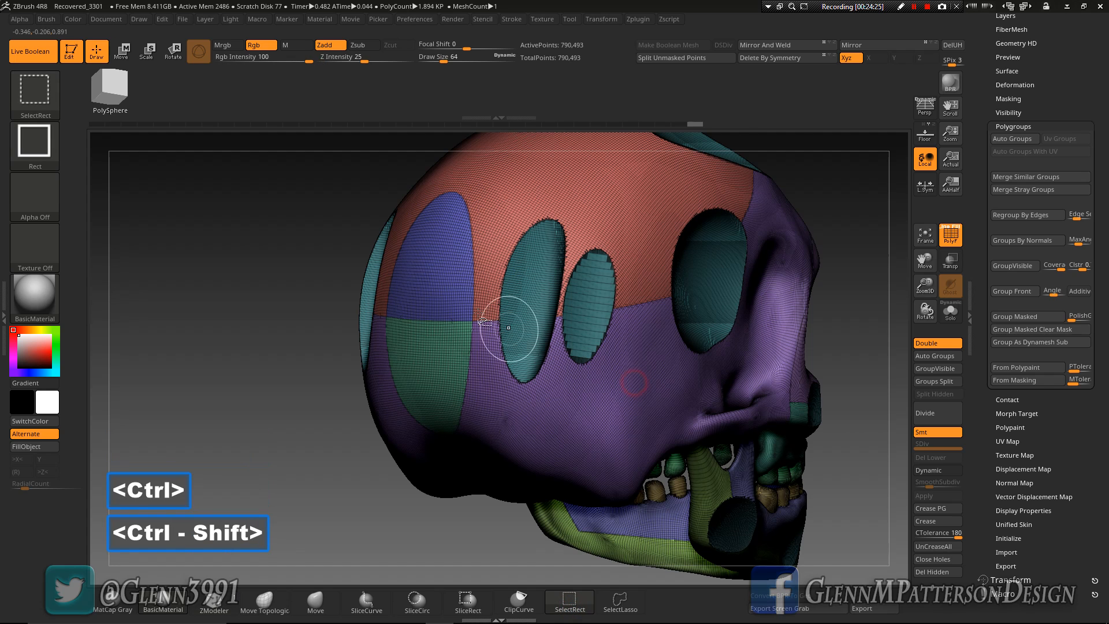
left_click(449, 319, "ctrl+shift")
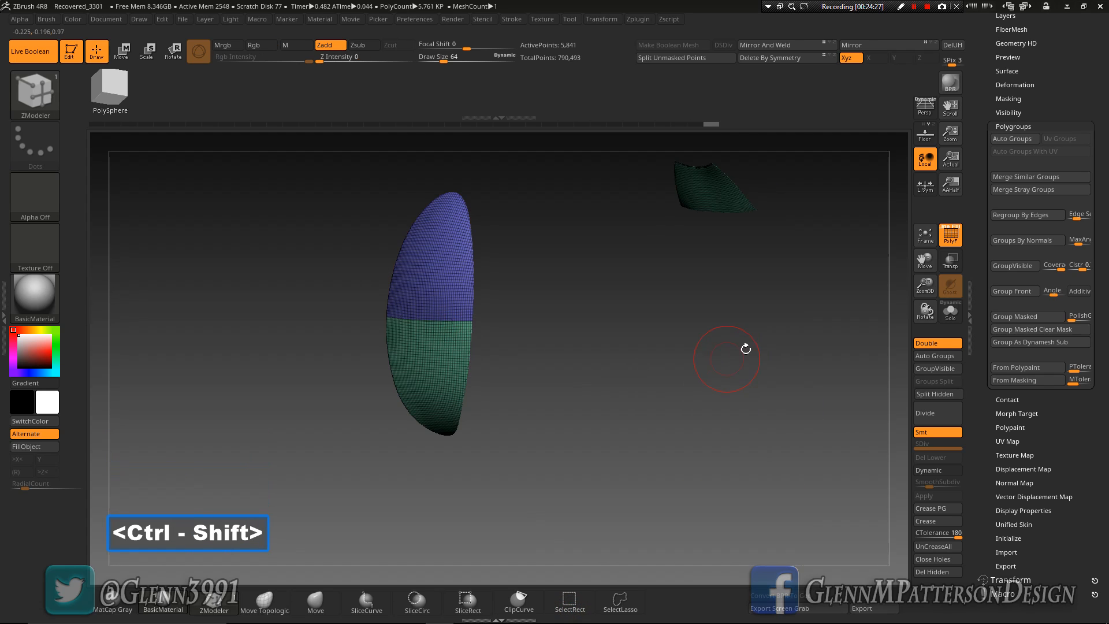
left_click(945, 358)
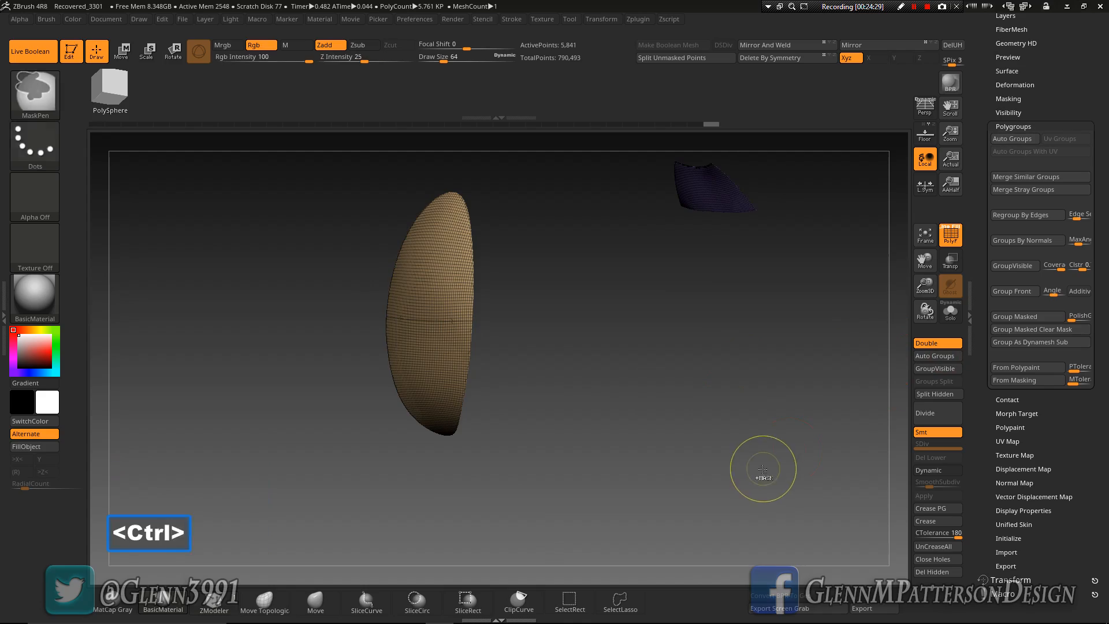
left_click(763, 471, "ctrl+shift")
Isolate the lower cranium polygroup from below and slice a centred square panel beneath the oval with SliceRect
mouse_move(473, 367)
right_mouse_down()
mouse_move(578, 371)
mouse_move(558, 405)
mouse_move(514, 338)
mouse_move(469, 366)
mouse_move(434, 365)
mouse_move(481, 364)
right_mouse_up()
right_click_drag(507, 441, 530, 383)
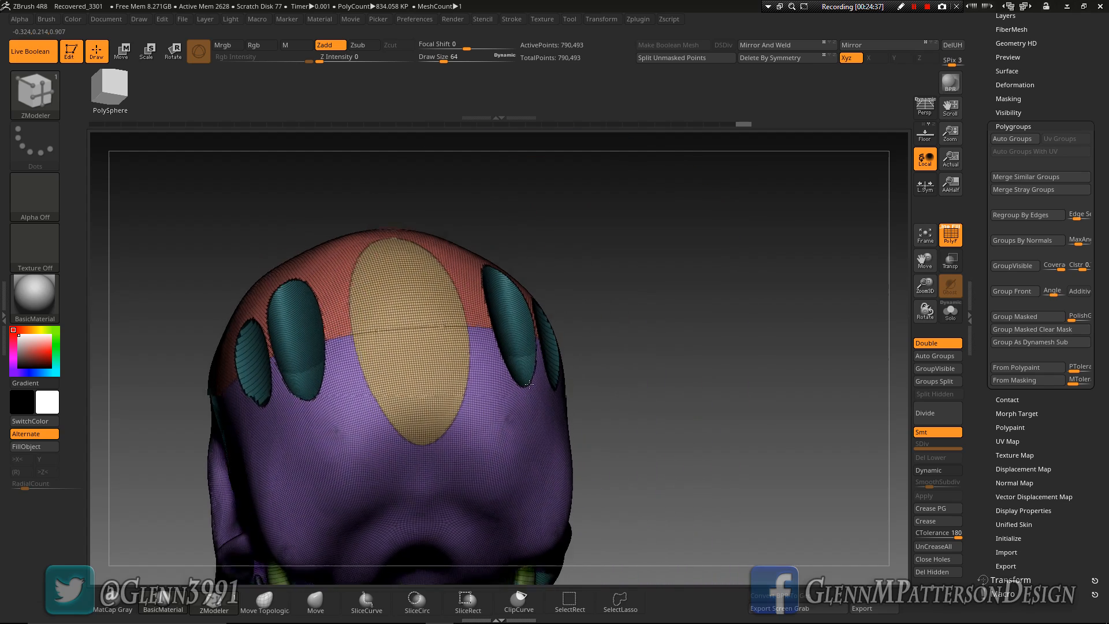
left_click(488, 449, "ctrl+shift")
left_click_drag(742, 426, 734, 375)
left_click_drag(920, 260, 979, 112)
left_click(465, 605)
left_click_drag(466, 325, 504, 341, "ctrl+shift")
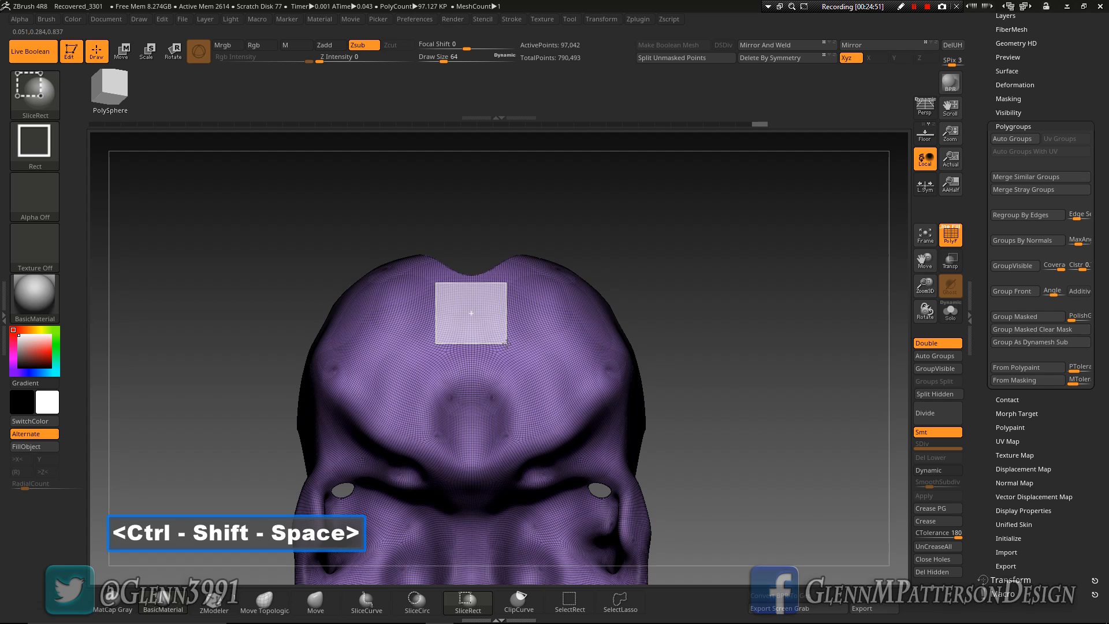
left_click_drag(508, 352, 507, 352, "ctrl+shift")
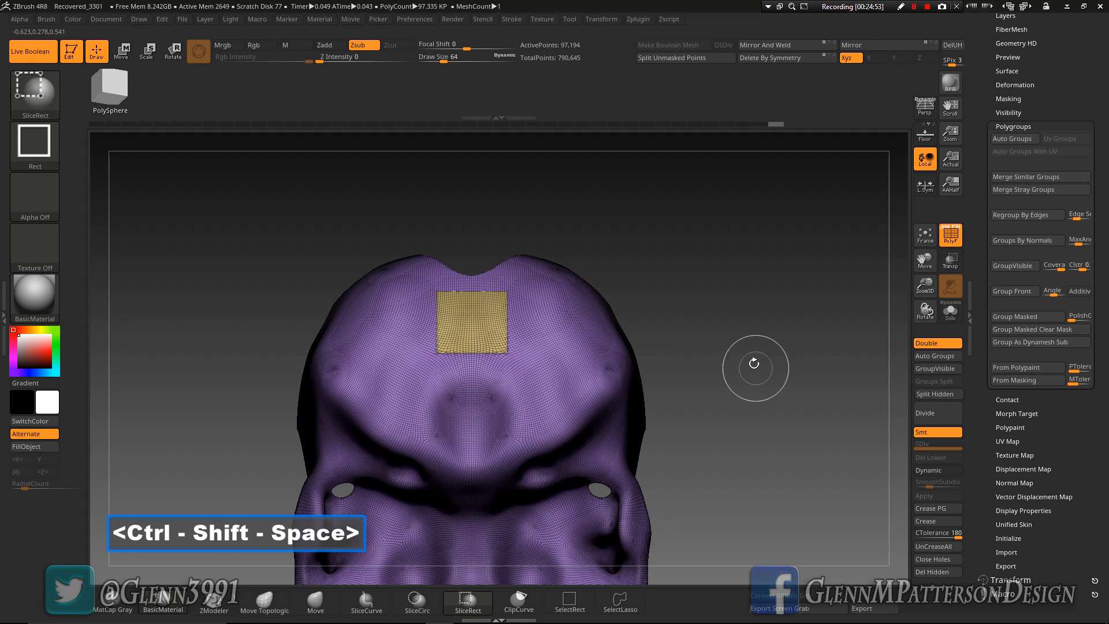
Unhide the whole skull and mirror and weld it
left_click(758, 336, "ctrl+shift")
mouse_move(758, 336)
left_mouse_down()
mouse_move(749, 425)
mouse_move(768, 402)
mouse_move(748, 357)
mouse_move(711, 377)
mouse_move(792, 387)
mouse_move(765, 426)
mouse_move(753, 331)
mouse_move(743, 435)
mouse_move(754, 415)
mouse_move(661, 405)
mouse_move(853, 414)
left_mouse_up()
left_click(771, 58)
Isolate the lower cranium polygroup and slice it with SliceCurve into front, side and rear sections
key("ctrl+shift")
left_click(575, 317, "ctrl+shift")
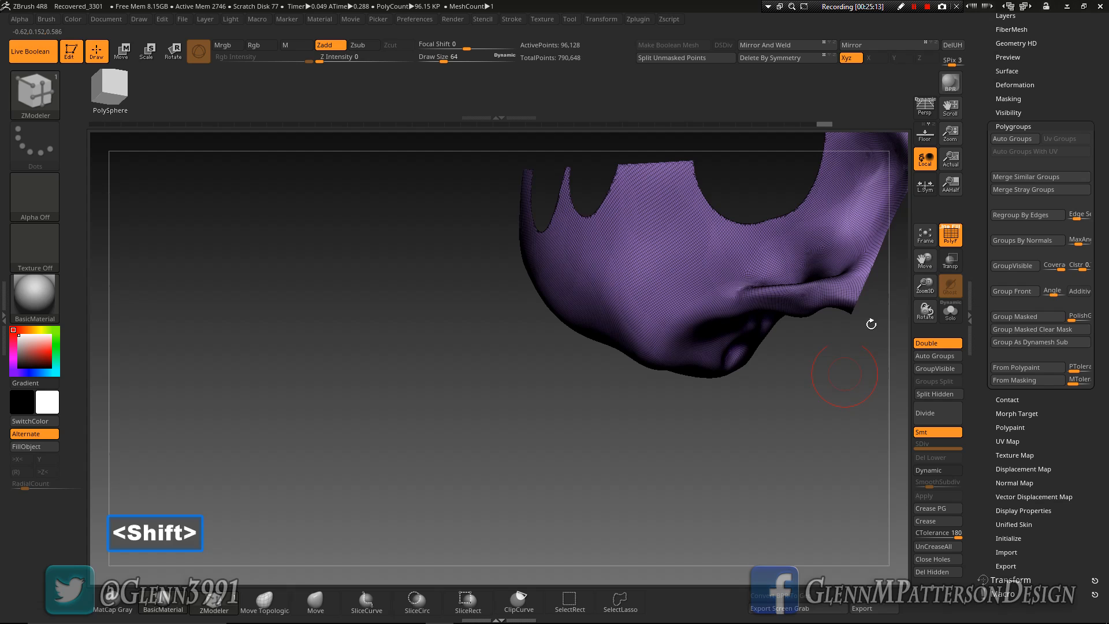
left_click_drag(923, 261, 559, 511)
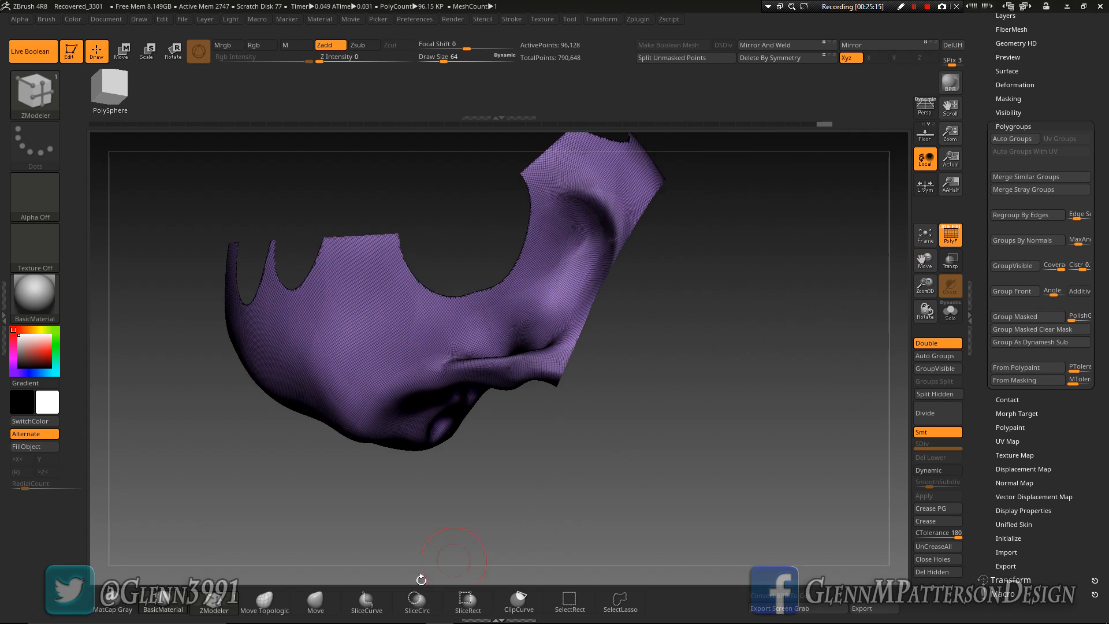
left_click(369, 604)
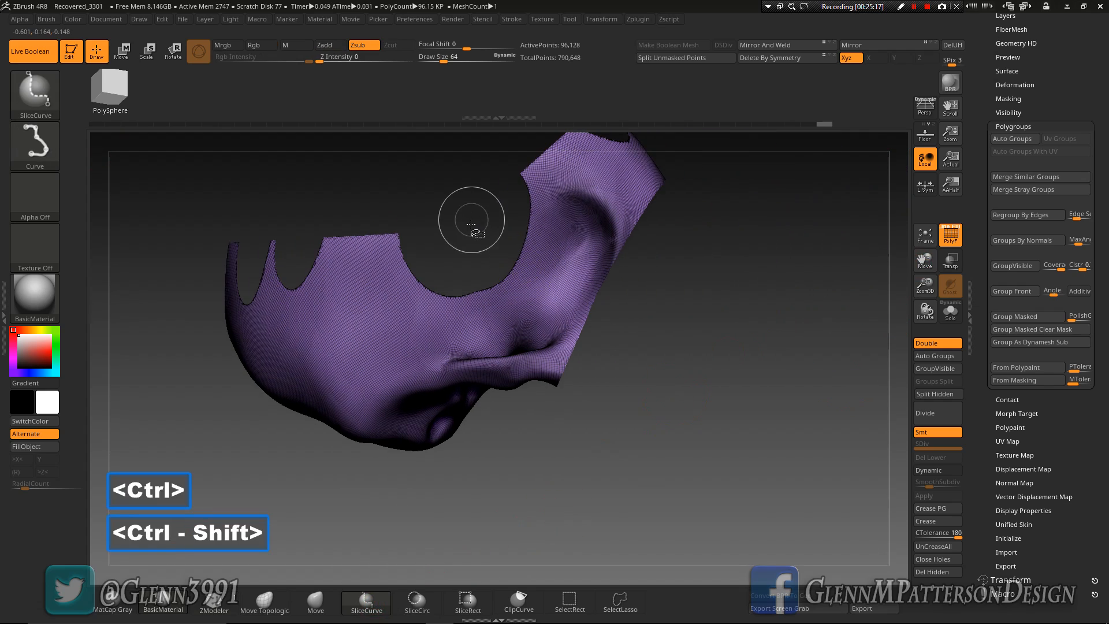
mouse_move(643, 335)
left_mouse_down("ctrl+shift")
mouse_move(714, 403)
mouse_move(682, 376)
mouse_move(704, 367)
mouse_move(674, 362)
mouse_move(701, 274)
mouse_move(687, 304)
mouse_move(701, 304)
mouse_move(709, 325)
left_mouse_up("ctrl+shift")
key("ctrl+shift")
left_click_drag(211, 347, 215, 448, "ctrl+shift")
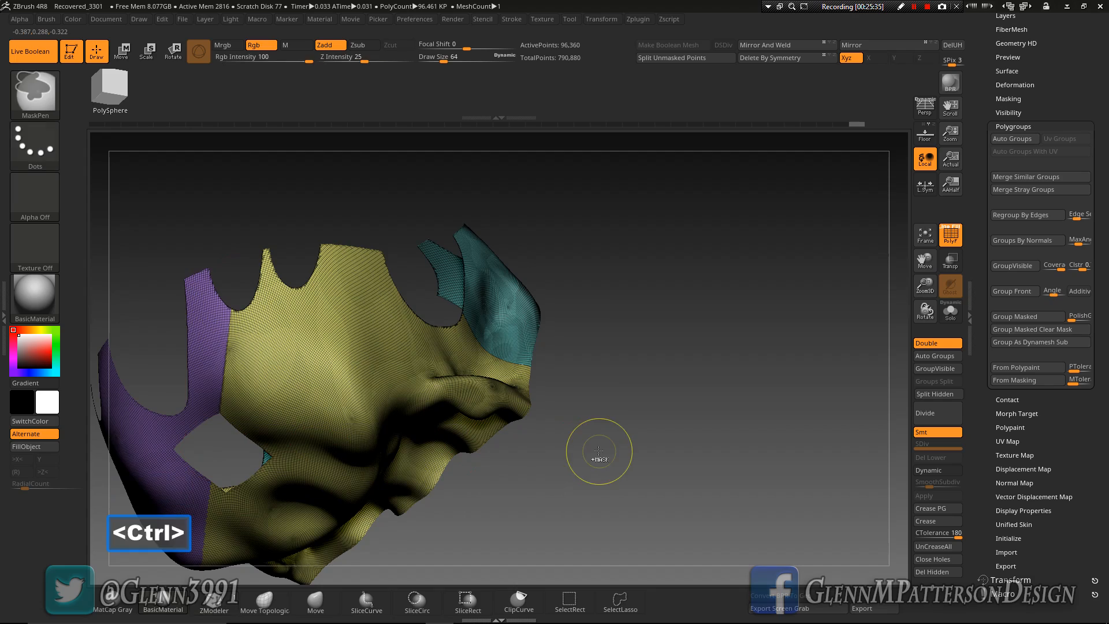
Slice the side section from the notch of the small side hole to the corner of the square opening
left_click_drag(609, 441, 596, 420)
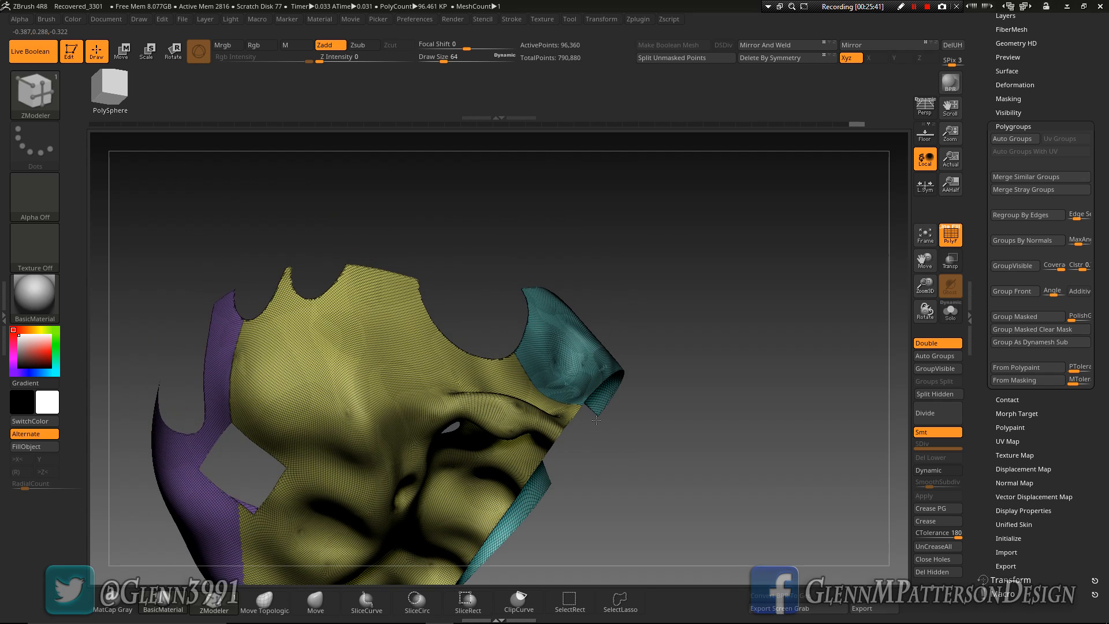
key("ctrl+shift")
left_click_drag(318, 273, 286, 470, "ctrl+shift")
Turn to back view, unhide the skull, and mirror and weld the new slices
left_click_drag(708, 344, 715, 379)
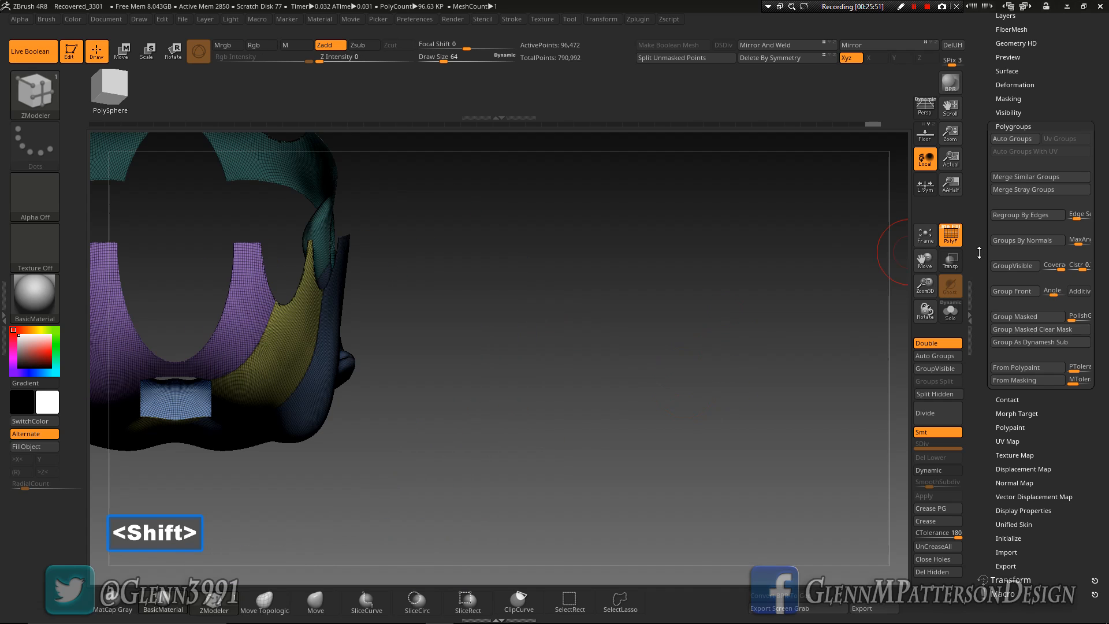
left_click(926, 245)
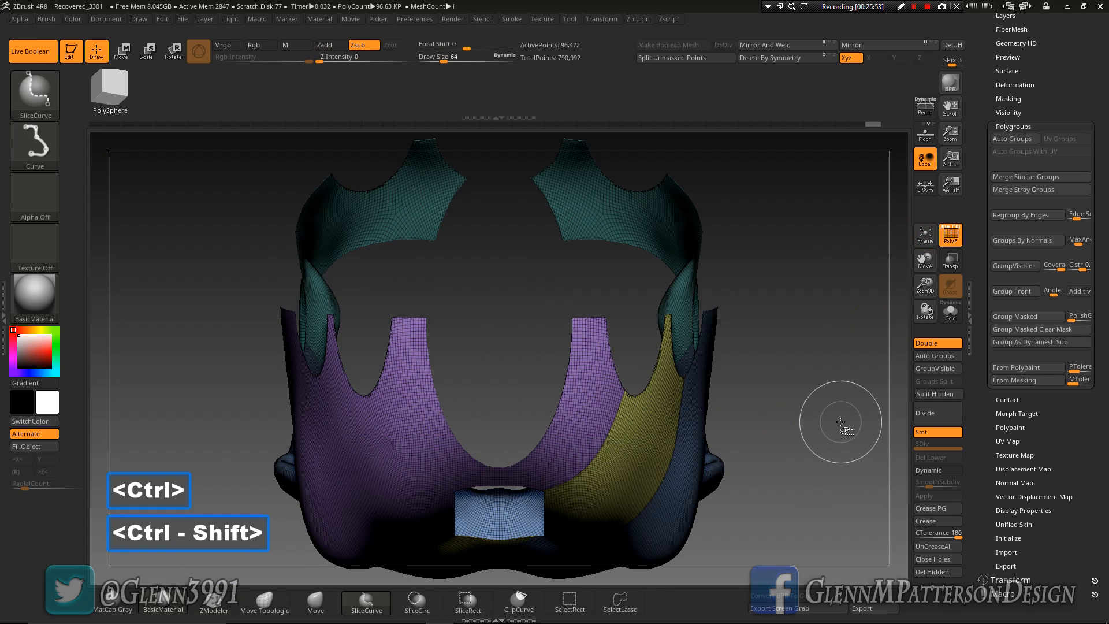
left_click(841, 422, "ctrl+shift")
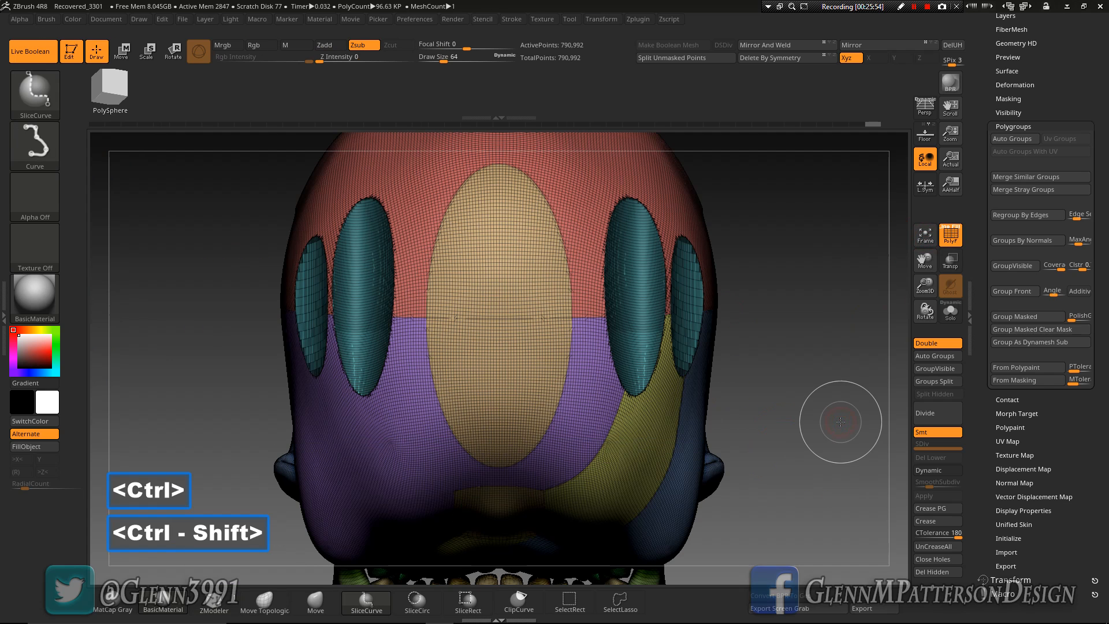
left_click(764, 46)
Isolate the yellow panels beside the square from below, split them with Auto Groups, and unhide the skull
left_click_drag(782, 347, 784, 287)
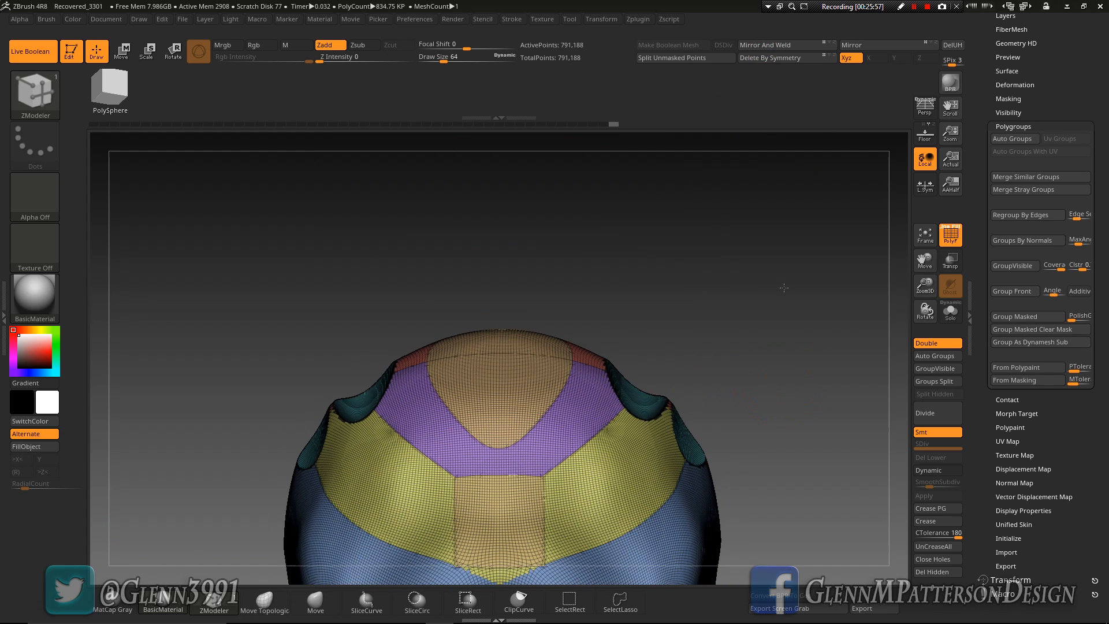
left_click_drag(924, 258, 925, 98)
key("ctrl+shift")
left_click(577, 367, "ctrl+shift")
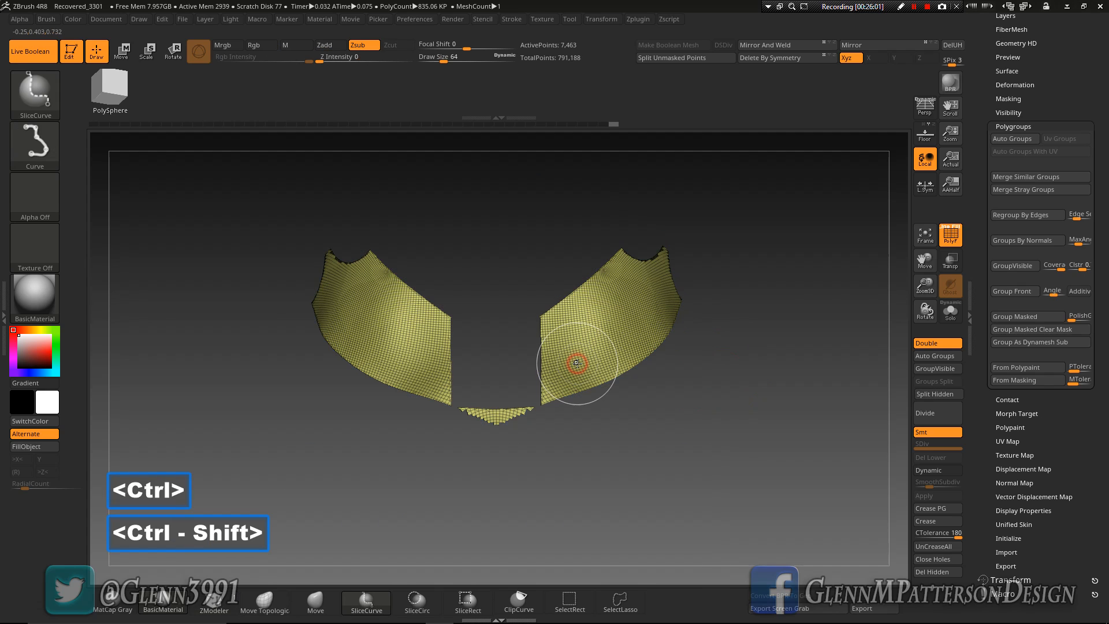
left_click(935, 356)
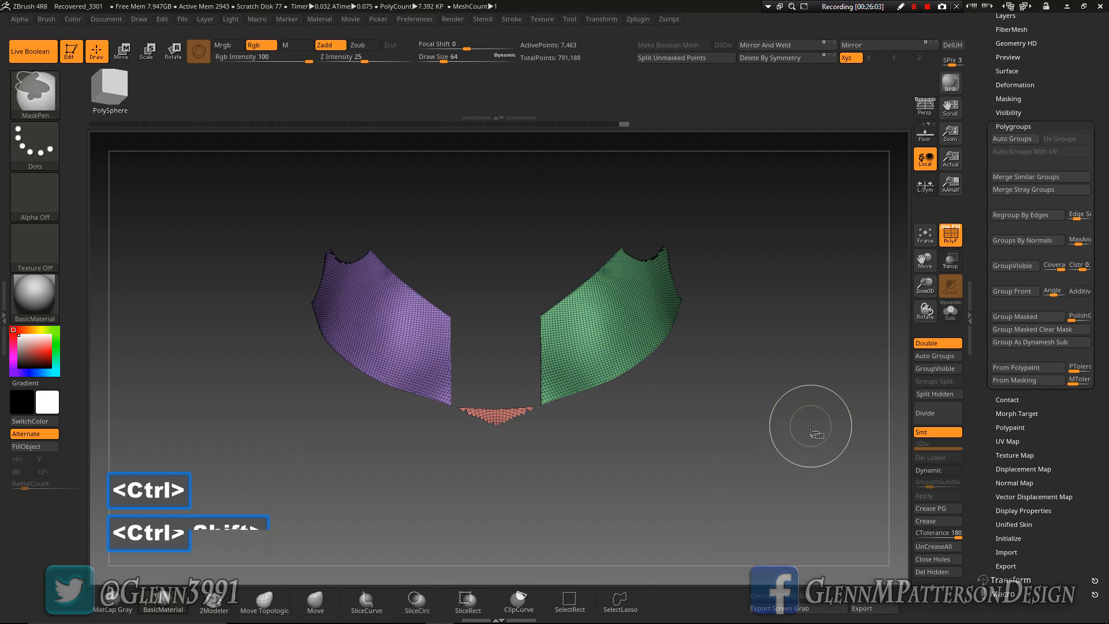
left_click(810, 426, "ctrl+shift")
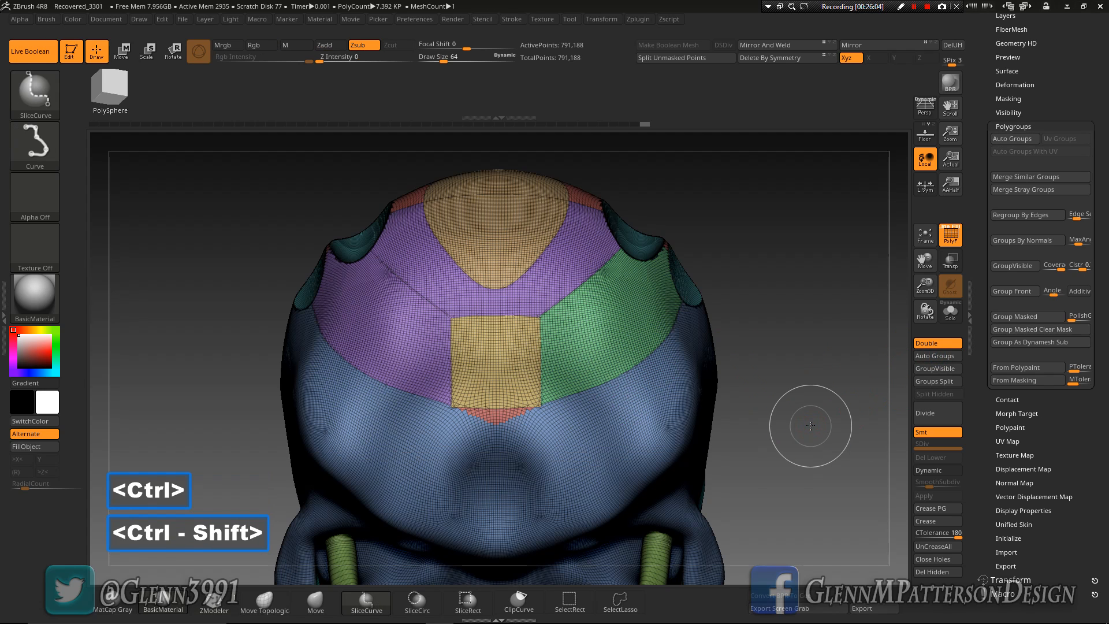
Merge the small leftover piece below the square with the blue underside into one polygroup, and mirror and weld the skull
left_click(515, 416, "ctrl+shift")
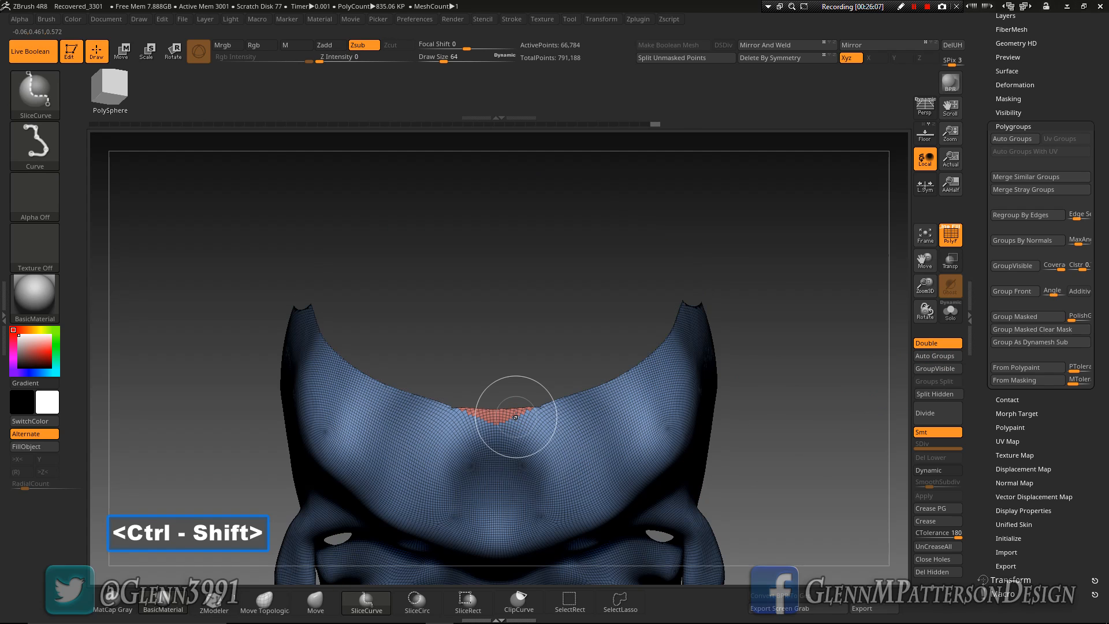
key("ctrl+w")
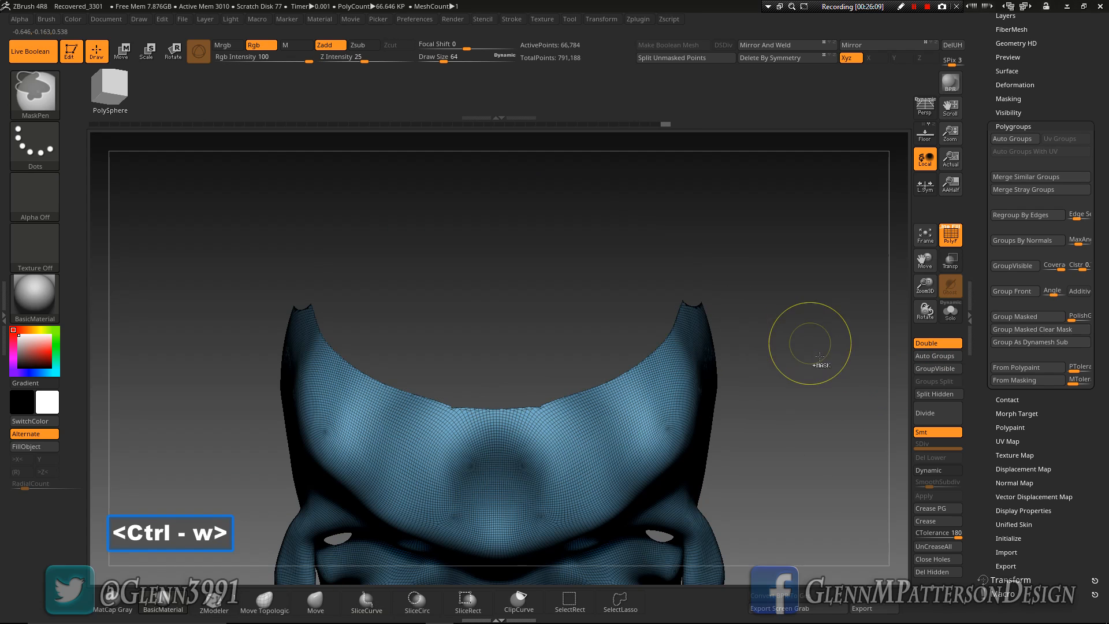
left_click(832, 384, "ctrl+shift")
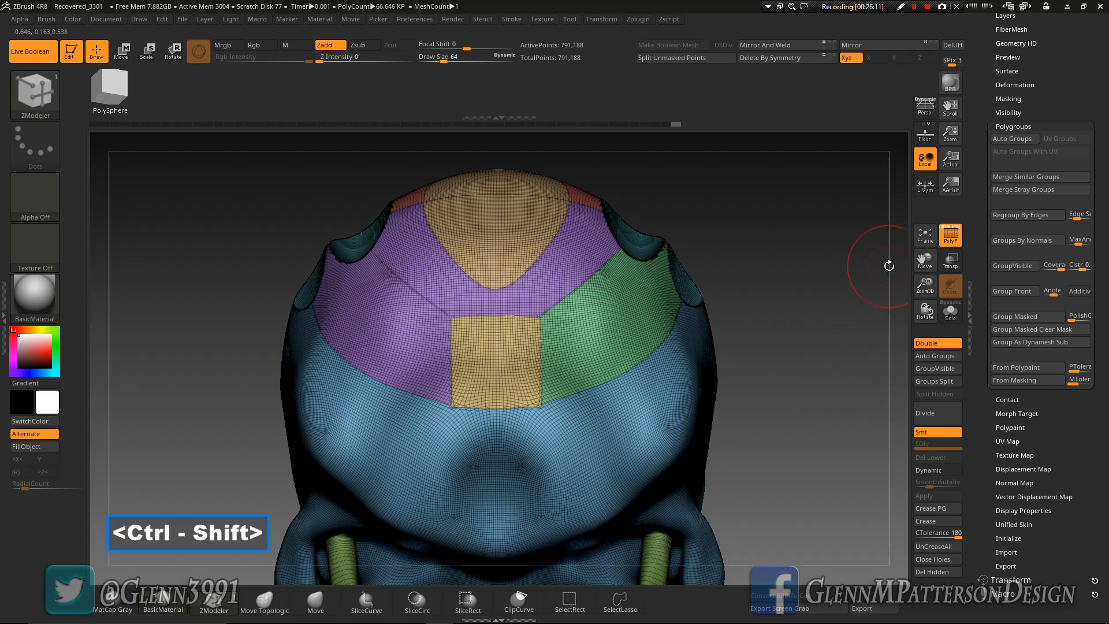
left_click(788, 45)
Undo the stray ZModeler edit on the side of the cranium
left_click_drag(803, 383, 744, 384)
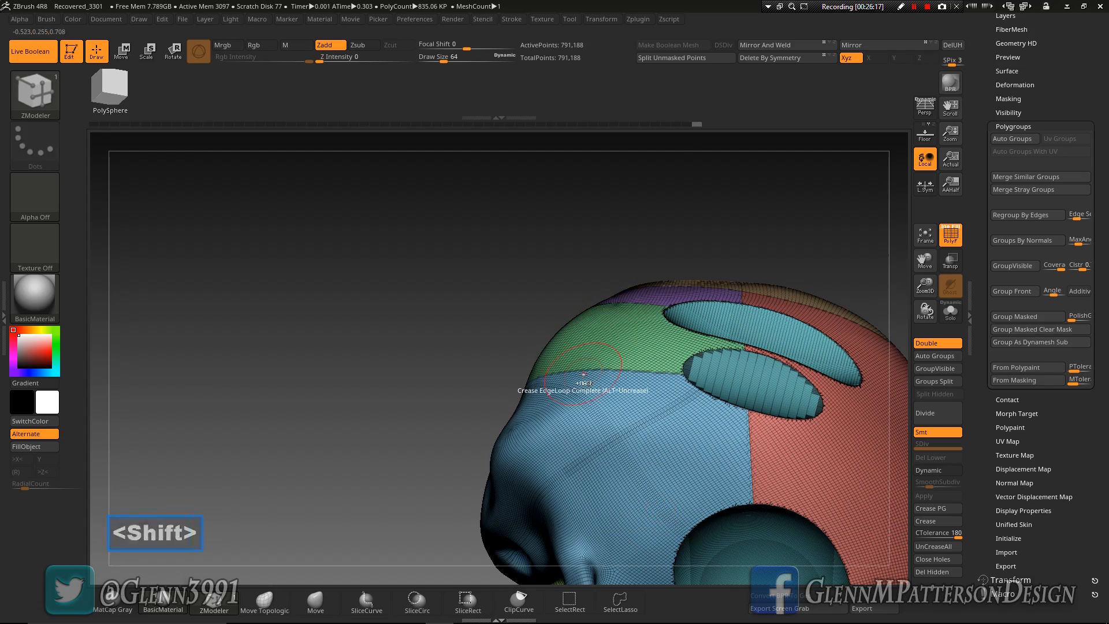
key("ctrl+z")
key("ctrl+z")
key("ctrl+z")
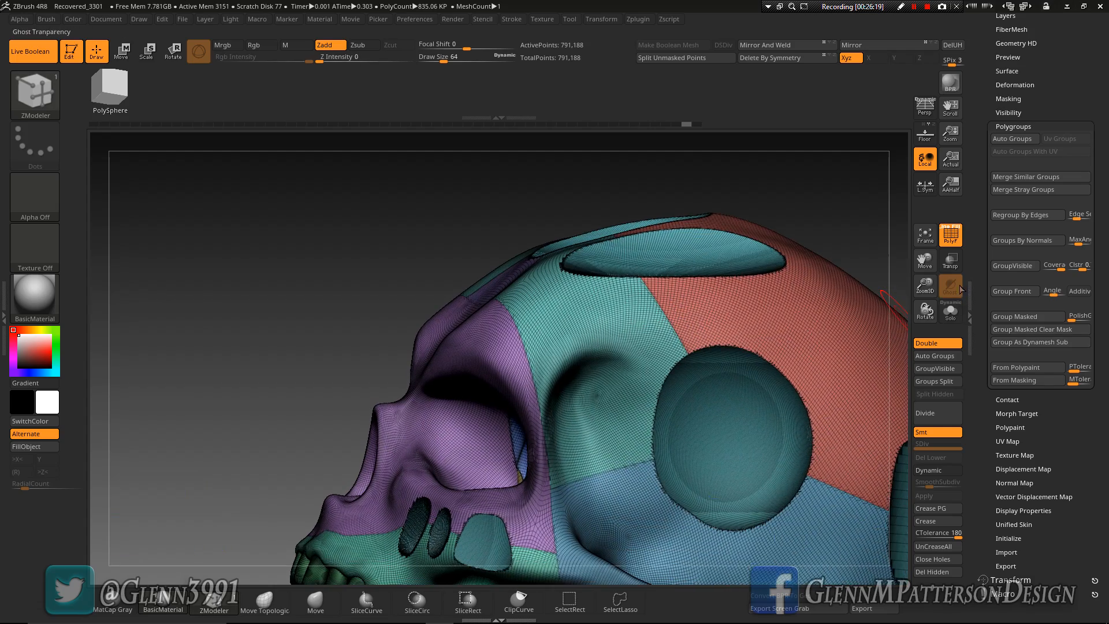
Isolate the yellow eye socket strips together with the purple face and merge them into one polygroup
left_click(935, 242)
right_click_drag(496, 454, 575, 464)
right_click_drag(493, 394, 479, 420)
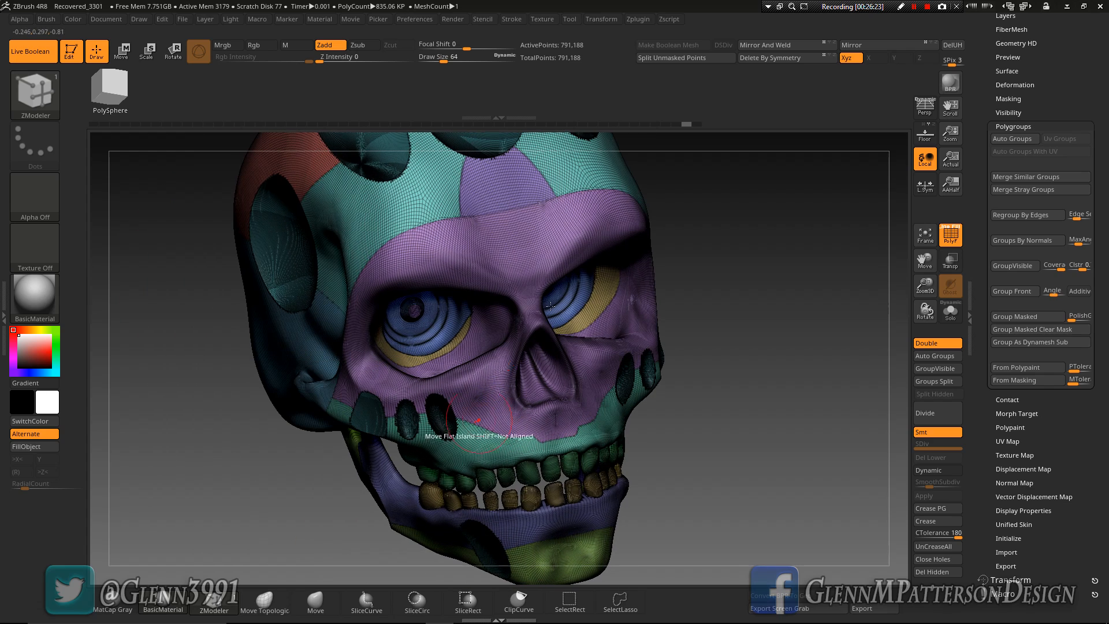
key("ctrl+shift")
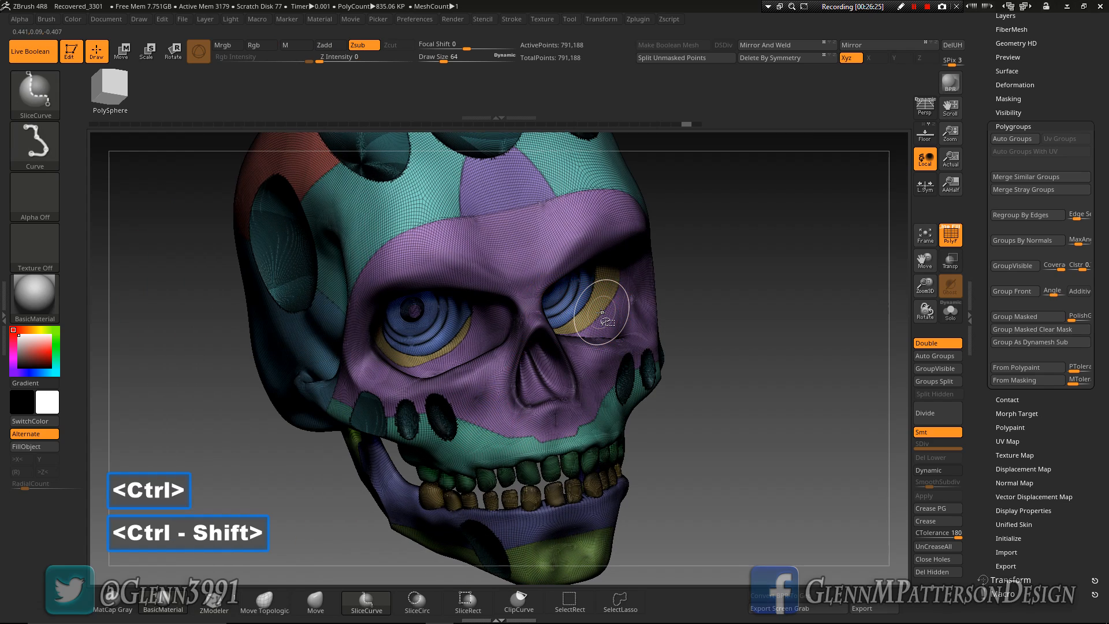
left_click(602, 313, "ctrl+shift")
left_click(836, 437, "ctrl+shift")
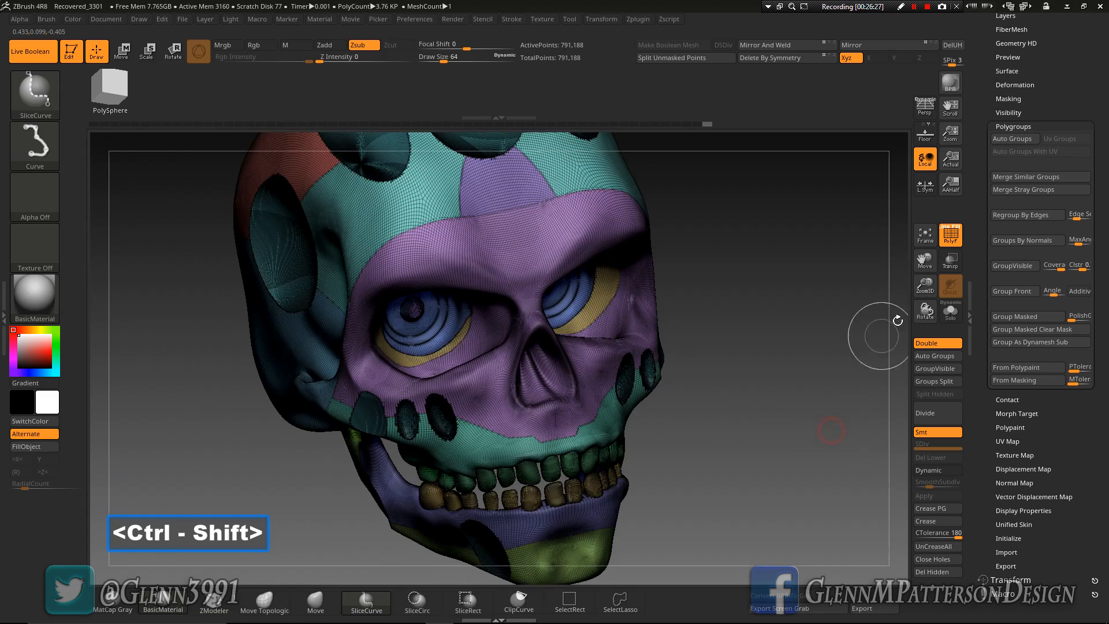
left_click_drag(925, 284, 936, 472)
key("ctrl+shift")
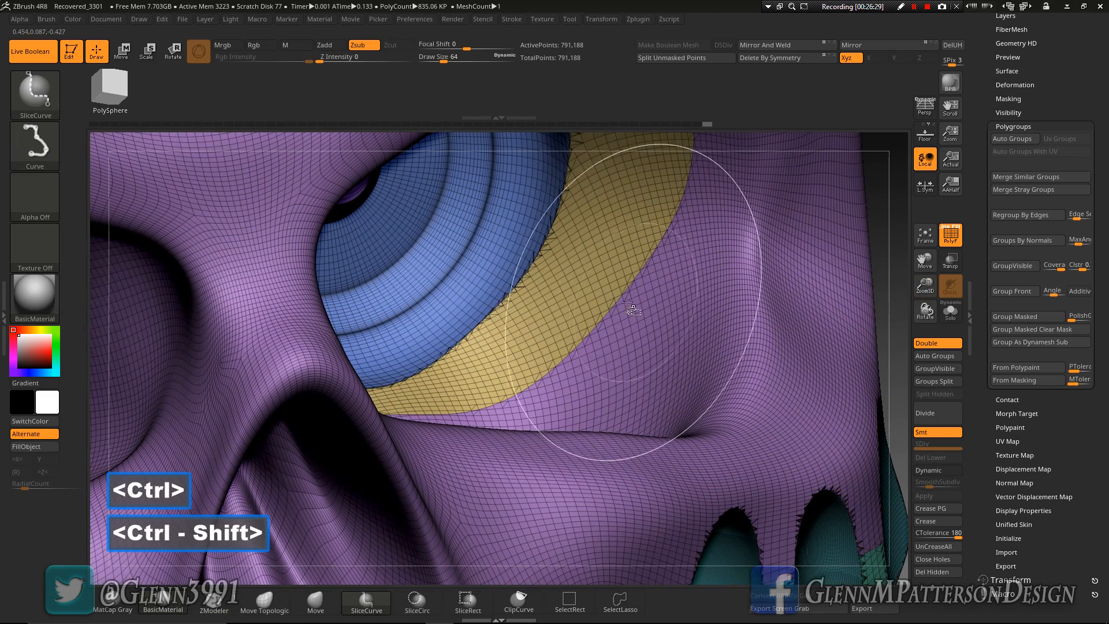
left_click(615, 305, "ctrl+shift")
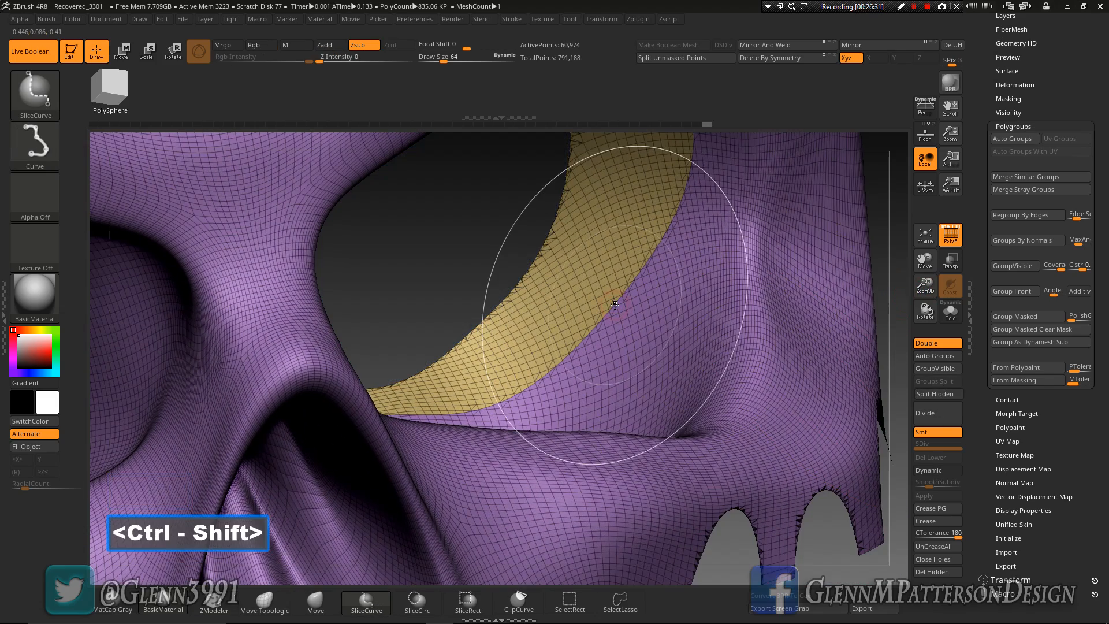
key("ctrl")
key("ctrl+w")
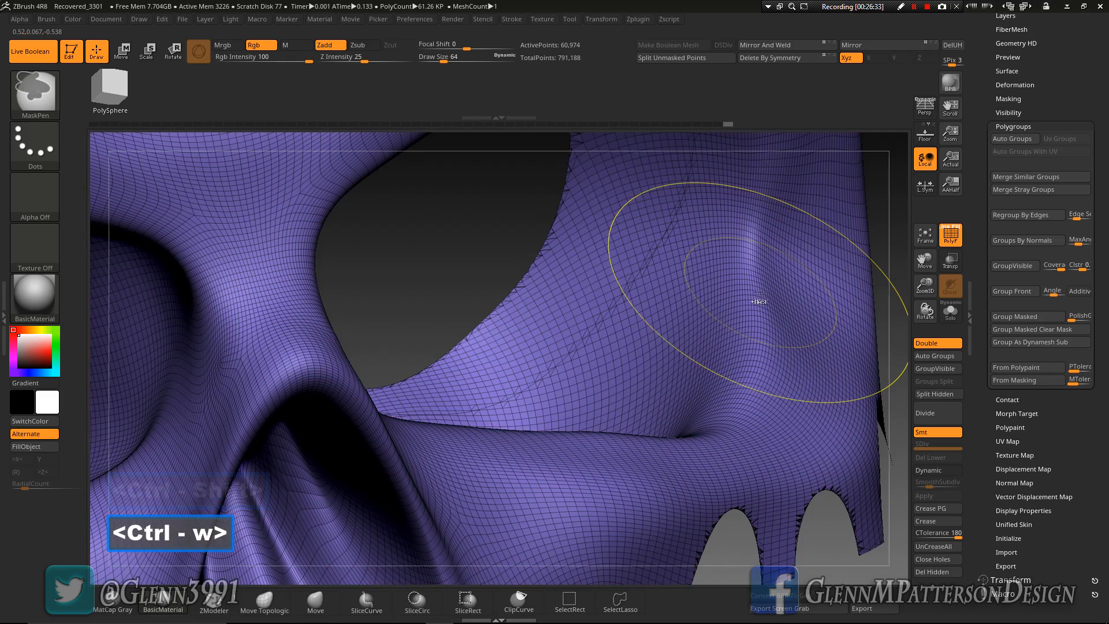
From the front view, slice the brow above the left-hand eye socket into its own polygroup with an angled SliceCurve cut
key("ctrl+shift")
left_click(458, 262, "ctrl+shift")
mouse_move(587, 309)
right_mouse_down()
mouse_move(563, 300)
mouse_move(578, 310)
right_mouse_up()
key("ctrl+shift")
left_click(657, 380, "ctrl+shift")
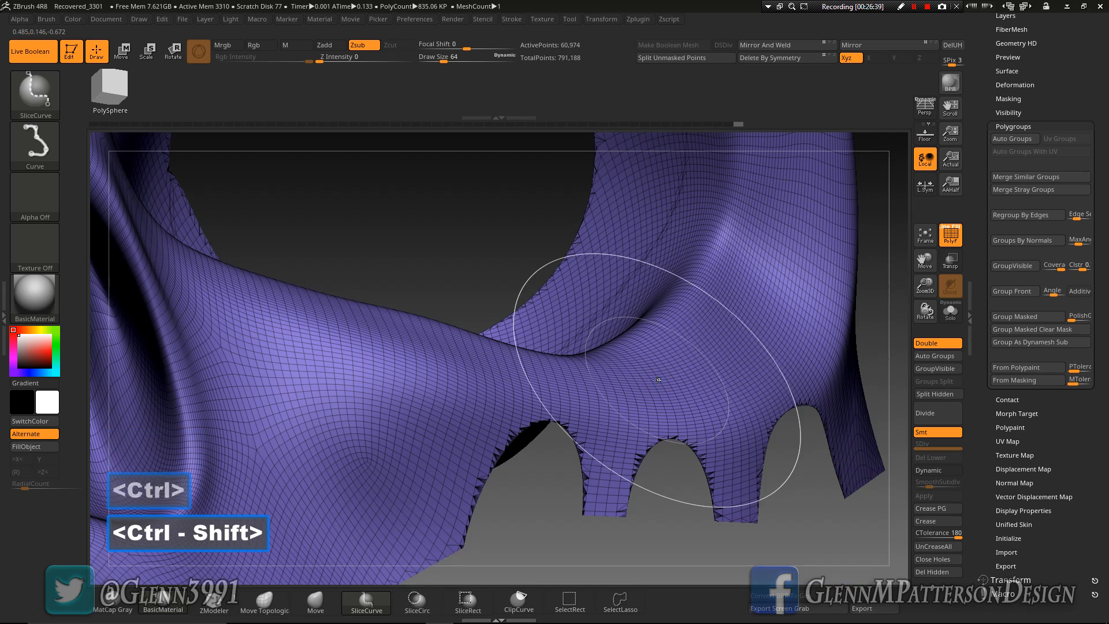
left_click(926, 242)
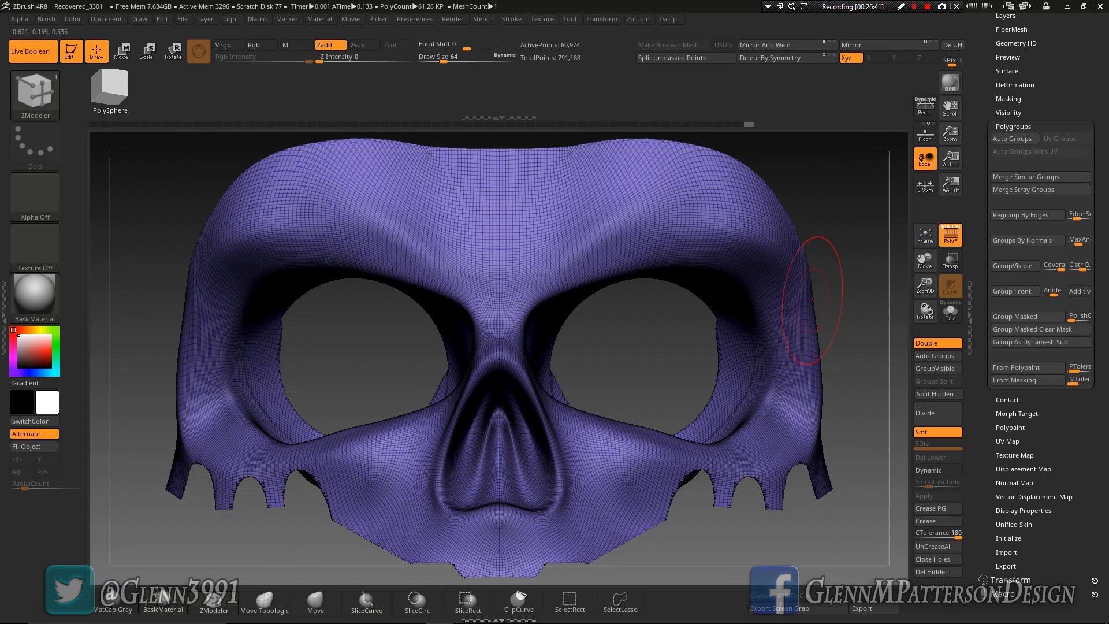
mouse_move(333, 381)
left_mouse_down()
mouse_move(370, 390)
mouse_move(355, 387)
left_mouse_up()
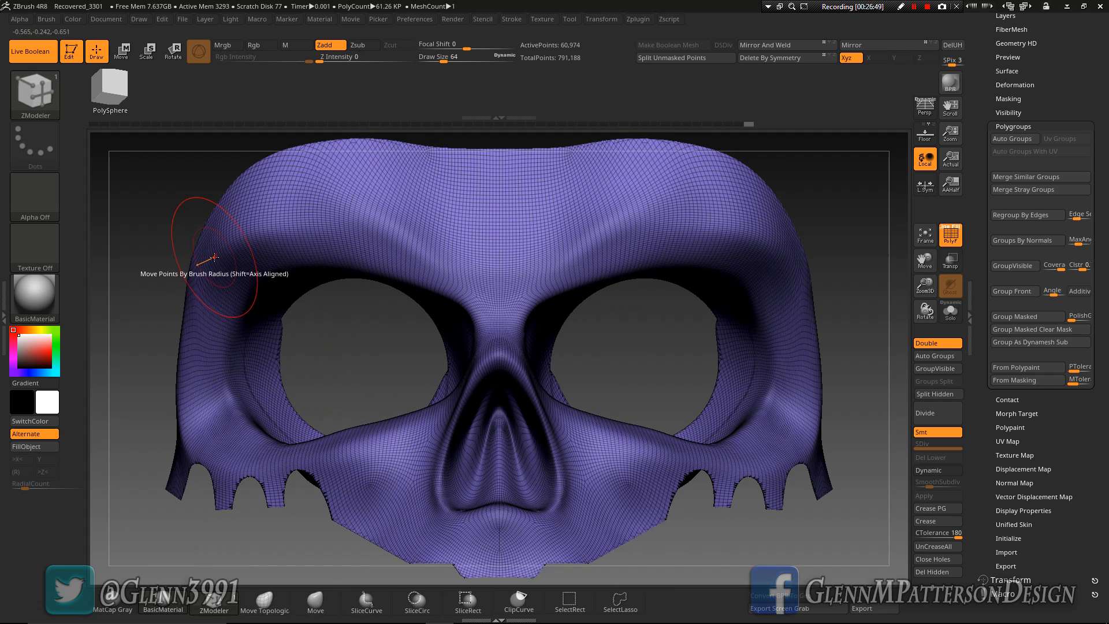
left_click(367, 600)
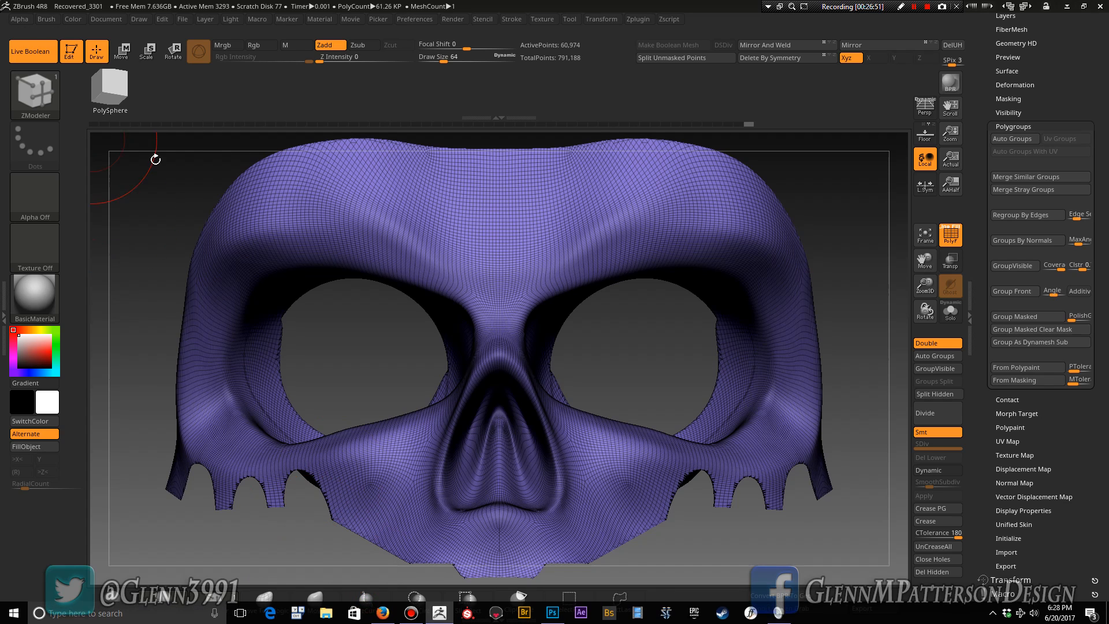
key("ctrl+shift")
left_click_drag(287, 364, 309, 378, "ctrl+shift")
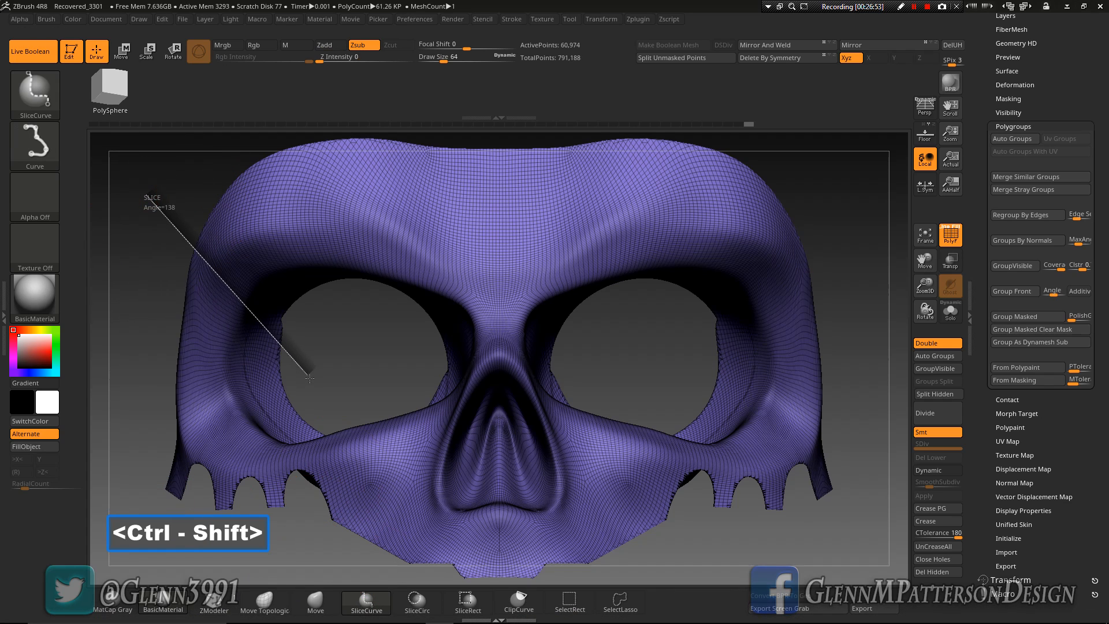
key("alt")
key("alt")
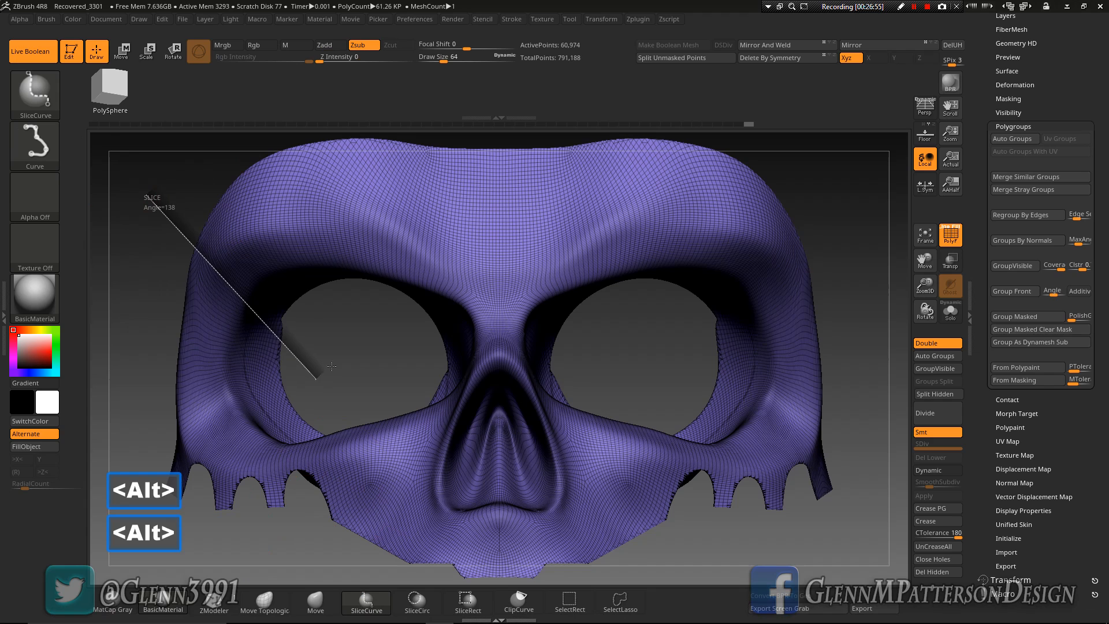
mouse_move(392, 323)
left_mouse_down()
mouse_move(381, 323)
mouse_move(404, 215)
mouse_move(441, 128)
left_mouse_up()
key("alt")
key("alt")
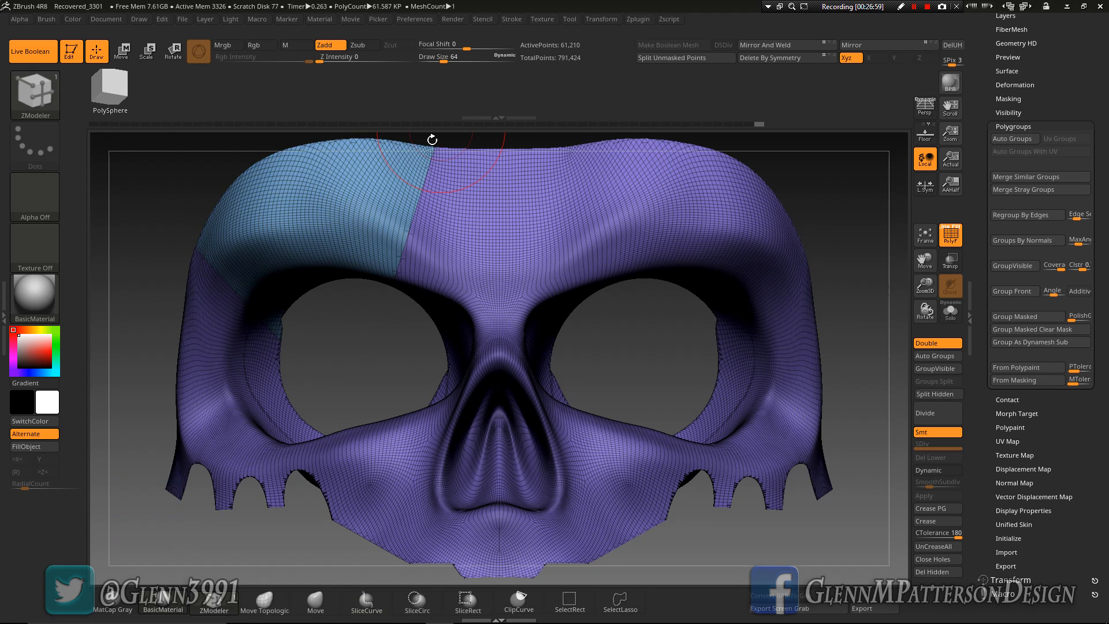
Hide the sliced brow panel and slice the outer side of the same eye socket into a separate polygroup
key("ctrl+shift")
left_click(306, 250, "ctrl+shift")
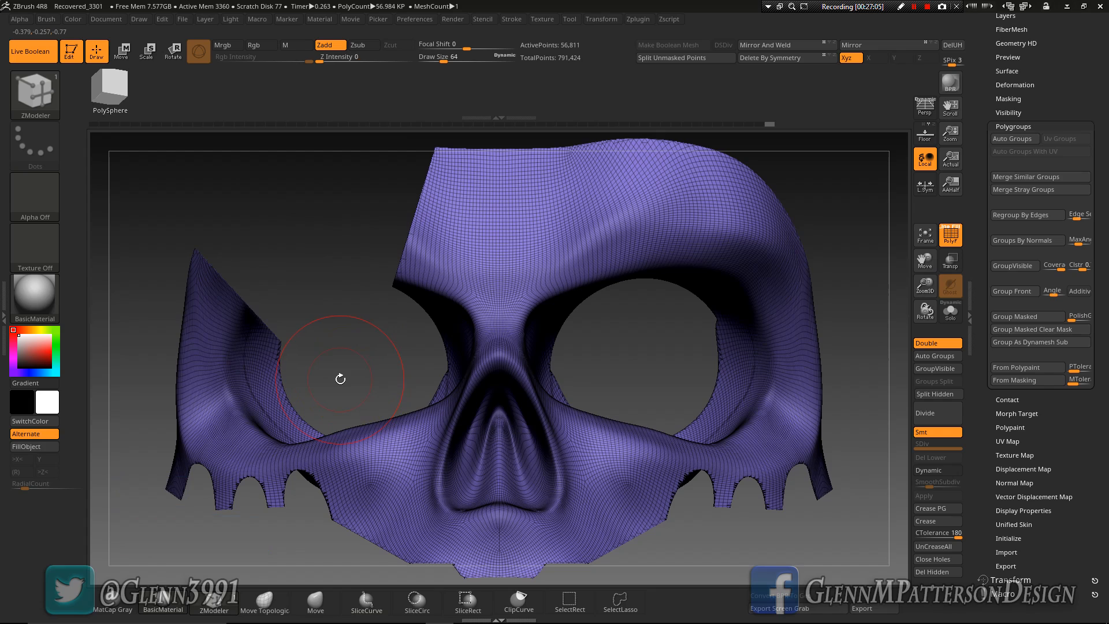
mouse_move(352, 383)
left_mouse_down()
mouse_move(404, 358)
mouse_move(358, 379)
left_mouse_up()
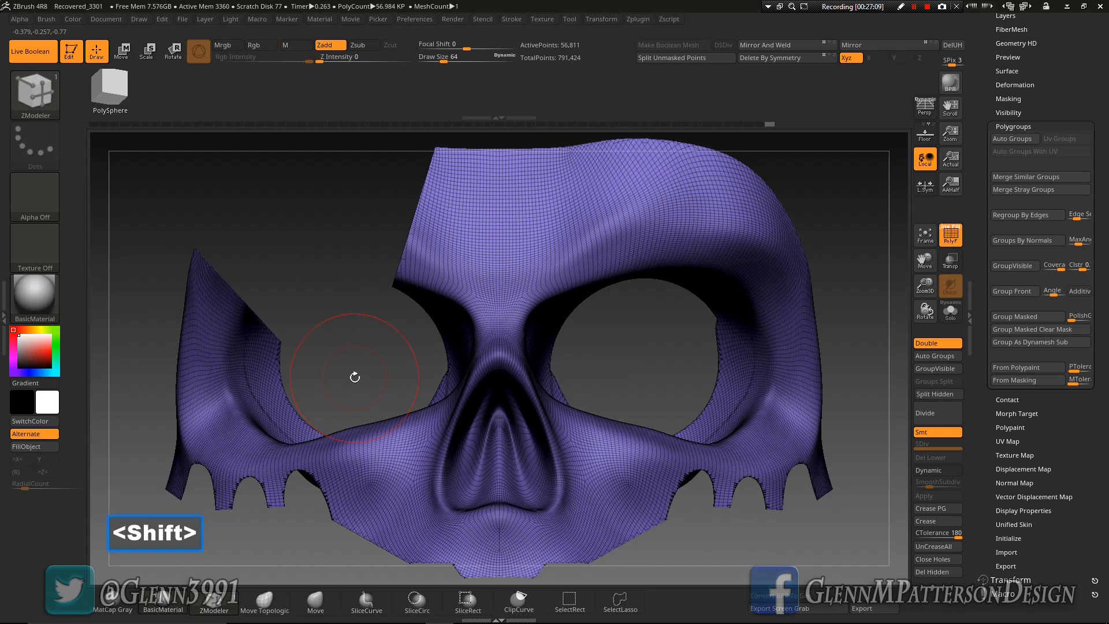
key("ctrl+shift")
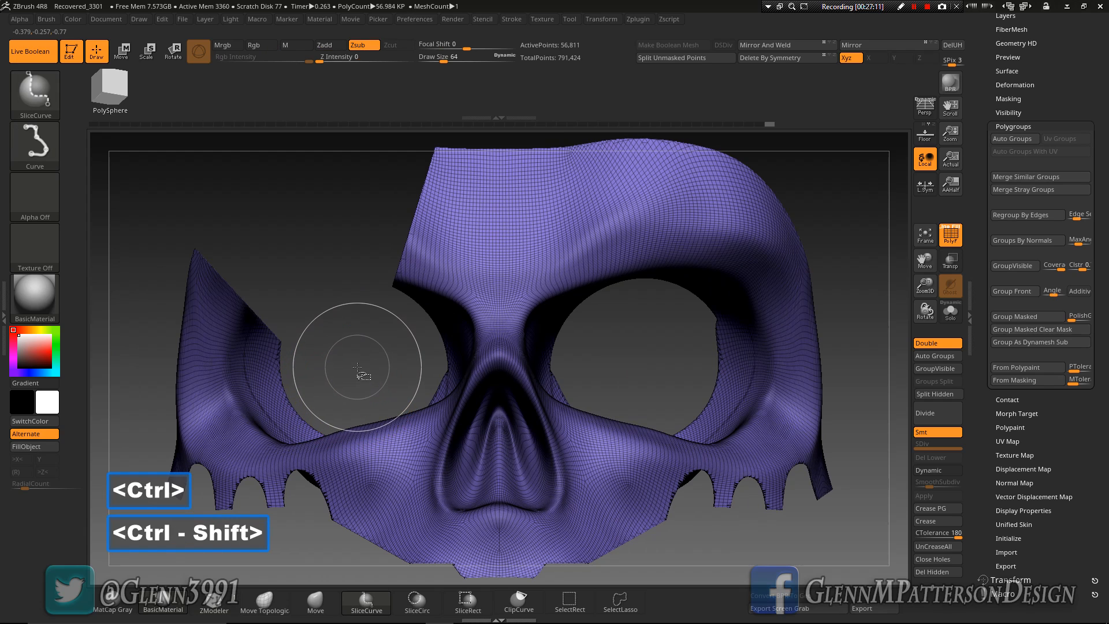
mouse_move(368, 172)
left_mouse_down("ctrl+shift")
mouse_move(360, 366)
mouse_move(280, 399)
left_mouse_up("ctrl+shift")
key("alt")
key("alt")
left_click_drag(177, 410, 104, 410, "ctrl+shift")
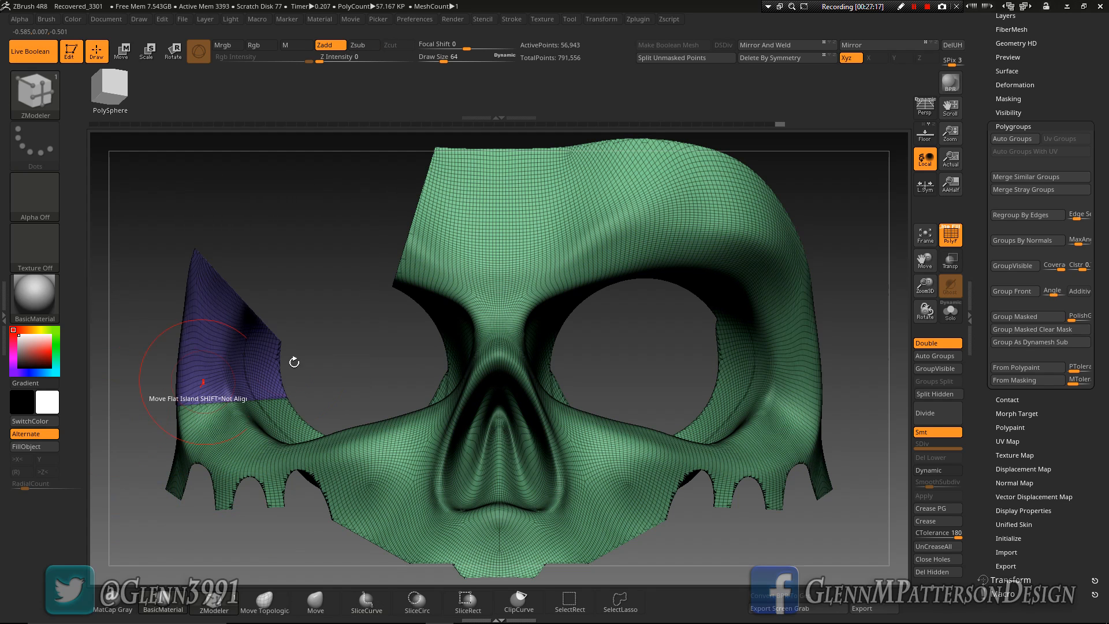
Unhide the full skull and mirror and weld the new brow and eye socket panels
left_click(157, 226, "ctrl+shift")
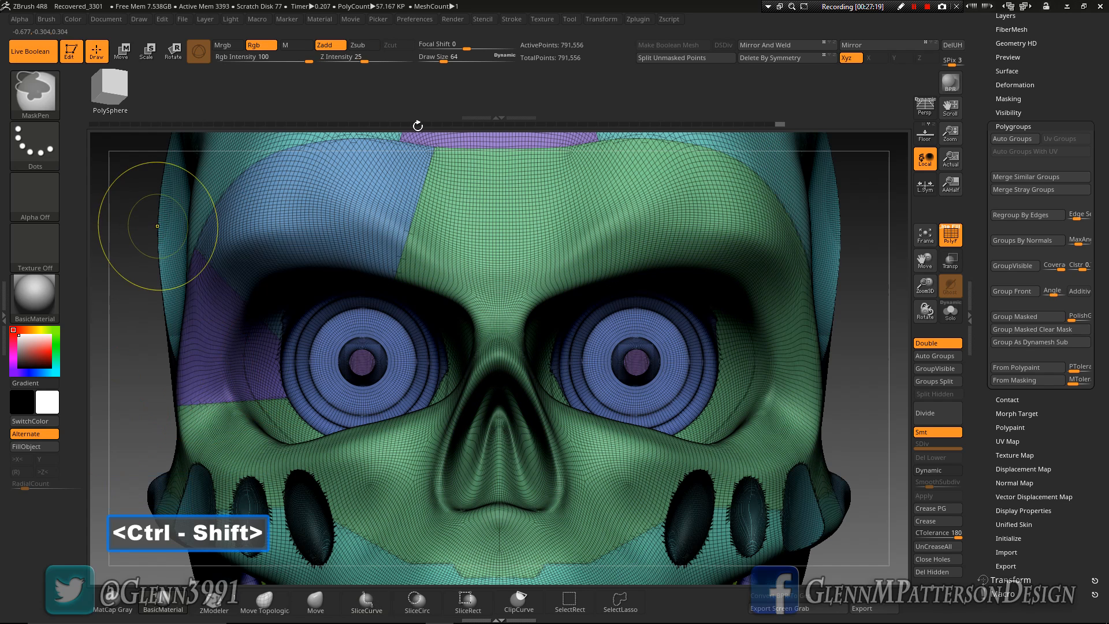
left_click(765, 45)
mouse_move(550, 237)
left_mouse_down()
mouse_move(611, 236)
mouse_move(561, 252)
left_mouse_up()
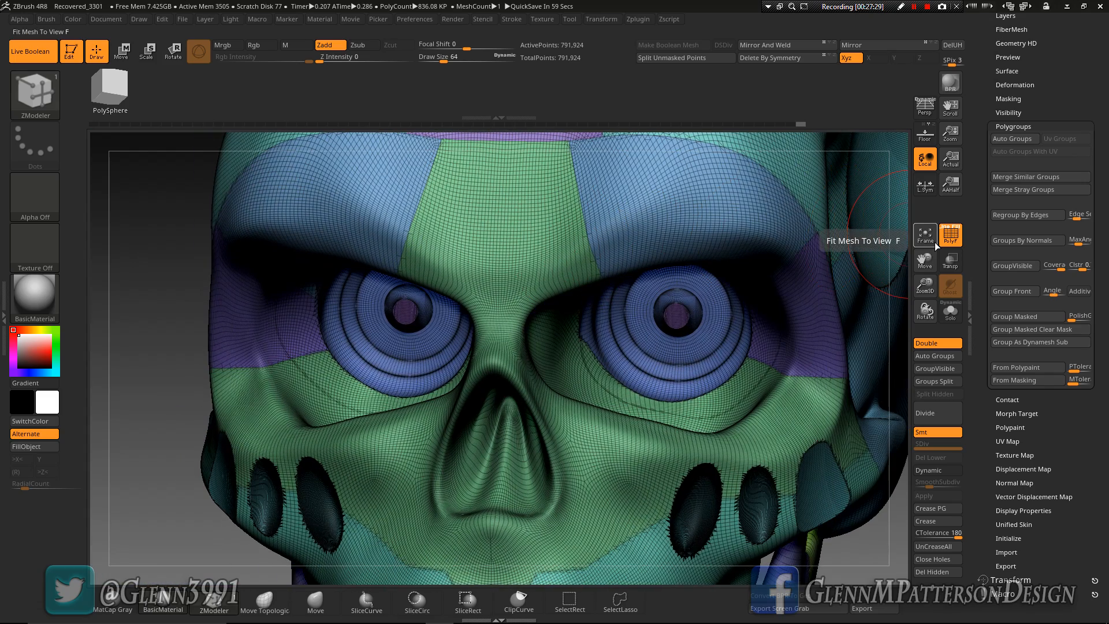
Isolate the teal Boolean cavities, split them with Auto Groups, unhide the skull, and mirror and weld it
key("ctrl+shift")
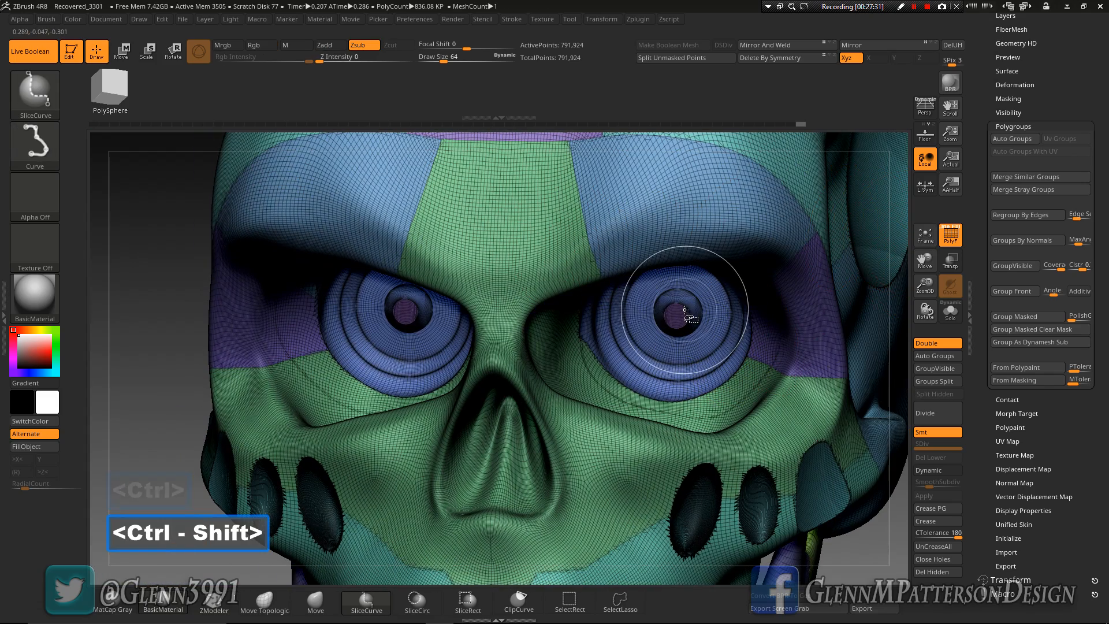
left_click_drag(897, 330, 717, 363)
left_click_drag(927, 261, 706, 349)
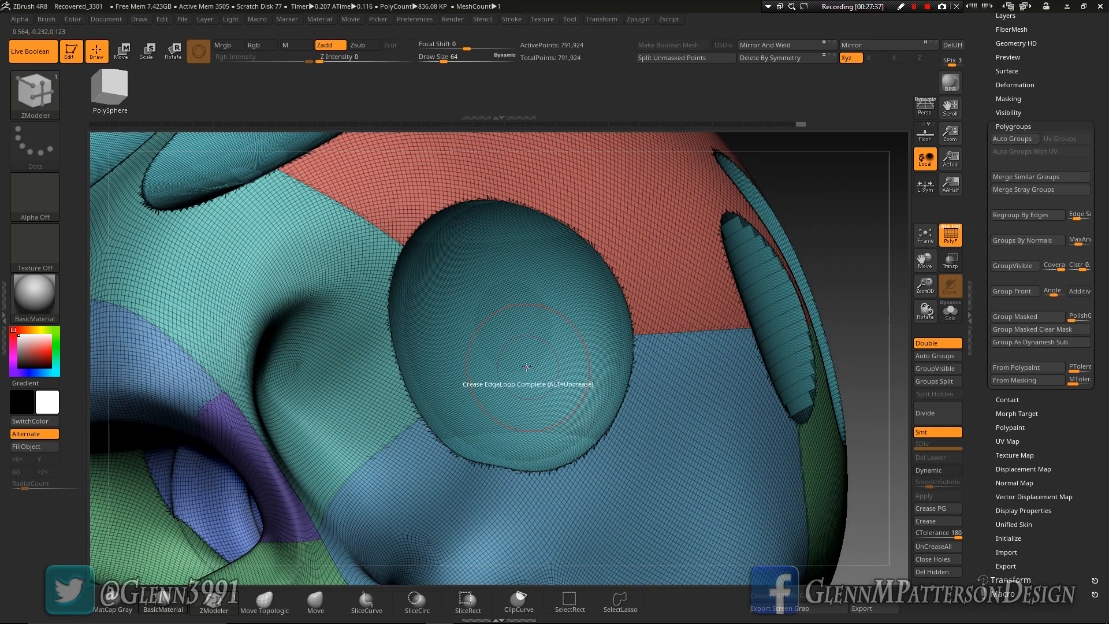
left_click(528, 343, "ctrl+shift")
left_click_drag(674, 365, 652, 369)
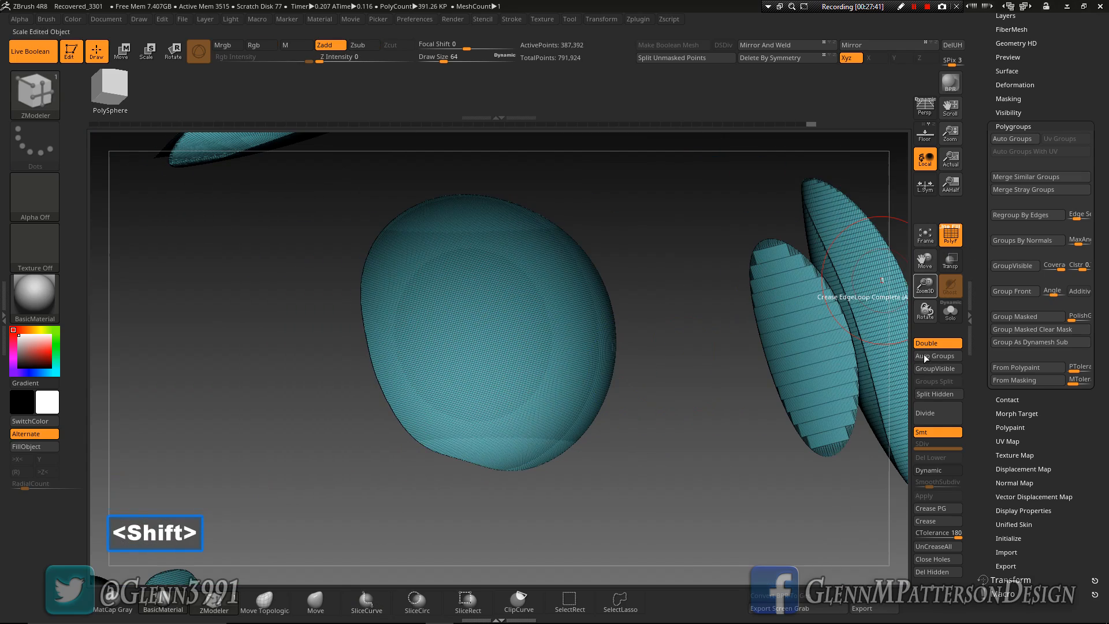
left_click(942, 360)
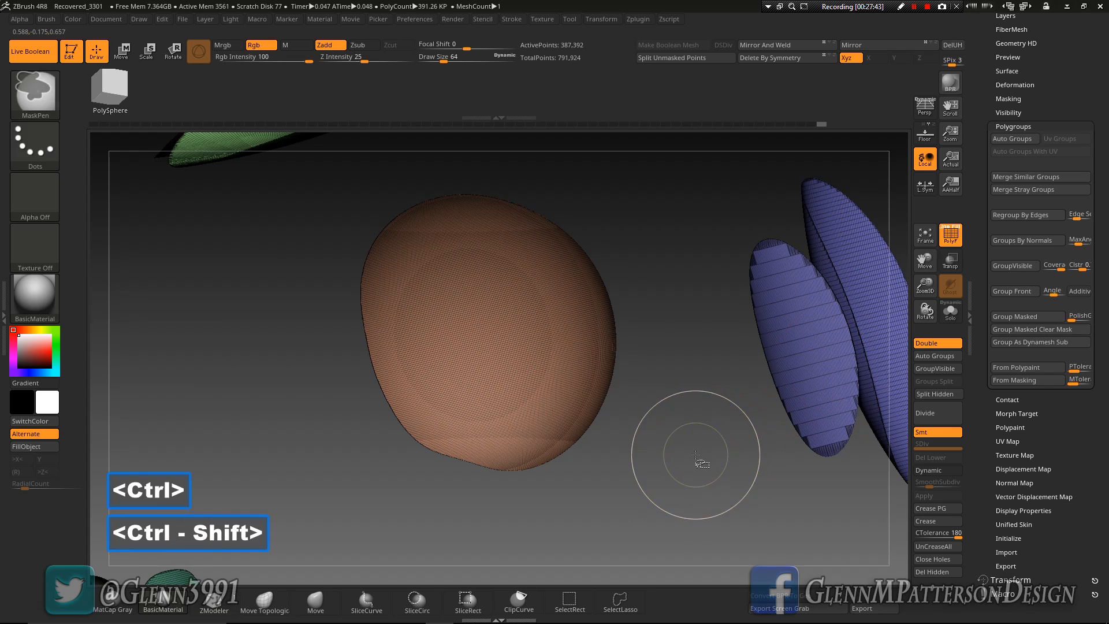
left_click(696, 455, "ctrl+shift")
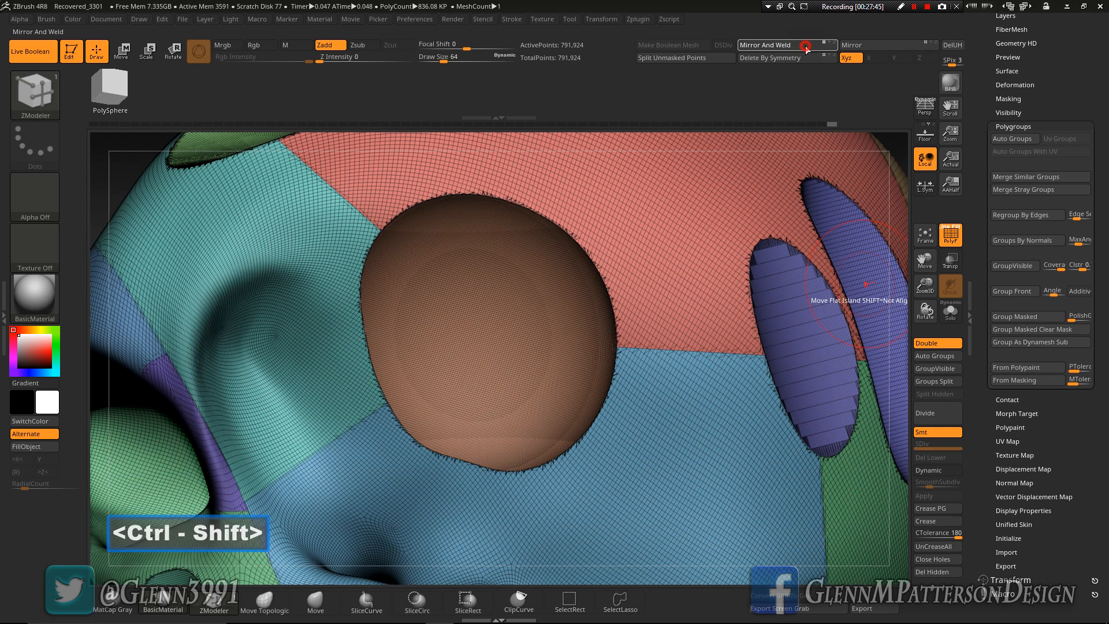
left_click(807, 48)
mouse_move(834, 358)
right_mouse_down()
mouse_move(777, 342)
mouse_move(810, 334)
right_mouse_up()
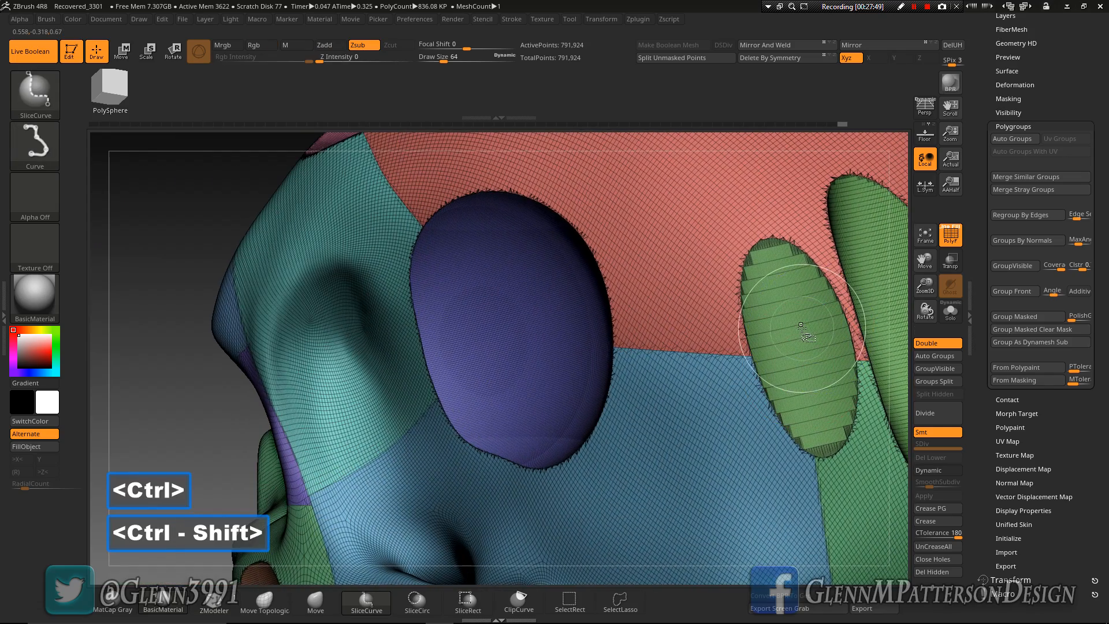
left_click(801, 325, "ctrl+shift")
left_click(801, 325, "ctrl+shift")
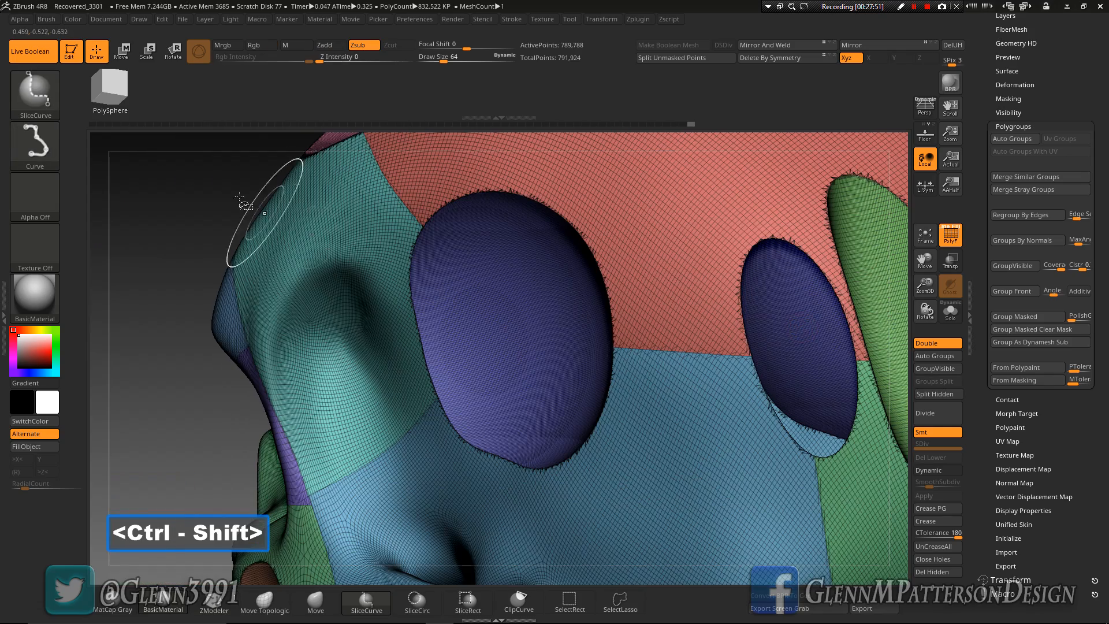
left_click(190, 184, "ctrl+shift")
Turn to the side view, isolate the large round cavity on the temple, and slice a circle into its centre with SliceCirc
right_click_drag(198, 304, 370, 309)
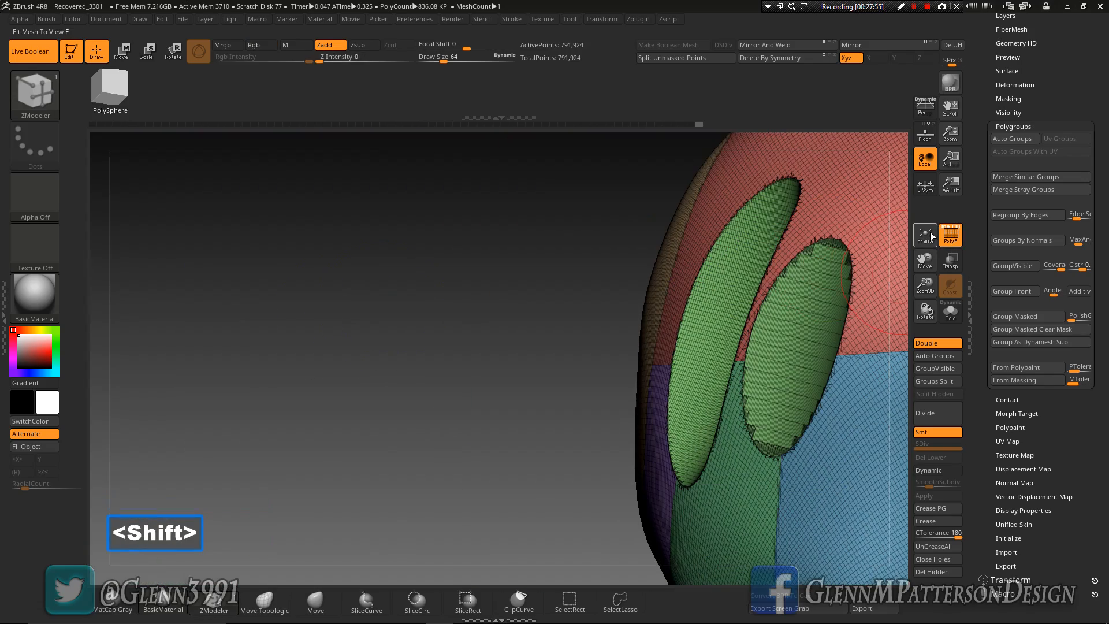
left_click(926, 235)
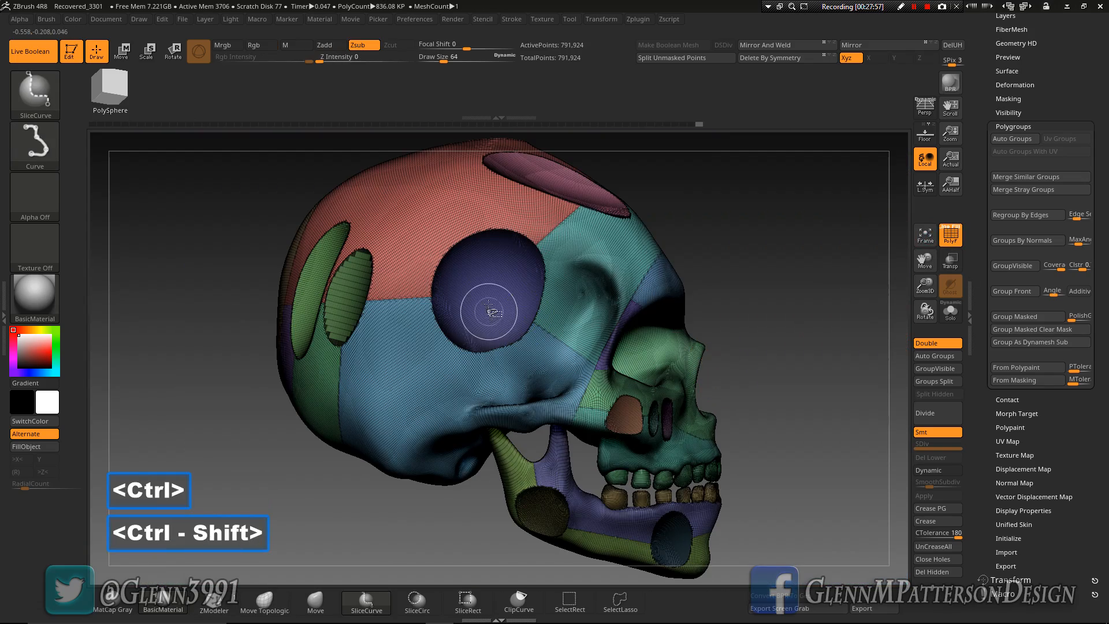
left_click(489, 310, "ctrl+shift")
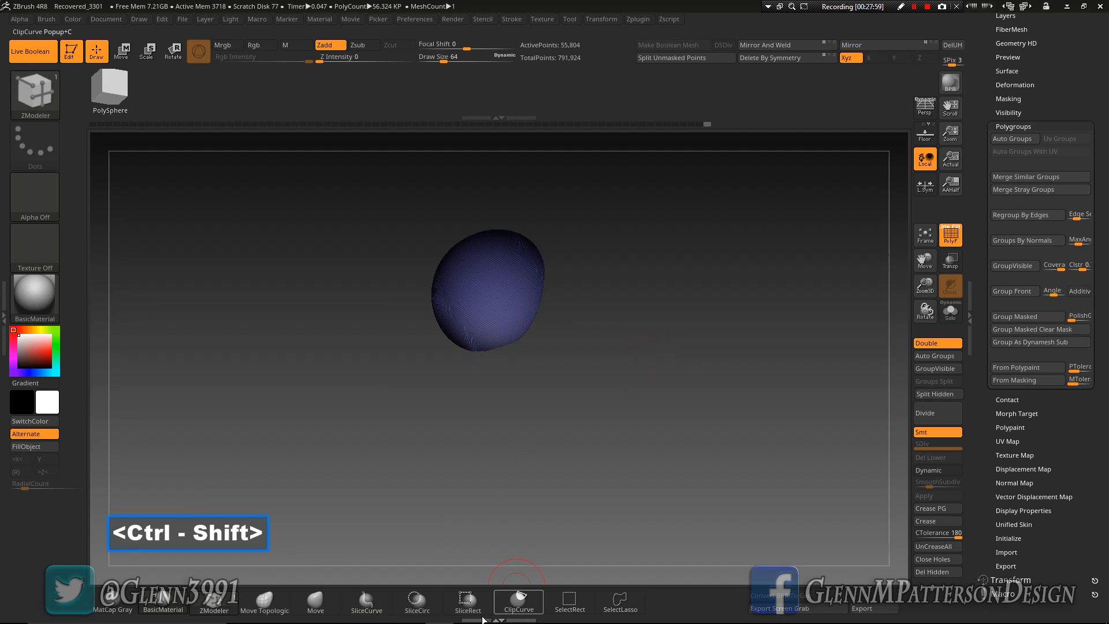
left_click(417, 601, "ctrl+shift")
left_click_drag(486, 295, 457, 323, "ctrl+shift")
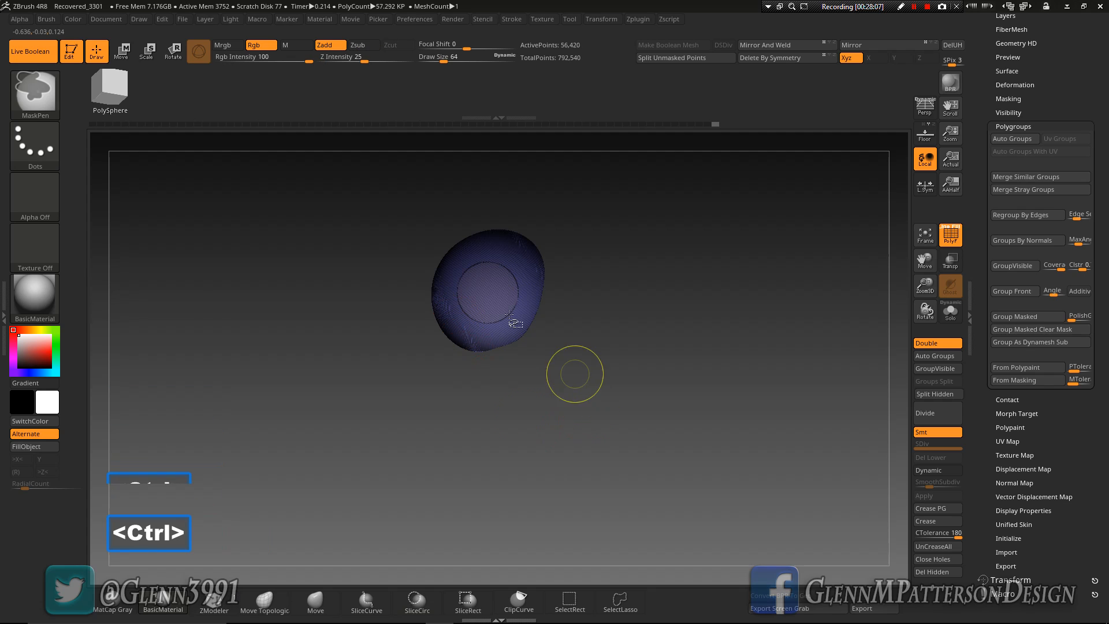
Hide the central disc, slice the surrounding ring into four segments with two crossing diagonal SliceCurve cuts, and unhide the skull
left_click(490, 292, "ctrl+shift")
left_click(366, 601)
left_click_drag(409, 216, 596, 415, "ctrl+shift")
mouse_move(577, 208)
left_mouse_down("ctrl+shift")
mouse_move(329, 418)
mouse_move(330, 435)
left_mouse_up("ctrl+shift")
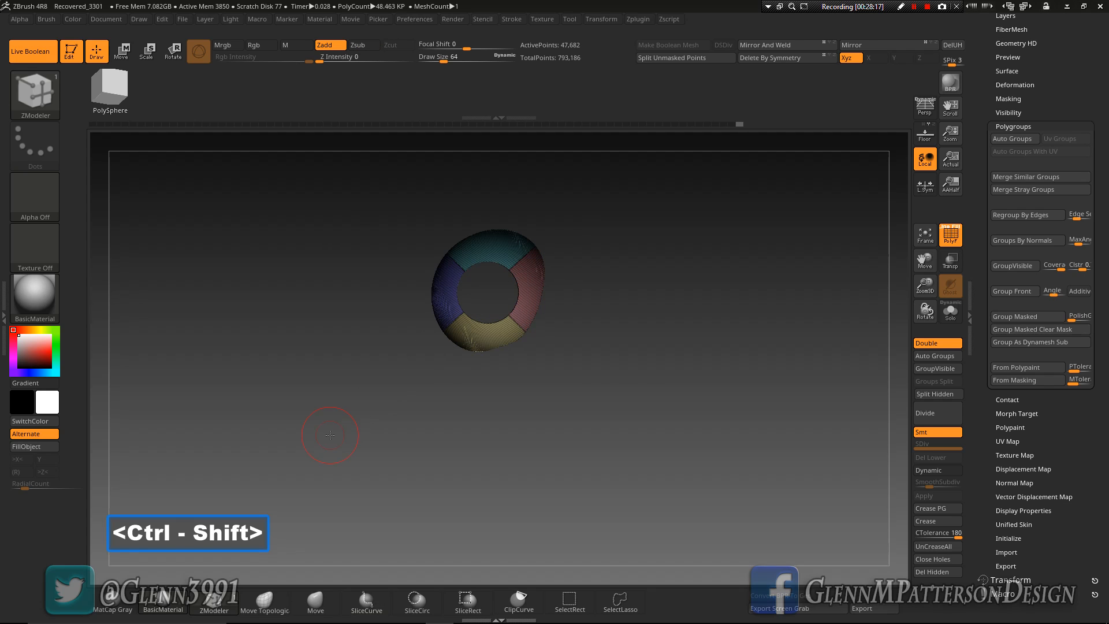
left_click(641, 390, "ctrl+shift")
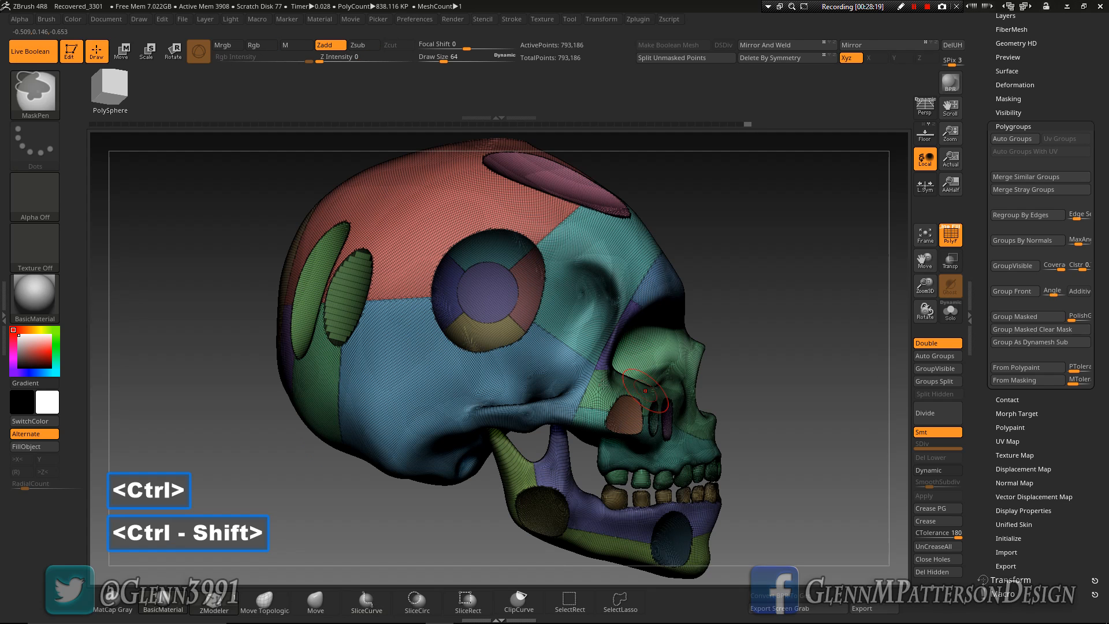
Isolate the two outer round cavities on the forehead and slice a circle into the centre of one with SliceCirc
left_click_drag(540, 351, 605, 337)
left_click_drag(536, 286, 552, 336)
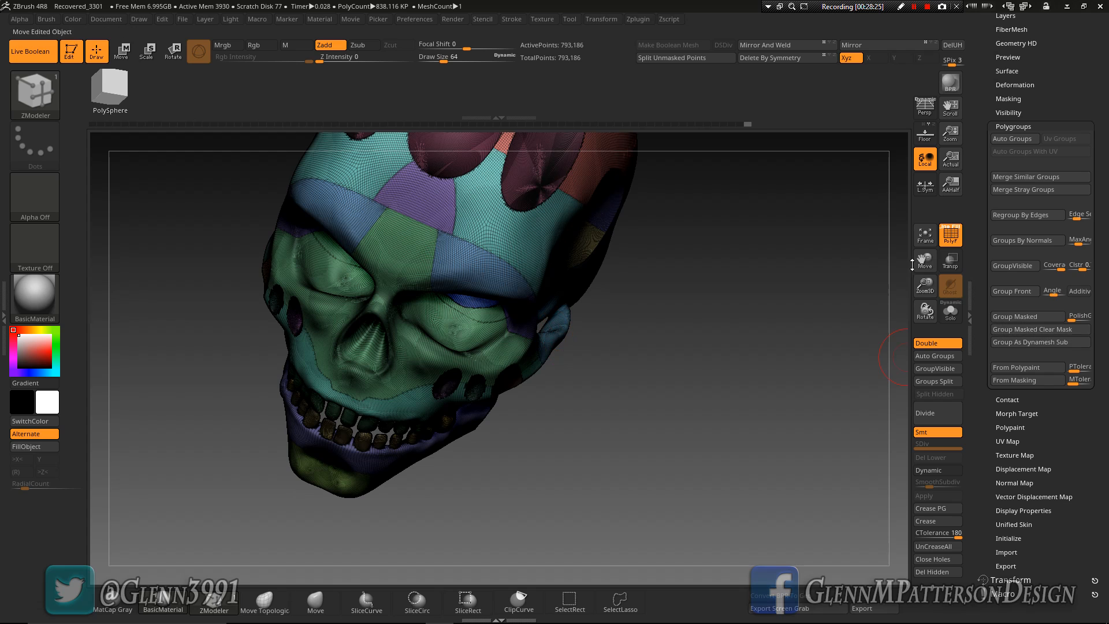
left_click_drag(919, 260, 907, 410)
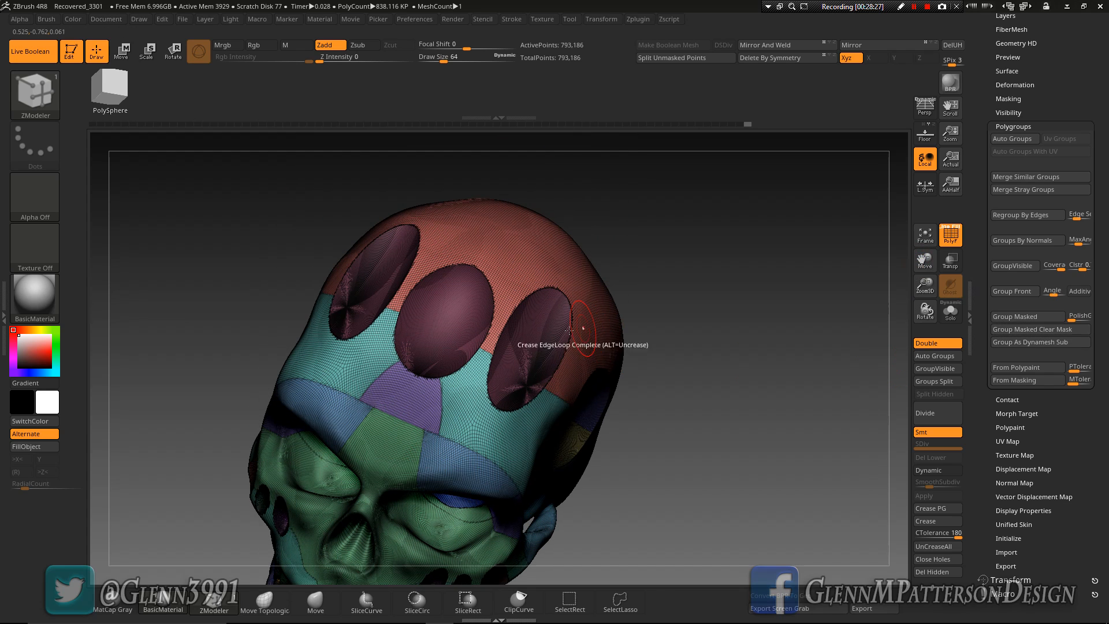
left_click(530, 349, "ctrl+shift")
mouse_move(614, 411)
left_mouse_down("shift")
mouse_move(649, 366)
mouse_move(634, 447)
left_mouse_up("shift")
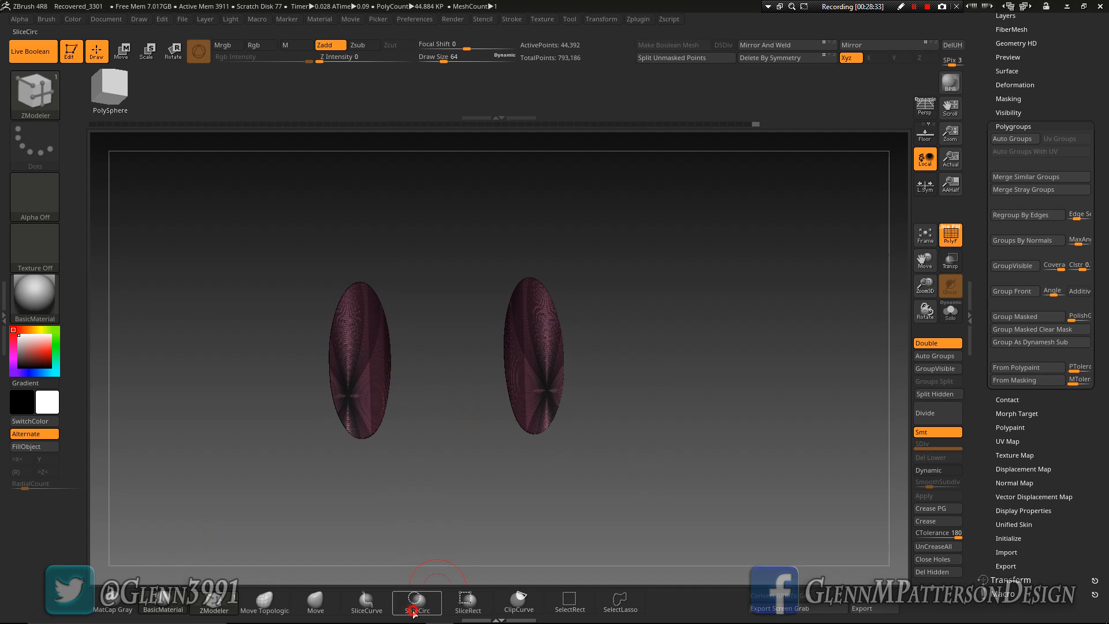
left_click(414, 614)
left_click_drag(350, 399, 347, 398, "ctrl+shift")
key("space")
key("space")
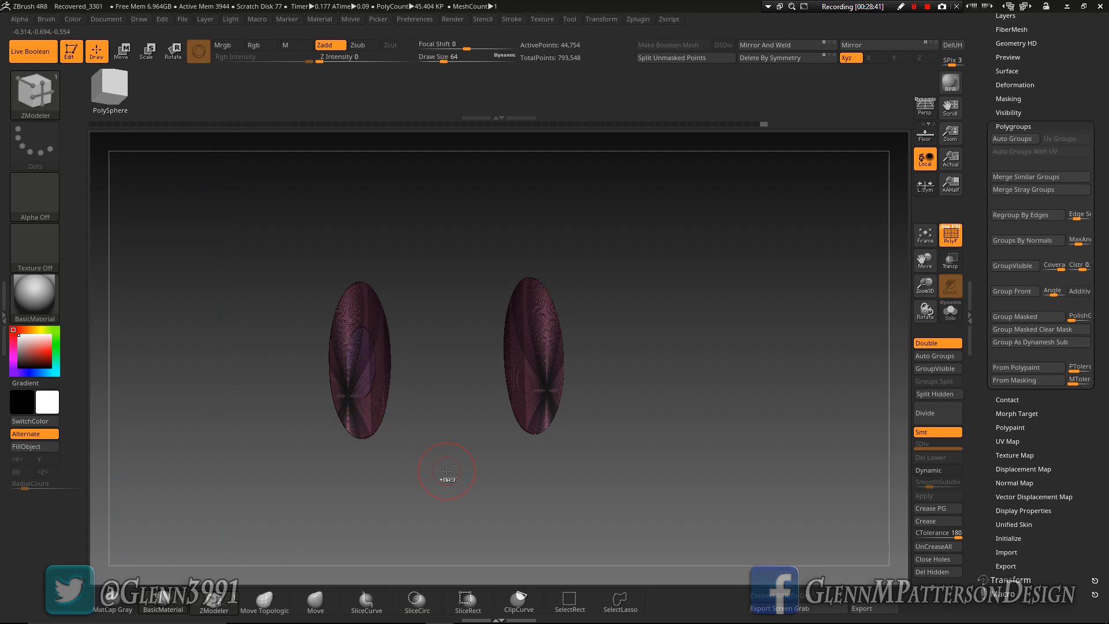
Hide the central disc and cut the surrounding ring into segments with two crossing diagonal SliceCurve cuts
left_click(363, 368, "ctrl+shift")
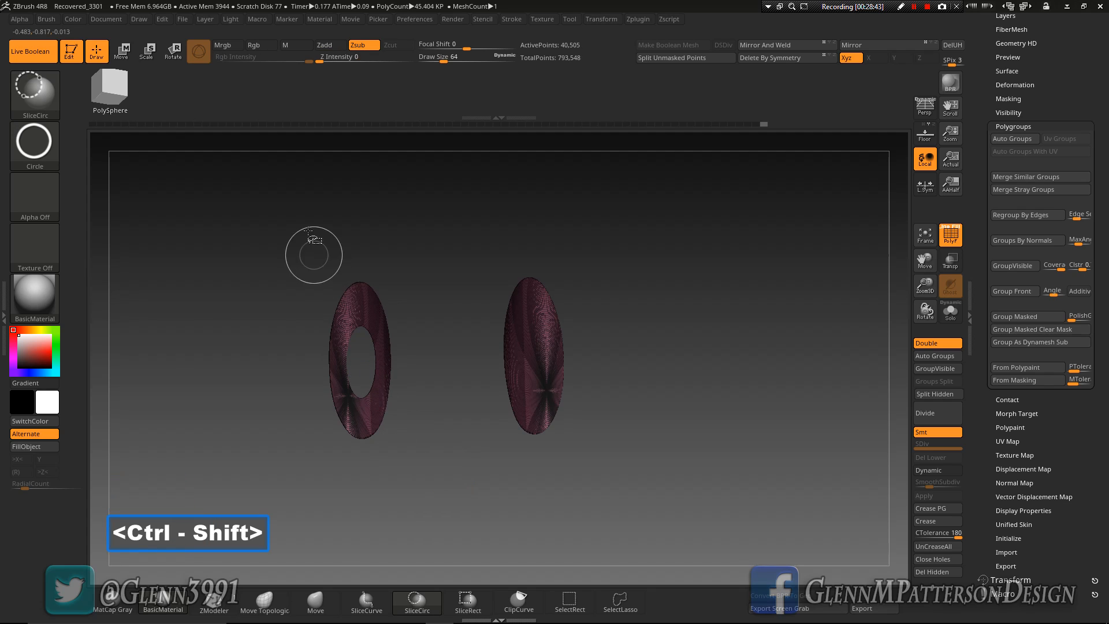
mouse_move(304, 216)
left_mouse_down("ctrl+shift")
mouse_move(419, 549)
mouse_move(417, 526)
left_mouse_up("ctrl+shift")
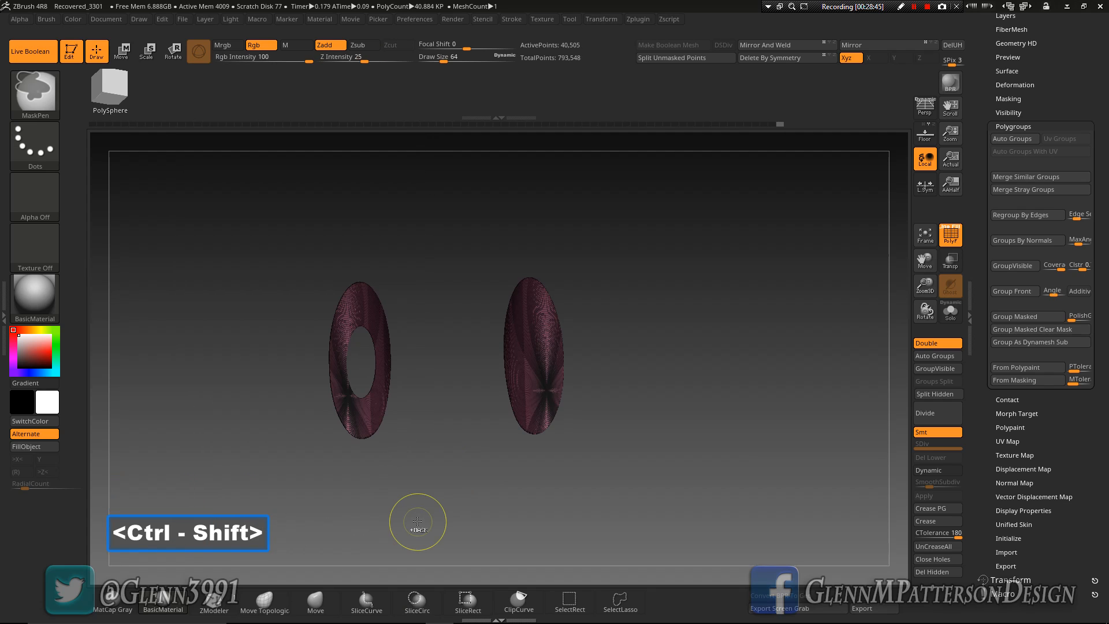
left_click(367, 600)
mouse_move(282, 247)
left_mouse_down("ctrl+shift")
mouse_move(471, 453)
mouse_move(497, 559)
left_mouse_up("ctrl+shift")
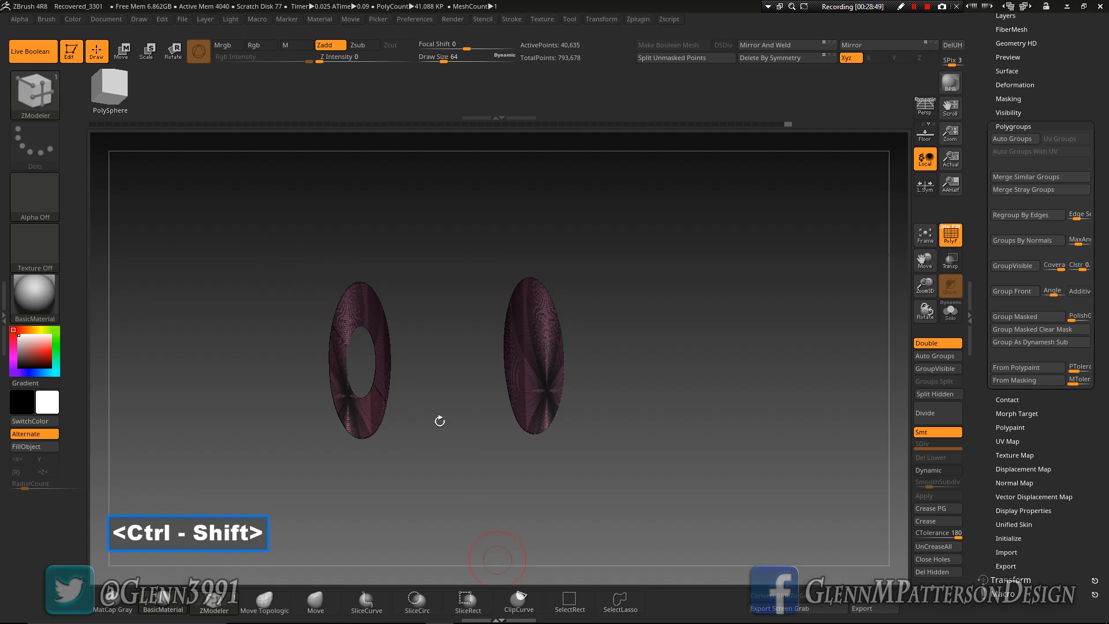
left_click_drag(445, 256, 269, 474, "ctrl+shift")
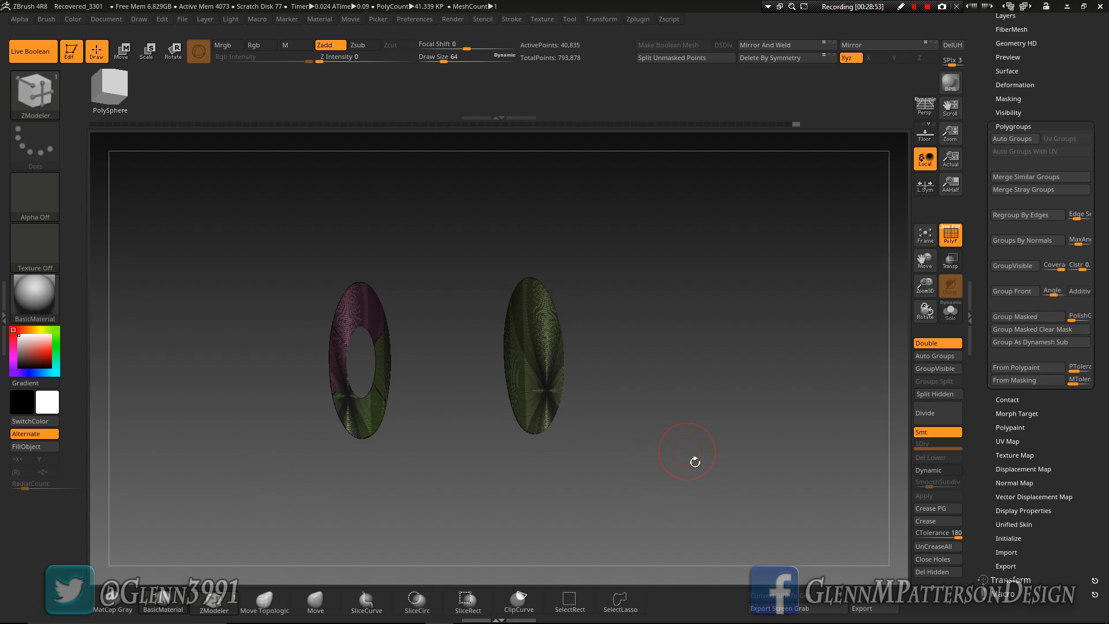
Unhide the skull and mirror and weld the segmented forehead cavity to the other side
left_click(710, 491, "ctrl+shift")
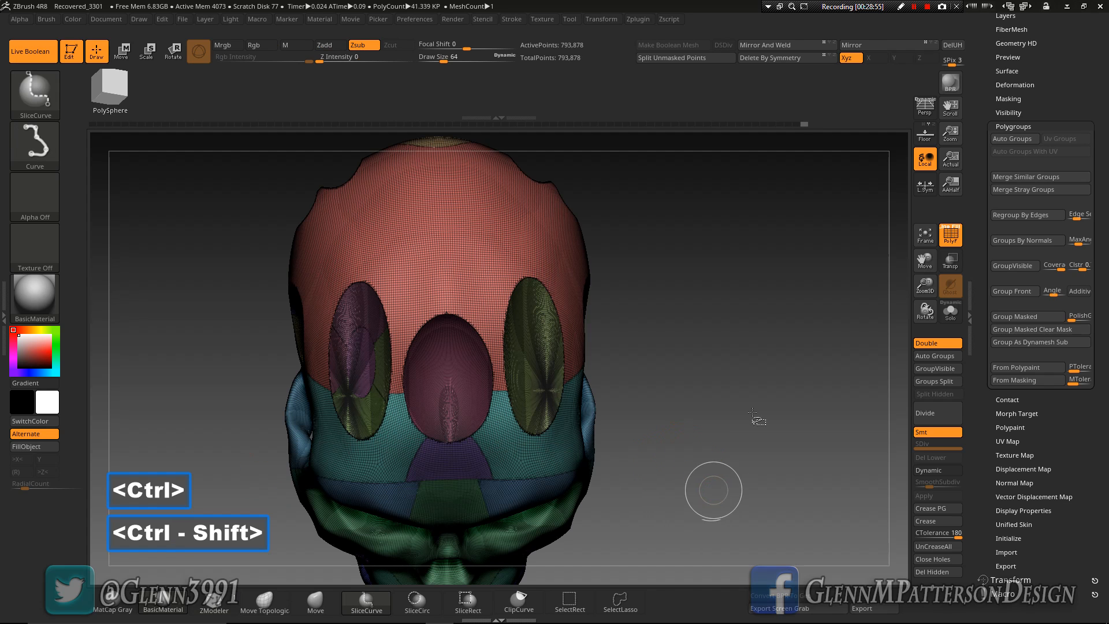
left_click(785, 47)
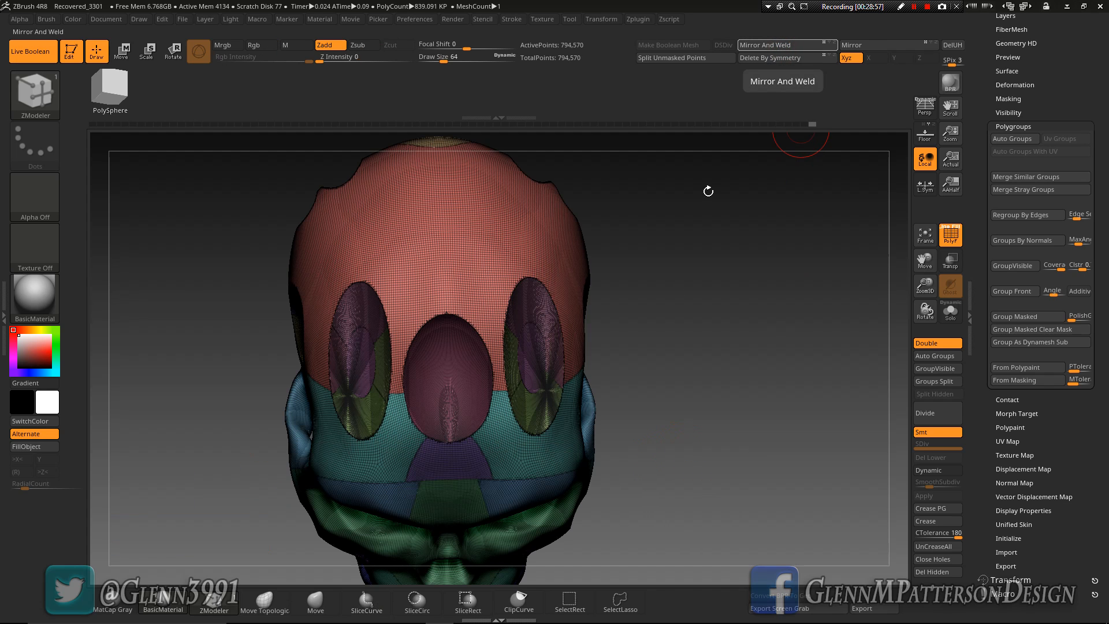
right_click_drag(497, 406, 484, 343)
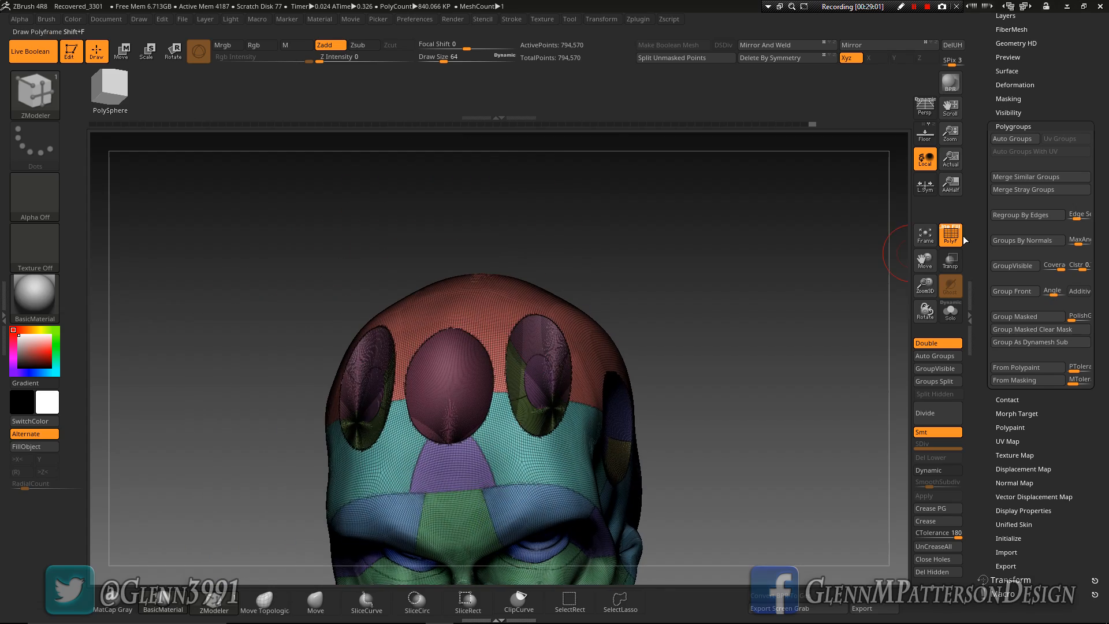
left_click(925, 237)
right_click_drag(750, 414, 777, 374)
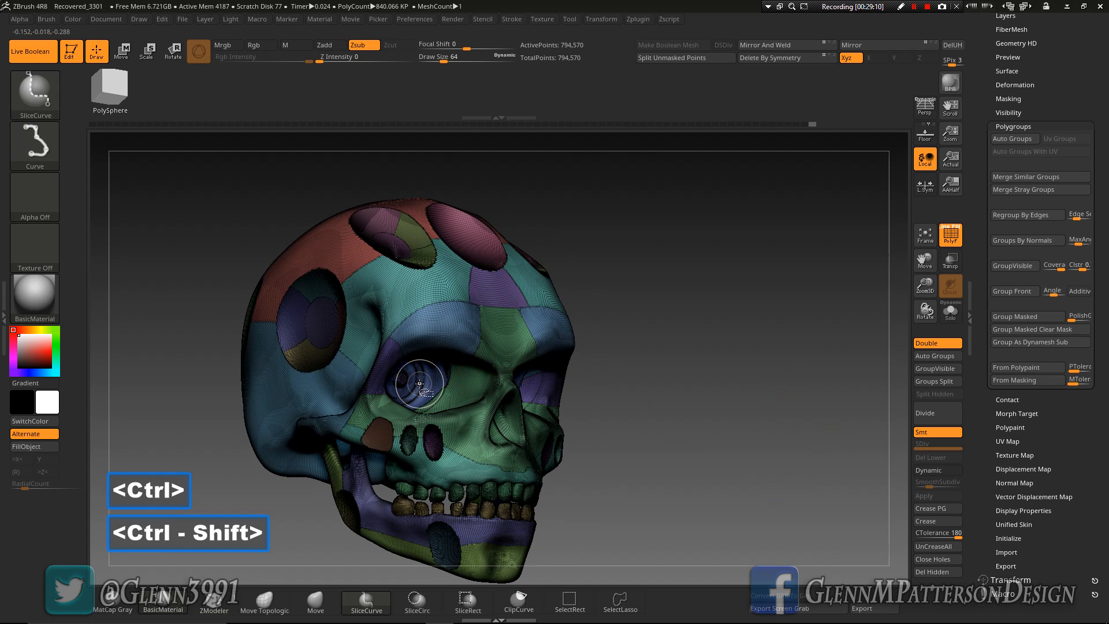
Hide the stray Boolean pieces inside the eye socket with SelectRect, delete the hidden geometry, and quick save the project
left_click(419, 383, "ctrl+shift")
left_click(420, 383, "ctrl+shift")
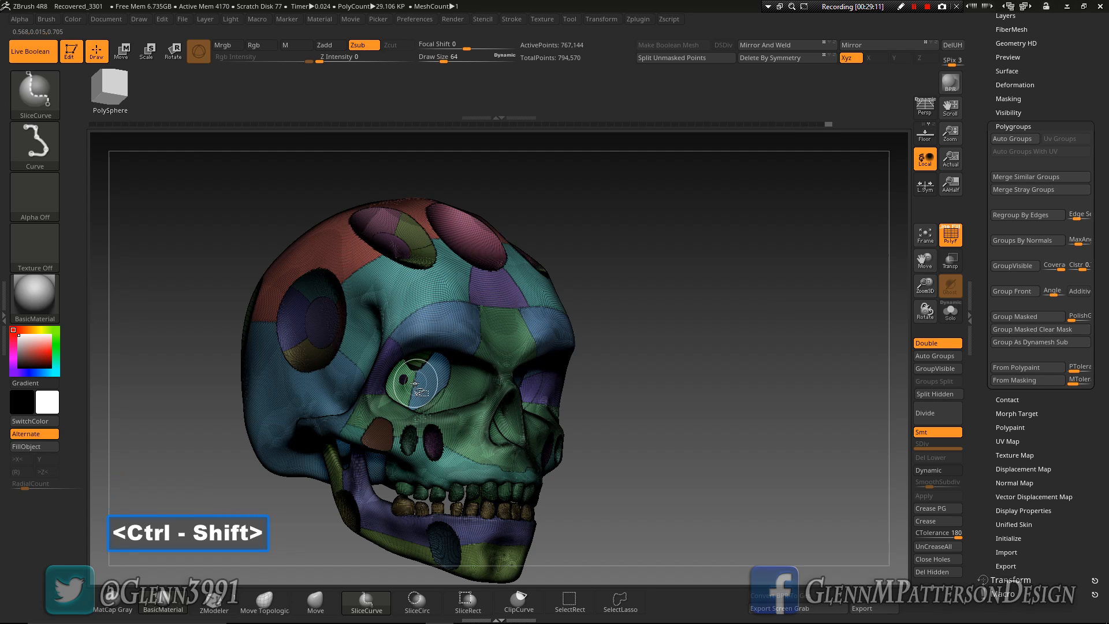
left_click(569, 601, "ctrl+shift")
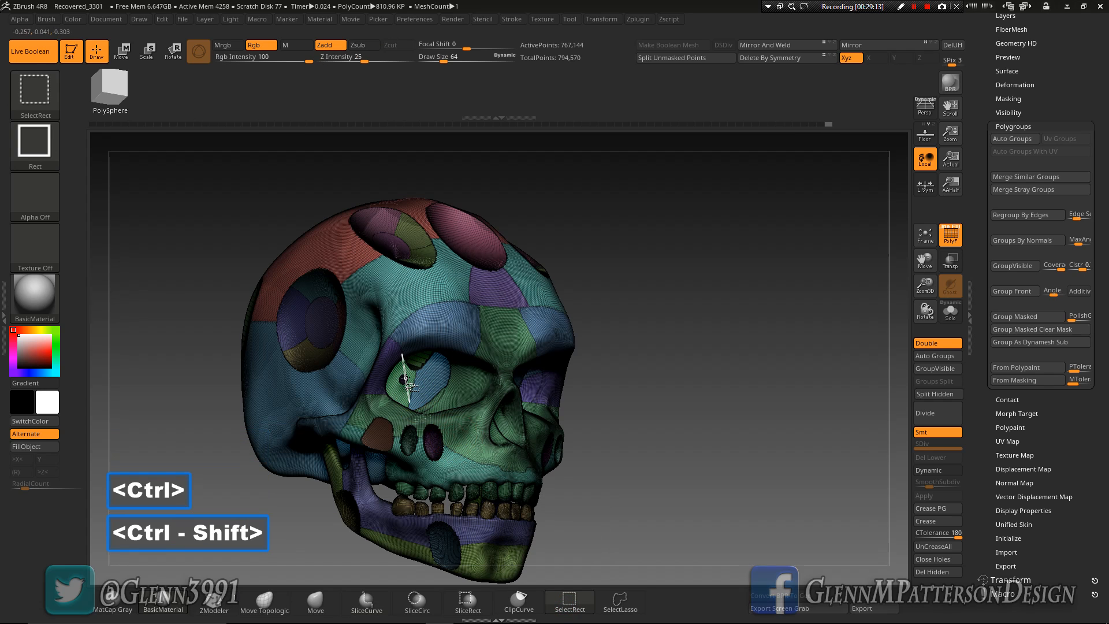
left_click(404, 379, "ctrl+shift")
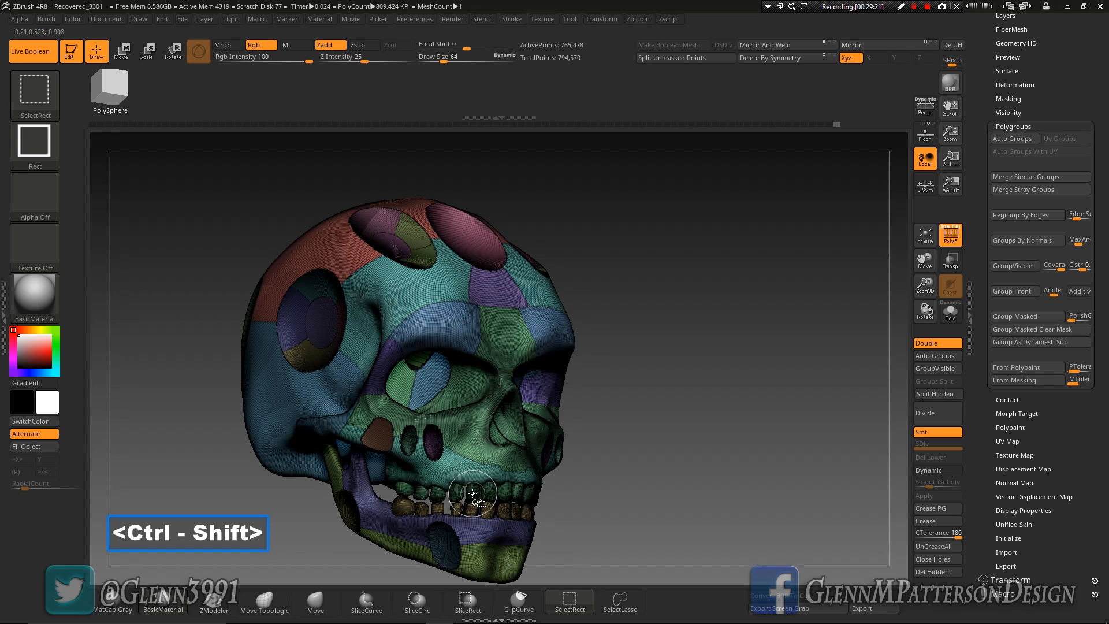
mouse_move(469, 441)
right_mouse_down()
mouse_move(406, 423)
mouse_move(480, 436)
right_mouse_up()
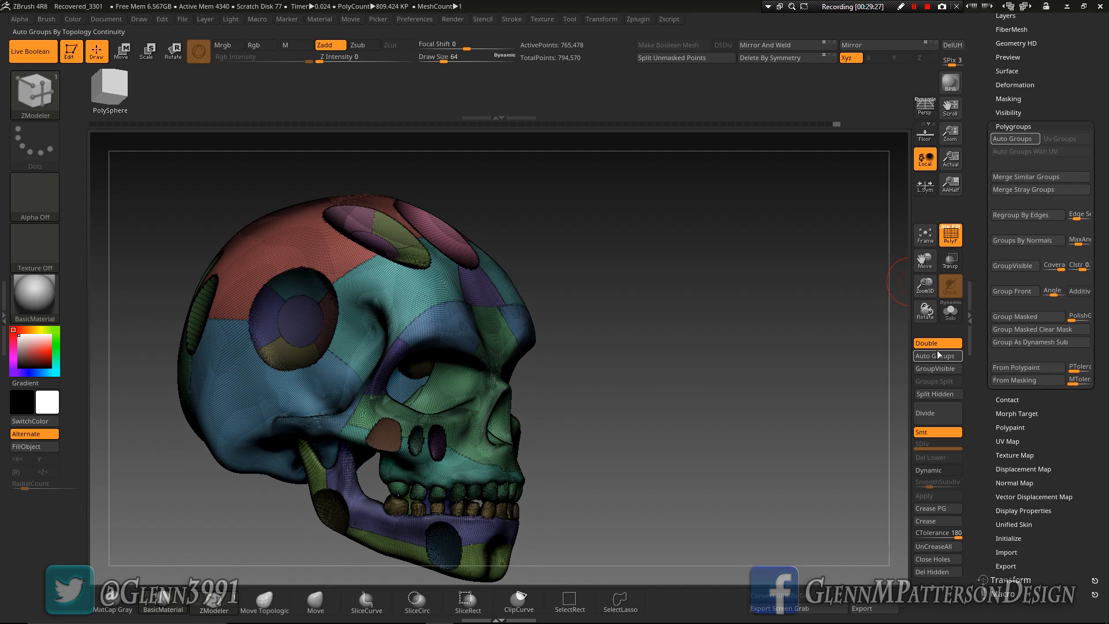
left_click(931, 572)
right_click_drag(695, 457, 722, 507)
key("F9")
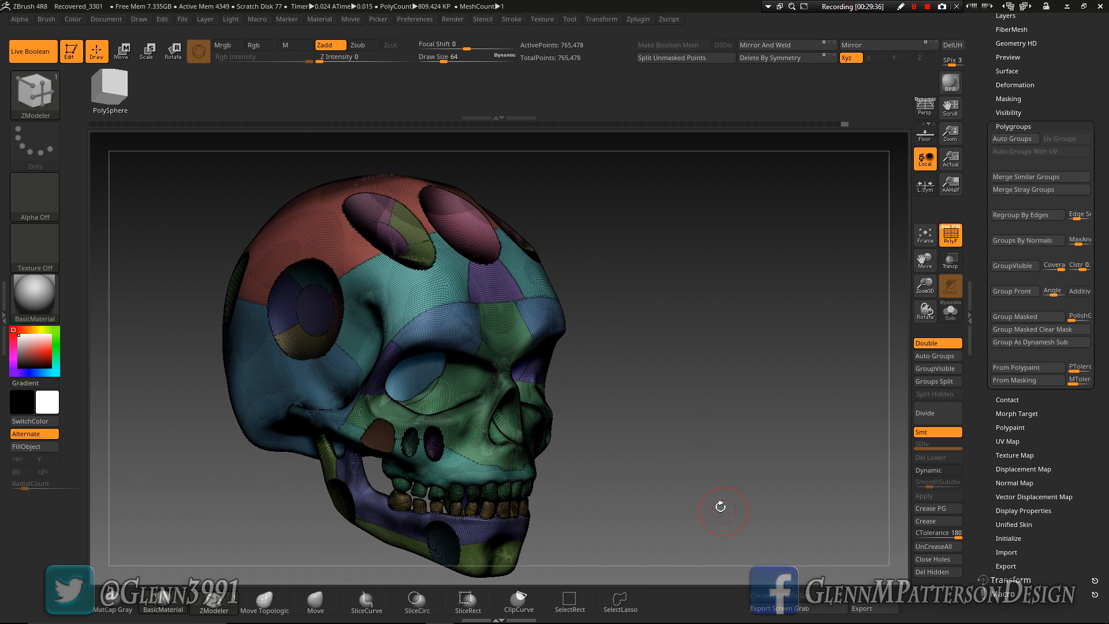
Frame the mesh with curves along the polygroup borders only, with Border and Creased edges turned off
left_click(9, 313)
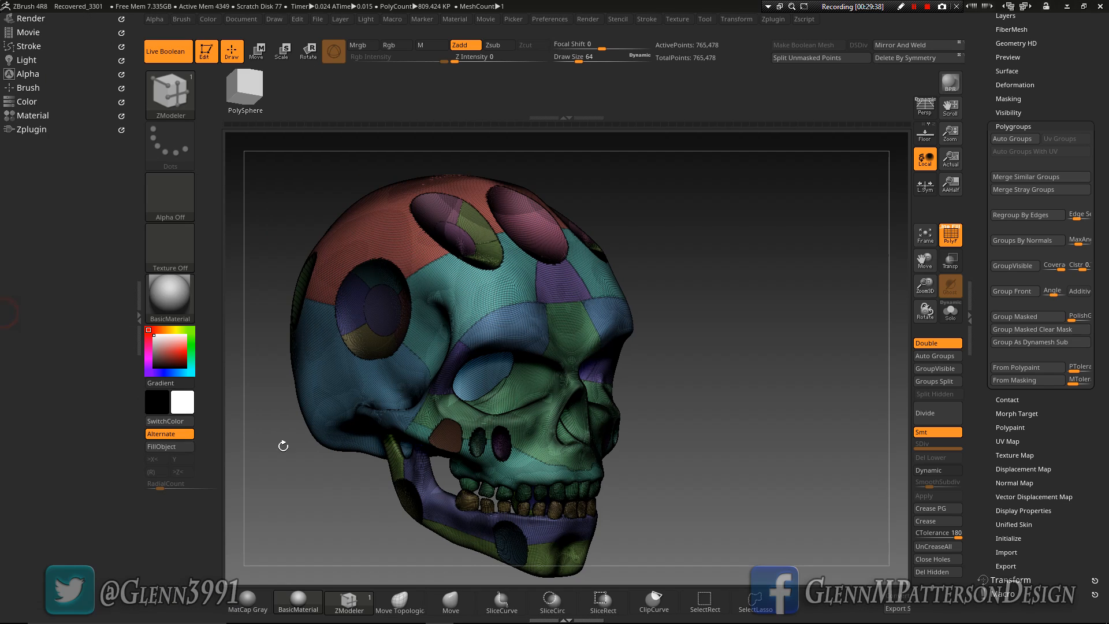
left_click(25, 46)
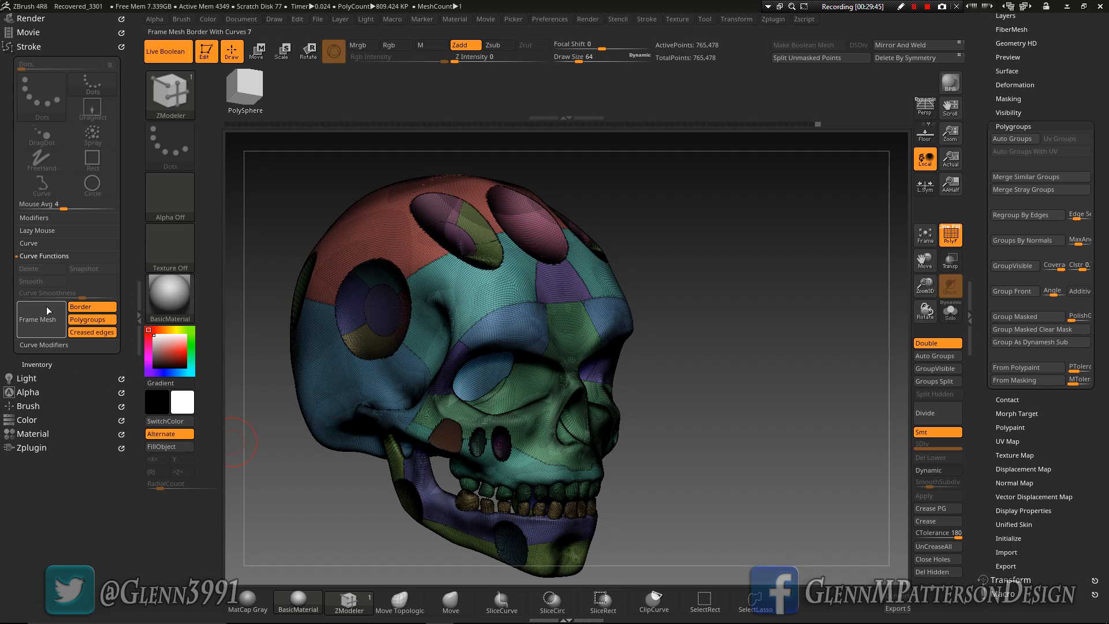
left_click(86, 307)
left_click(87, 332)
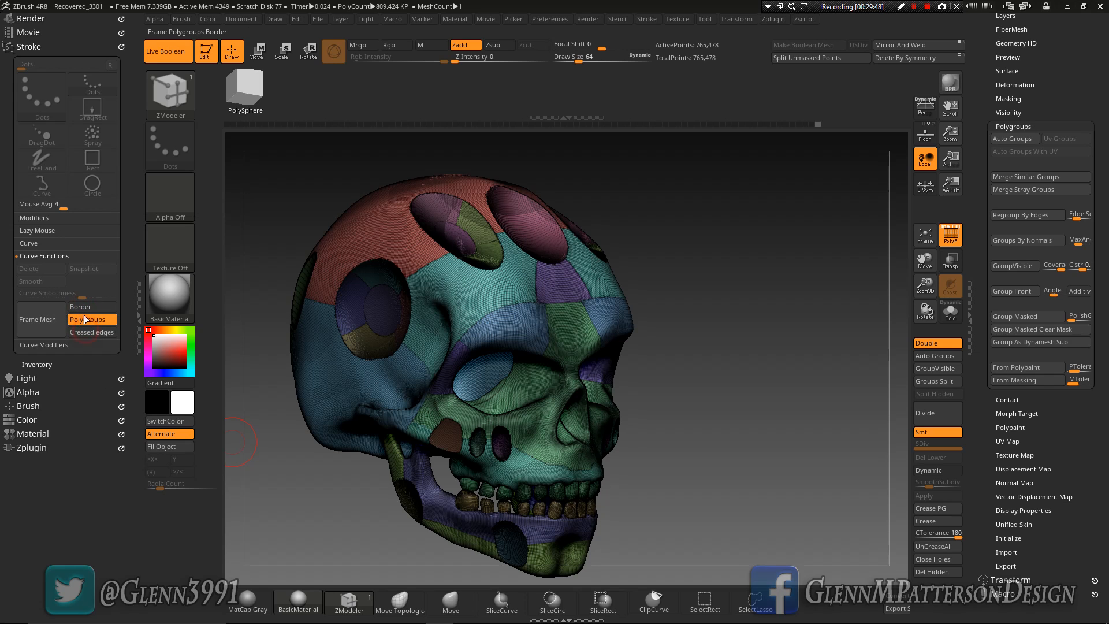
left_click(43, 324)
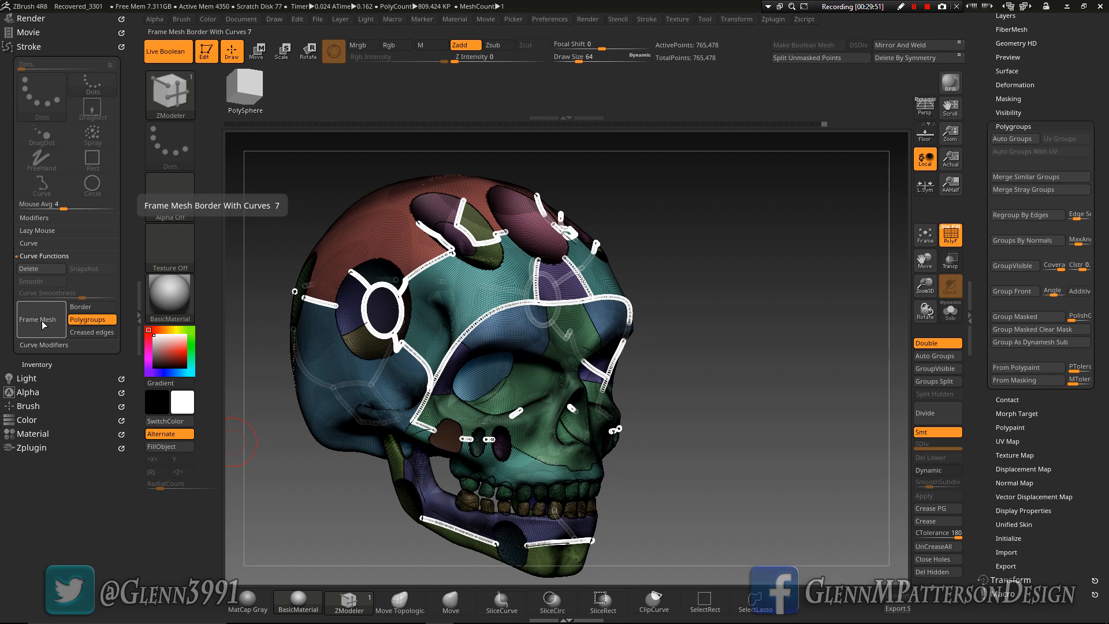
left_click_drag(926, 287, 932, 392)
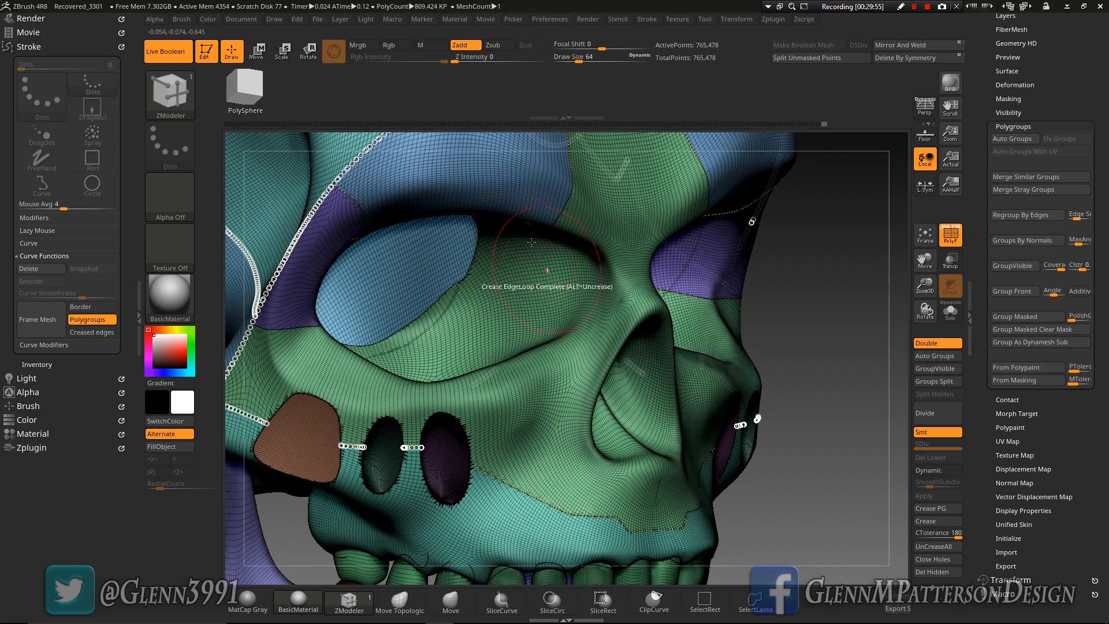
mouse_move(528, 209)
right_mouse_down()
mouse_move(434, 199)
mouse_move(524, 184)
mouse_move(509, 249)
right_mouse_up()
left_click_drag(929, 267, 910, 445)
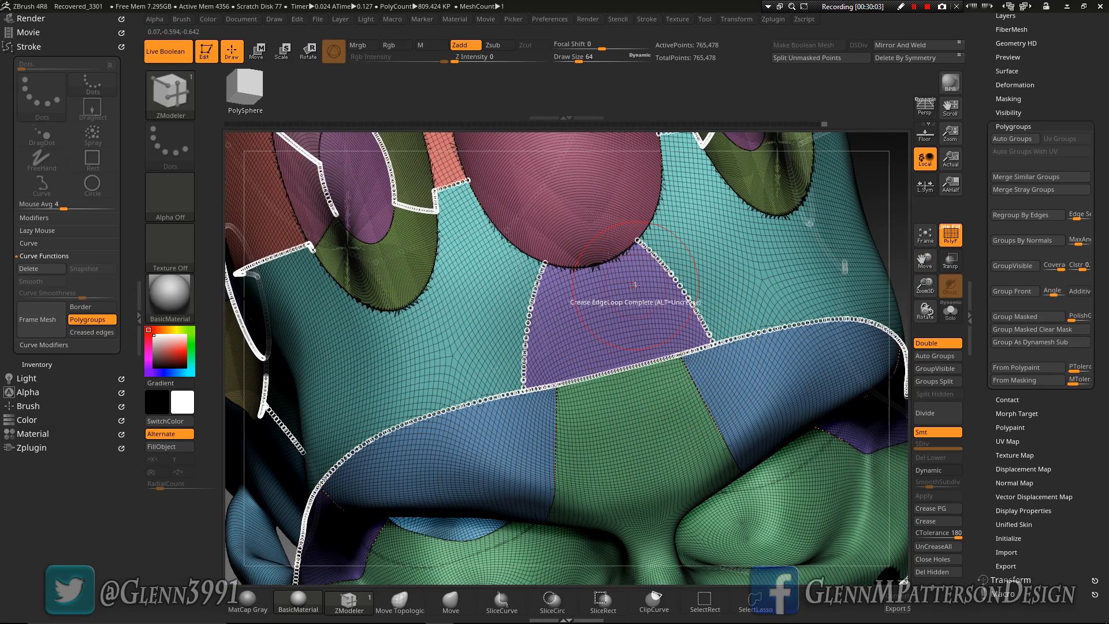
Switch to the CurveMultiTube brush and set its Draw Size to 5
key("b")
key("i")
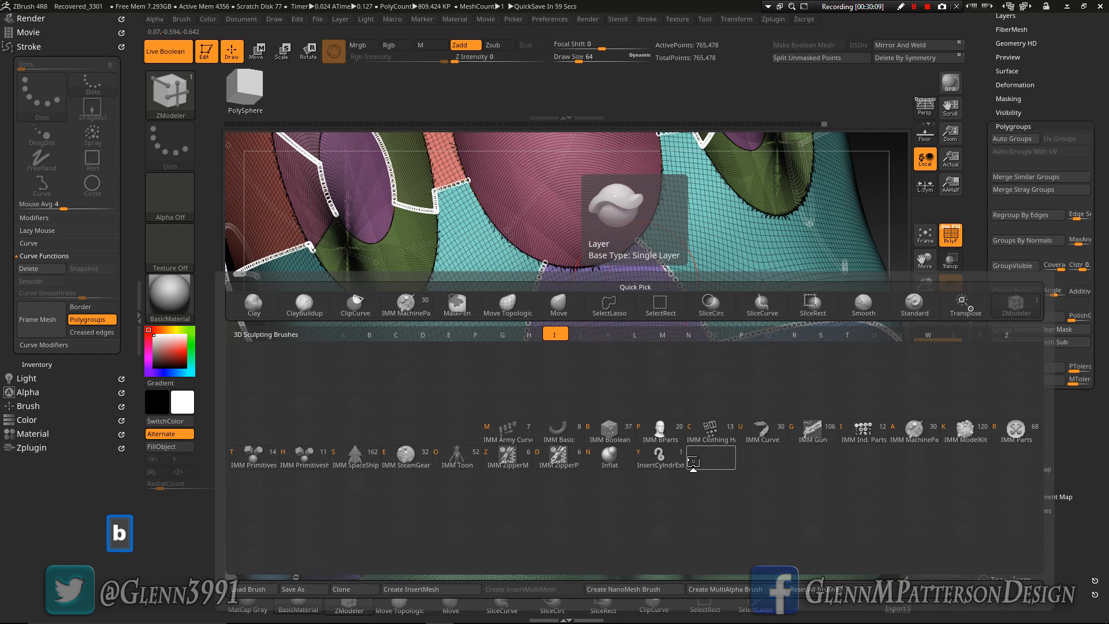
key("b")
key("b")
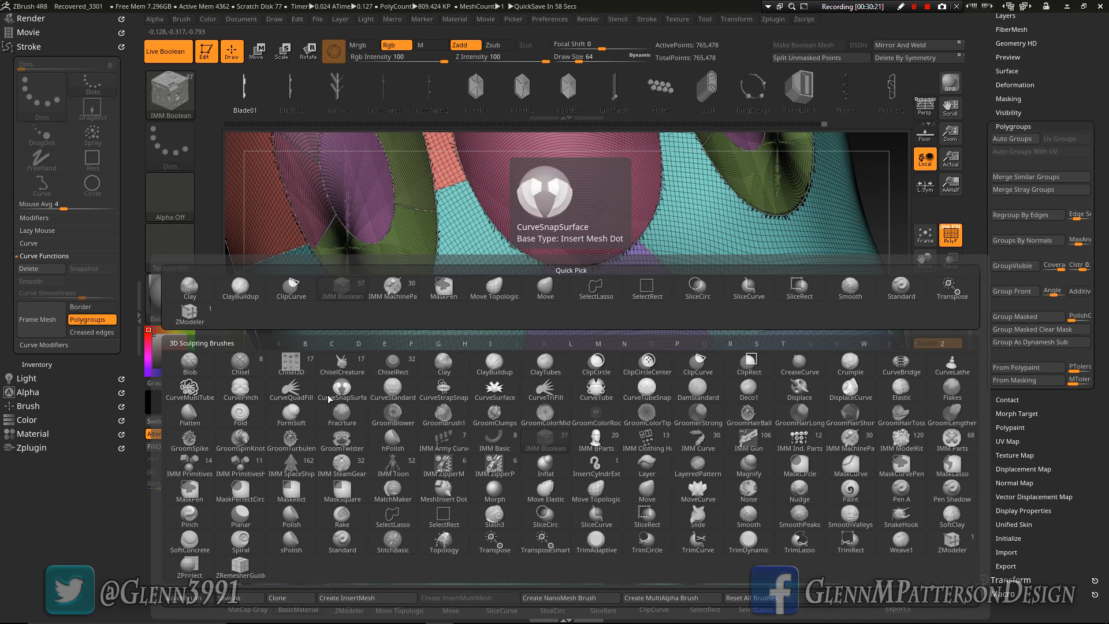
left_click(189, 390)
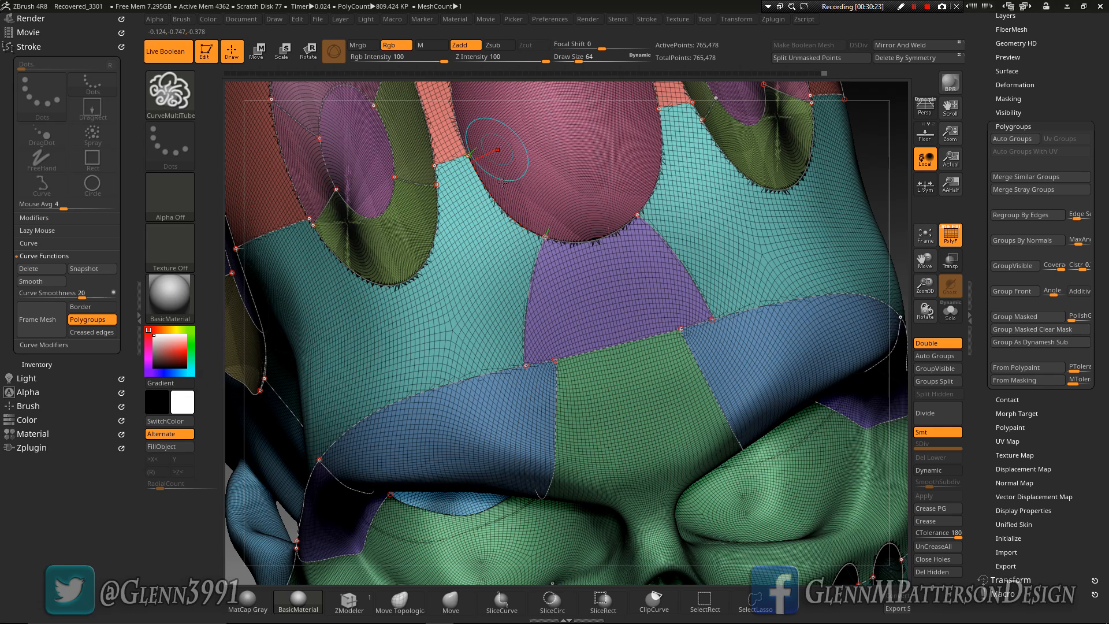
left_click_drag(579, 62, 569, 61)
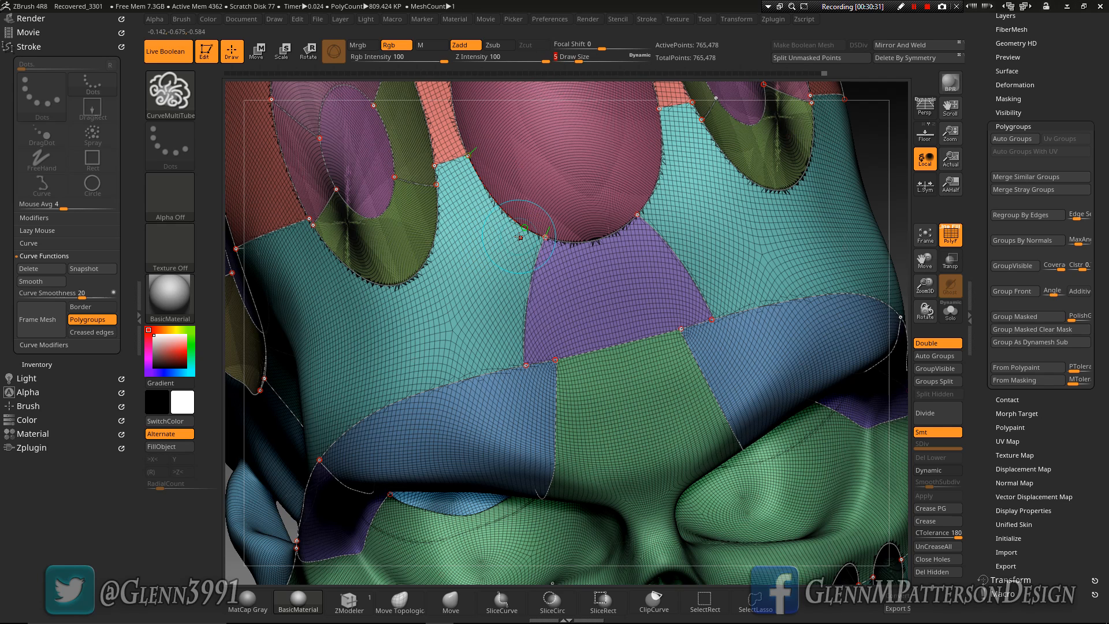
Apply CurveMultiTube tubes to the framed polygroup curves and turn off the polyframe display
left_click(524, 234)
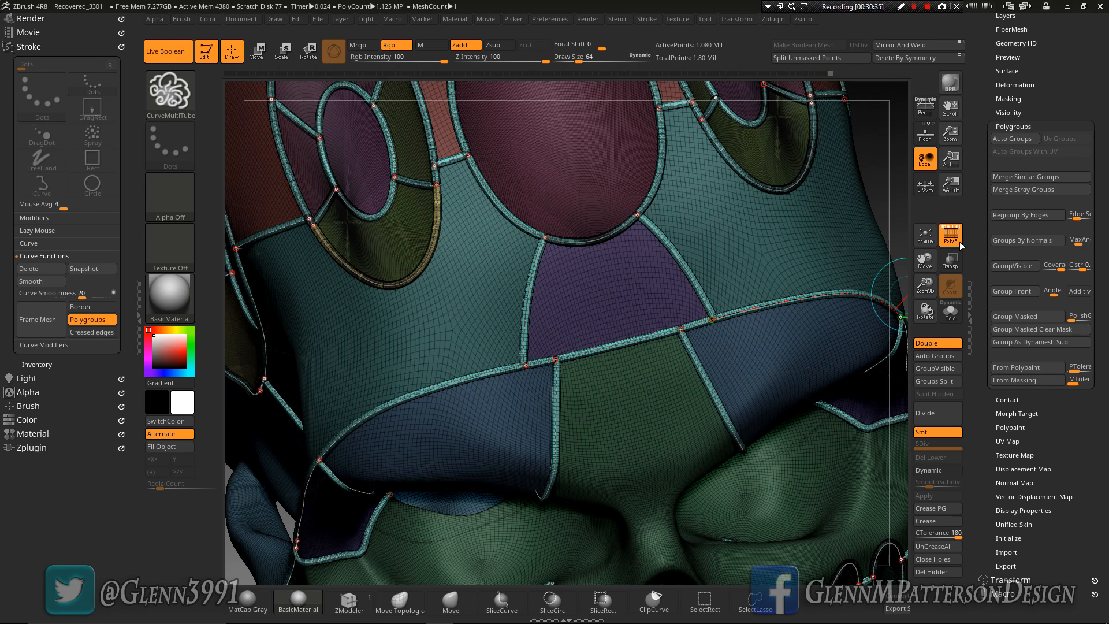
left_click(940, 242)
mouse_move(756, 371)
right_mouse_down()
mouse_move(808, 364)
mouse_move(725, 335)
mouse_move(786, 268)
mouse_move(755, 283)
right_mouse_up()
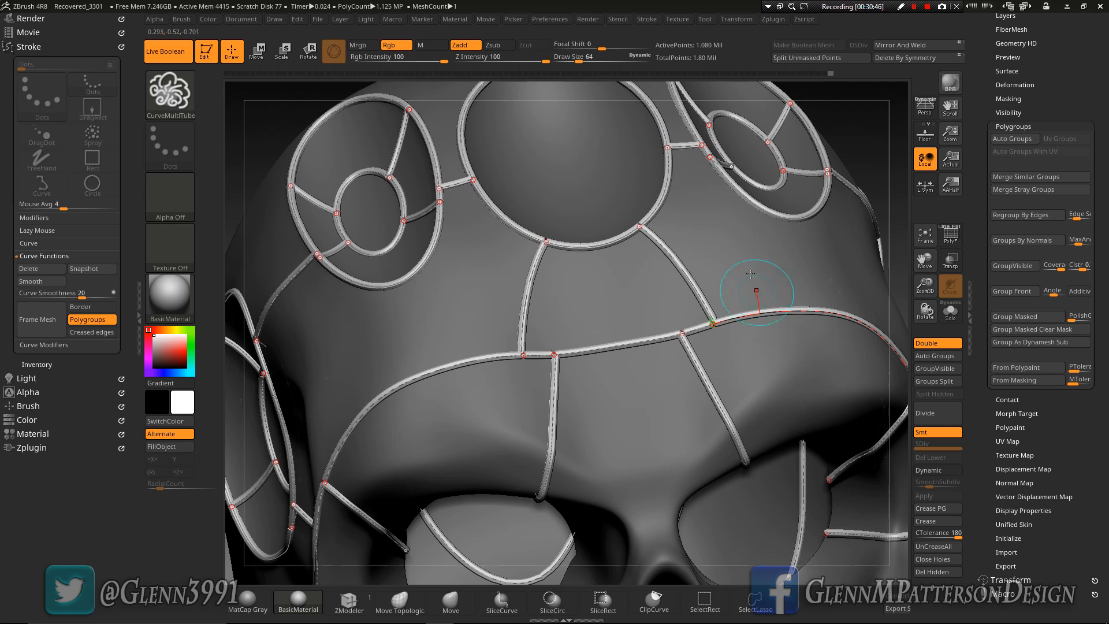
Undo the tubes and their curves, and reframe the mesh with both Border and Polygroups enabled
key("ctrl+z")
key("ctrl+z")
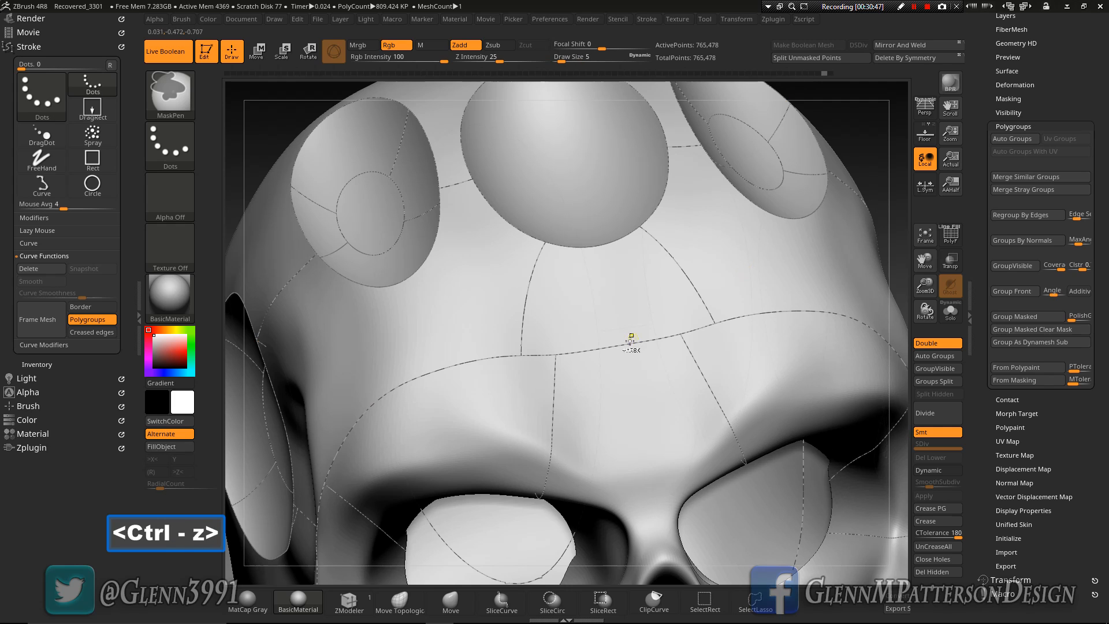
left_click(85, 307)
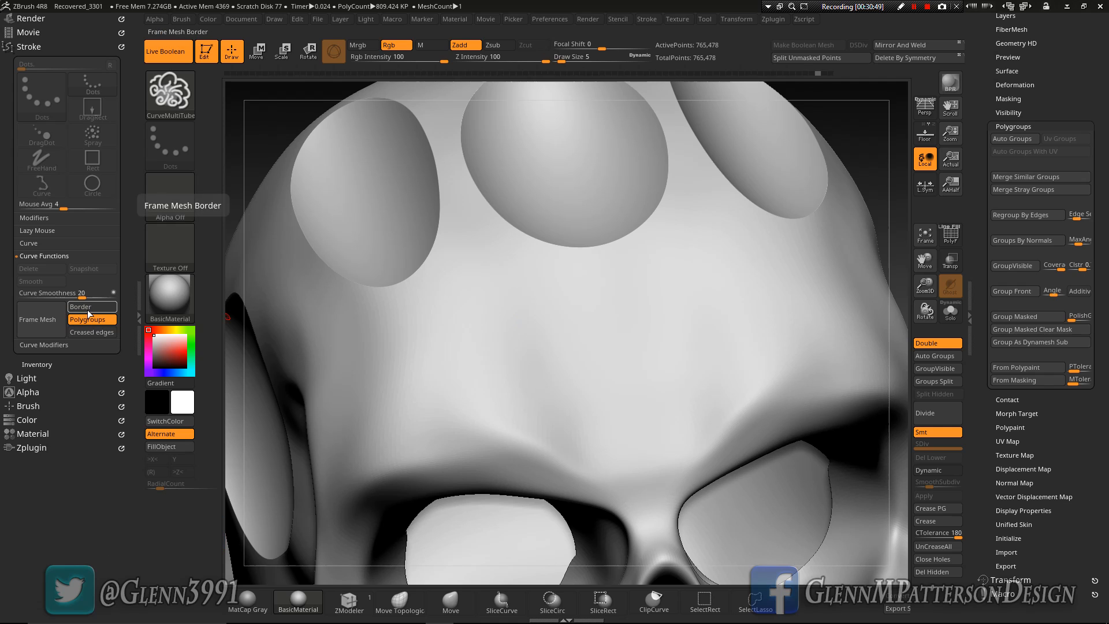
left_click(40, 323)
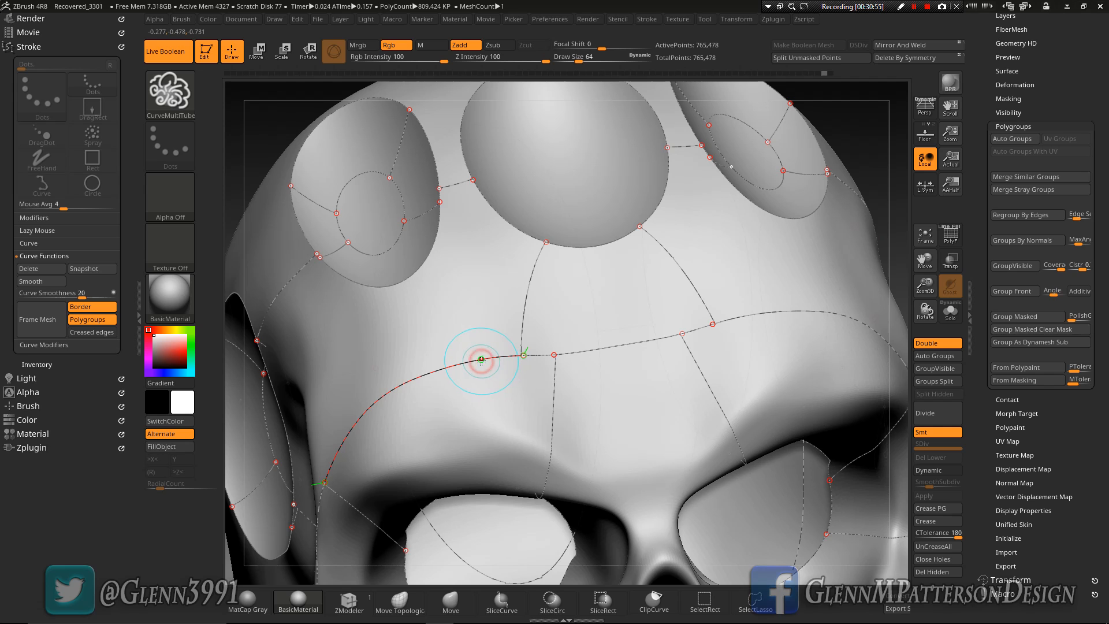
Generate CurveMultiTube tubes along the new border and polygroup curves, and inspect them around the forehead and eye sockets
left_click(481, 360)
right_click_drag(645, 453, 641, 443)
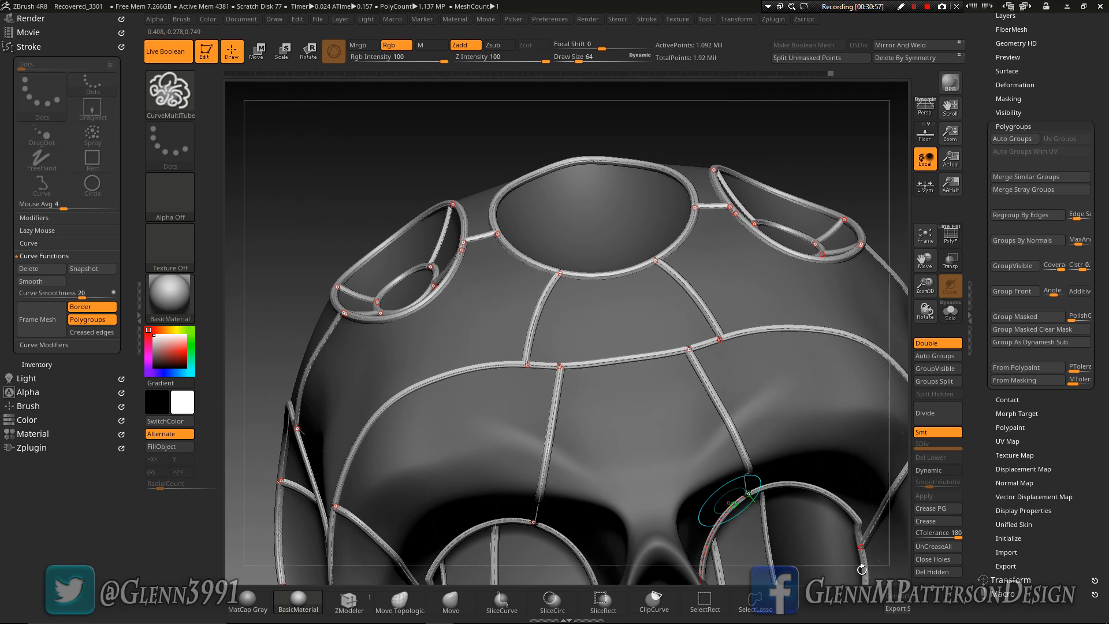
right_click_drag(723, 485, 780, 486)
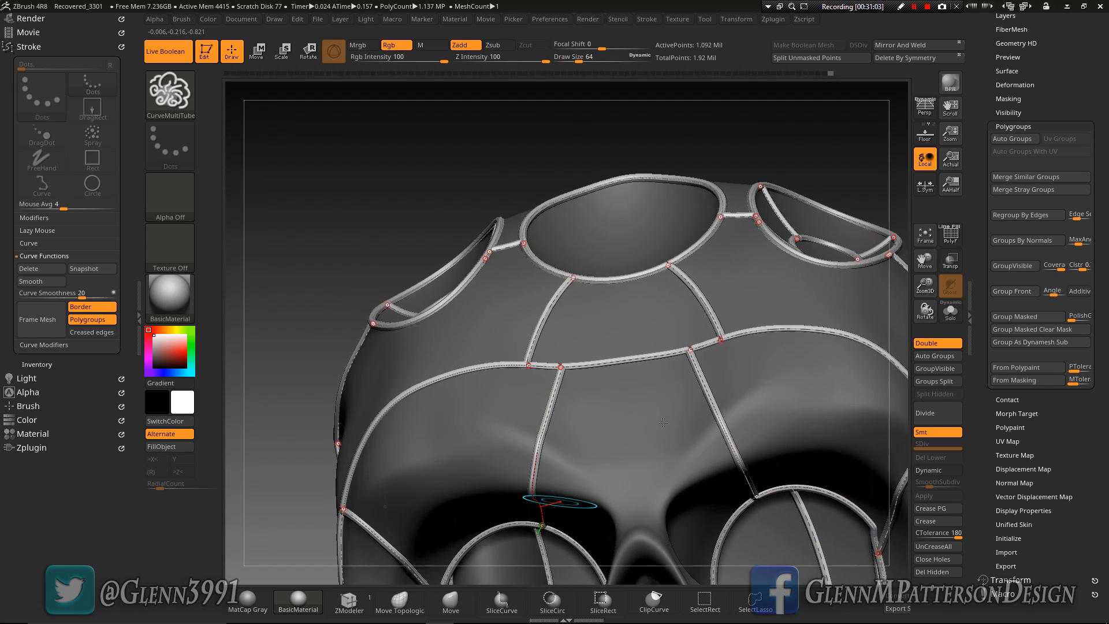
mouse_move(605, 416)
right_mouse_down()
mouse_move(619, 469)
mouse_move(583, 462)
right_mouse_up()
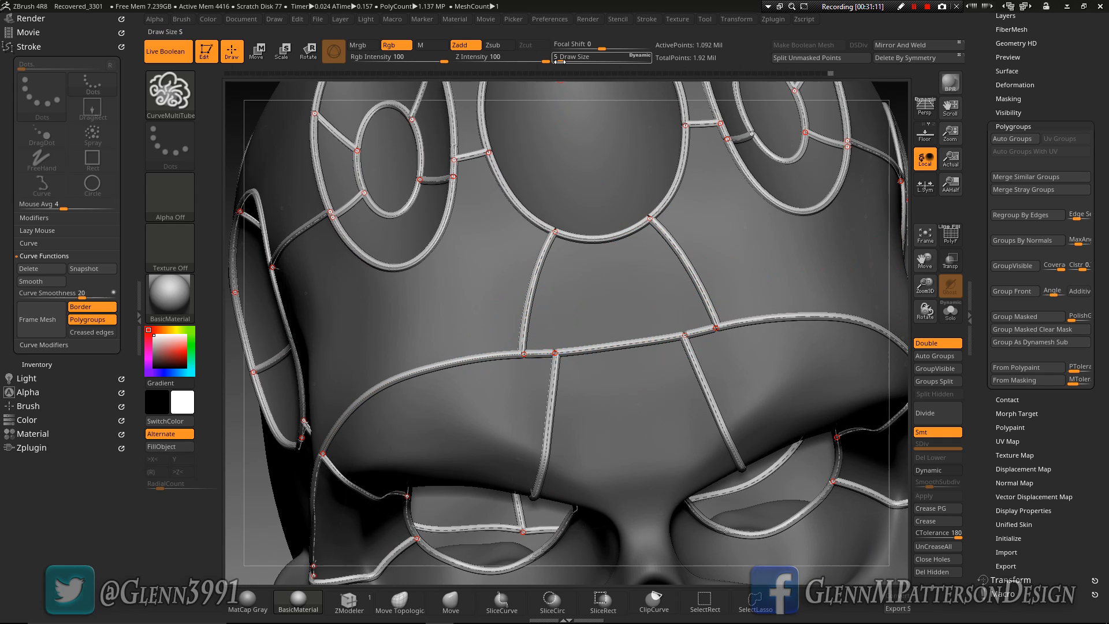
Set the CurveMultiTube Draw Size to 3, regenerate the tubes along the framed curves, and check them around the skull
type("3")
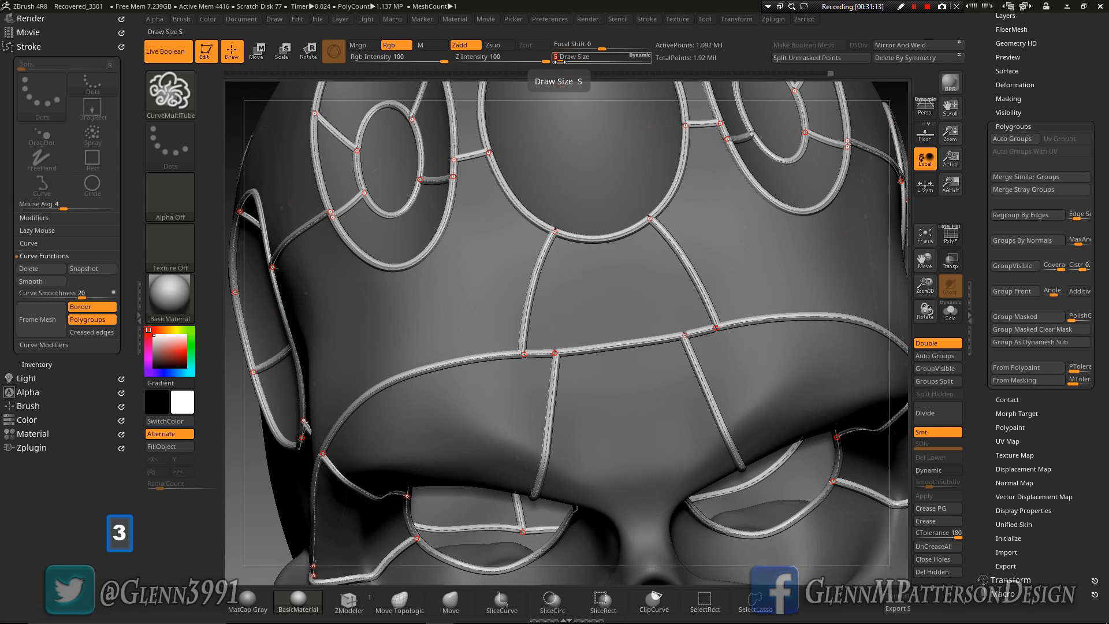
key("Return")
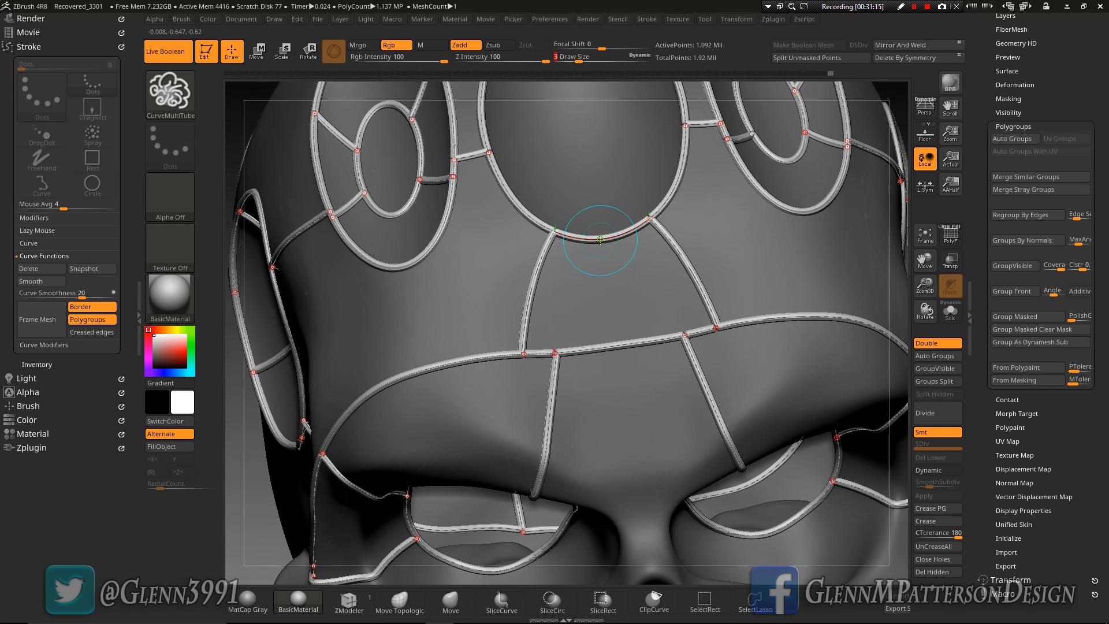
left_click(600, 239)
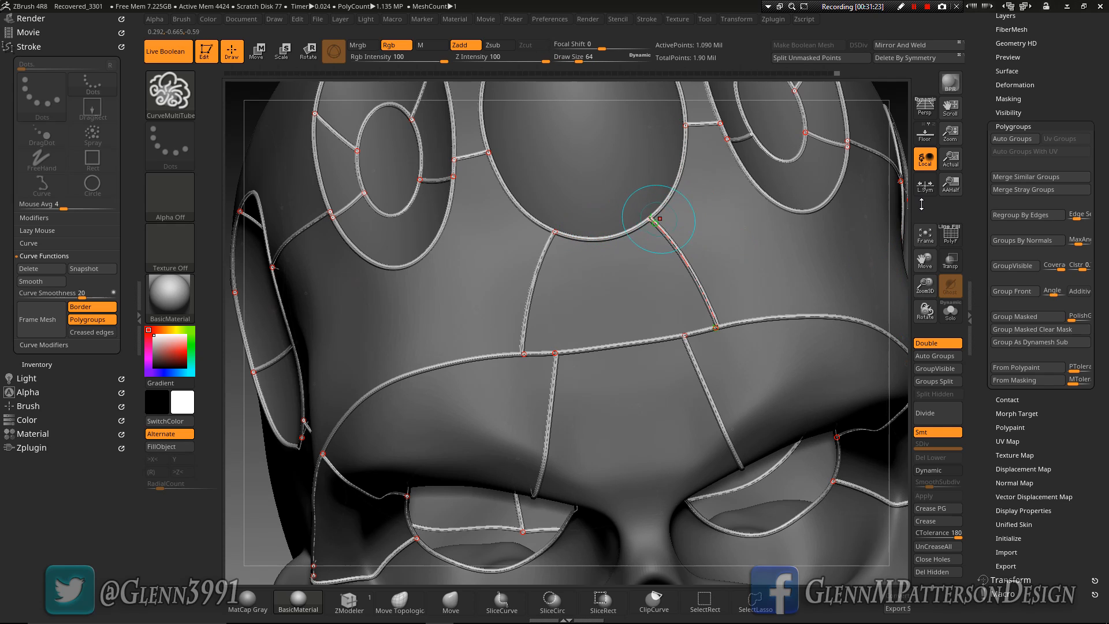
left_click(924, 234)
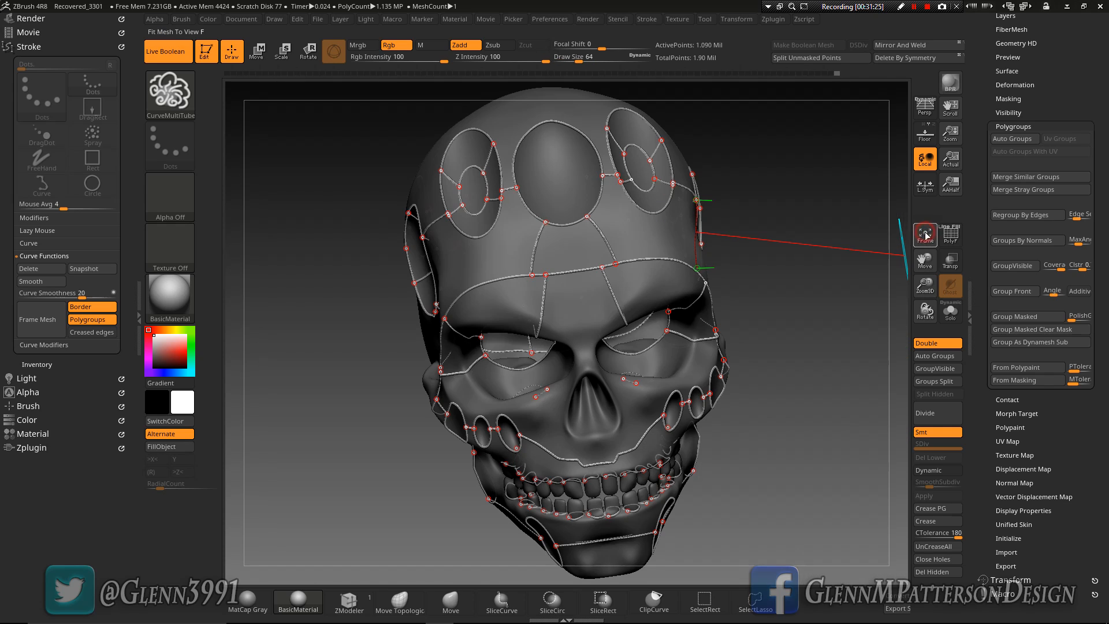
mouse_move(773, 387)
left_mouse_down()
mouse_move(749, 384)
mouse_move(834, 360)
mouse_move(794, 402)
mouse_move(767, 400)
left_mouse_up()
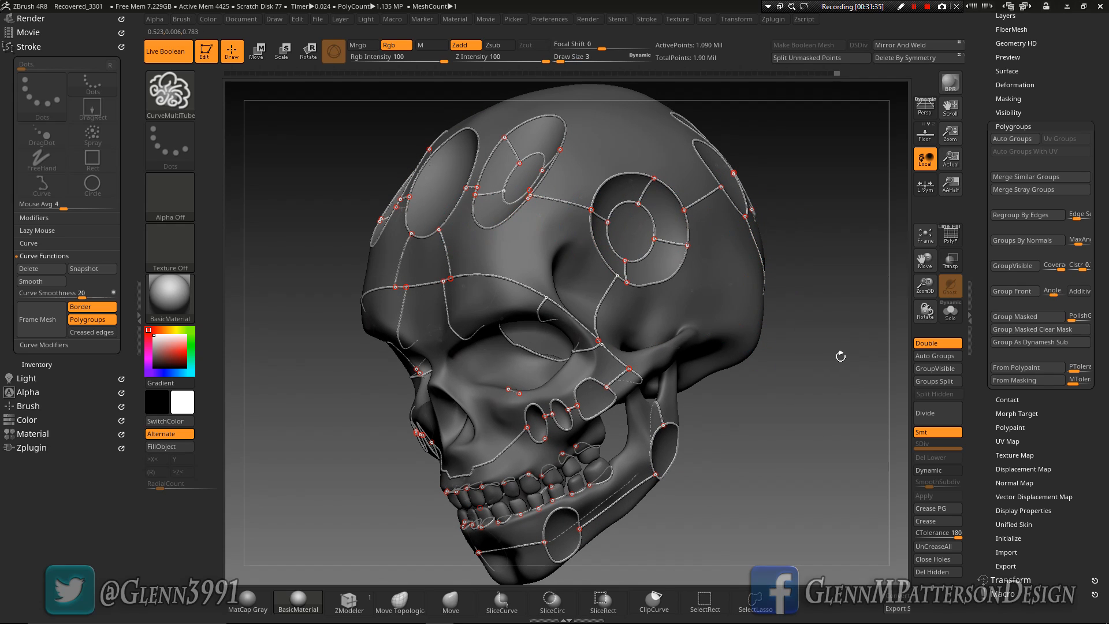
left_click(847, 386)
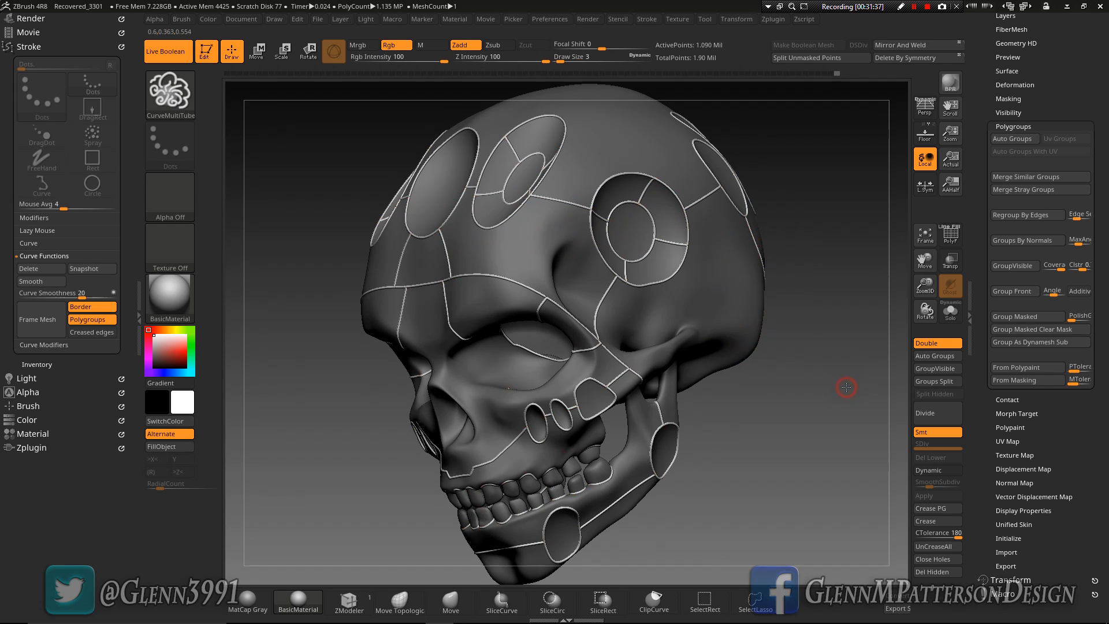
Split the unmasked tubes from the skull into their own subtool and delete the remaining stroke curves
left_click(560, 59)
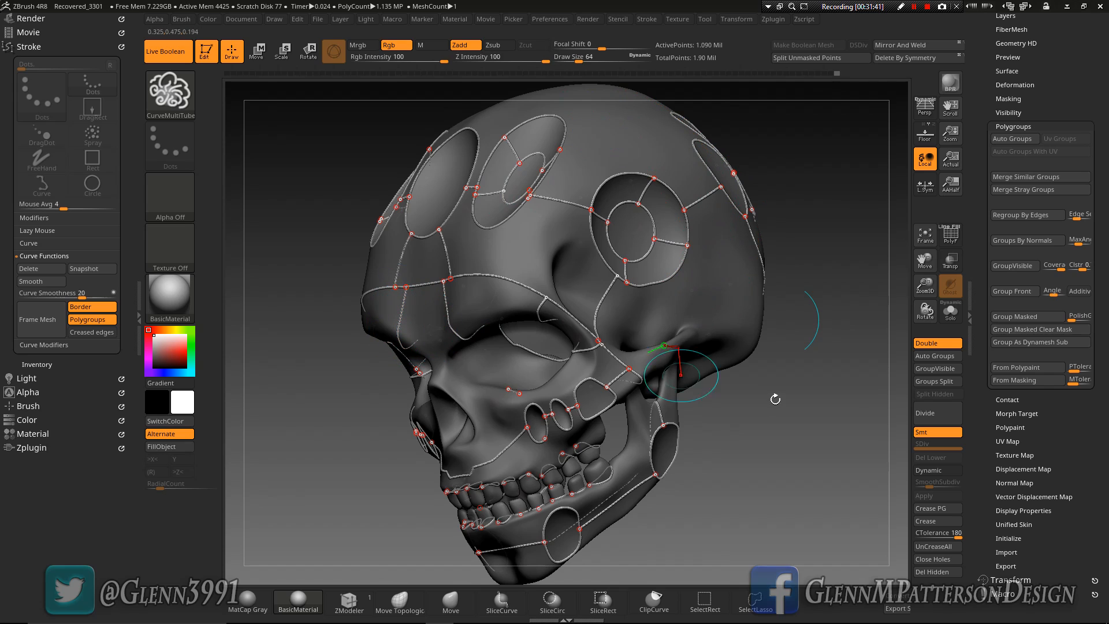
left_click(791, 58)
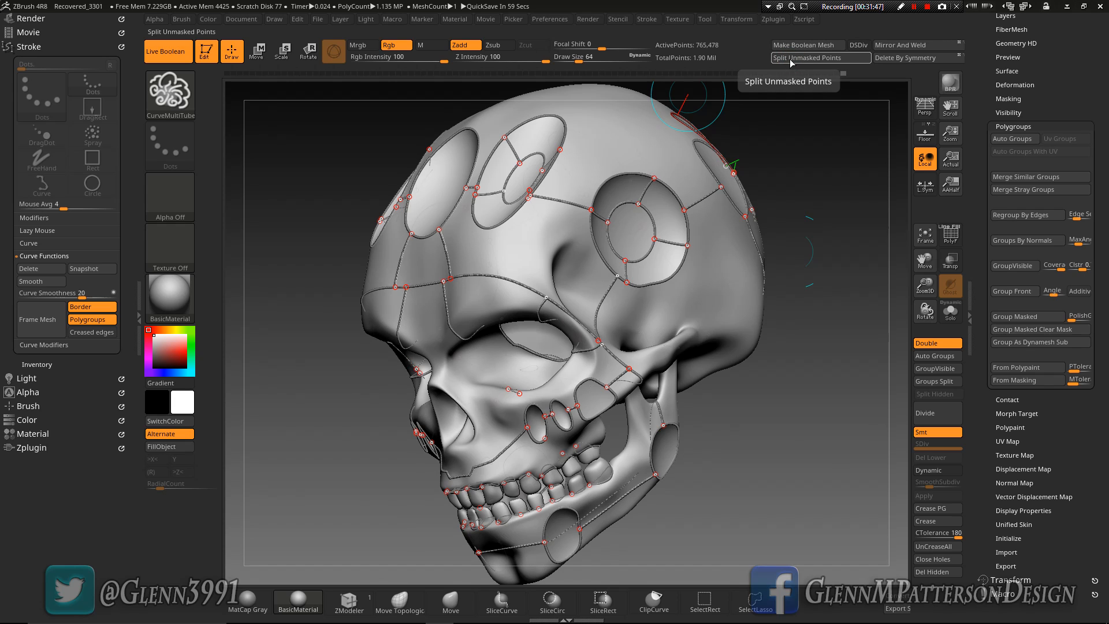
left_click(29, 244)
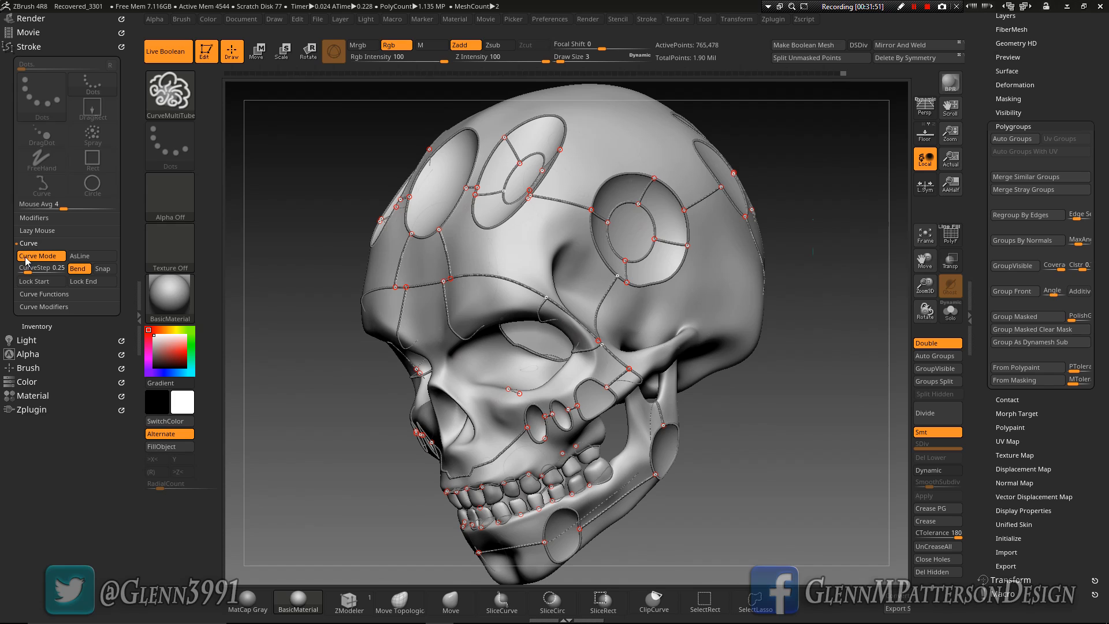
left_click(44, 307)
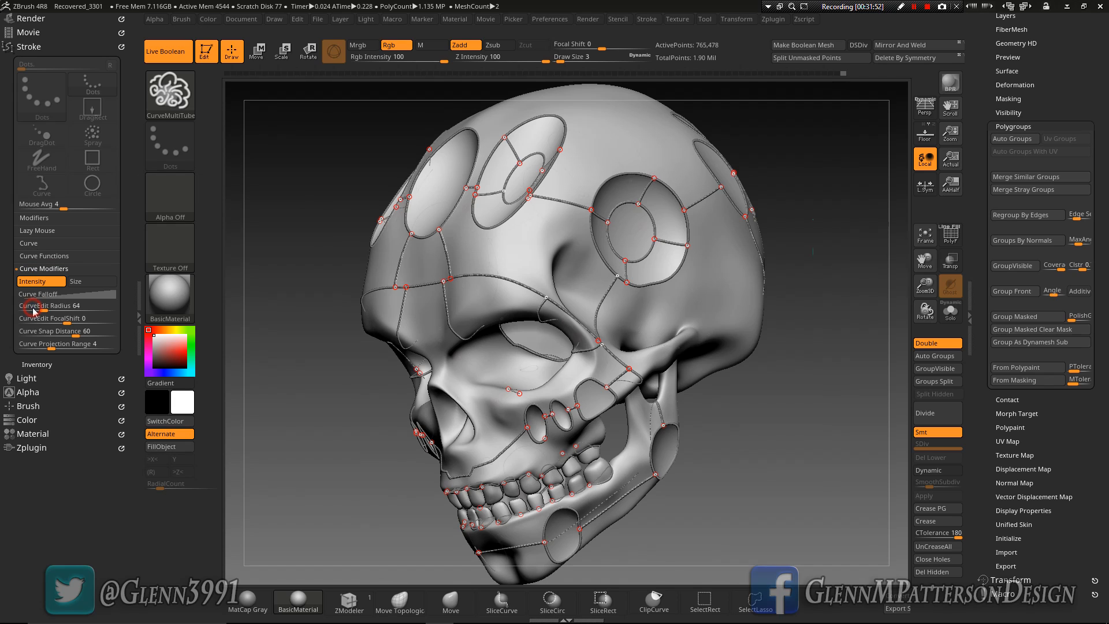
left_click(36, 256)
left_click(36, 271)
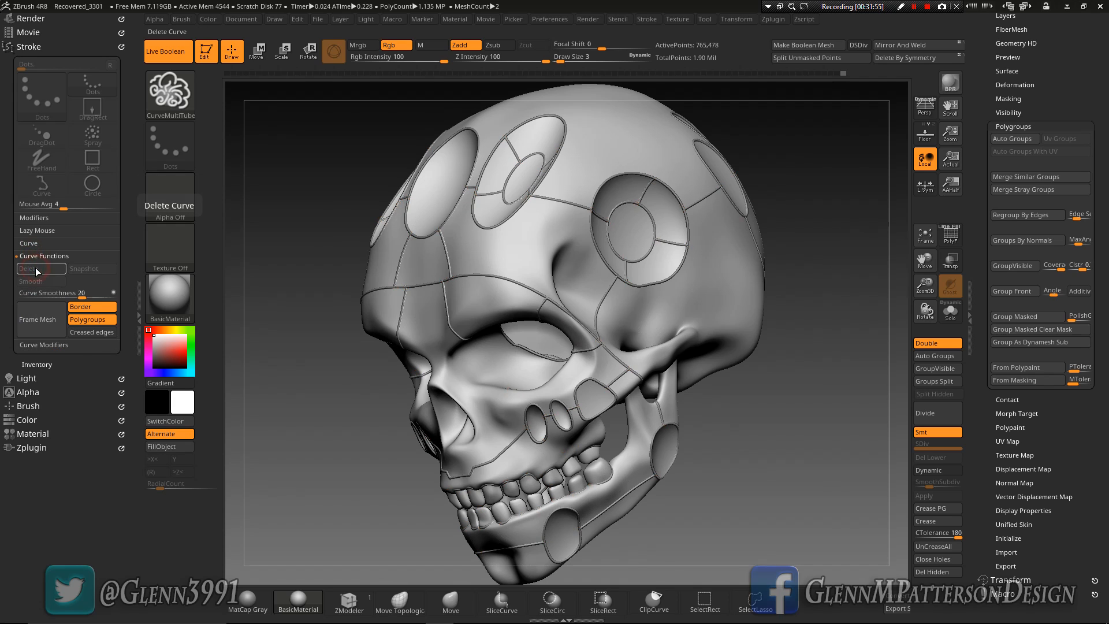
Delete the UMesh_SKULL_UV skull subtool so that only the tube mesh is kept
mouse_move(529, 259)
right_mouse_down()
mouse_move(596, 260)
mouse_move(568, 216)
mouse_move(522, 266)
right_mouse_up()
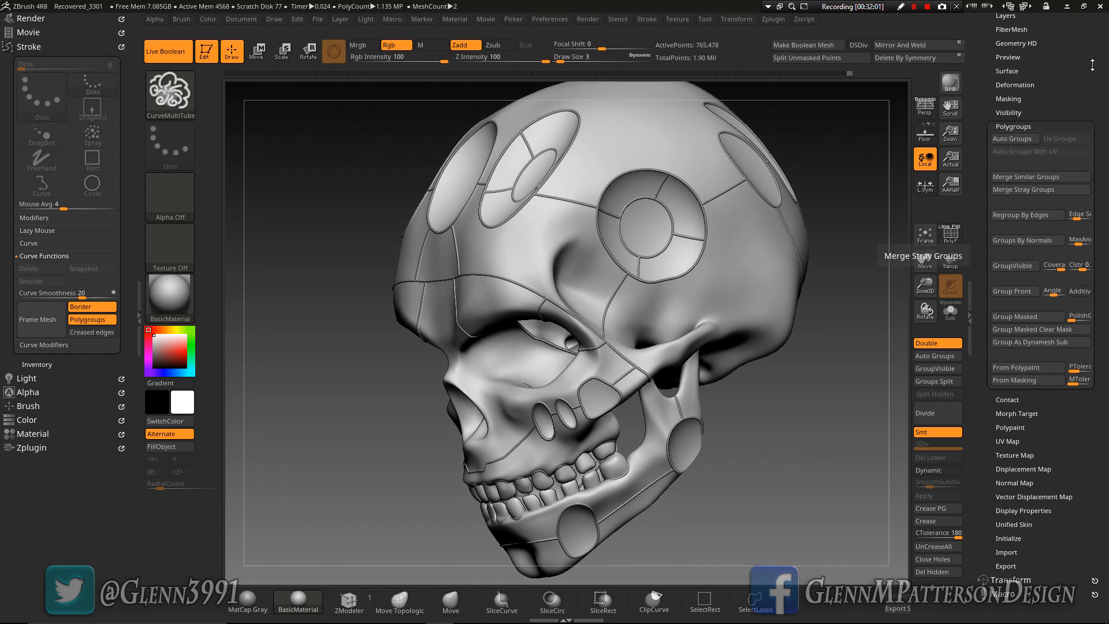
left_click_drag(1067, 73, 1052, 126)
left_click(996, 57)
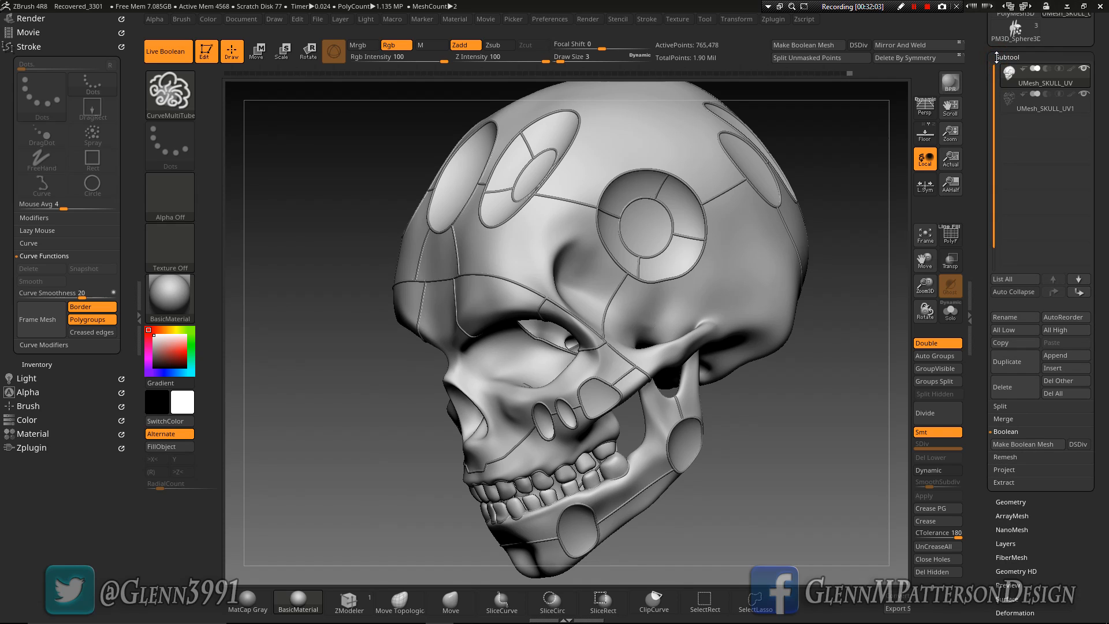
left_click(1014, 391)
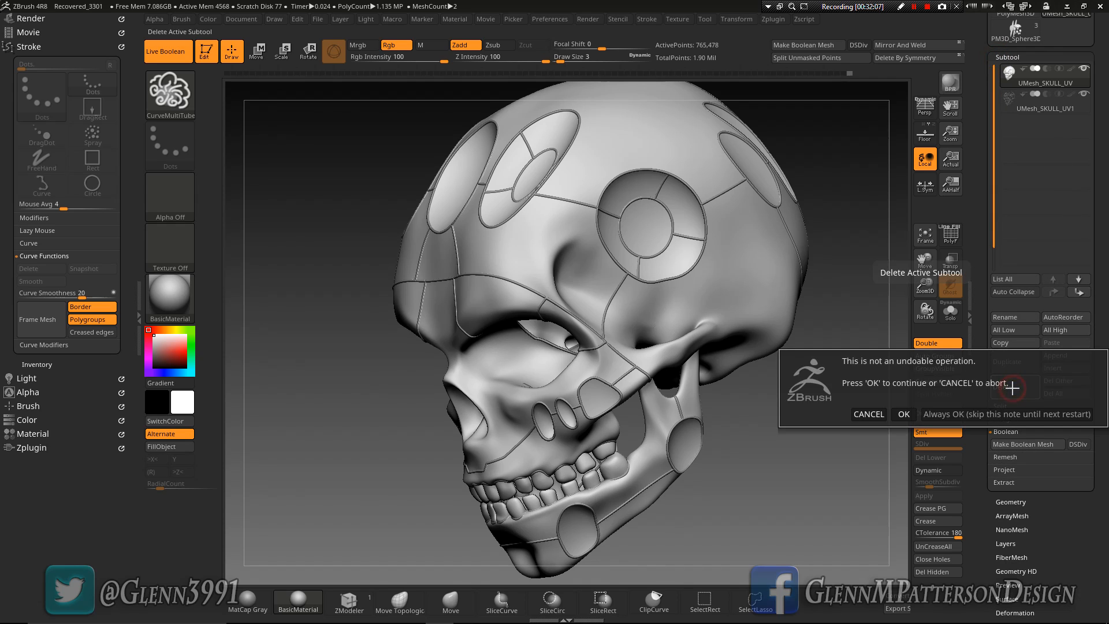
left_click(904, 413)
left_click_drag(616, 316, 816, 354)
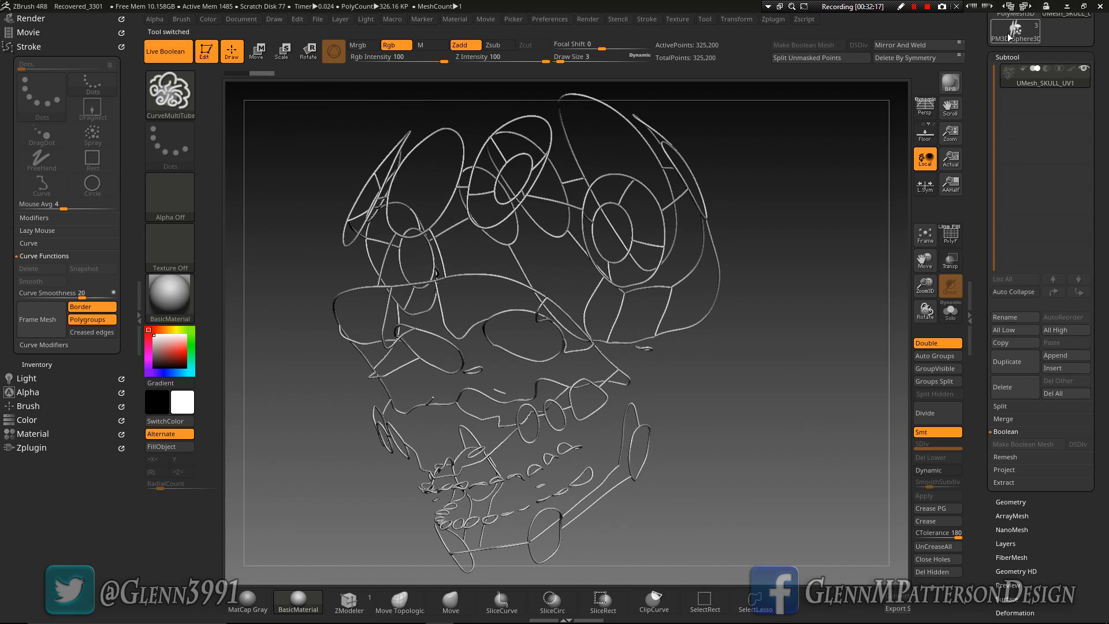
Switch to the PM3D_Sphere3D1 tool, select its PM3D_Sphere3D2 subtool, append the UMesh_SKULL_UV1 tubes, and check the panel lines around the skull
scroll(1007, 33, "up", 3)
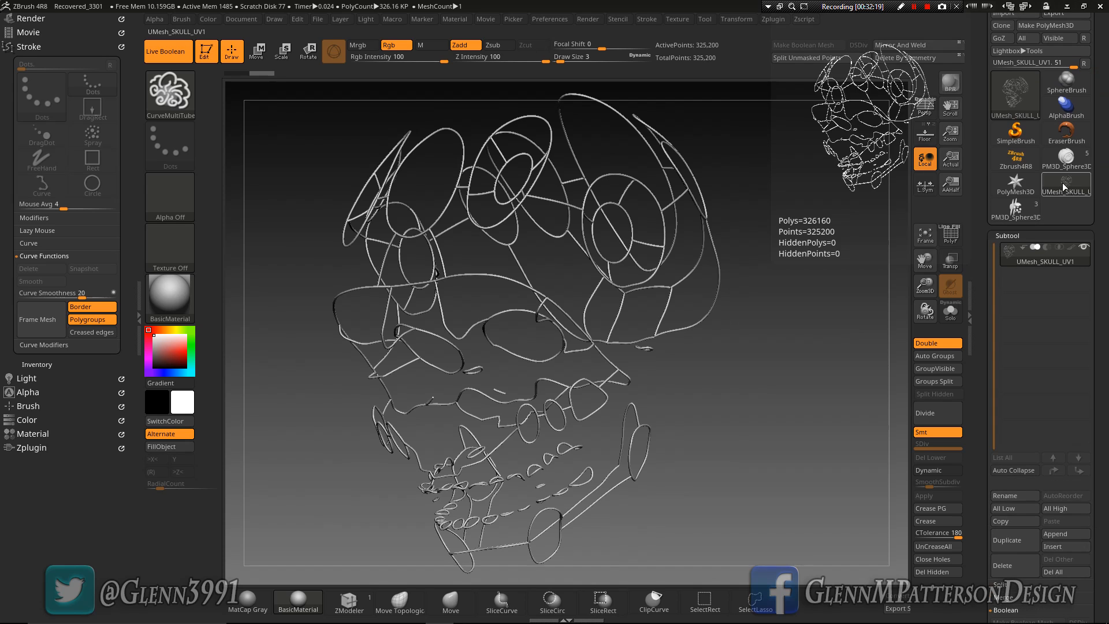
left_click(1021, 211)
right_click_drag(514, 366, 745, 357)
left_click(1082, 289)
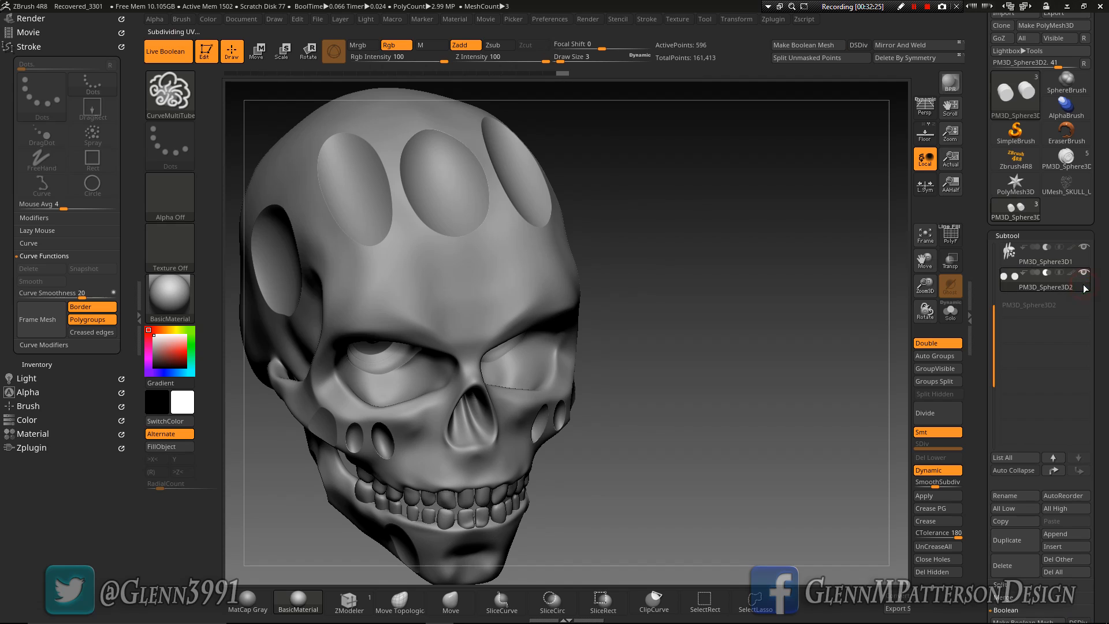
left_click(1060, 540)
left_click(1003, 376)
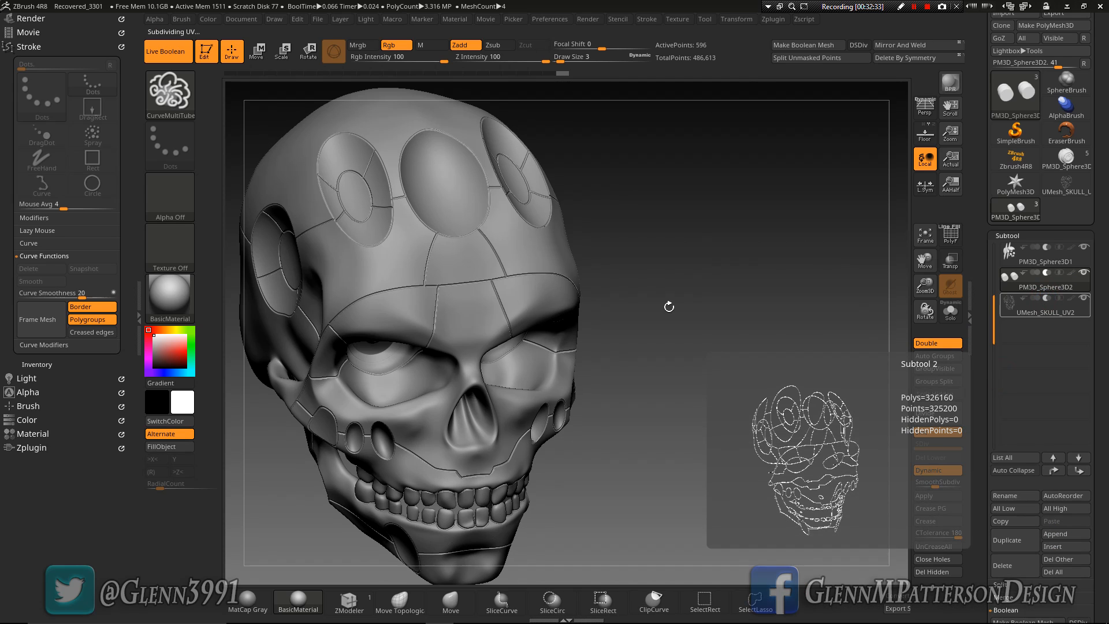
right_click_drag(489, 421, 529, 381)
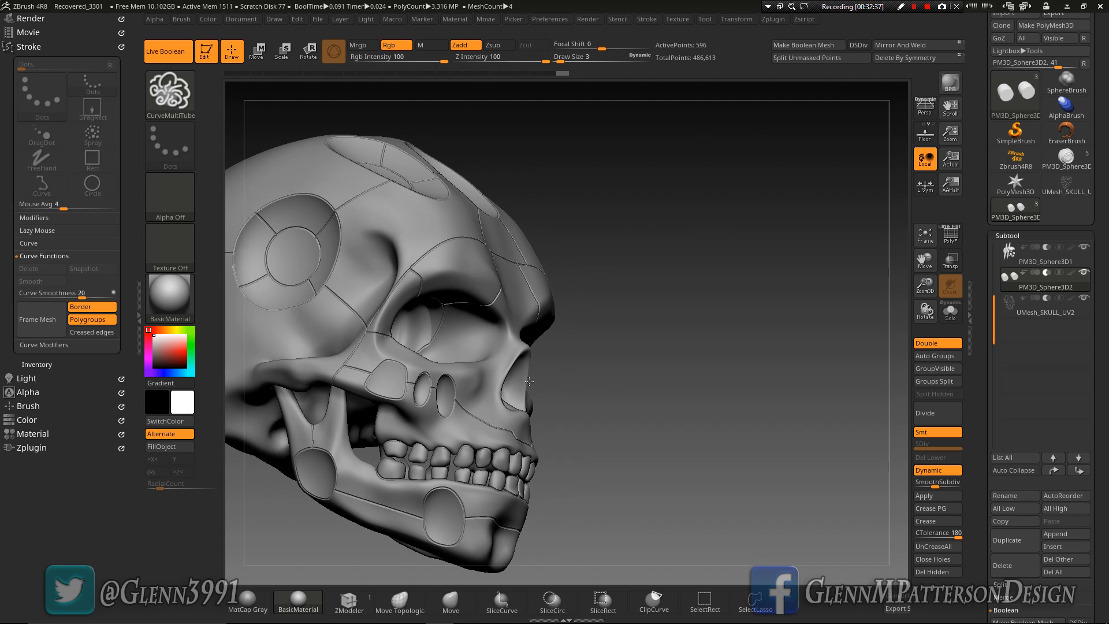
right_click_drag(385, 280, 406, 289)
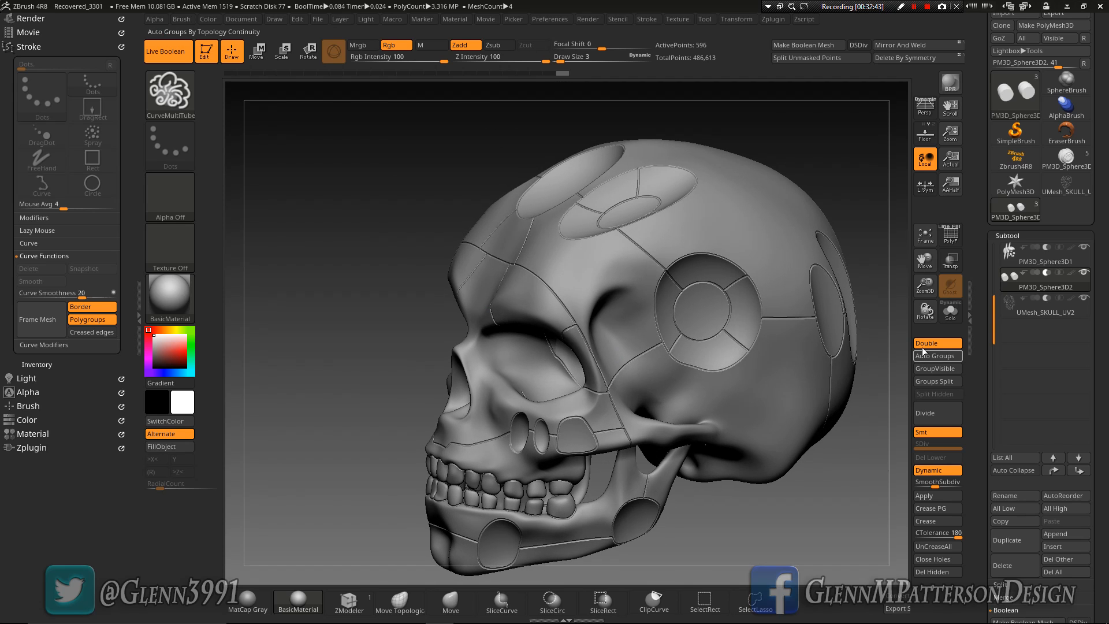
Try a slight Inflate deformation on the active PM3D_Sphere3D2 subtool, and undo it
left_click_drag(926, 309, 919, 375)
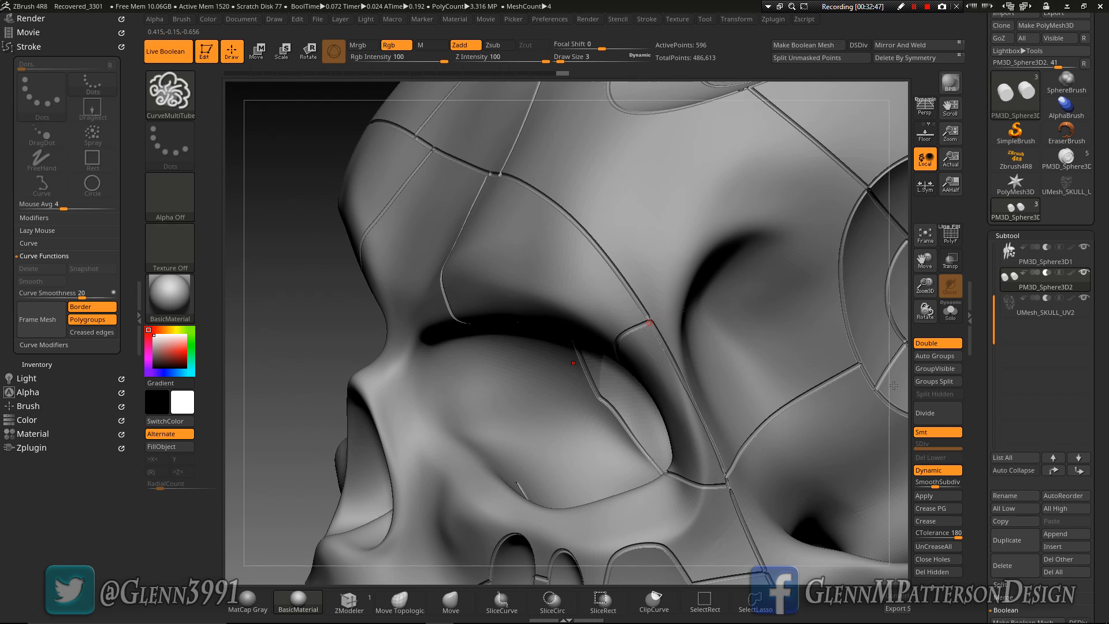
left_click_drag(1101, 471, 1106, 354)
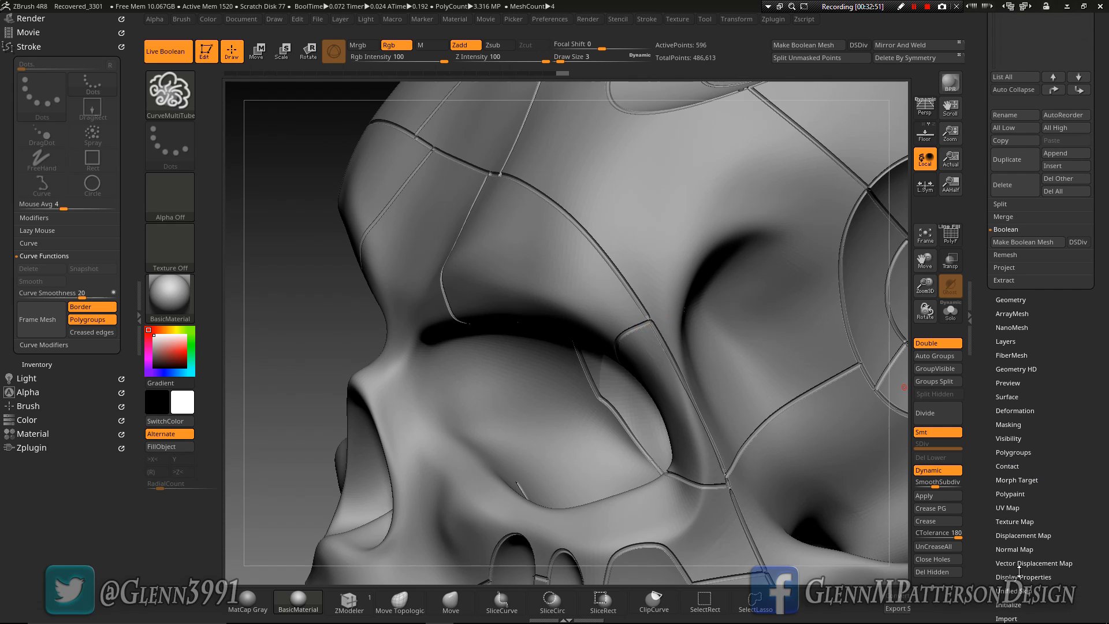
left_click(1014, 411)
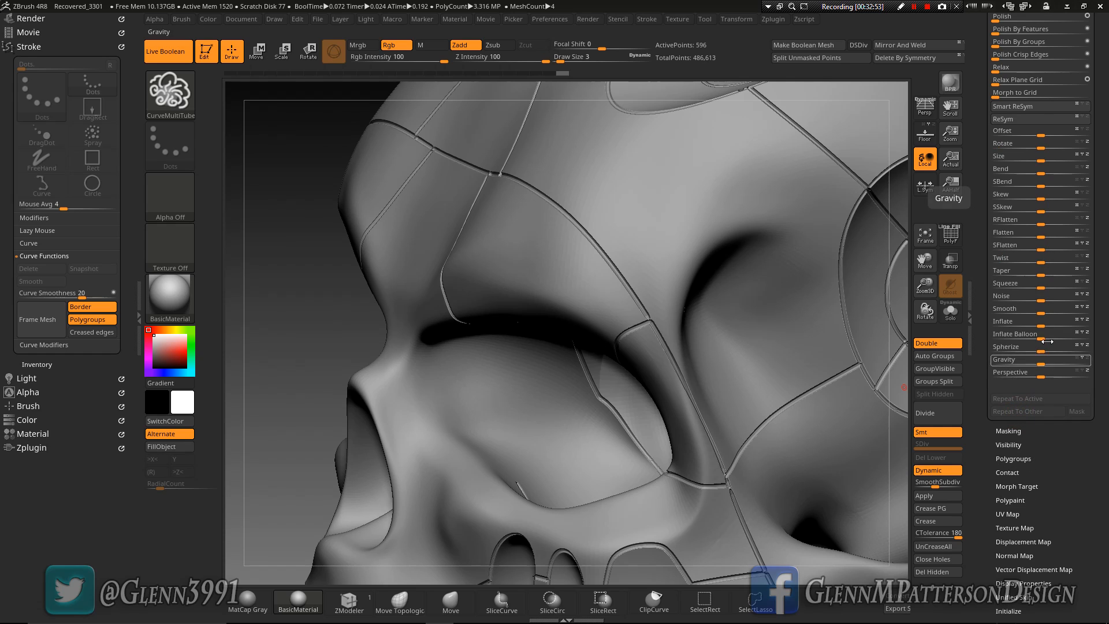
left_click_drag(1039, 325, 1046, 325)
key("ctrl+z")
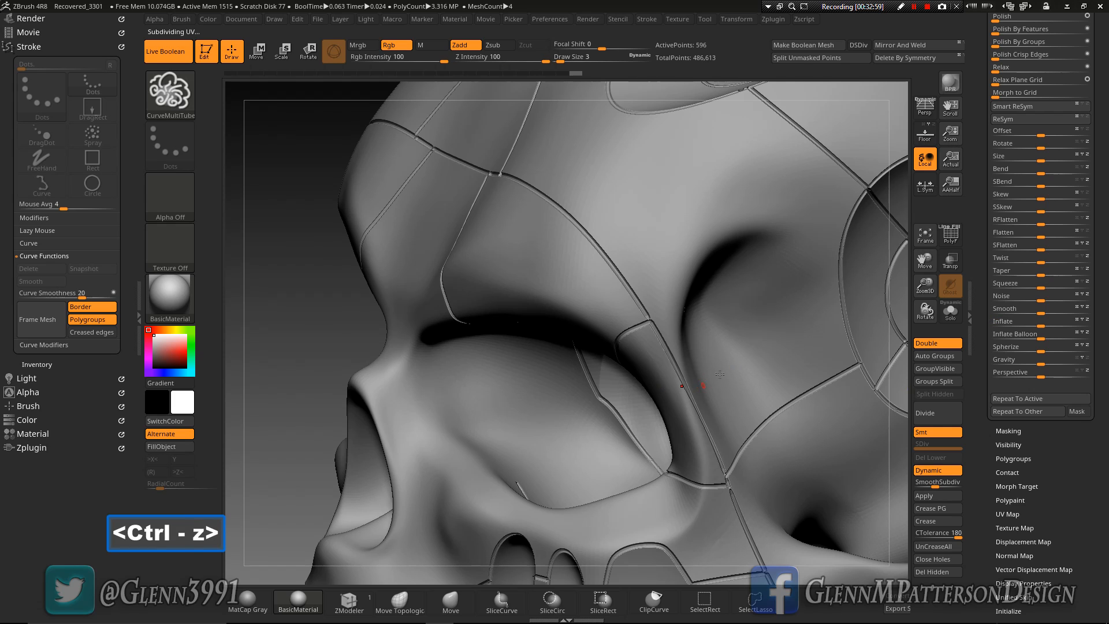
Select the appended UMesh_SKULL_UV2 tube subtool, inflate it slightly, and isolate it in Solo mode for inspection
key("n")
left_click(661, 400)
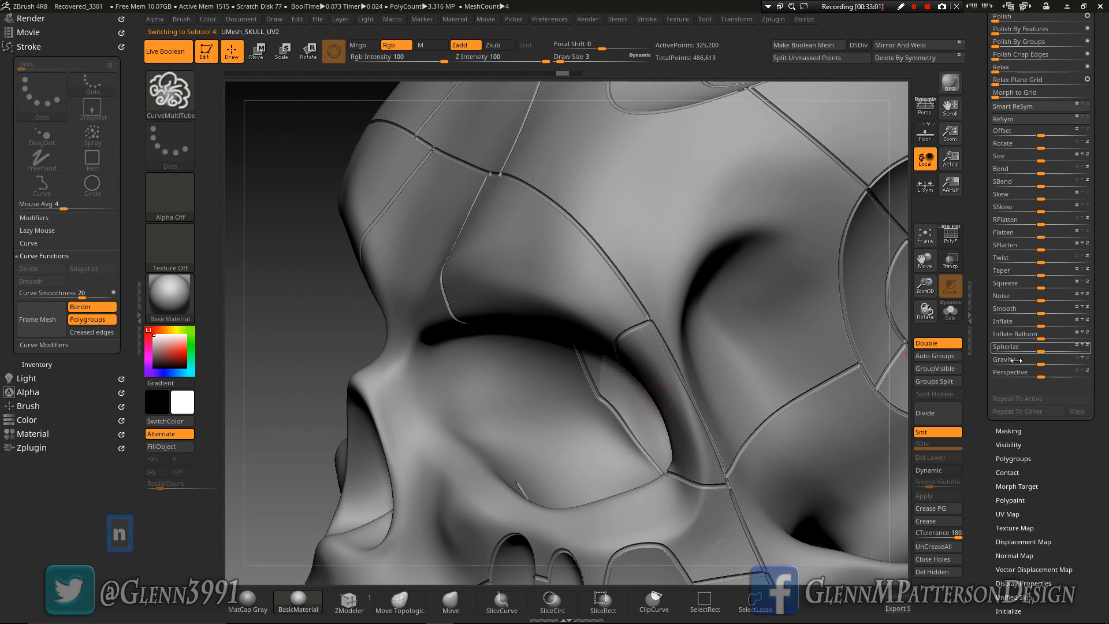
left_click(1040, 324)
left_click_drag(1042, 324, 1044, 324)
left_click(950, 312)
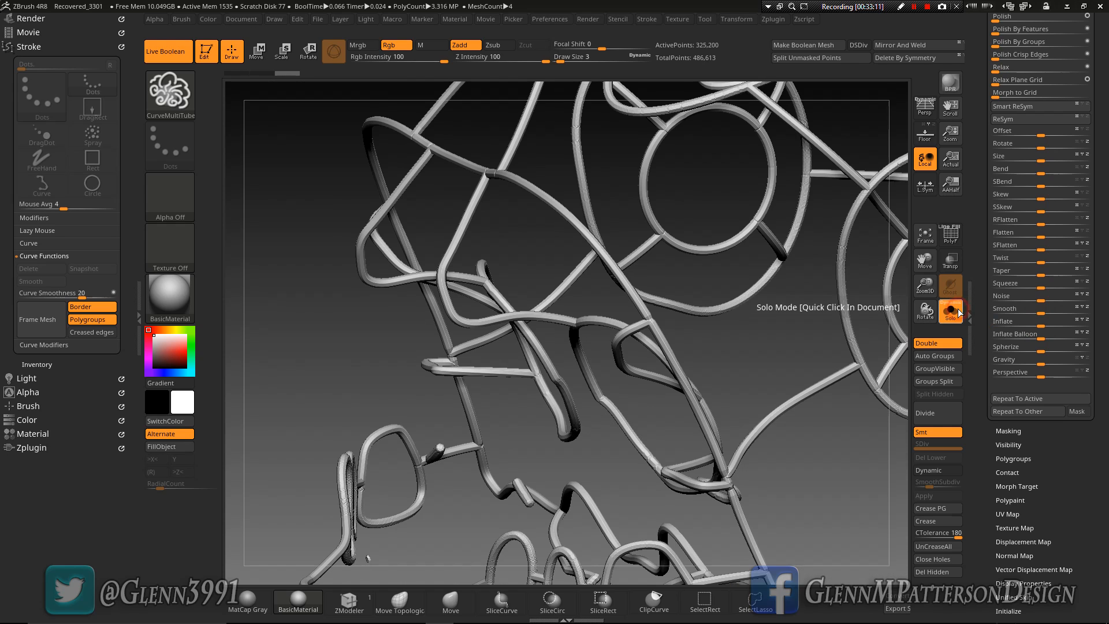
left_click_drag(724, 348, 533, 436)
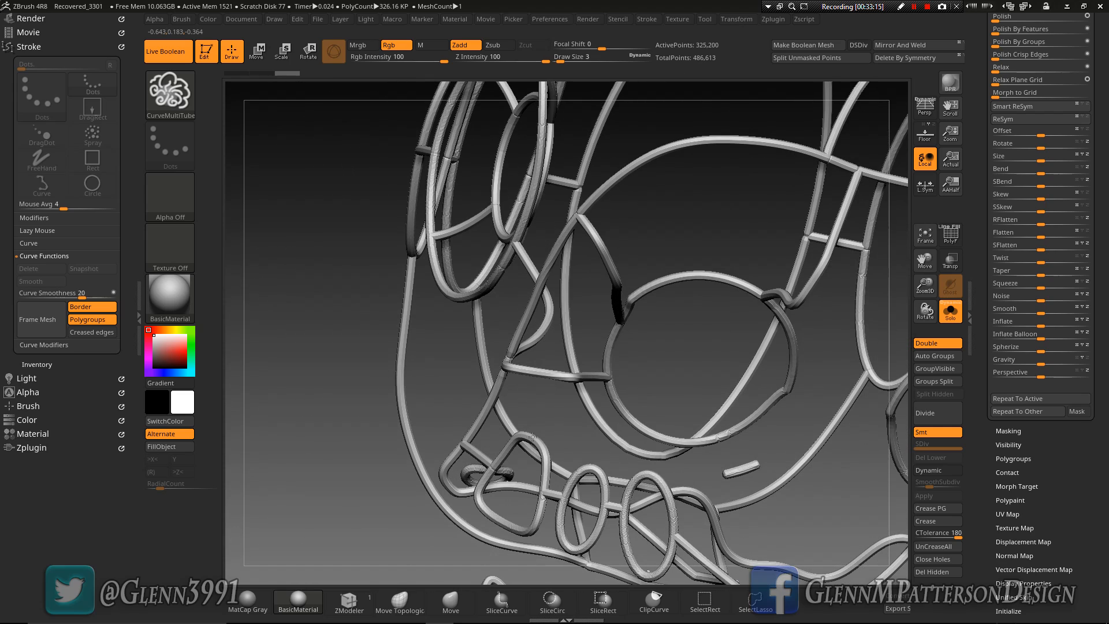
Remesh the isolated tubes with DynaMesh at a resolution of 1024, and inspect their joints
scroll(1026, 211, "up", 5)
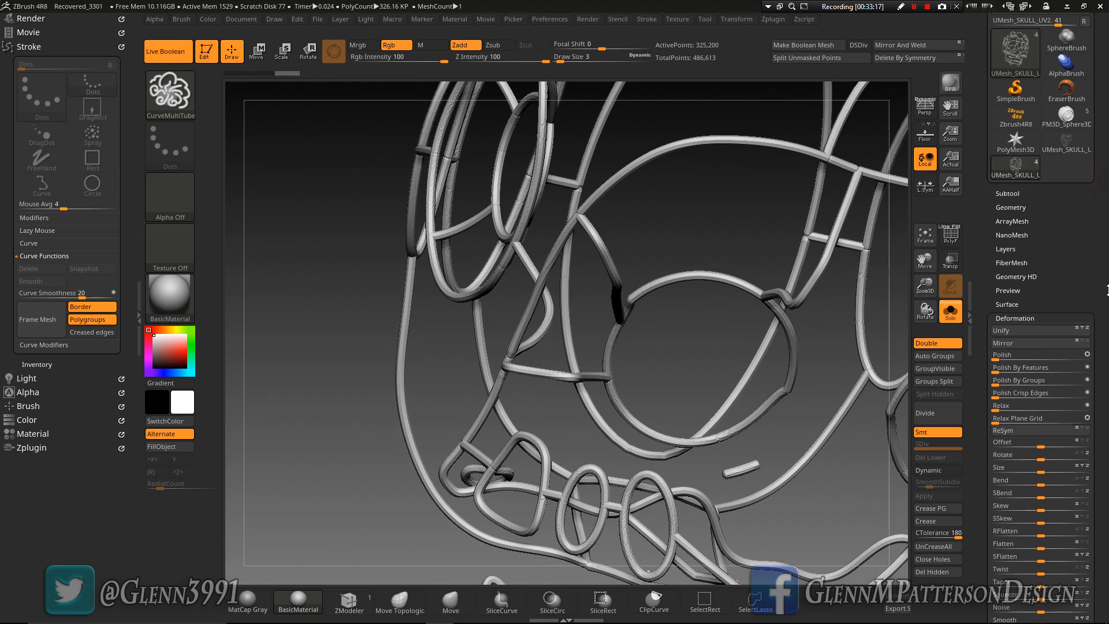
left_click(1012, 207)
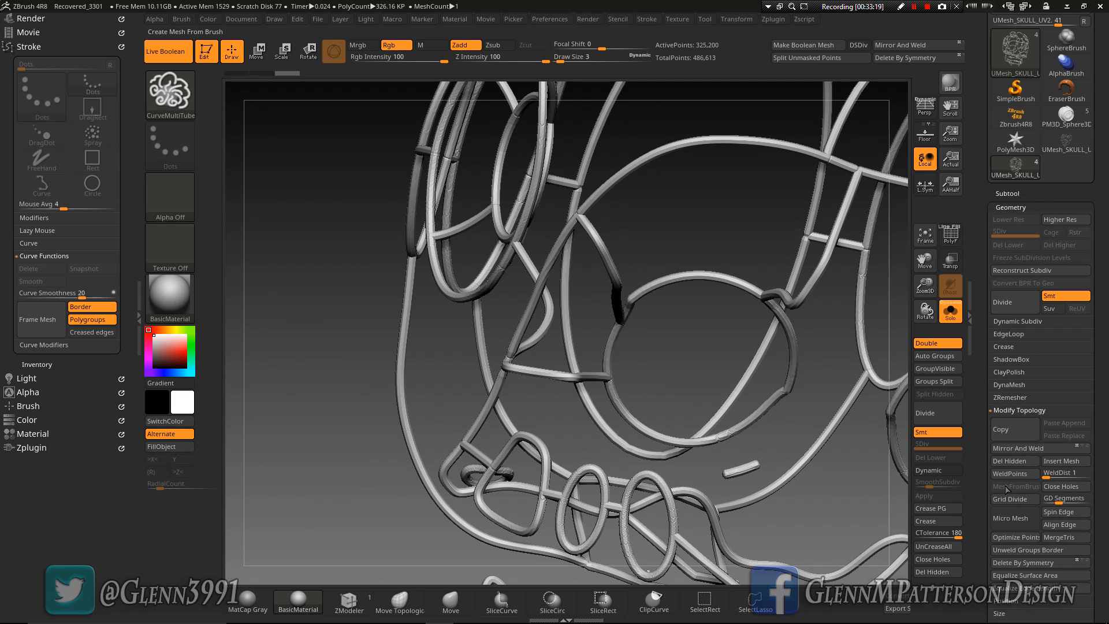
left_click(1008, 327)
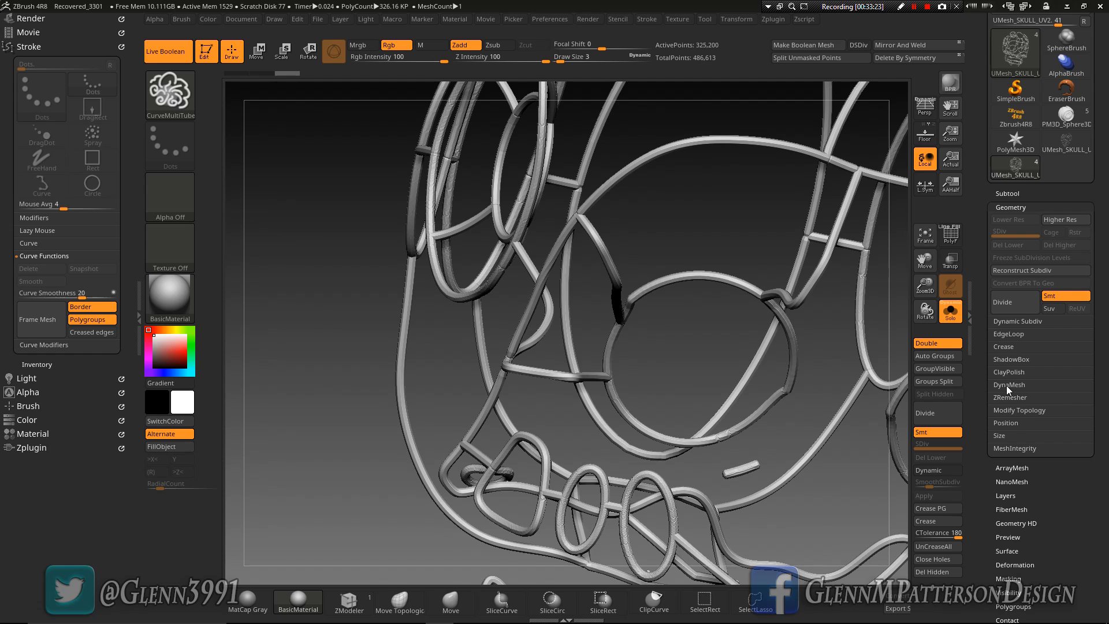
left_click(1009, 384)
left_click(1025, 423)
type("1024")
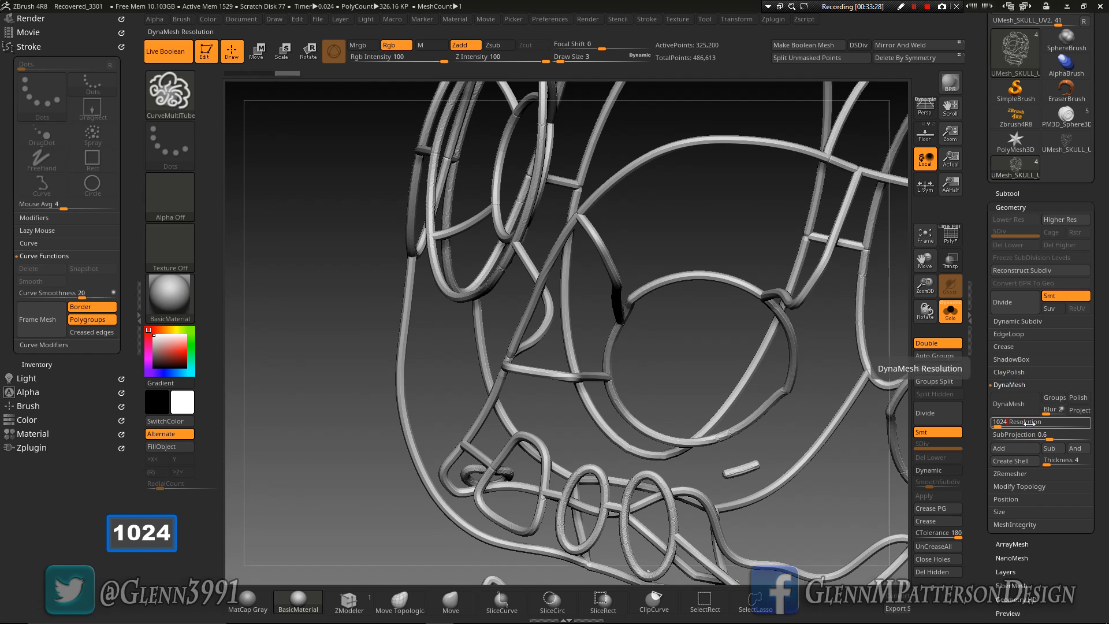
key("Return")
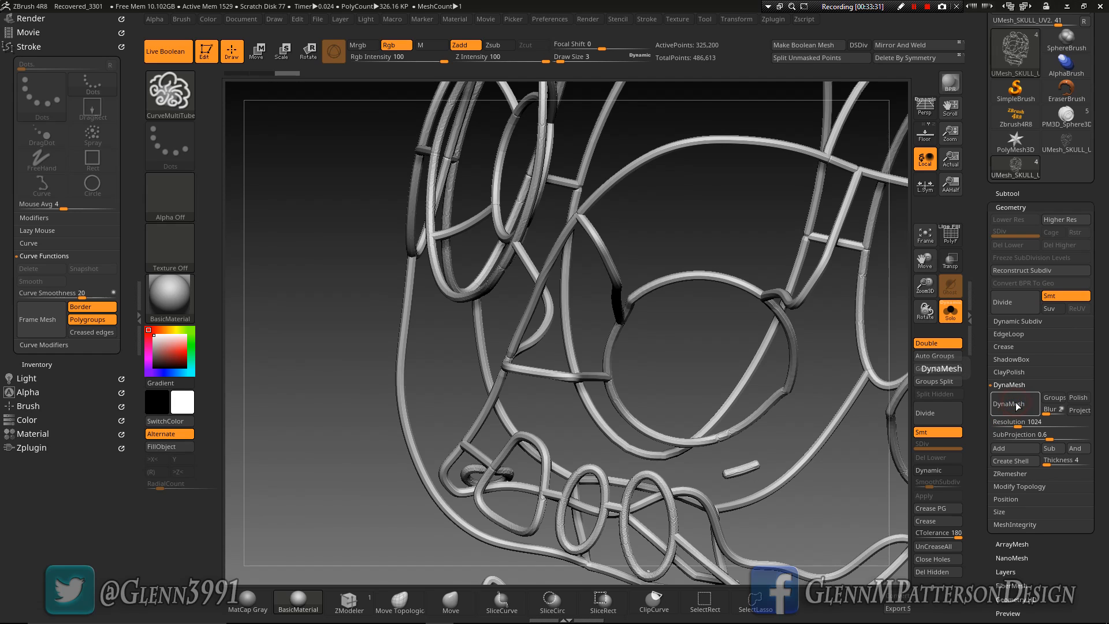
left_click(1015, 403)
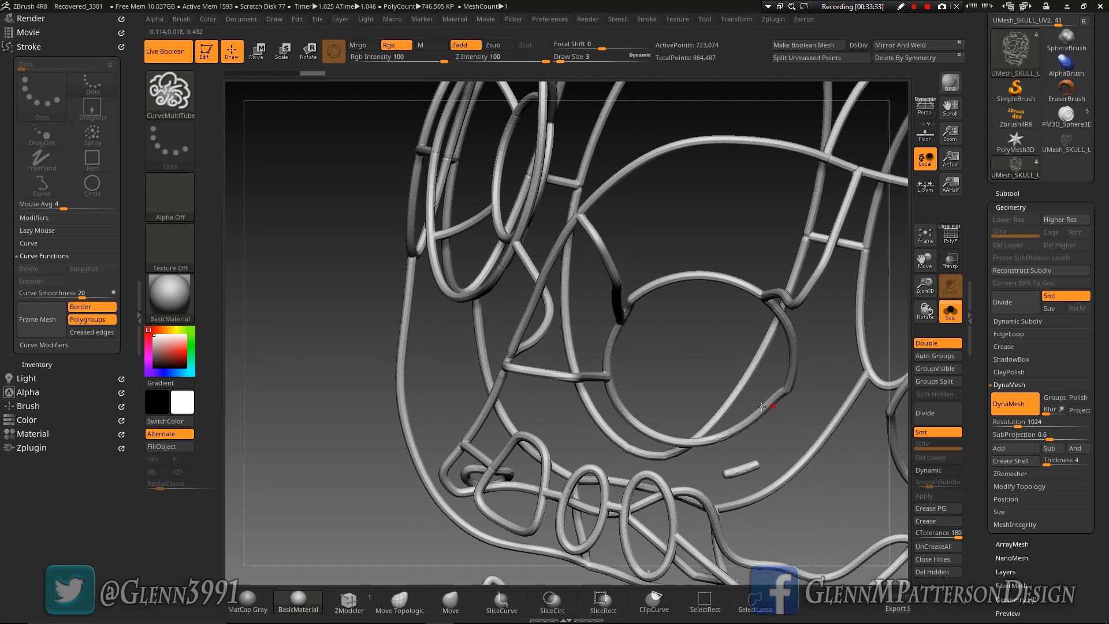
left_click_drag(724, 280, 737, 303)
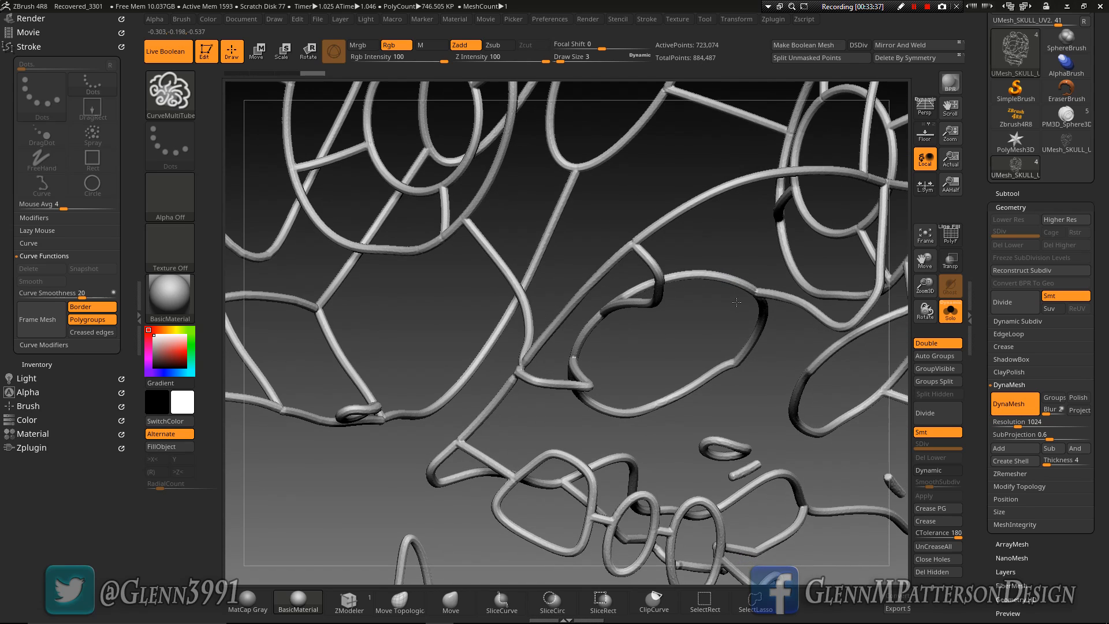
left_click_drag(1067, 563, 1072, 475)
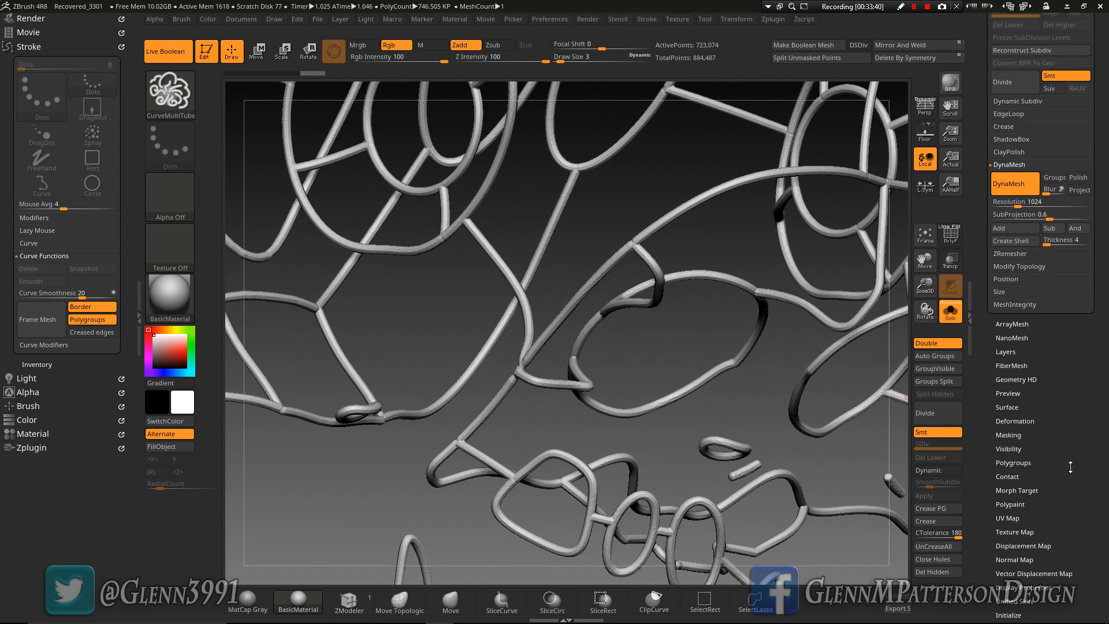
Auto-group the isolated tubes by topology continuity, isolate the main connected network, and delete the loose disconnected pieces
left_click(1019, 420)
left_click_drag(508, 413, 542, 424)
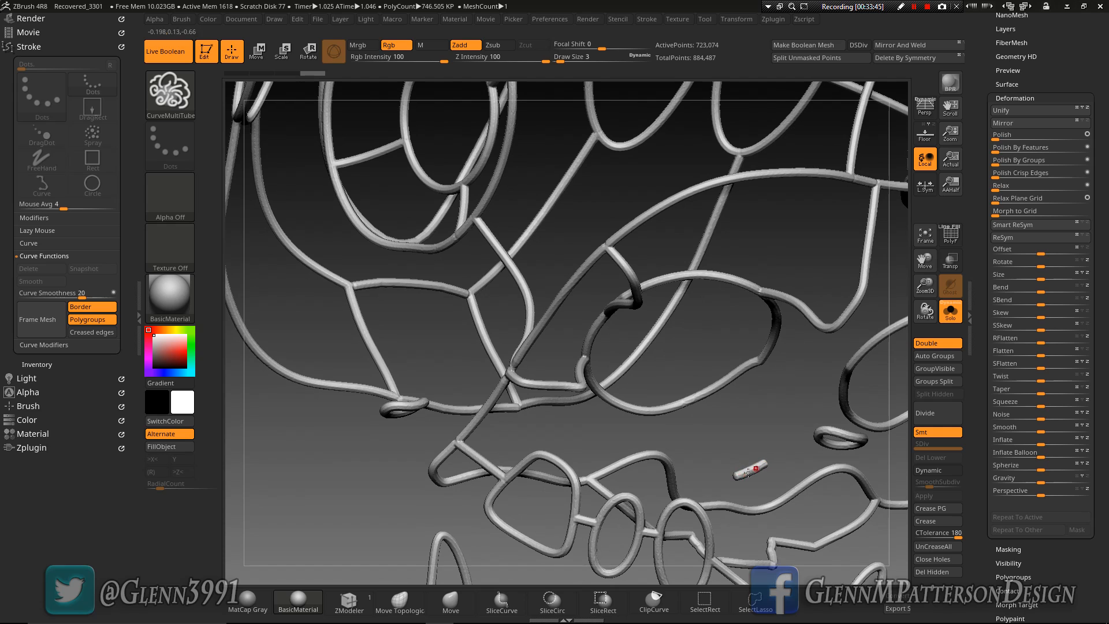
left_click_drag(738, 449, 701, 422)
left_click(950, 234)
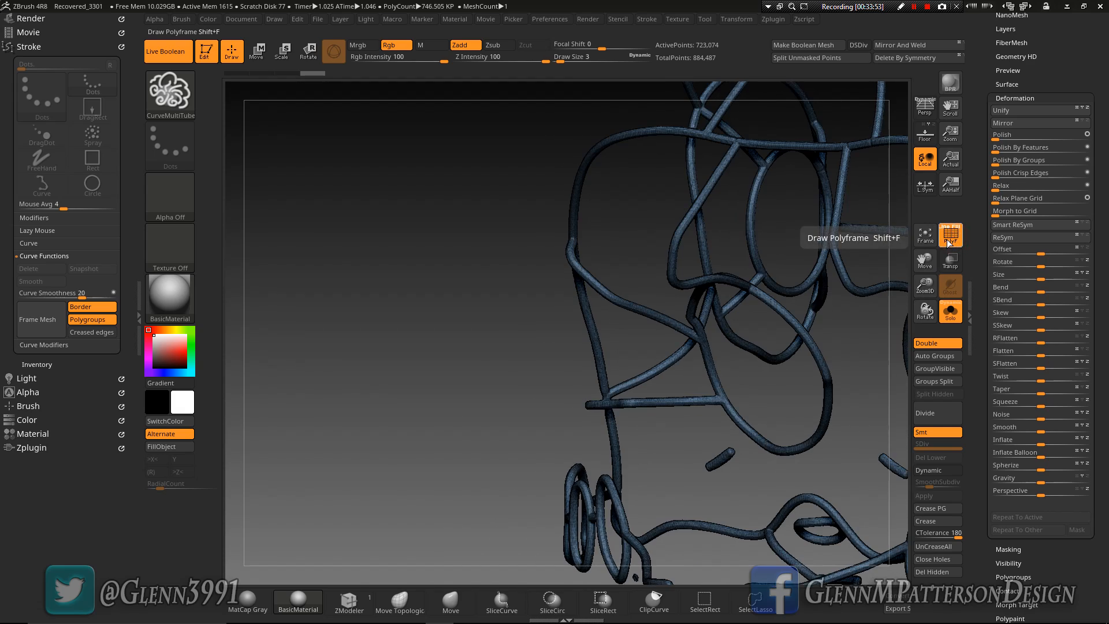
left_click(941, 357)
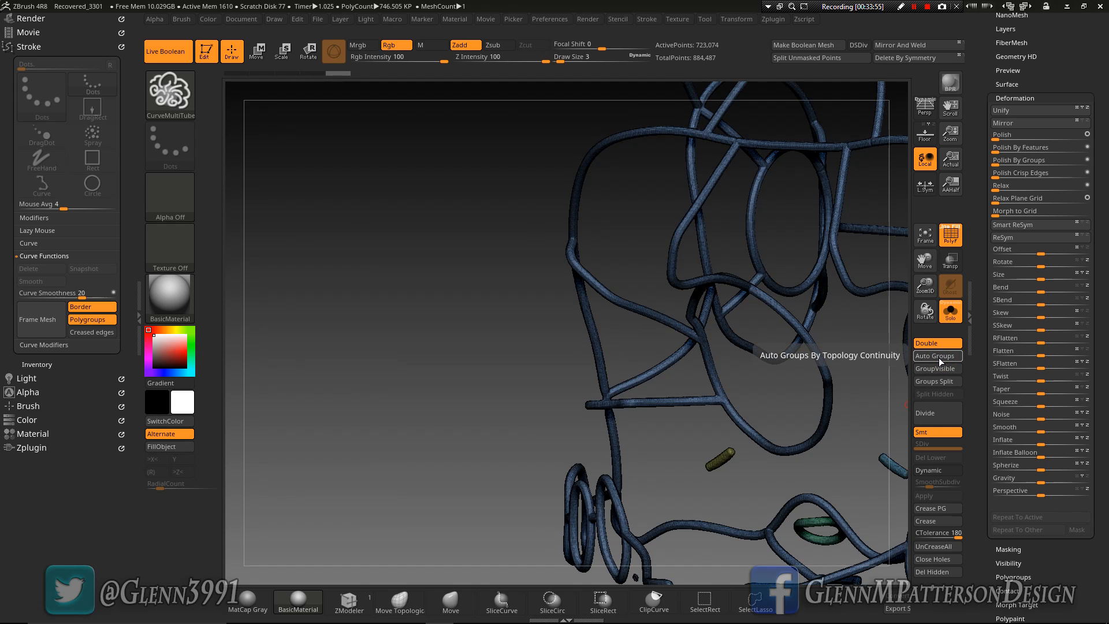
key("ctrl+shift")
left_click(720, 397, "ctrl+shift")
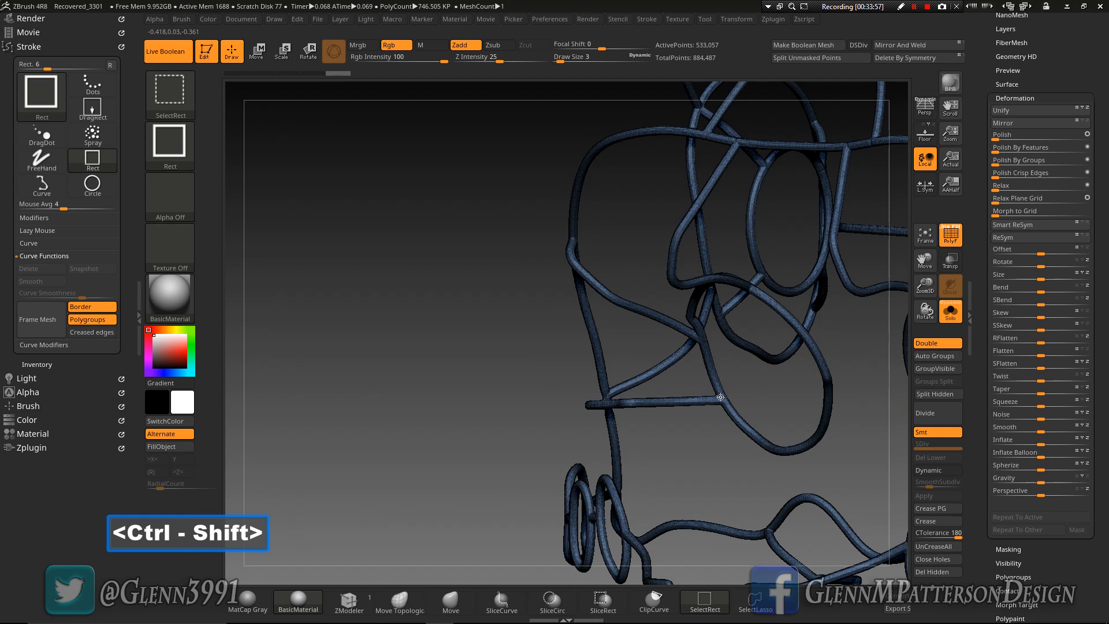
left_click(937, 572)
mouse_move(733, 376)
left_mouse_down()
mouse_move(823, 392)
mouse_move(860, 346)
left_mouse_up()
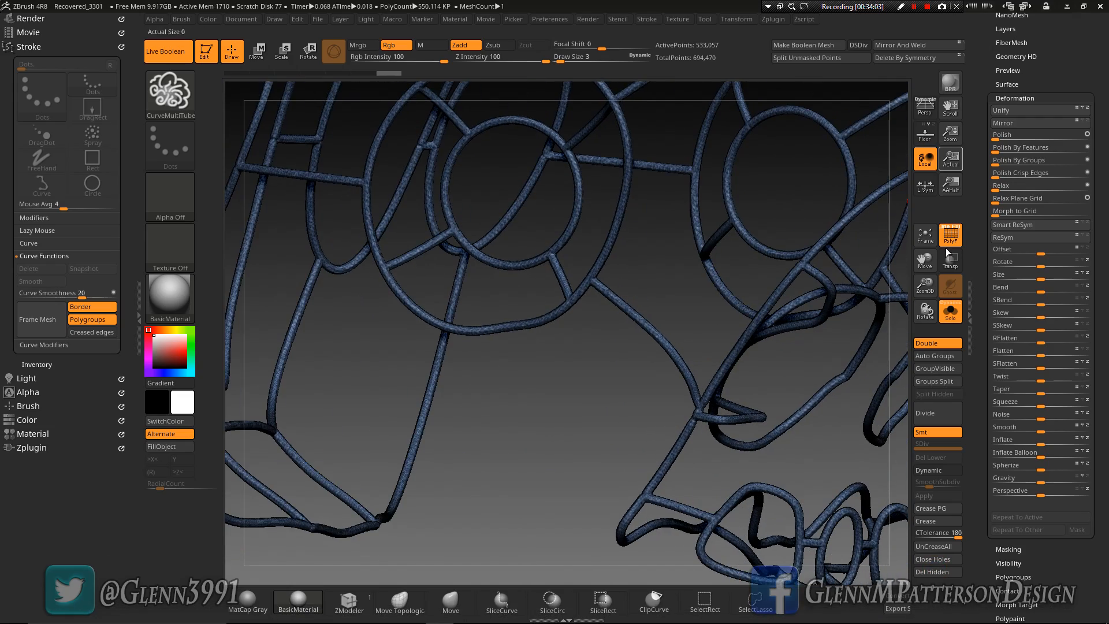
Enable X symmetry and ZRemesh the tube network with a target polygon count of 5 and AdaptiveSize 20, then inspect the topology
scroll(1023, 153, "up", 5)
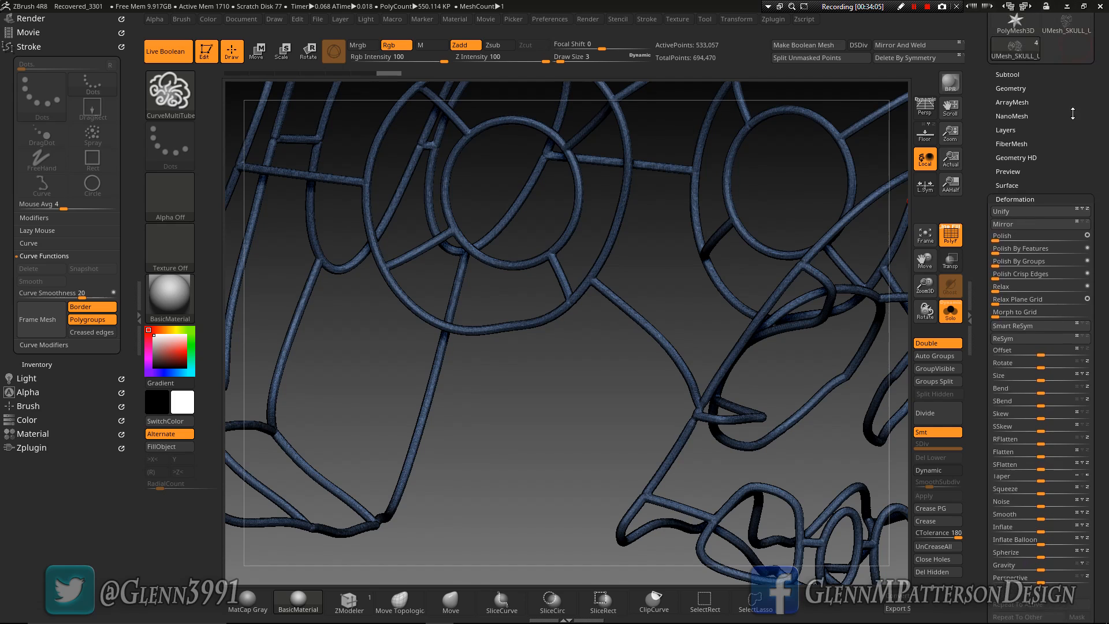
left_click(1005, 165)
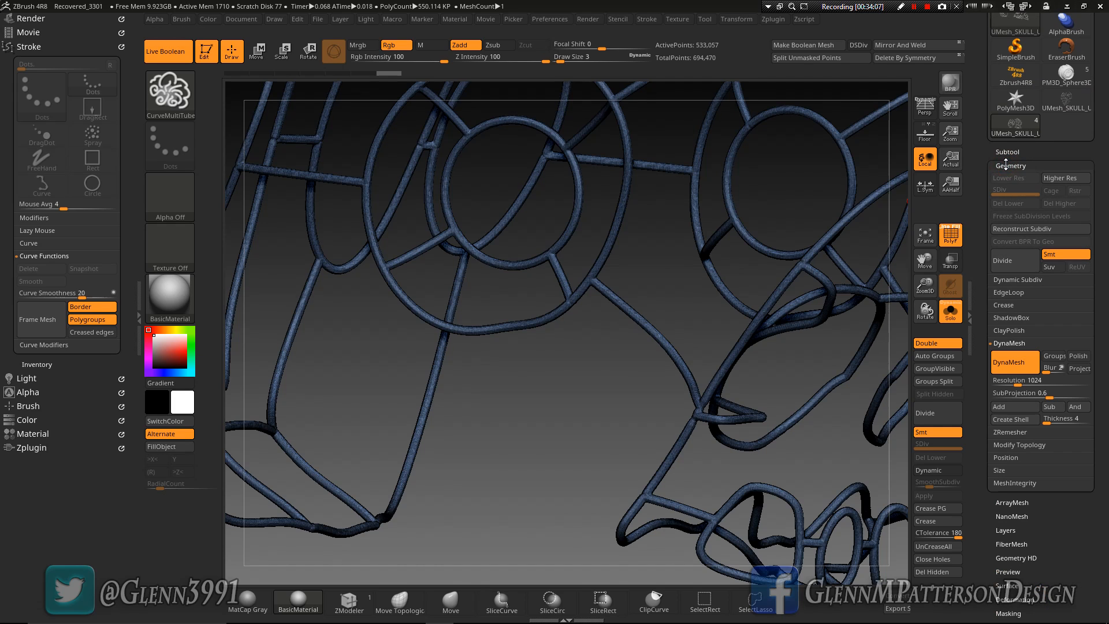
left_click(925, 234)
left_click_drag(849, 257, 674, 432)
left_click_drag(924, 285, 922, 434)
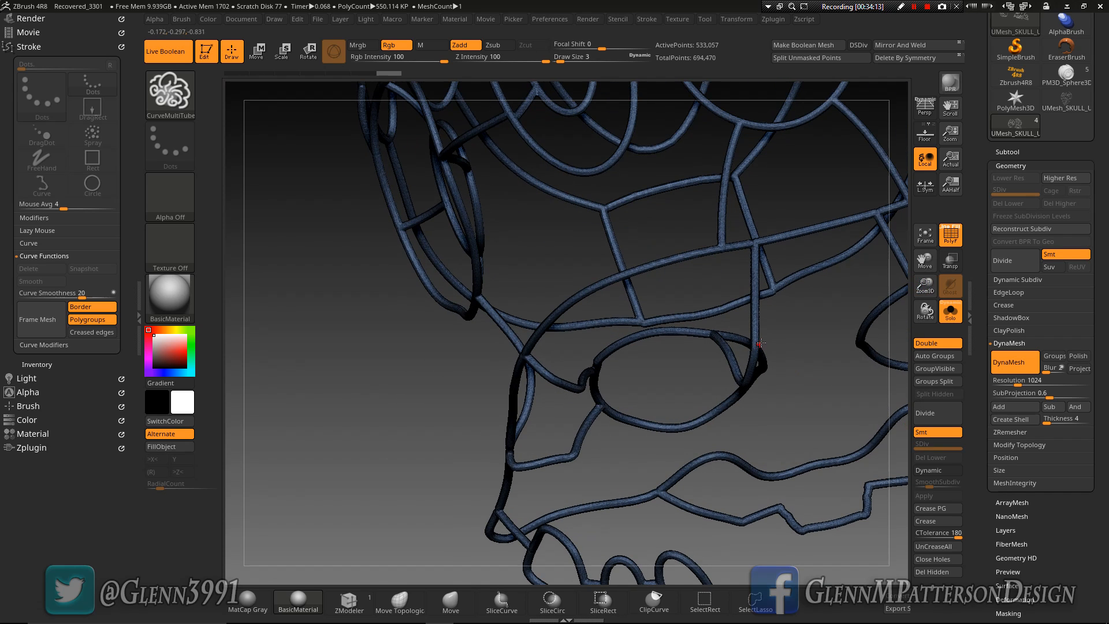
key("x")
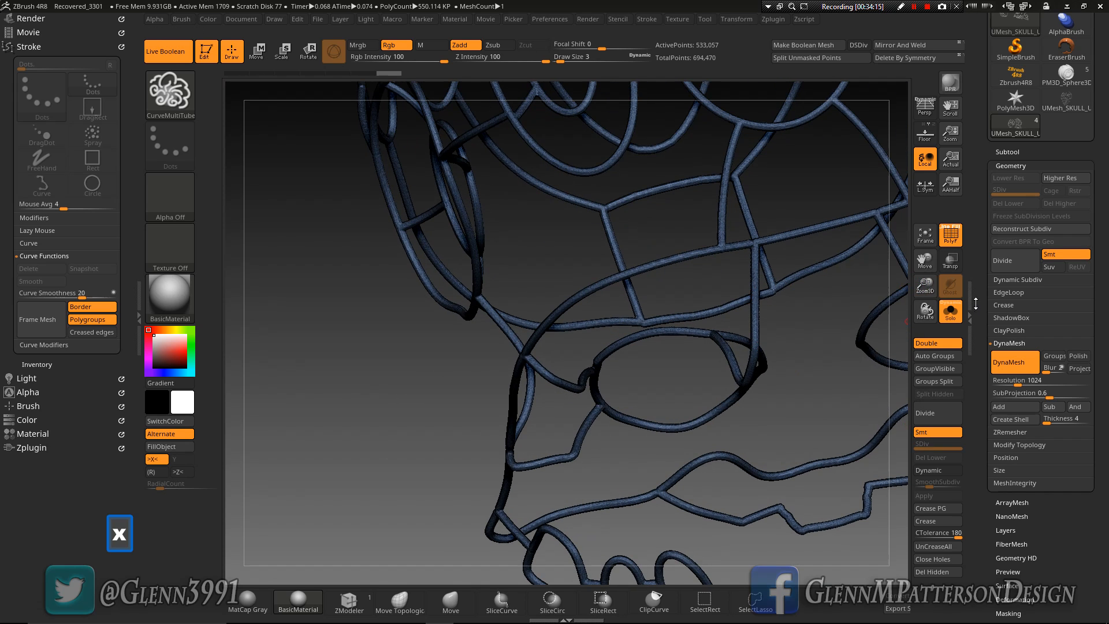
left_click(1015, 433)
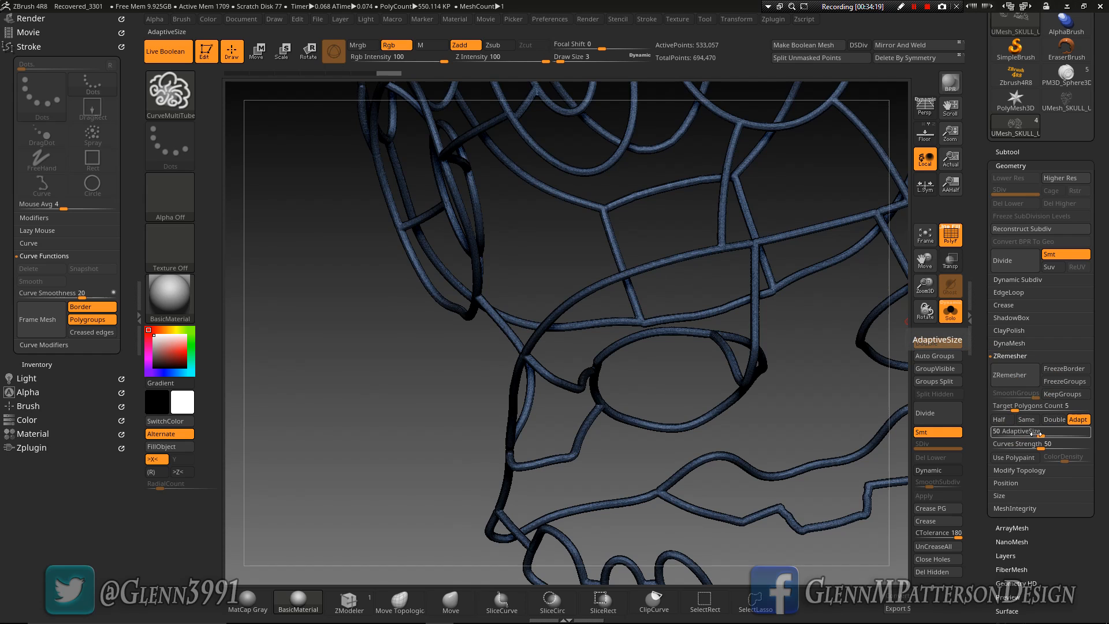
type("20")
key("Return")
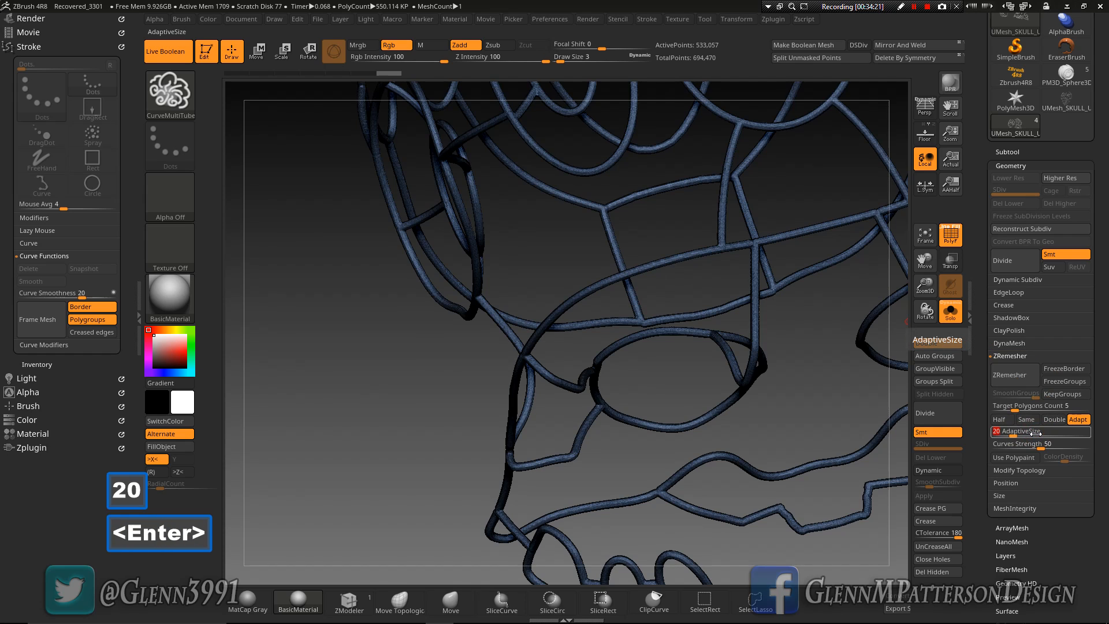
left_click(1017, 377)
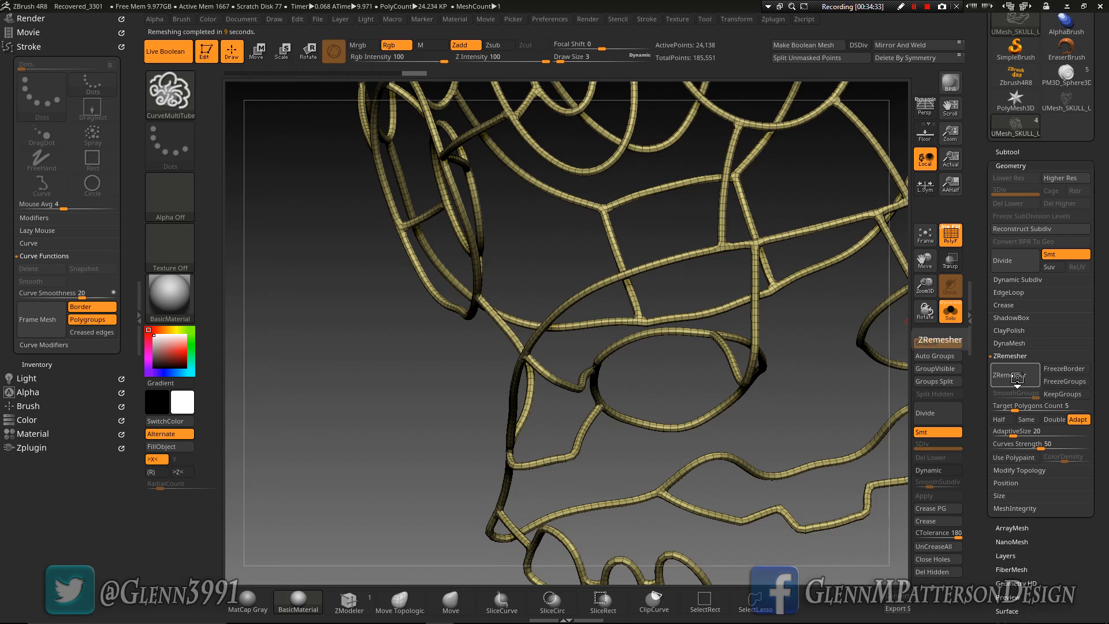
mouse_move(741, 391)
right_mouse_down()
mouse_move(688, 376)
mouse_move(685, 393)
mouse_move(683, 373)
mouse_move(734, 371)
right_mouse_up()
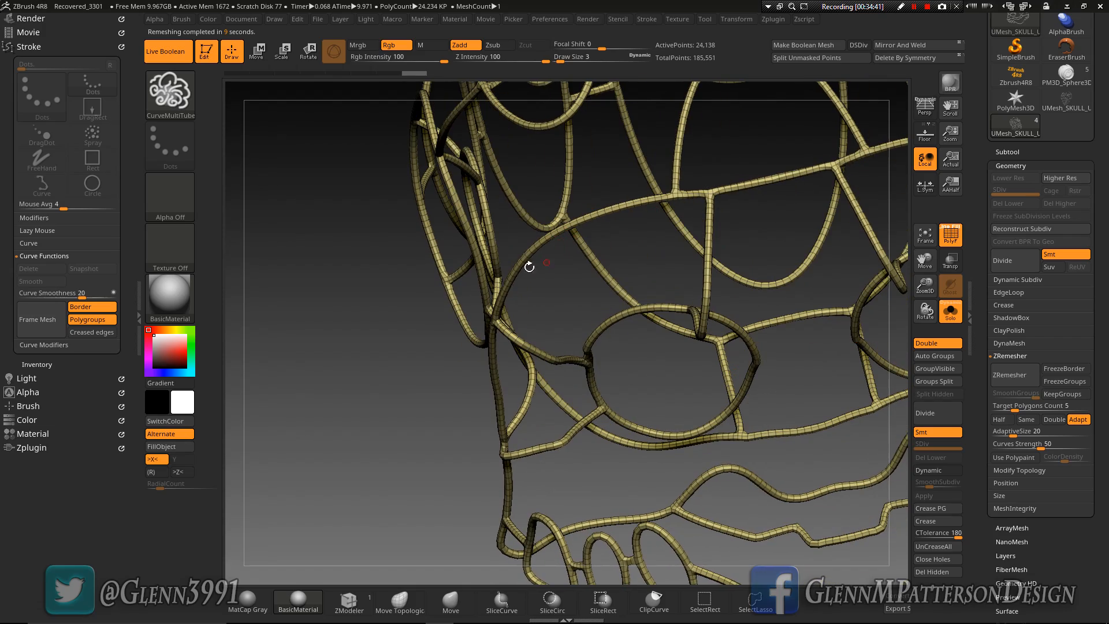
right_click_drag(520, 269, 528, 268)
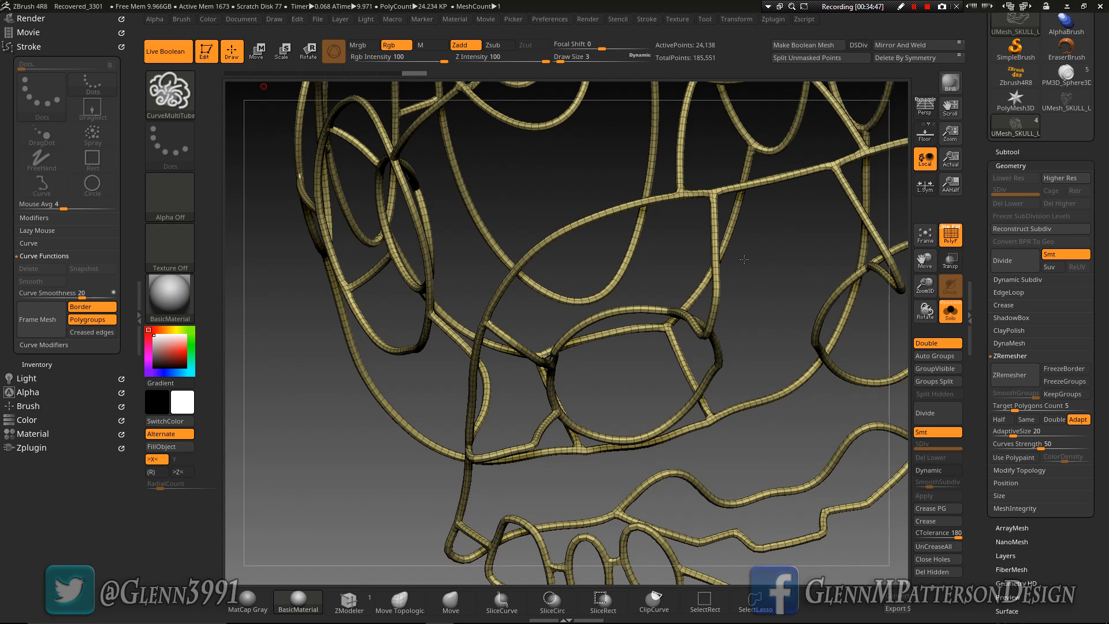
Leave Solo mode, hide the polyframe, and turn on dynamic subdivision for the tubes to smooth the engraved panel lines
left_click(953, 315)
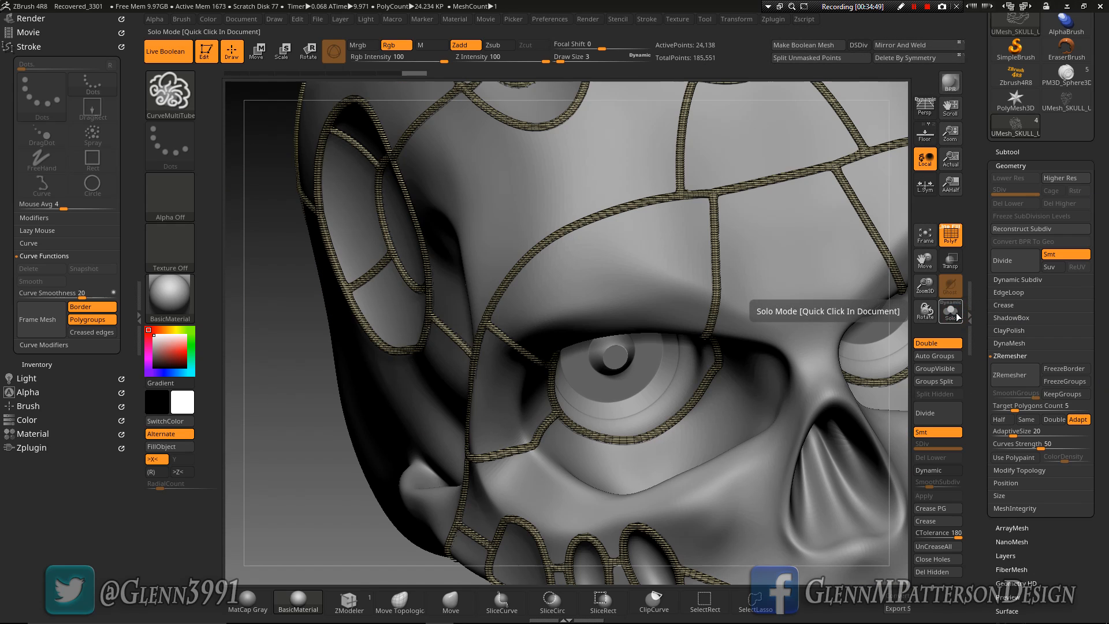
left_click(944, 243)
right_click_drag(773, 304, 786, 253)
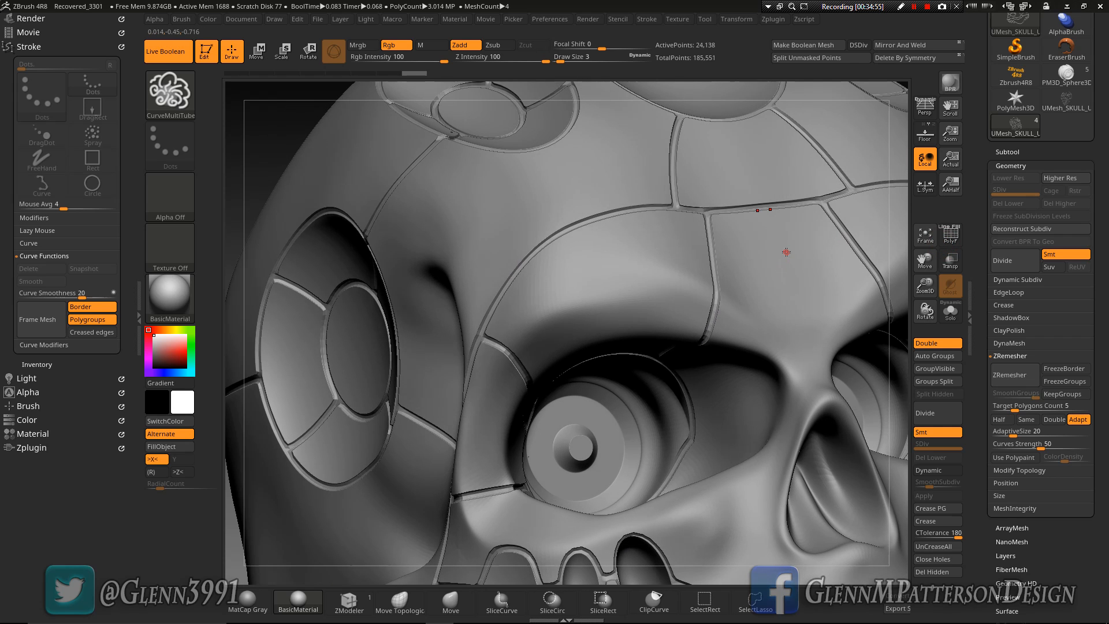
key("d")
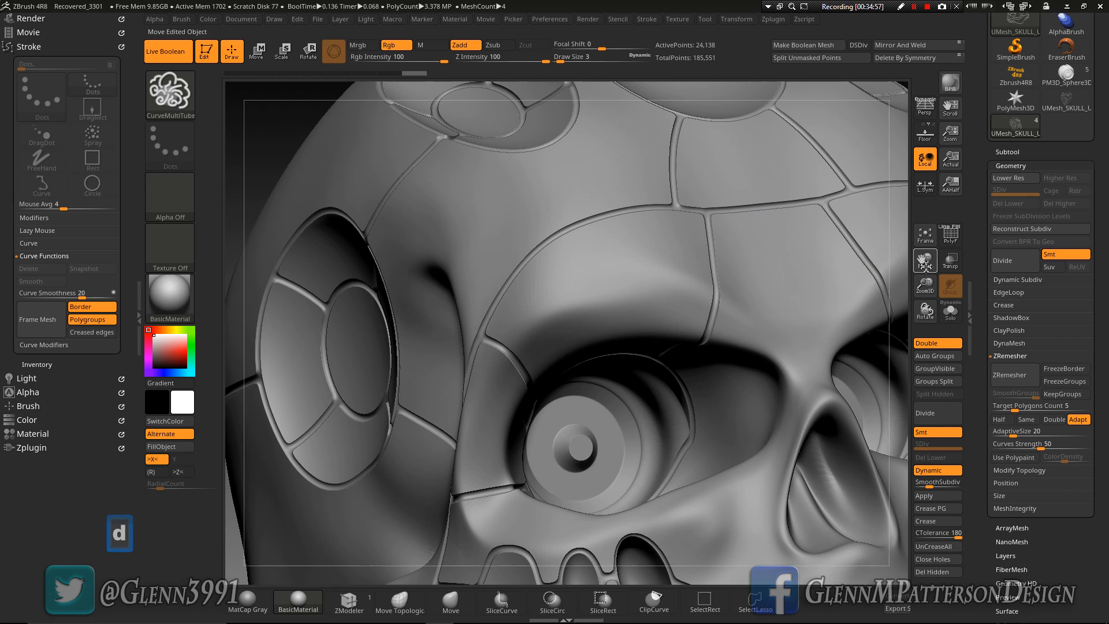
left_click(925, 235)
right_click_drag(651, 465, 837, 519)
Apply a slight Polish By Features and a small negative Inflate deformation to the tubes to thin the panel lines
left_click_drag(1068, 574, 1076, 501)
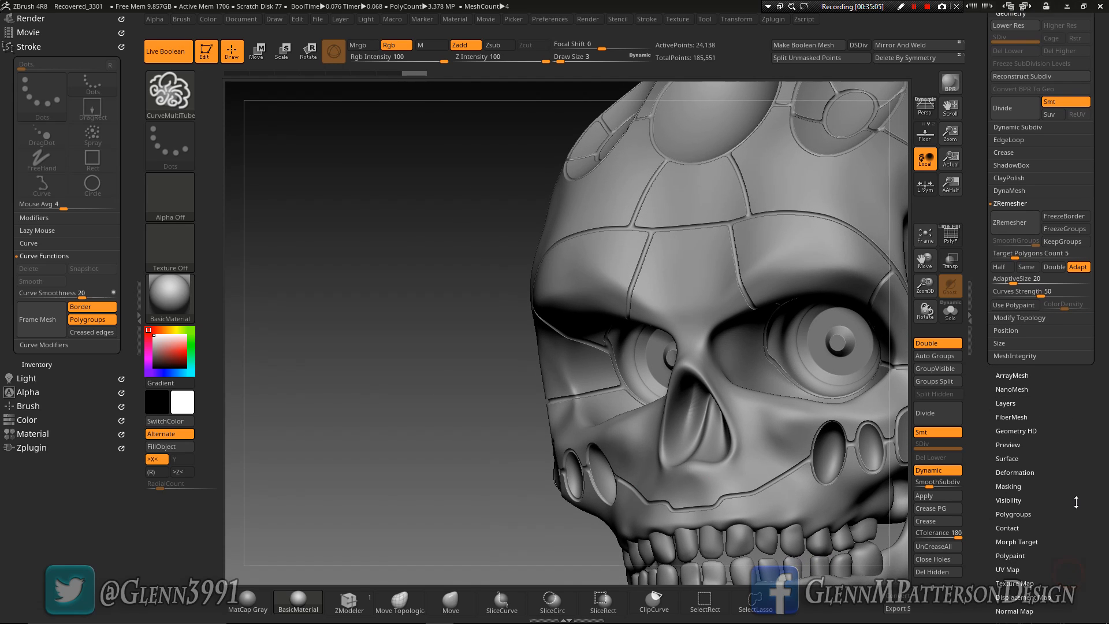
left_click(1015, 472)
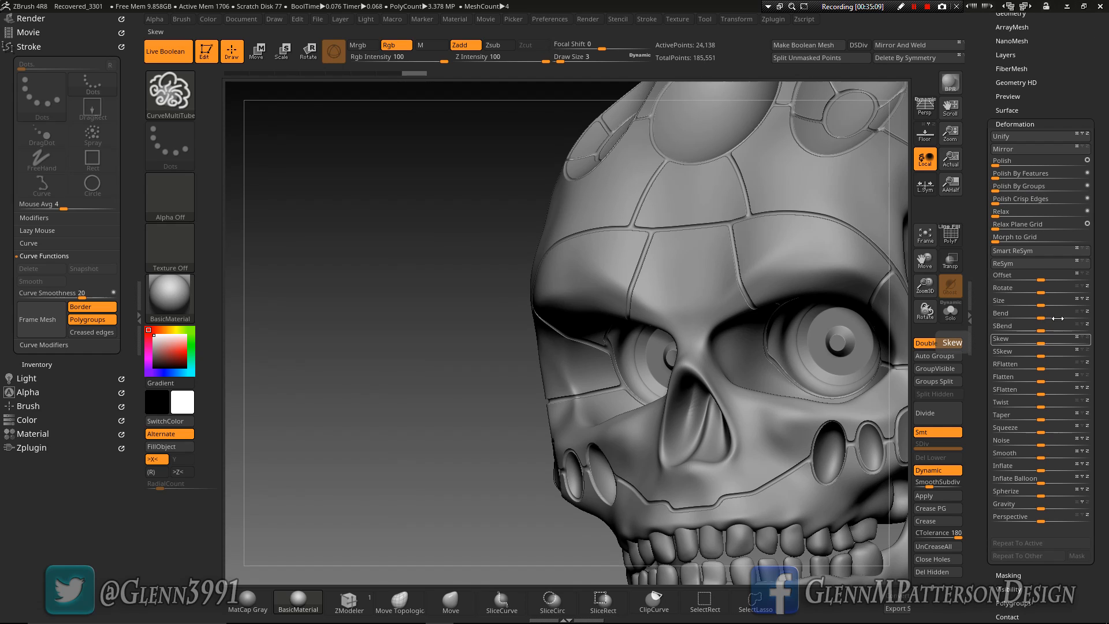
left_click_drag(994, 177, 1007, 177)
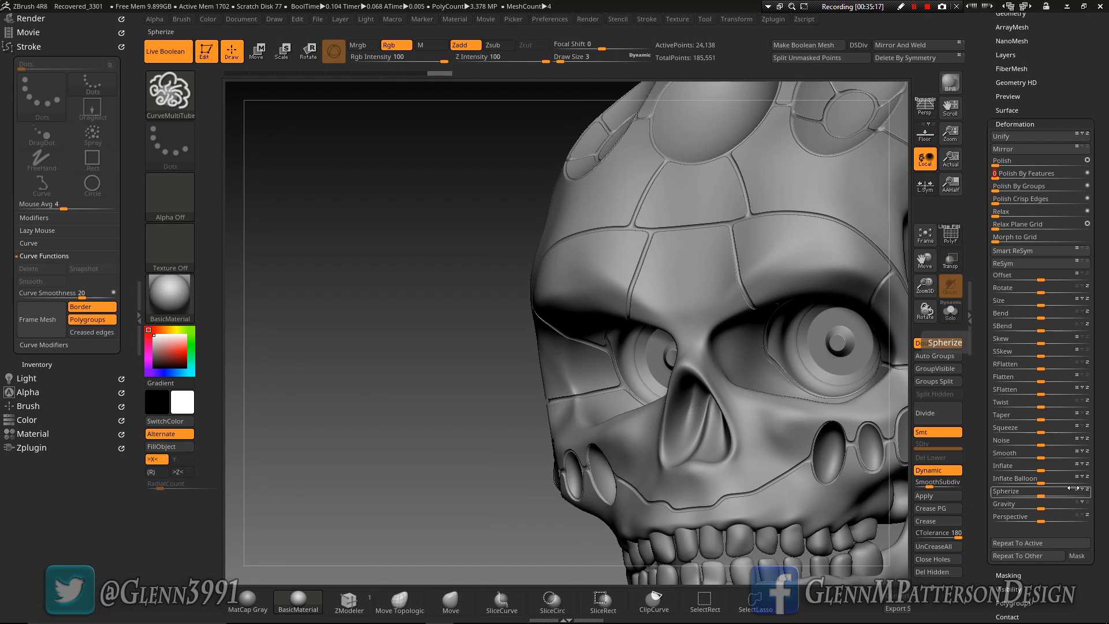
left_click_drag(1040, 469, 1040, 468)
right_click_drag(696, 283, 736, 303)
Apply ClayPolish with Max 25 to the tube subtool and check the grooves across the forehead
scroll(1054, 87, "up", 3)
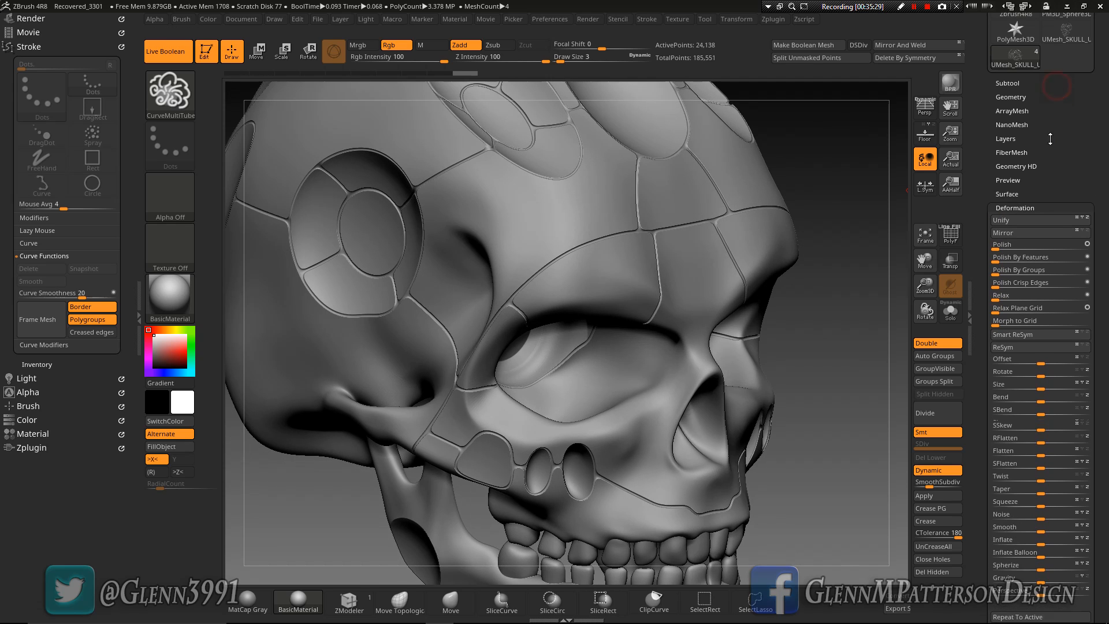
left_click(1010, 101)
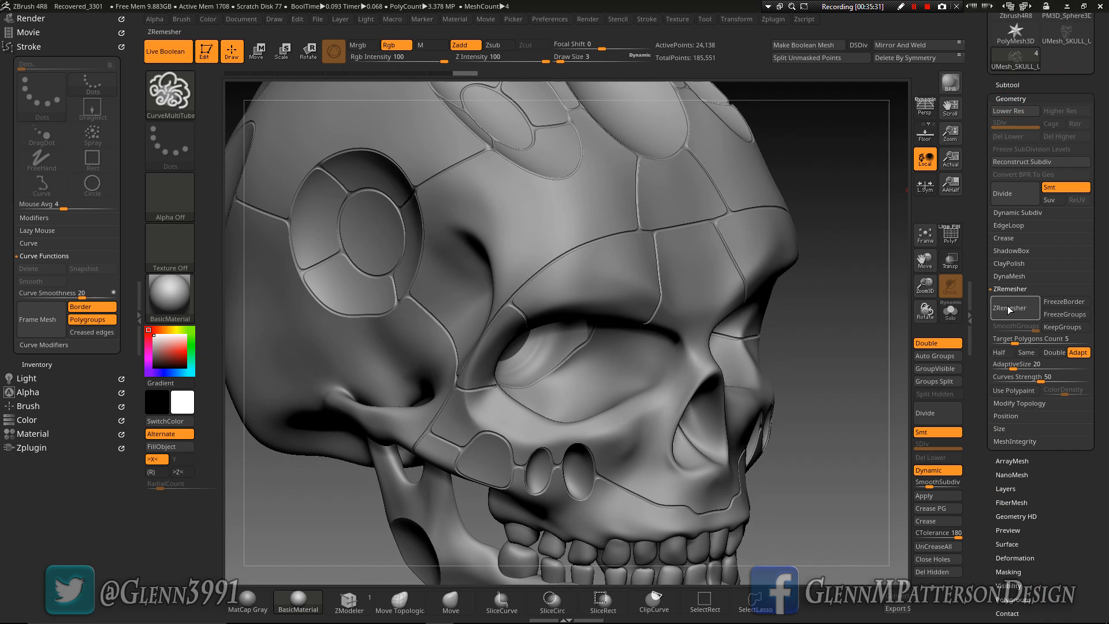
left_click(1006, 264)
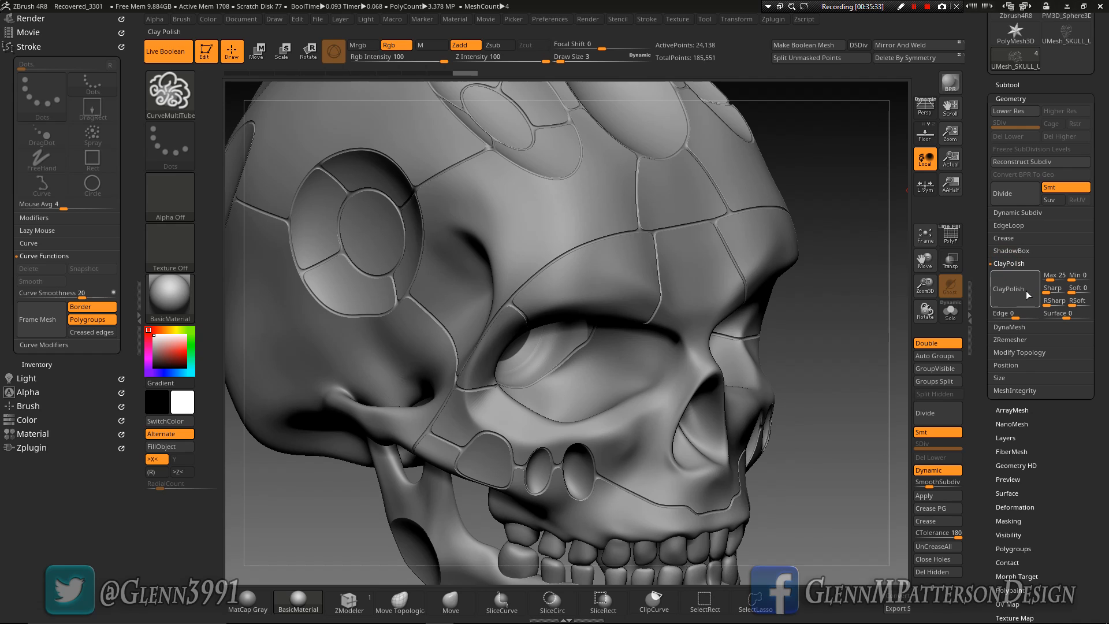
left_click(1019, 300)
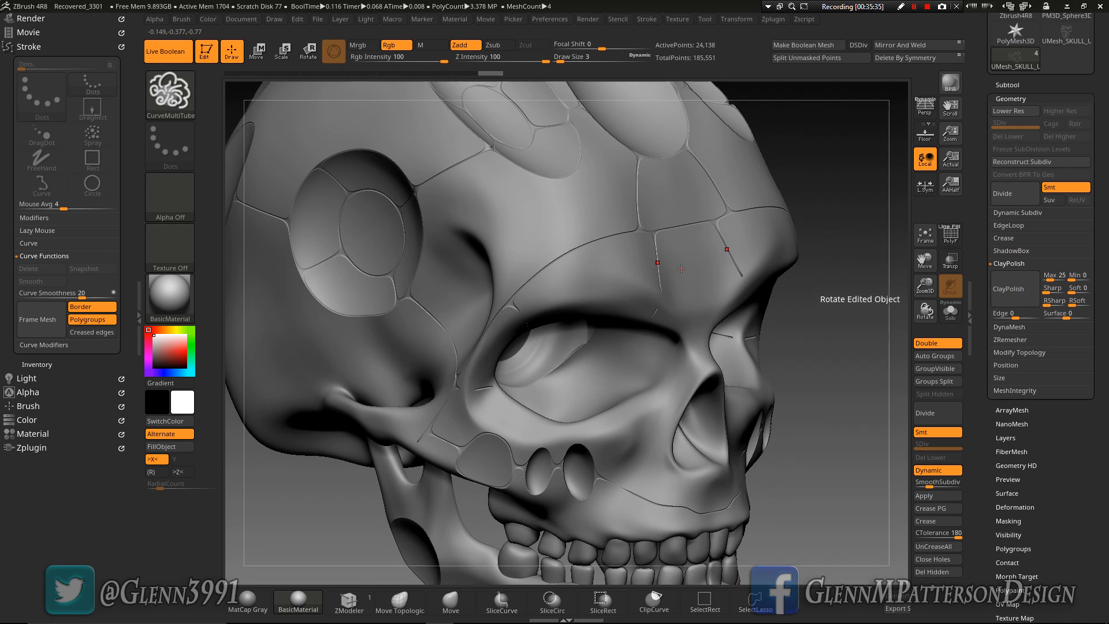
right_click_drag(661, 259, 569, 255)
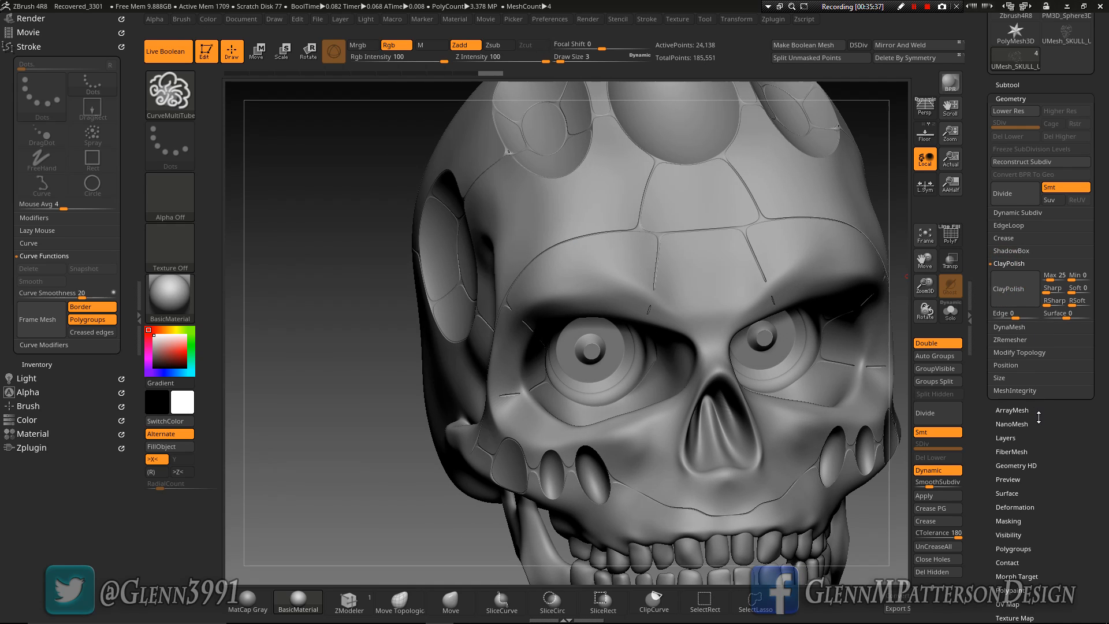
Inflate the polished tubes slightly to widen the panel lines, and check the grooves around the side of the skull
left_click_drag(1057, 436, 1044, 463)
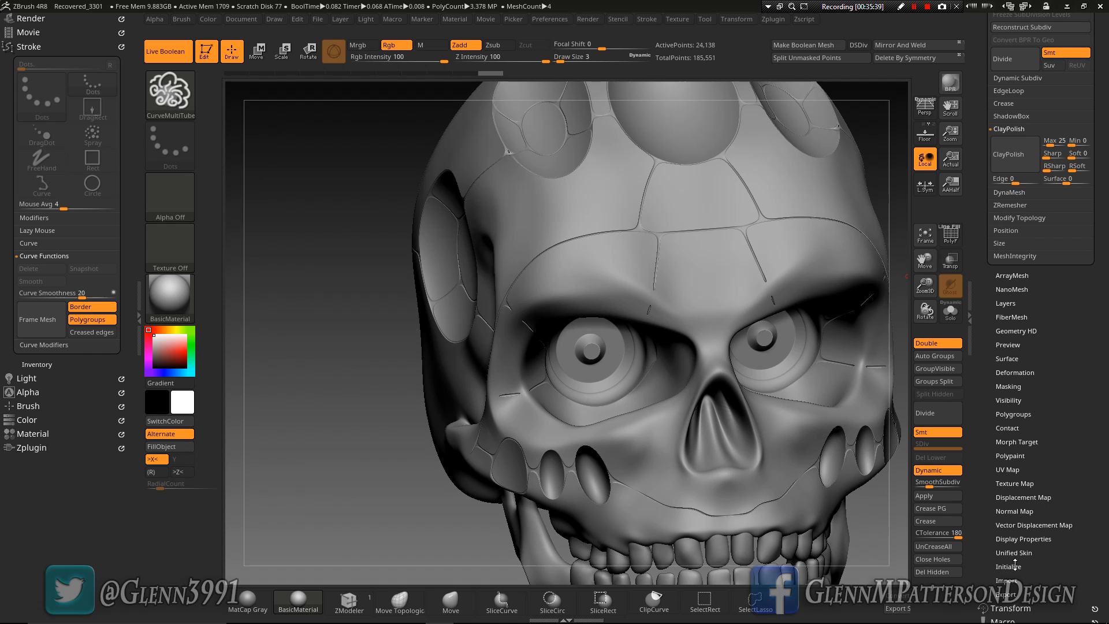
left_click(1015, 372)
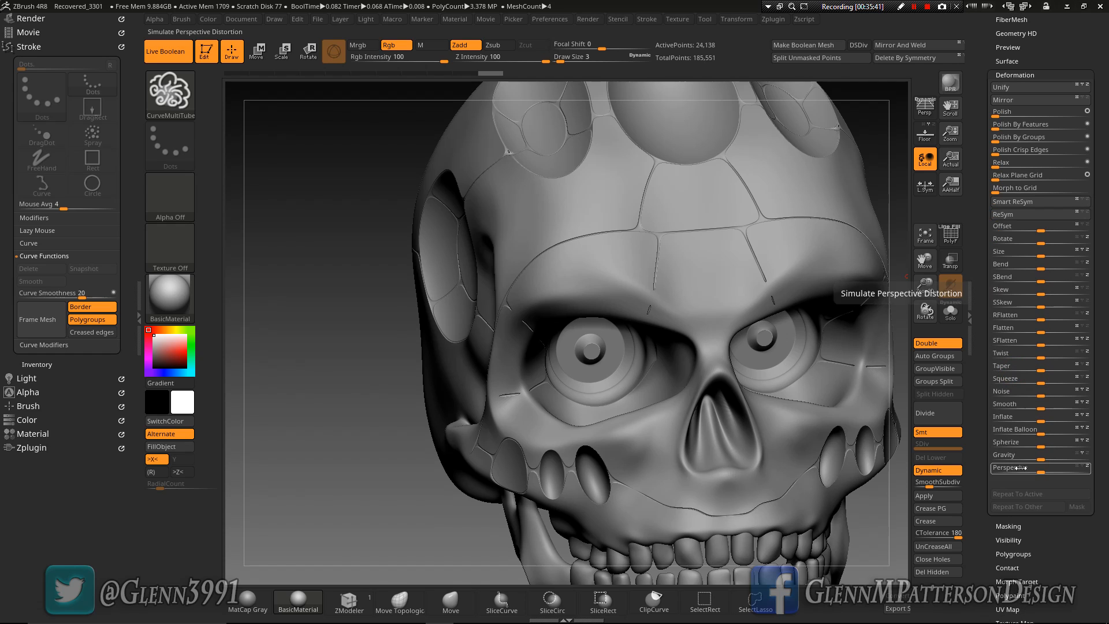
left_click_drag(1039, 421, 1046, 421)
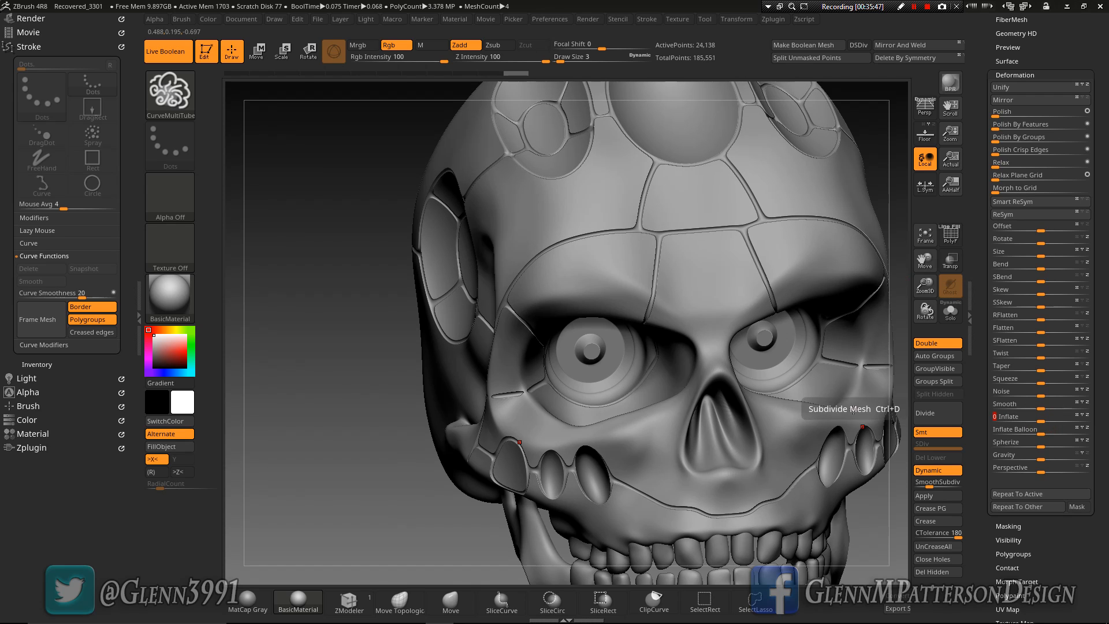
right_click_drag(854, 413, 803, 370)
left_click_drag(927, 261, 589, 198)
right_click_drag(753, 277, 576, 422)
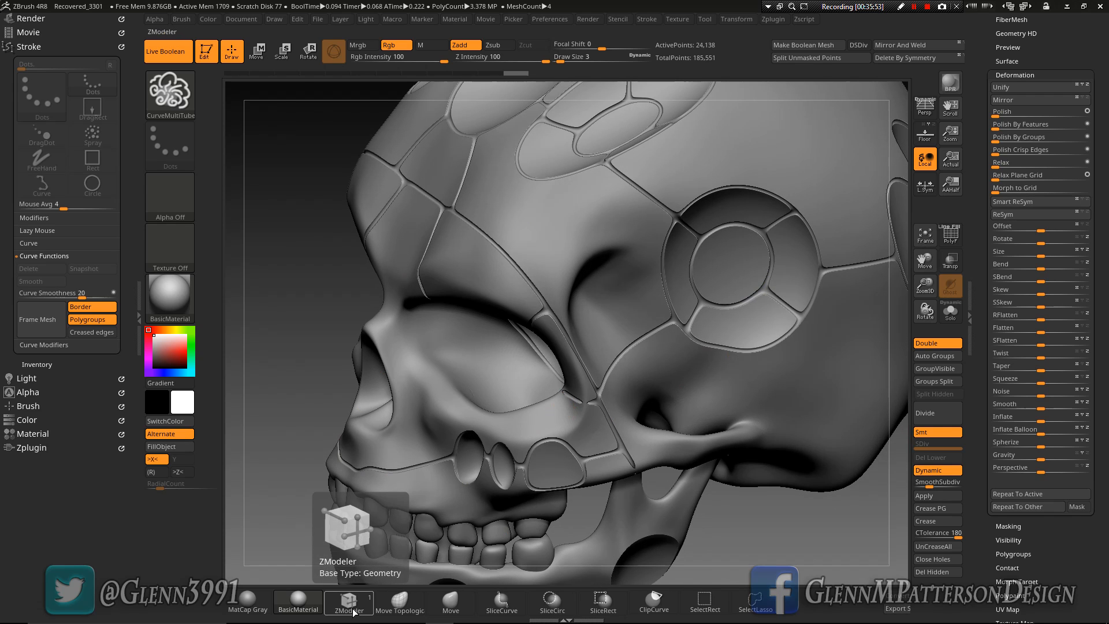
Adjust the tube line at the outer corner of the eye socket using the Move brush at draw size 136
left_click(450, 602)
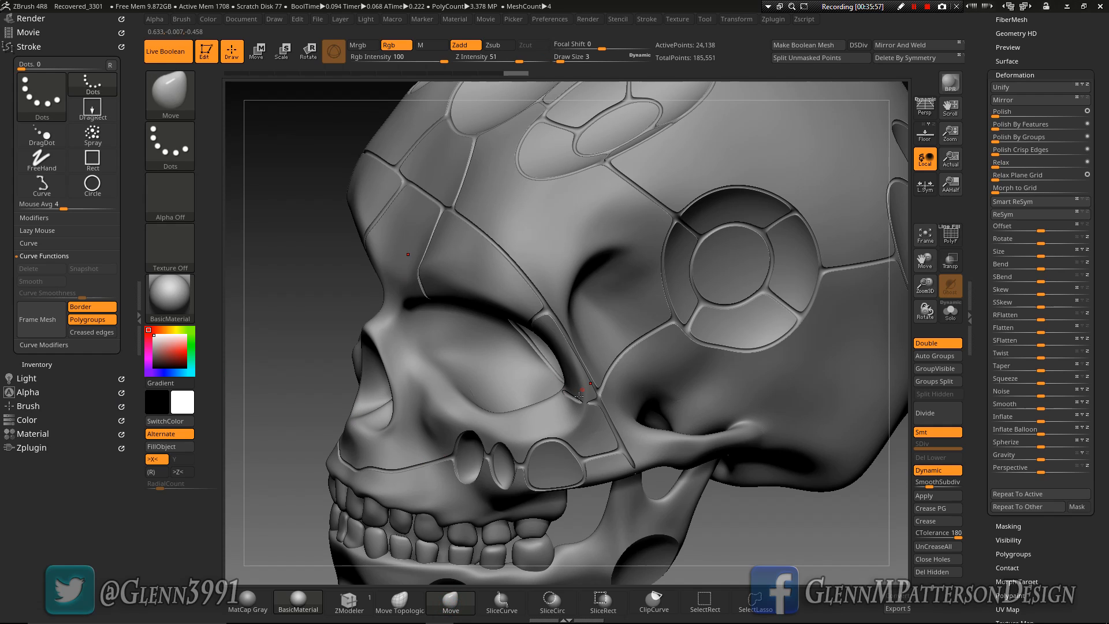
left_click_drag(559, 61, 590, 62)
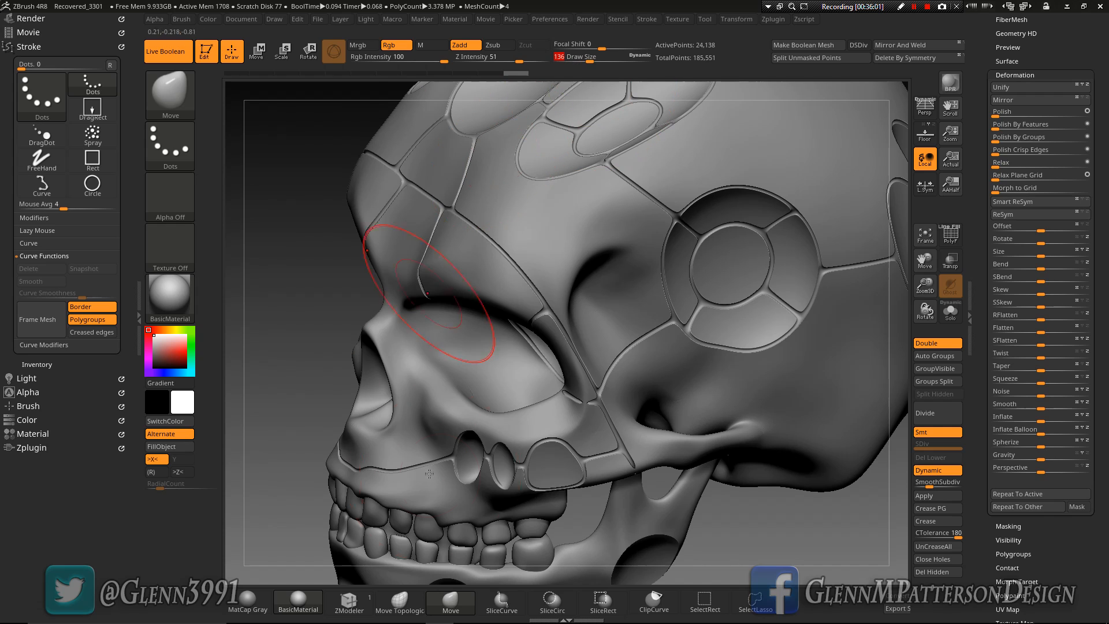
right_click_drag(576, 407, 580, 452)
left_click_drag(582, 404, 583, 404)
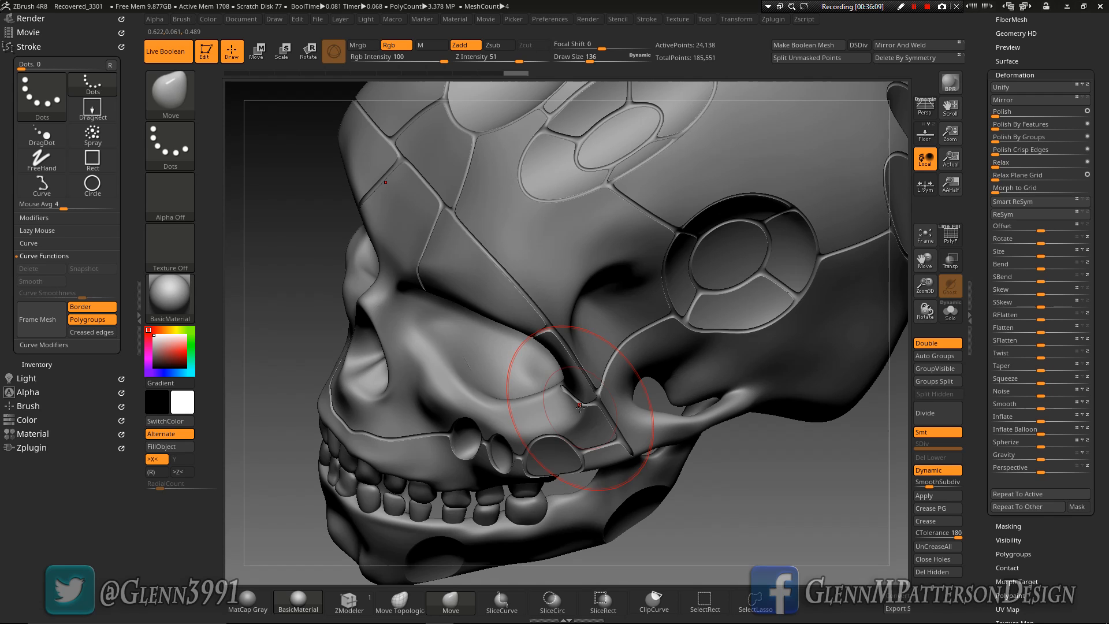
mouse_move(581, 408)
right_mouse_down()
mouse_move(592, 394)
mouse_move(569, 398)
mouse_move(659, 467)
right_mouse_up()
Reduce the Move brush's draw size to 59, then frame the whole skull and review its panel lines from the side
key("space")
left_click_drag(801, 437, 781, 436)
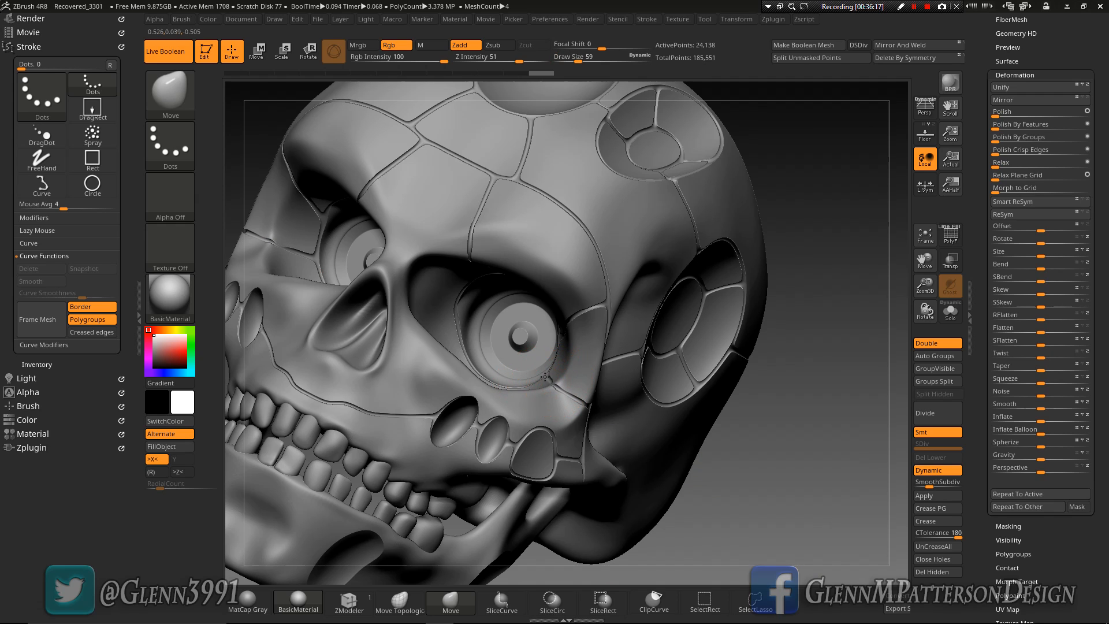
right_click_drag(549, 378, 896, 231)
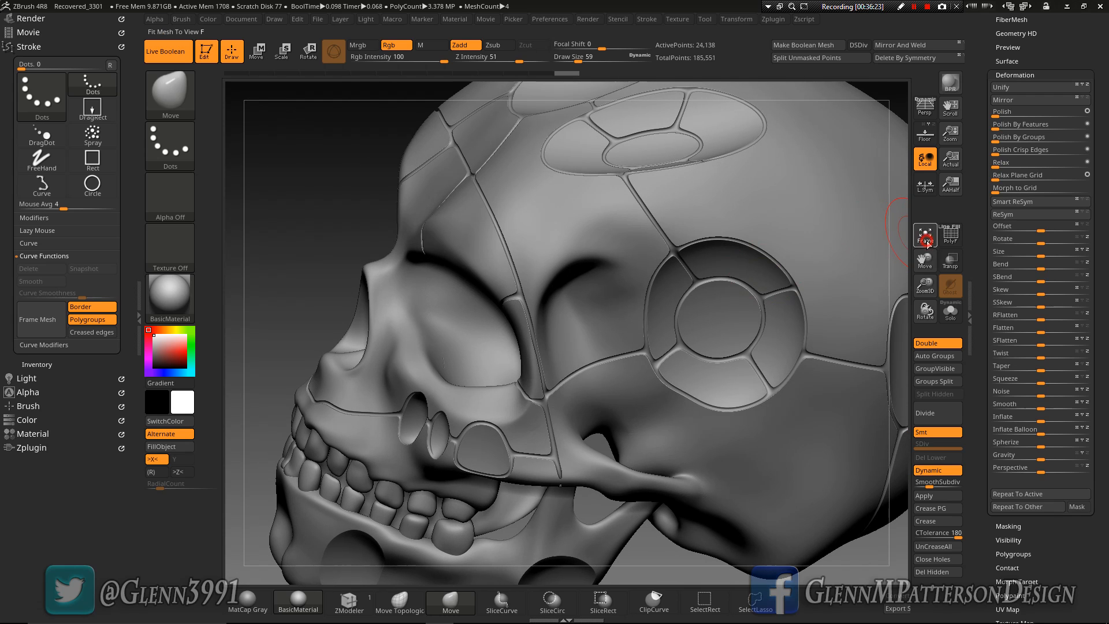
left_click(926, 242)
mouse_move(620, 379)
right_mouse_down()
mouse_move(561, 370)
mouse_move(580, 283)
mouse_move(497, 352)
mouse_move(558, 382)
mouse_move(399, 361)
right_mouse_up()
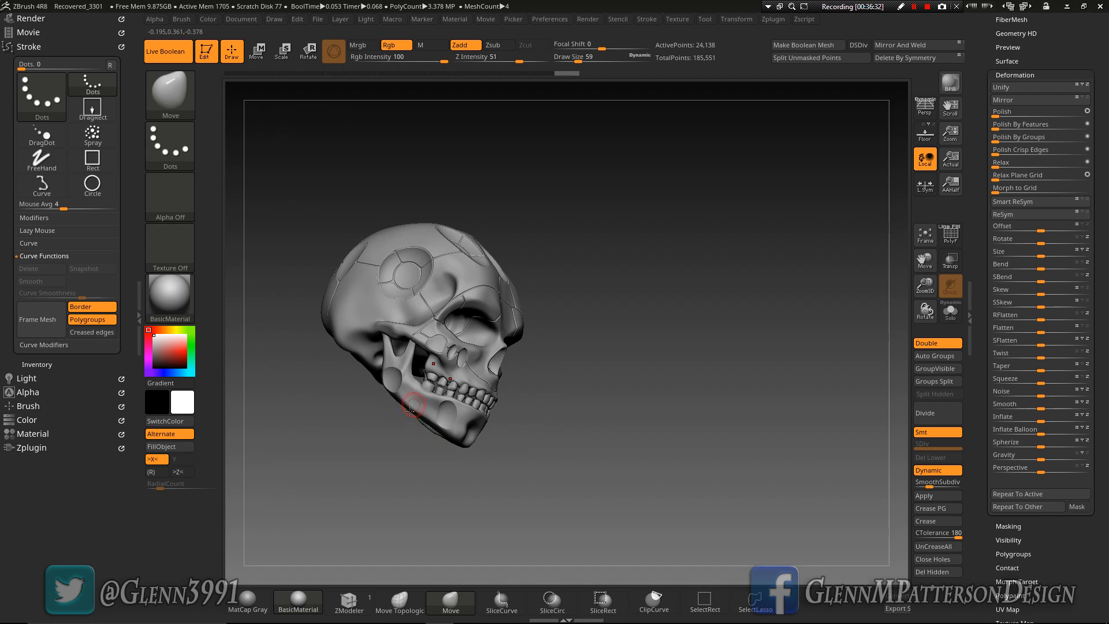
Turn on DSDiv, generate the Boolean mesh from the Live Boolean skull, and switch to the resulting skull tool
right_click_drag(512, 355, 442, 321)
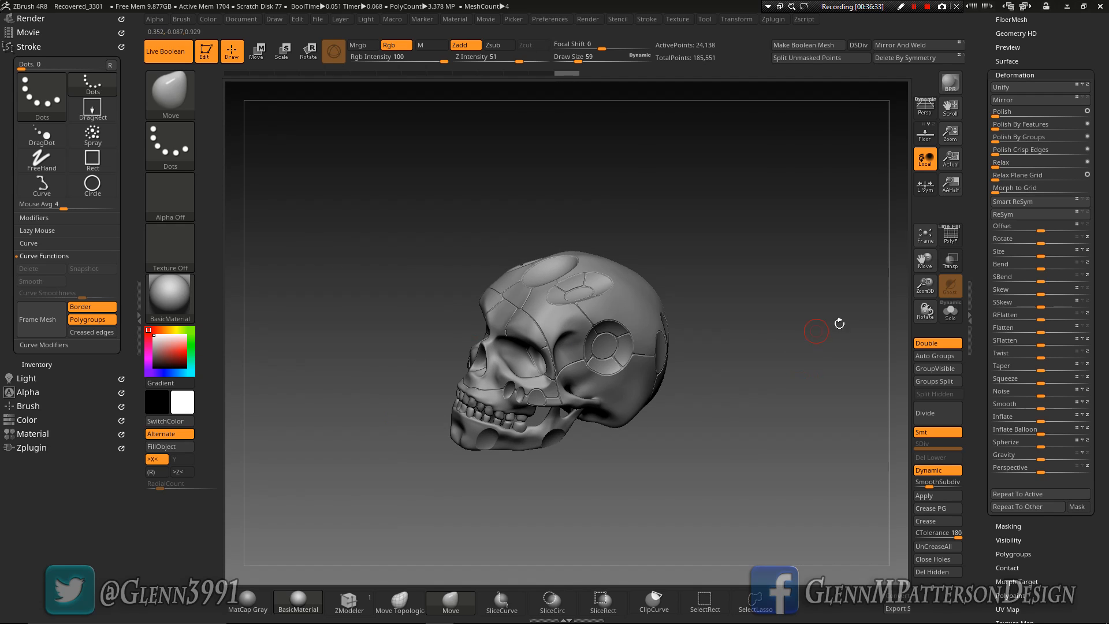
left_click(925, 241)
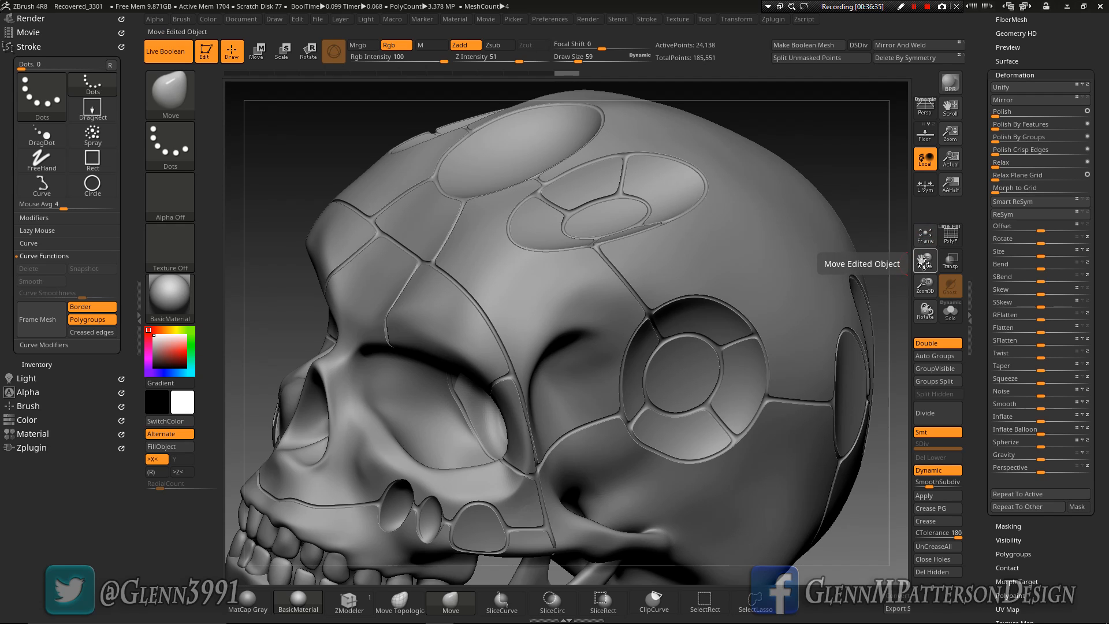
left_click(925, 239)
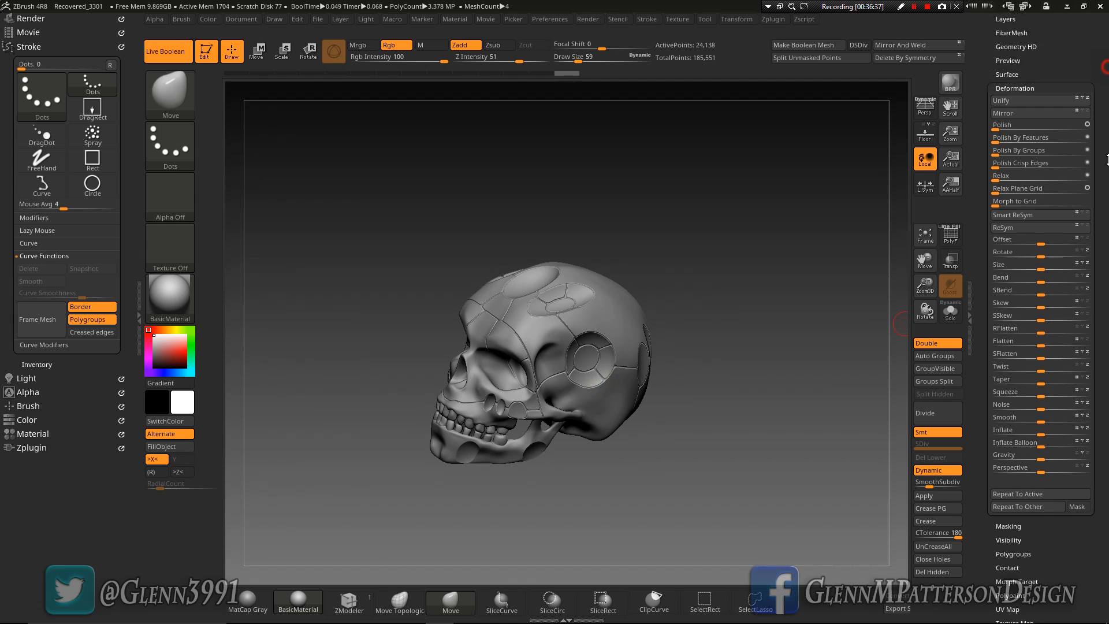
left_click_drag(1108, 129, 1108, 219)
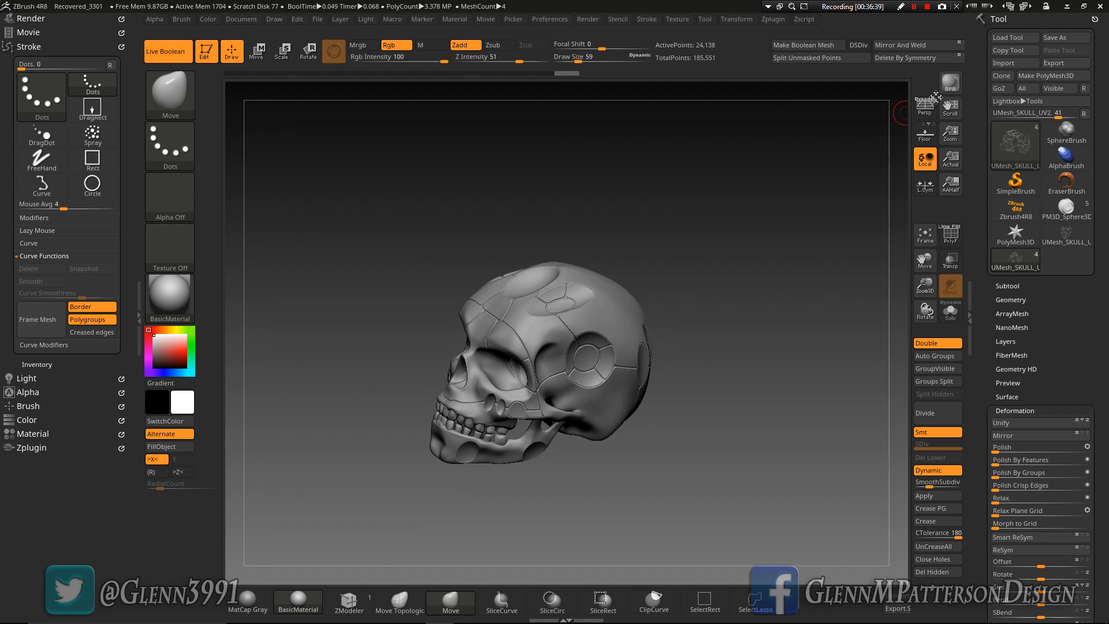
left_click(821, 47)
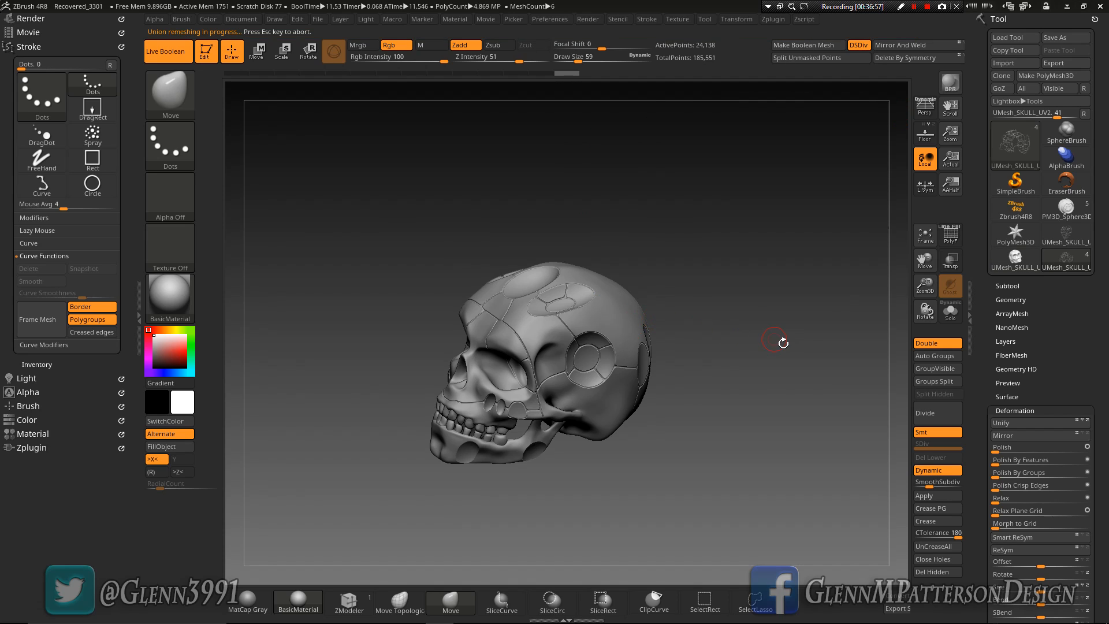
left_click(1012, 268)
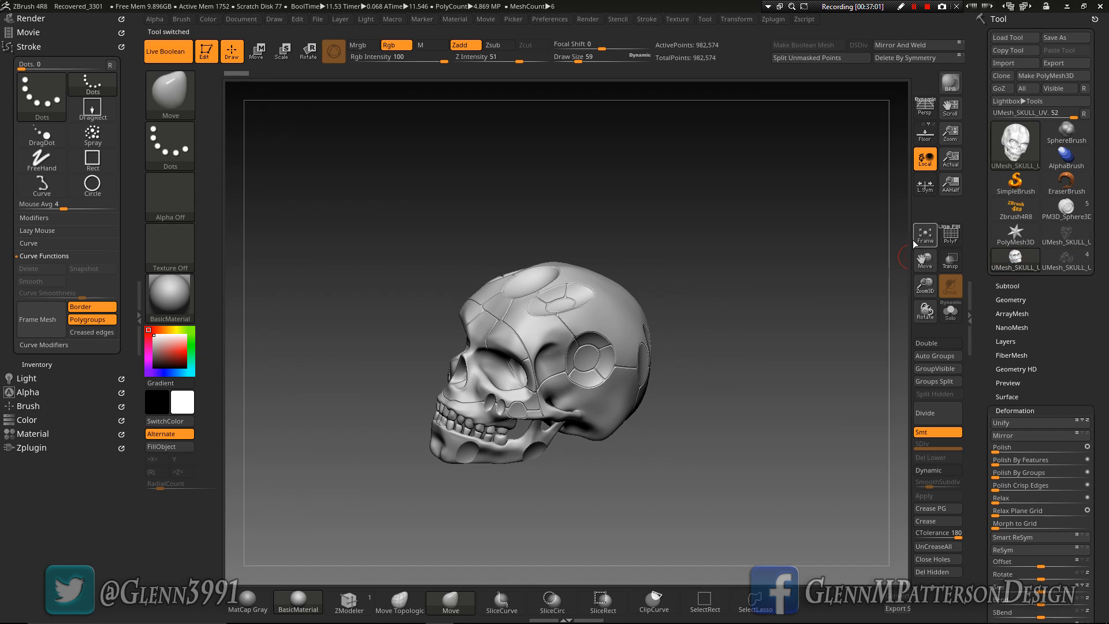
Frame the Boolean skull mesh and display its polyframe to inspect the polygroups
left_click(925, 234)
right_click_drag(620, 339, 731, 313)
left_click(950, 244)
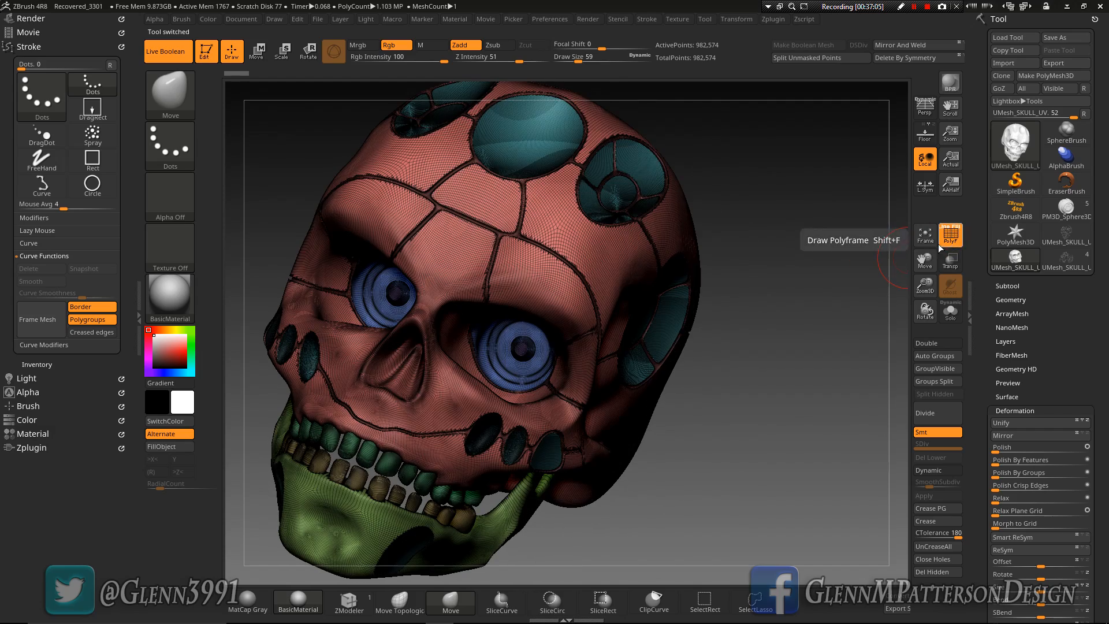
right_click_drag(542, 317, 857, 386)
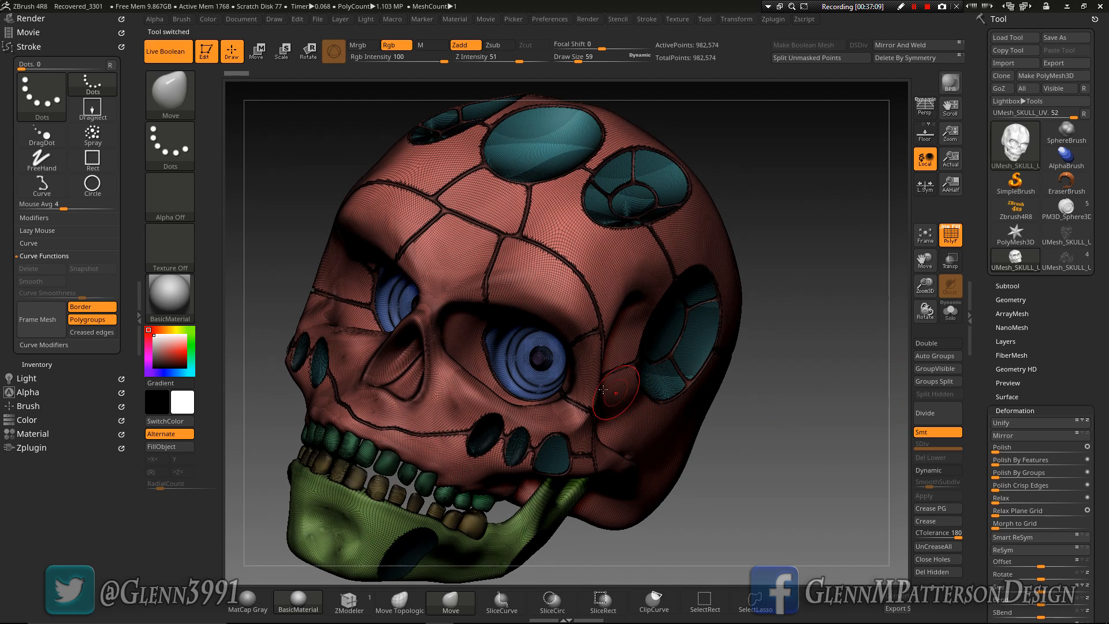
Isolate the pupils' polygroup in both eyes and split the hidden parts off into a separate subtool
key("ctrl+shift")
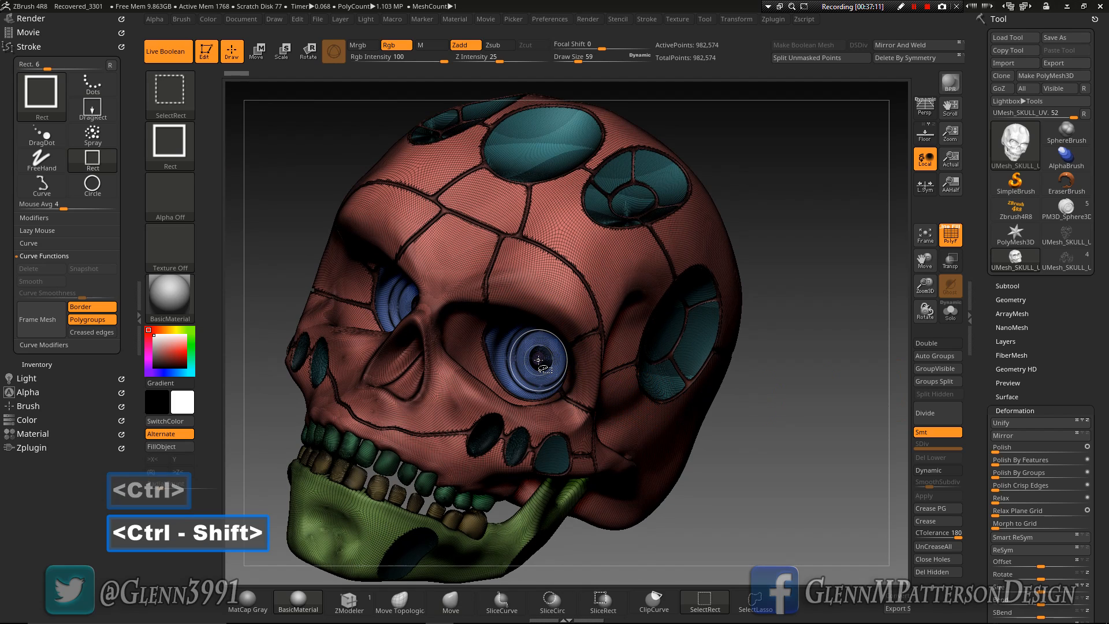
left_click(538, 360, "ctrl+shift")
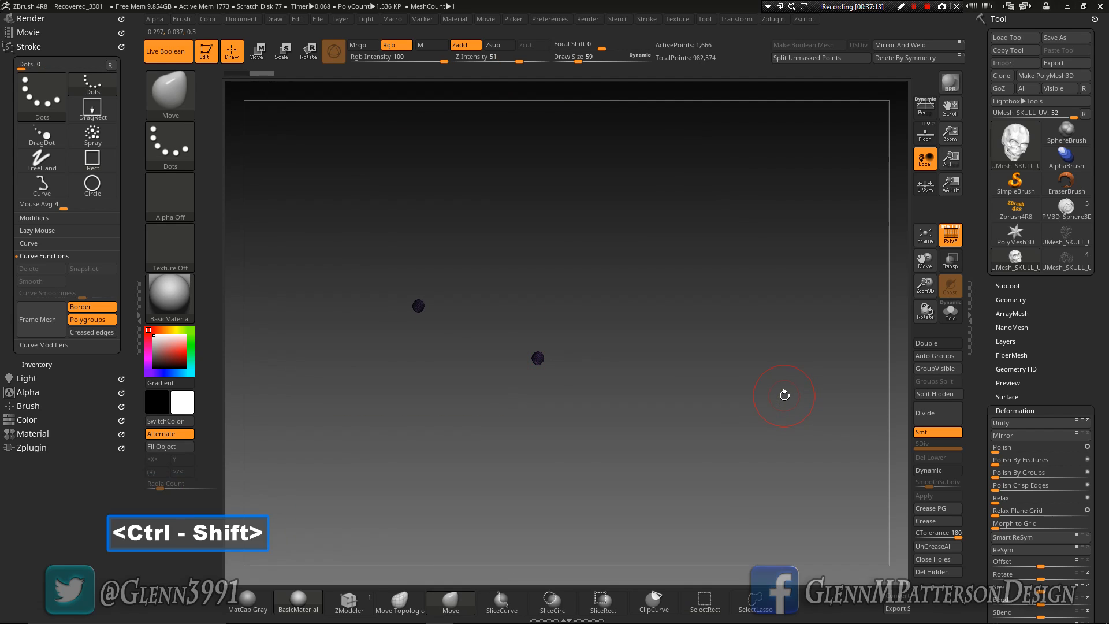
left_click(934, 396)
mouse_move(687, 416)
right_mouse_down()
mouse_move(646, 370)
mouse_move(664, 376)
mouse_move(632, 404)
mouse_move(685, 420)
mouse_move(673, 413)
right_mouse_up()
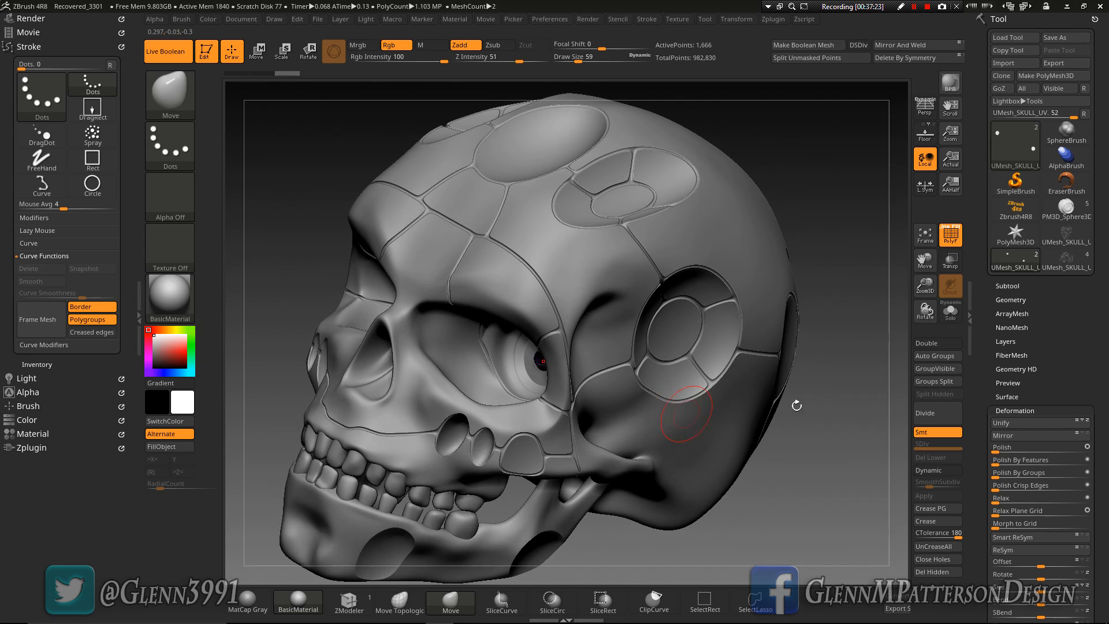
right_click_drag(800, 435, 808, 439)
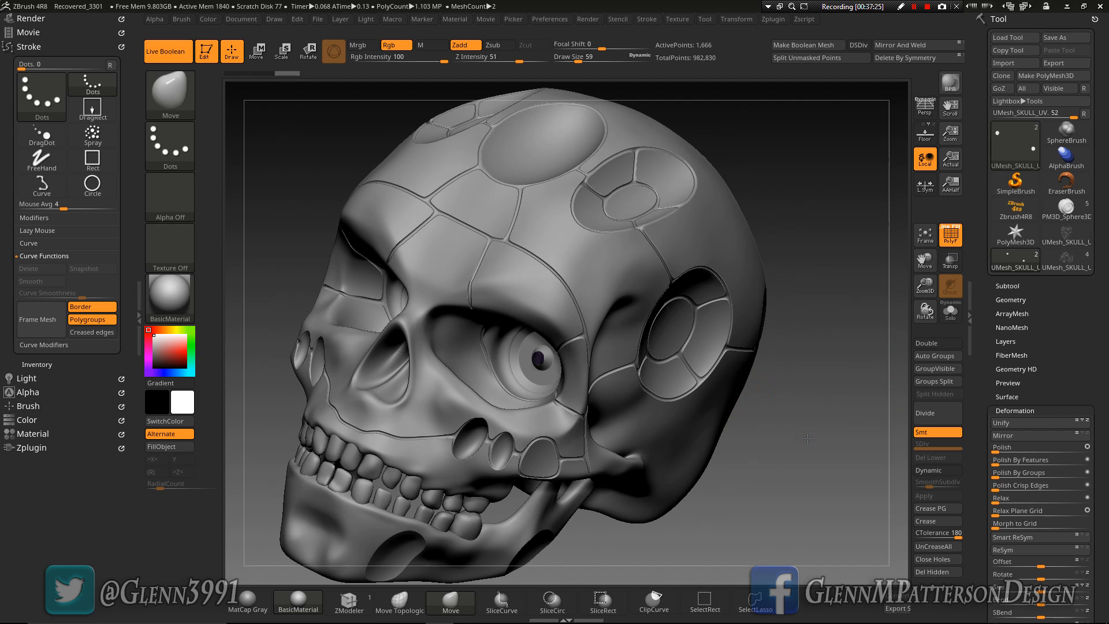
Set KeyShot as the external renderer and send the skull to KeyShot with a BPR render
left_click(549, 19)
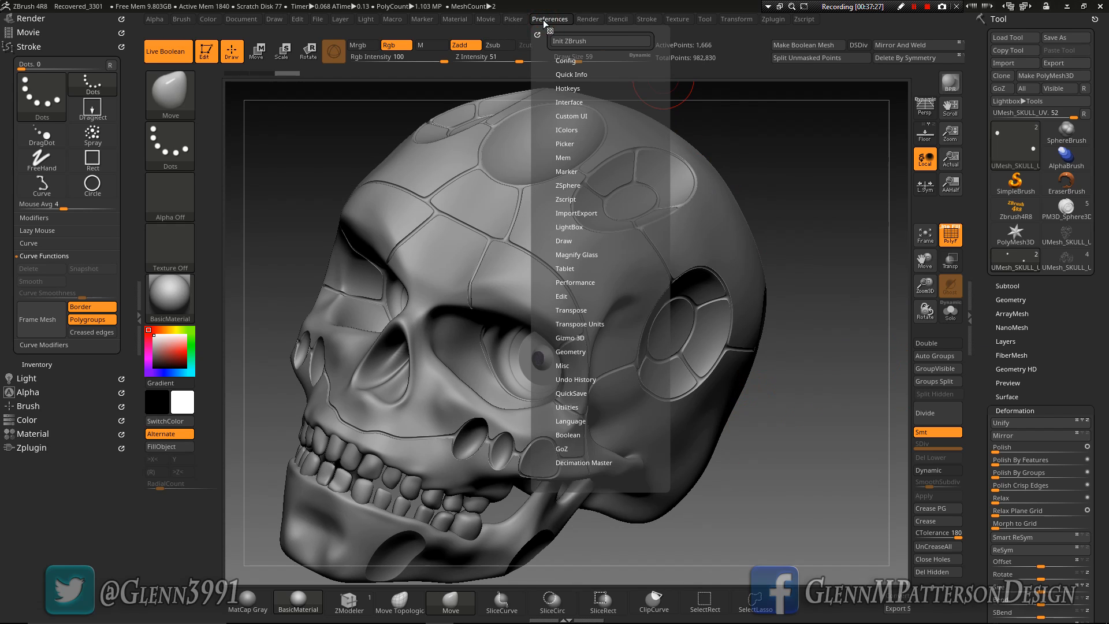
left_click(588, 19)
left_click(620, 112)
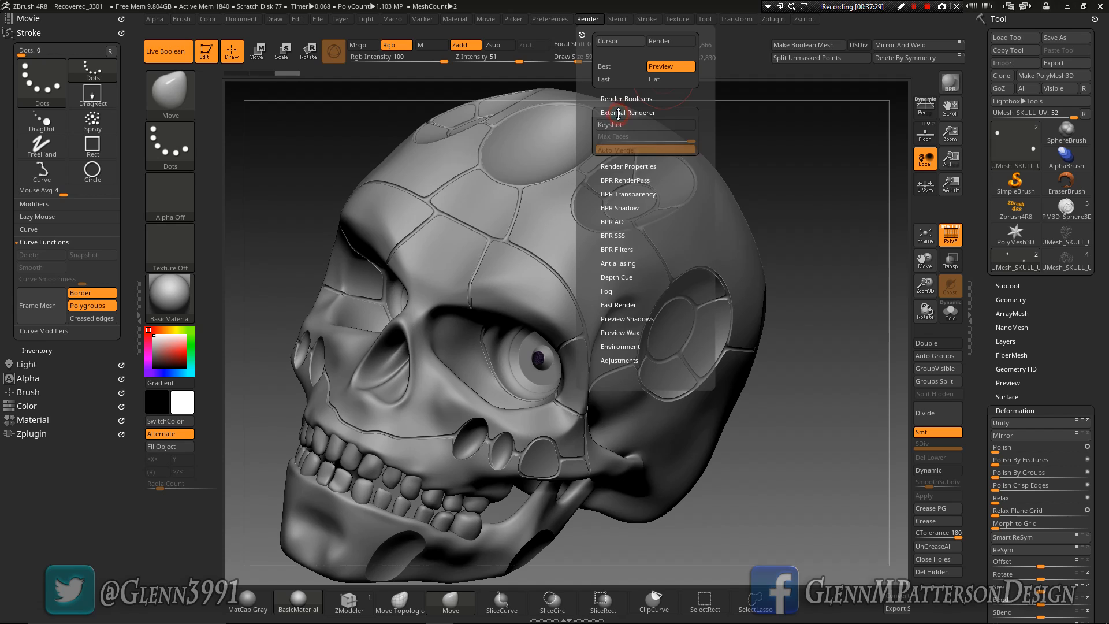
left_click(616, 125)
left_click(950, 82)
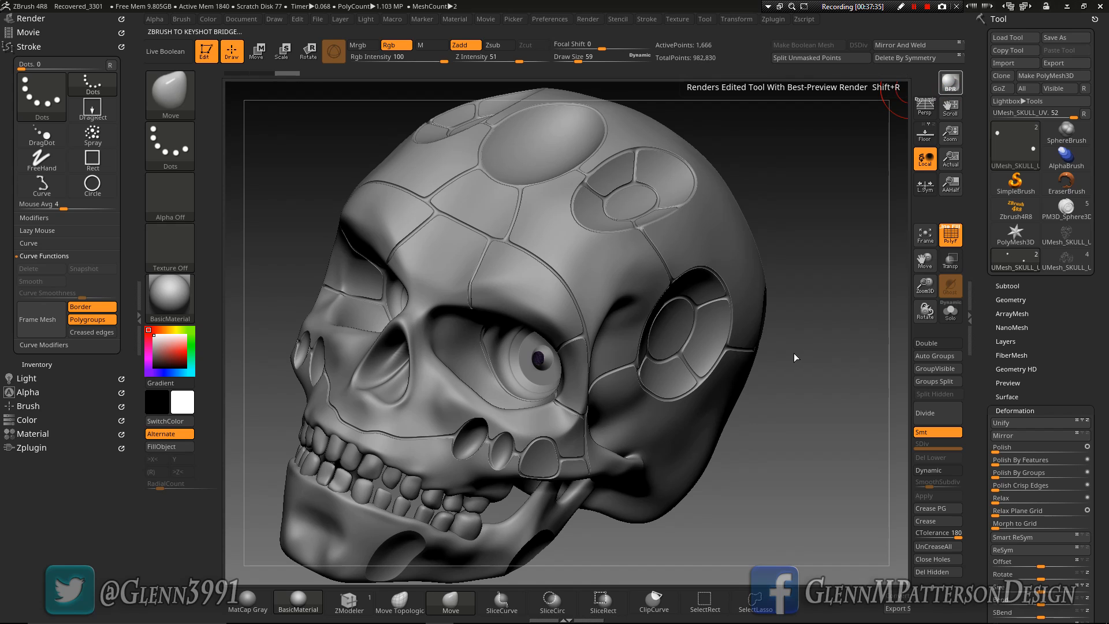
key("F9")
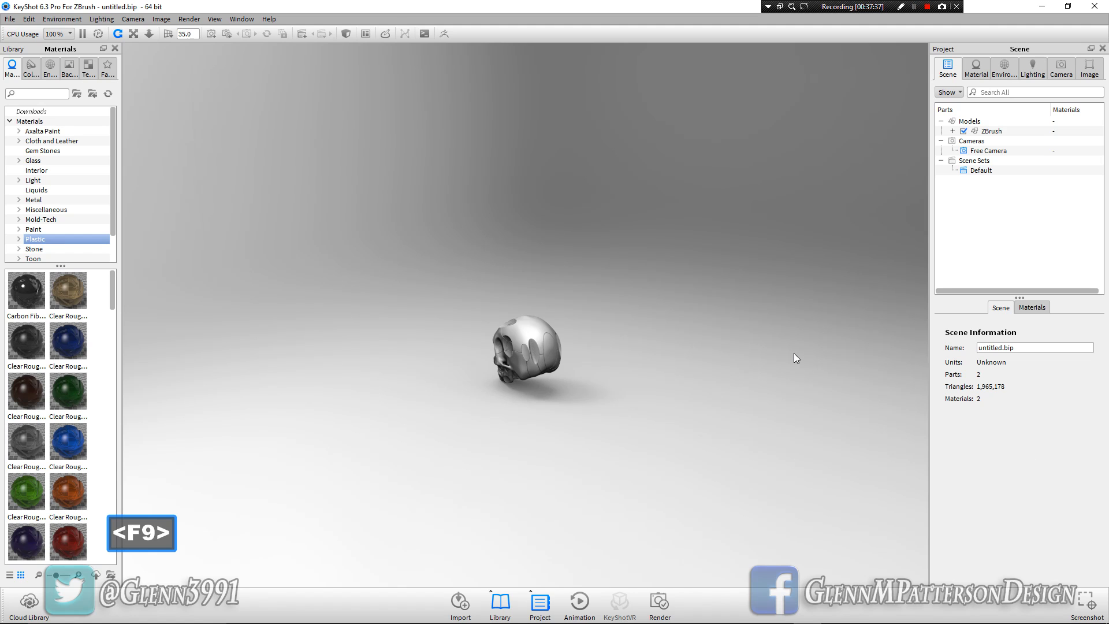
Zoom in on the skull in KeyShot and examine its engraved panel lines from the side and front
scroll(526, 381, "up", 3)
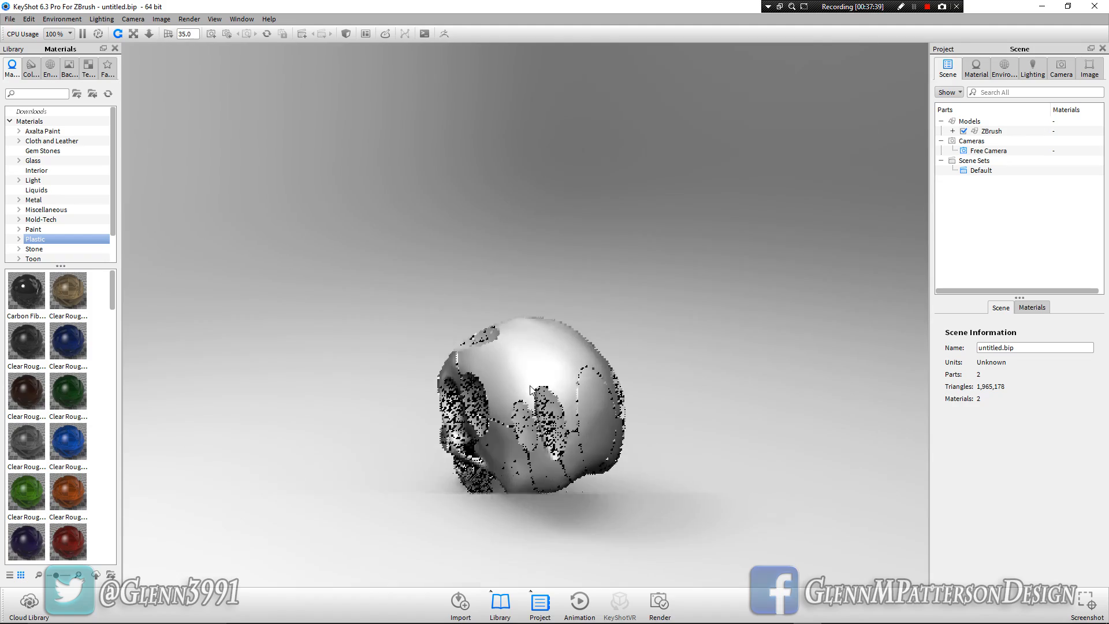
scroll(530, 389, "up", 5)
middle_click_drag(574, 357, 568, 151)
left_click_drag(491, 358, 894, 352)
left_click_drag(570, 378, 617, 333)
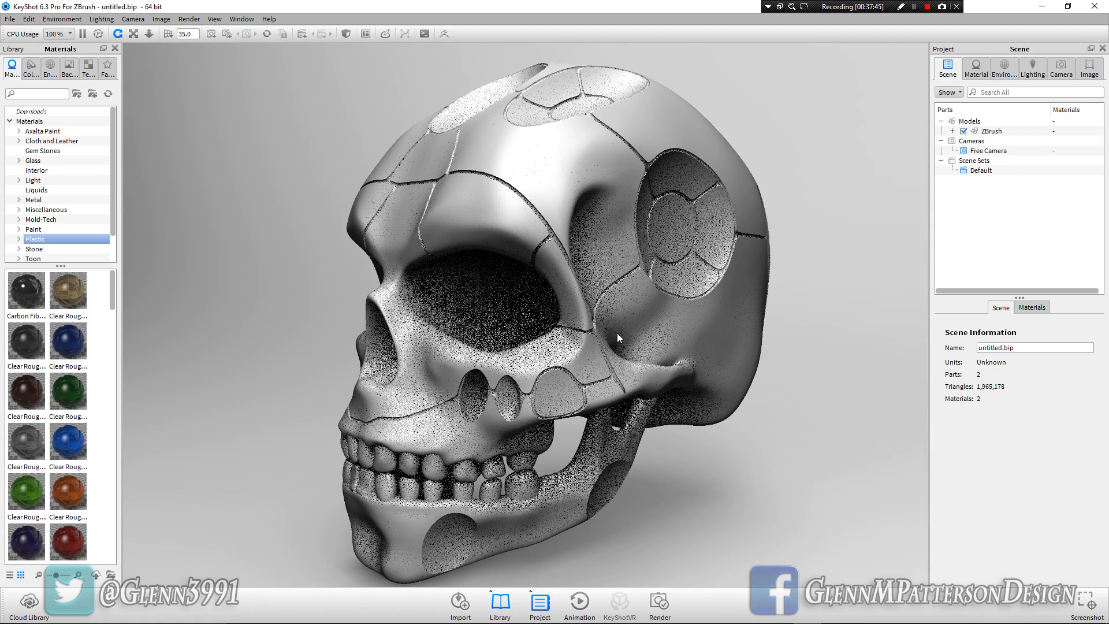
left_click_drag(525, 367, 837, 366)
left_click_drag(689, 333, 427, 341)
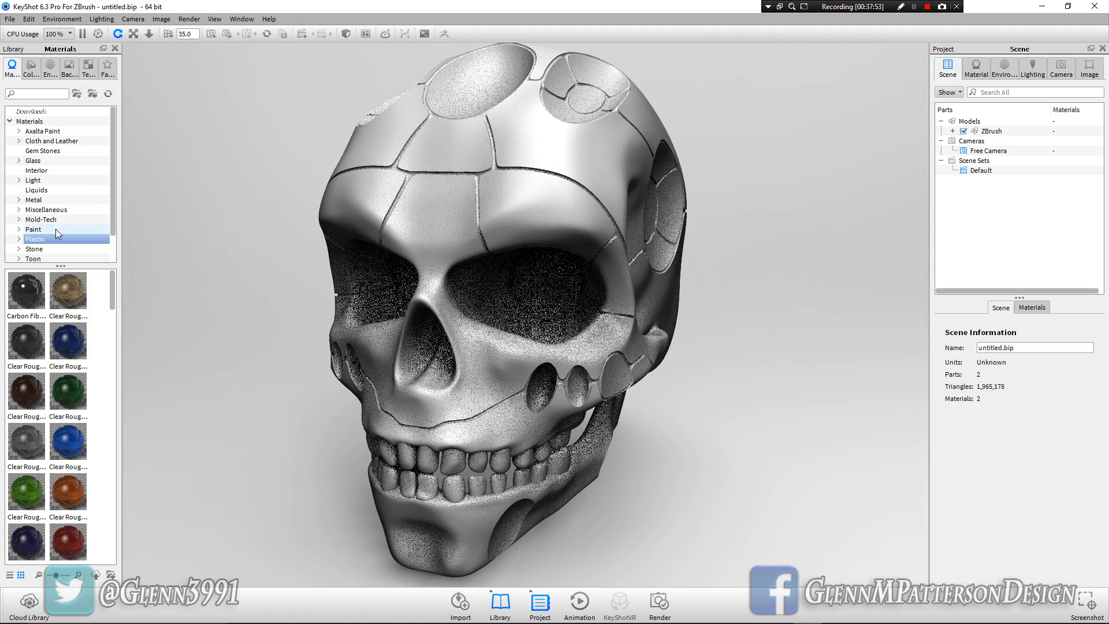
Apply the Tarnished material from the Metal library to the skull
scroll(58, 234, "down", 1)
left_click(47, 171)
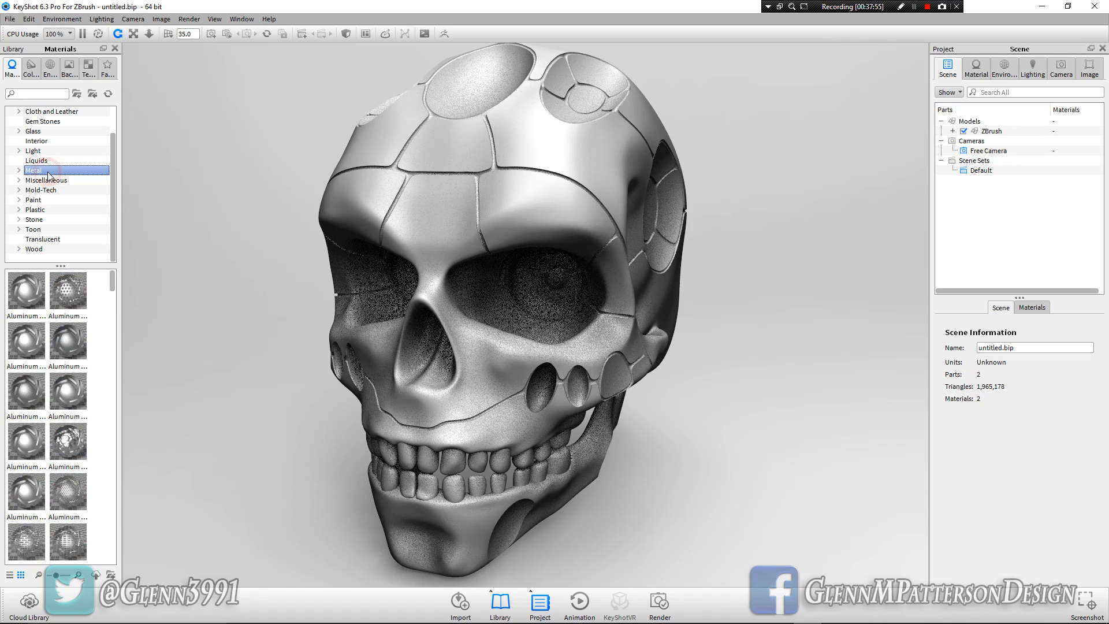
scroll(53, 463, "down", 10)
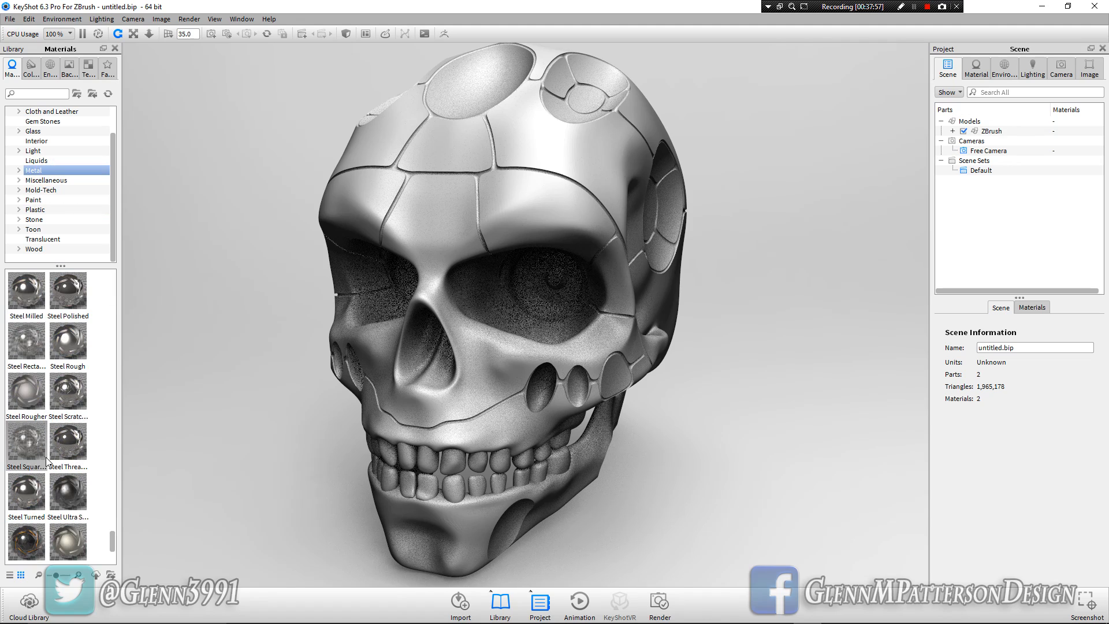
scroll(48, 460, "down", 3)
left_click_drag(428, 428, 208, 401)
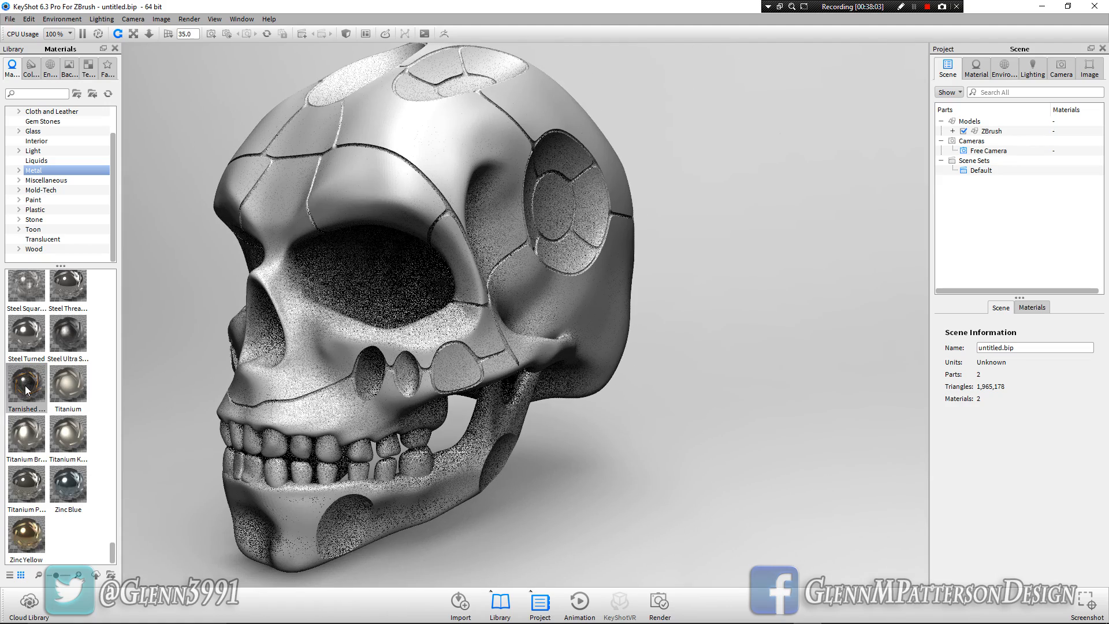
mouse_move(27, 391)
left_click_drag(27, 390, 297, 369)
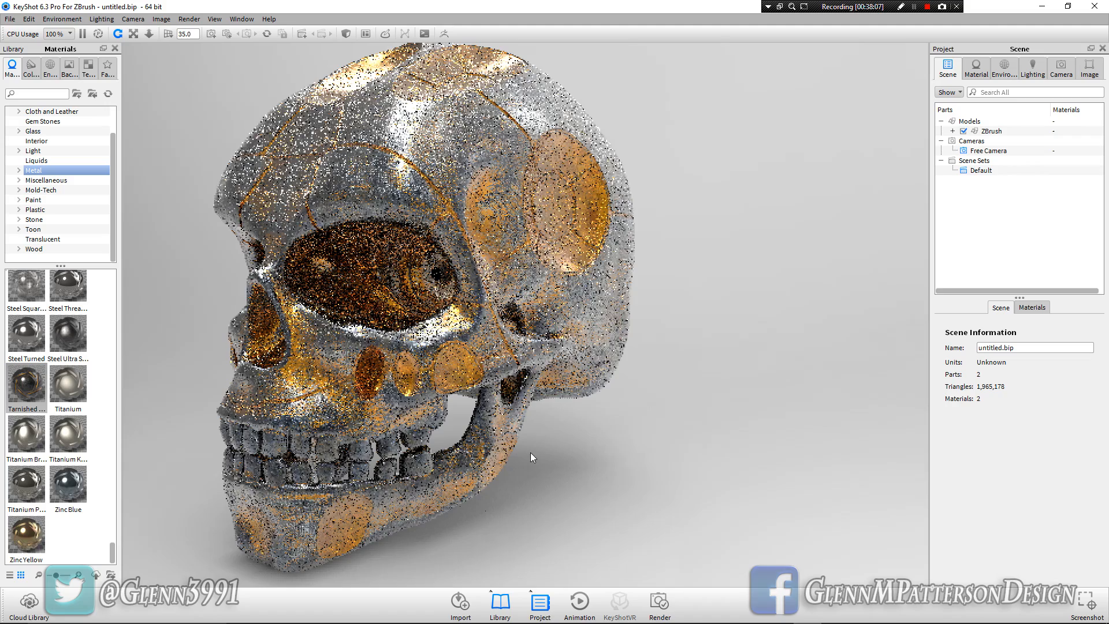
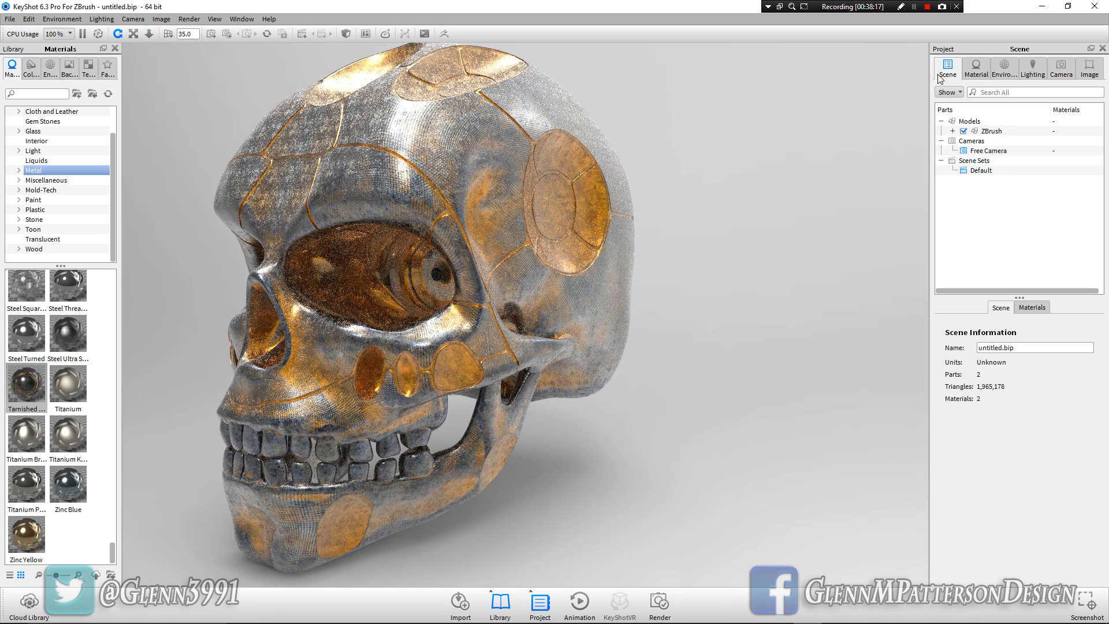
Open the skull's Tarnished Metal material graph and set the Cracked_Ice.jpg roughness texture's scale to 5
double_click(468, 173)
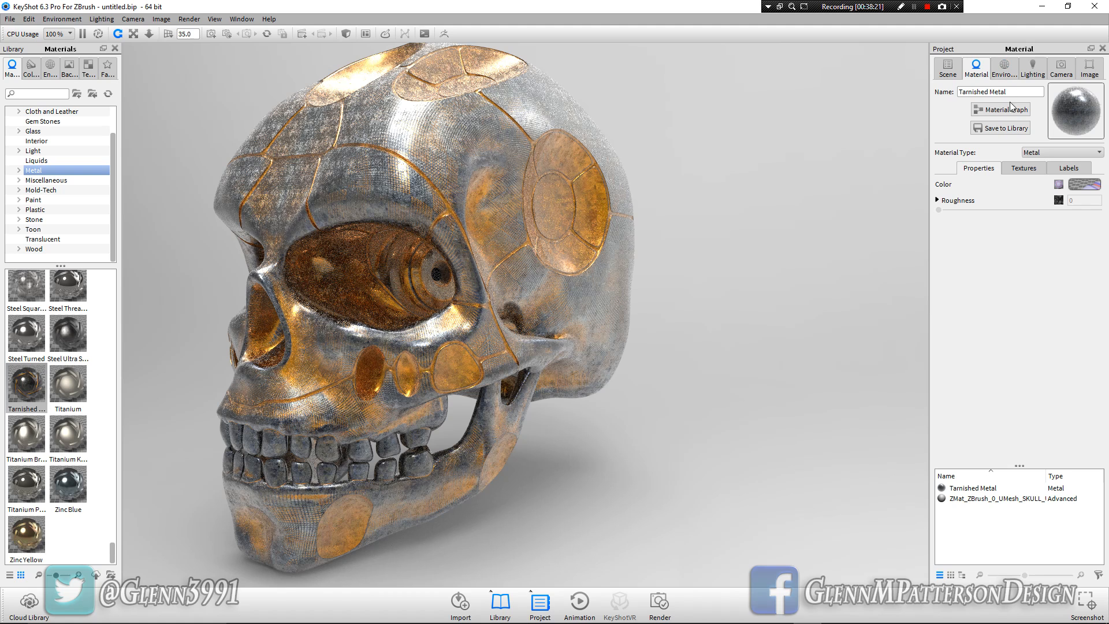
left_click(1006, 110)
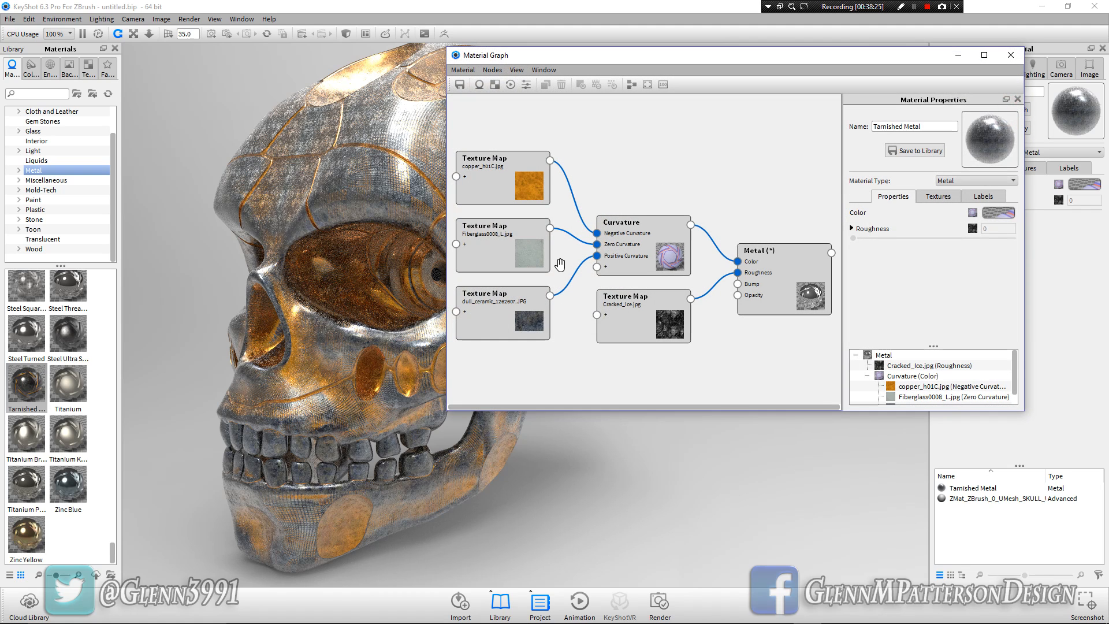
left_click(624, 327)
left_click_drag(639, 329, 633, 347)
double_click(998, 282)
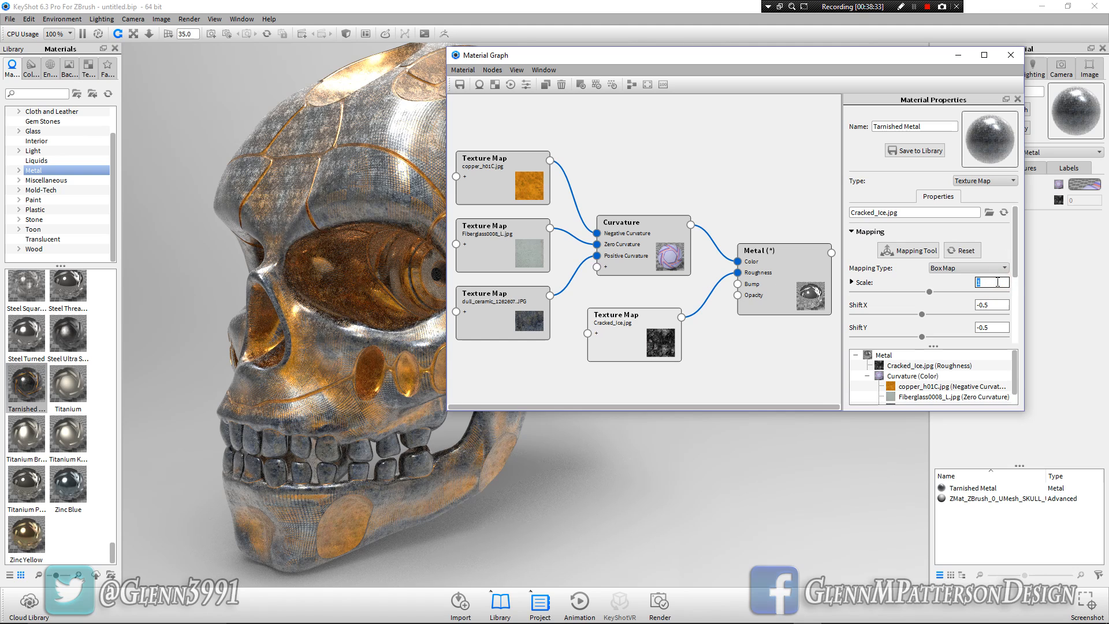
type("5")
key("Return")
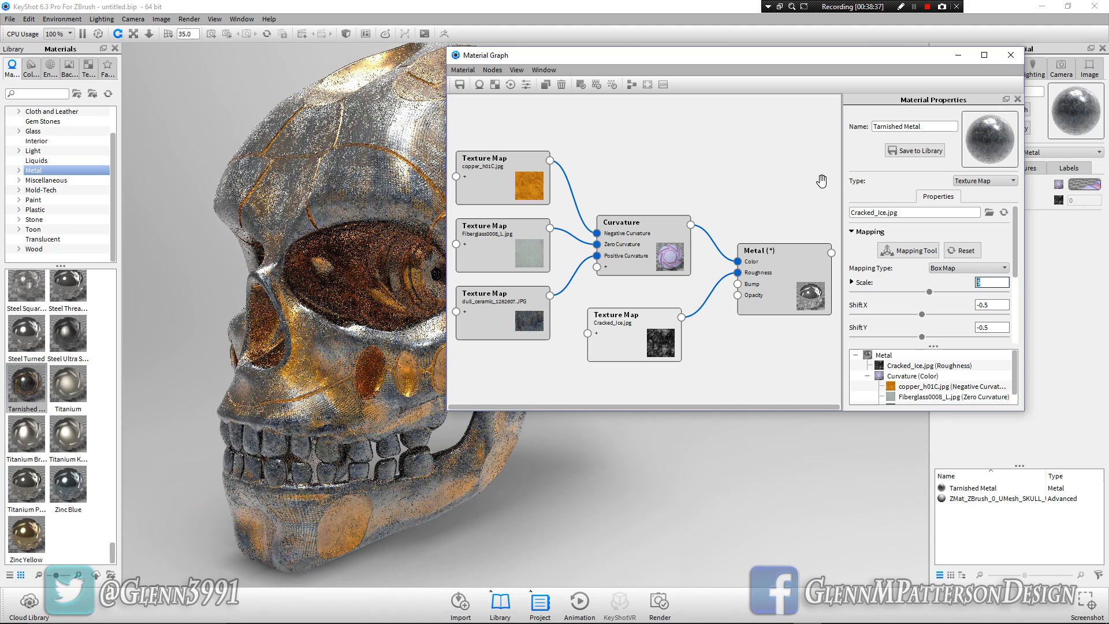
Set the Curvature node's cutoff to 5 and radius to 5, then close the material graph
left_click(638, 253)
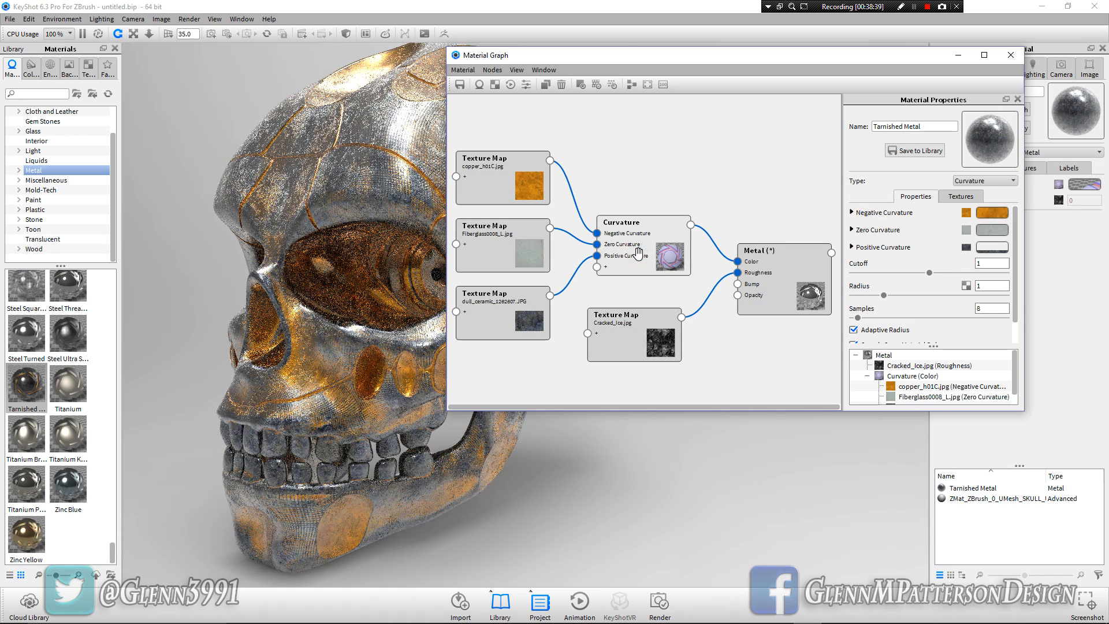
double_click(990, 264)
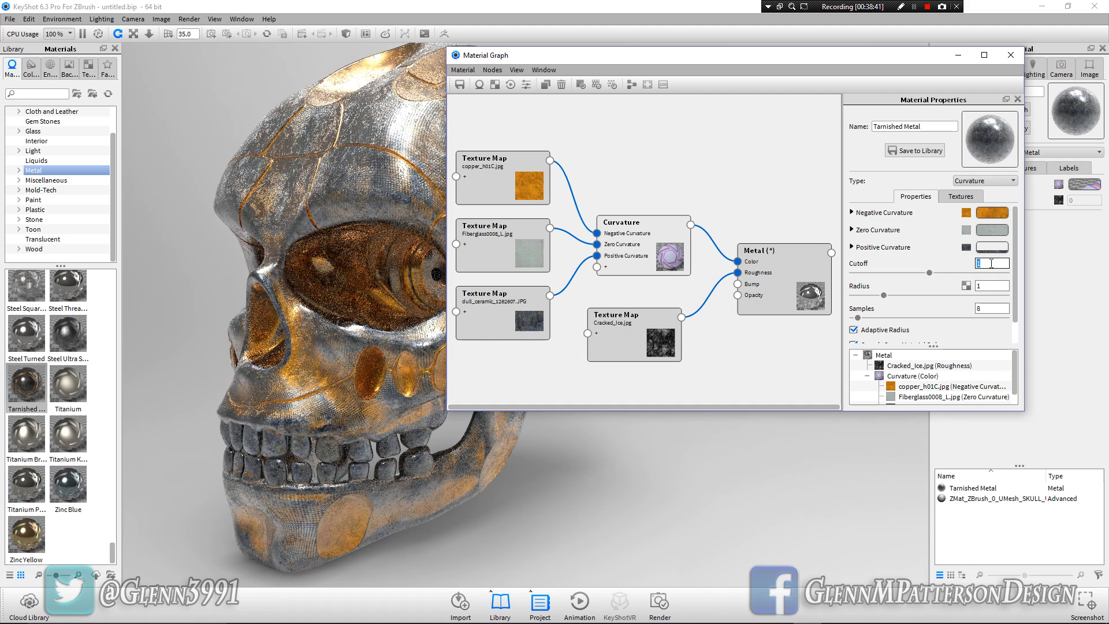
type("5")
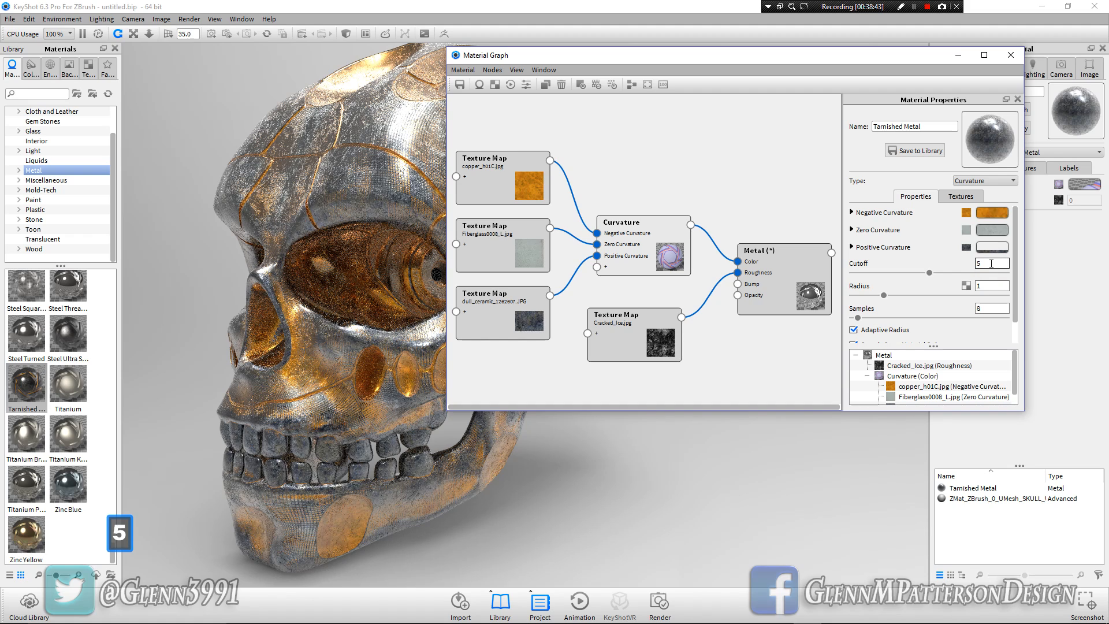
key("Tab")
type("5")
key("Return")
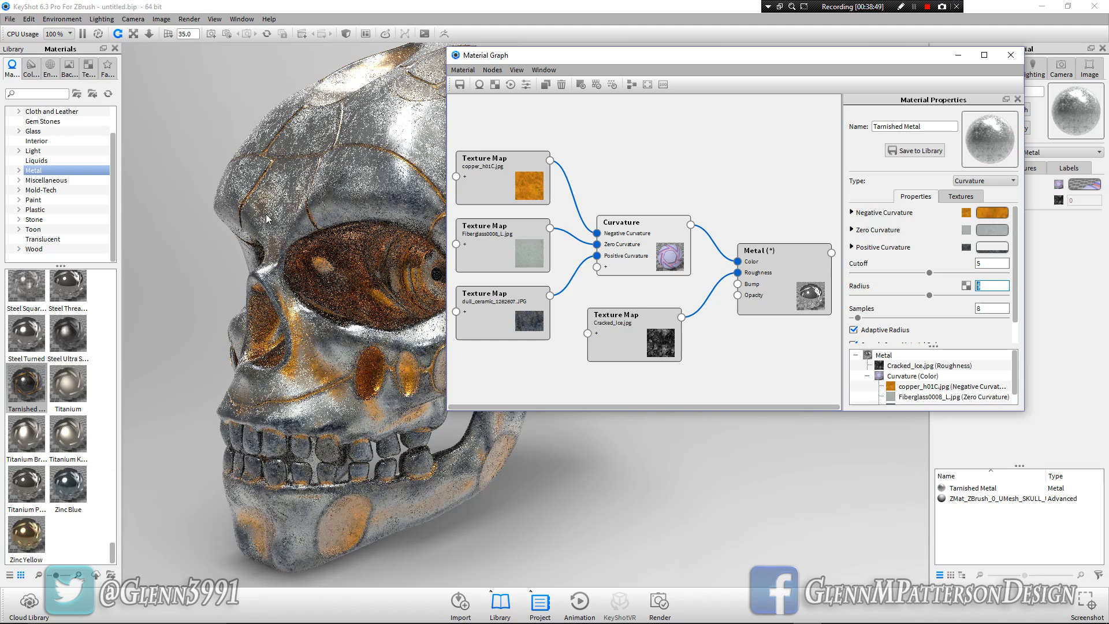
left_click(1011, 55)
Rewire the Curvature node so copper_h01C.jpg feeds Positive Curvature and the dull ceramic texture feeds Negative Curvature
right_click(439, 337)
left_click(705, 453)
left_click_drag(608, 438, 622, 344)
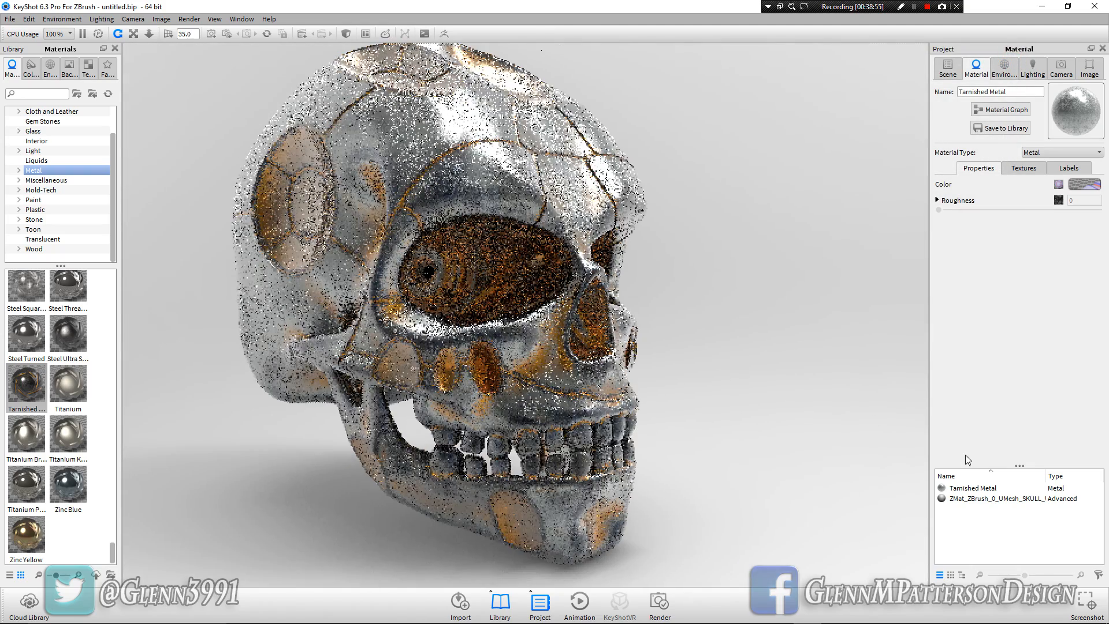
middle_click_drag(483, 261, 428, 311)
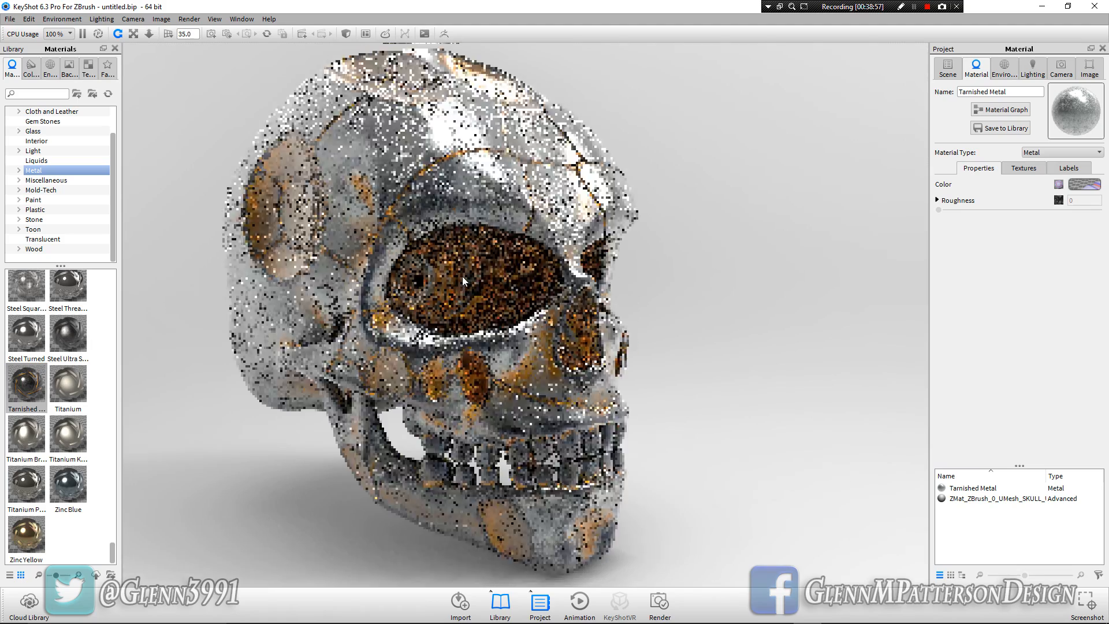
left_click_drag(458, 312, 494, 317)
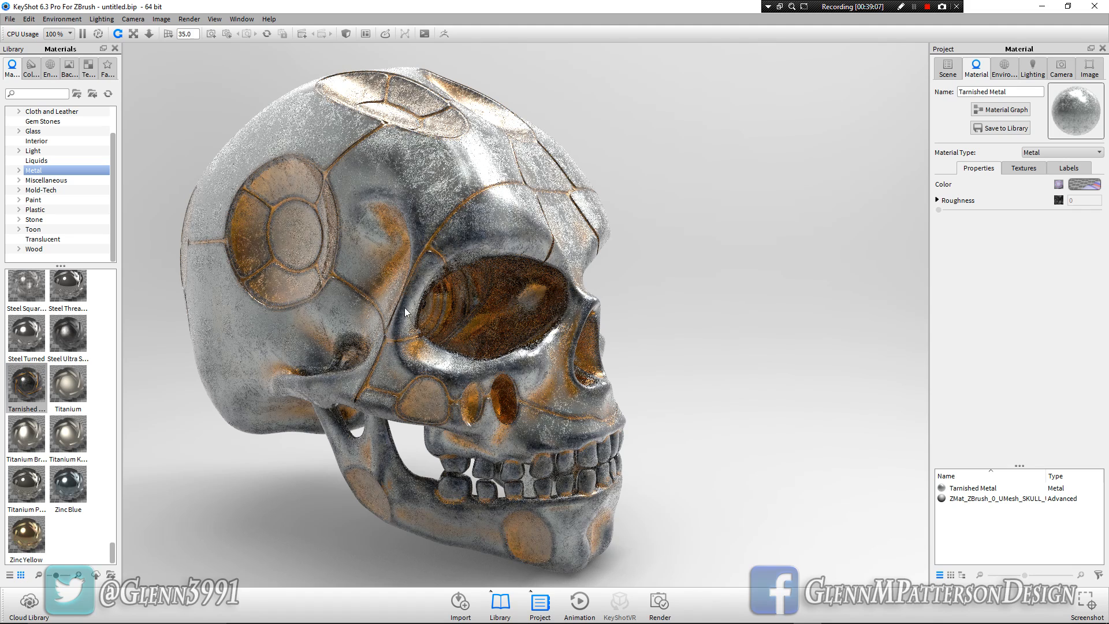
left_click(1004, 110)
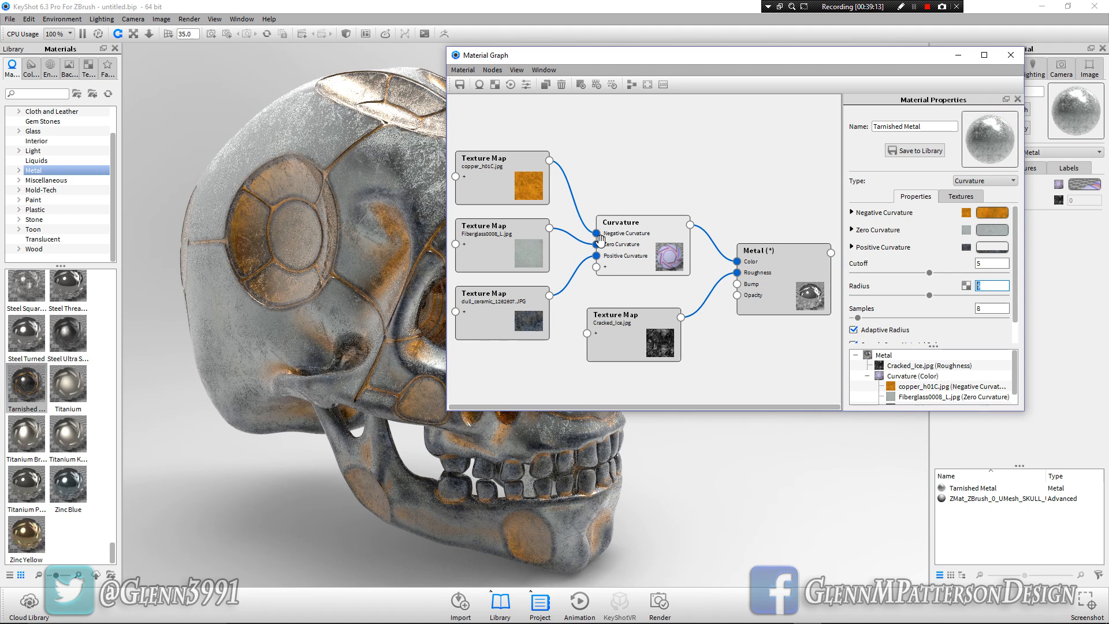
left_click_drag(597, 236, 596, 256)
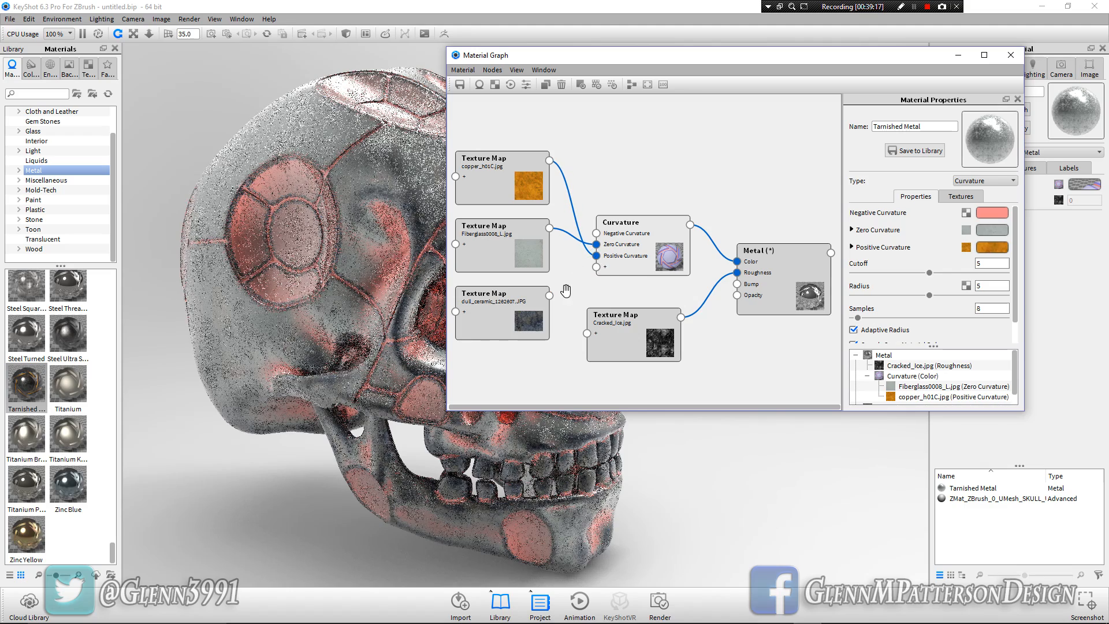
left_click_drag(549, 295, 597, 234)
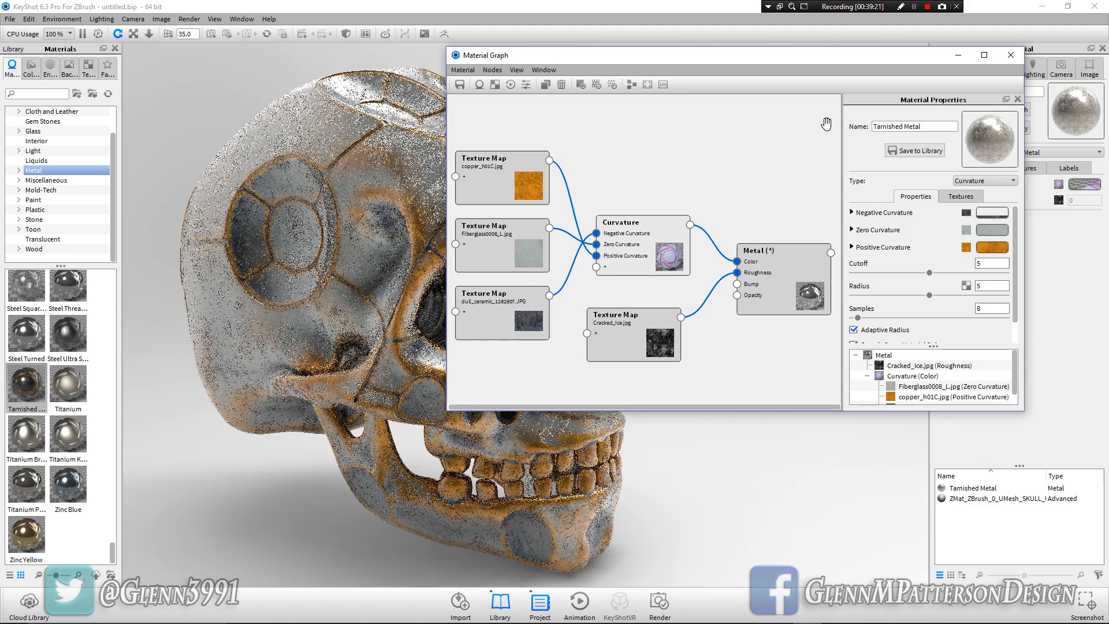
left_click(1015, 57)
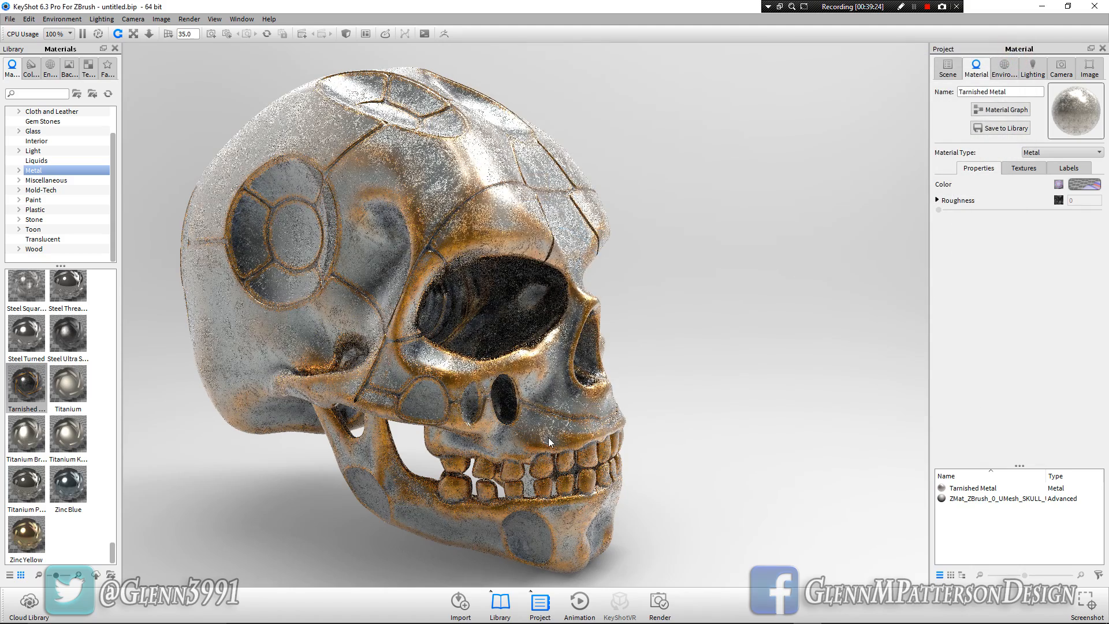
Select the pupils' part in the scene and unlink its material
left_click_drag(716, 465, 335, 414)
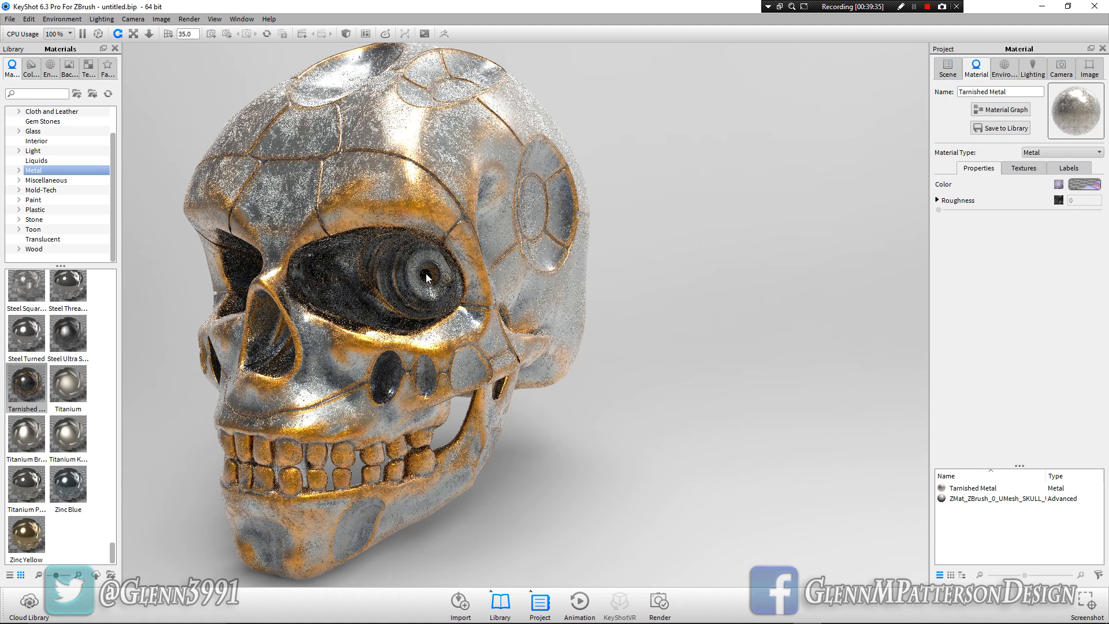
left_click(946, 69)
left_click(1019, 140)
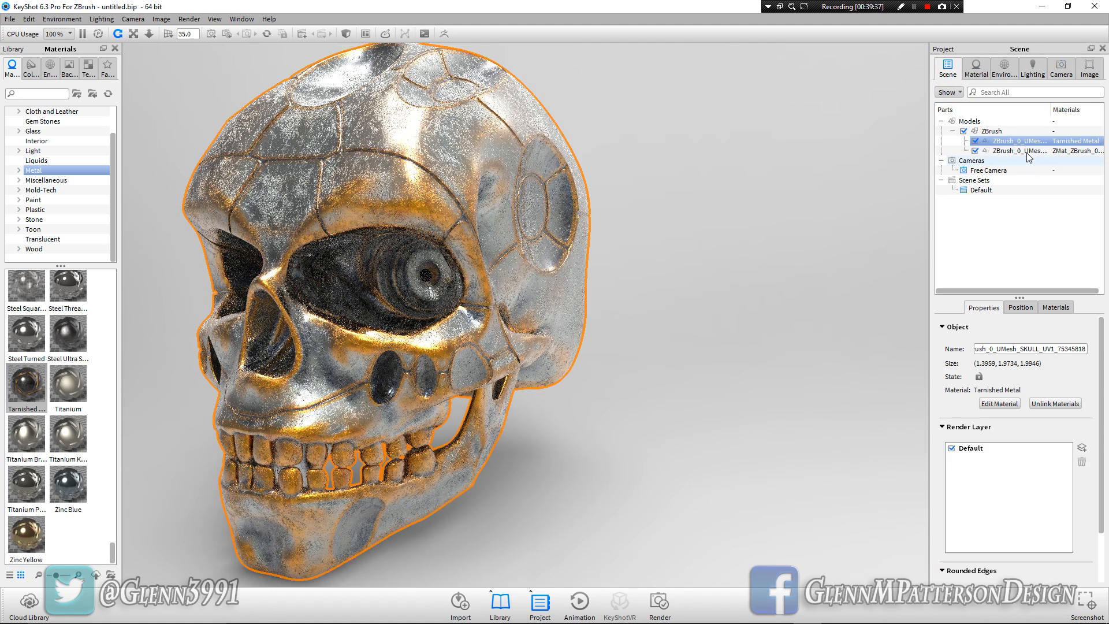
left_click(1026, 152)
double_click(1028, 154)
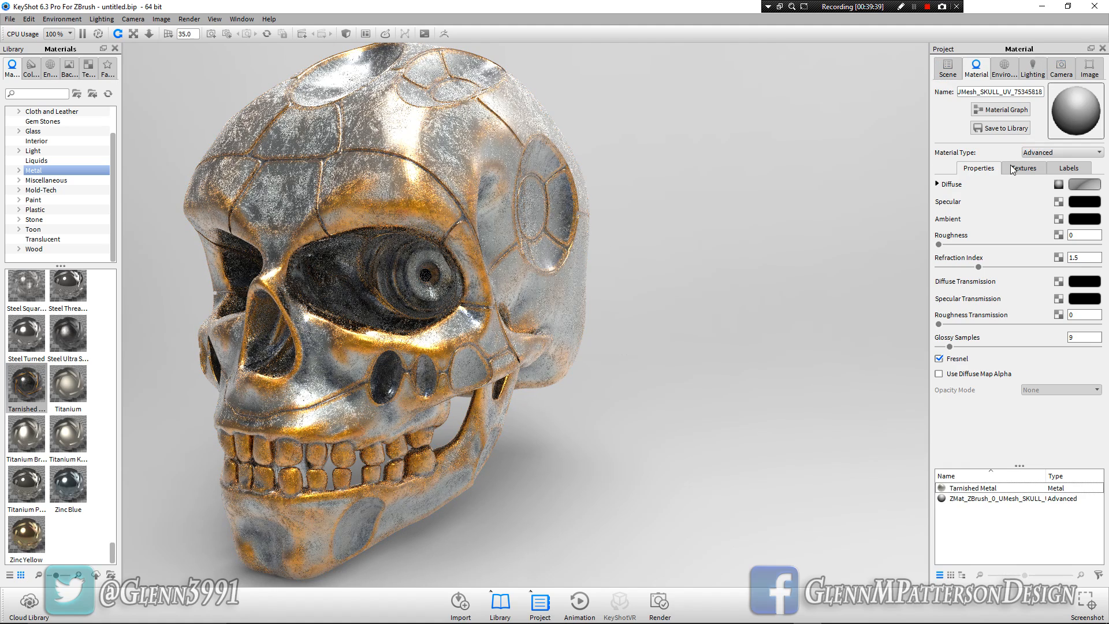
left_click(948, 68)
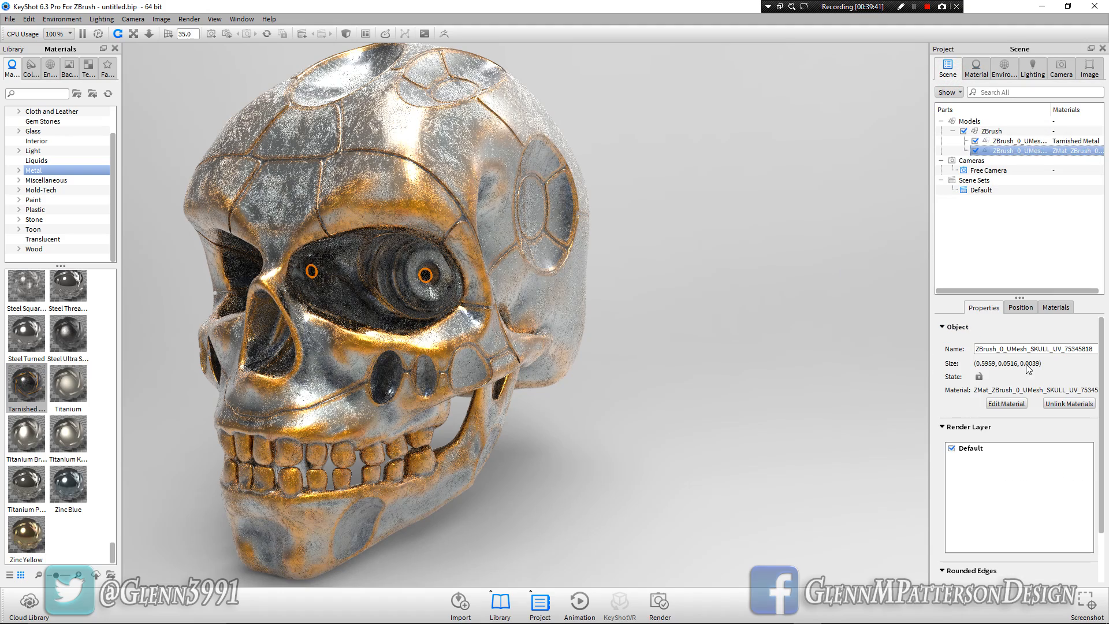
left_click(1052, 404)
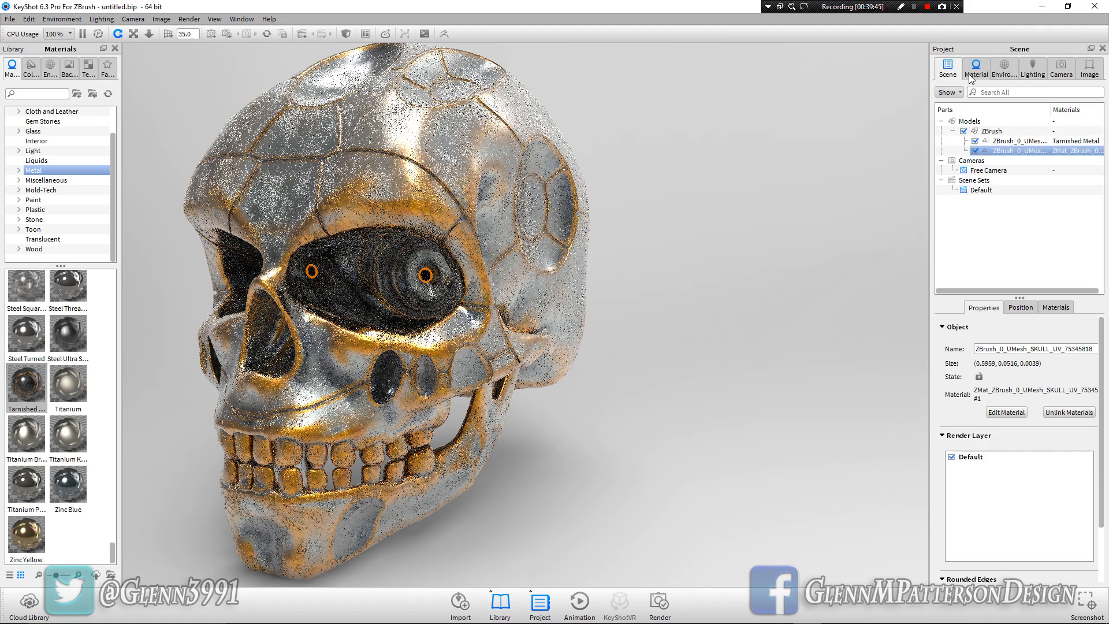
Change the pupils' material type to Emissive and disable its color texture
left_click(972, 75)
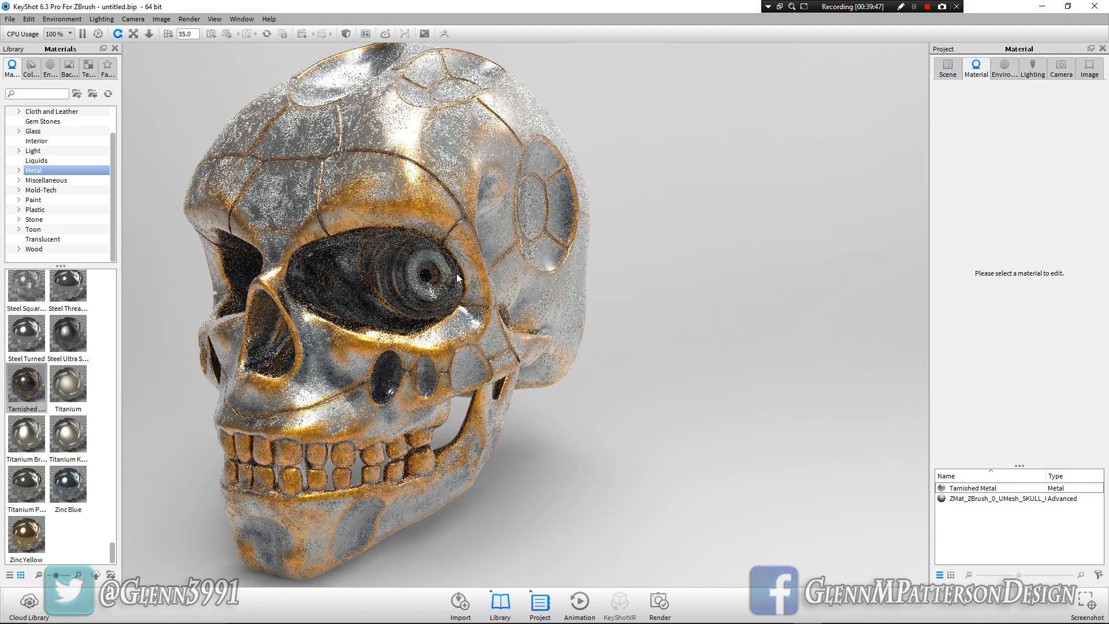
double_click(427, 278)
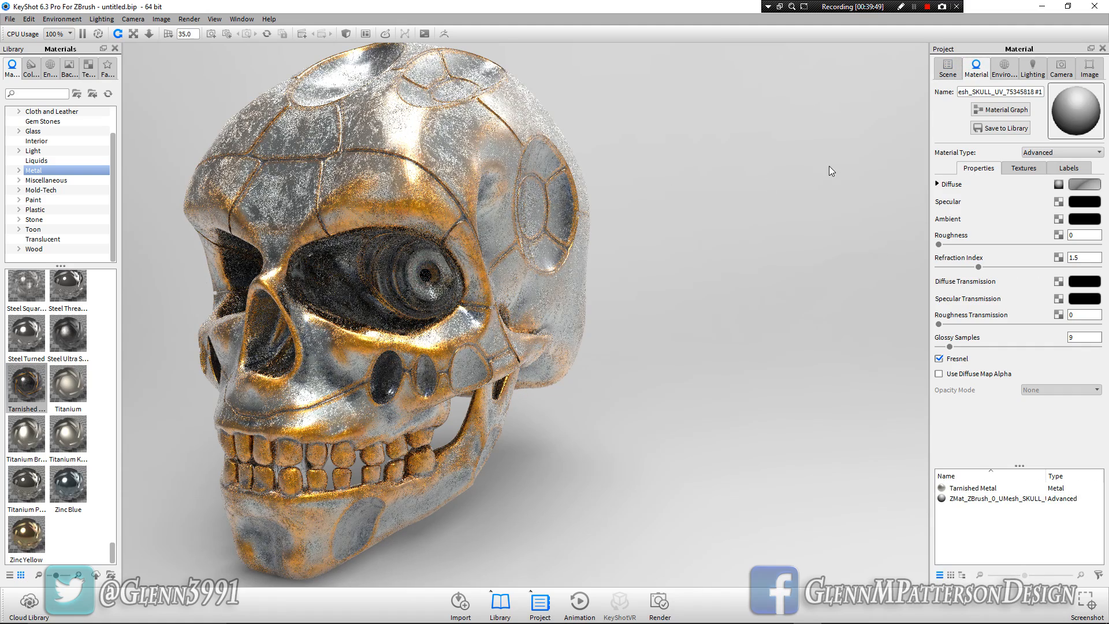
left_click(948, 68)
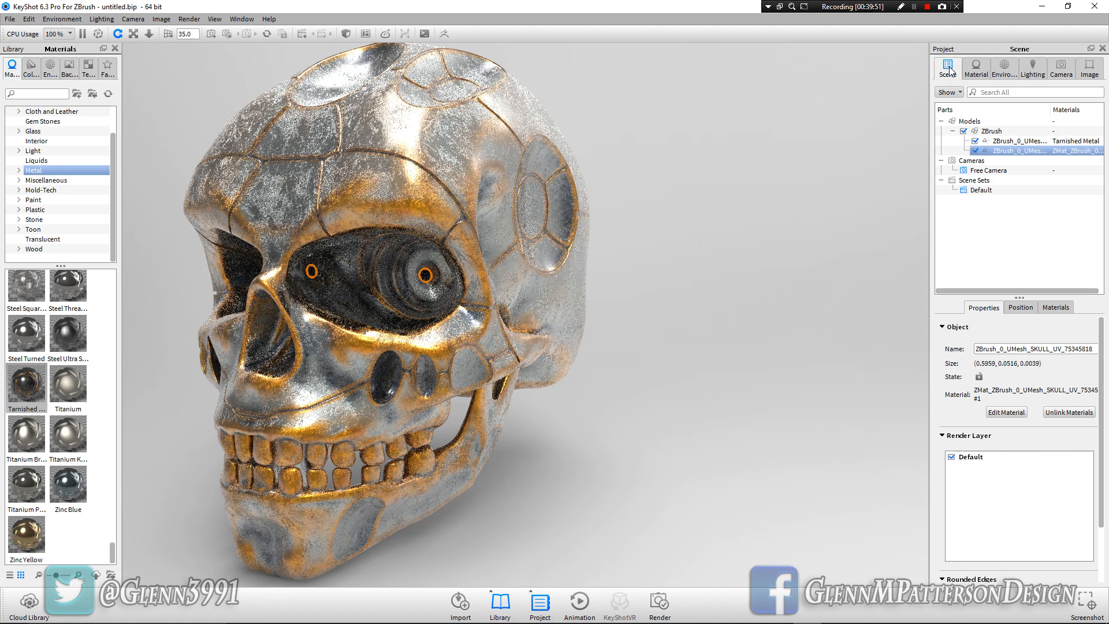
left_click(977, 69)
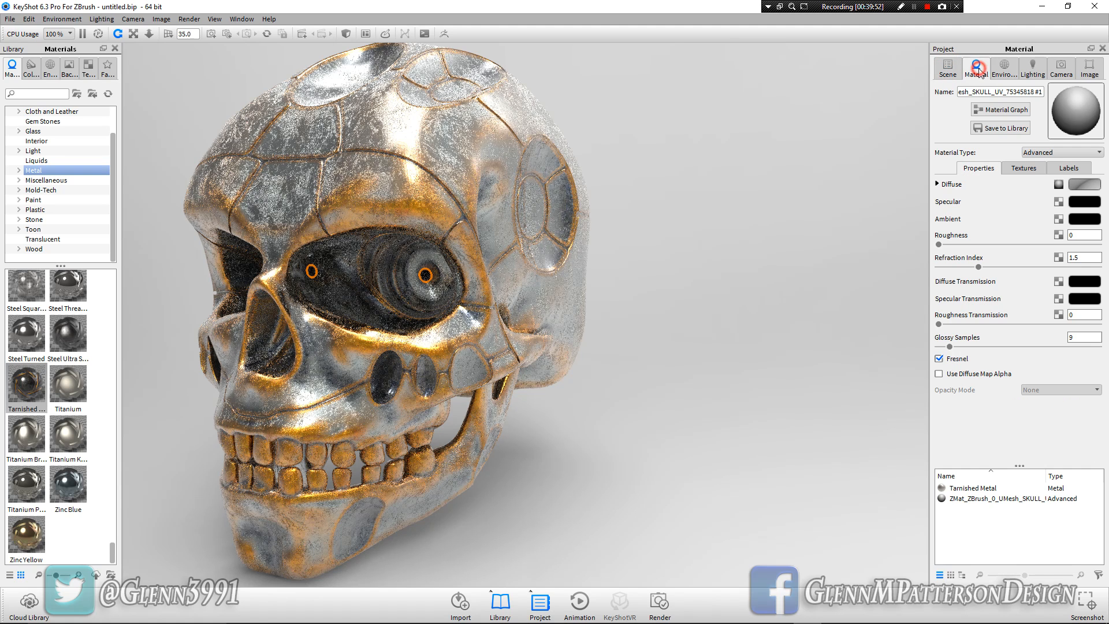
left_click(1087, 155)
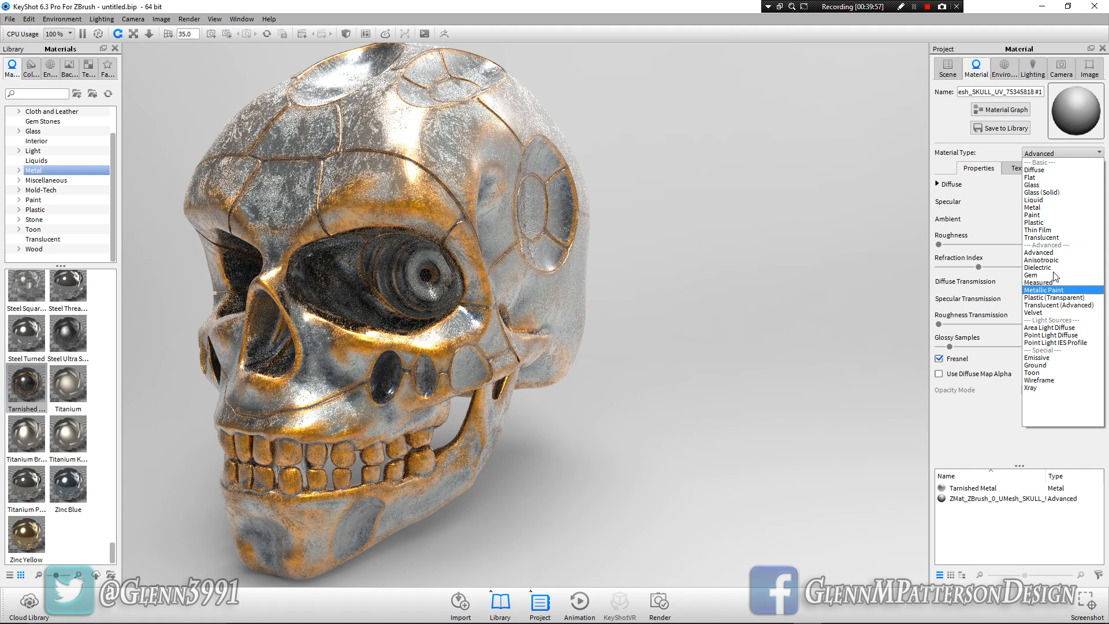
left_click(1049, 359)
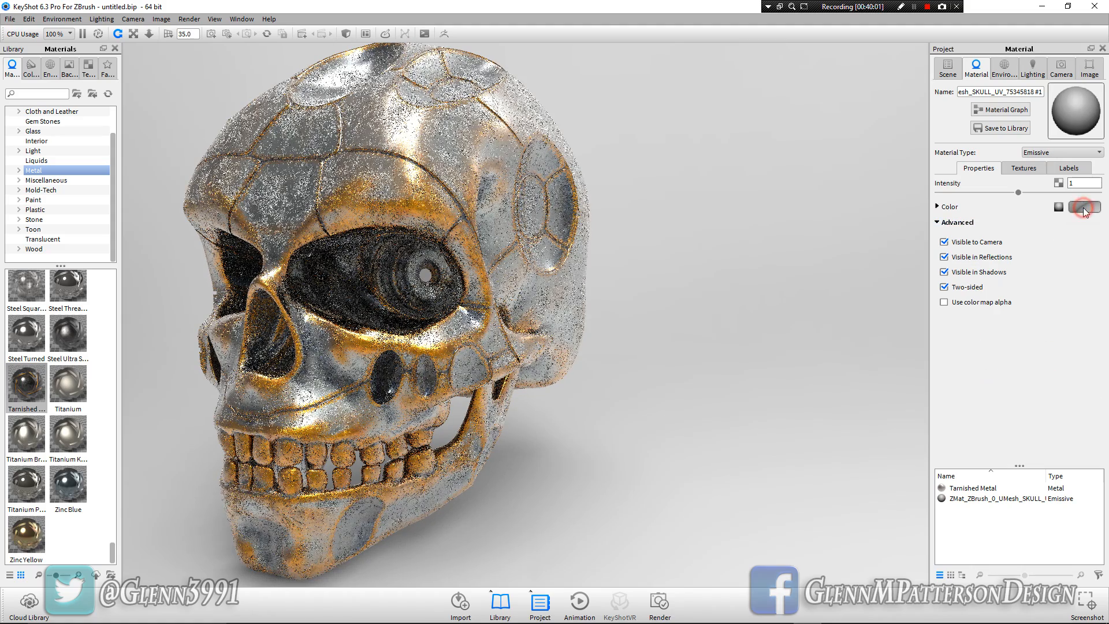
left_click(1060, 208)
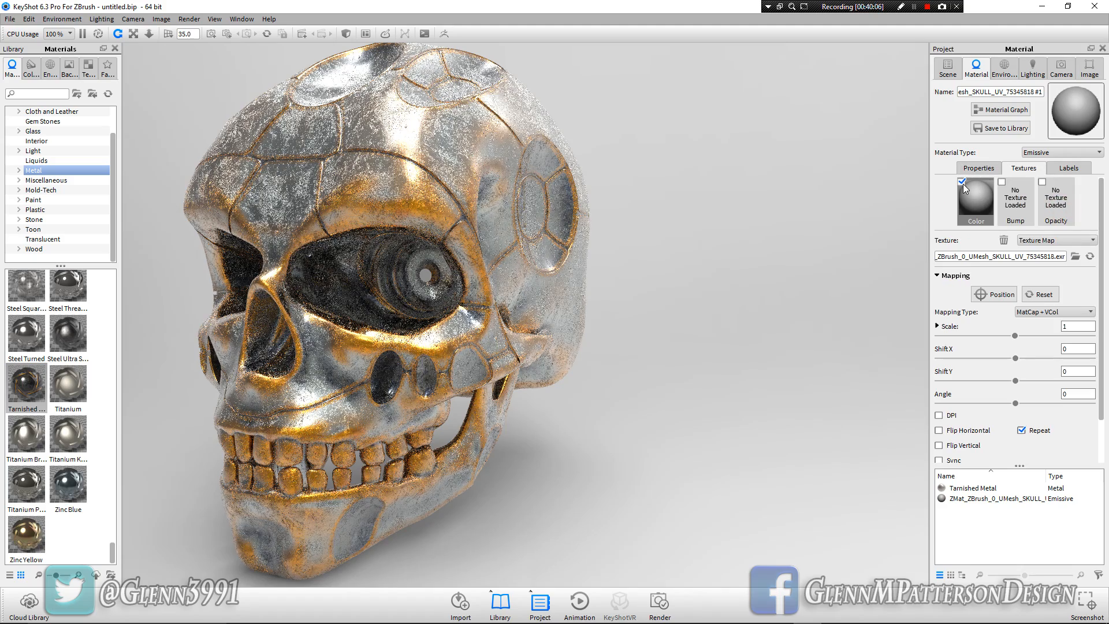
left_click(961, 182)
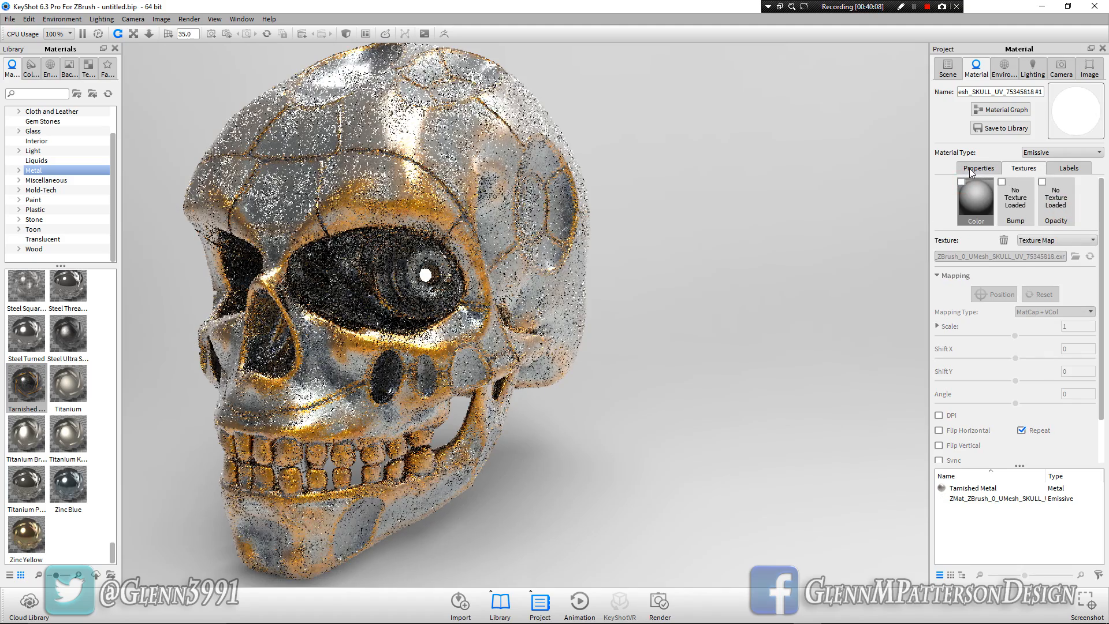
Set the pupils' emissive color to a saturated yellow with RGB 255, 221, 0
left_click(976, 168)
left_click(1083, 206)
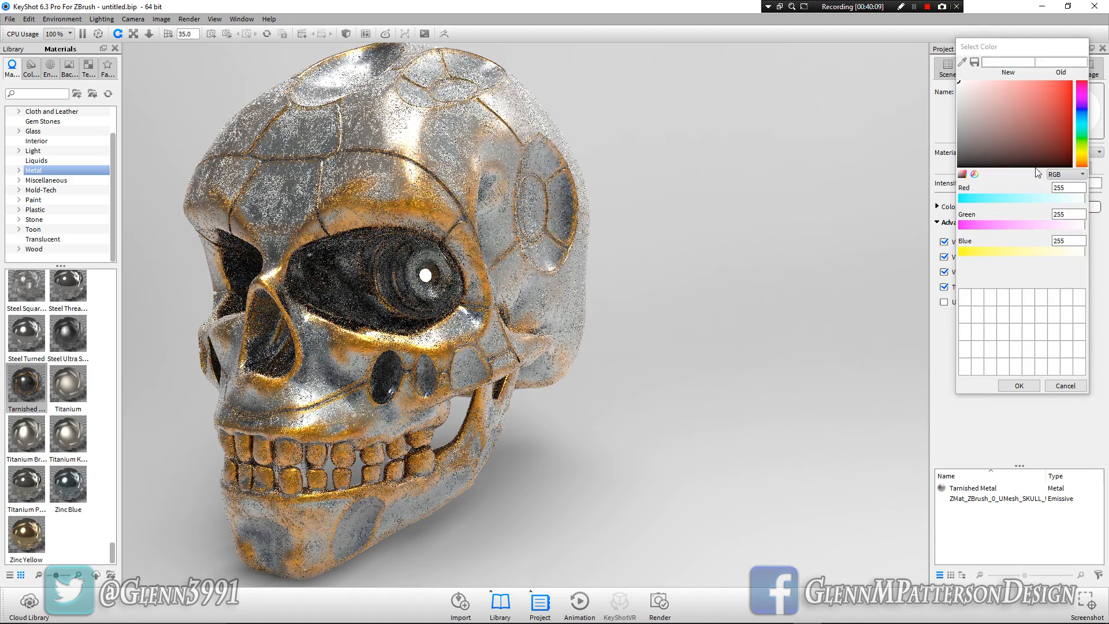
left_click(1082, 163)
left_click_drag(1044, 103, 1072, 81)
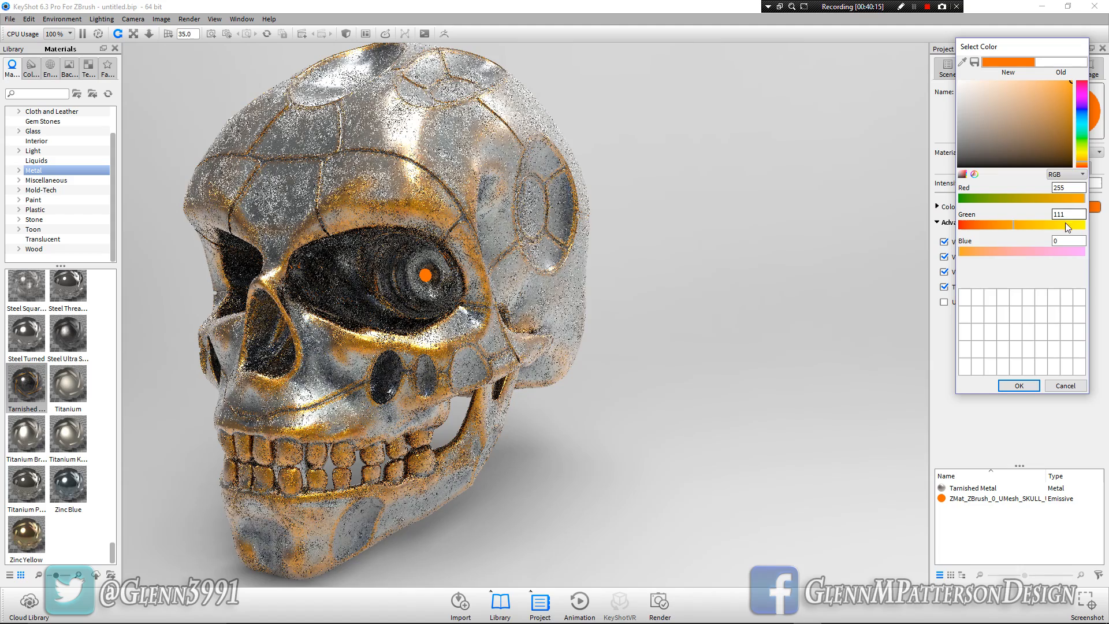
left_click_drag(1081, 160, 1082, 154)
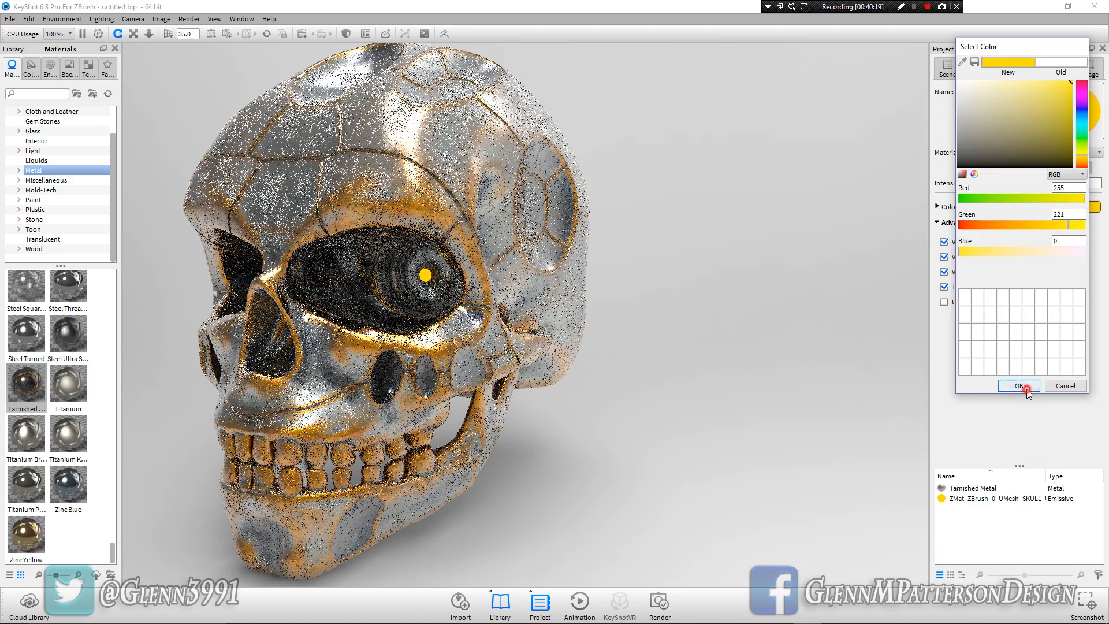
left_click(1019, 386)
Set the intensity of the pupils' emissive material to 10
double_click(1080, 181)
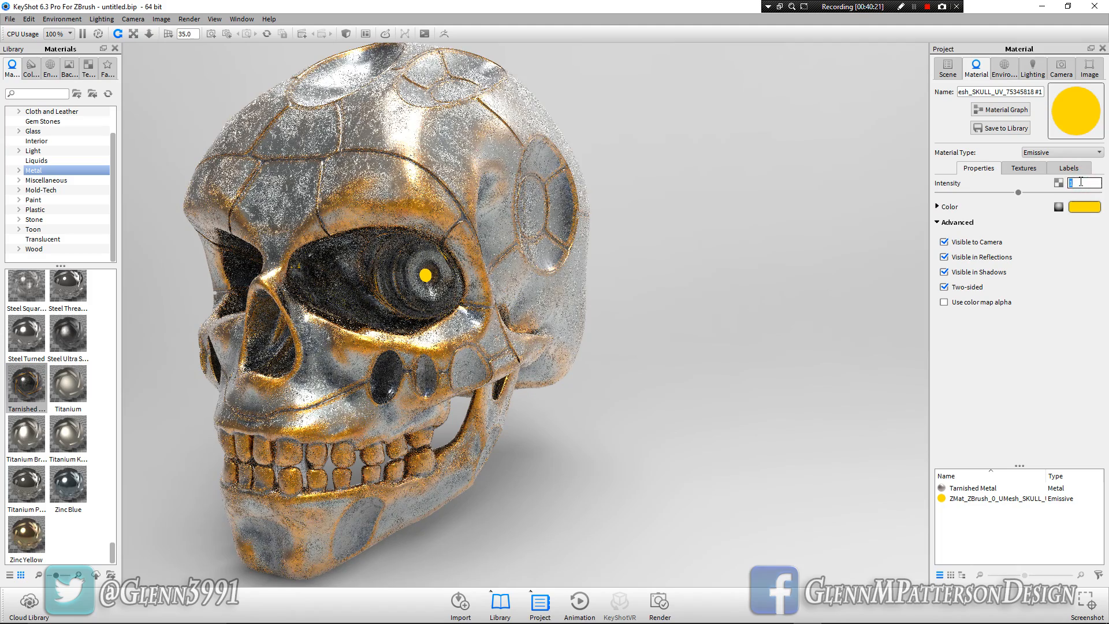
type("10")
key("Return")
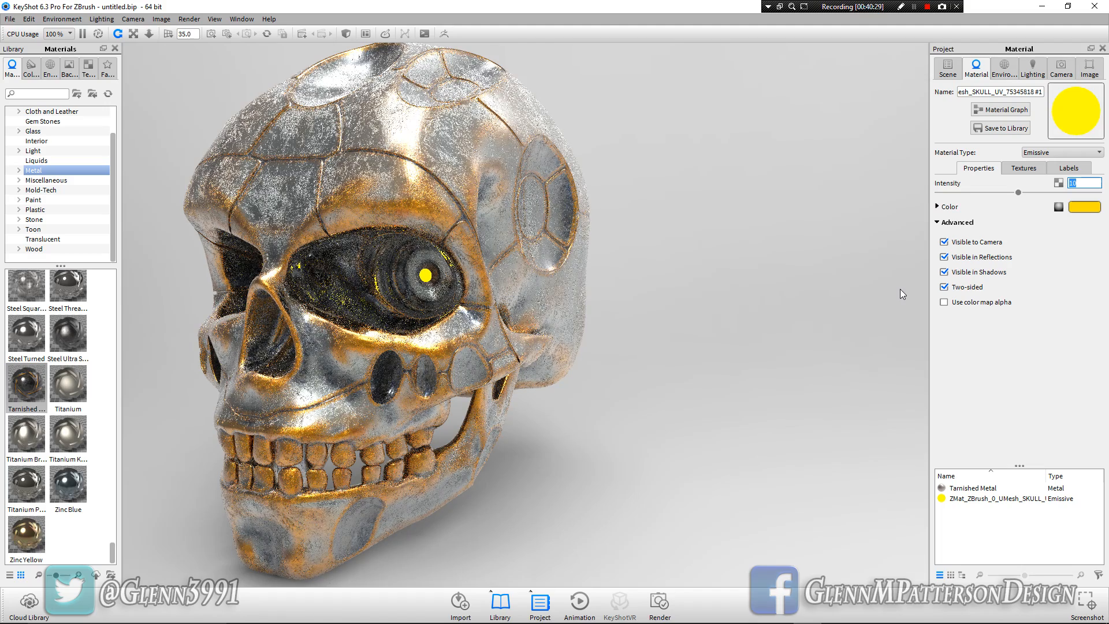
Change the pupils' emissive color to a red-orange with RGB 255, 51, 0
left_click_drag(341, 334, 456, 336)
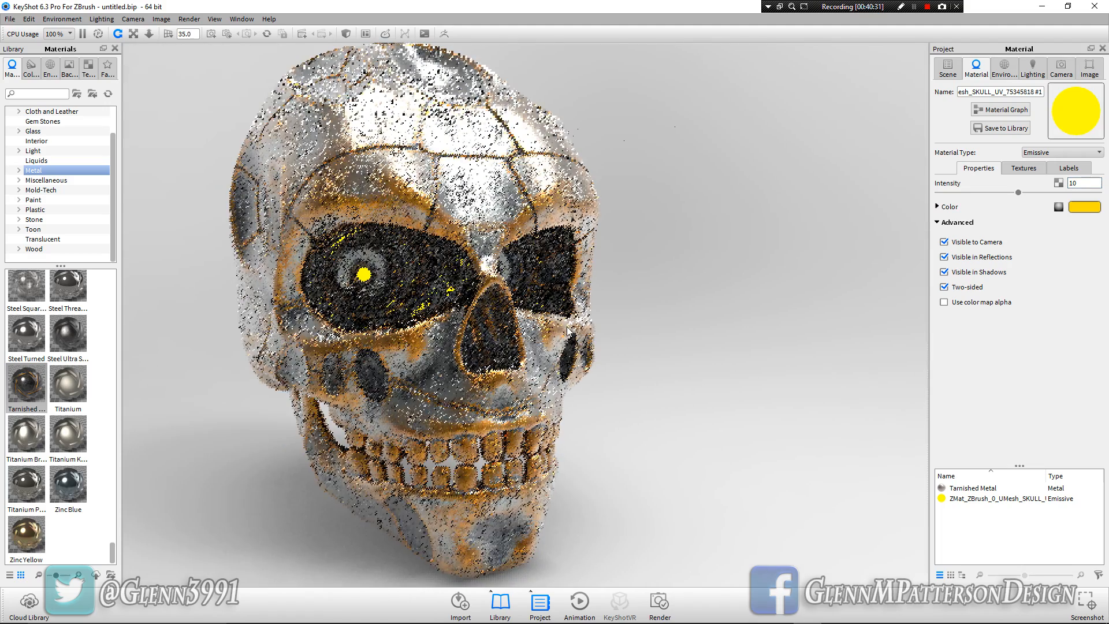
left_click(1085, 208)
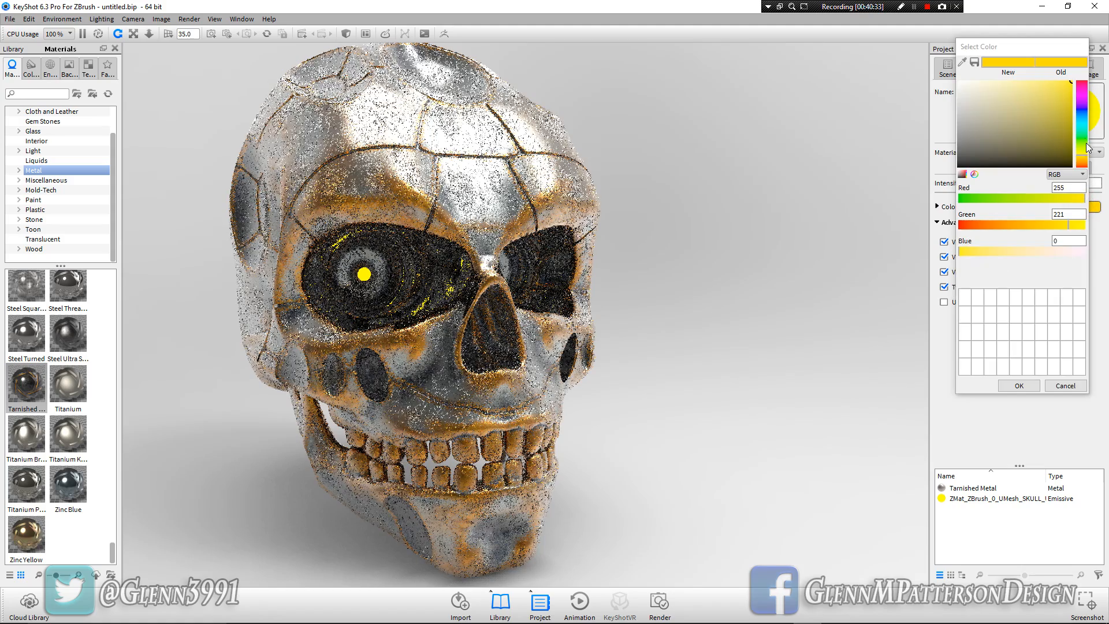
left_click_drag(1082, 165, 1083, 170)
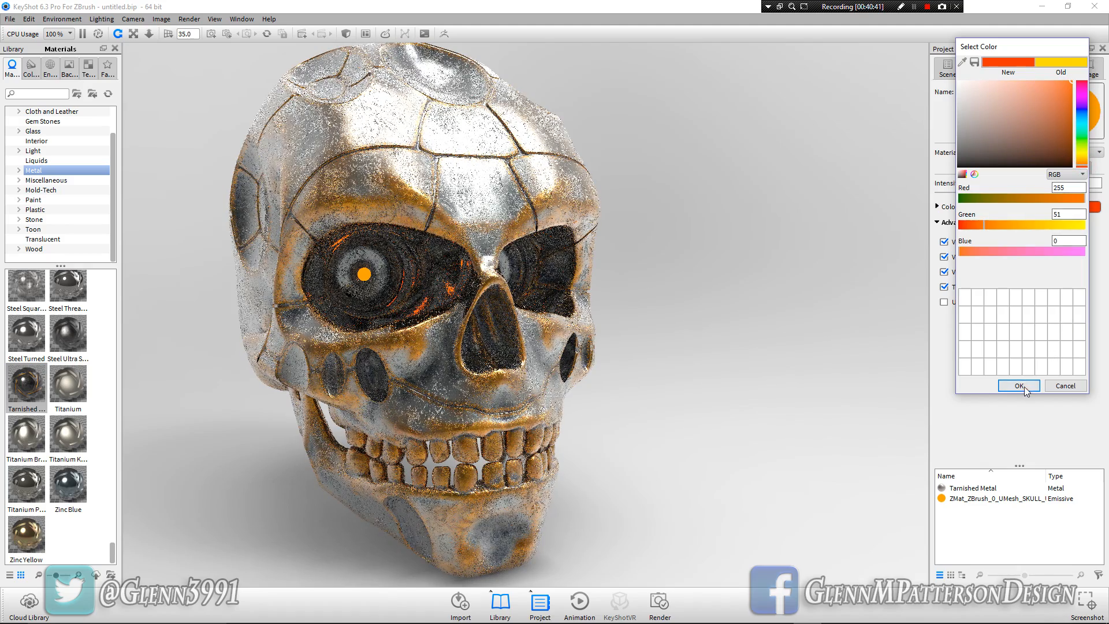
left_click(1021, 386)
Change the pupils' material type to Area Light Diffuse and set its power to 1 Watt
left_click(1040, 154)
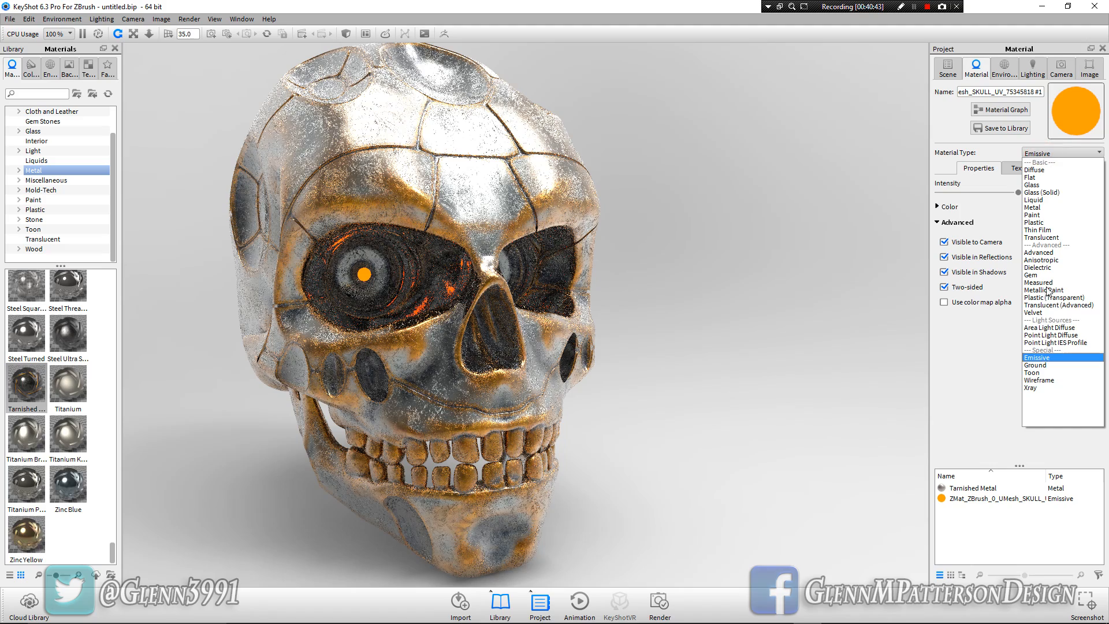
left_click(1046, 330)
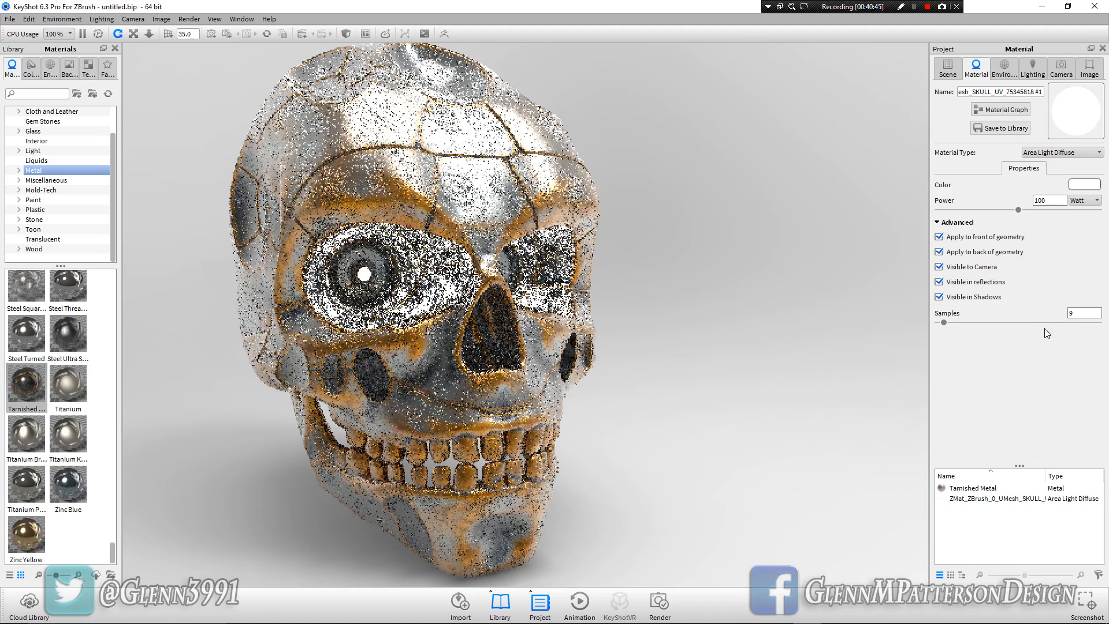
double_click(1043, 201)
type("1")
key("Return")
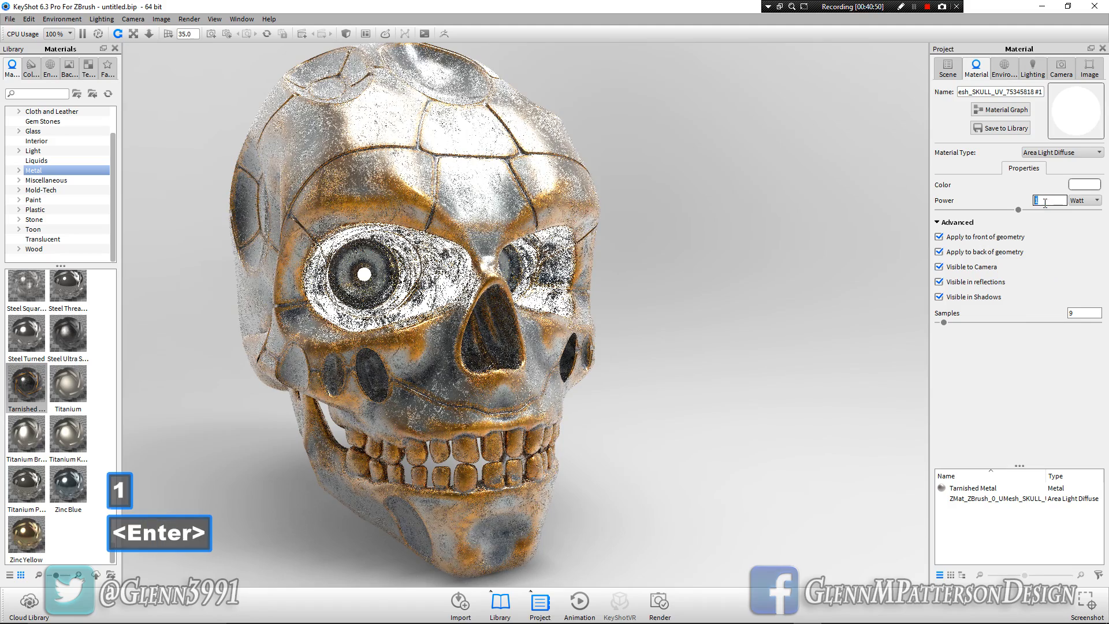
Set the color of the pupils' area light to a saturated orange
left_click(1083, 185)
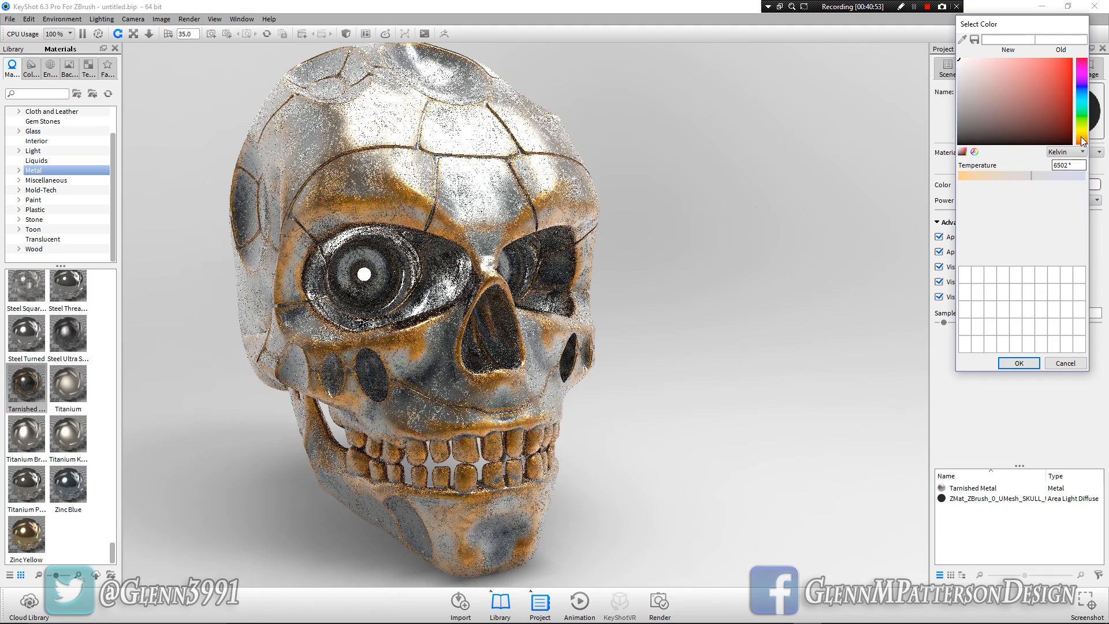
left_click(1081, 137)
left_click_drag(1033, 65, 1086, 61)
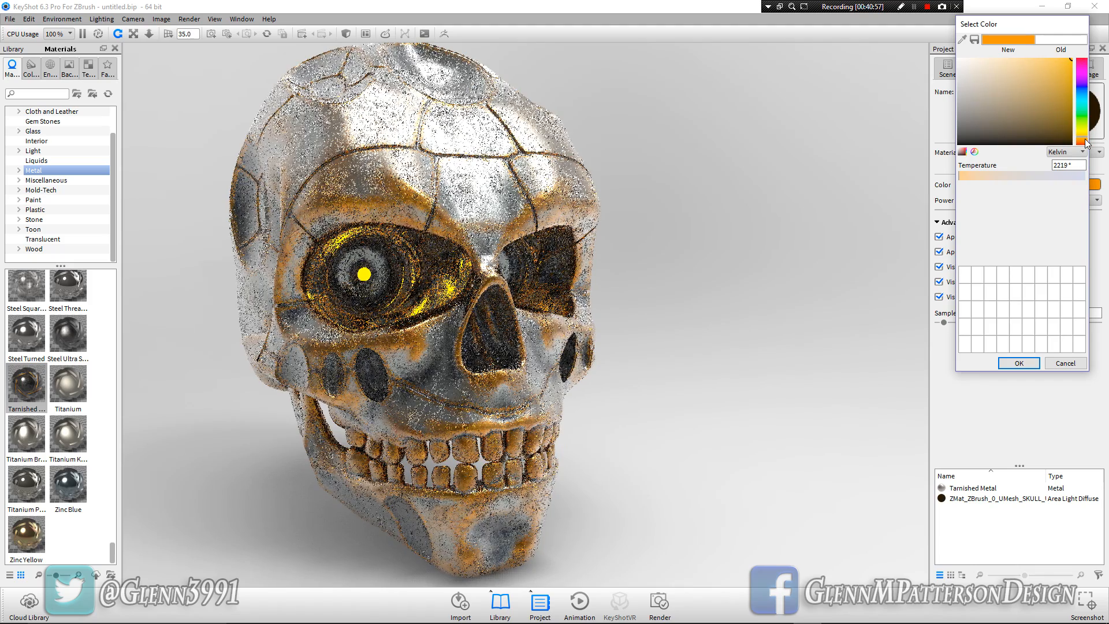
left_click(1081, 143)
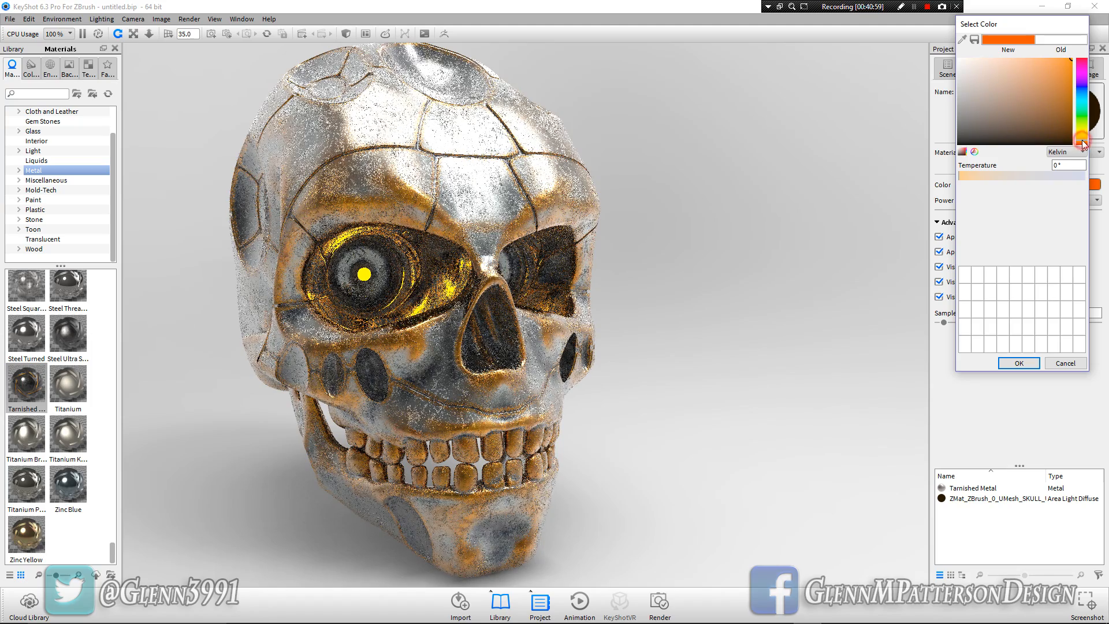
left_click(1017, 363)
Apply the Dosch-Studio2_2k environment from the library to the scene
left_click_drag(686, 418, 652, 416)
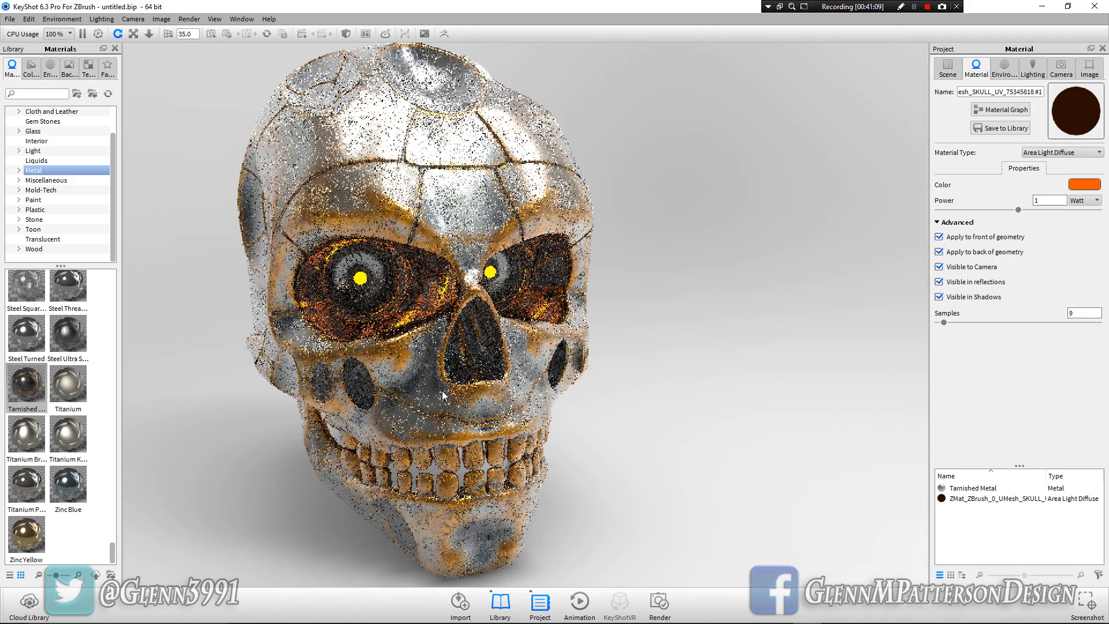
left_click_drag(479, 387, 540, 398)
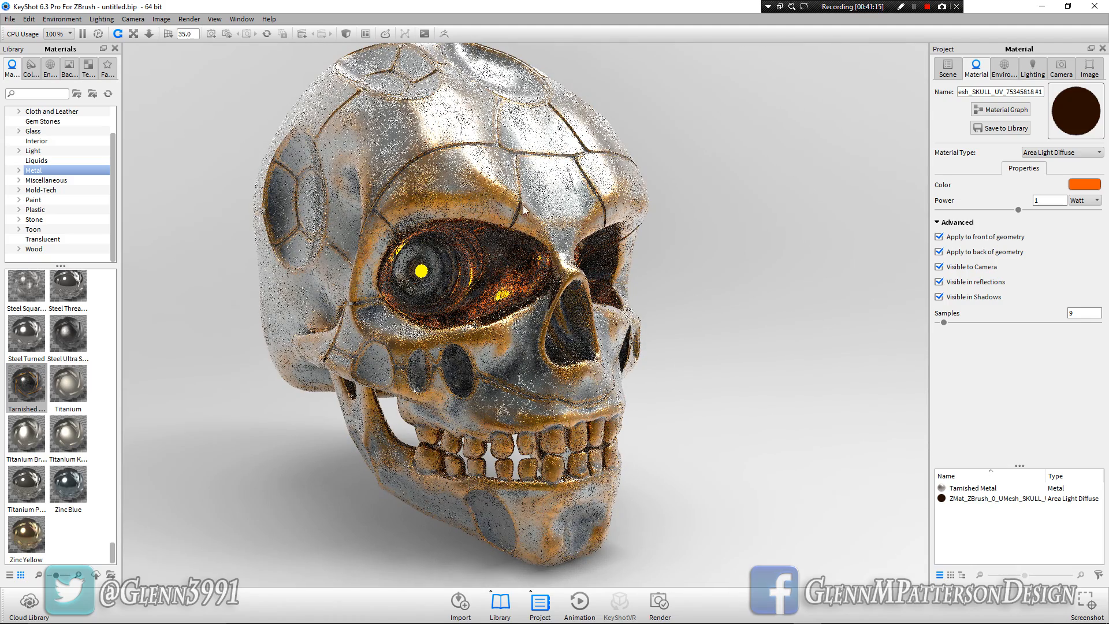
left_click(49, 68)
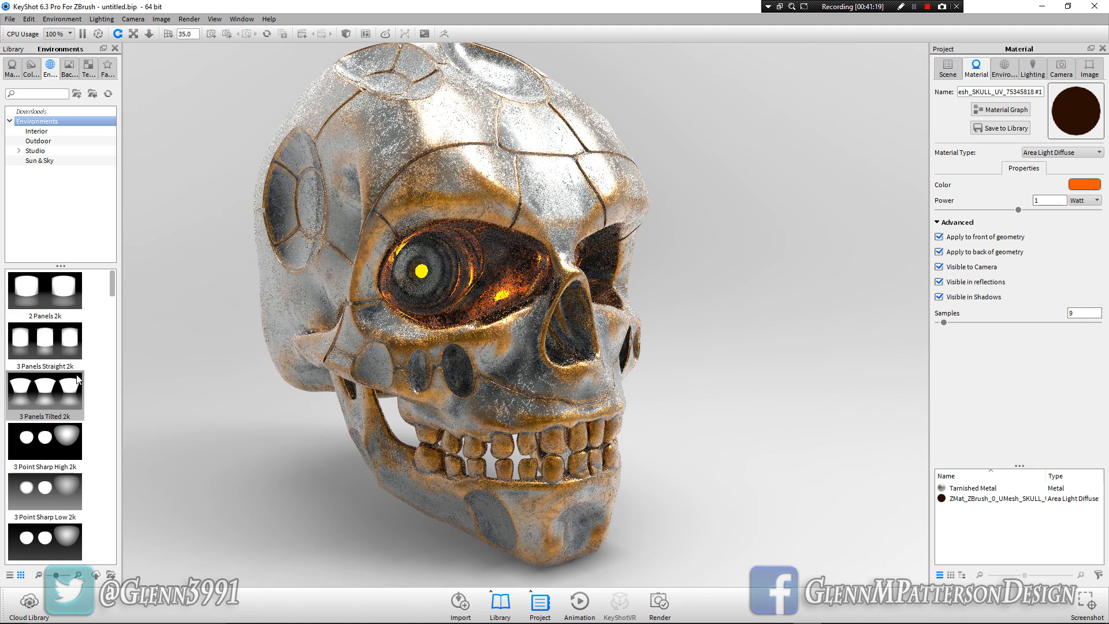
scroll(83, 373, "down", 5)
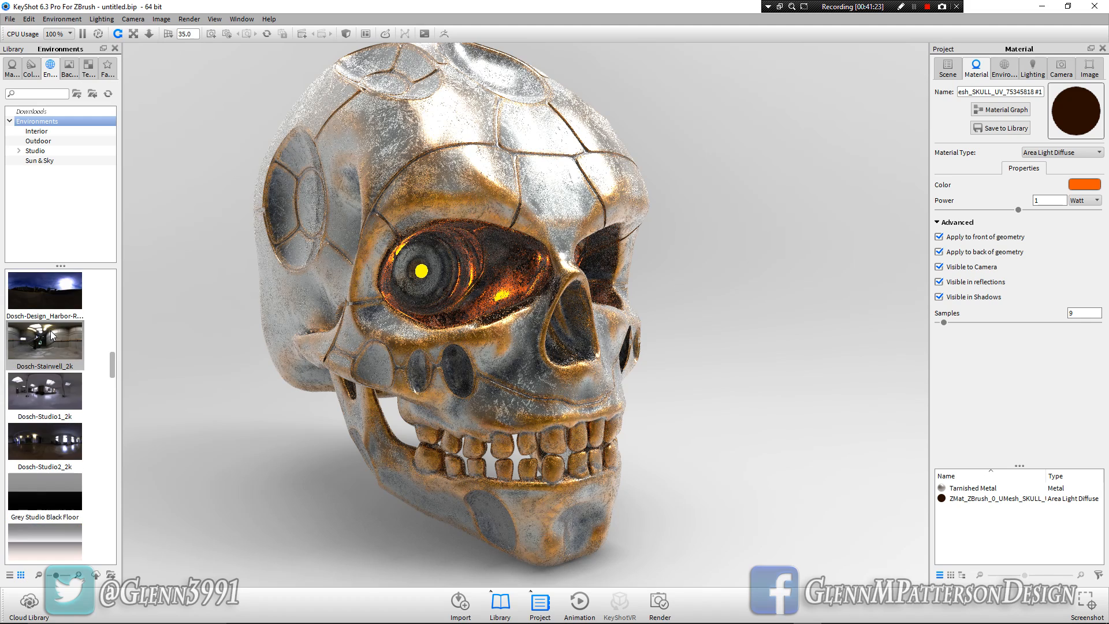
left_click_drag(45, 295, 189, 420)
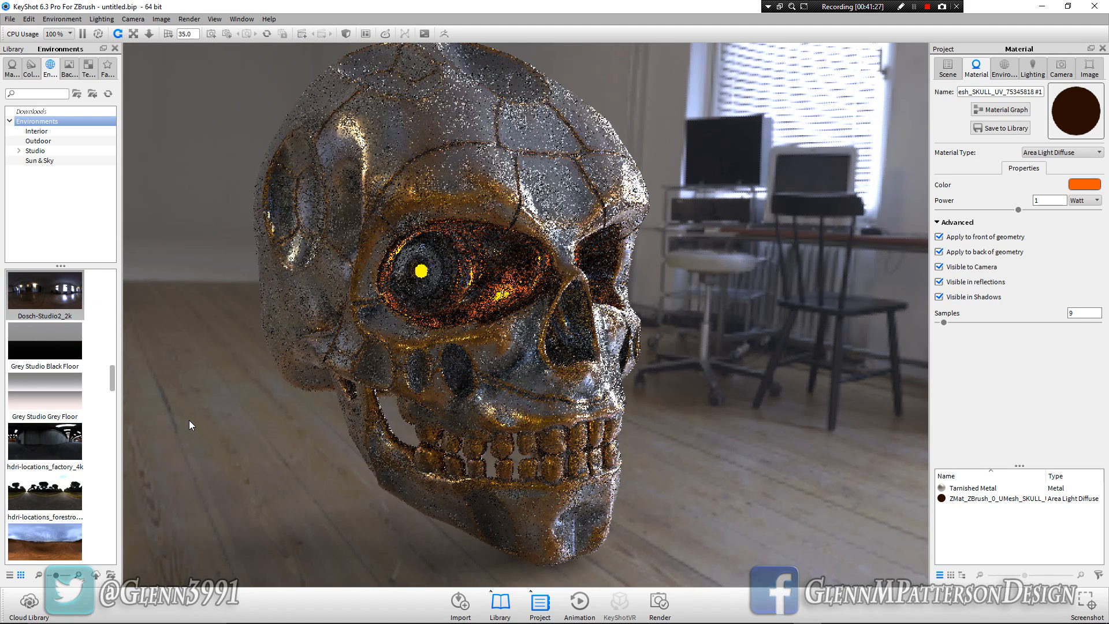
Light the scene with the Dosch-Stairwell_2k environment and rotate it to 235.25 so the stairs sit behind the skull
scroll(61, 396, "down", 2)
scroll(61, 397, "up", 3)
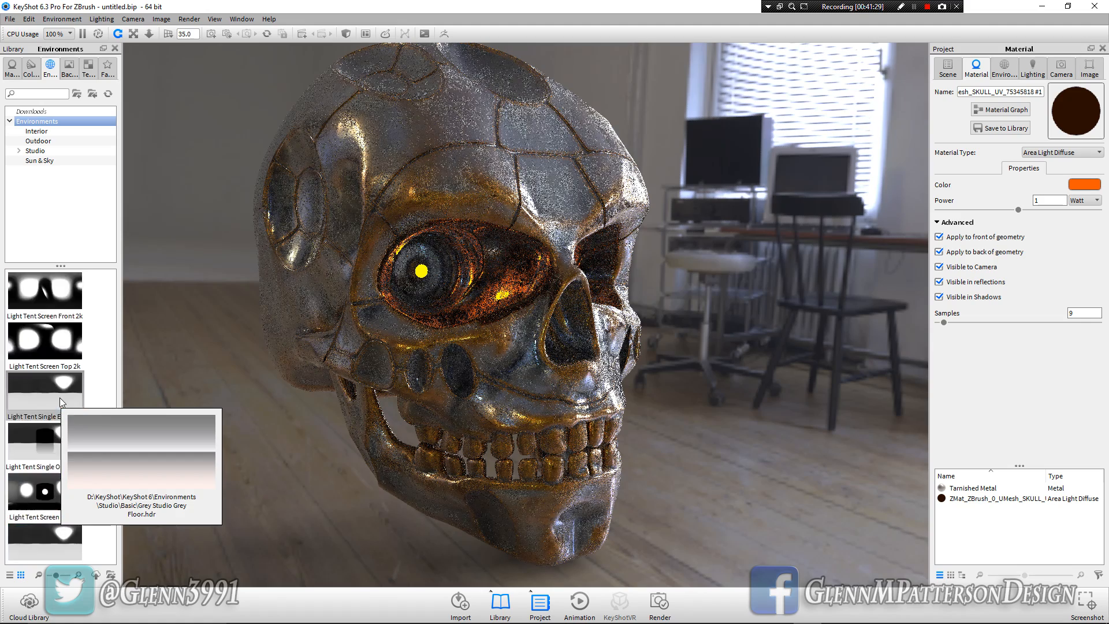
scroll(52, 346, "up", 3)
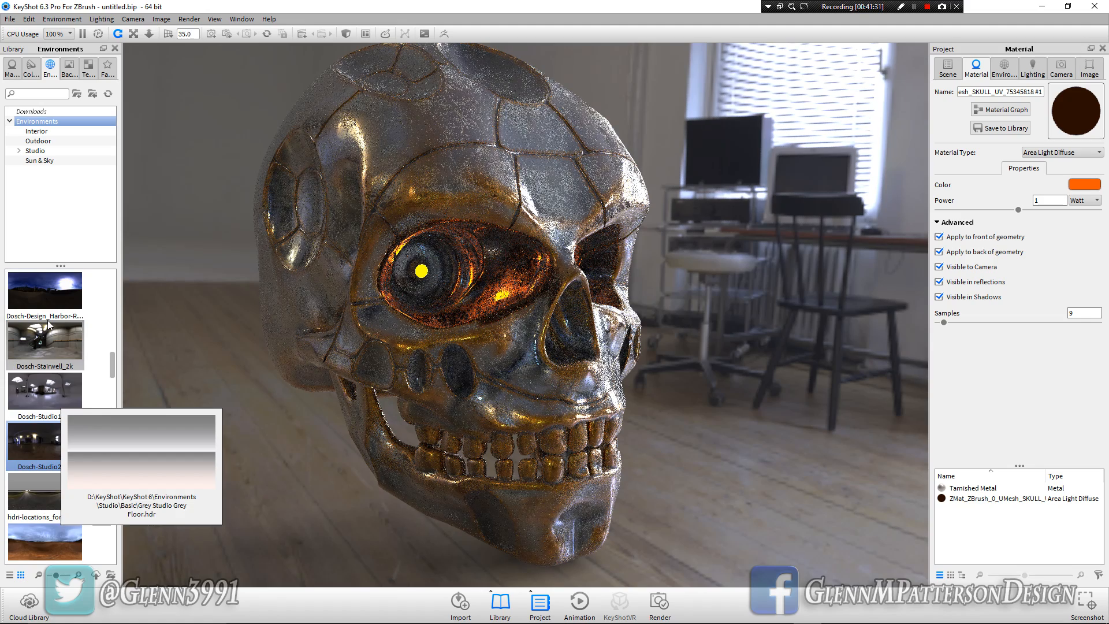
left_click_drag(36, 350, 220, 420)
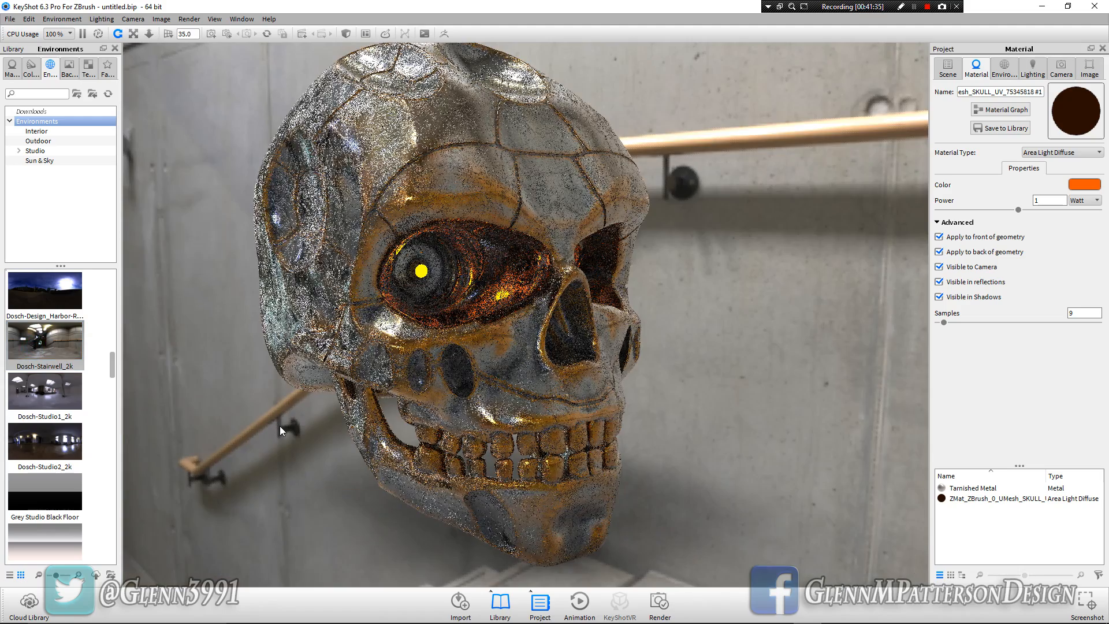
key("ctrl")
left_click_drag(763, 465, 218, 470, "ctrl")
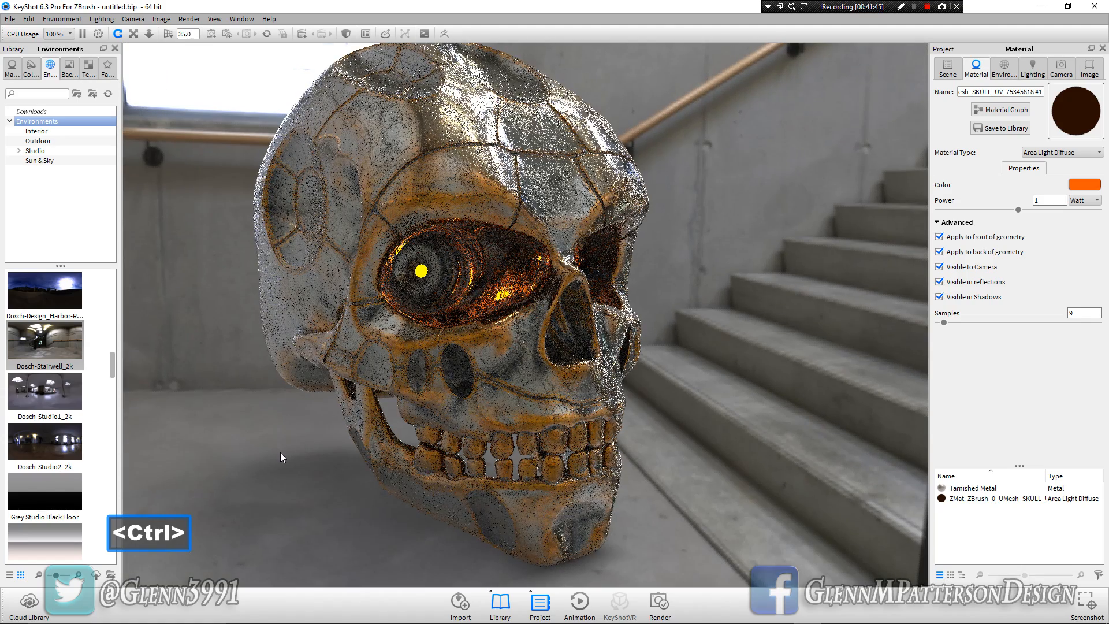
mouse_move(307, 439)
middle_mouse_down()
mouse_move(304, 470)
mouse_move(306, 457)
middle_mouse_up()
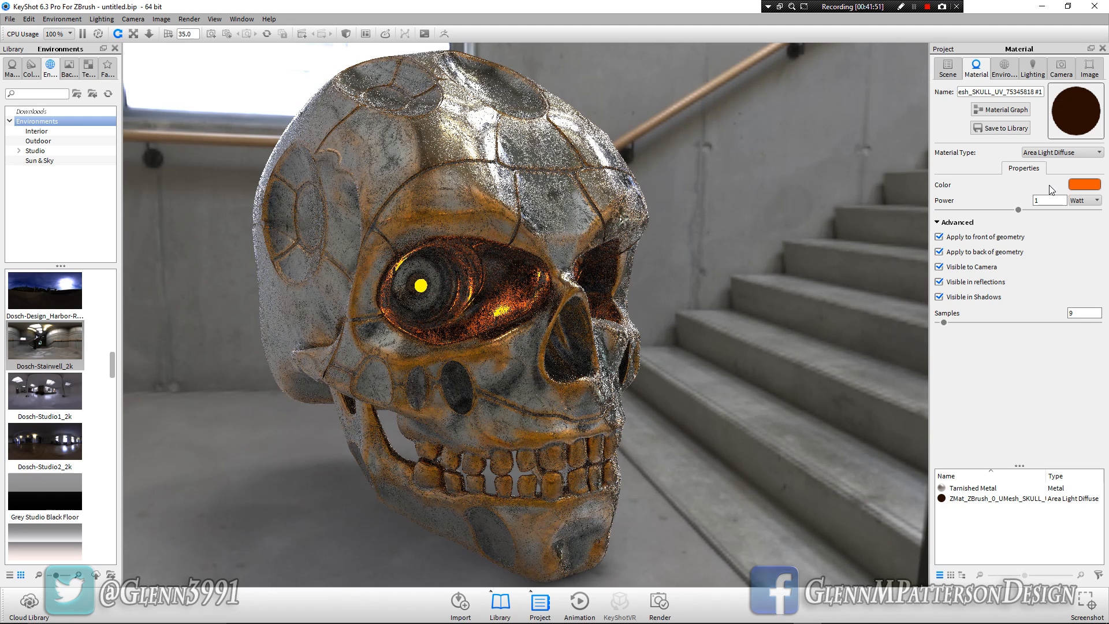
Set the environment background to a solid gray with RGB 129, 129, 129 and enable ground reflections
left_click(1005, 70)
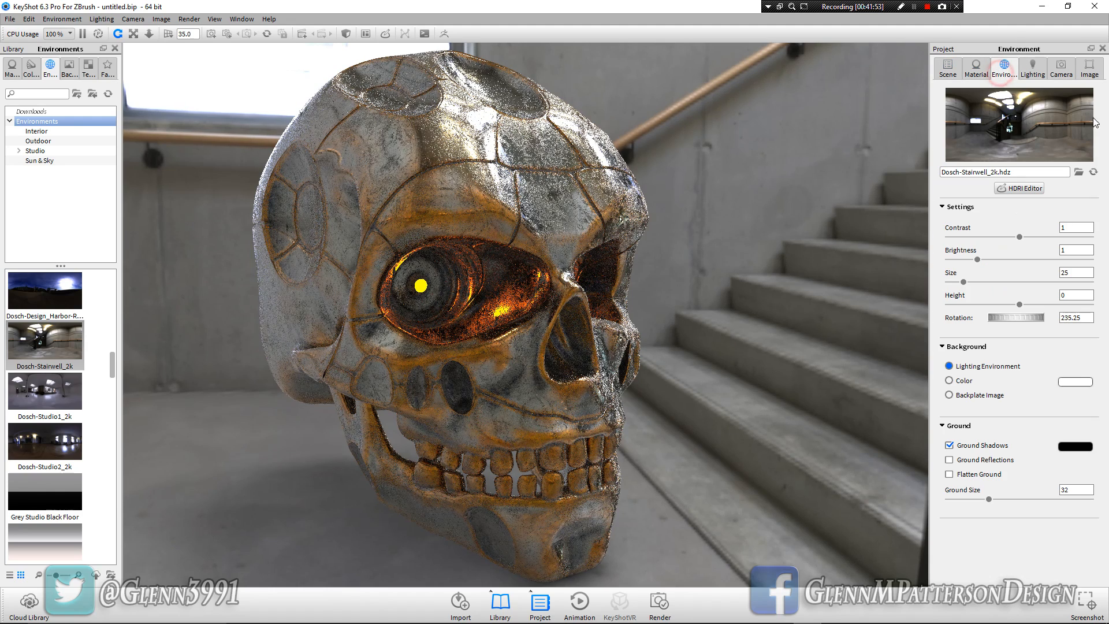
left_click(1034, 72)
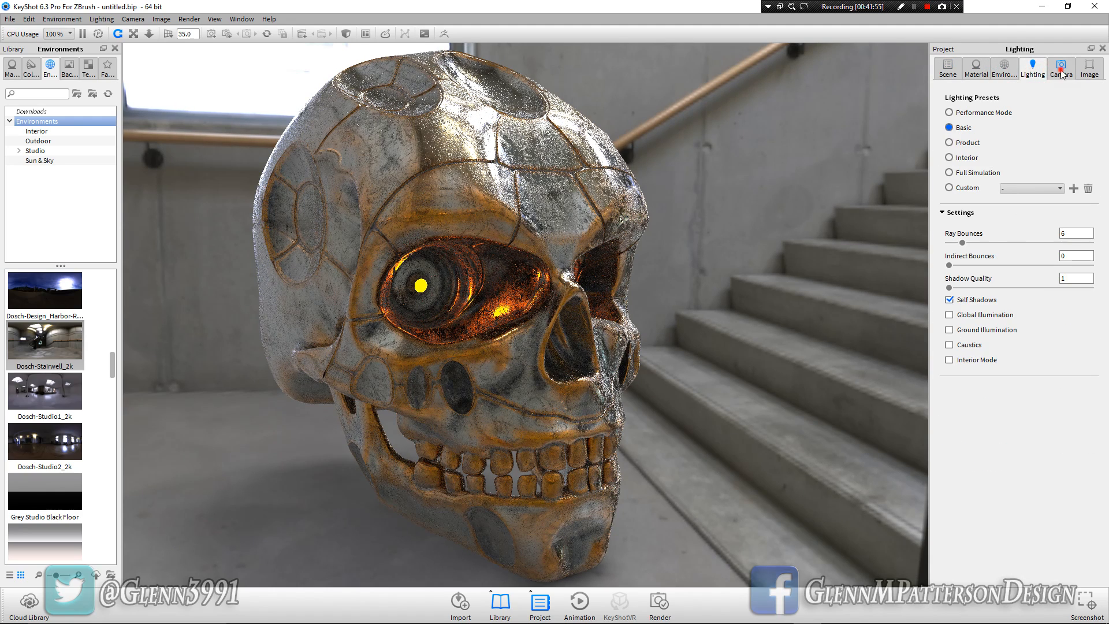
left_click(1062, 71)
left_click(1006, 74)
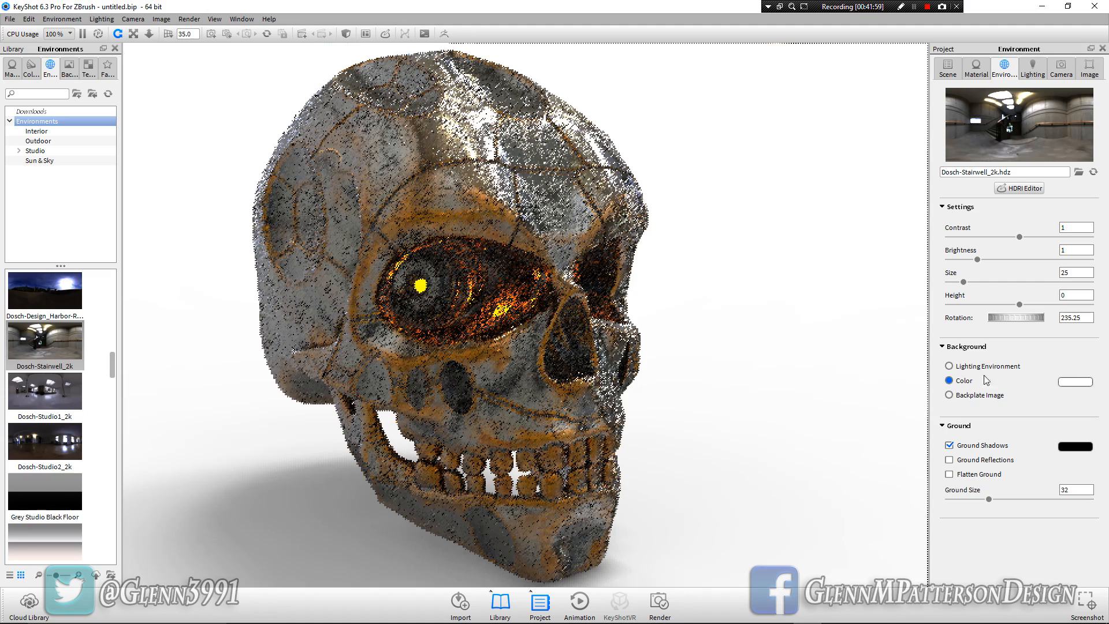
left_click(1075, 382)
left_click(959, 301)
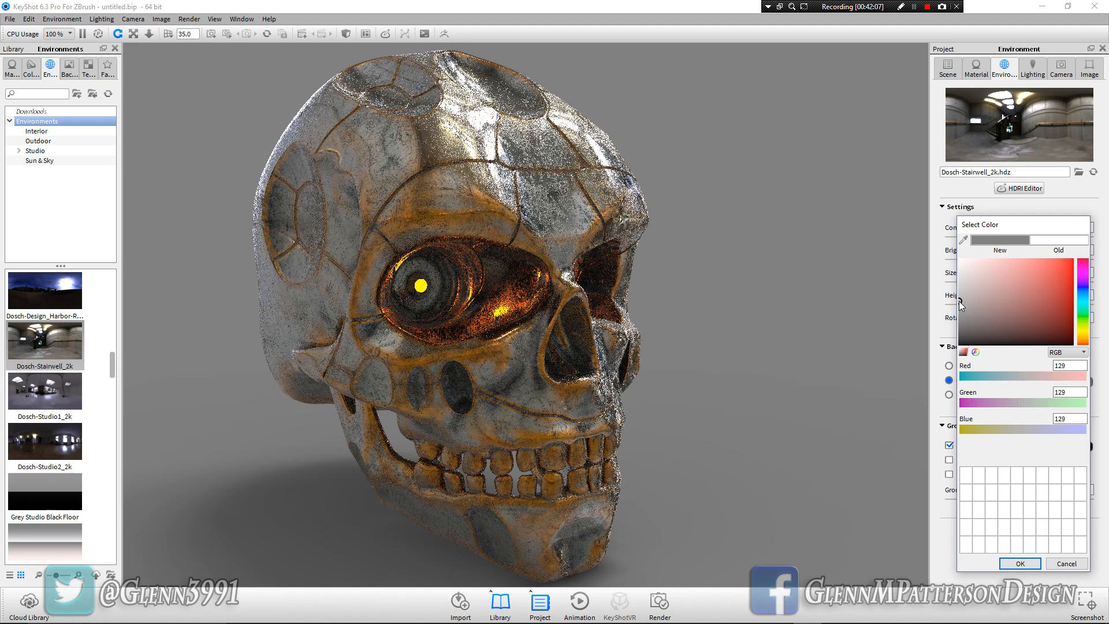
left_click(1020, 563)
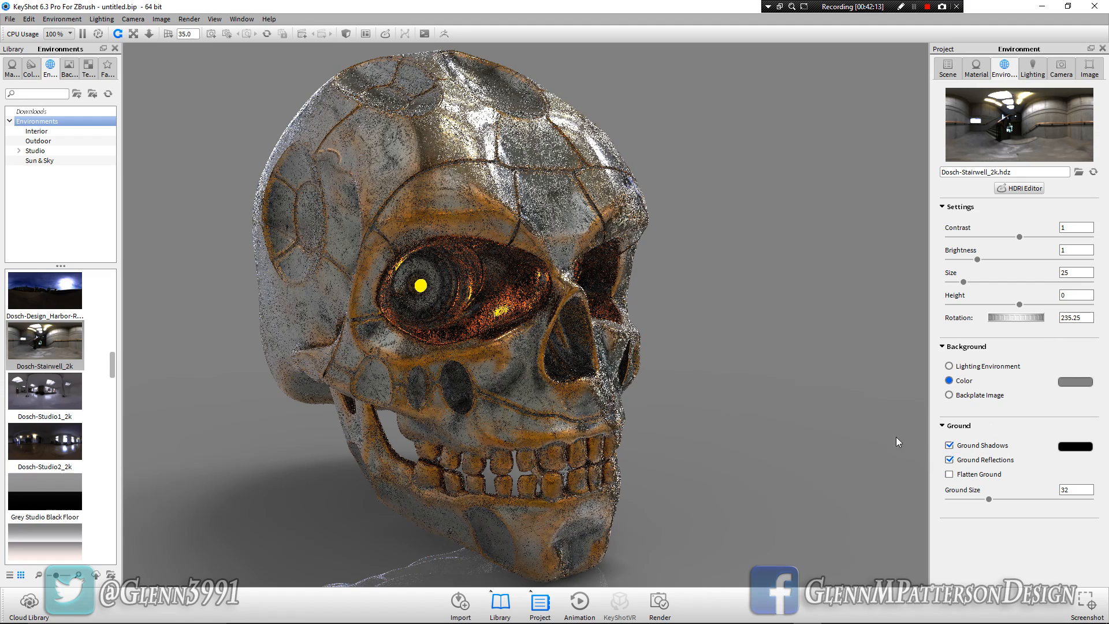
scroll(700, 427, "down", 1)
scroll(700, 427, "down", 1)
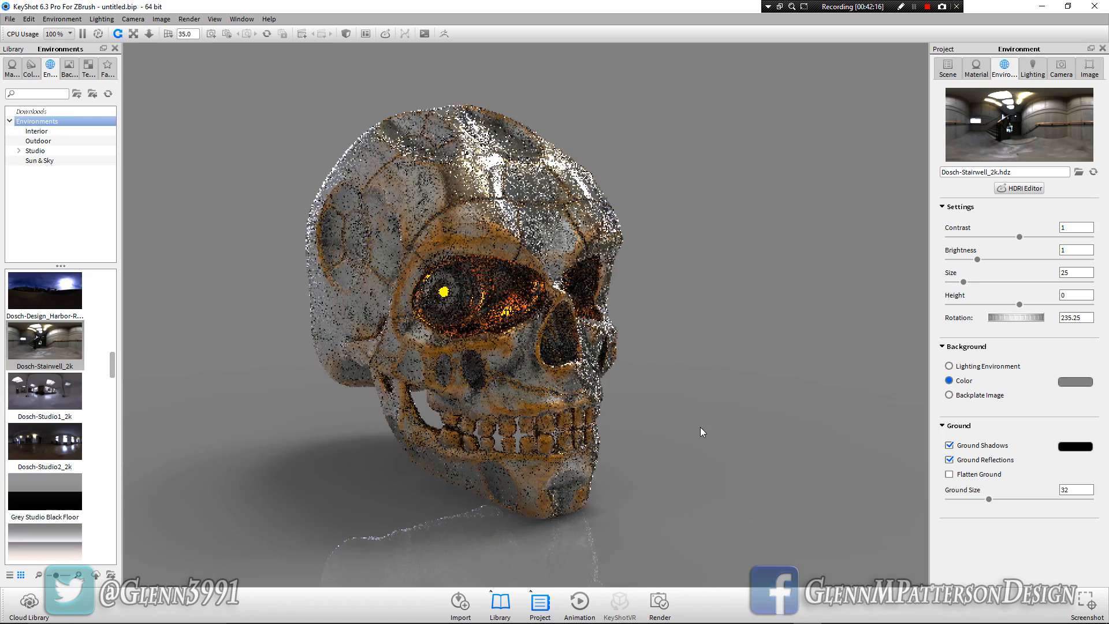
scroll(701, 427, "up", 2)
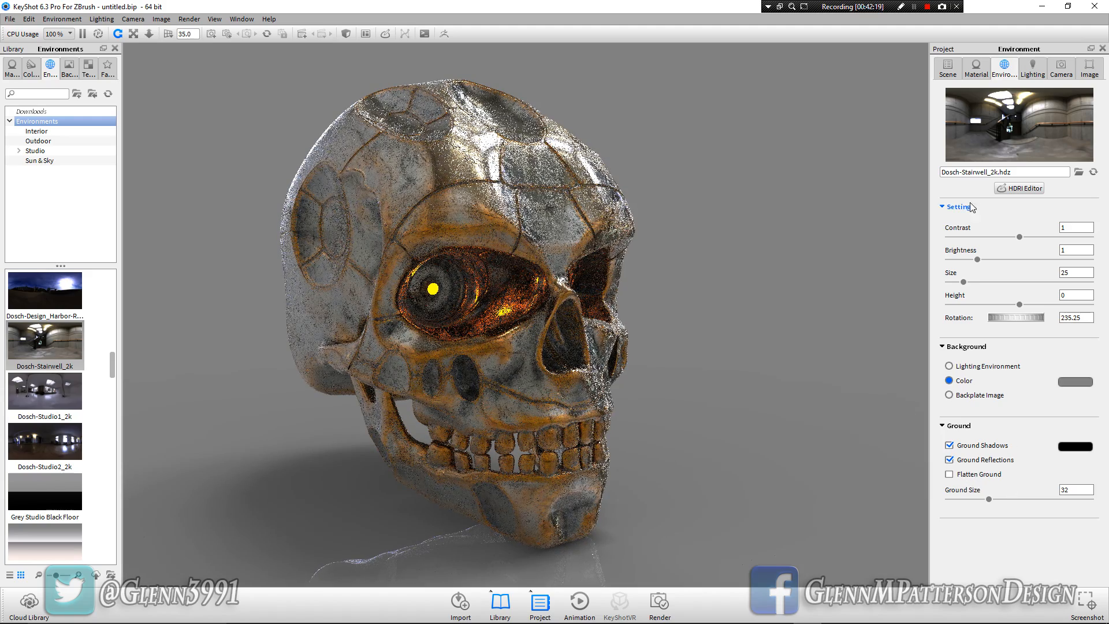
Add a sphere primitive to the scene
left_click(59, 19)
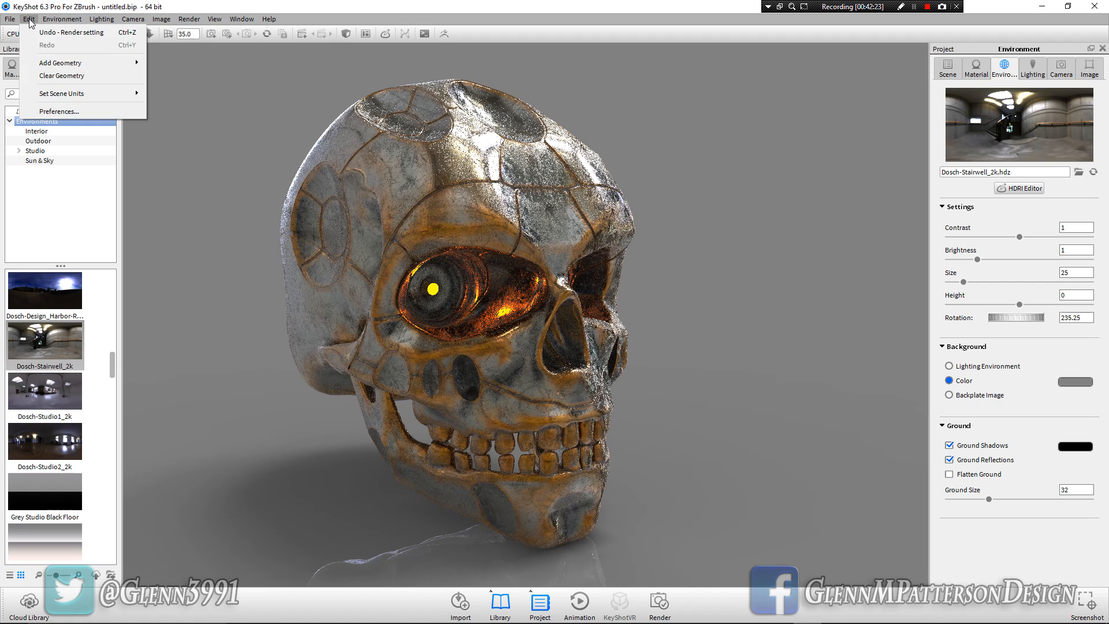
mouse_move(29, 19)
mouse_move(43, 63)
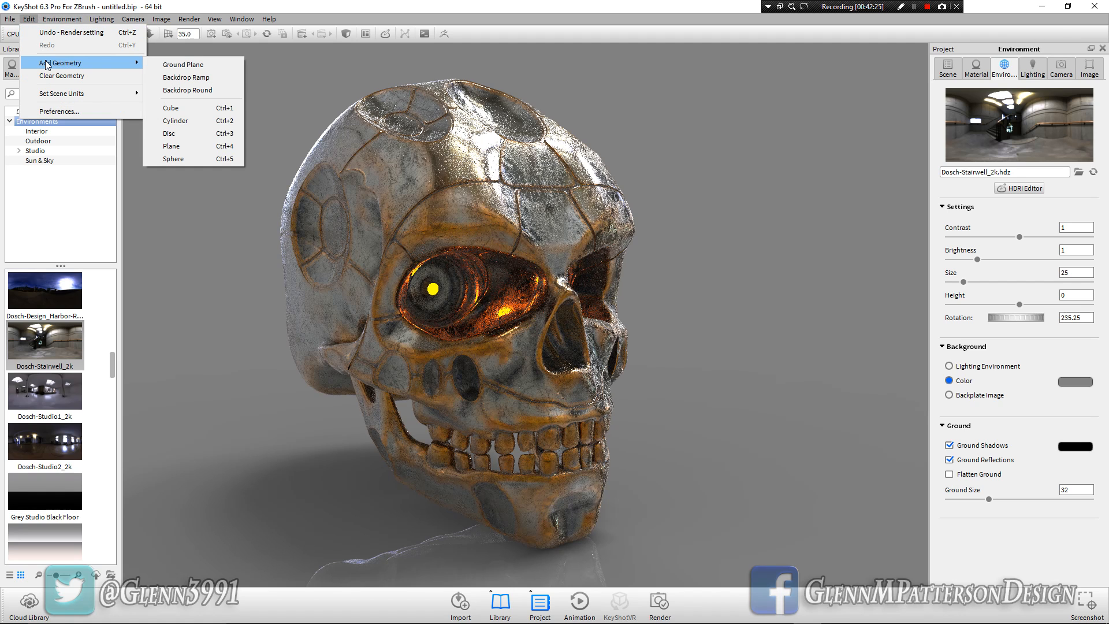
left_click(183, 159)
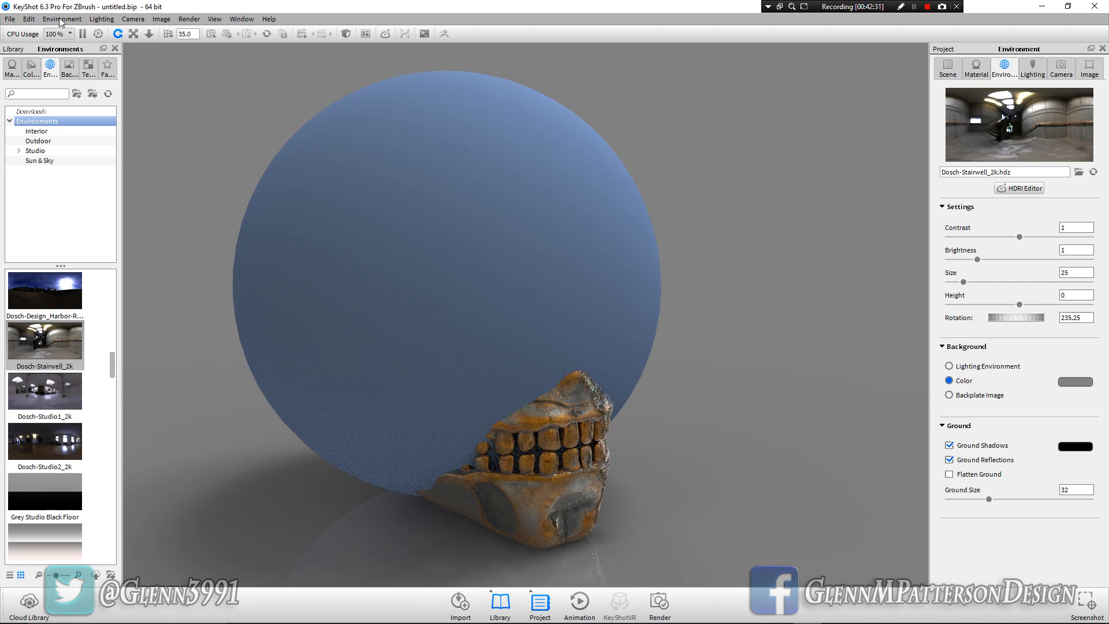
Scale the sphere to 0.214 and move it beside the skull's jaw at X 1.1112, Y 0.3992
left_click(947, 68)
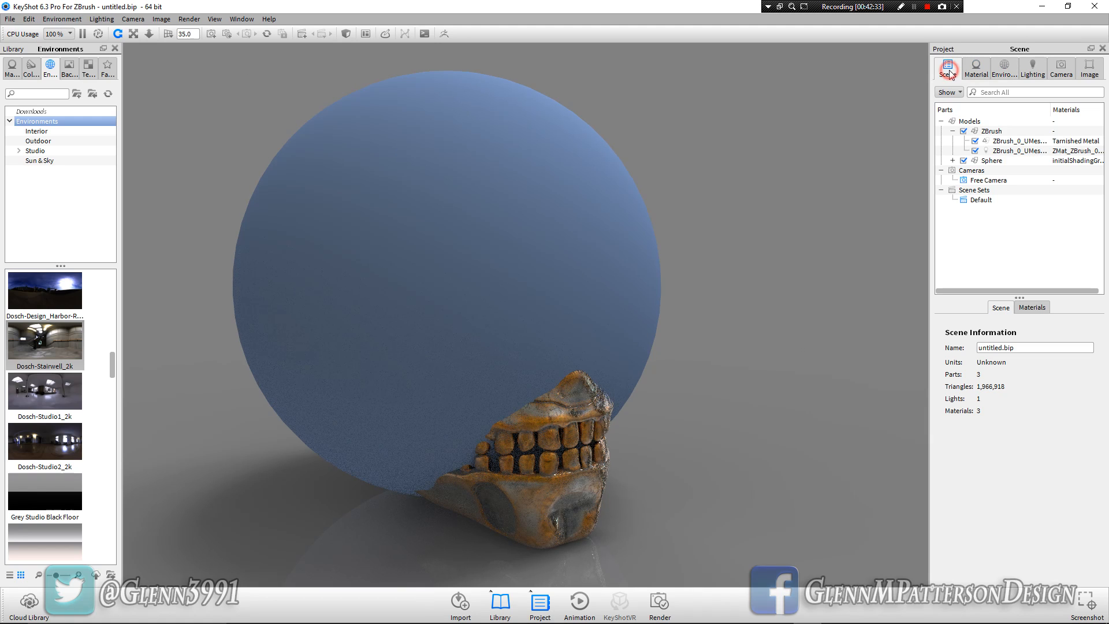
left_click(999, 162)
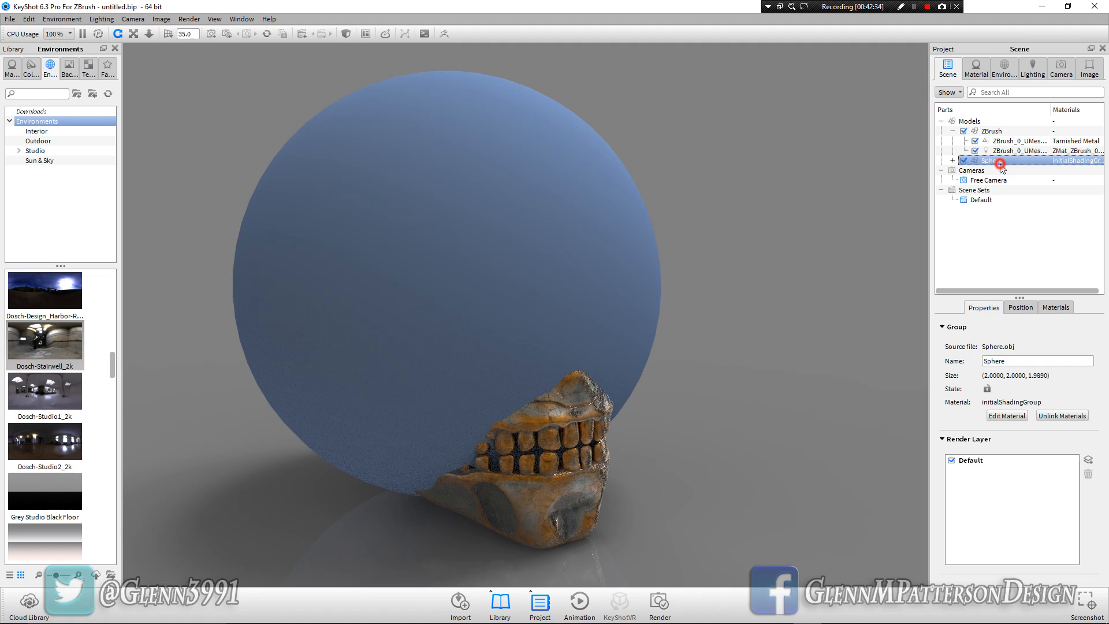
right_click(564, 267)
left_click(601, 368)
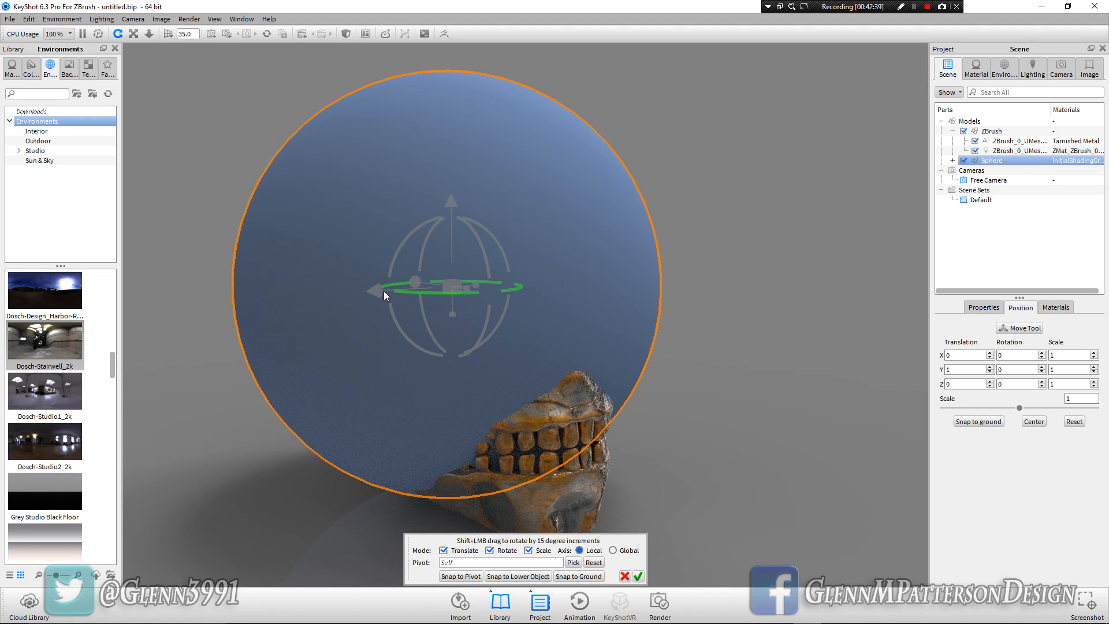
left_click_drag(379, 291, 107, 293)
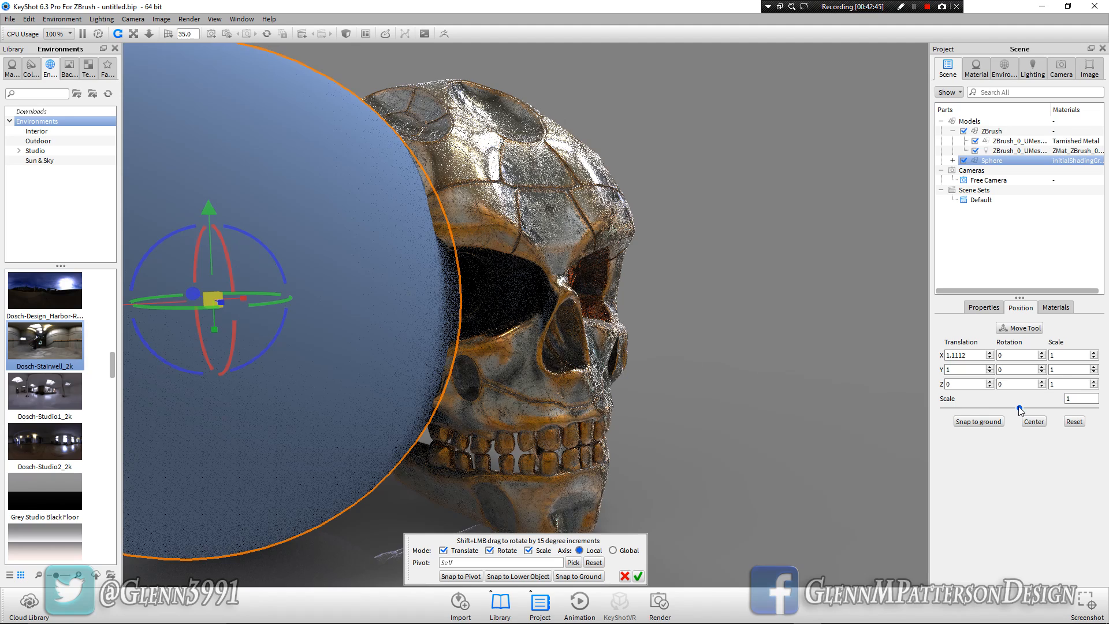
left_click_drag(1018, 407, 958, 409)
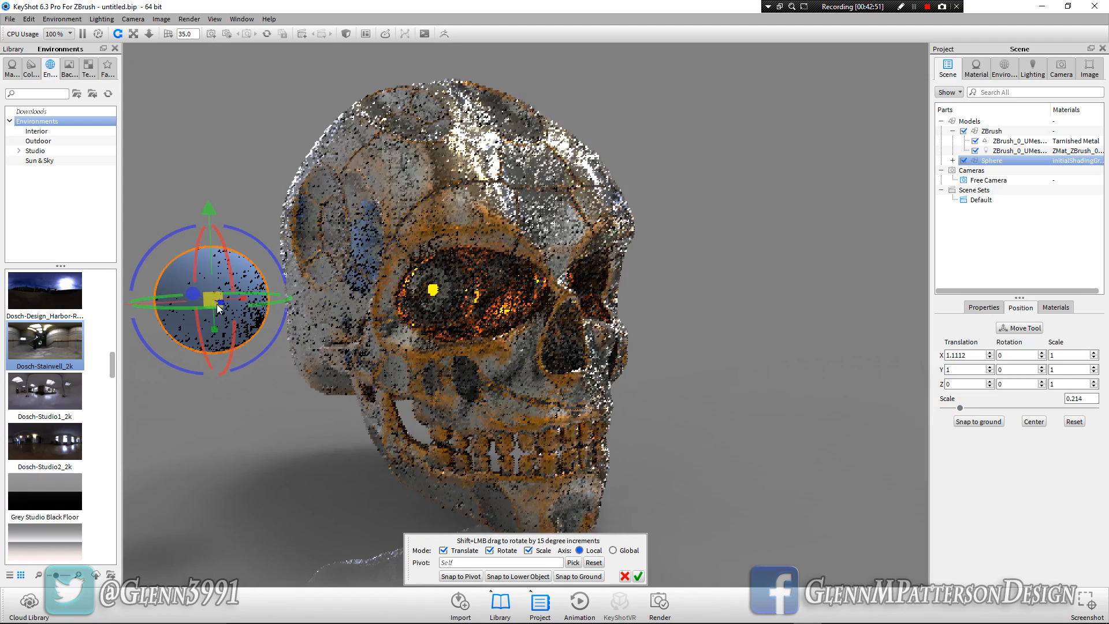
left_click_drag(209, 207, 199, 363)
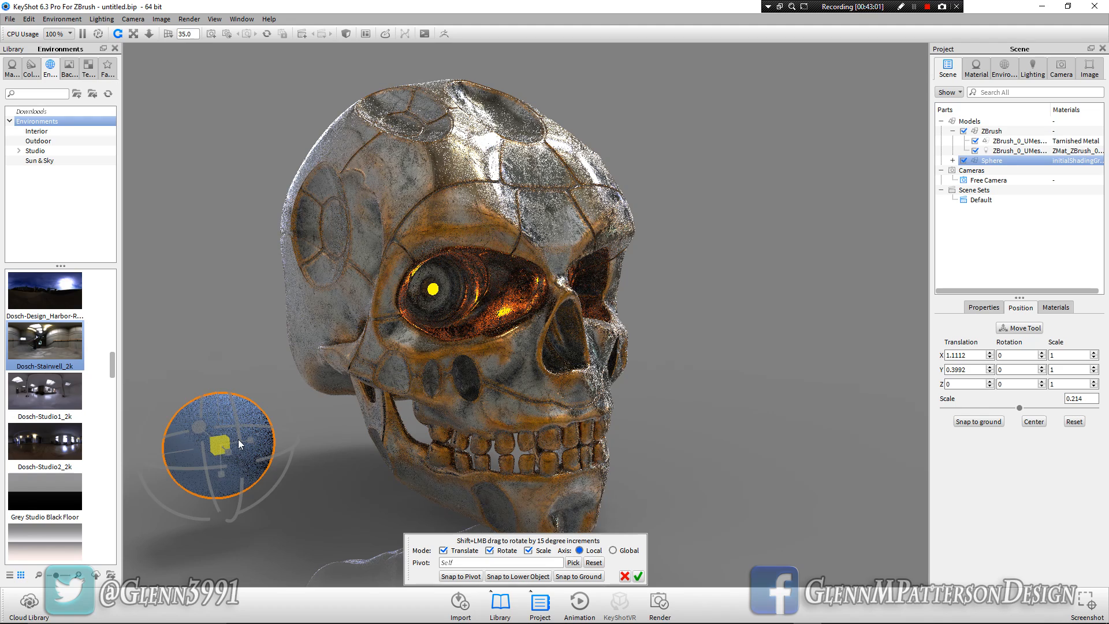
left_click(637, 576)
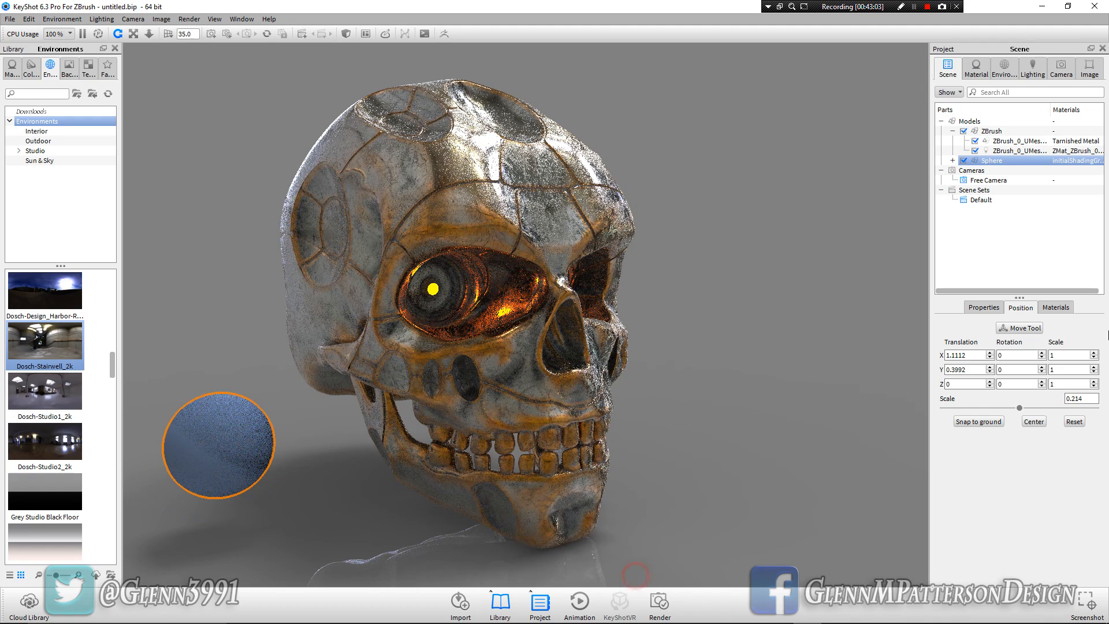
Change the sphere's material to Area Light Diffuse with a power of 20 Watt
left_click(1012, 160)
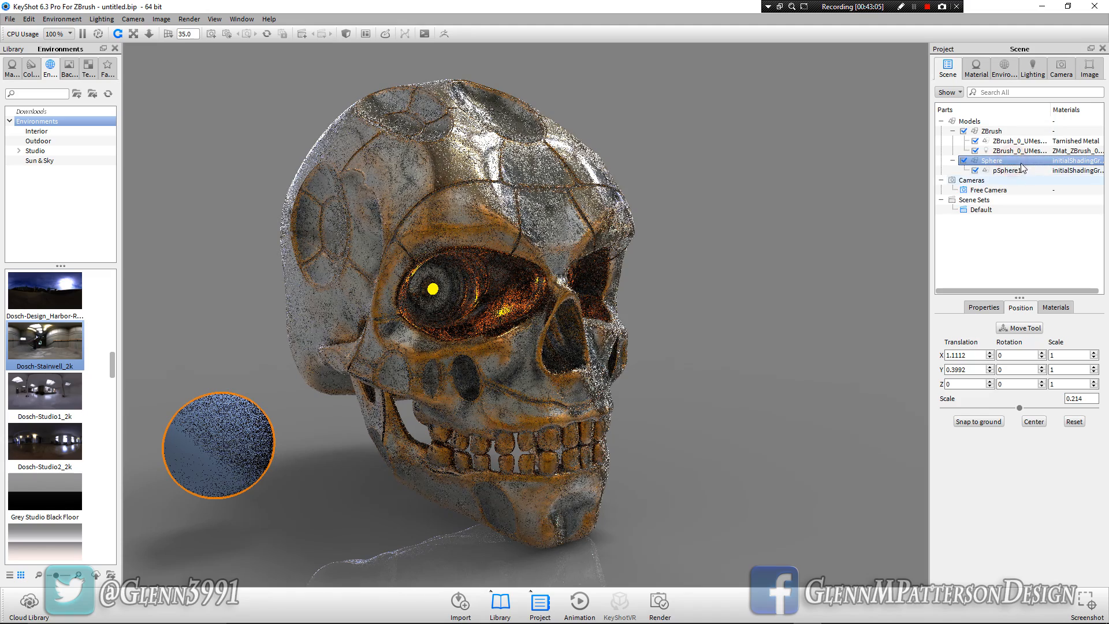
double_click(1017, 162)
left_click(1067, 152)
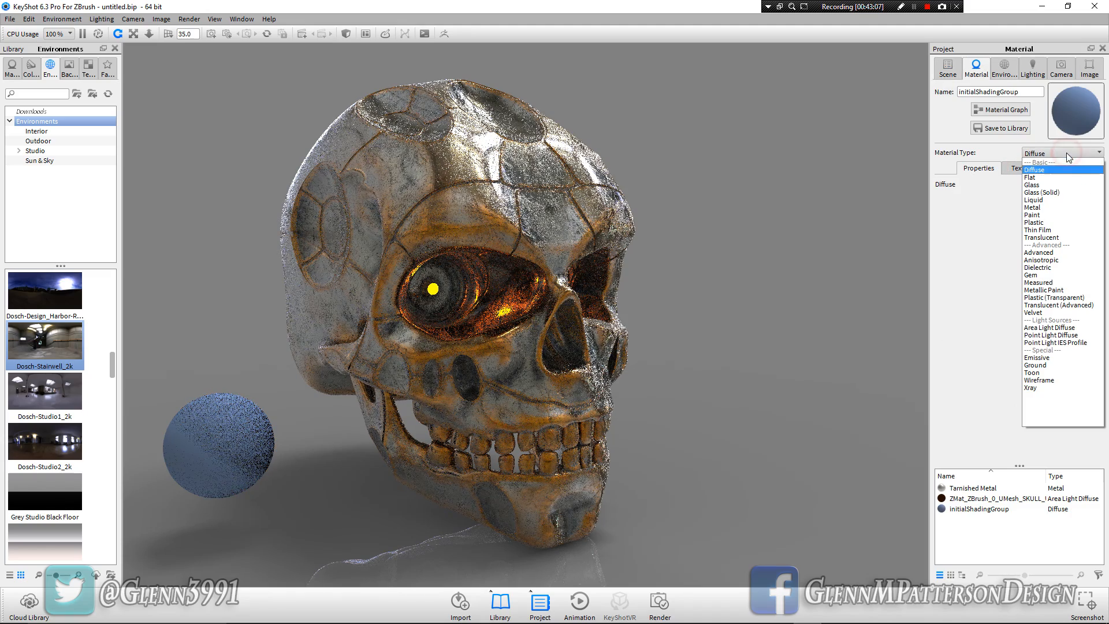
left_click(1063, 327)
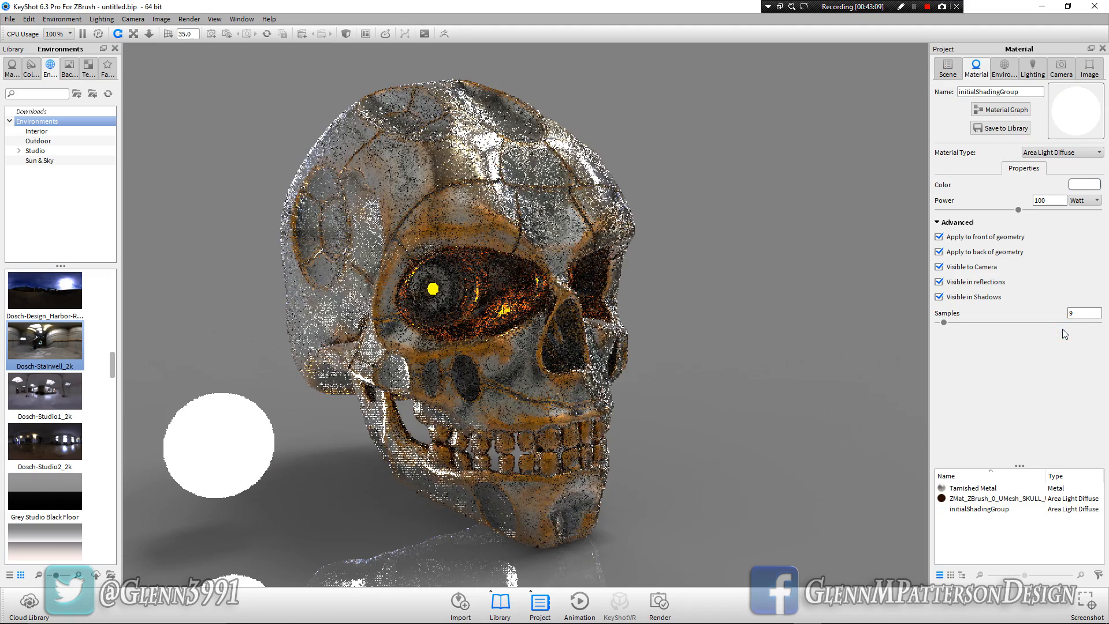
double_click(1052, 200)
type("20")
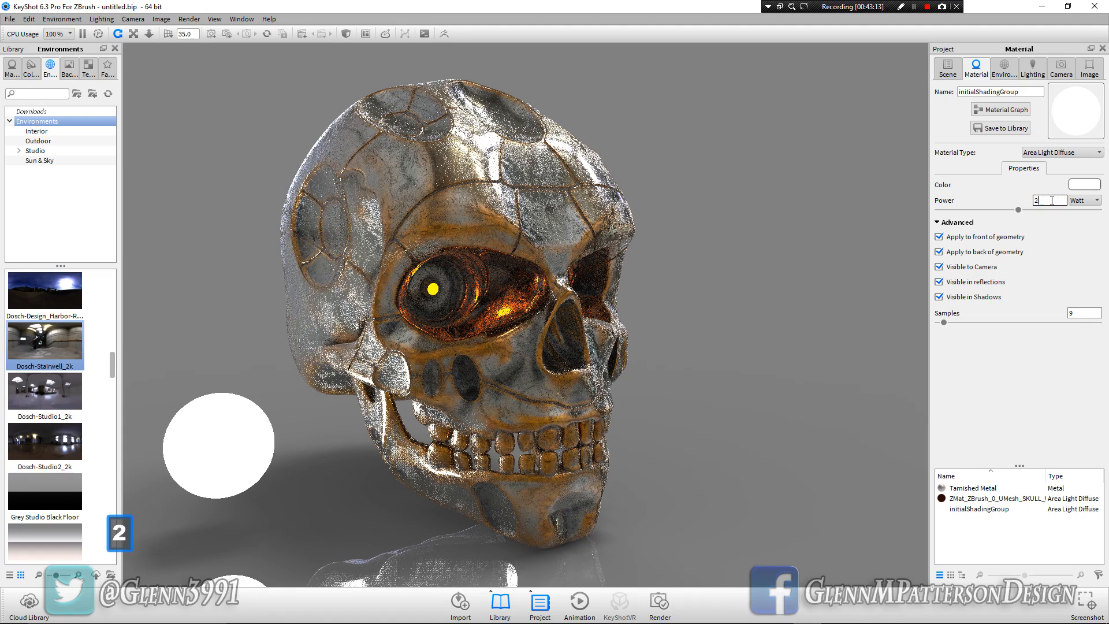
key("Return")
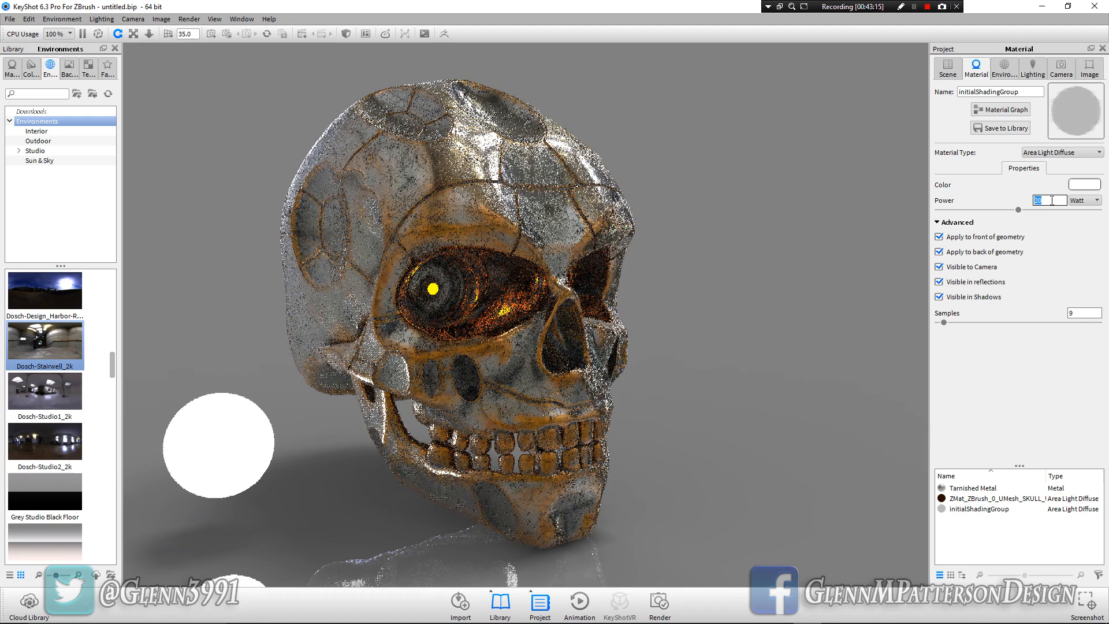
Move the light sphere up beside the skull's forehead and bring it forward toward the camera
left_click(228, 459)
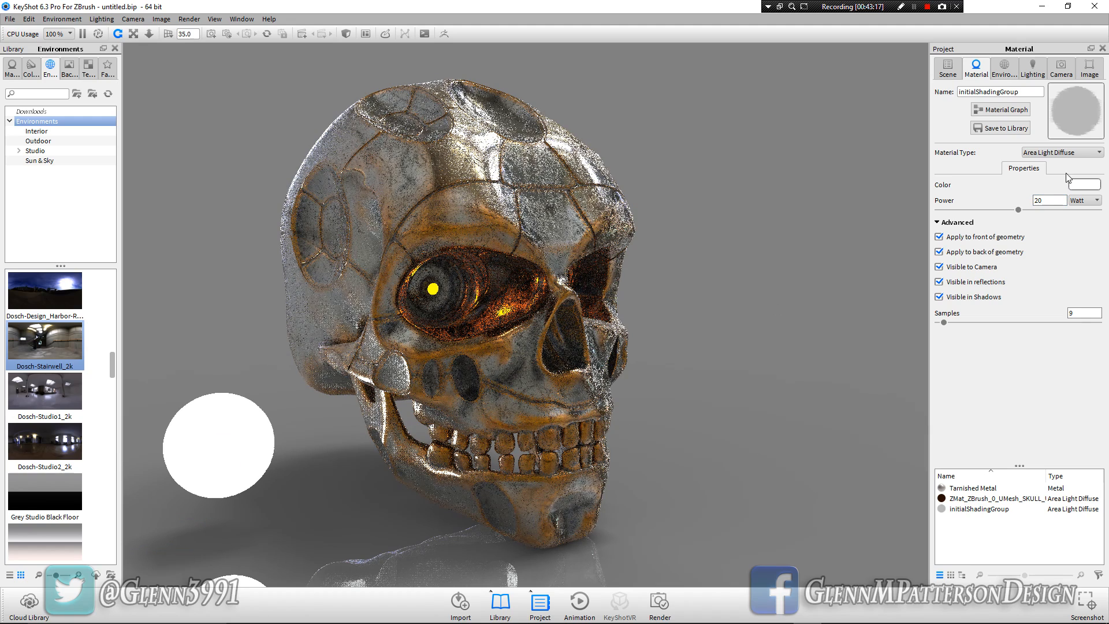
right_click(239, 460)
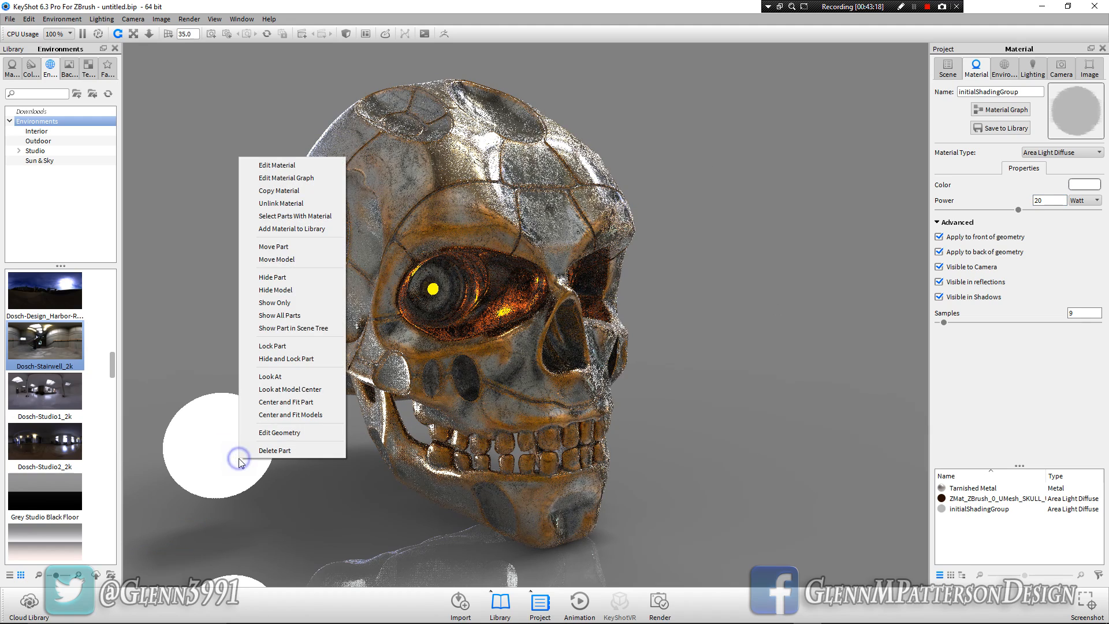
left_click(276, 259)
left_click_drag(197, 428, 376, 488)
left_click_drag(251, 392, 278, 50)
left_click_drag(143, 125, 157, 124)
left_click_drag(112, 125, 110, 125)
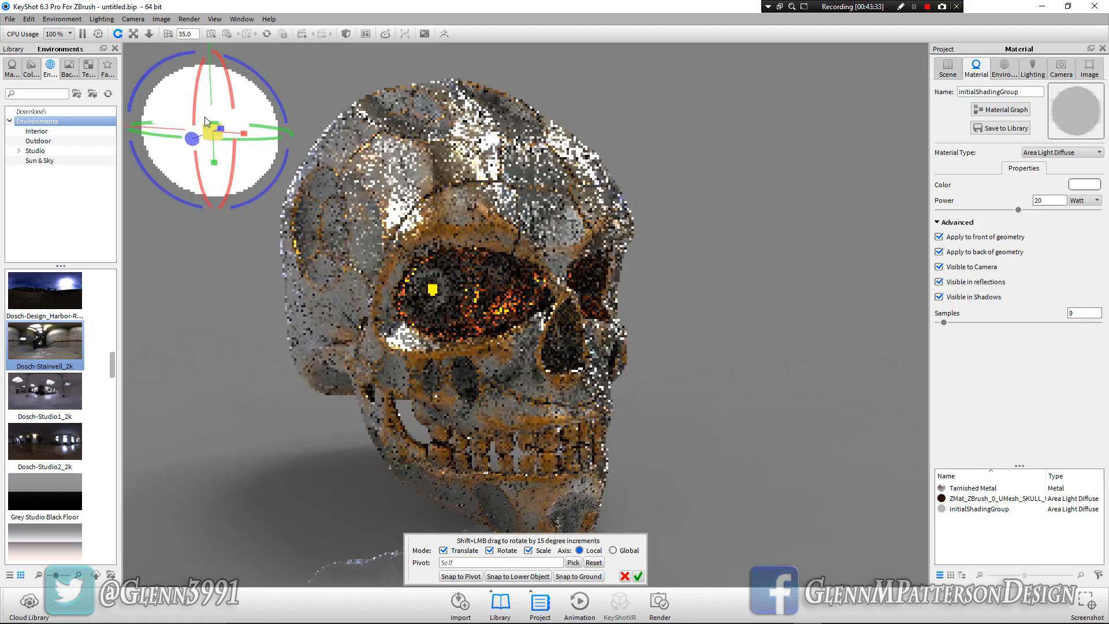
left_click_drag(191, 140, 434, 119)
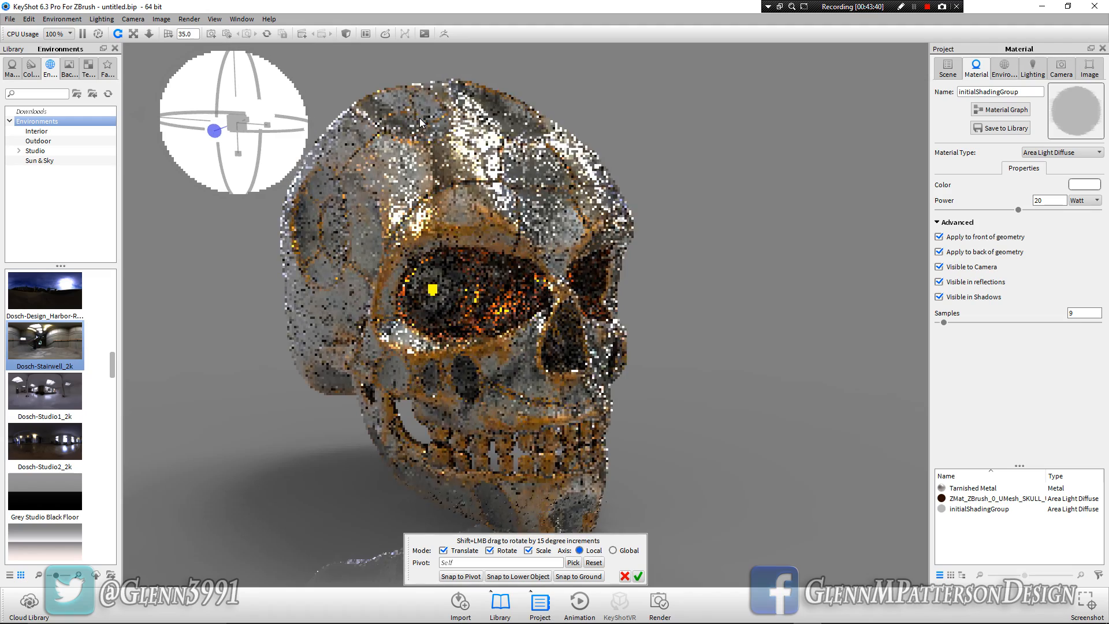
Set the sphere light's power to 30 Watt, make it invisible to the camera, and accept its new position
double_click(1050, 202)
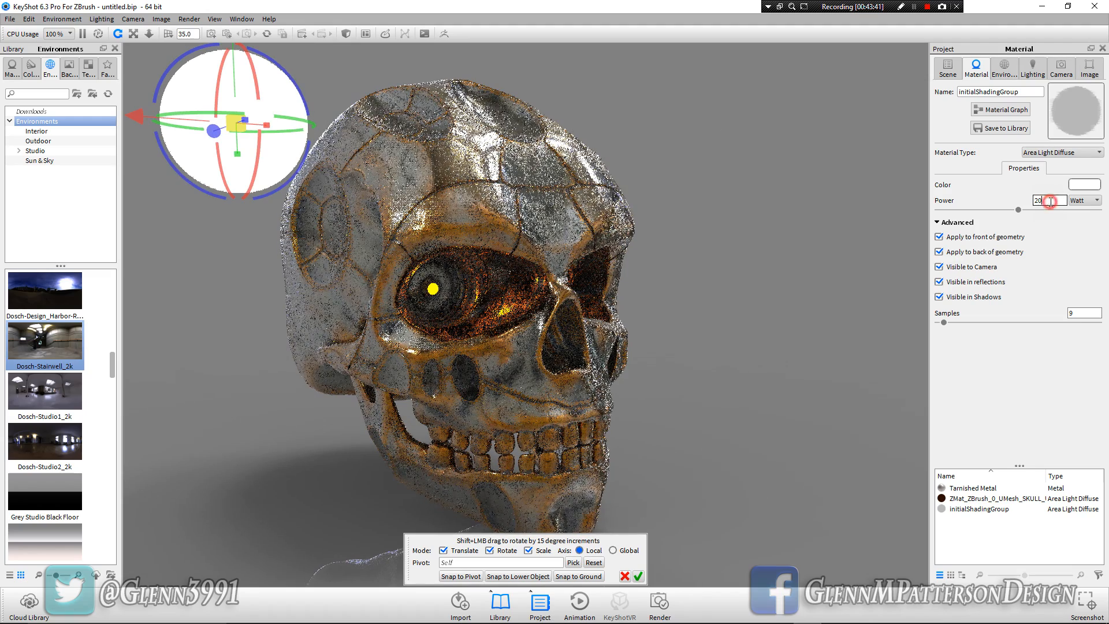
type("30")
key("Return")
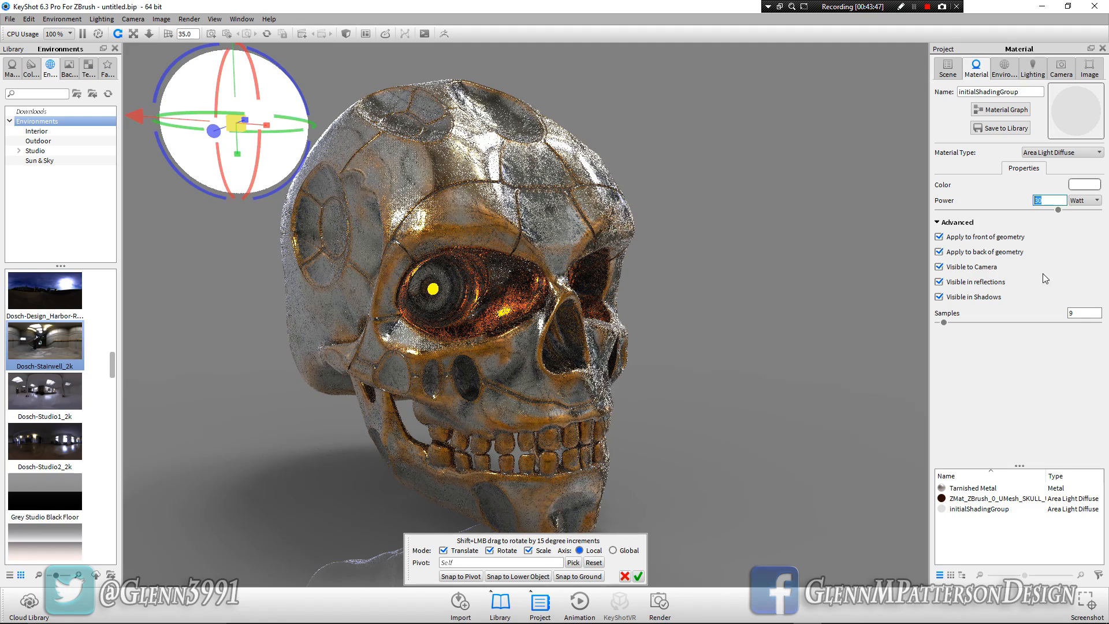
left_click(939, 266)
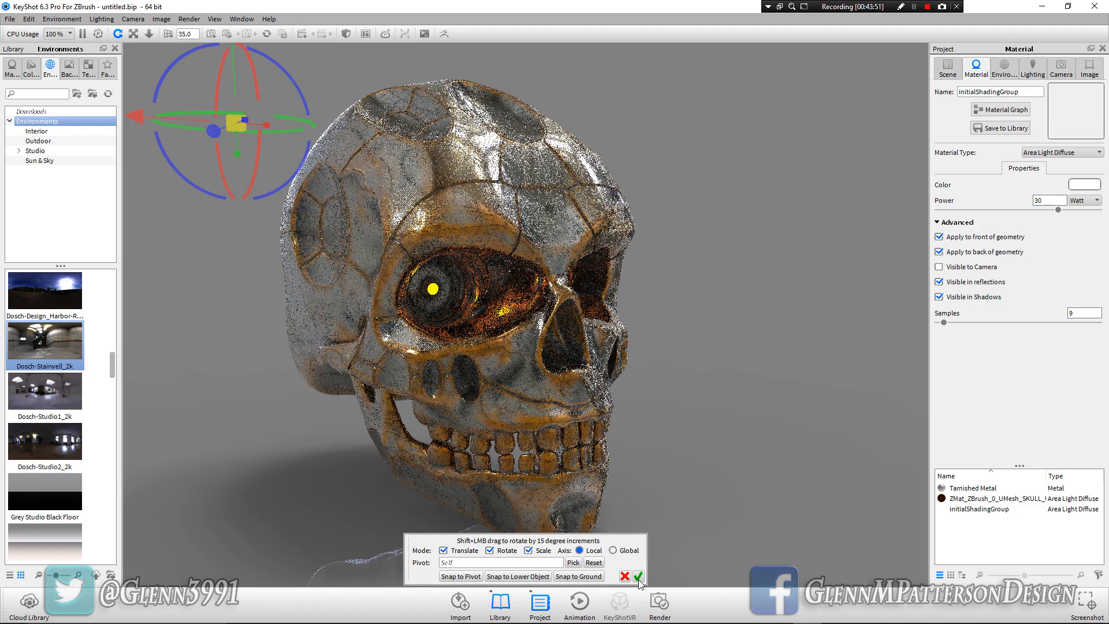
left_click(638, 576)
Examine how the new area light falls on the skull from several viewing angles
left_click_drag(639, 472, 643, 446)
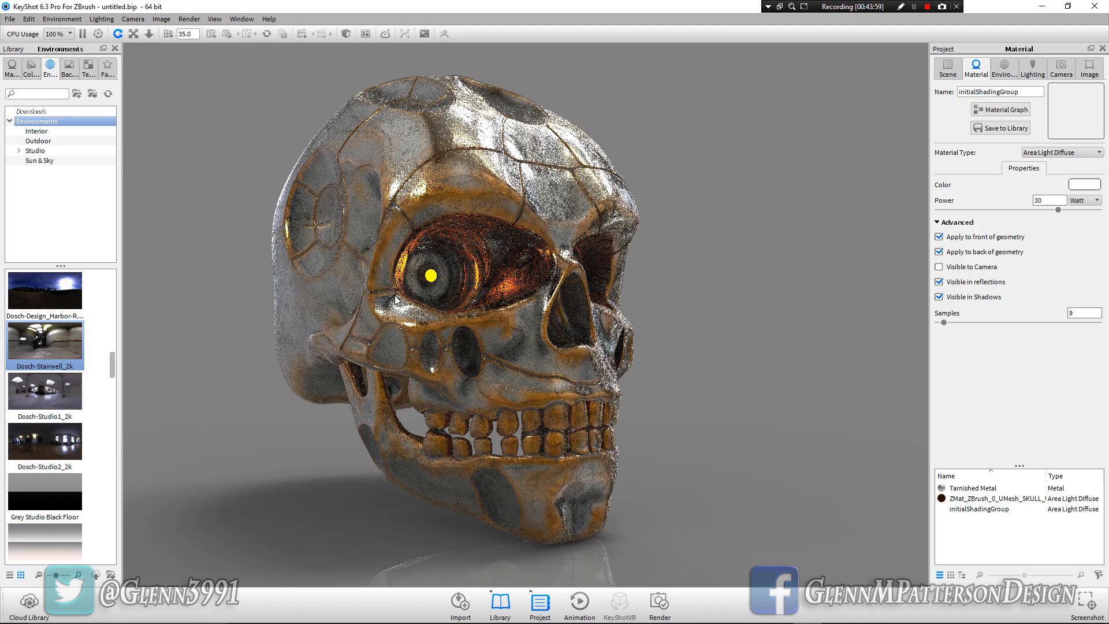
left_click_drag(684, 408, 654, 410)
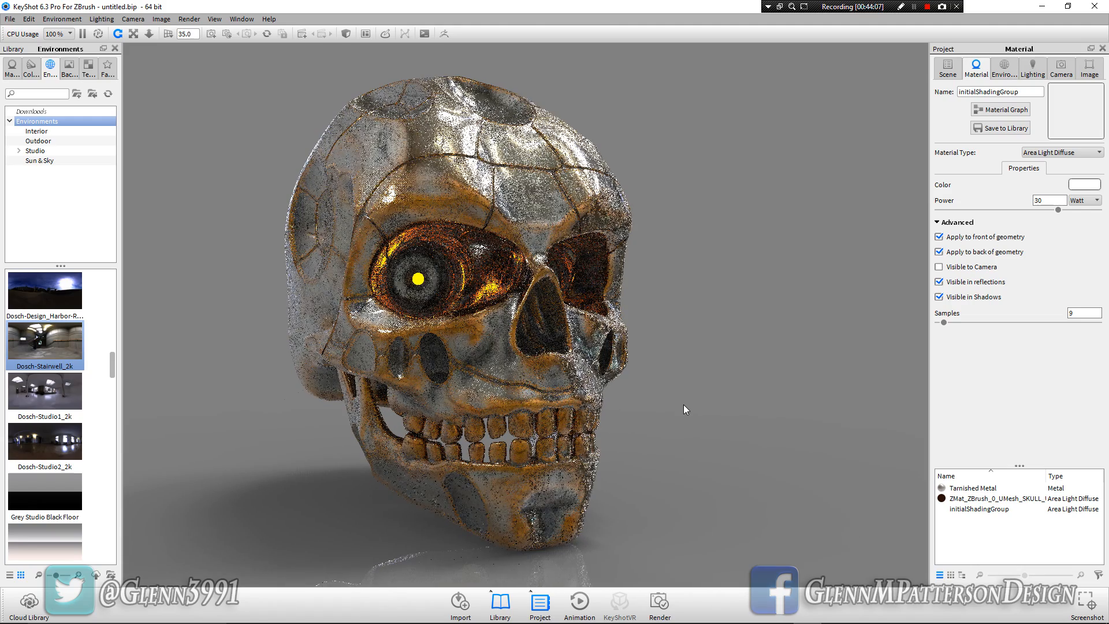
left_click_drag(656, 456, 634, 417)
left_click_drag(685, 338, 682, 388)
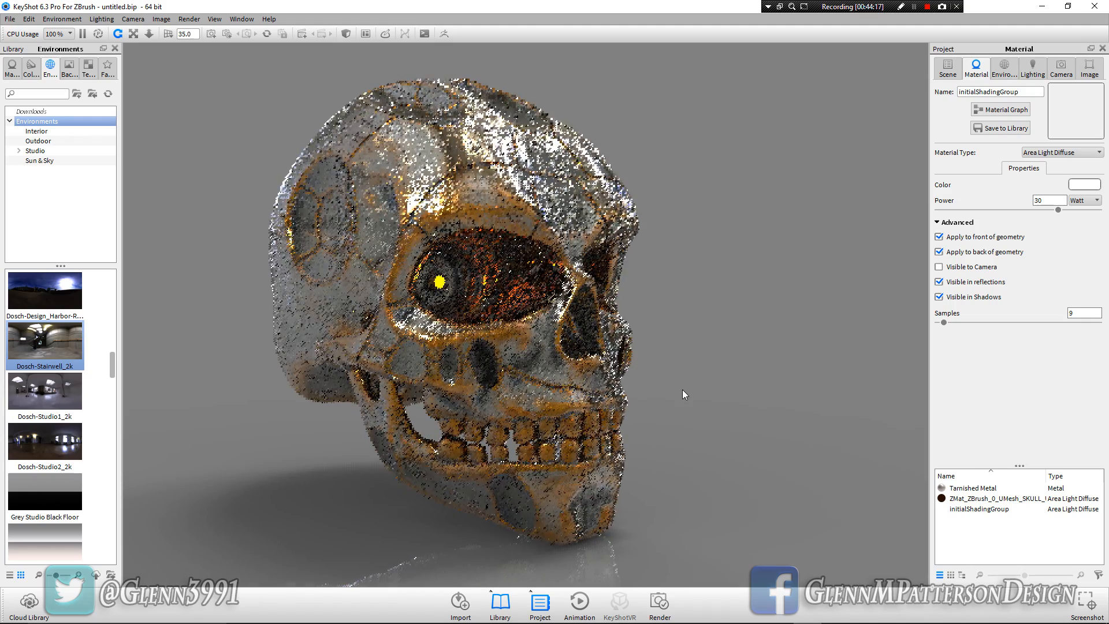